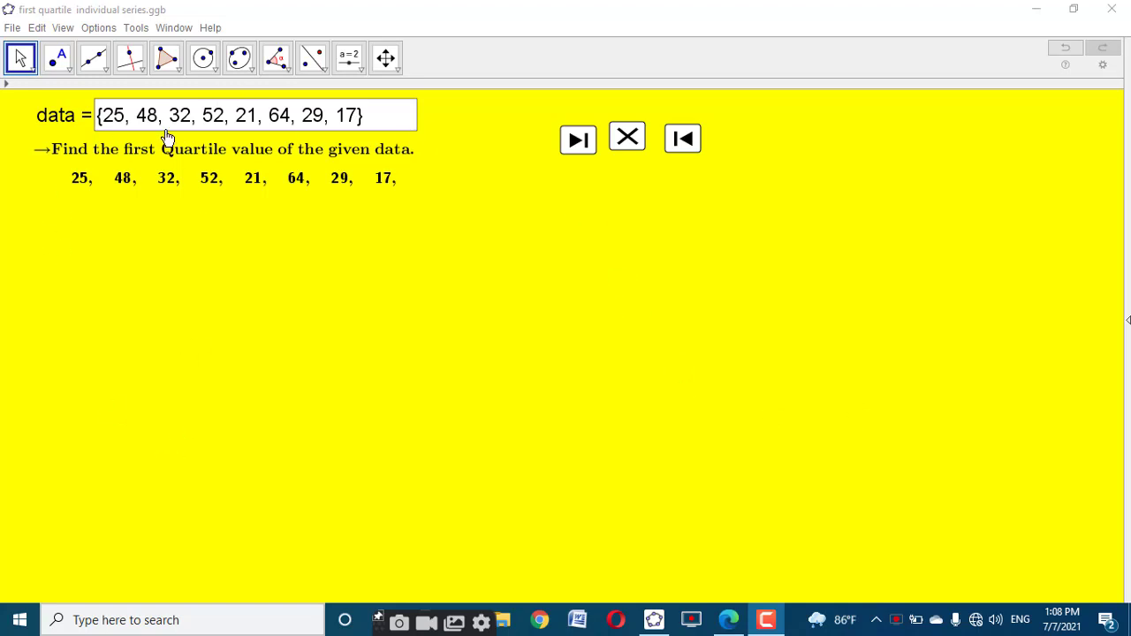
- Reveal the first-quartile solution for the eight given values through the ascending-order list and the total-number-of-data line
left_click(219, 124)
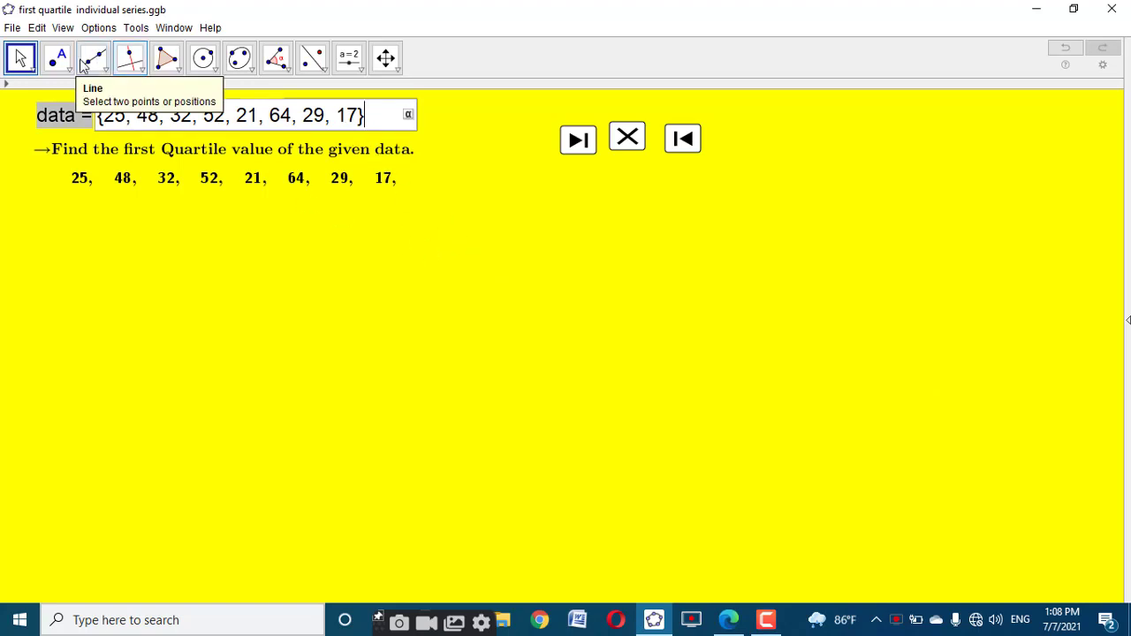
left_click(151, 265)
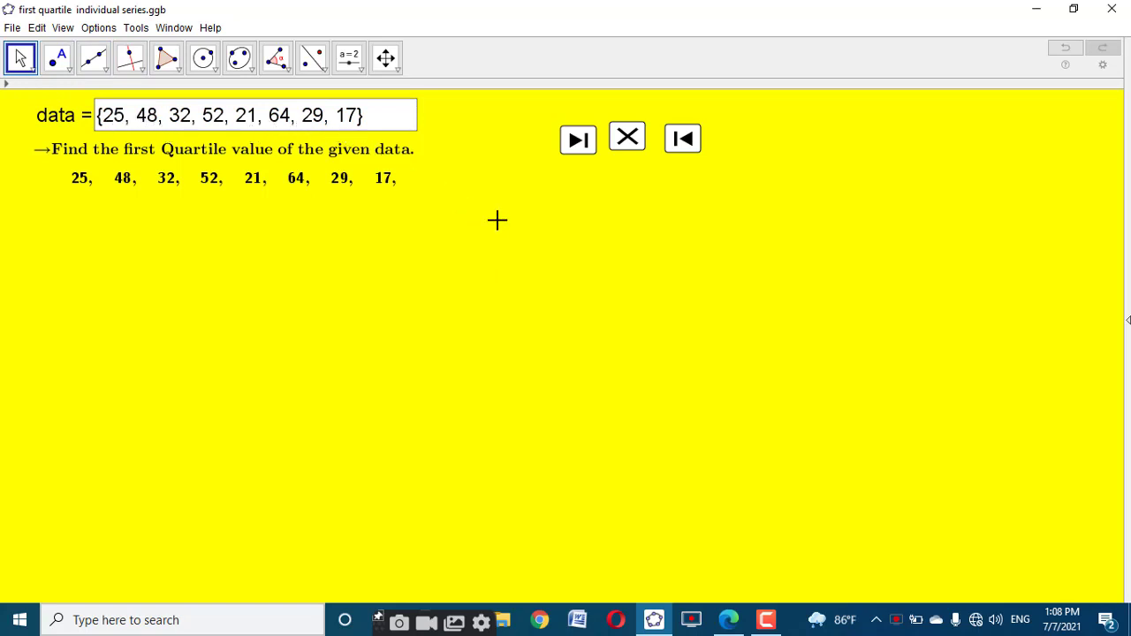
left_click(571, 149)
left_click(576, 142)
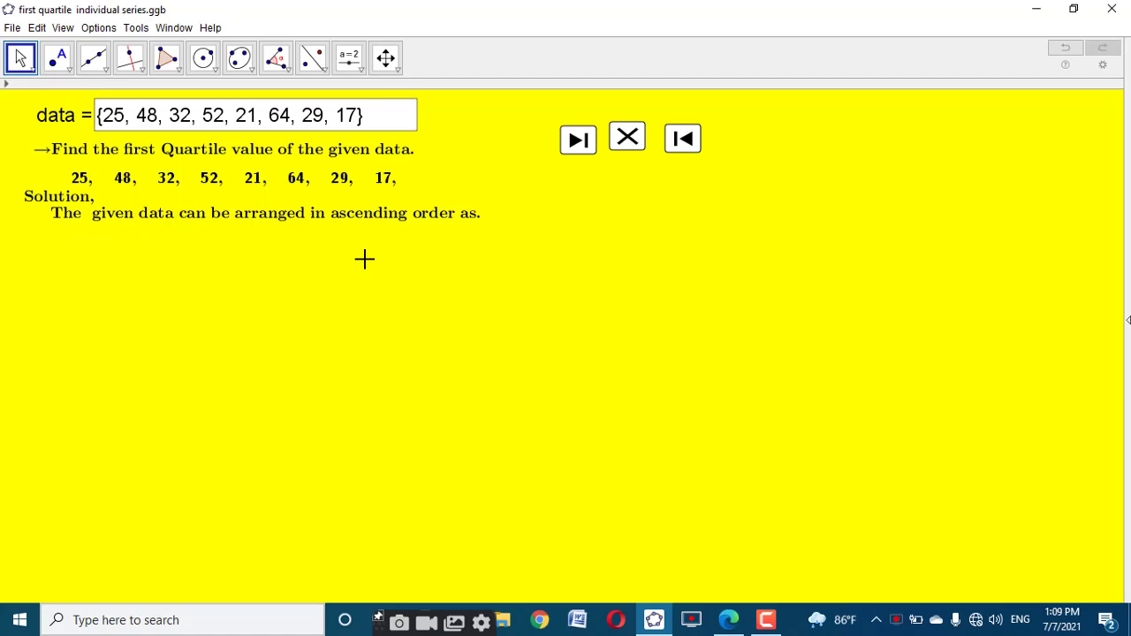
left_click(570, 146)
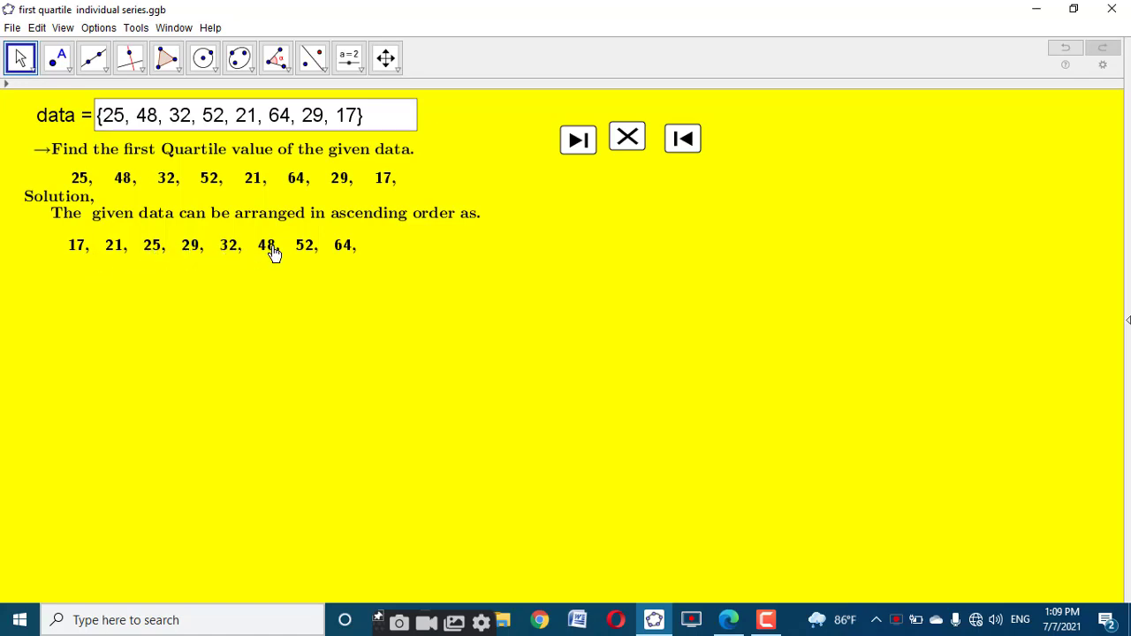
left_click(577, 144)
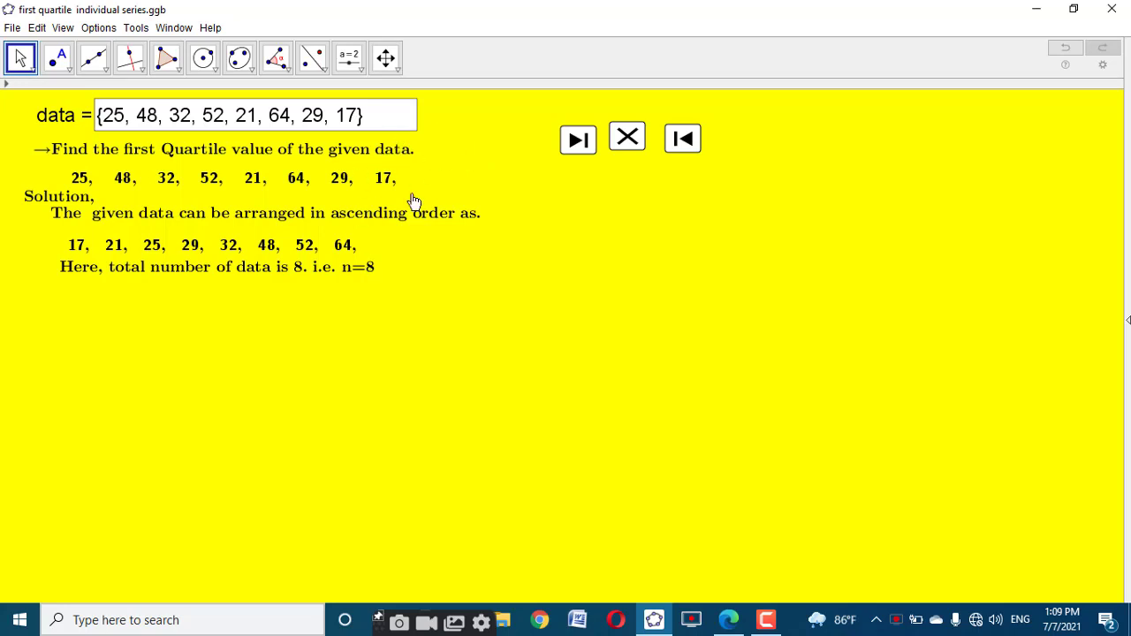
- Advance the solution from the first quartile formula through the term position to the 2nd-and-3rd-item interpolation expression
left_click(580, 150)
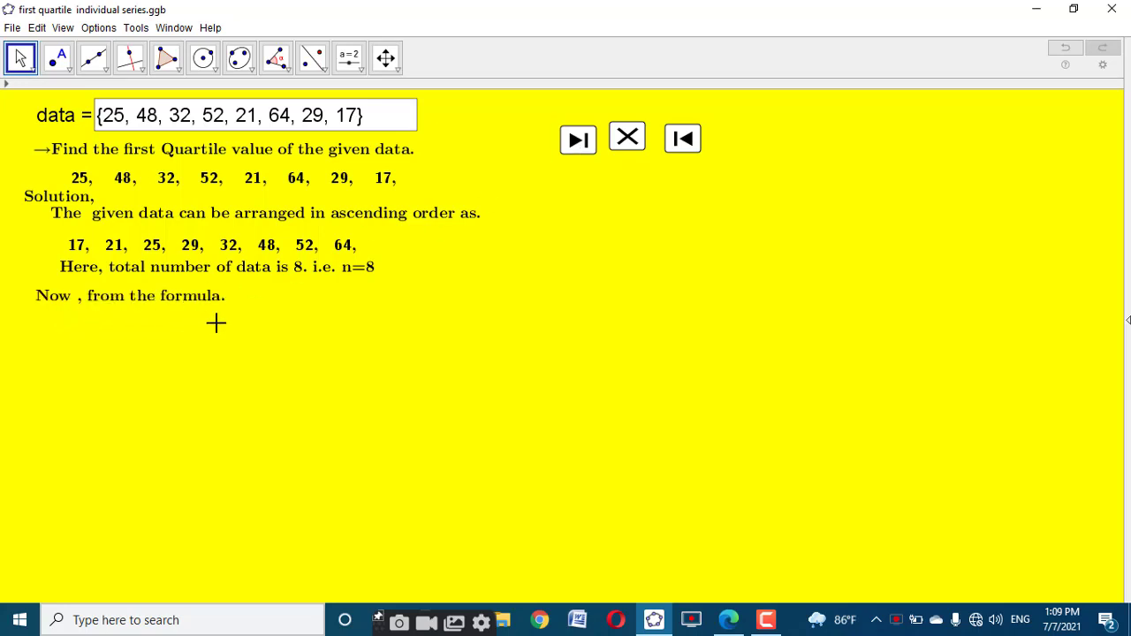
left_click(585, 144)
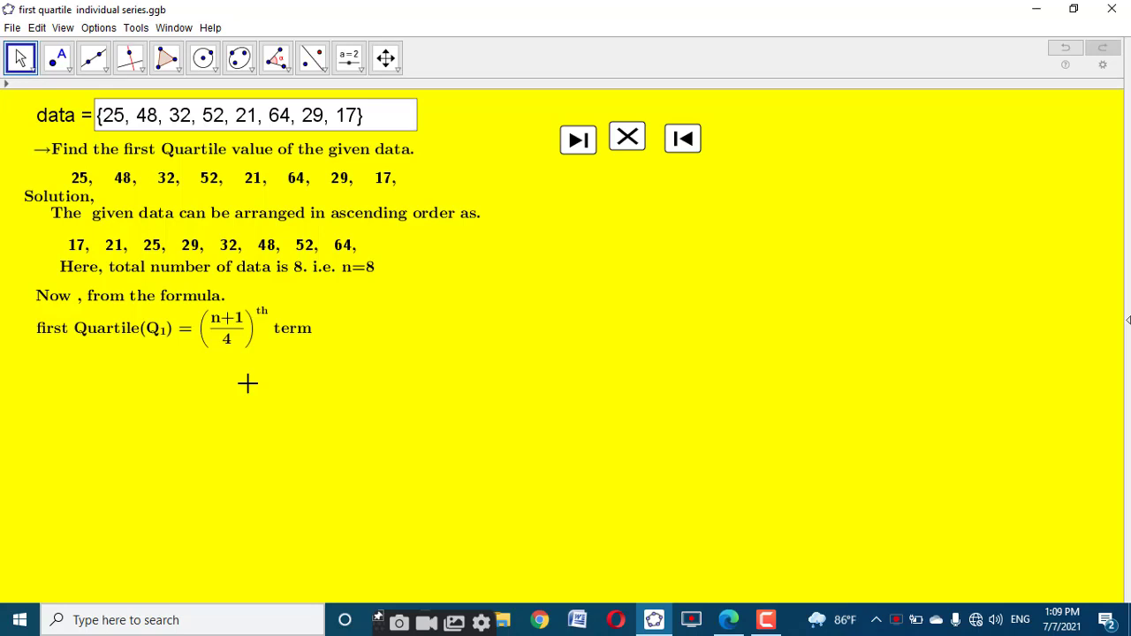
left_click(574, 144)
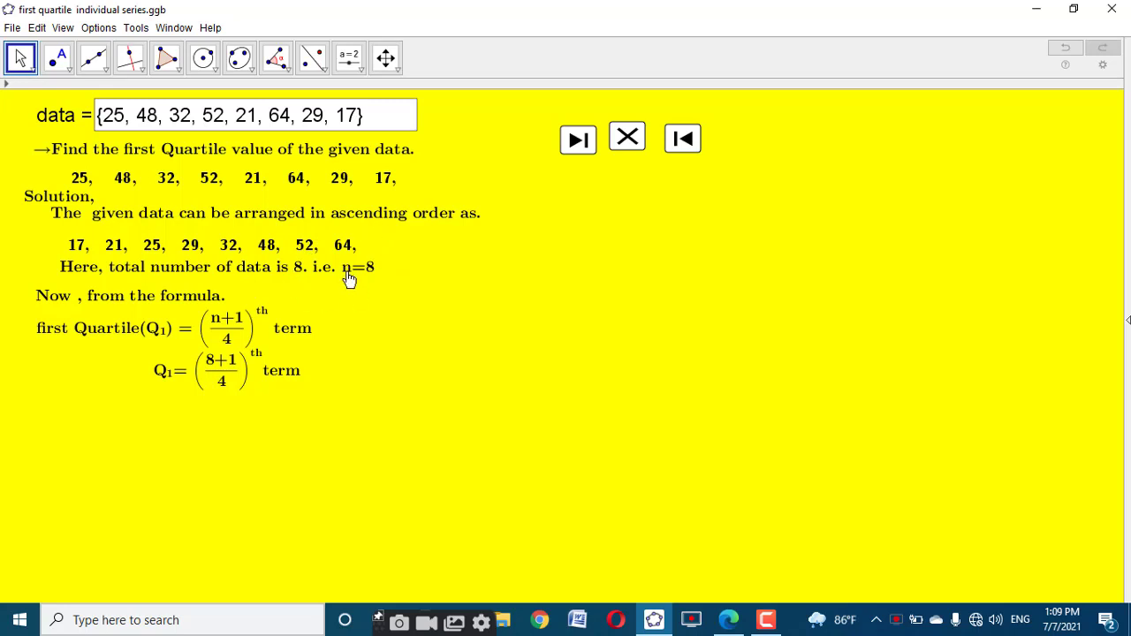
left_click(571, 151)
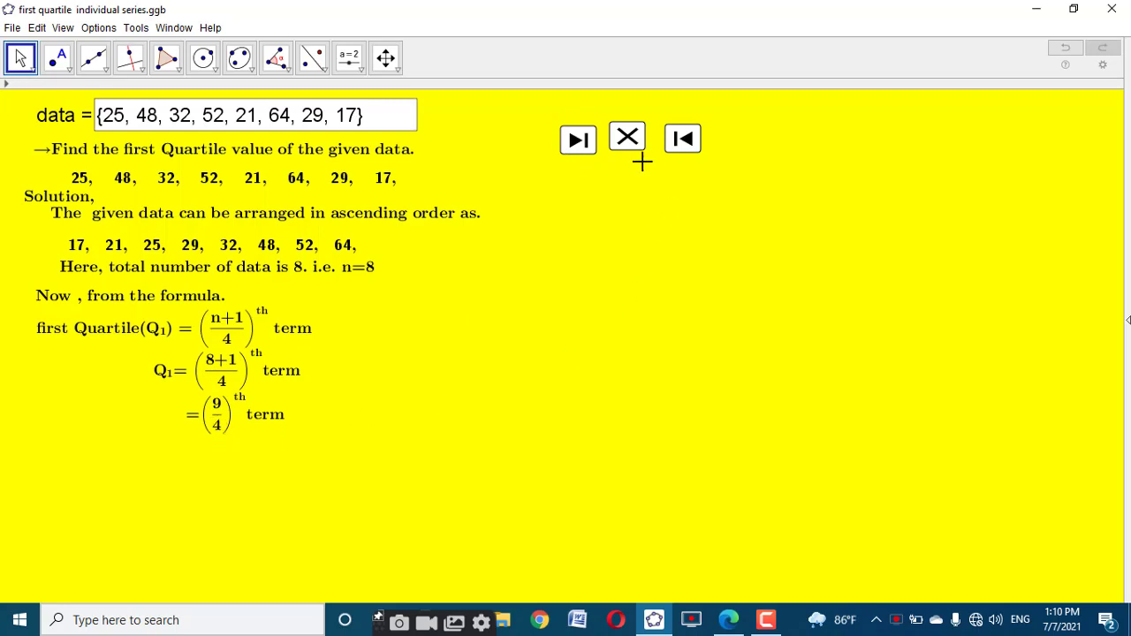
left_click(585, 144)
left_click(576, 144)
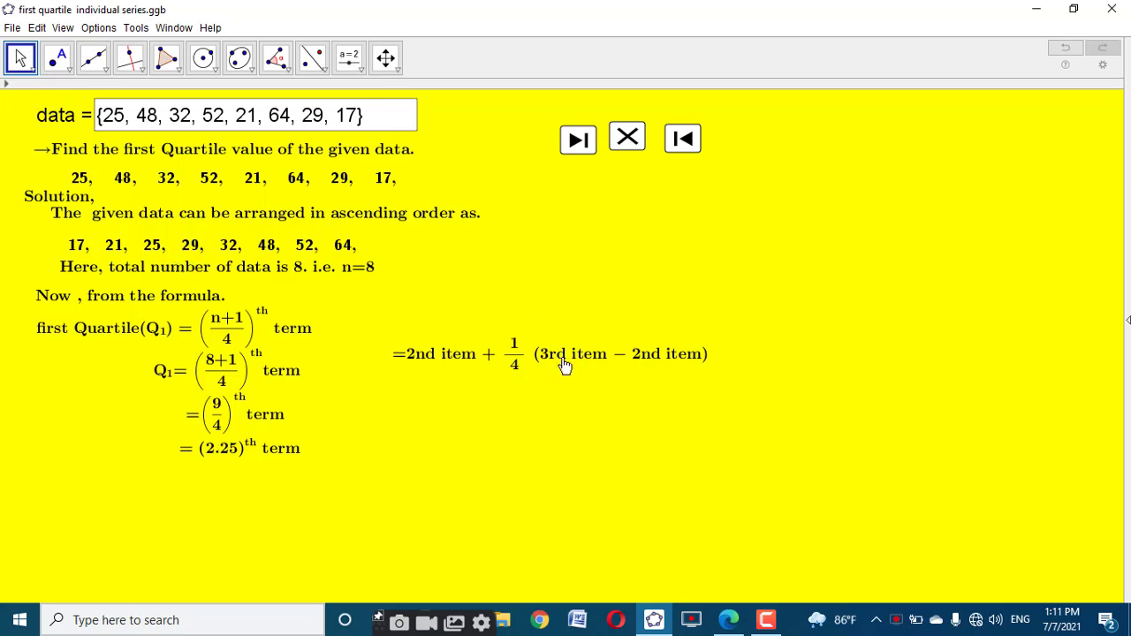
- Reveal the remaining interpolation calculation, from the substituted item values to the final Q1 line
left_click(350, 60)
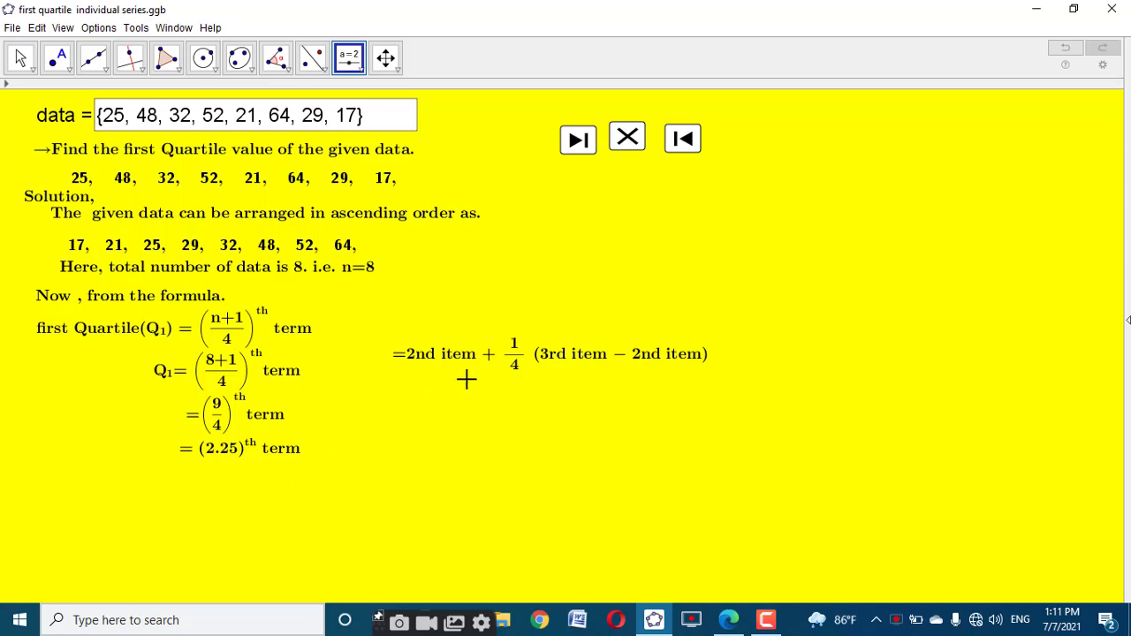
left_click(584, 140)
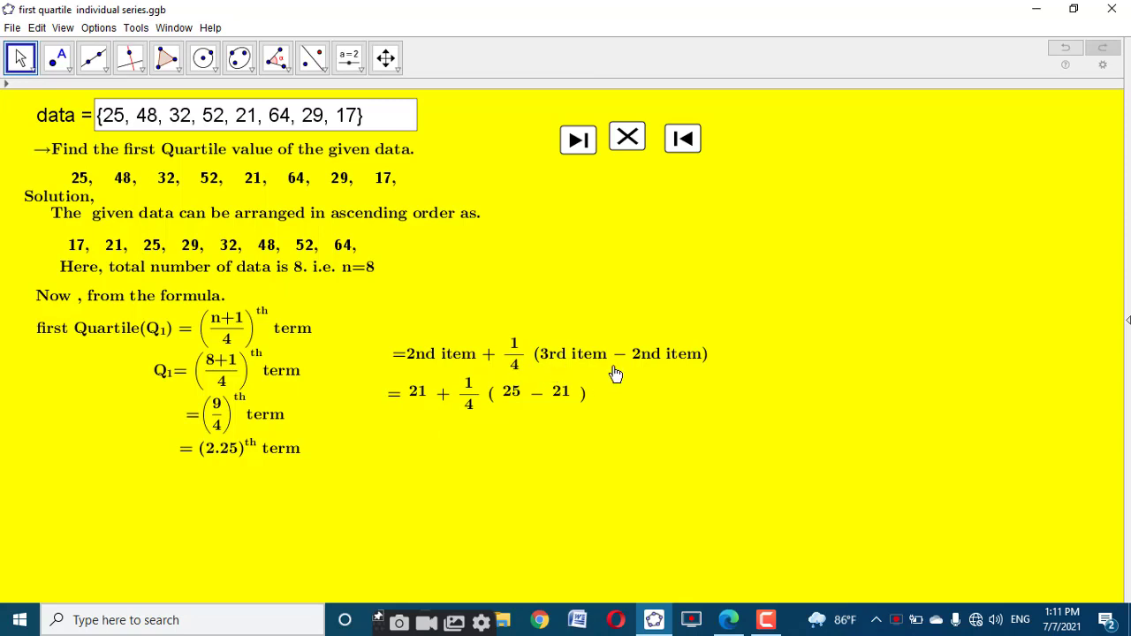
left_click(562, 144)
left_click(584, 152)
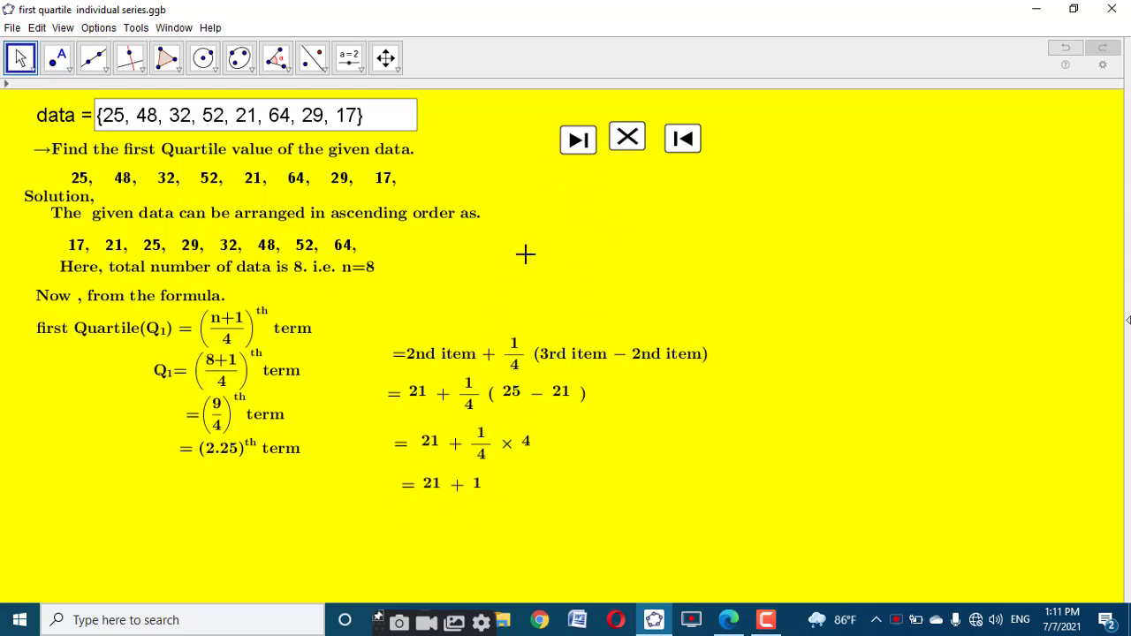
left_click(565, 148)
- Replace the data list with {2, 4, 5, 7, 6, 8, 9}
left_click(387, 107)
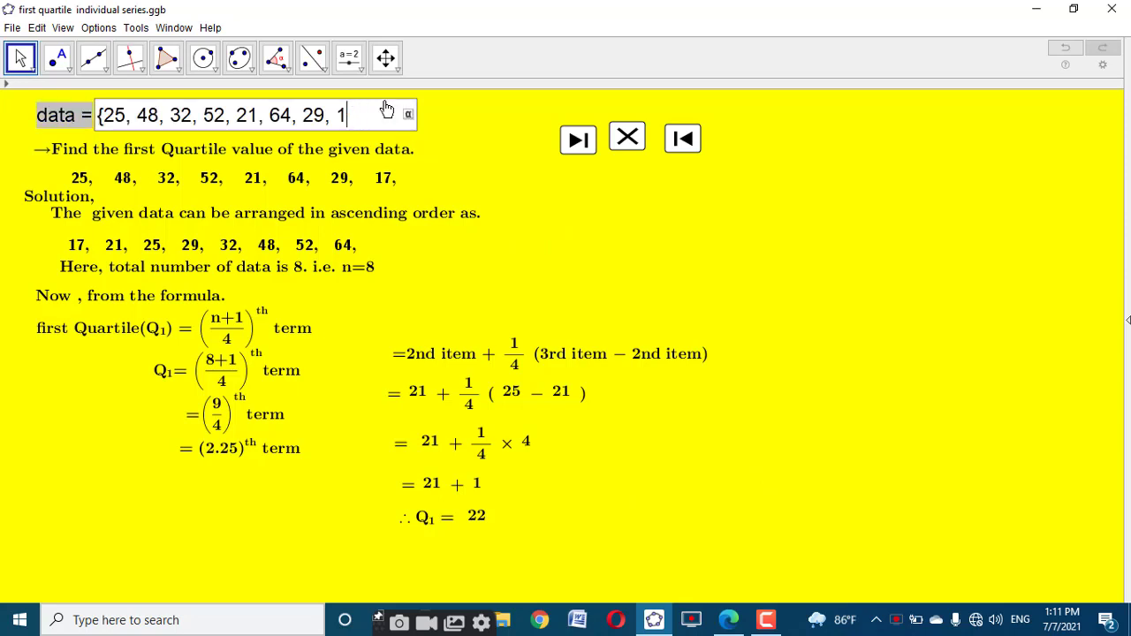
key("BackSpace")
key("BackSpace")
key("BackSpace")
key("BackSpace")
key("BackSpace")
key("BackSpace")
key("BackSpace")
key("BackSpace")
key("BackSpace")
key("BackSpace")
key("BackSpace")
key("BackSpace")
key("BackSpace")
key("BackSpace")
key("BackSpace")
key("BackSpace")
key("BackSpace")
key("BackSpace")
key("BackSpace")
key("BackSpace")
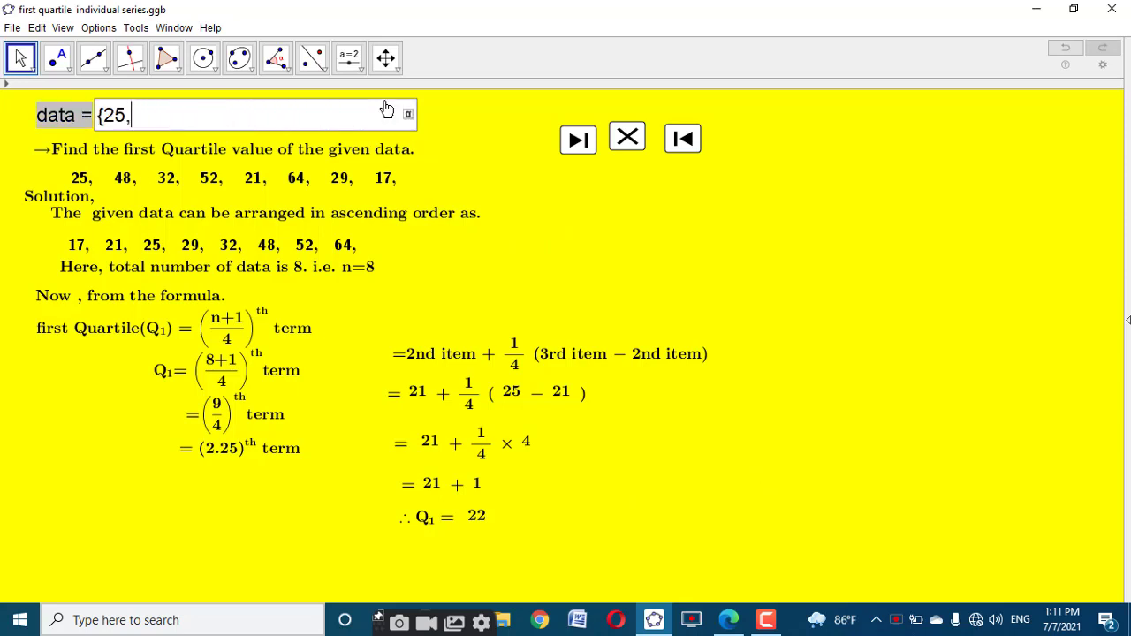
key("BackSpace")
key("BackSpace")
key("BackSpace")
type("2,4,5,7,6,8,9")
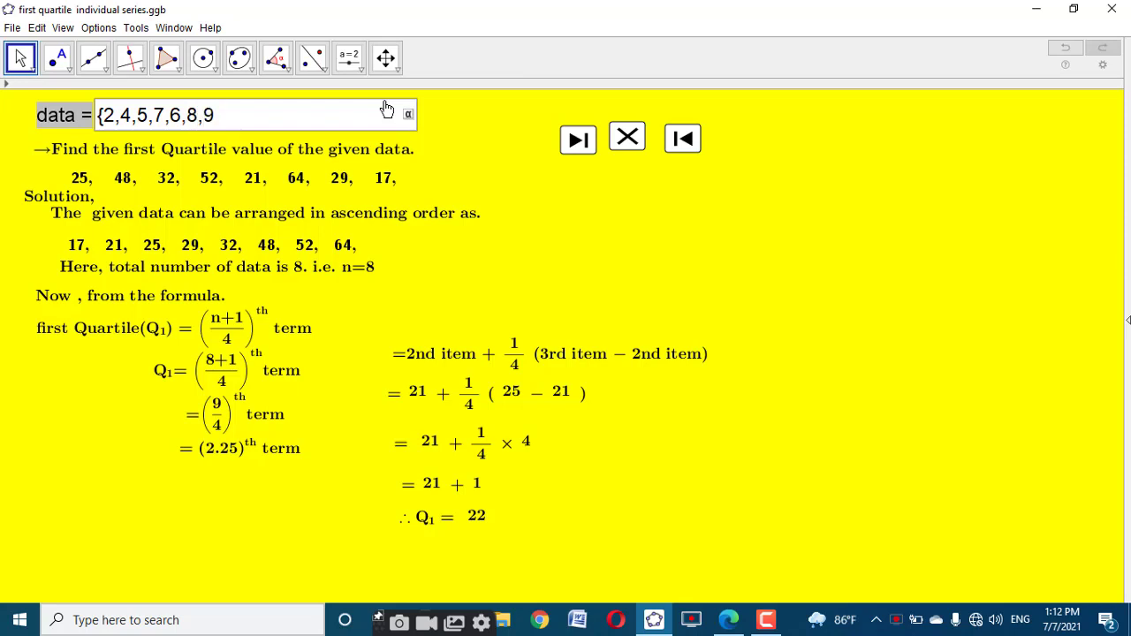
key("Return")
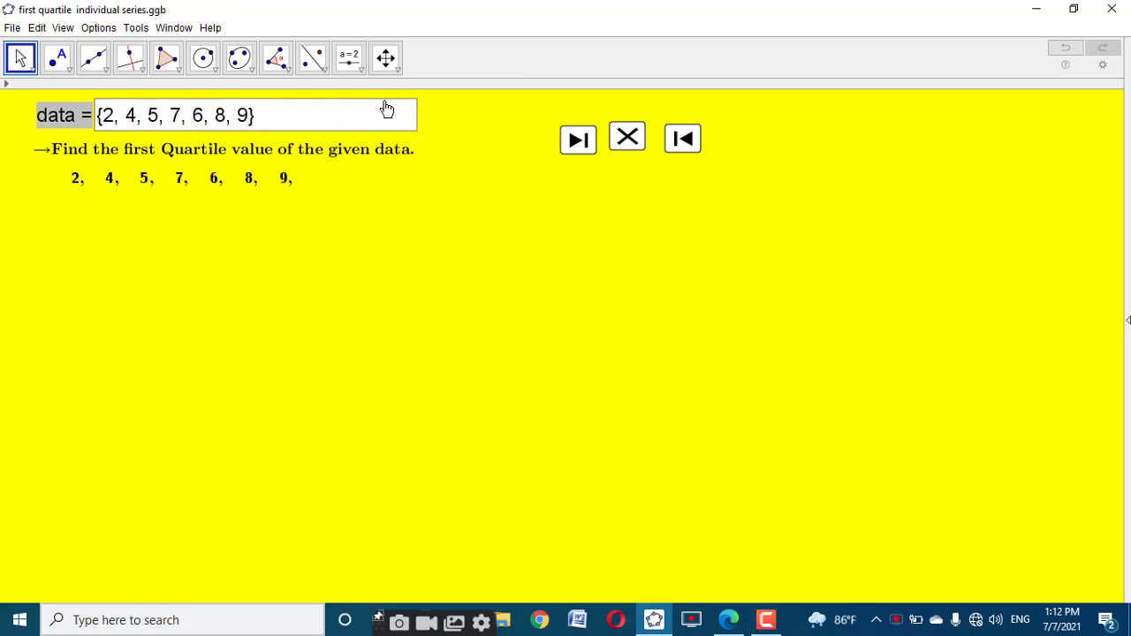
- Reveal the solution for the new seven-value list up to the total-number-of-data line
left_click(509, 279)
left_click(590, 142)
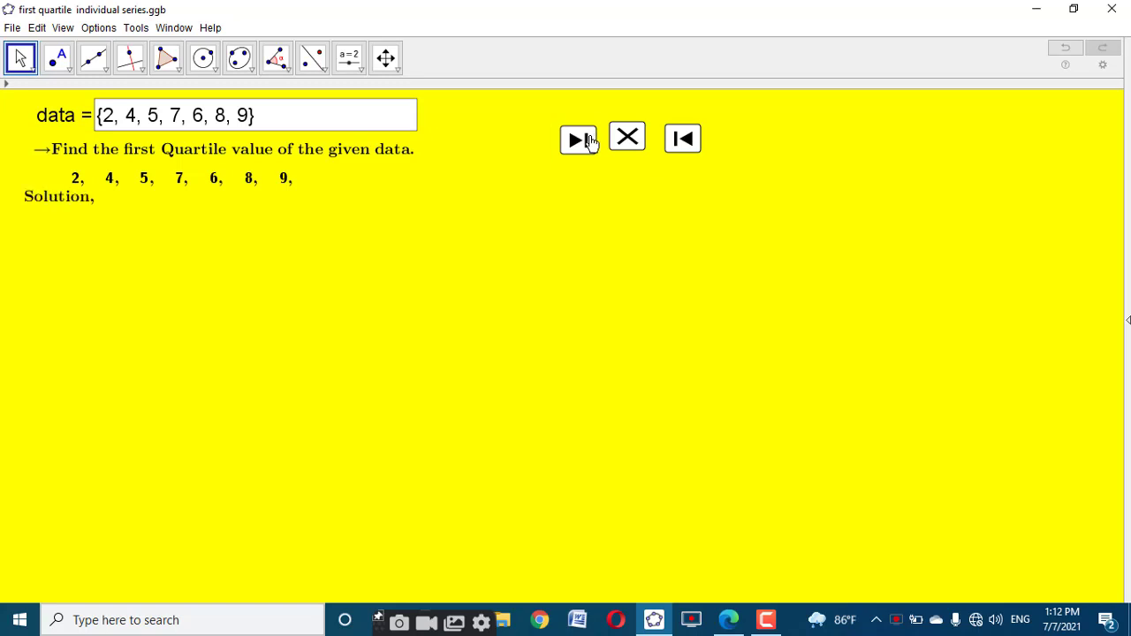
left_click(591, 141)
left_click(590, 139)
left_click(590, 139)
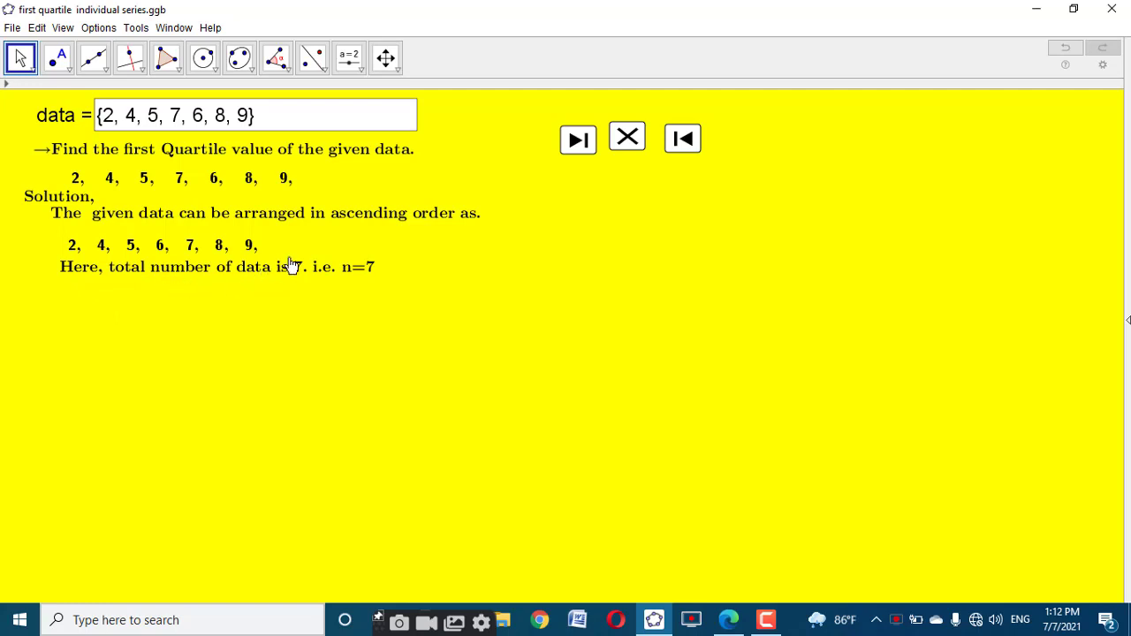
- Continue the seven-value solution from the quartile formula through the substitution to the final Q1 line
left_click(580, 148)
left_click(588, 151)
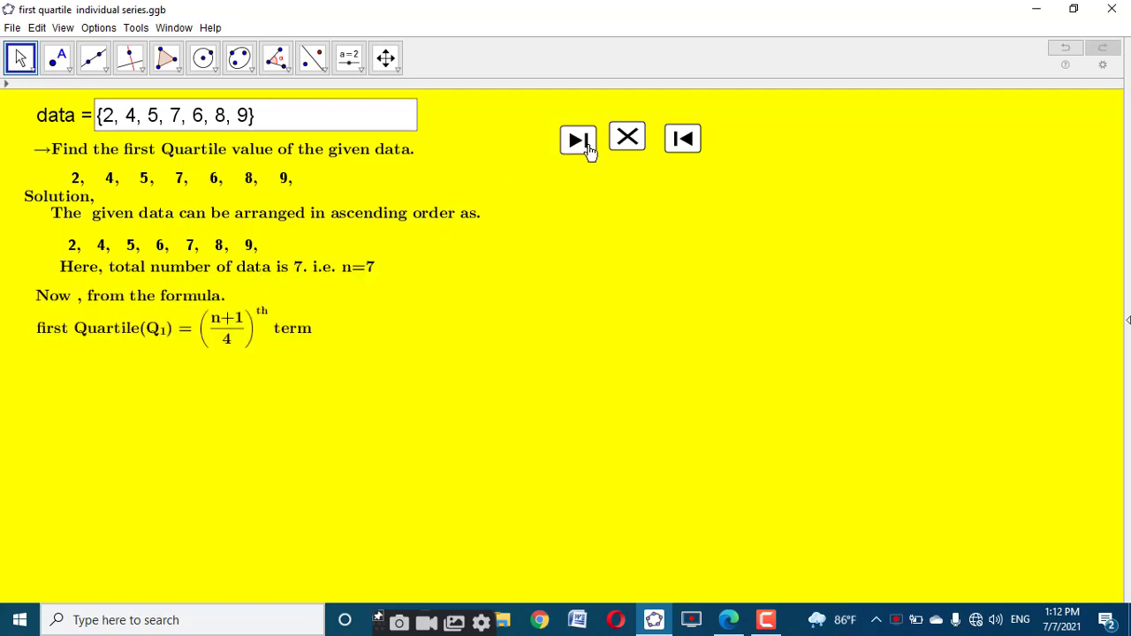
left_click(588, 151)
left_click(587, 150)
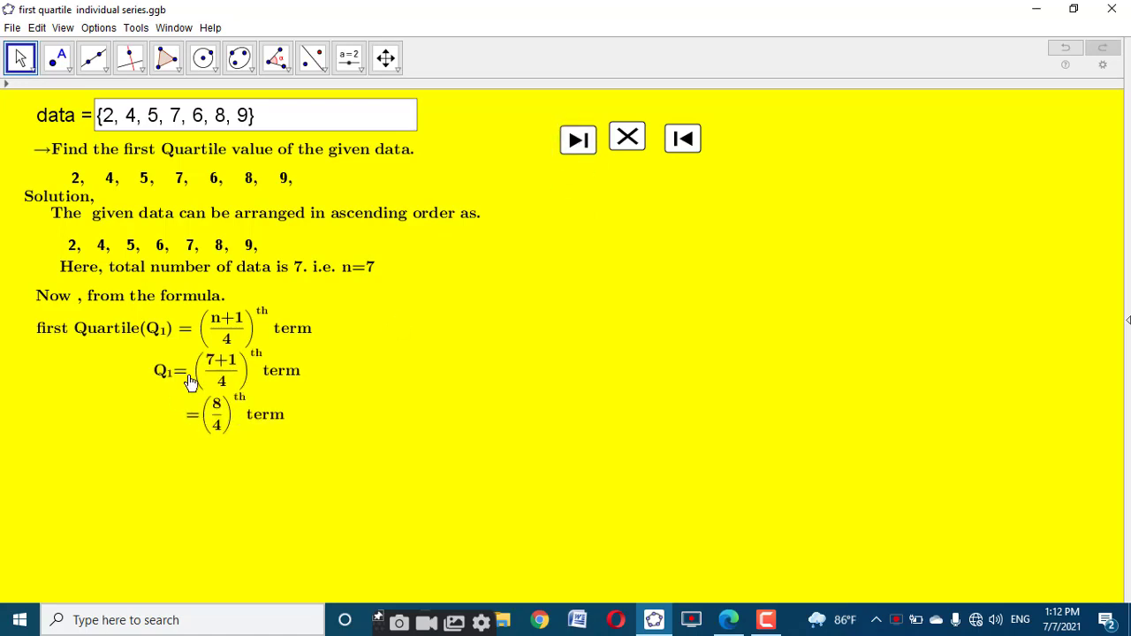
left_click(586, 150)
left_click(578, 143)
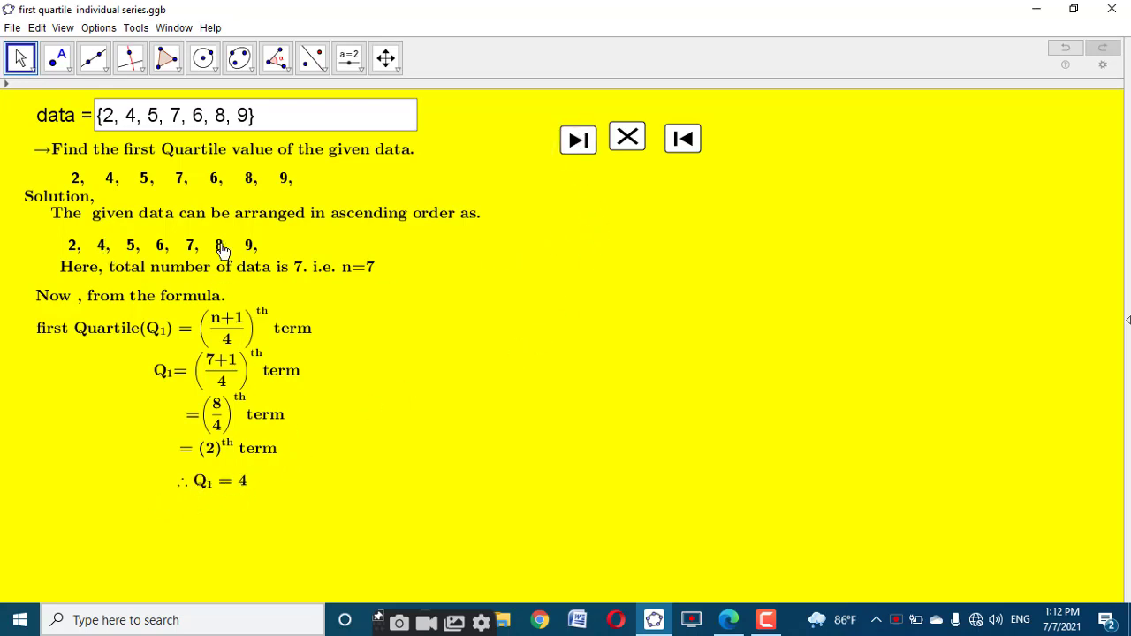
- Append 19 and 20 to the end of the data list
left_click(250, 122)
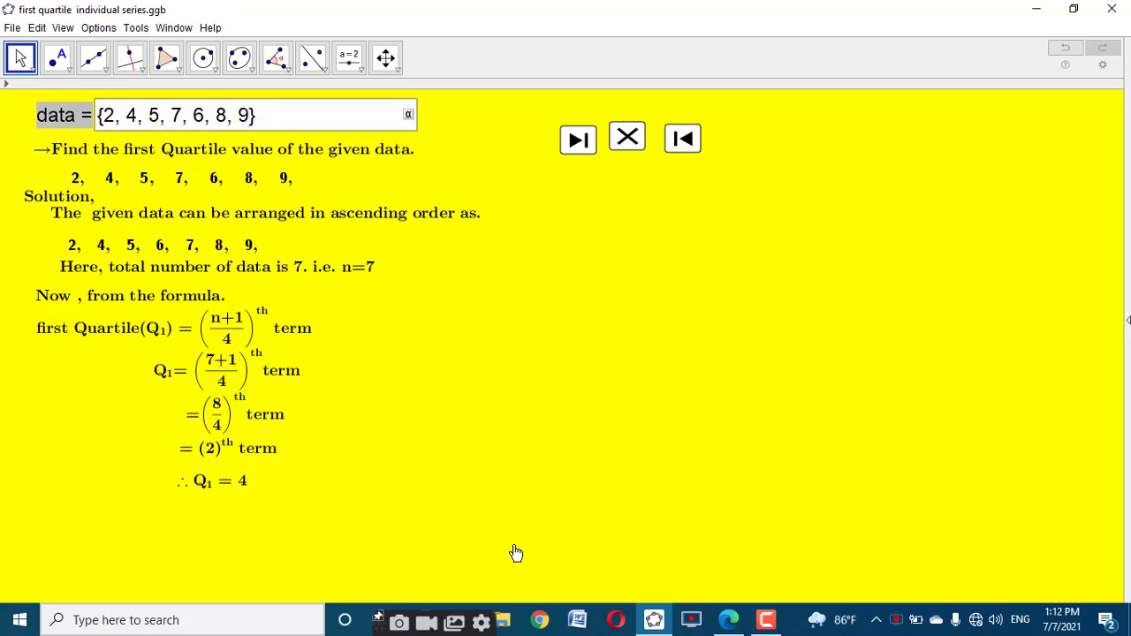
type(",19,20")
key("Return")
- Step through the solution for the nine-value list up to the interpolation expression between the 2nd and 3rd items
left_click(578, 152)
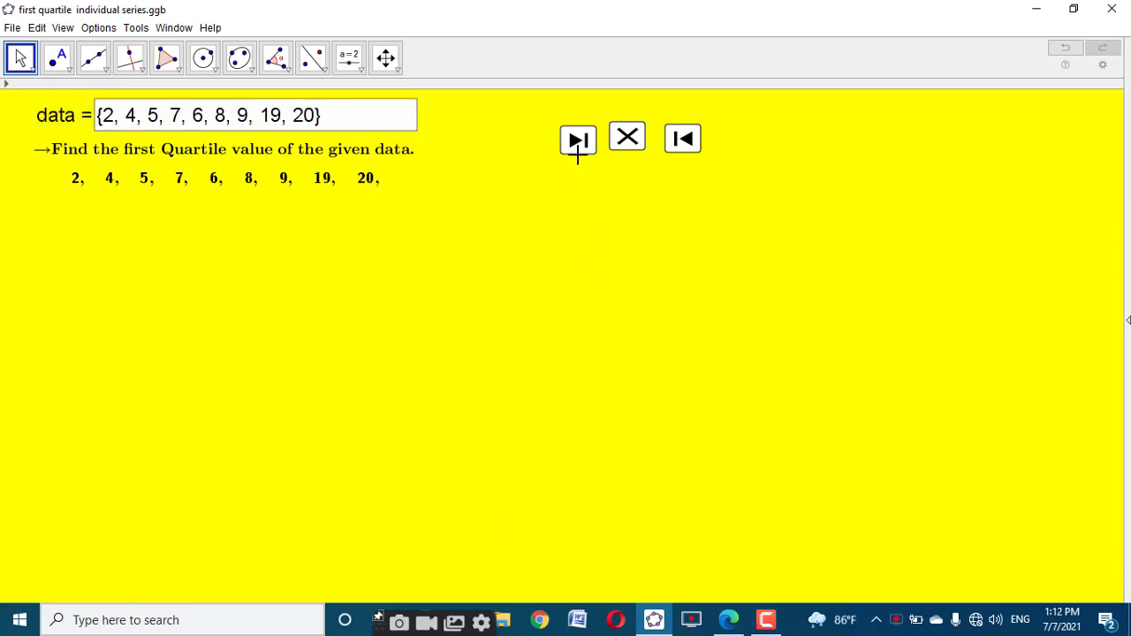
left_click(579, 156)
left_click(579, 157)
left_click(579, 159)
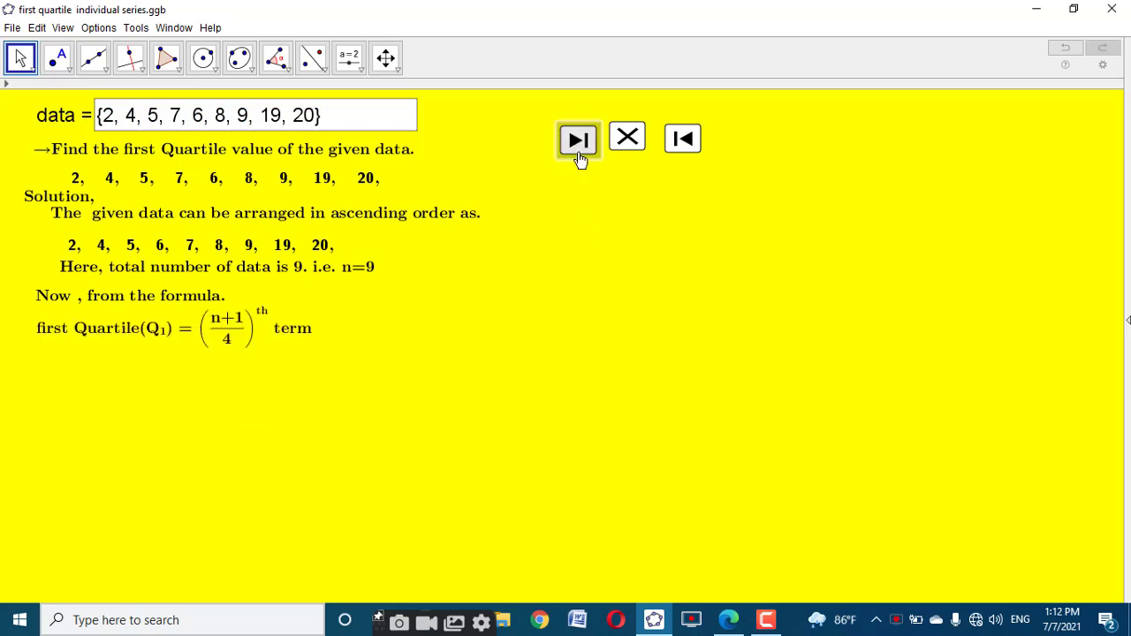
left_click(580, 159)
left_click(579, 157)
left_click(579, 156)
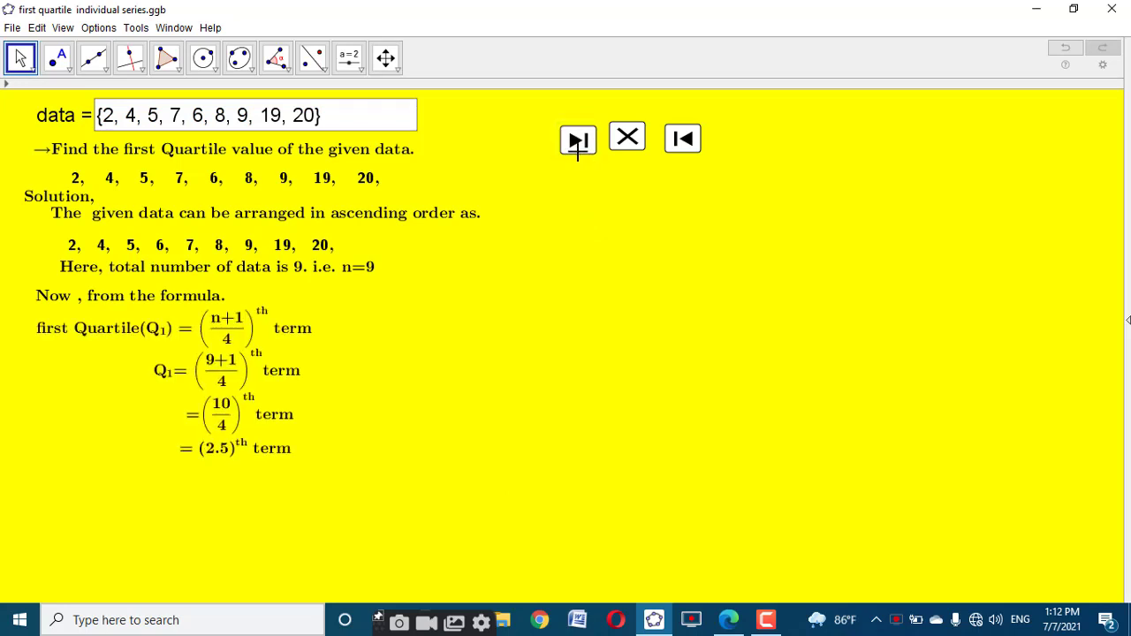
left_click(578, 150)
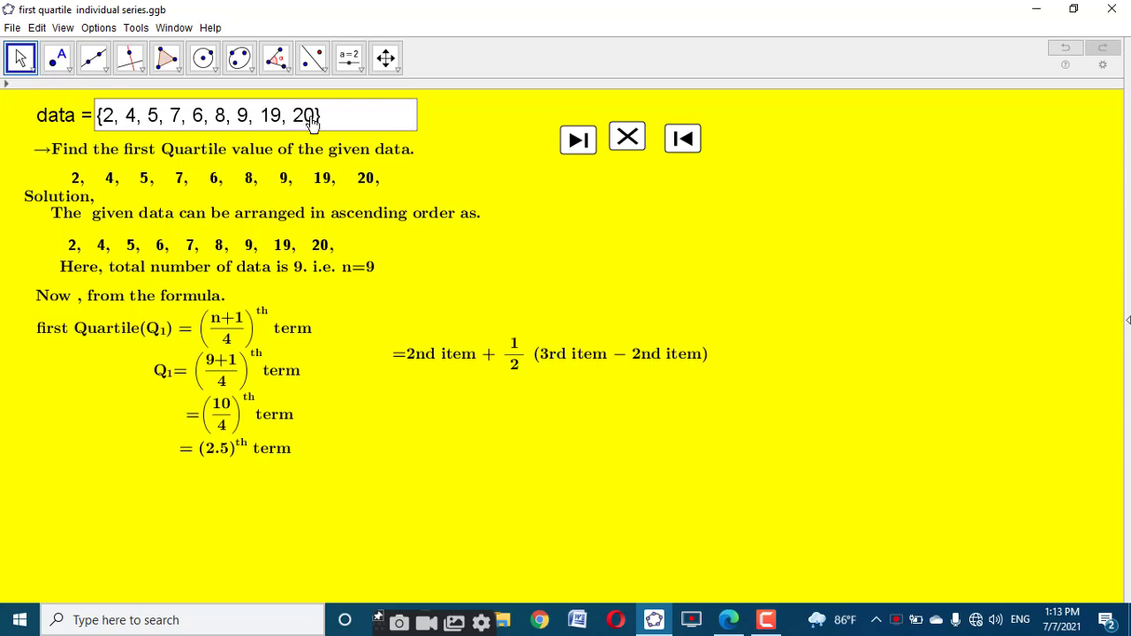
- Append 12, 14, 15 and 16 to the end of the data list
left_click(317, 116)
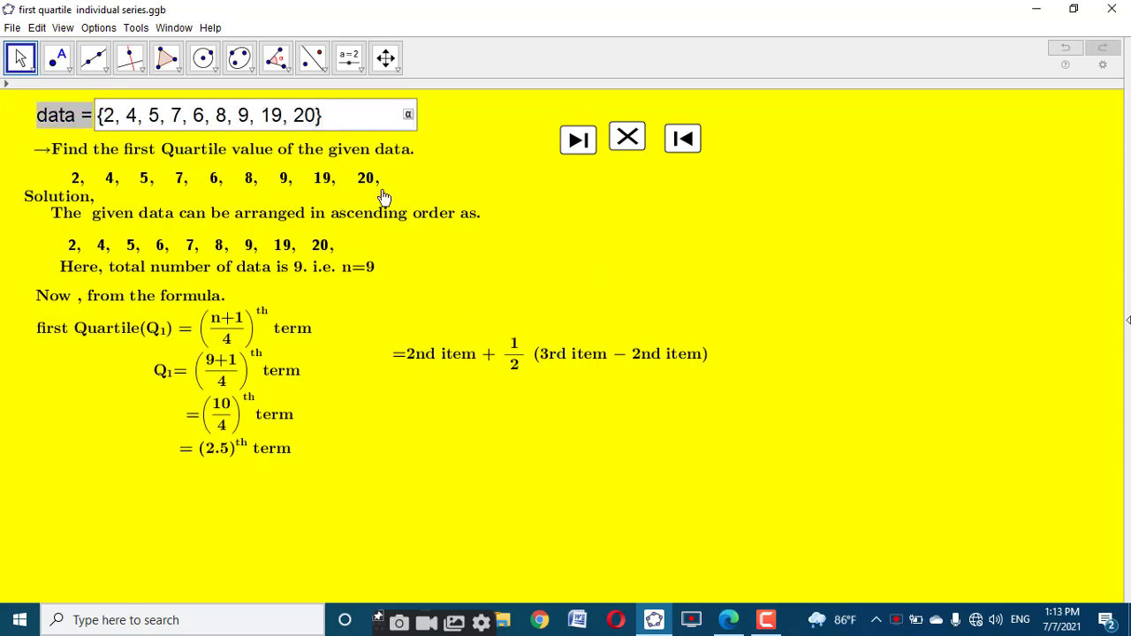
left_click(404, 268)
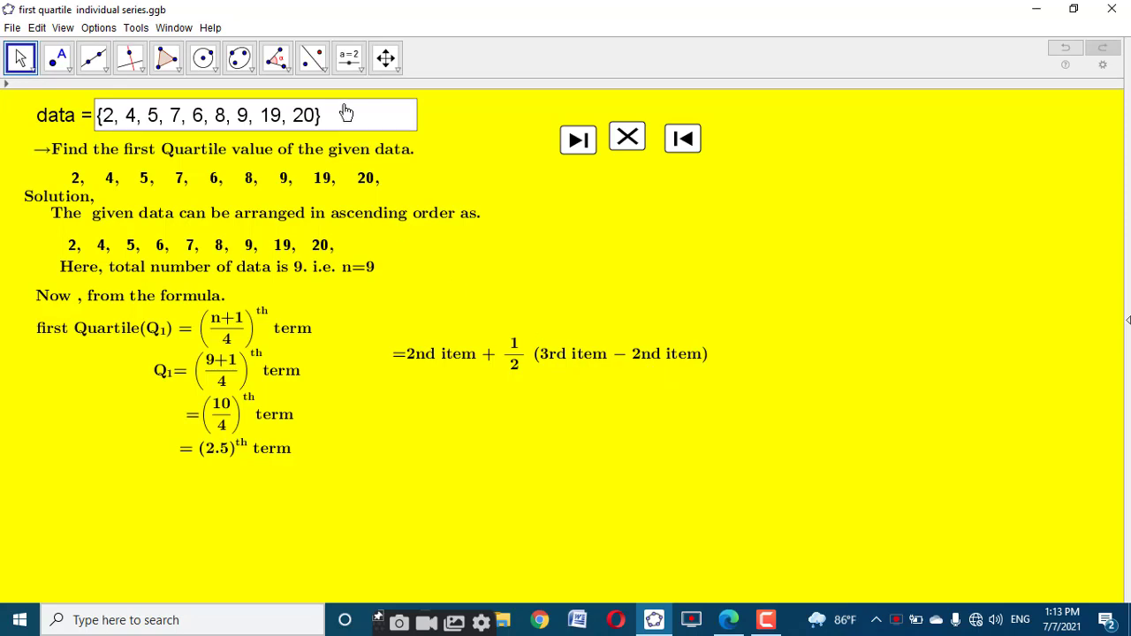
left_click(317, 115)
triple_click(317, 115)
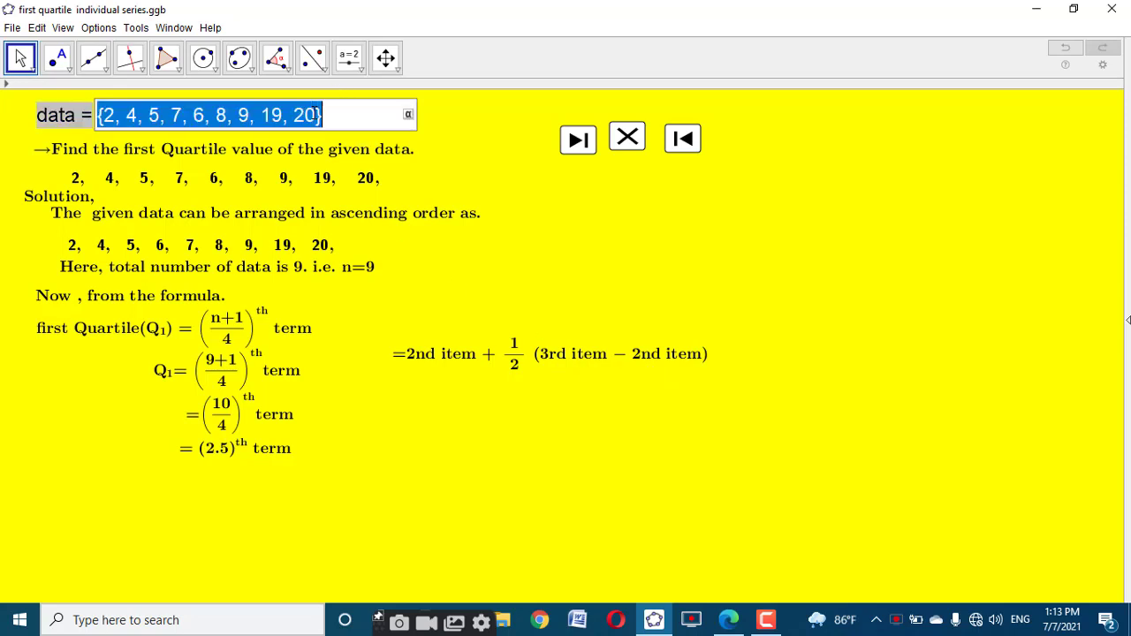
left_click(317, 115)
type(",12,1")
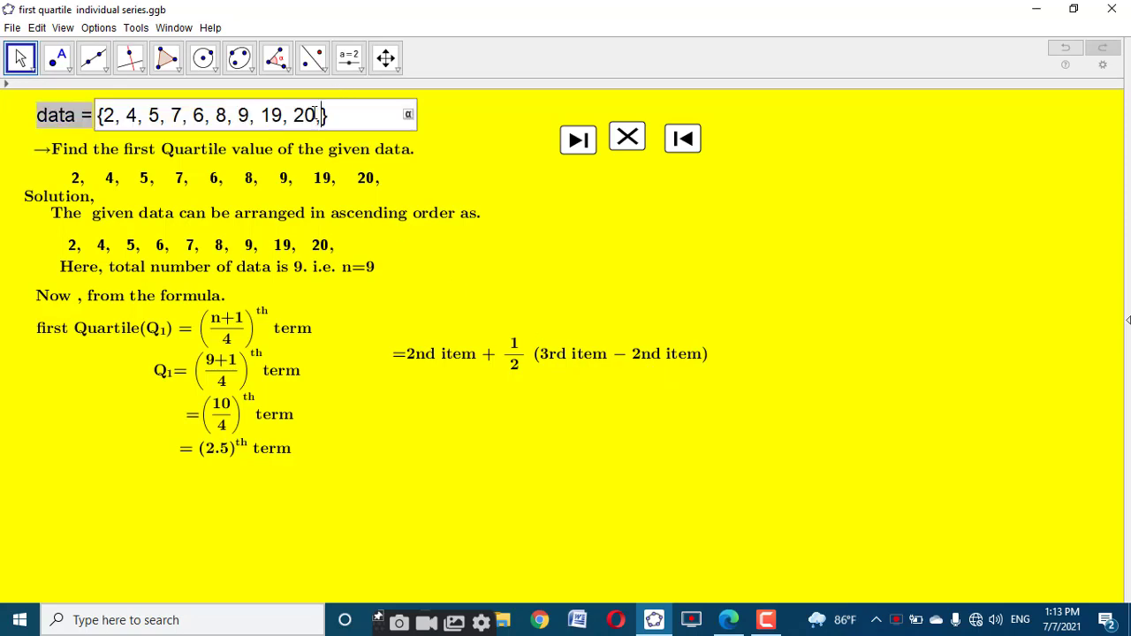
type("4,15,")
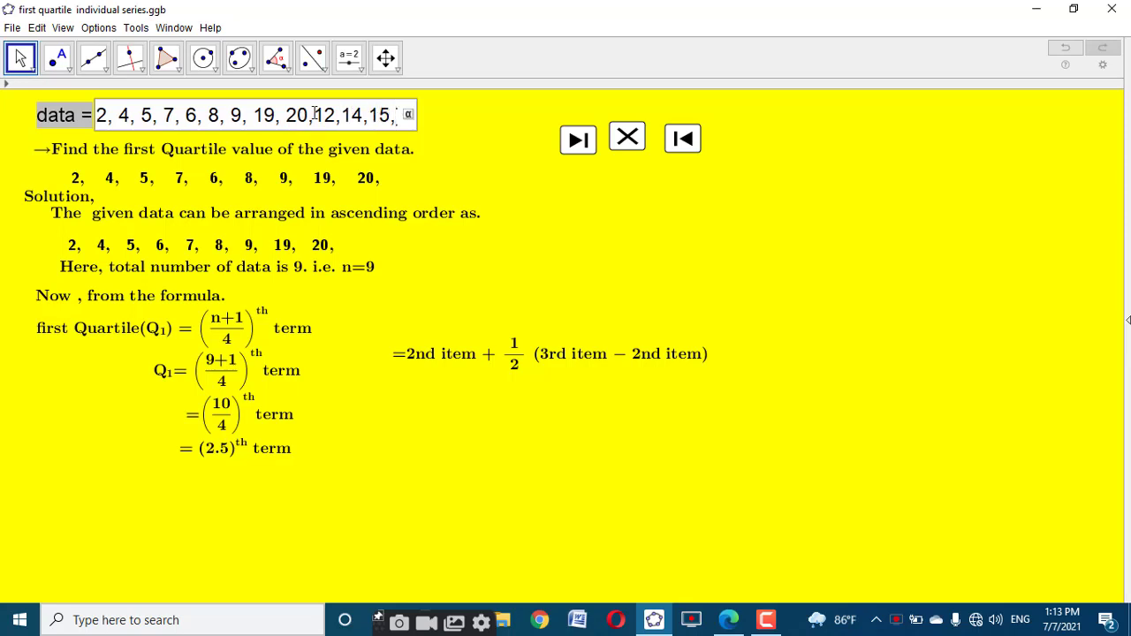
type("16")
key("Return")
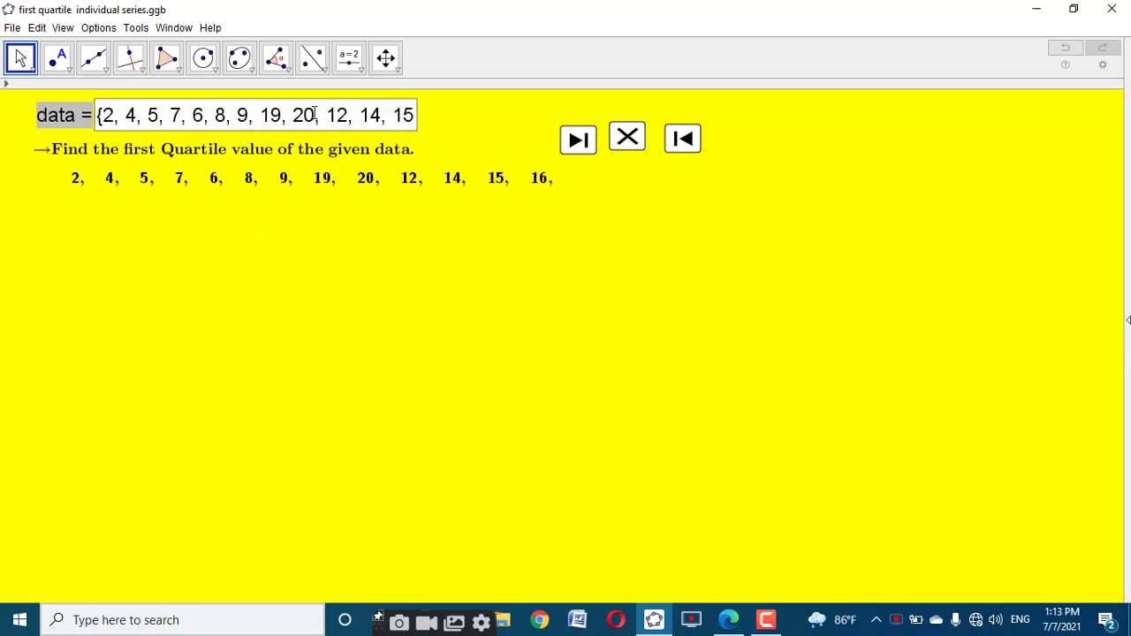
- Step through the solution for the thirteen-value list up to the interpolation expression between the 3rd and 4th items
left_click(578, 146)
left_click(577, 146)
left_click(578, 146)
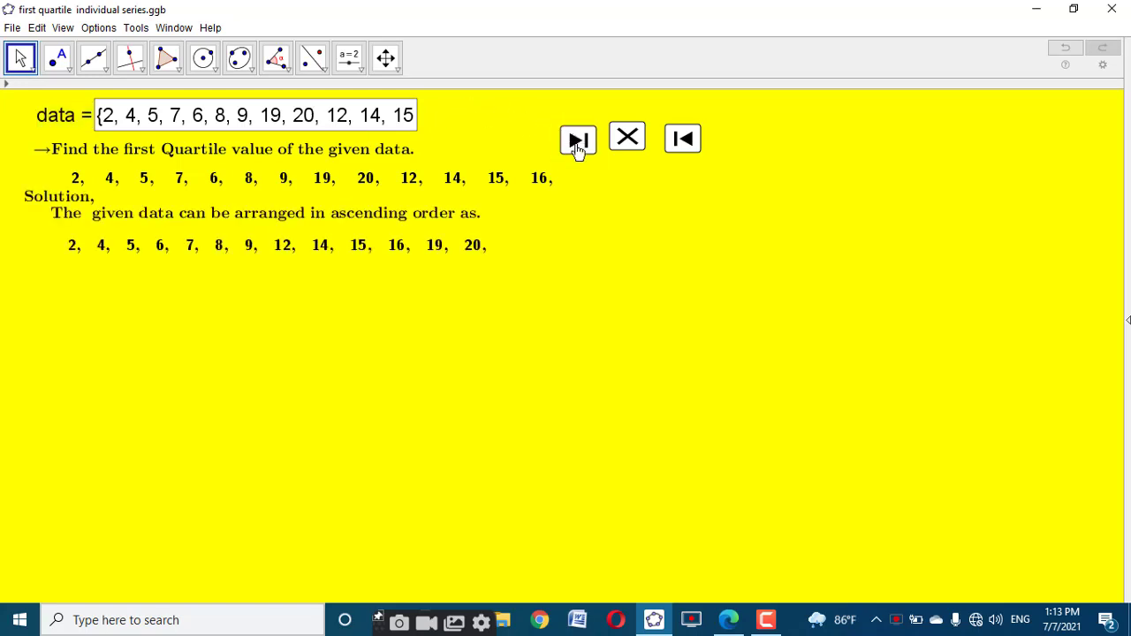
left_click(578, 147)
left_click(578, 147)
left_click(578, 147)
left_click(578, 146)
left_click(578, 147)
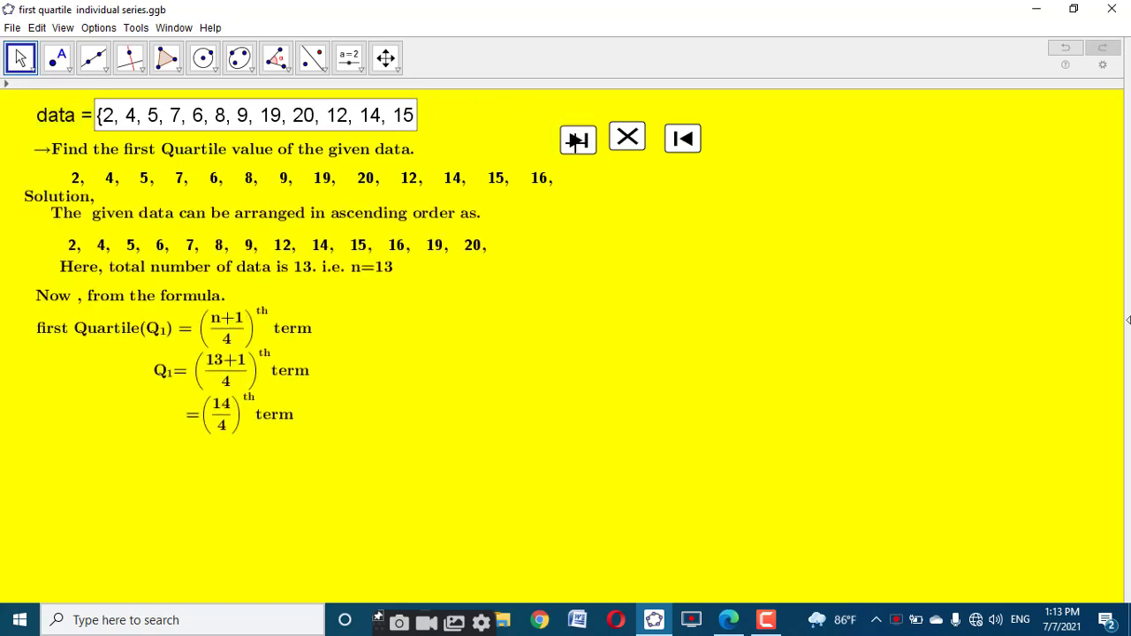
left_click(578, 147)
left_click(588, 150)
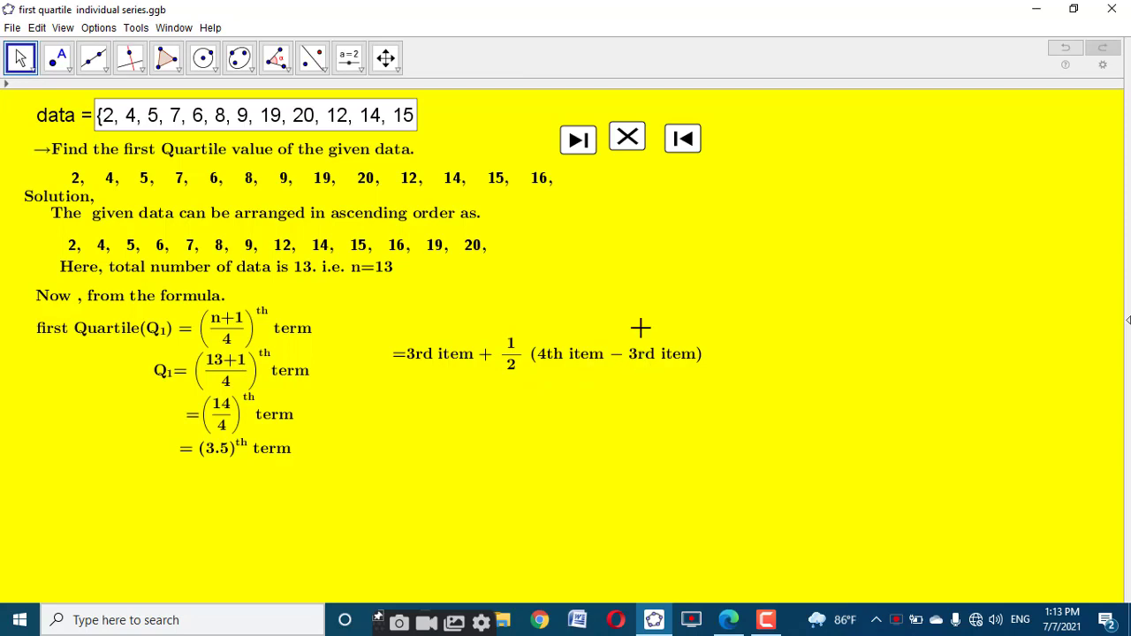
- Continue the thirteen-value solution from substituting the item values to the final Q1 line
left_click(578, 140)
left_click(578, 139)
left_click(577, 139)
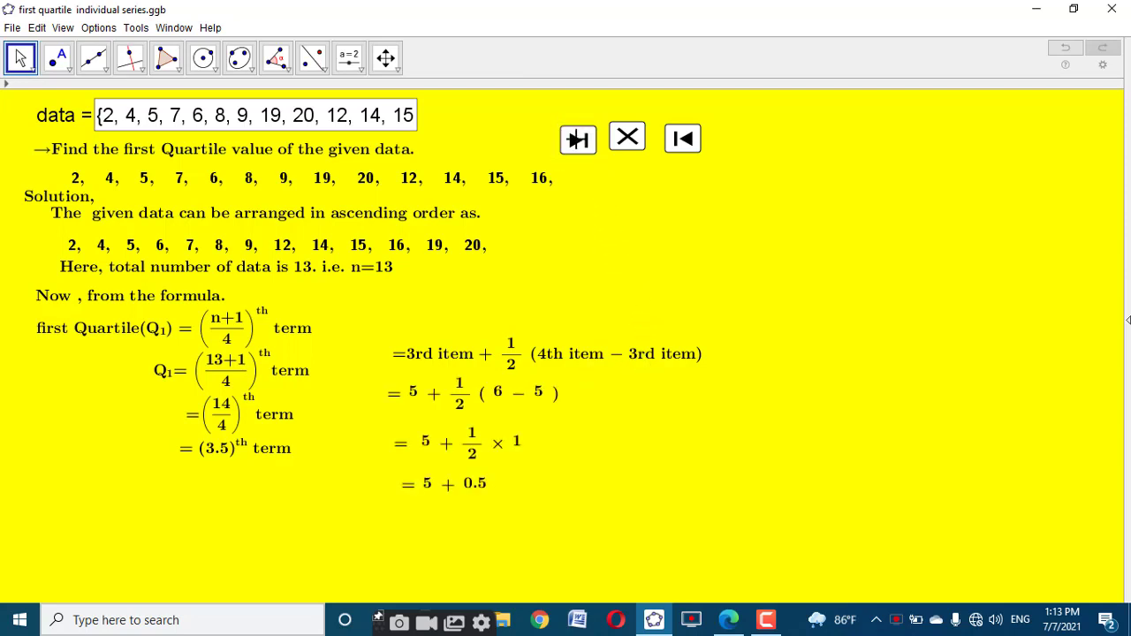
left_click(578, 139)
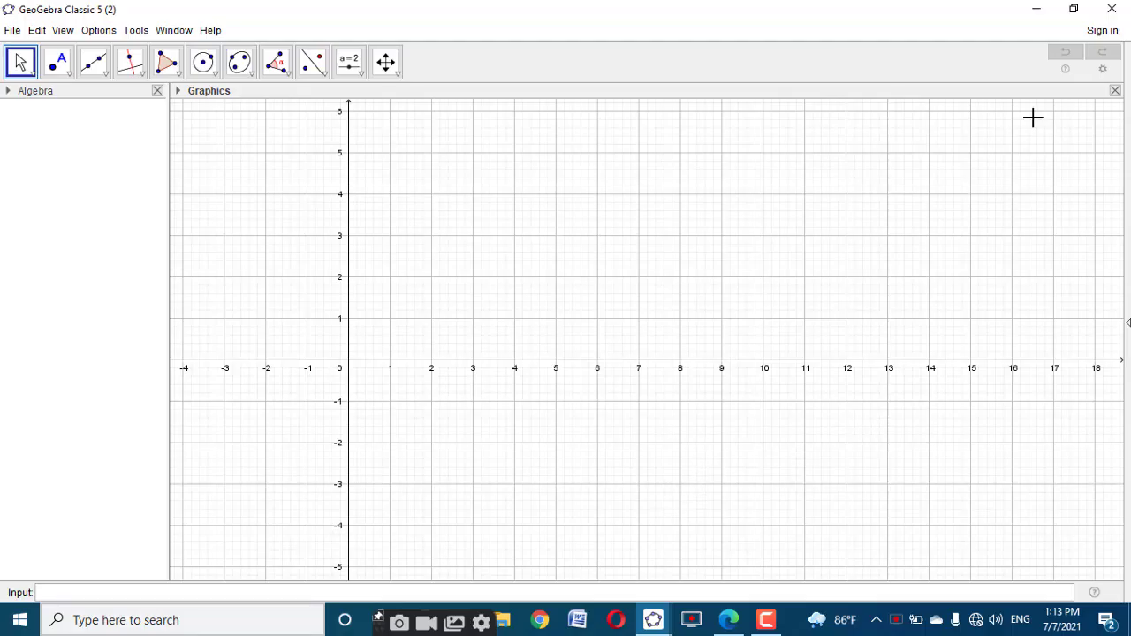
- In the blank GeoGebra window's layout preferences, place the input bar at the top and close the preferences
left_click(1104, 71)
left_click(1079, 128)
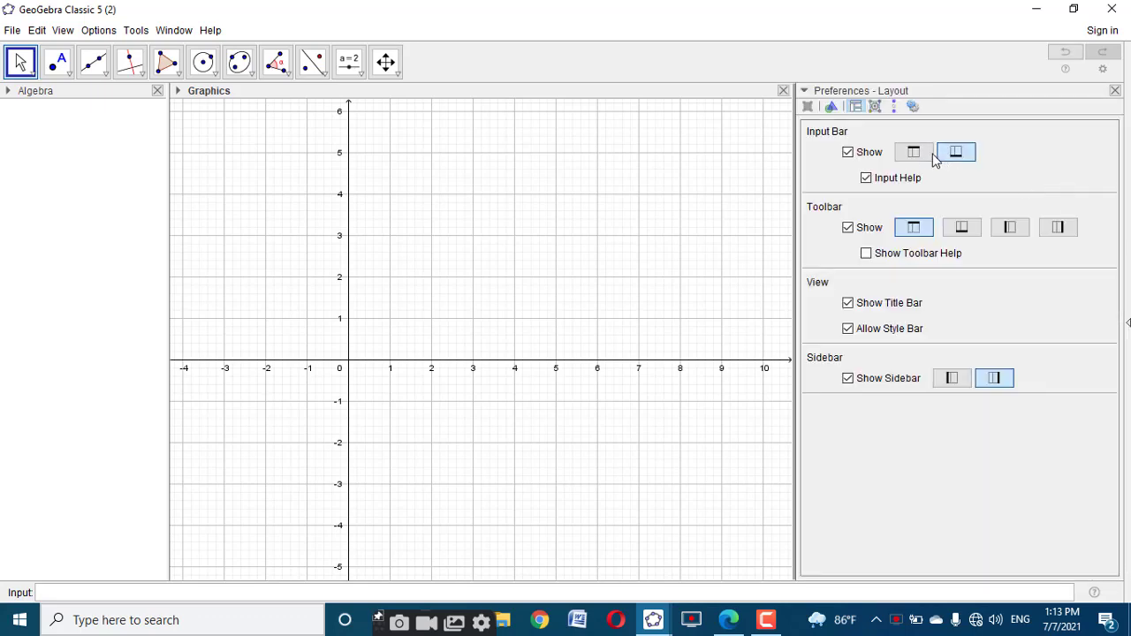
left_click(910, 155)
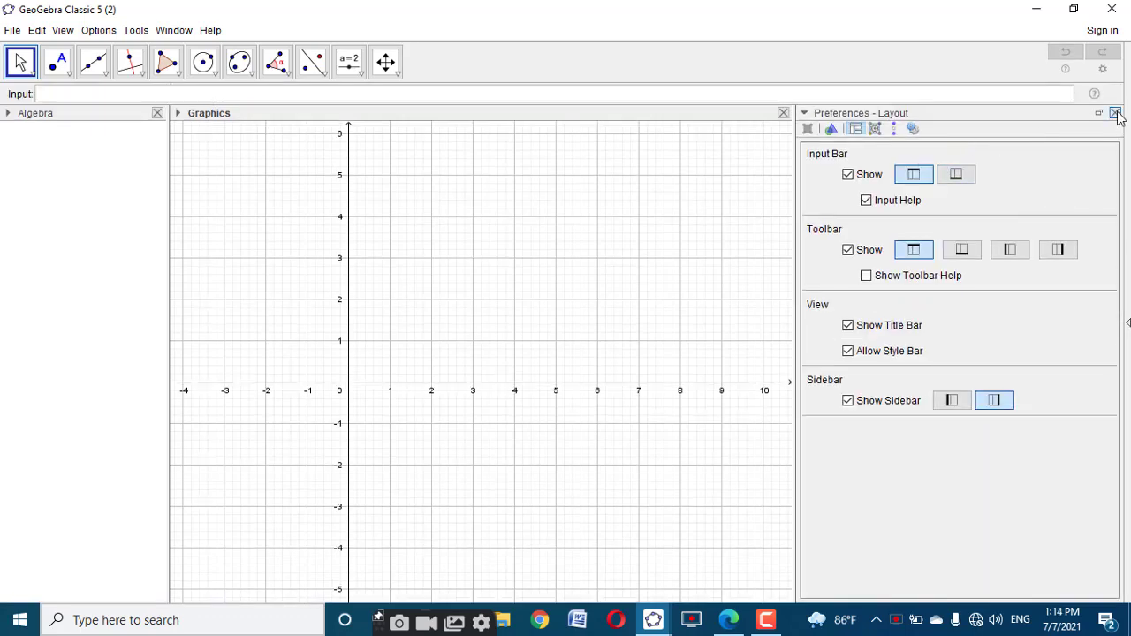
left_click(1116, 113)
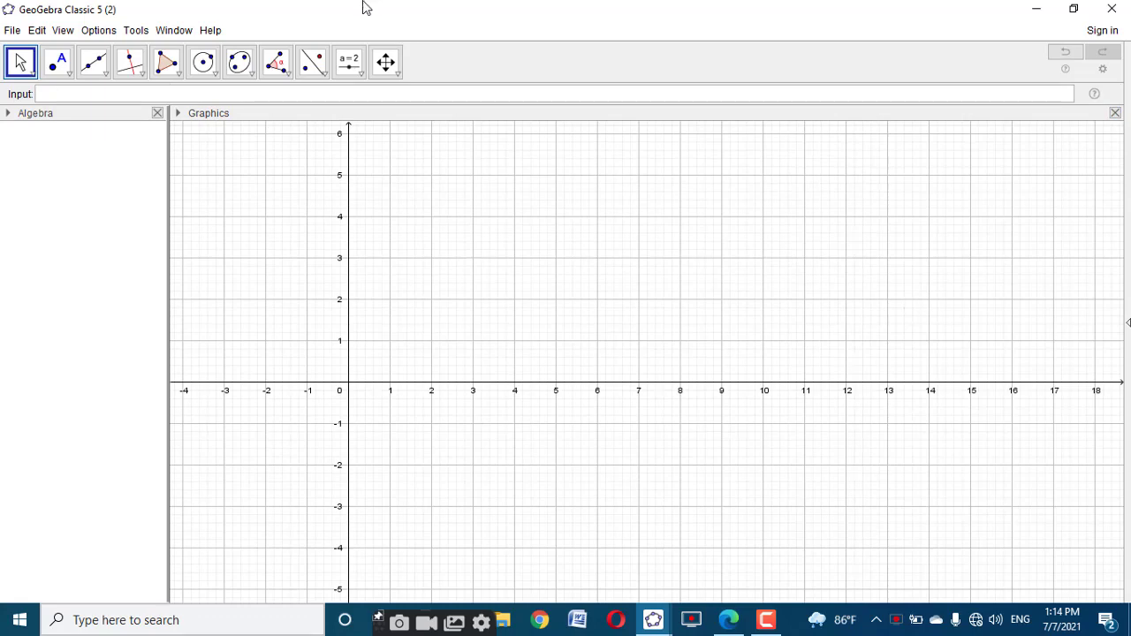
- Create the list {2, 4, 6, 7, 8, 12, 15} and rename it d1
left_click(104, 94)
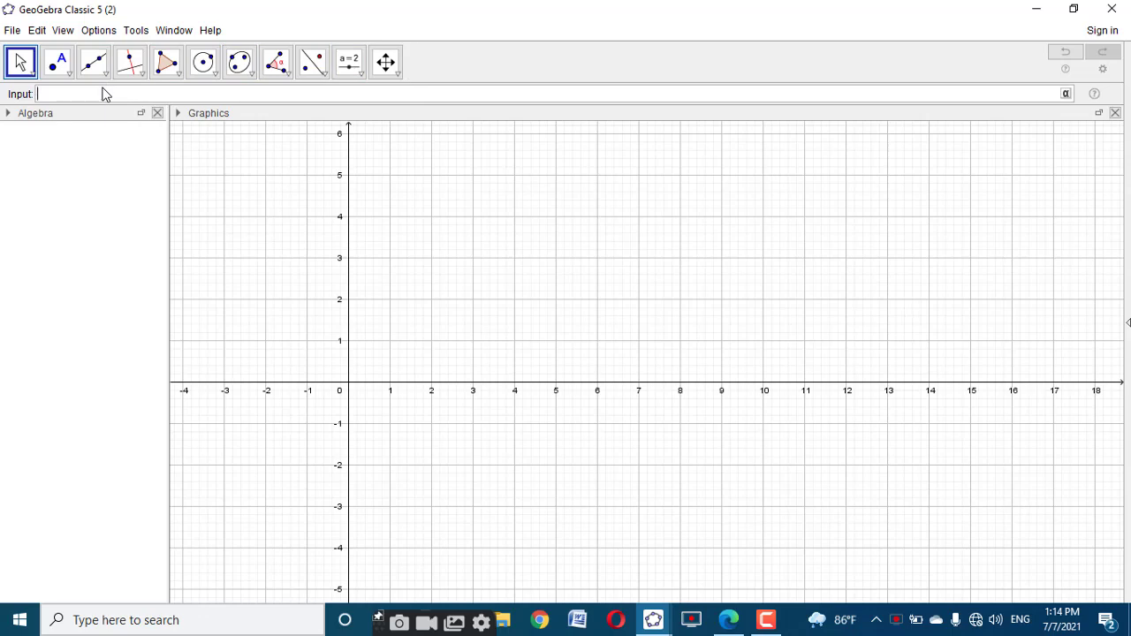
type("{")
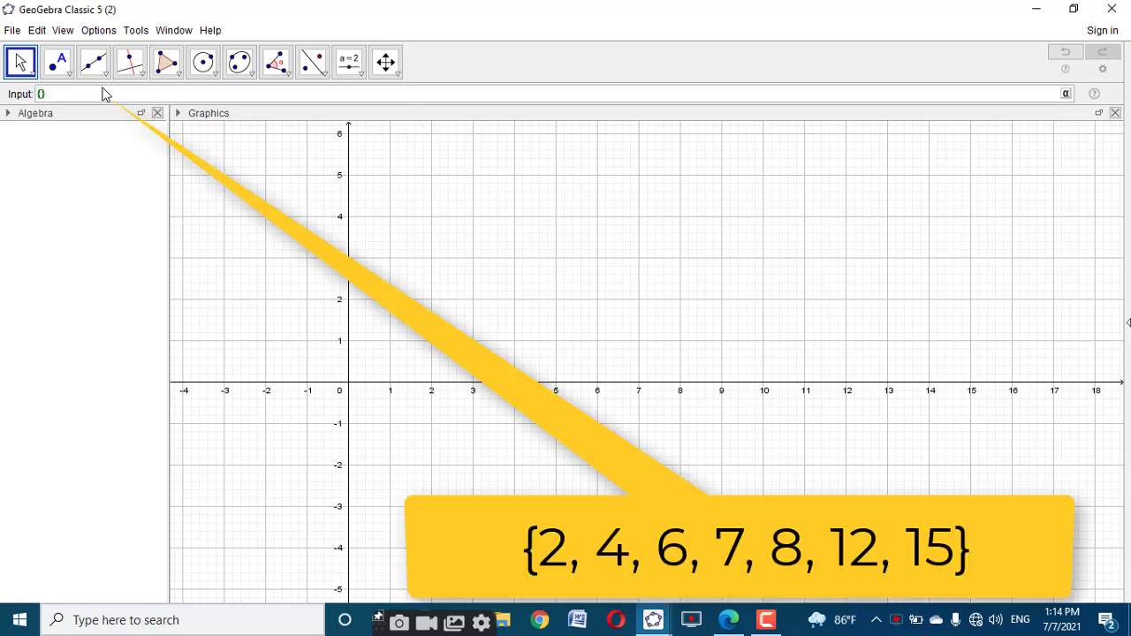
type("2, 4, 6, 7, 8, 12, 15")
key("Return")
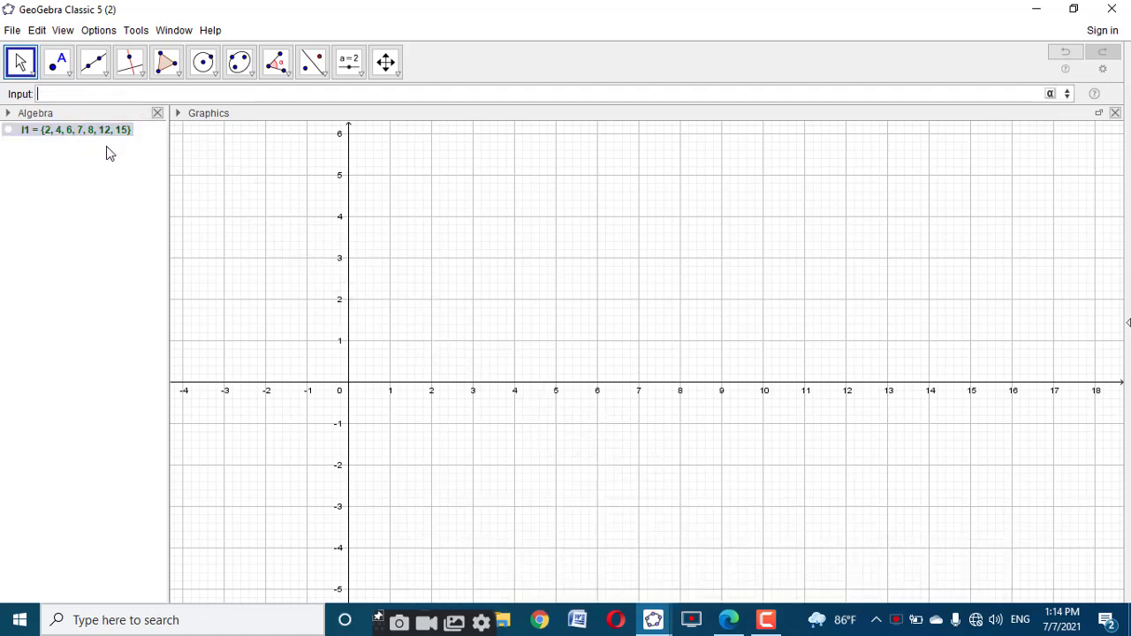
right_click(61, 133)
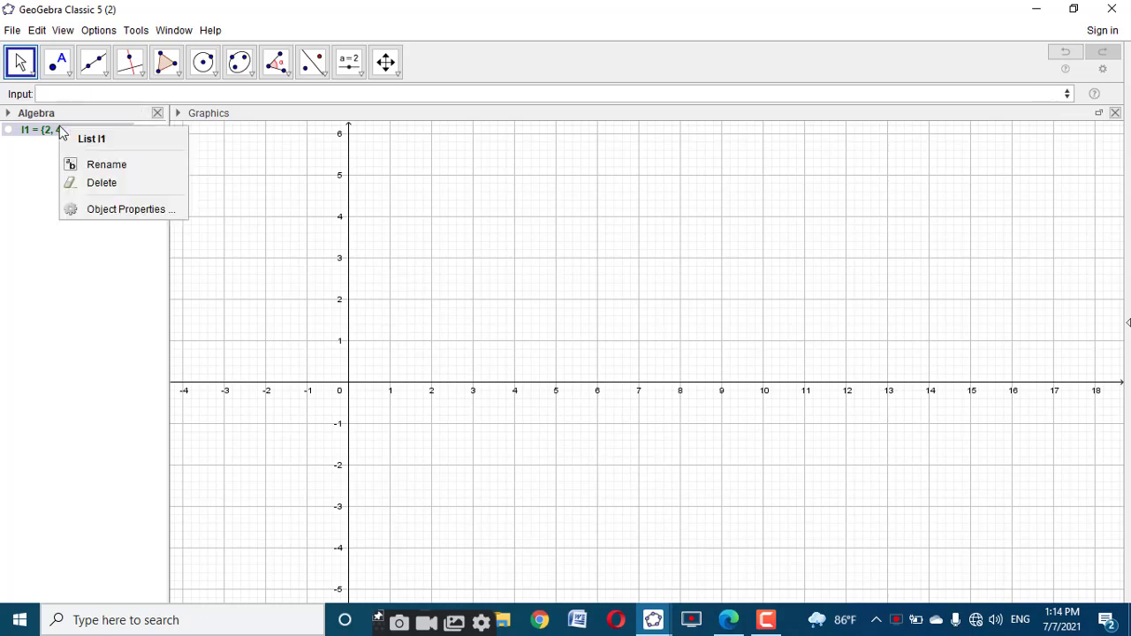
left_click(95, 164)
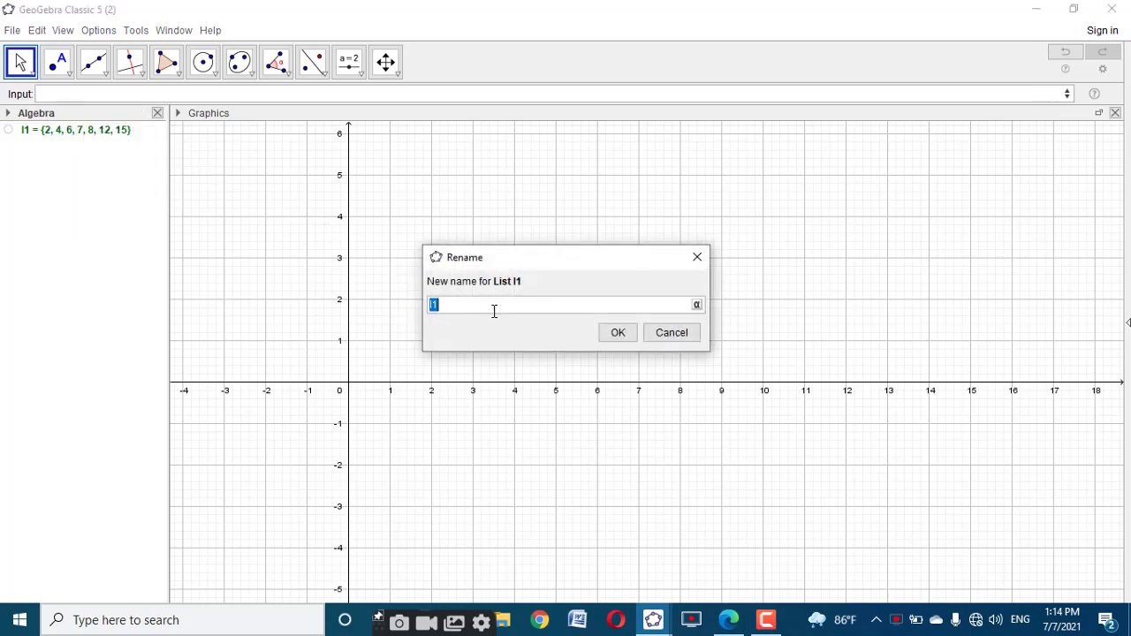
left_click(616, 333)
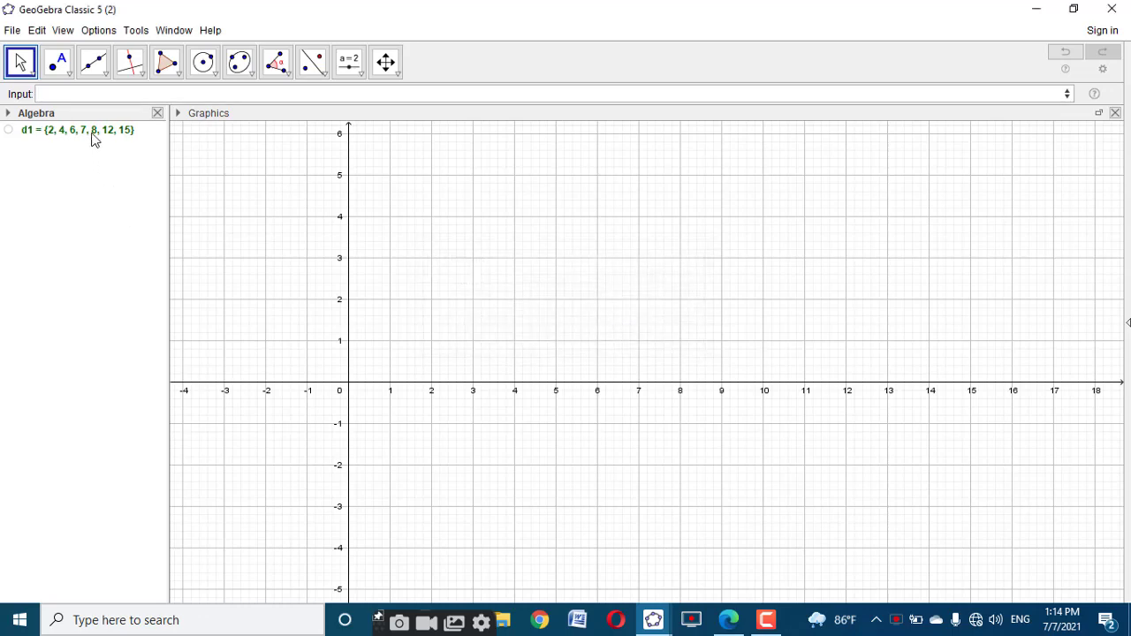
- Insert an input box captioned "data =" in the graphics view and link it to list d1
left_click(353, 72)
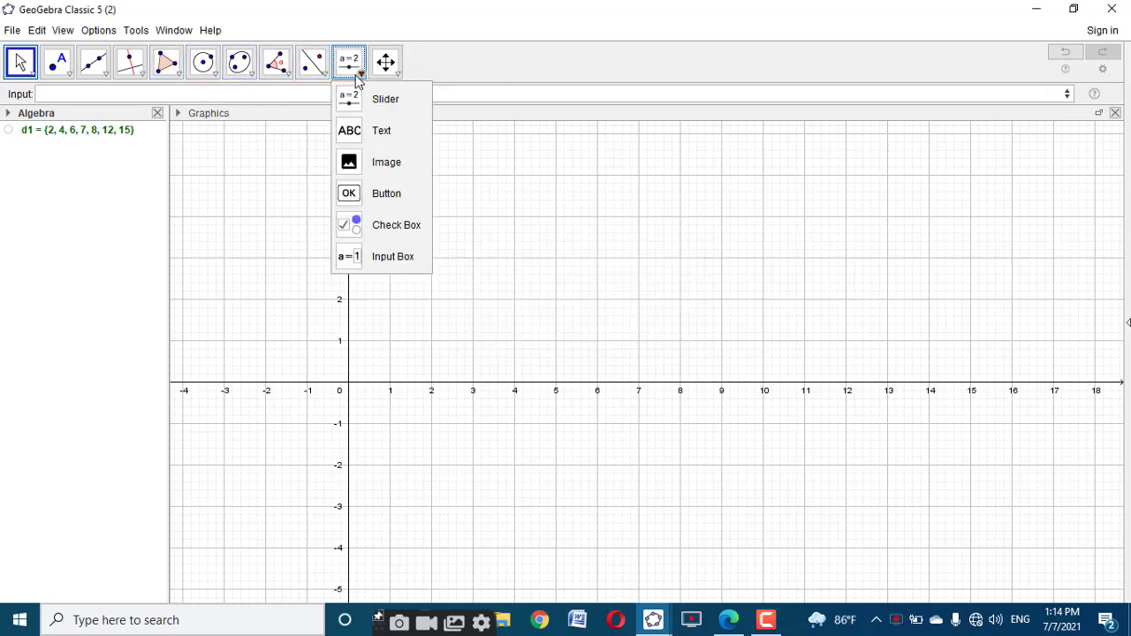
left_click(380, 256)
left_click(419, 253)
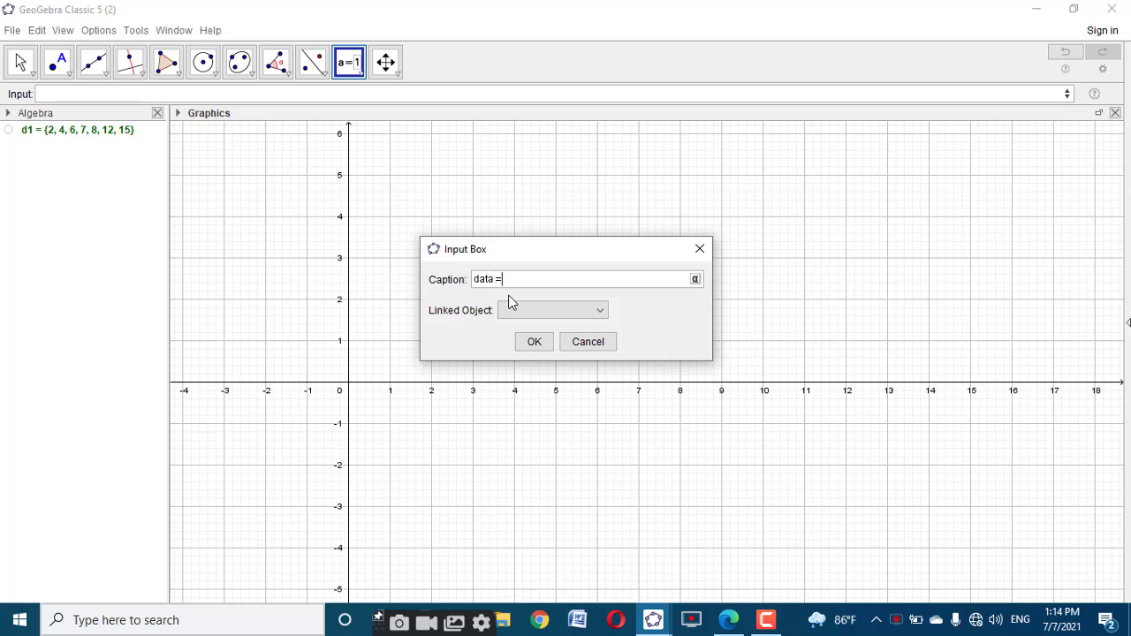
left_click(601, 312)
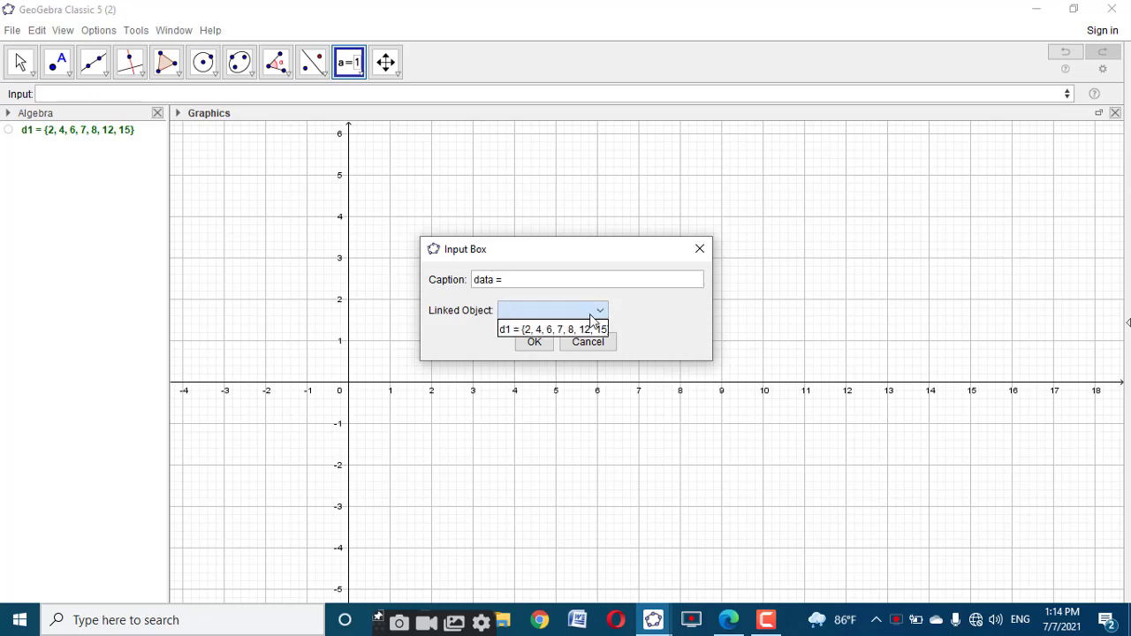
left_click(583, 329)
left_click(534, 342)
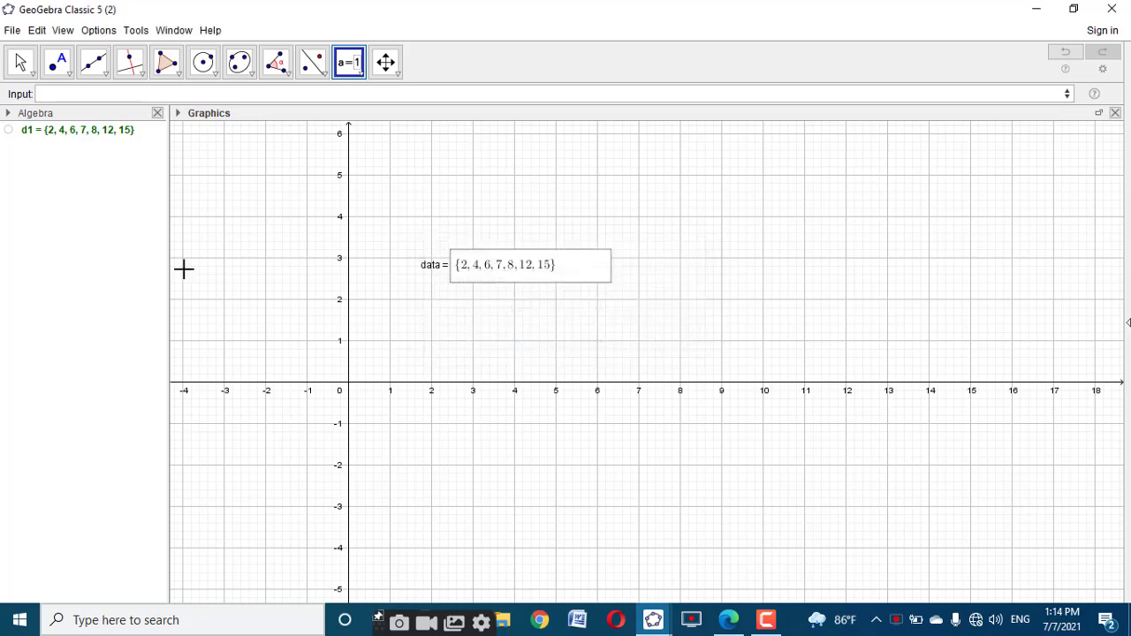
left_click(20, 62)
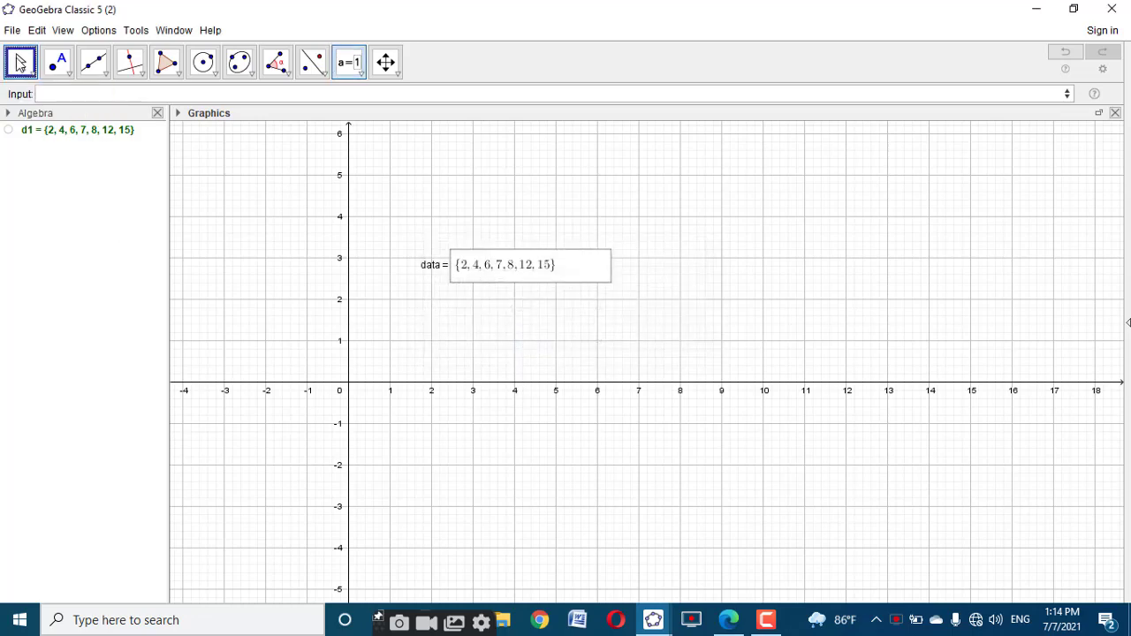
- Turn off the Symbolic option of the data input box and set its text size to Large
right_click(439, 269)
left_click(497, 425)
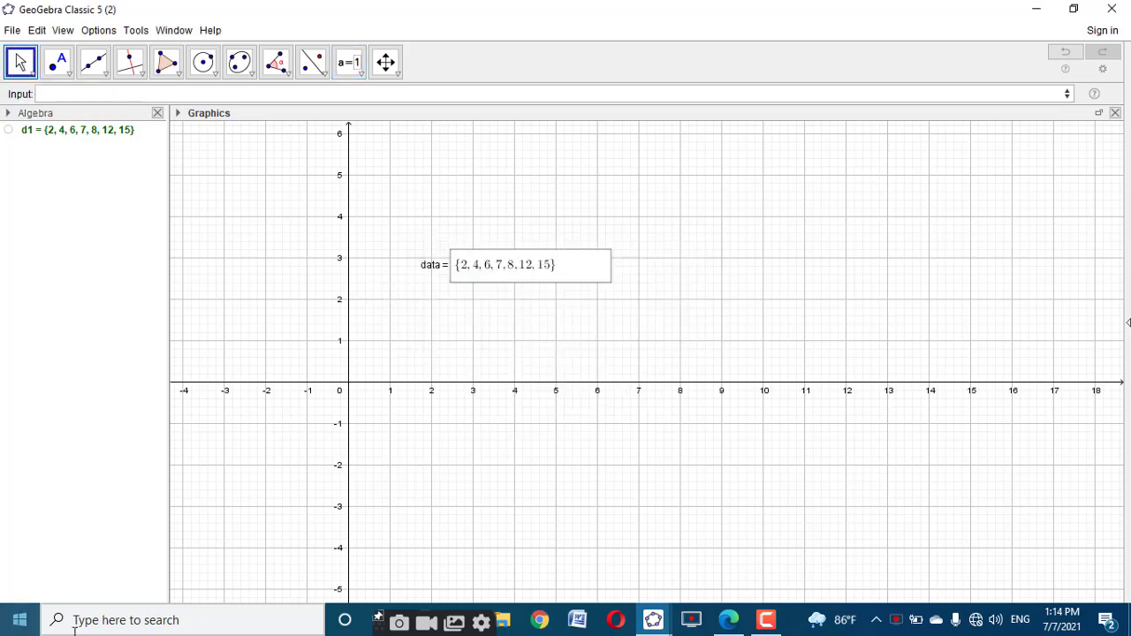
left_click(945, 161)
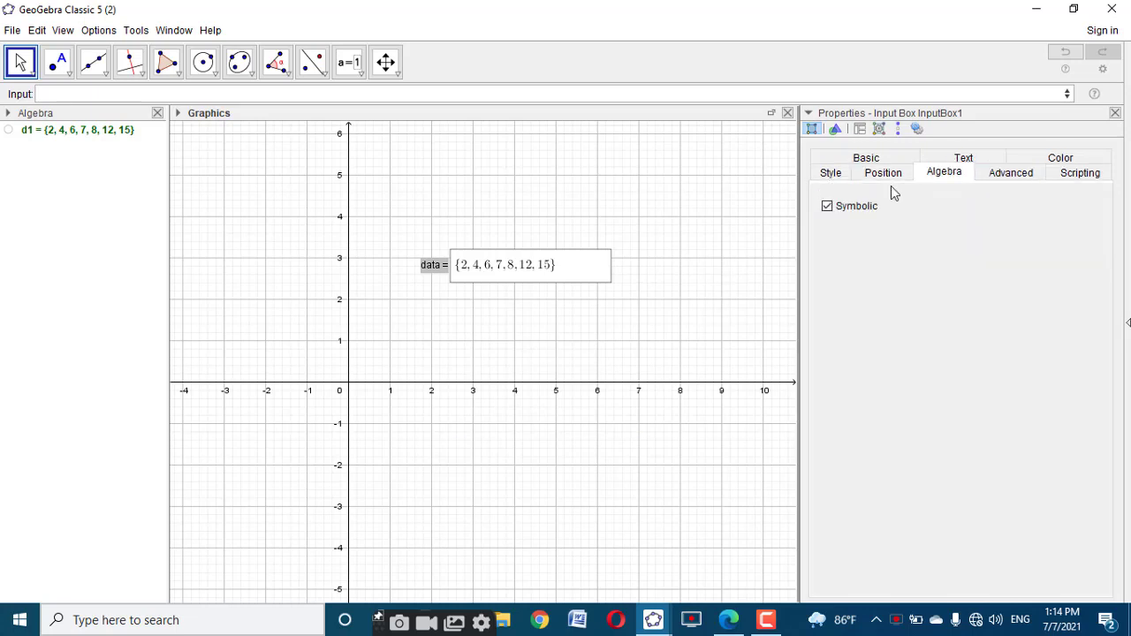
left_click(827, 210)
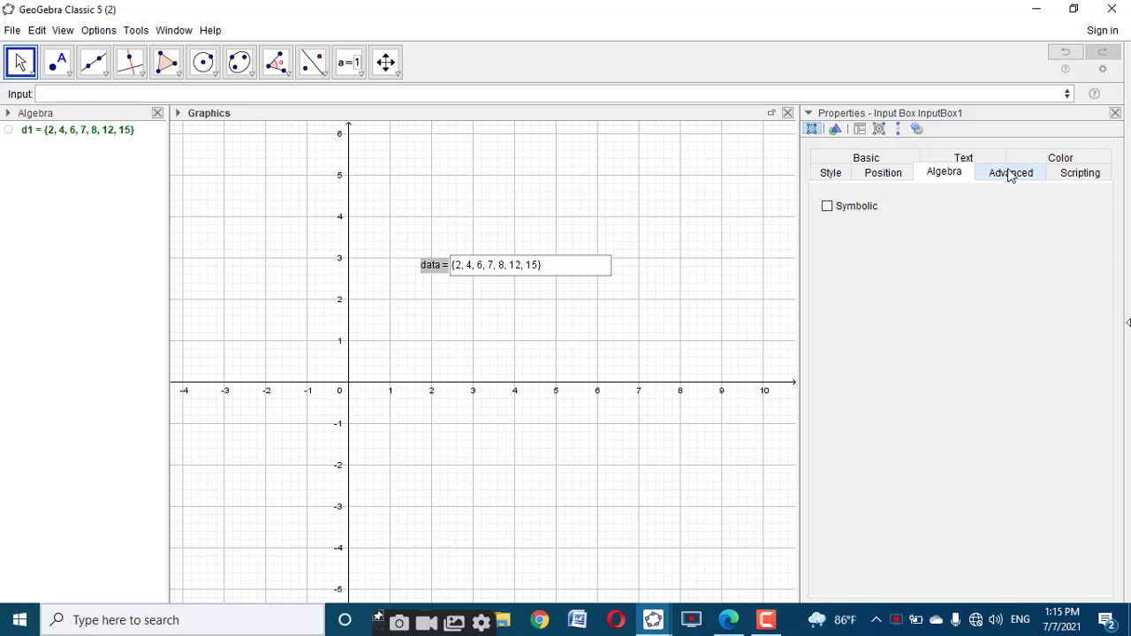
left_click(983, 158)
left_click(949, 197)
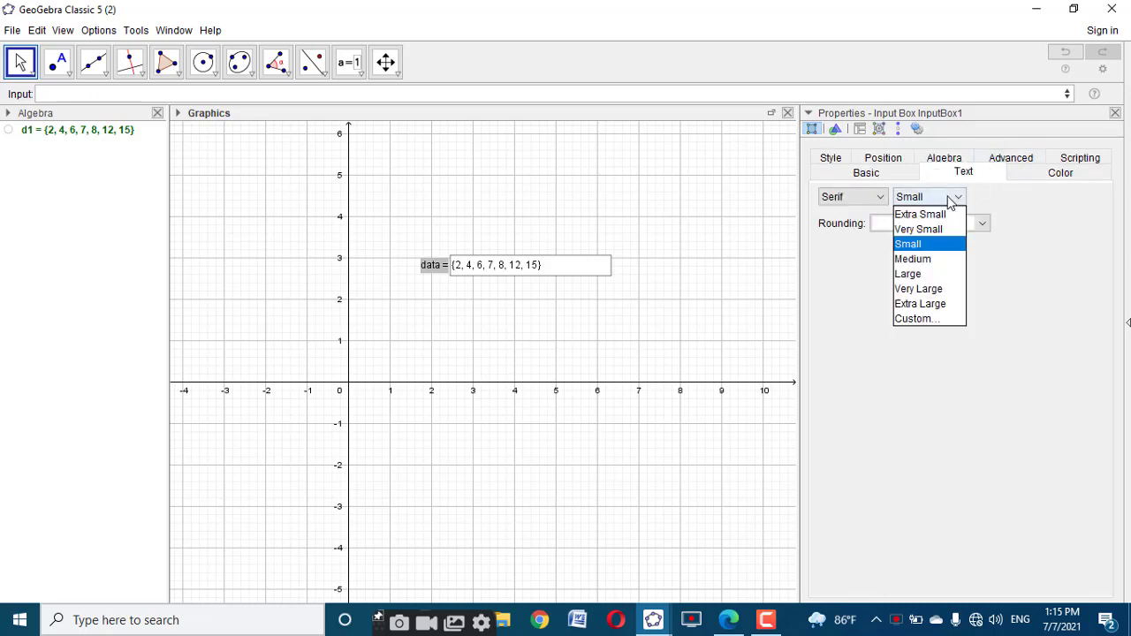
left_click(921, 273)
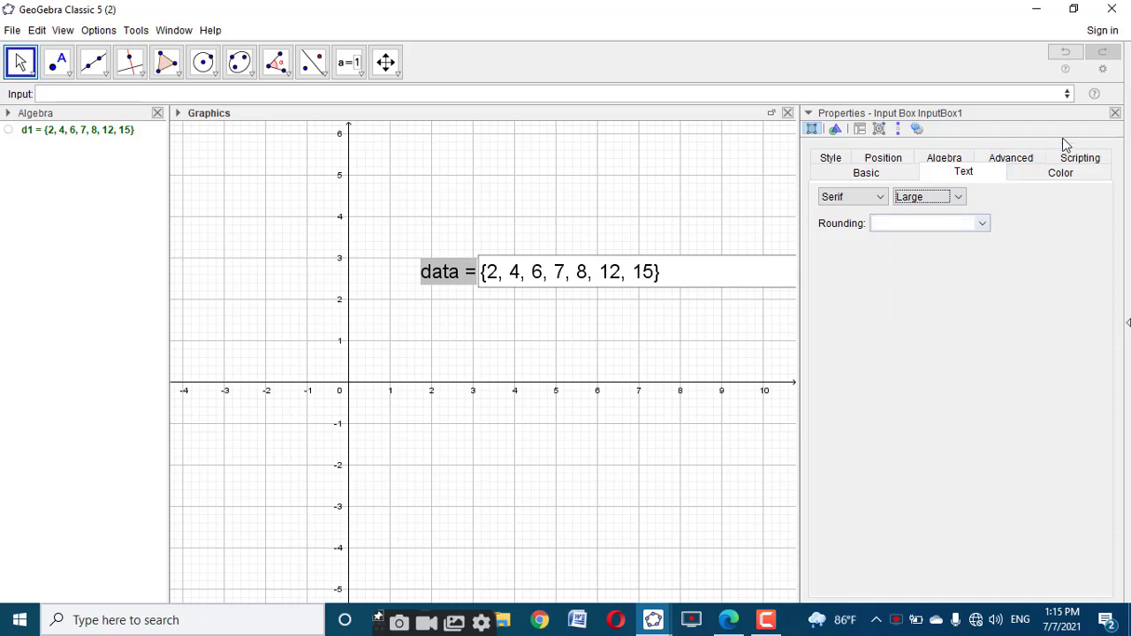
left_click(1115, 113)
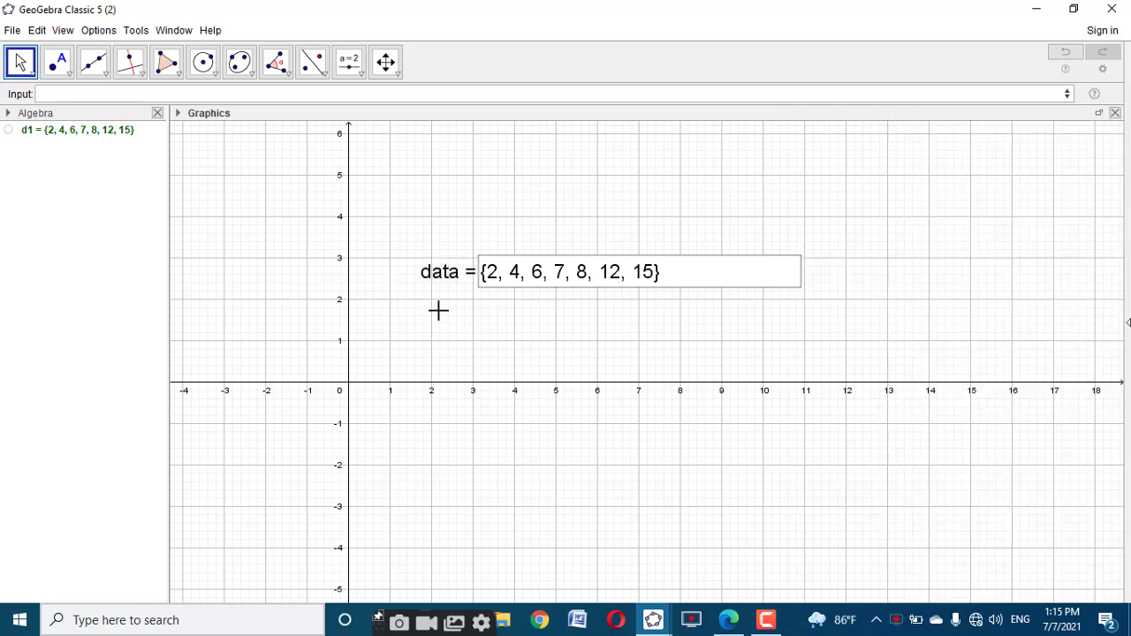
- Unfix the data input box and move it up and left, across the upper part of the y-axis
right_click(442, 276)
left_click(467, 341)
right_click(447, 280)
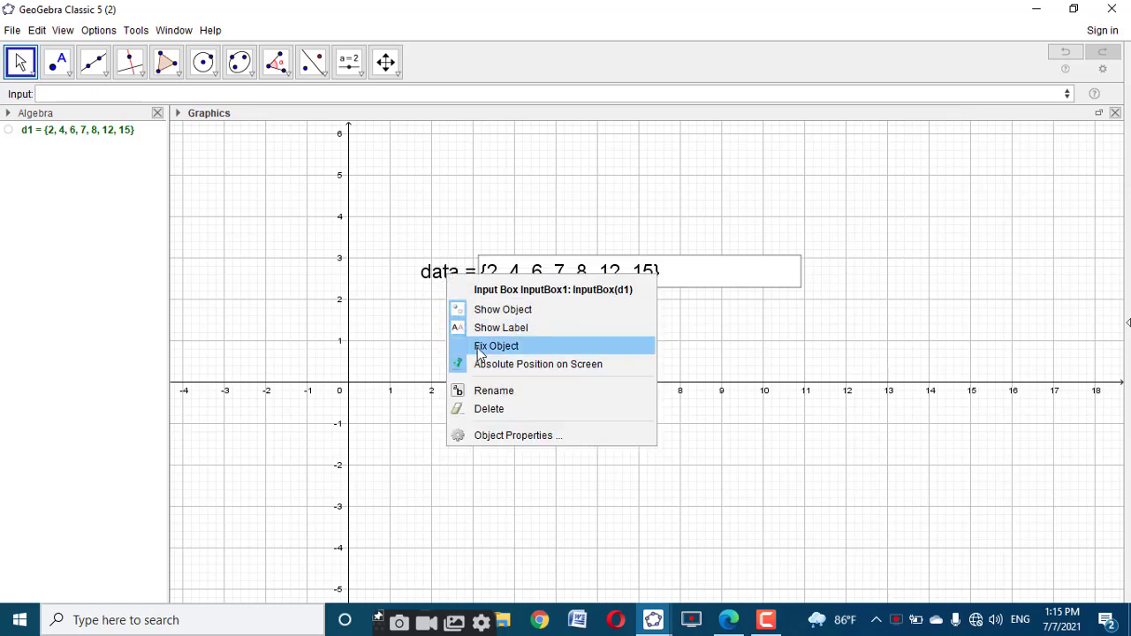
left_click(416, 286)
left_click_drag(428, 280, 256, 185)
left_click(406, 234)
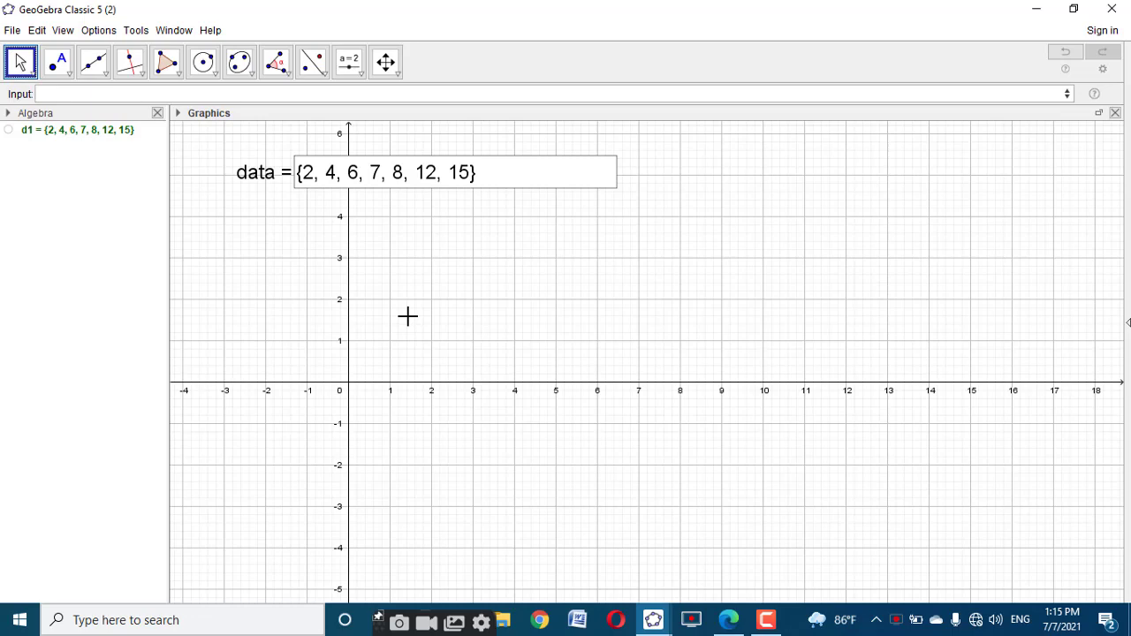
- Define a number counting the data items with the command Length(d1)
left_click(280, 94)
type("length")
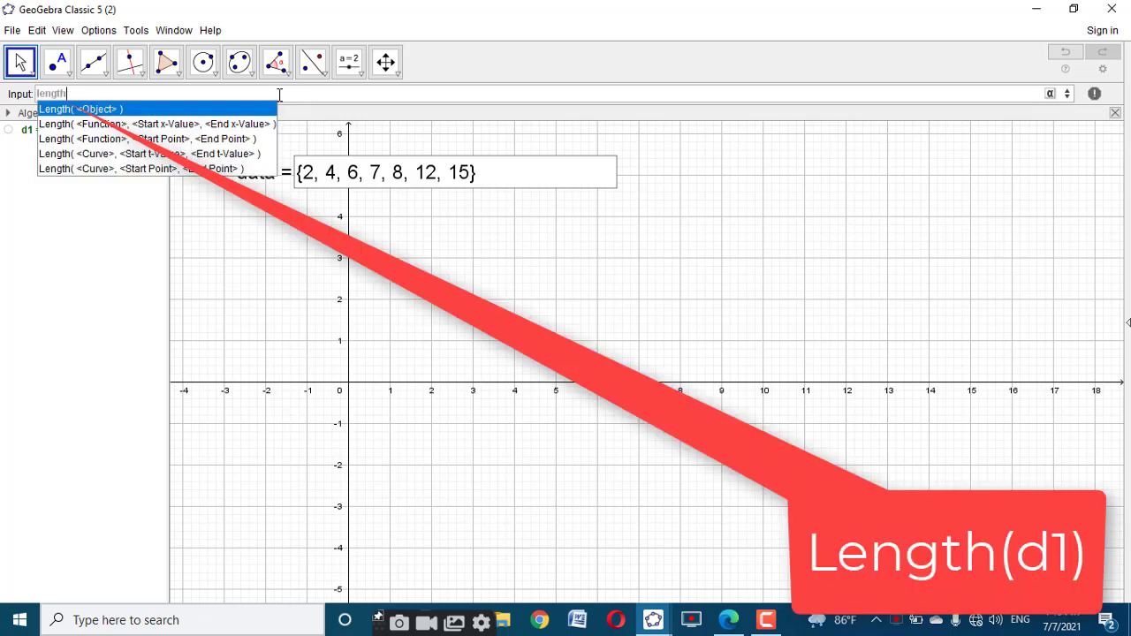
left_click(258, 109)
type("d1")
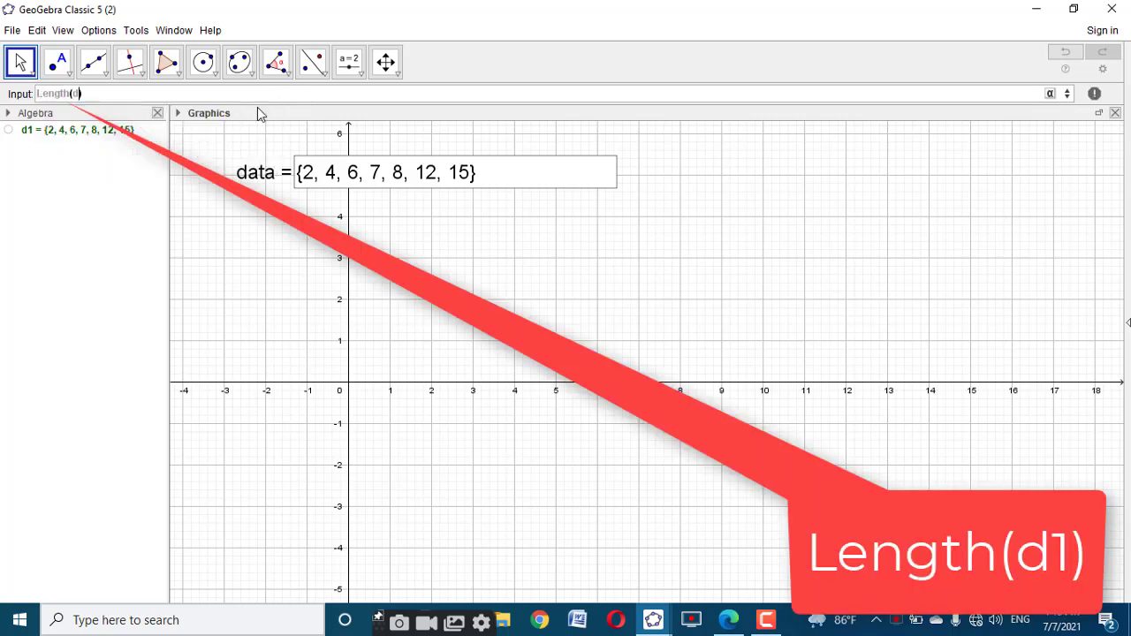
key("Return")
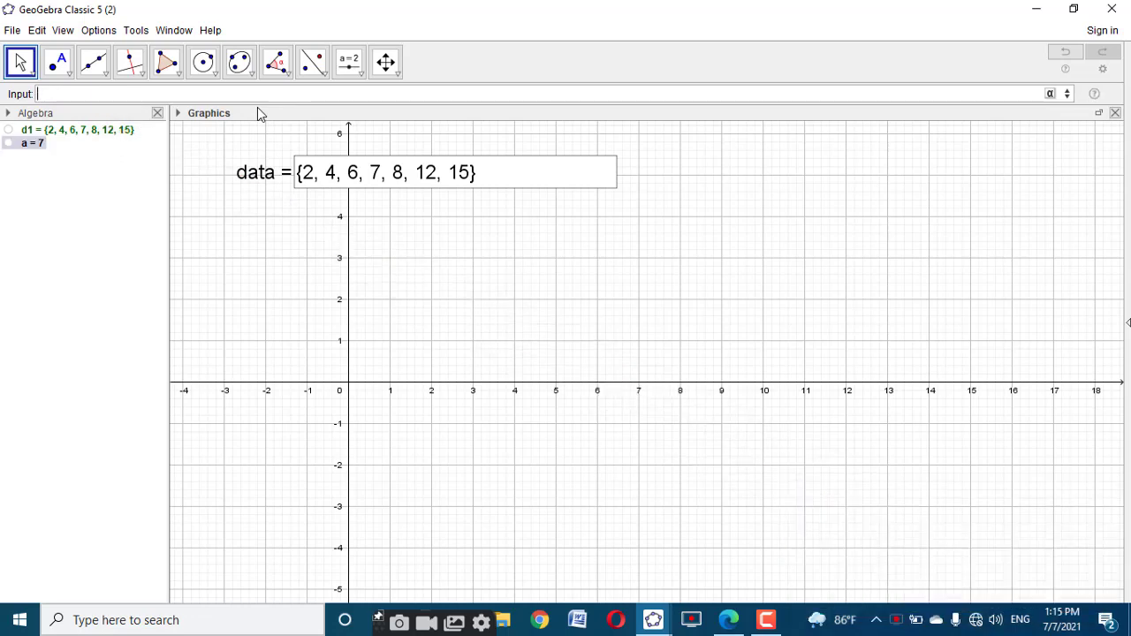
- Rename the number that holds the list length as n1
right_click(20, 146)
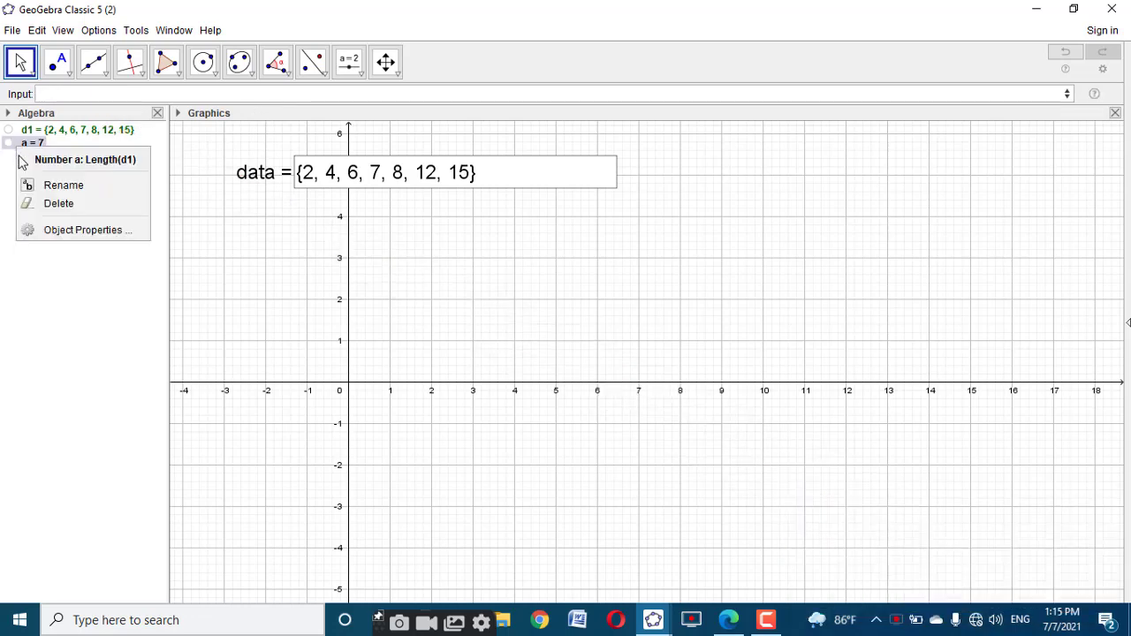
left_click(58, 186)
left_click_drag(434, 308, 409, 306)
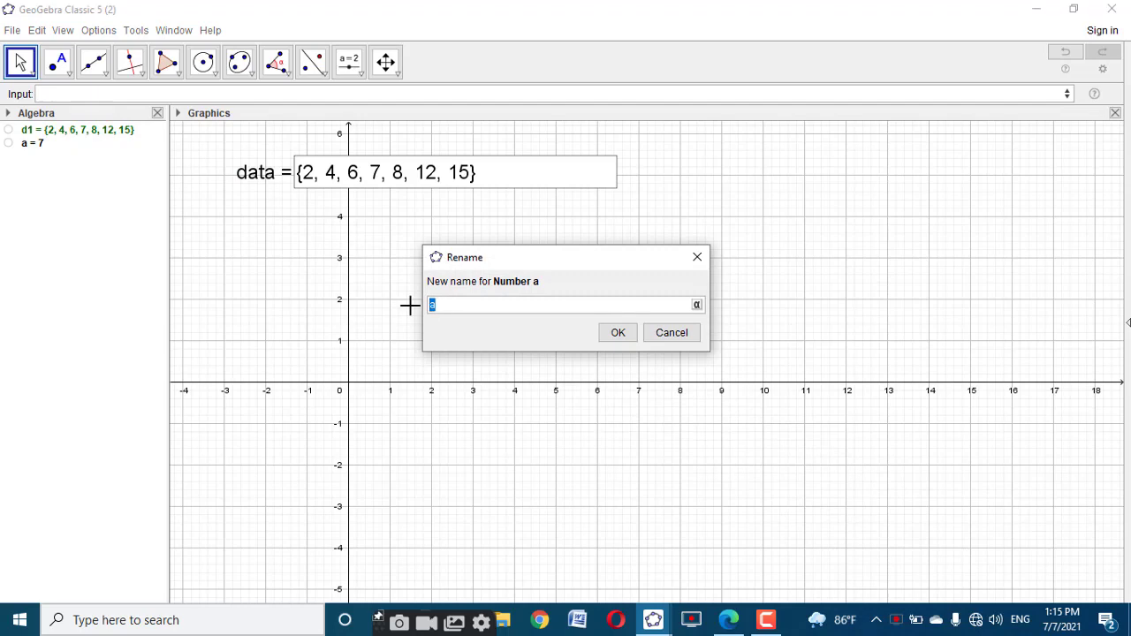
type("n1")
left_click(616, 334)
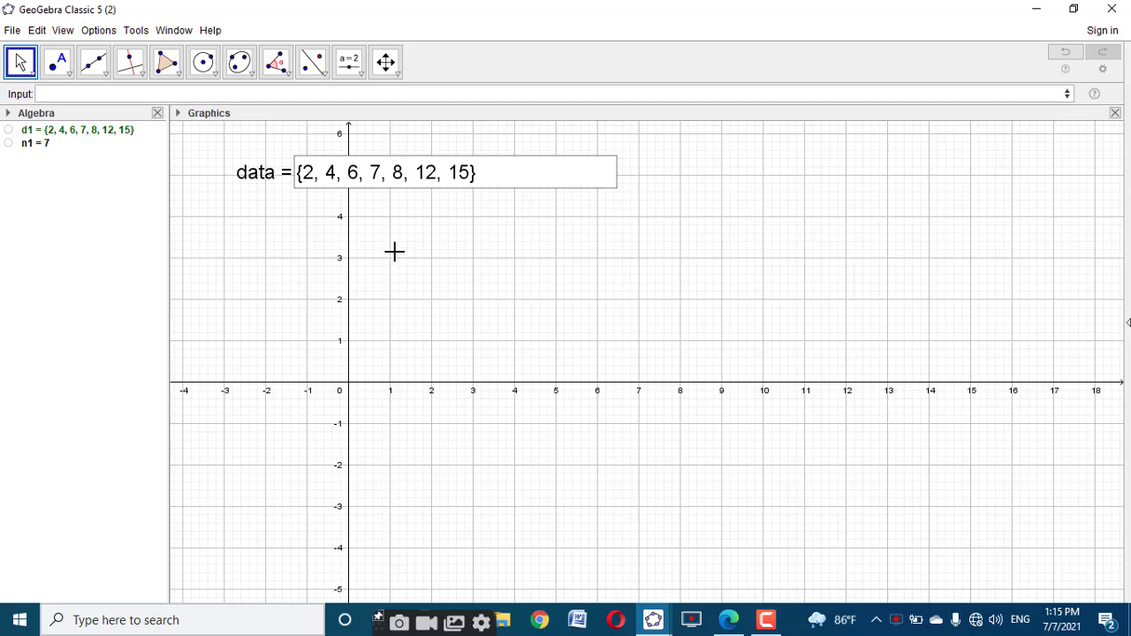
- Switch to the finished "first quartile individual series" worksheet window to review its solution layout
left_click(653, 620)
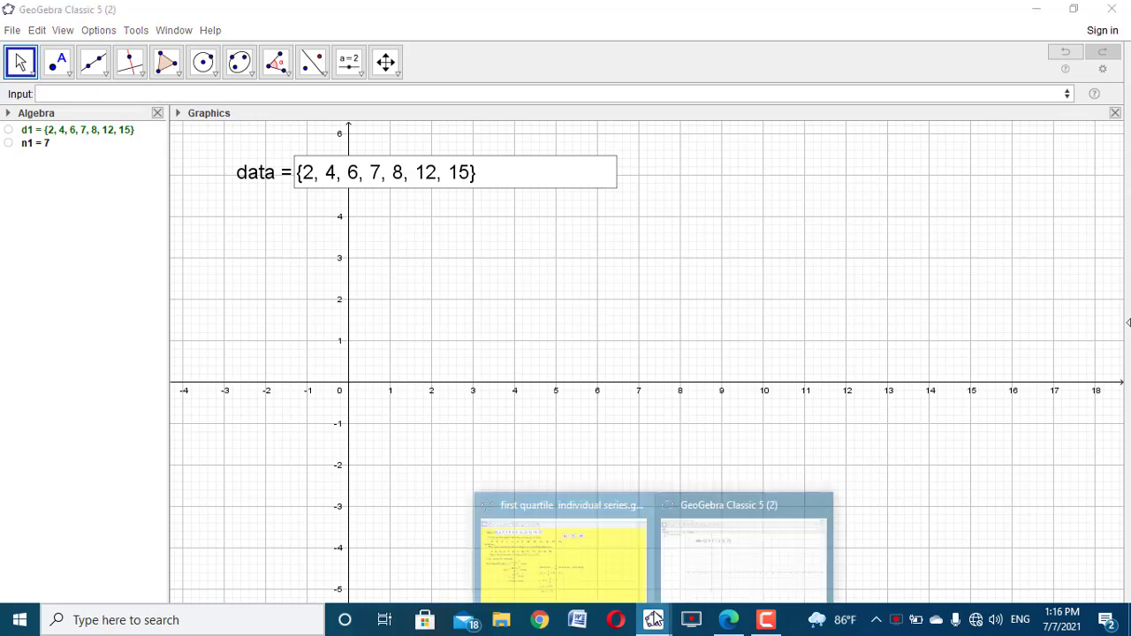
left_click(610, 561)
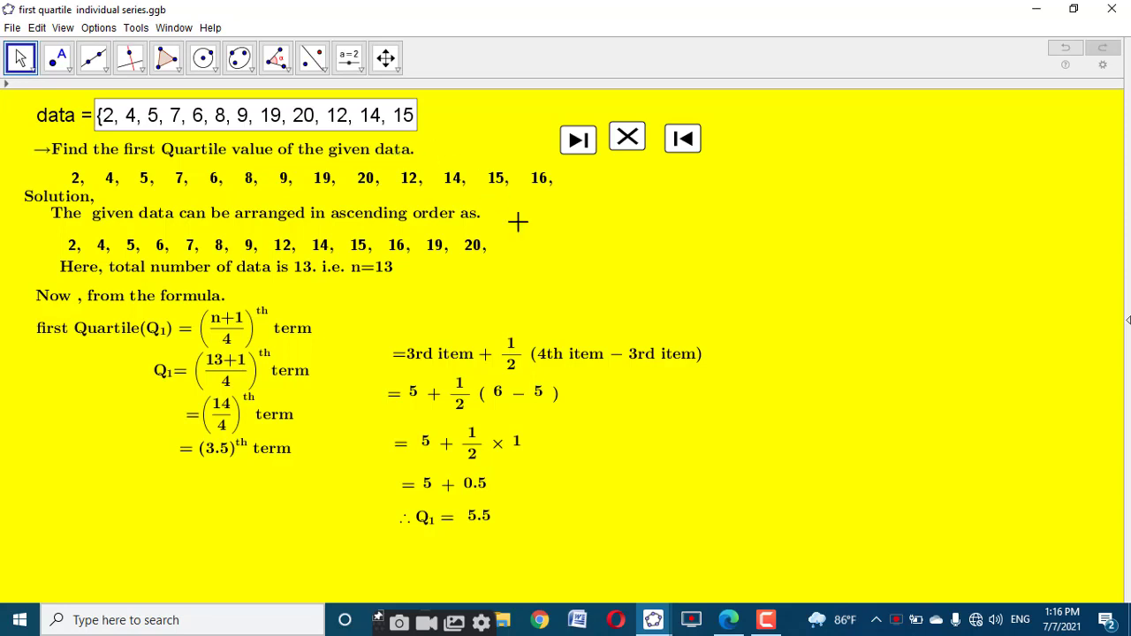
- Switch to the GeoGebra Classic 5 (2) file and begin a LaTeX text below the data box with \text{ and a right arrow symbol
left_click(655, 621)
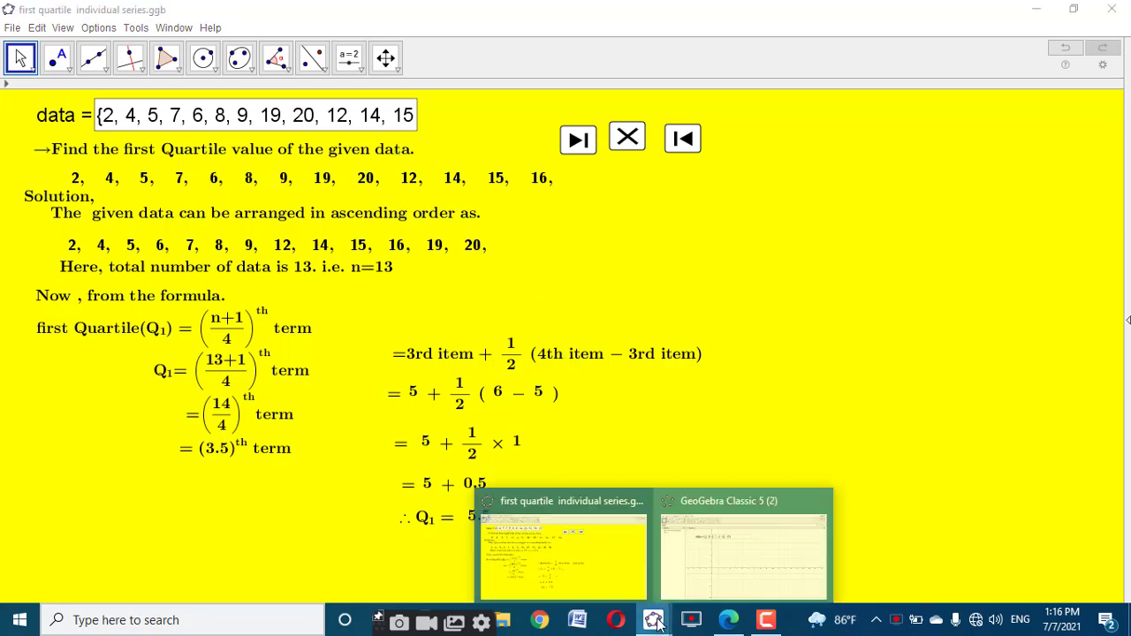
left_click(680, 530)
left_click(359, 78)
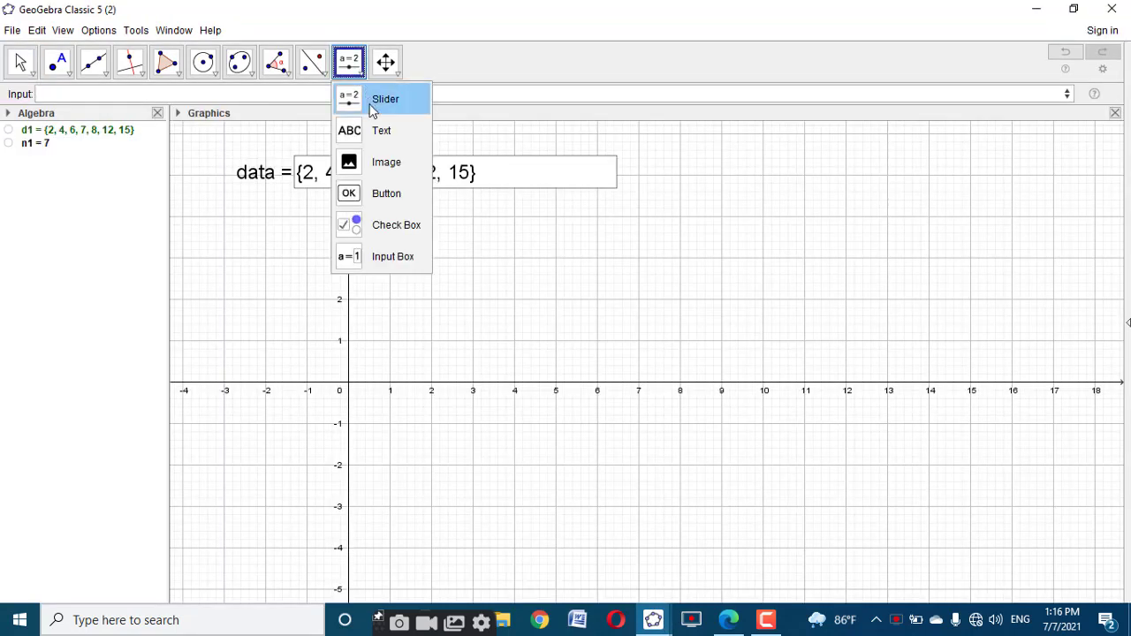
left_click(386, 132)
left_click(412, 277)
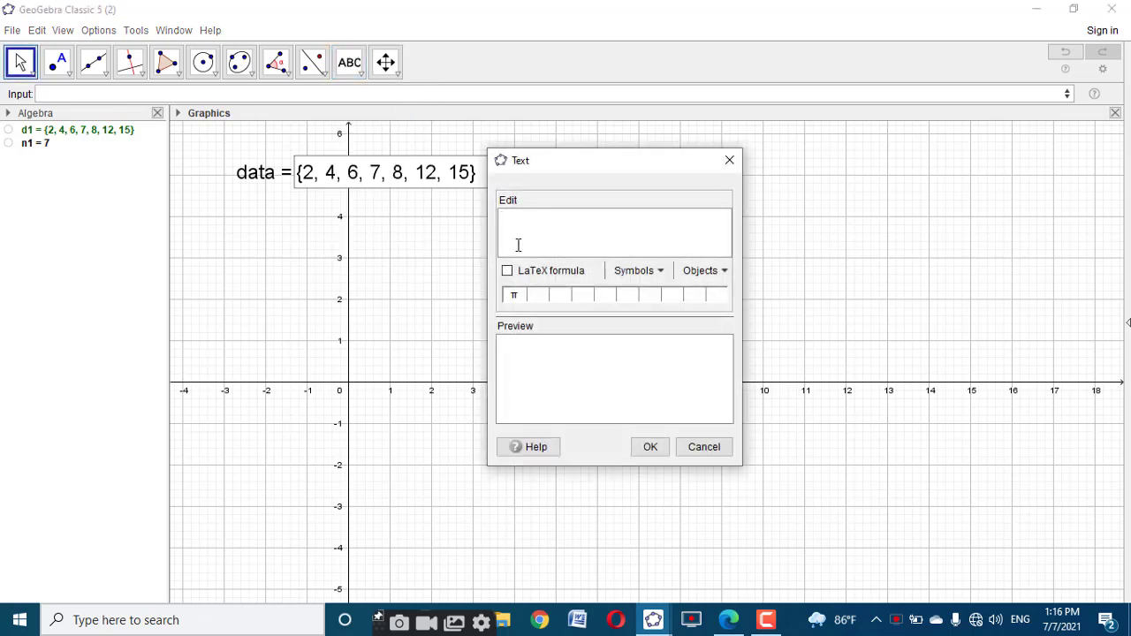
type("\\text")
left_click(651, 272)
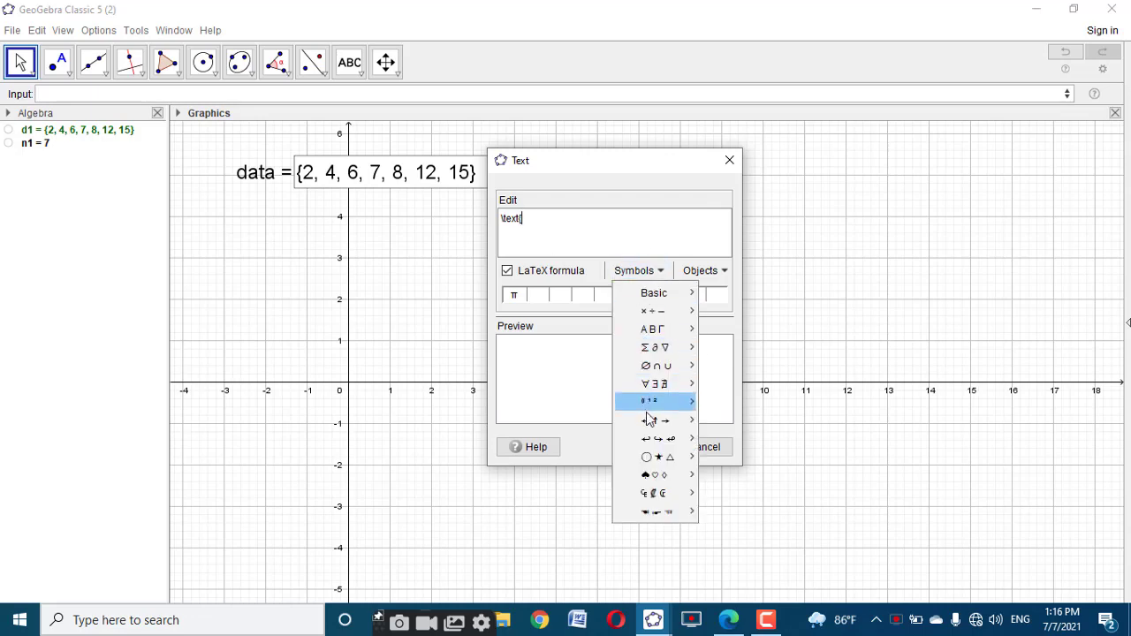
mouse_move(654, 420)
left_click(738, 420)
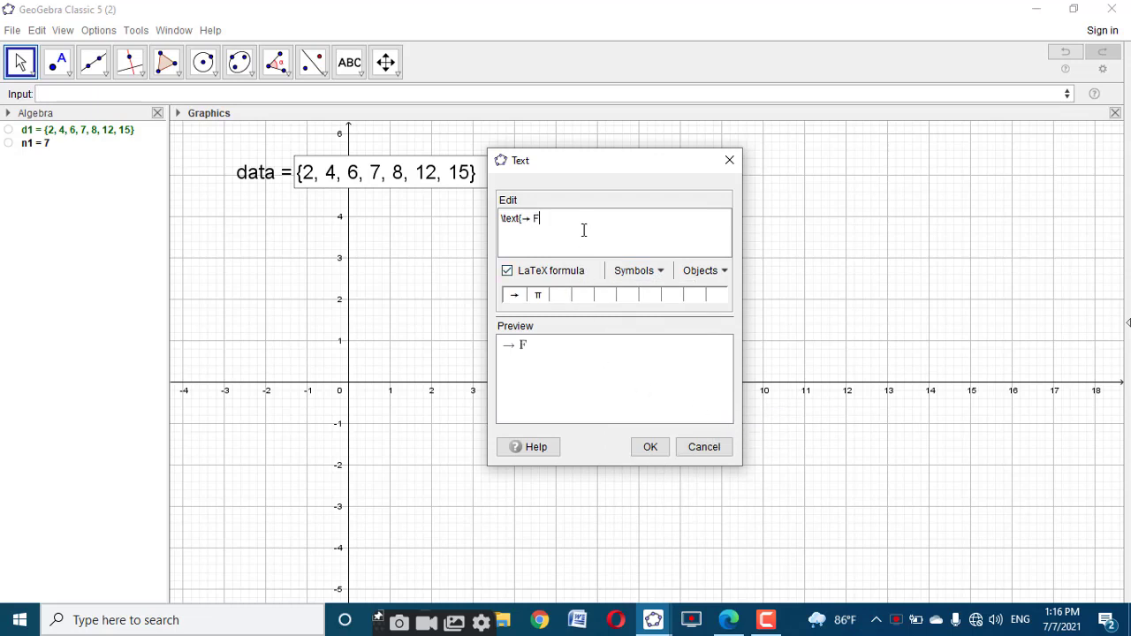
- Complete the text as "Find the First Quartile value of the given data." and insert it into the drawing area
type("Find the First")
type("Quart")
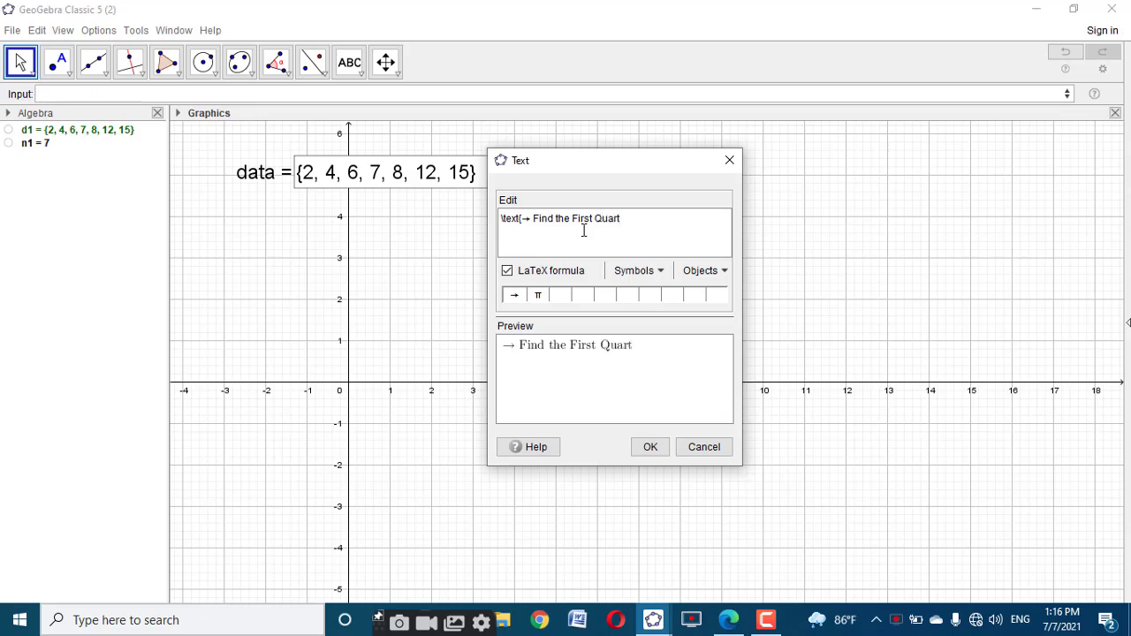
type("ile value of ")
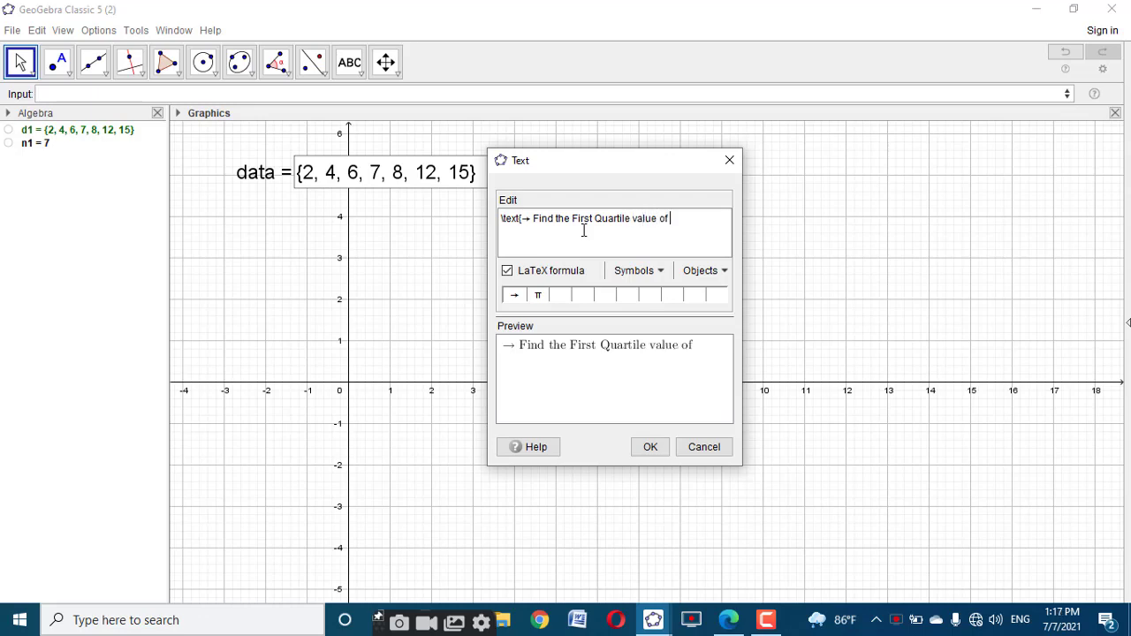
type("the given ")
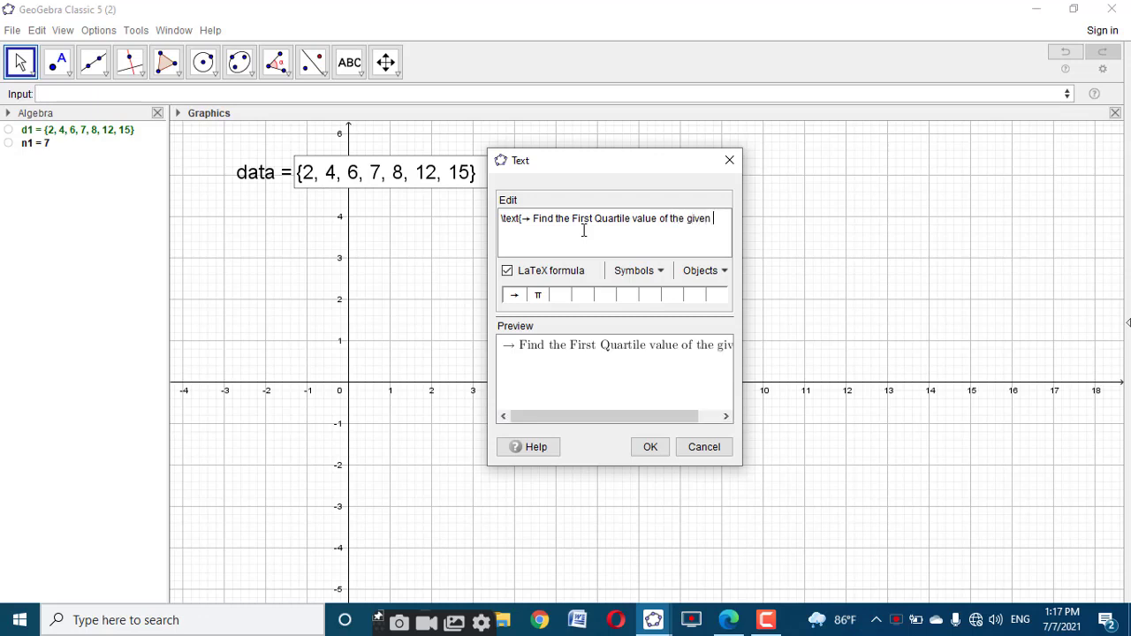
type("data.")
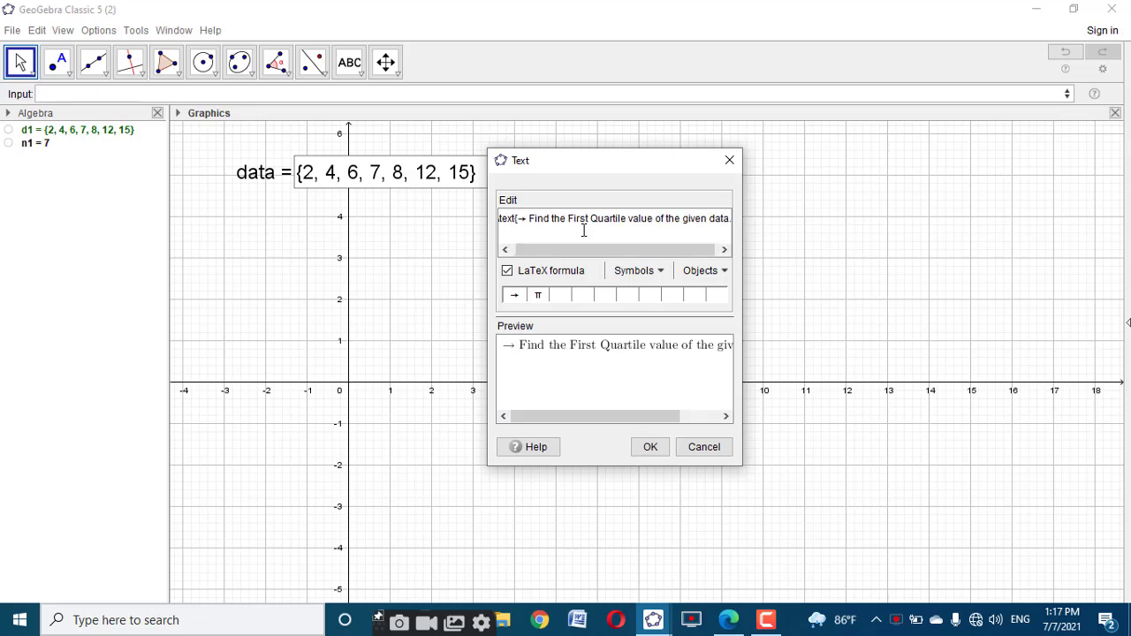
left_click(644, 451)
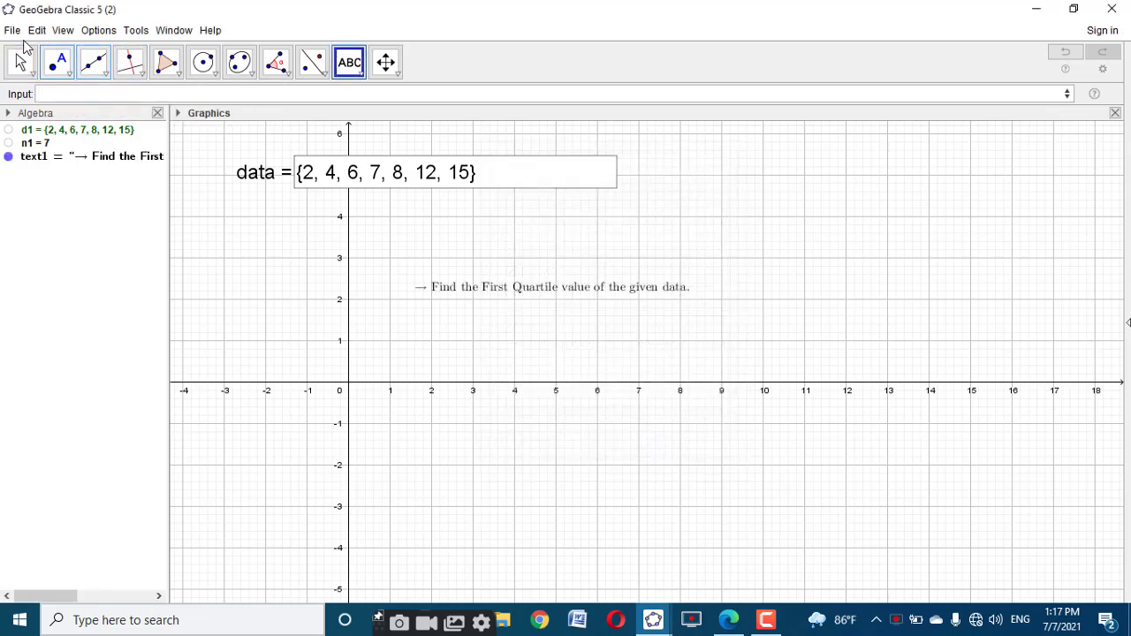
- Show the graphics style options, set the question text to Large and move it directly below the data box
left_click(372, 240)
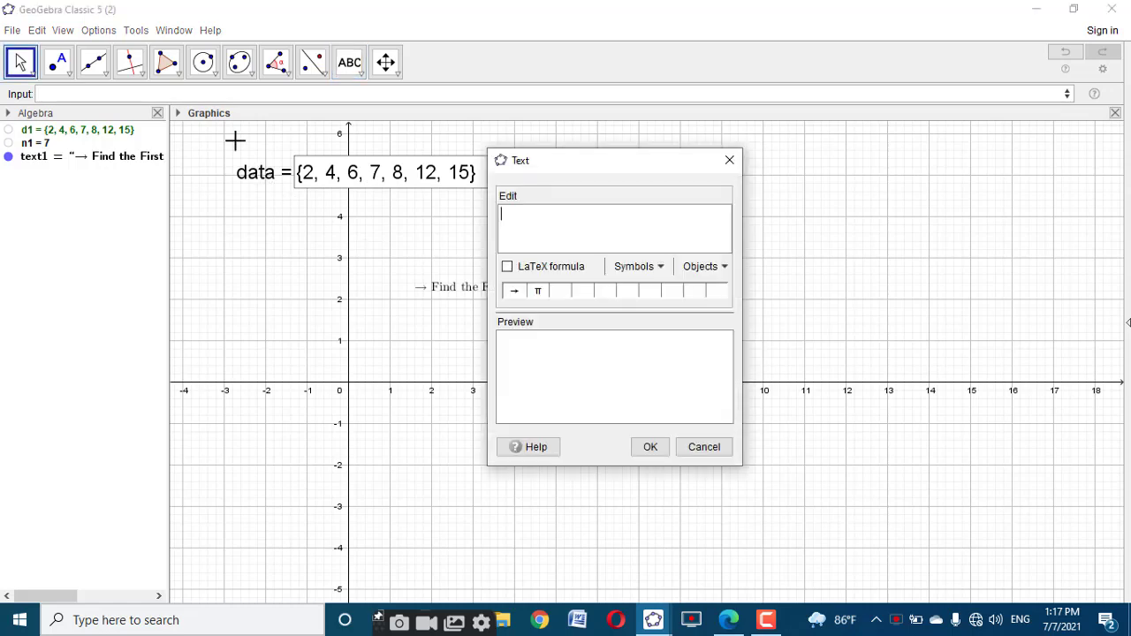
left_click(177, 113)
left_click(727, 160)
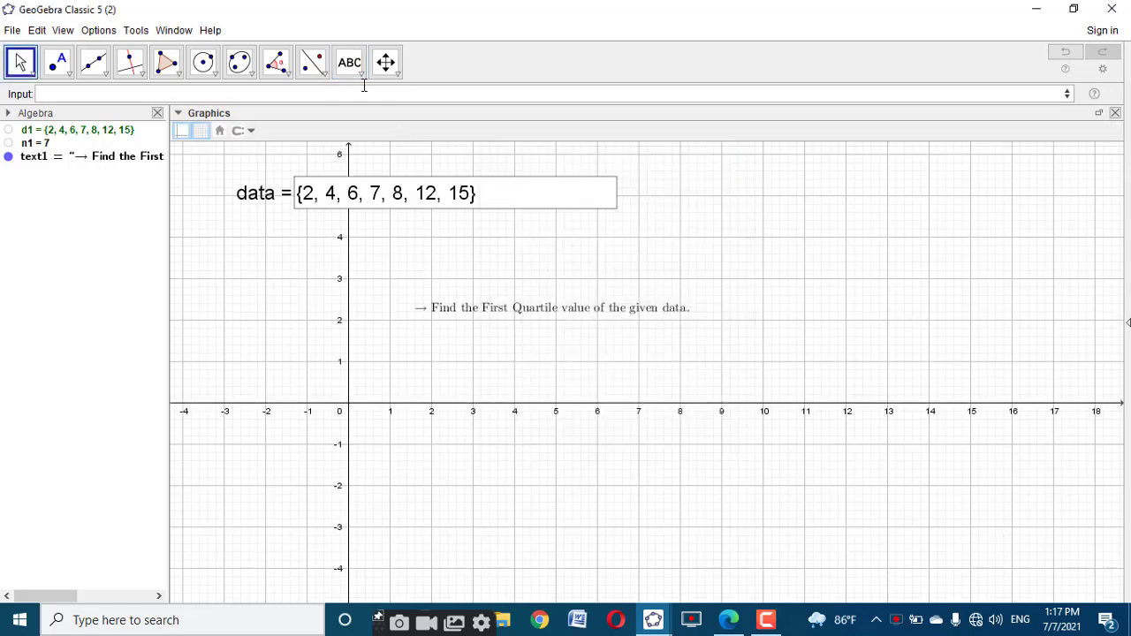
left_click(515, 324)
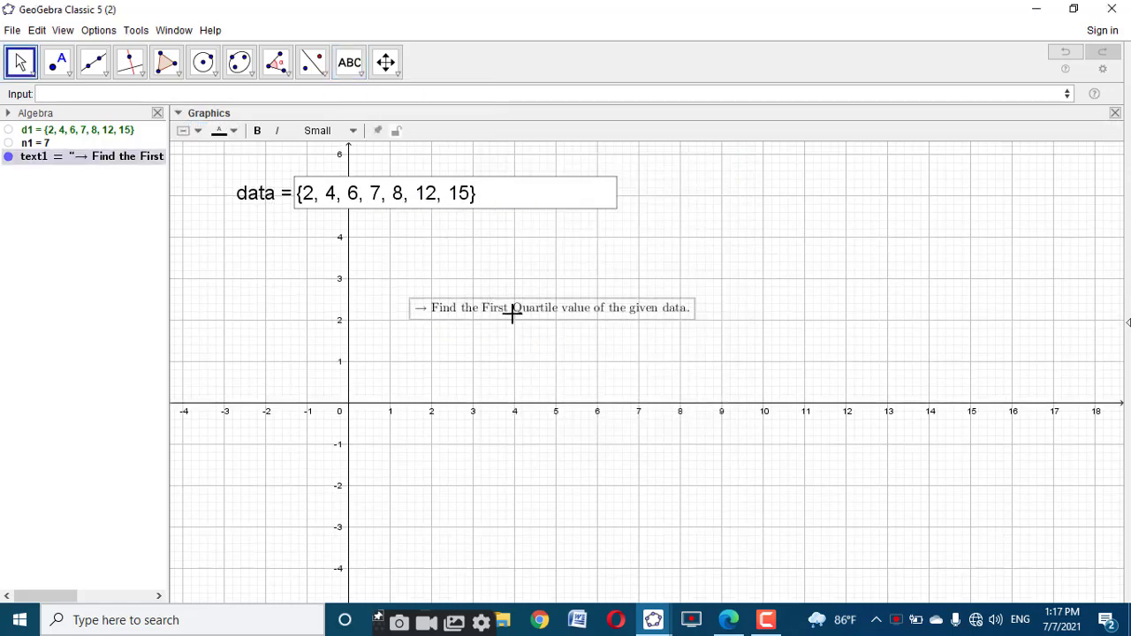
left_click(350, 130)
left_click(324, 224)
left_click_drag(535, 328, 306, 249)
- Set the question text to Medium size and bold, and shift it slightly to the right
left_click(318, 131)
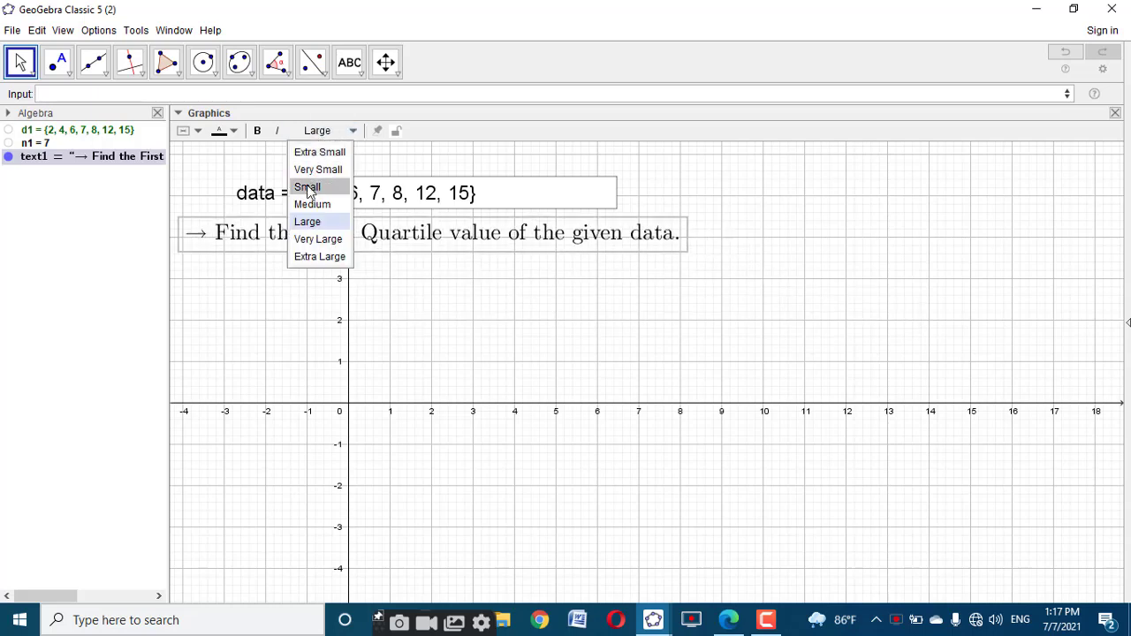
left_click(306, 202)
left_click(257, 131)
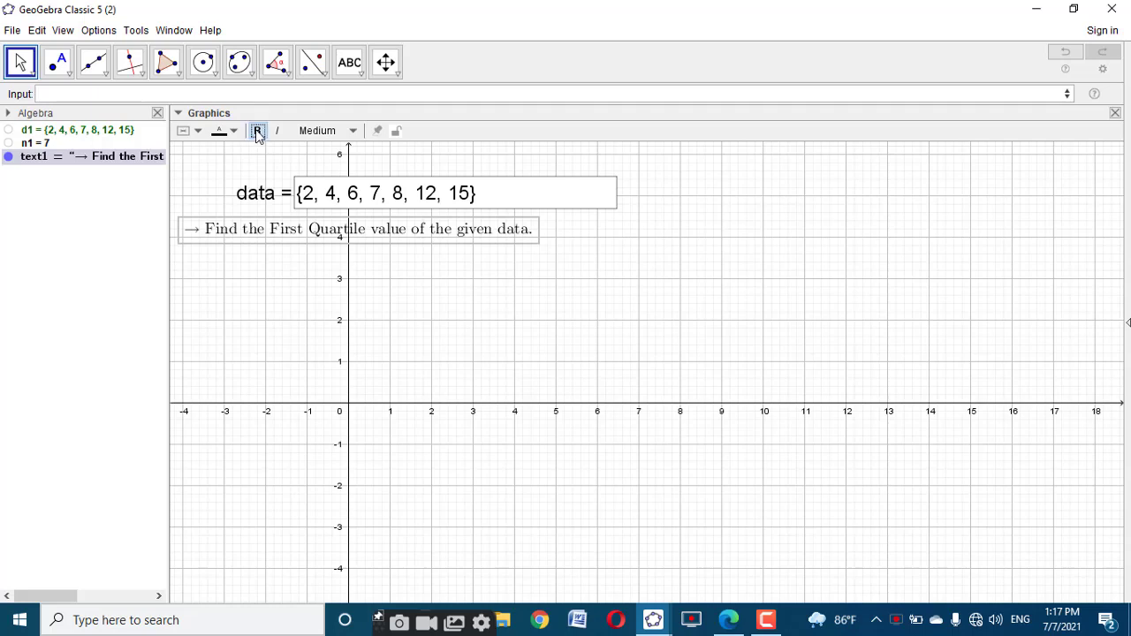
left_click_drag(284, 229, 308, 237)
left_click(432, 348)
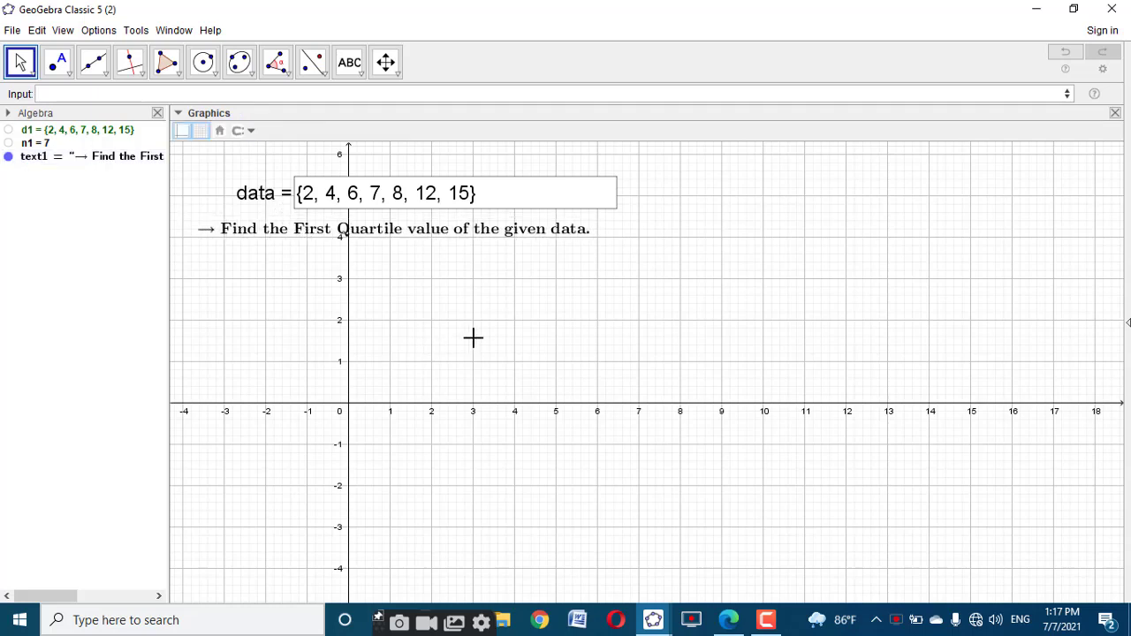
left_click(157, 113)
left_click(63, 31)
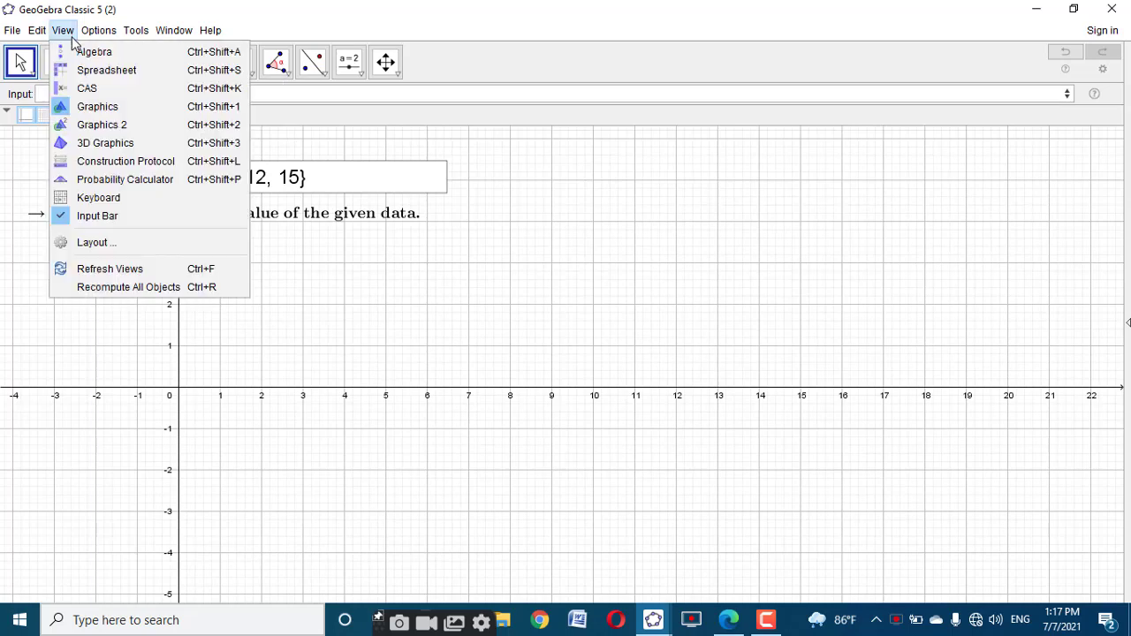
left_click(92, 48)
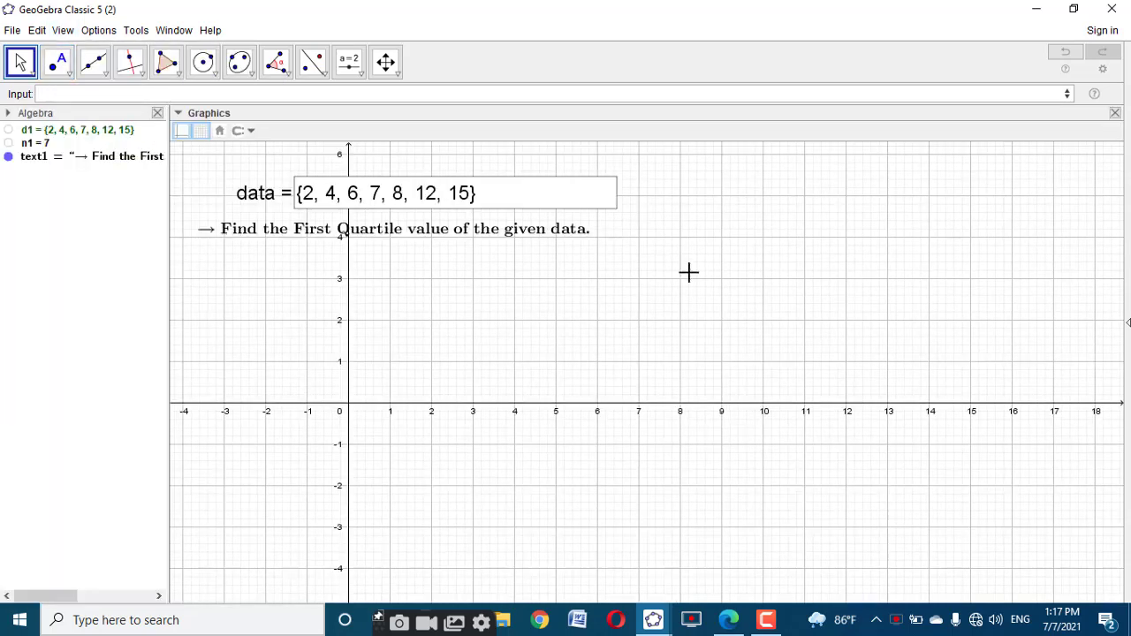
- Hide the axes and the grid, and align the data box with the start of the question text beneath it
right_click(687, 270)
left_click(710, 308)
right_click(692, 269)
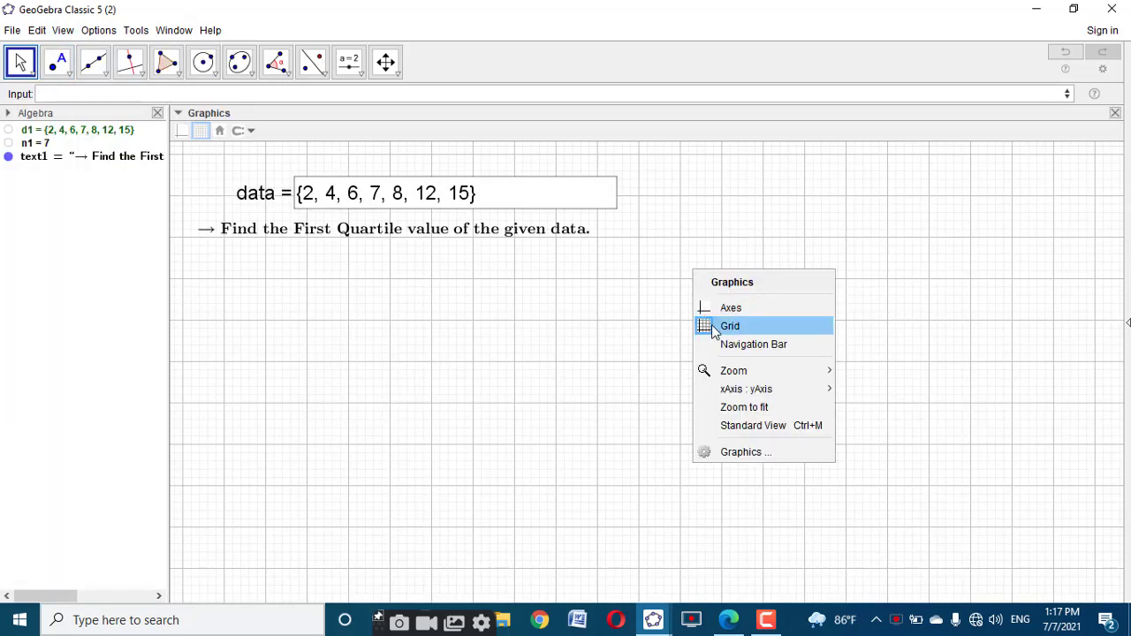
left_click(699, 323)
mouse_move(399, 214)
left_mouse_down()
mouse_move(365, 207)
mouse_move(384, 224)
left_mouse_up()
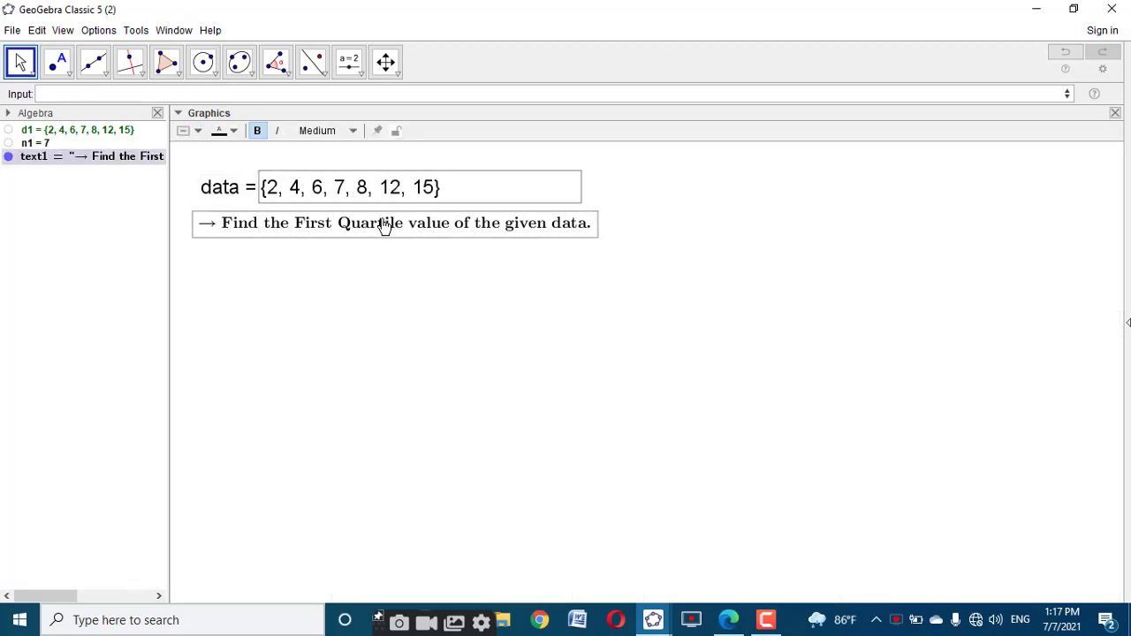
left_click(408, 295)
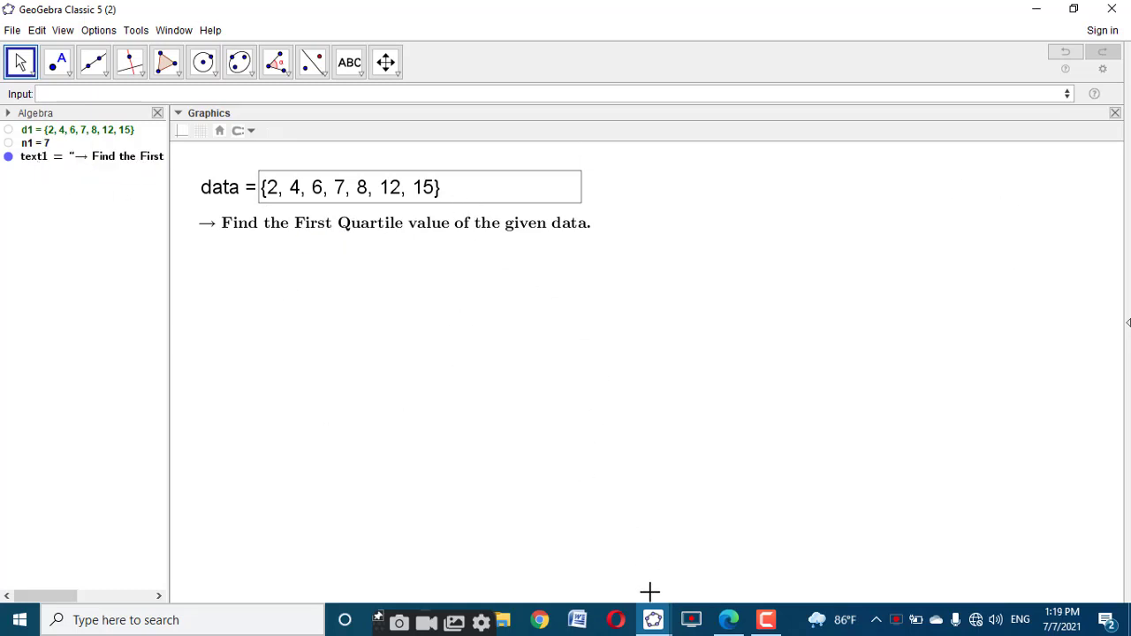
- Check in the finished "first quartile individual series" worksheet how the data items are listed under the question, and return to the new file
mouse_move(653, 619)
left_click(587, 514)
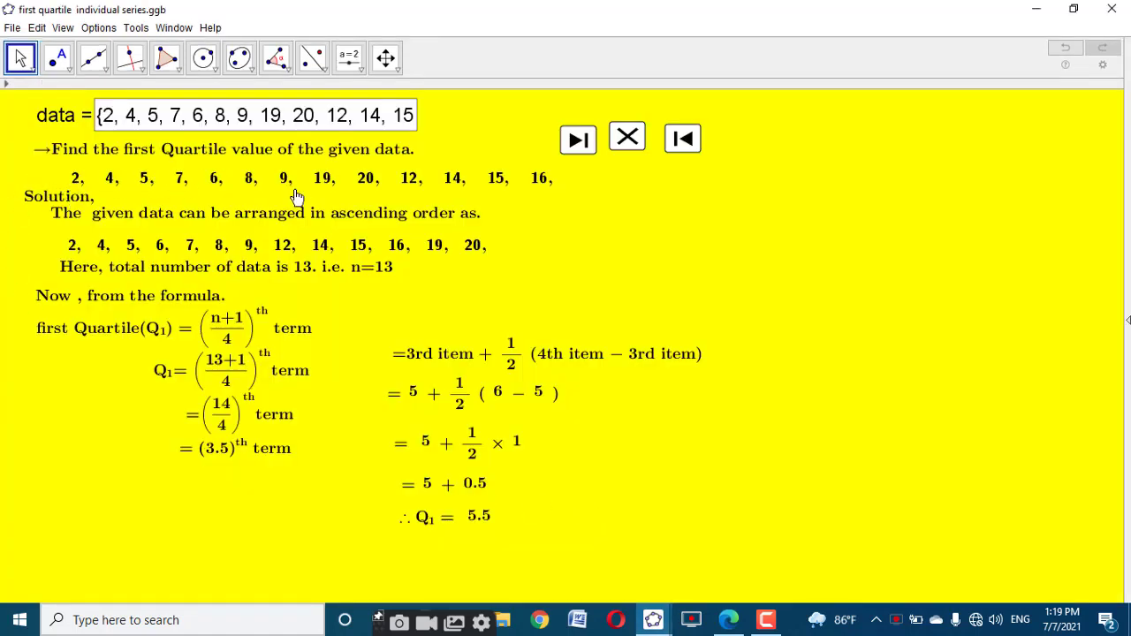
mouse_move(653, 619)
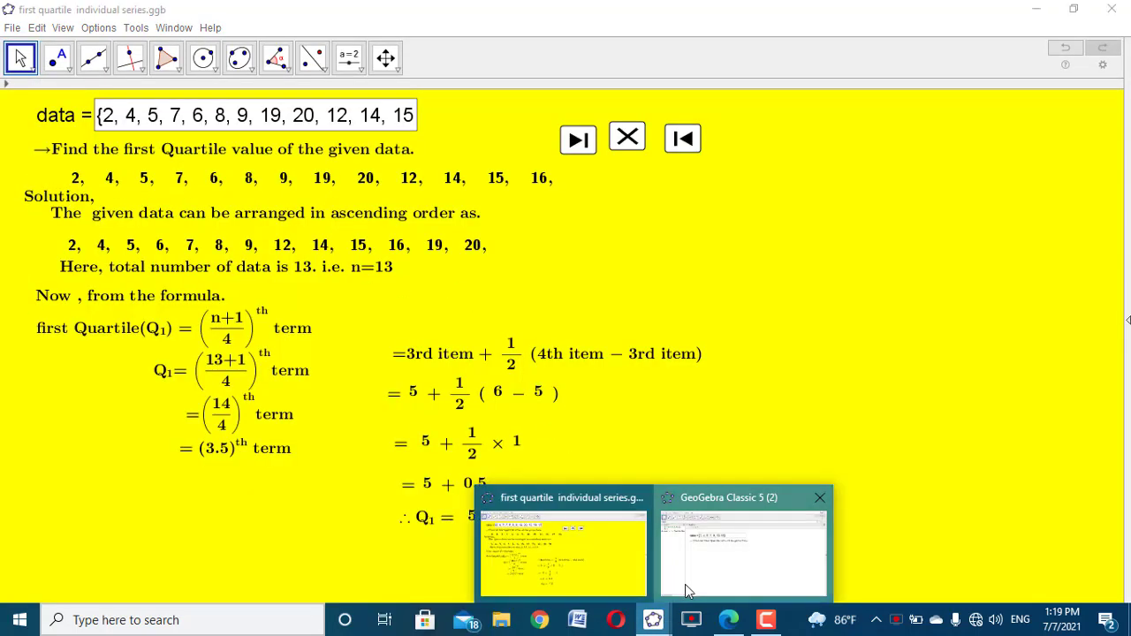
left_click(685, 579)
- Begin a TableText command containing the Sequence form with expression, variable, start value and end value
left_click(361, 92)
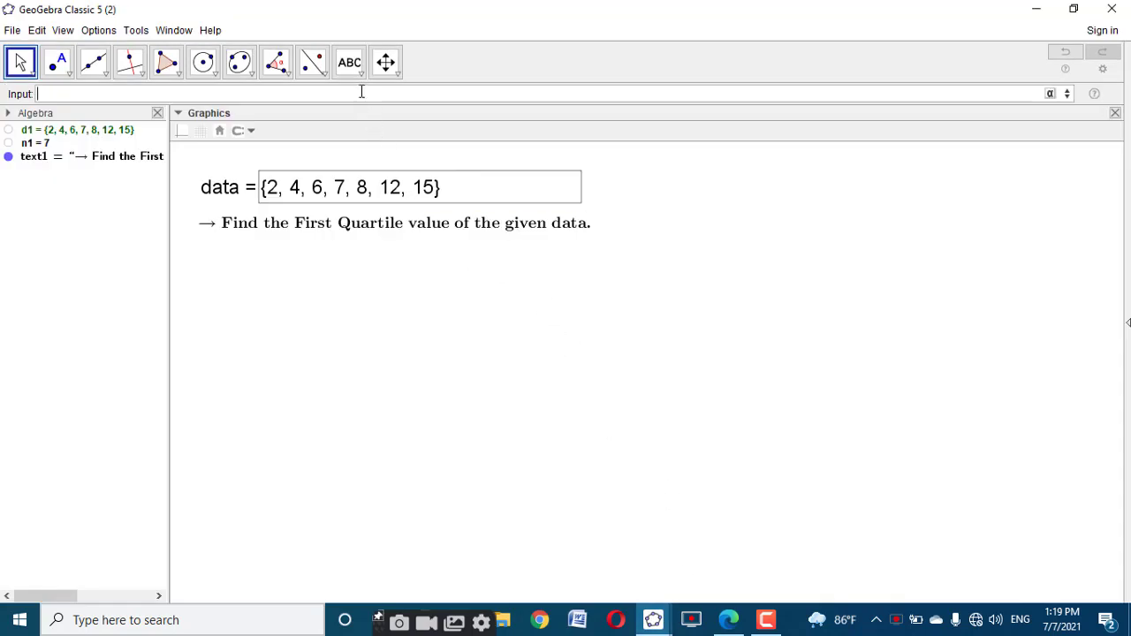
type("tabletext")
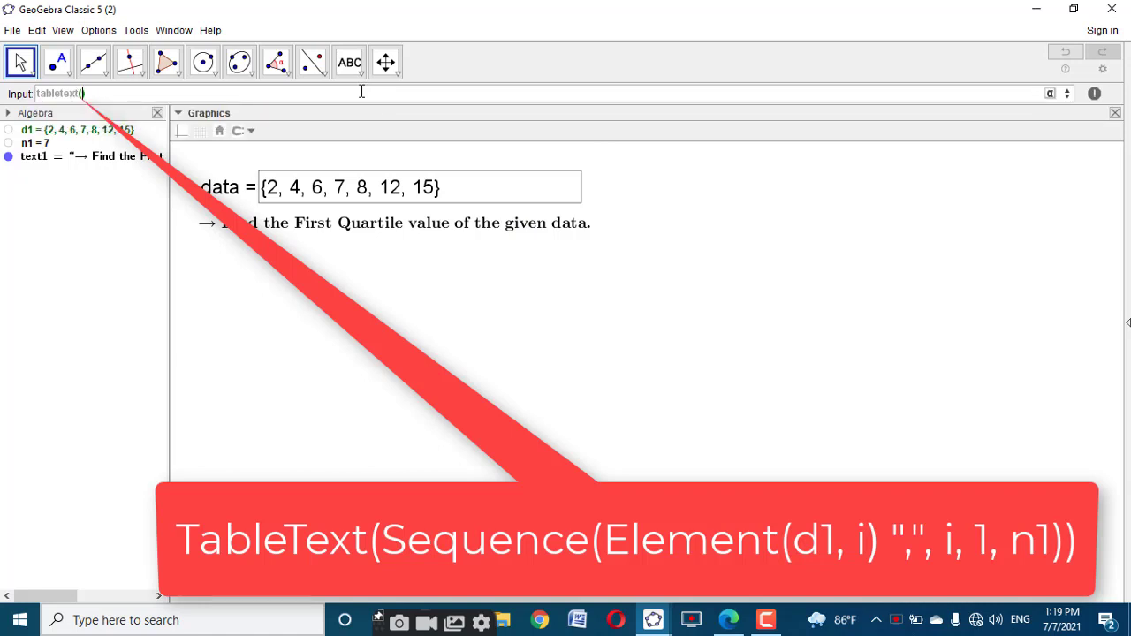
type("(seq")
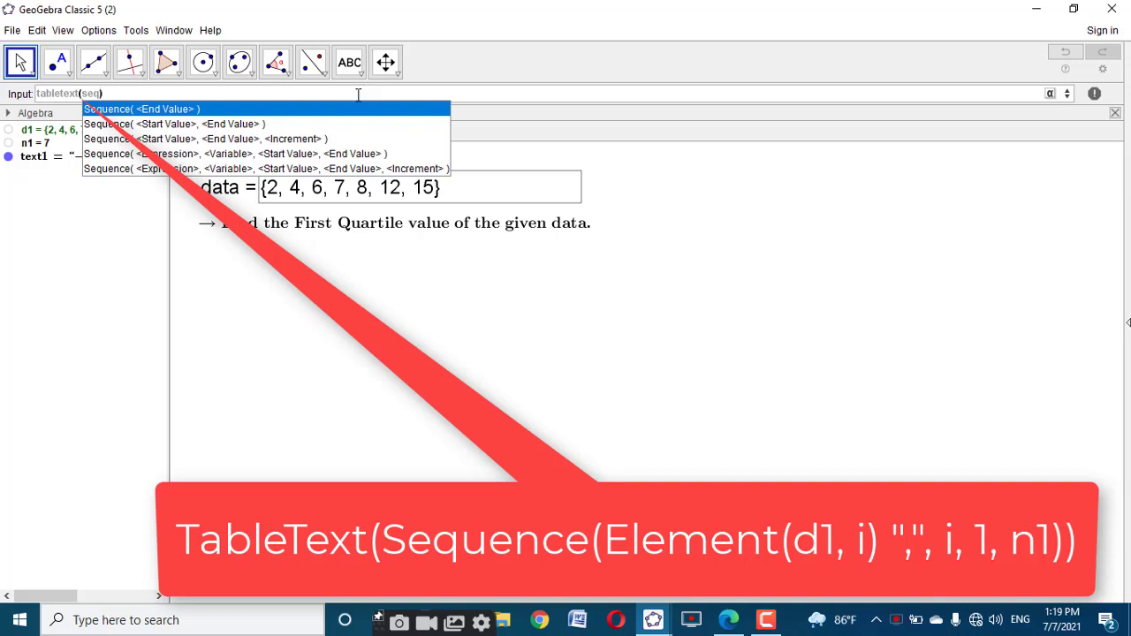
left_click(357, 154)
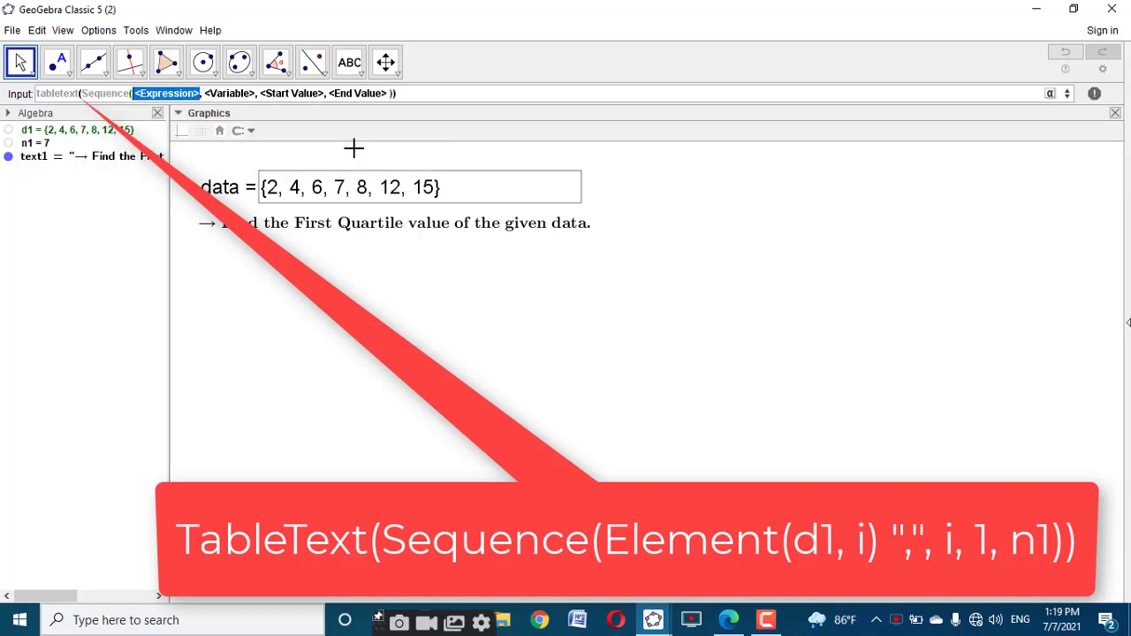
- Set the sequence's expression to Element(d1, i) followed by a comma in quotation marks
type("Ele")
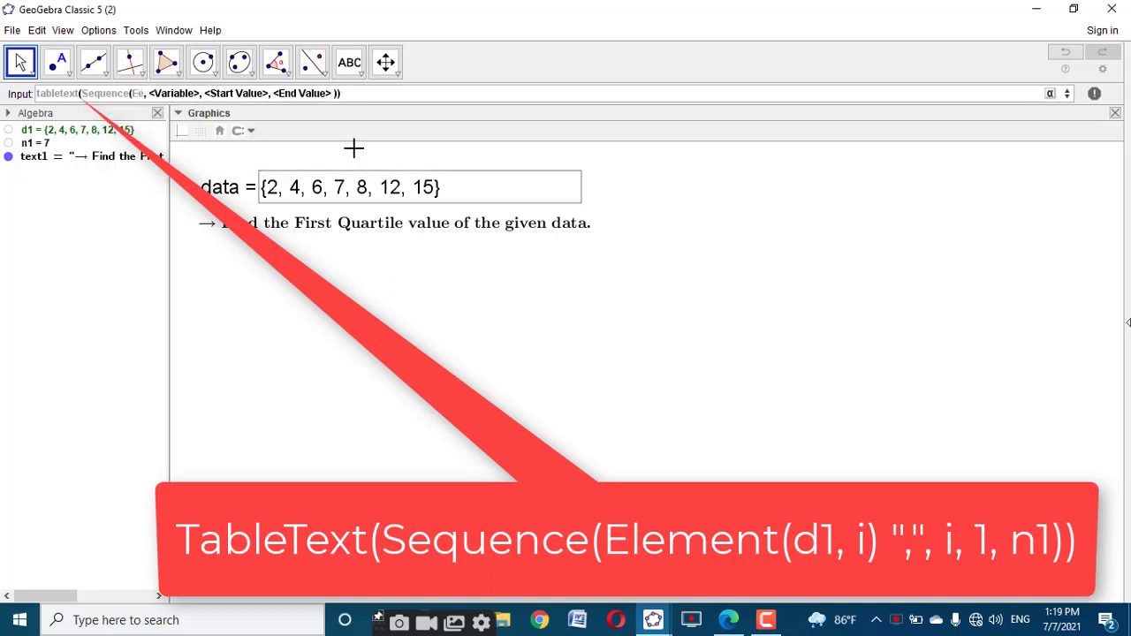
type("m")
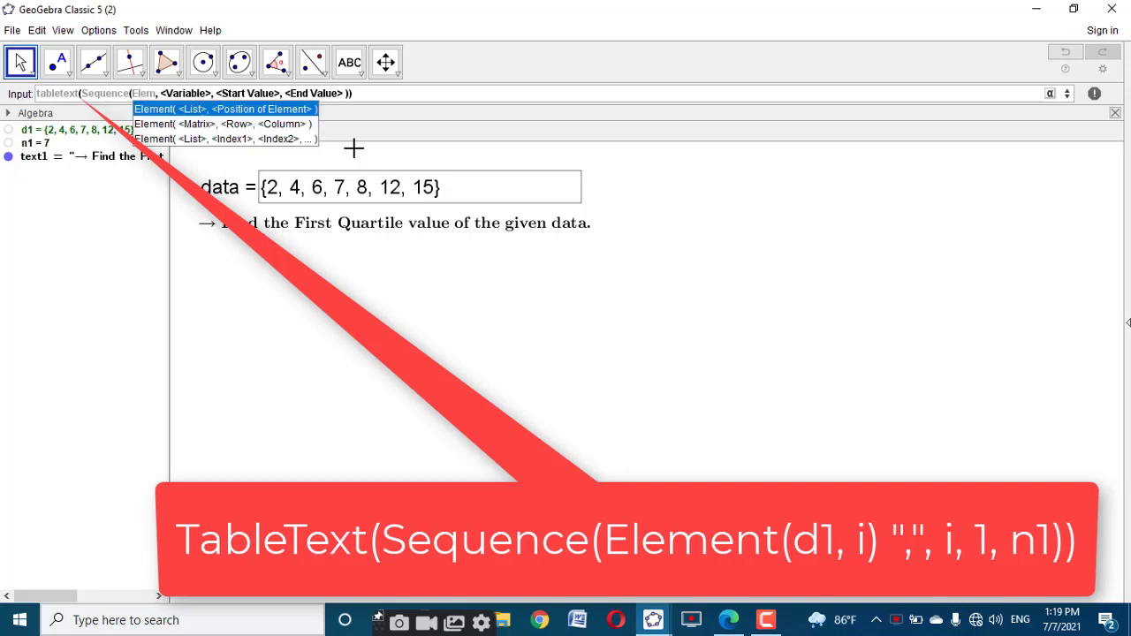
left_click(308, 111)
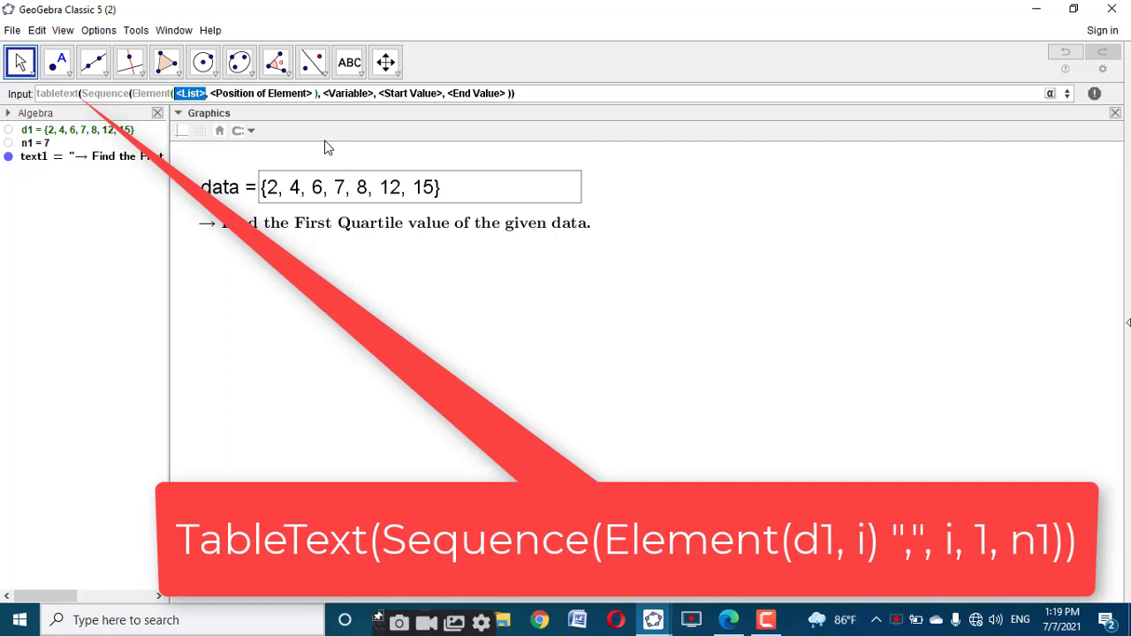
type("d1")
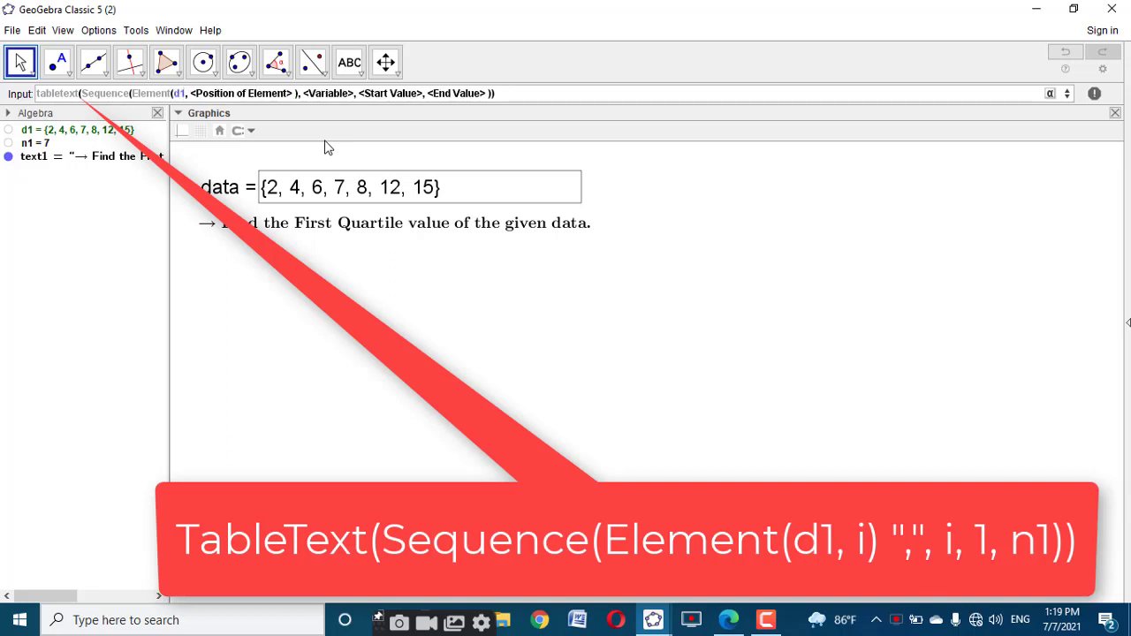
key("Tab")
type("i)")
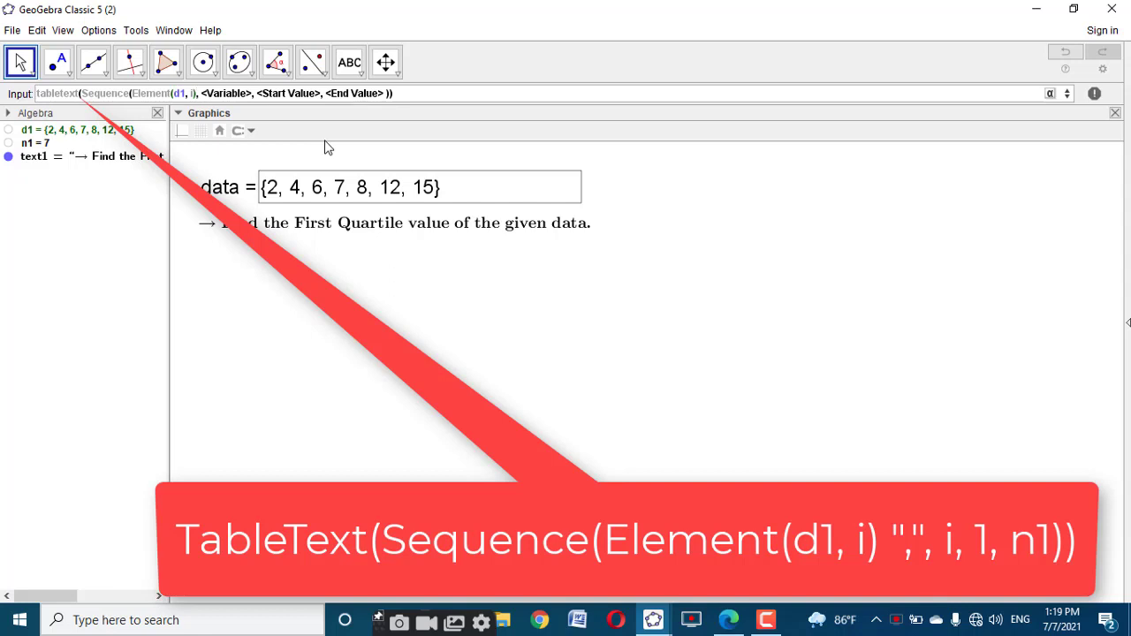
type("\"")
key("Tab")
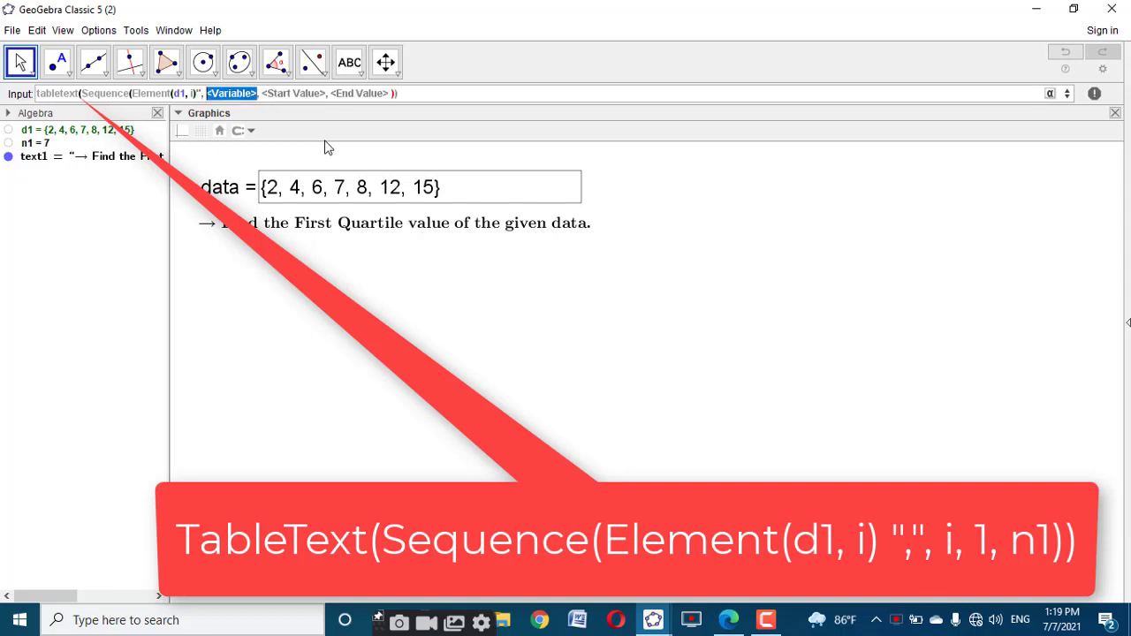
key("Left")
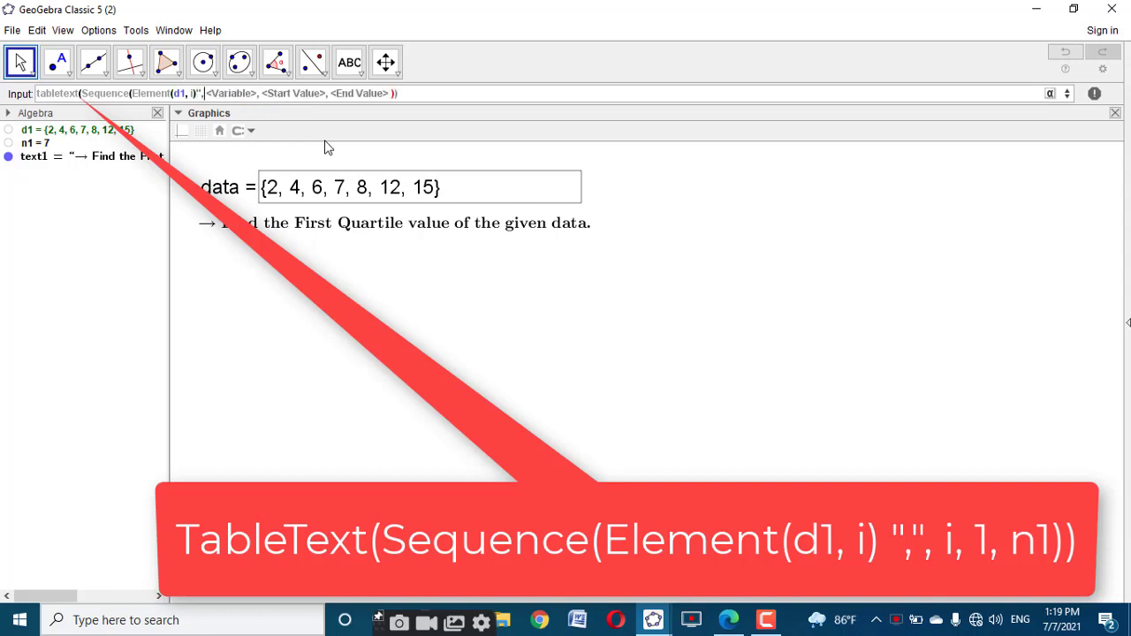
type("\",")
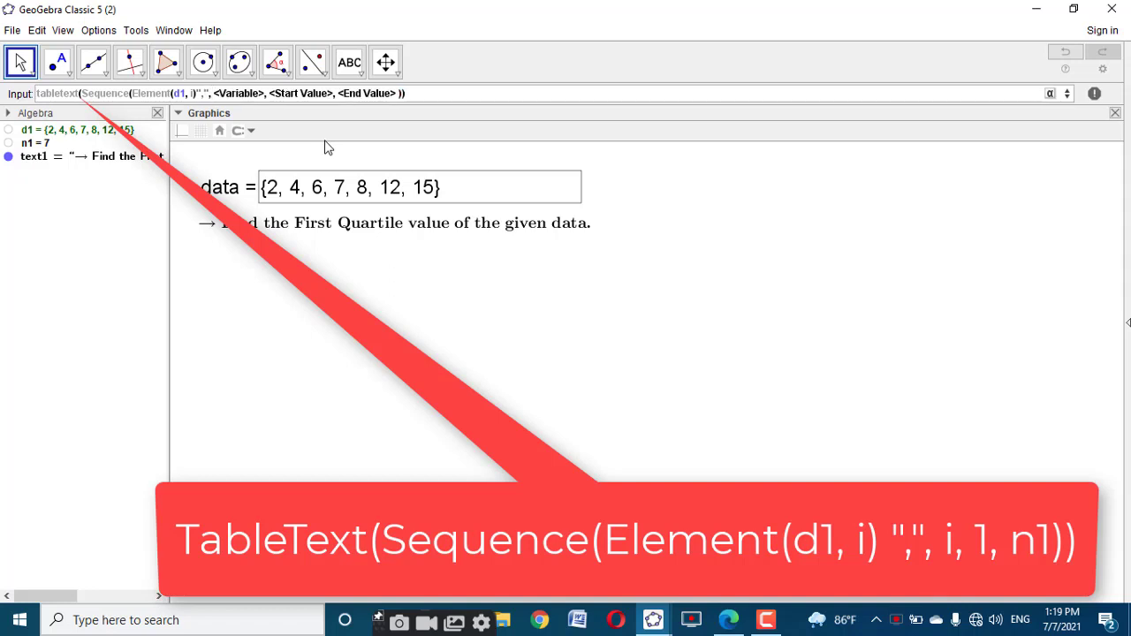
- Complete the sequence with variable i, start value 1 and end value n1, and create the table text
key("Tab")
type("i")
key("Tab")
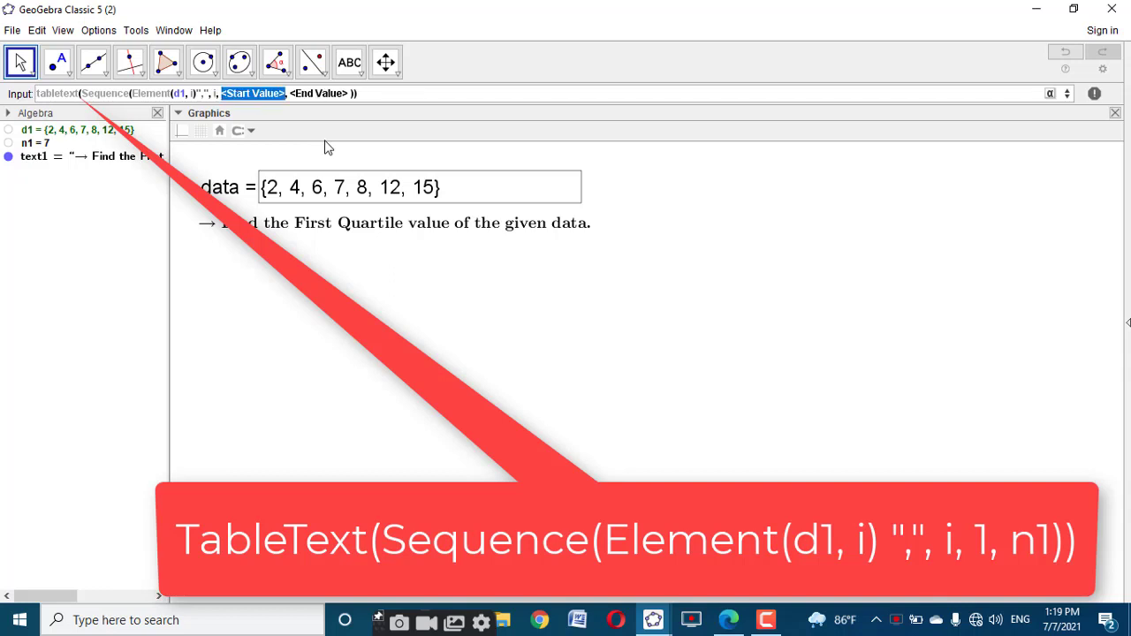
type("1")
key("Tab")
key("BackSpace")
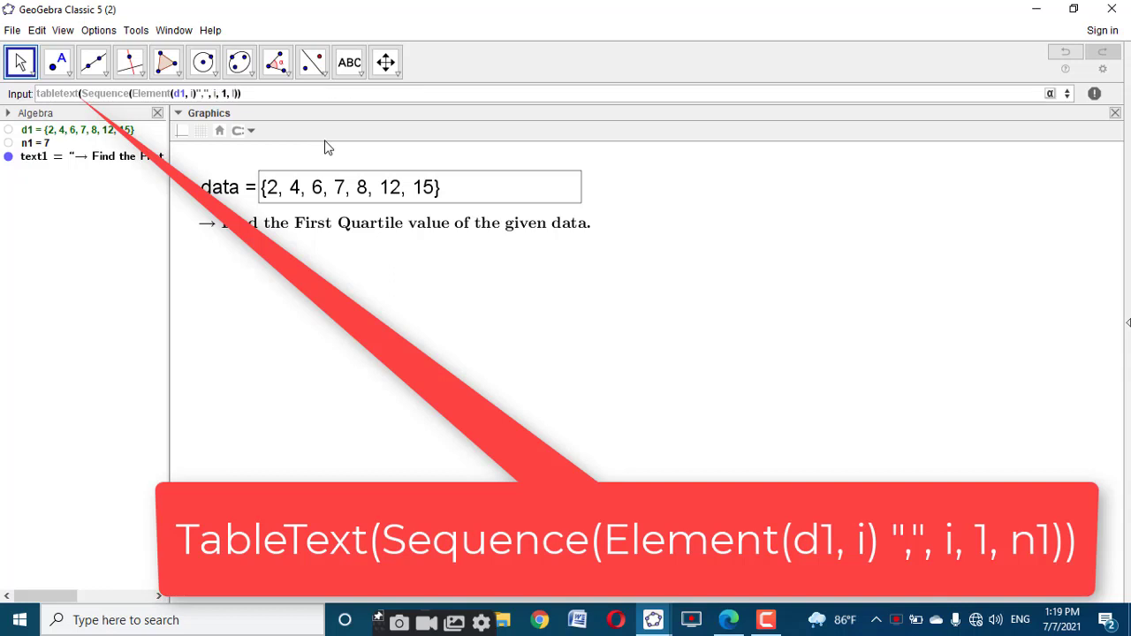
type("n1")
key("Return")
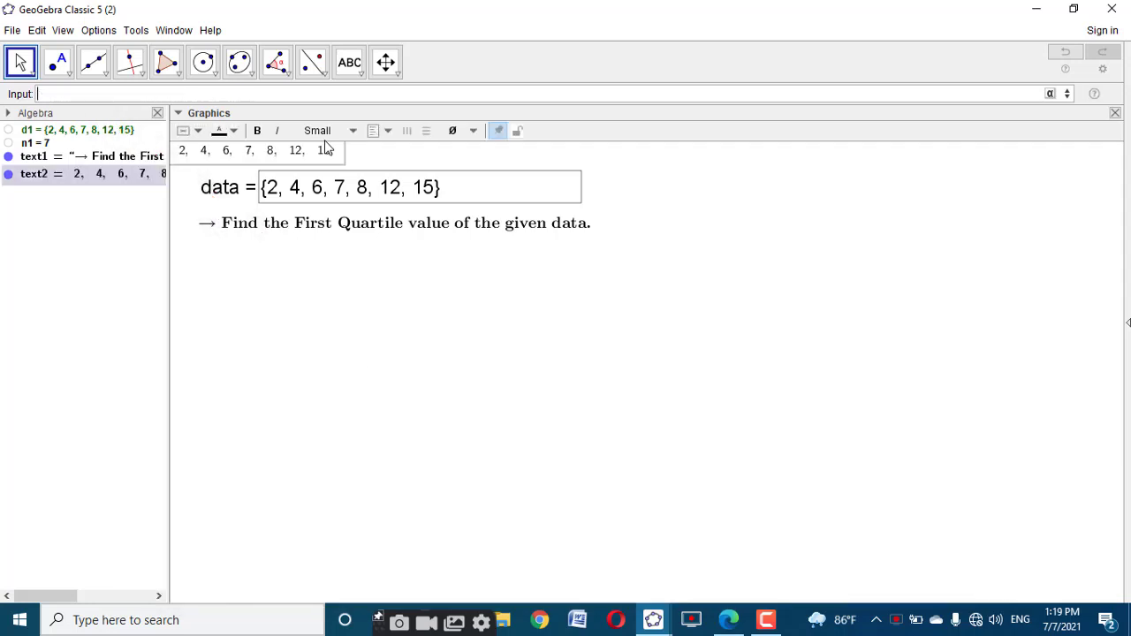
- Format the comma-separated data row as medium-sized bold text and place it just beneath the question text
left_click(323, 130)
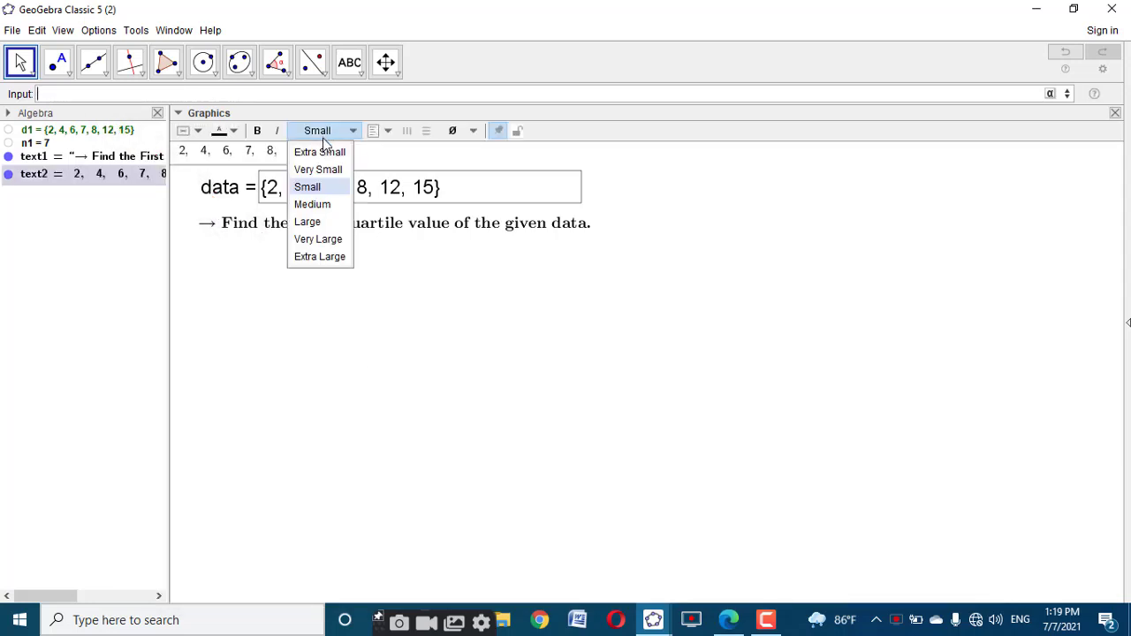
left_click(321, 203)
left_click(258, 130)
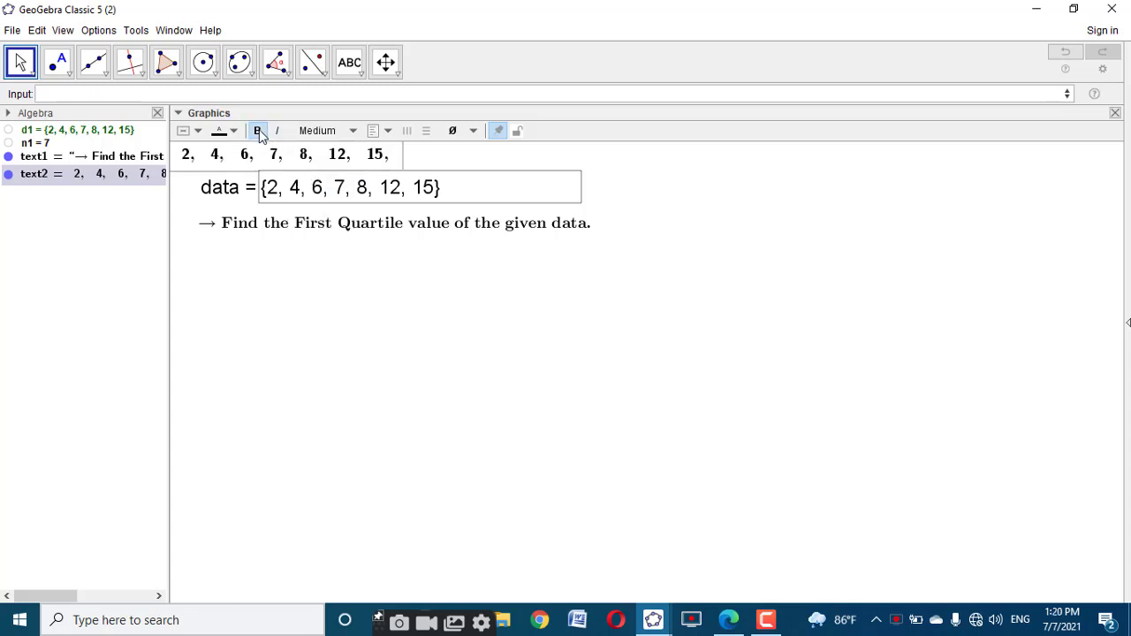
left_click_drag(274, 164, 316, 265)
left_click(527, 324)
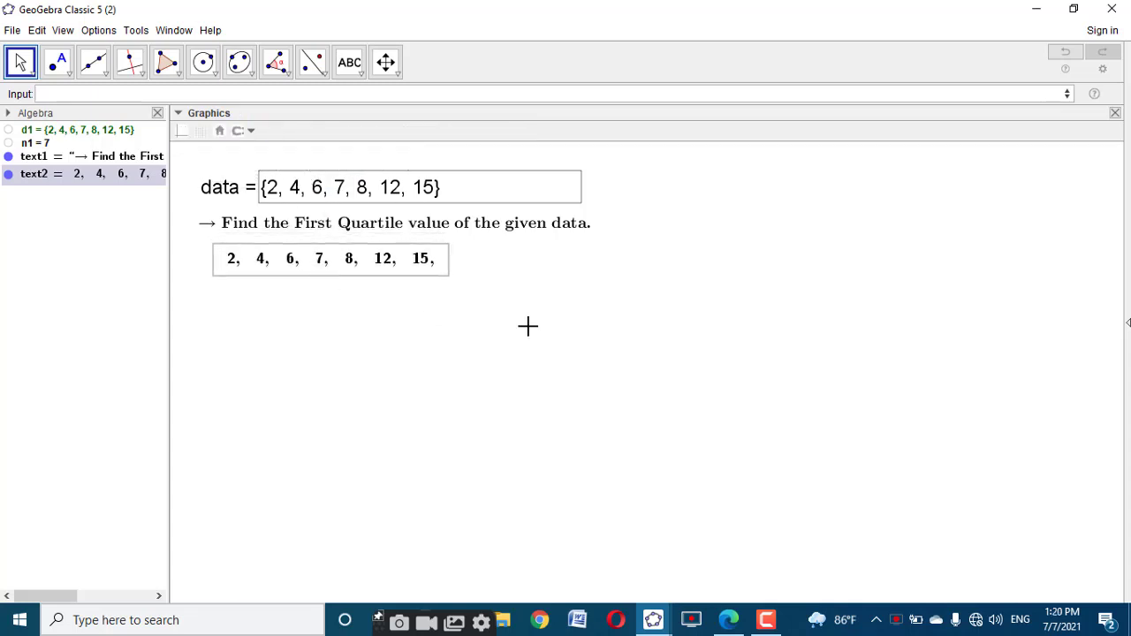
left_click_drag(402, 277, 397, 272)
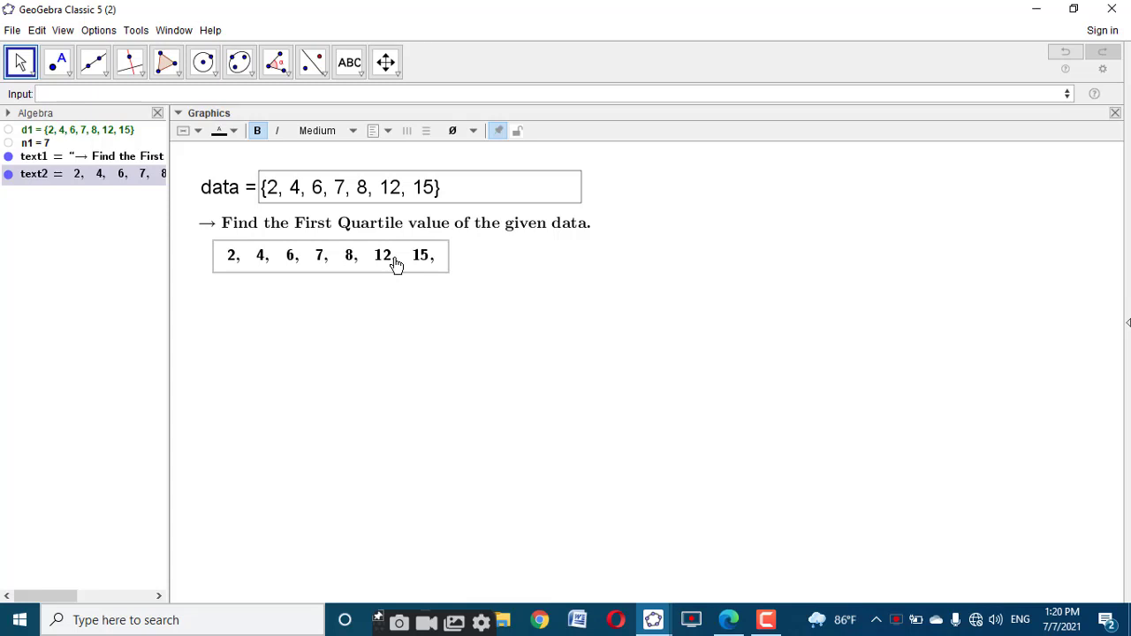
left_click(469, 316)
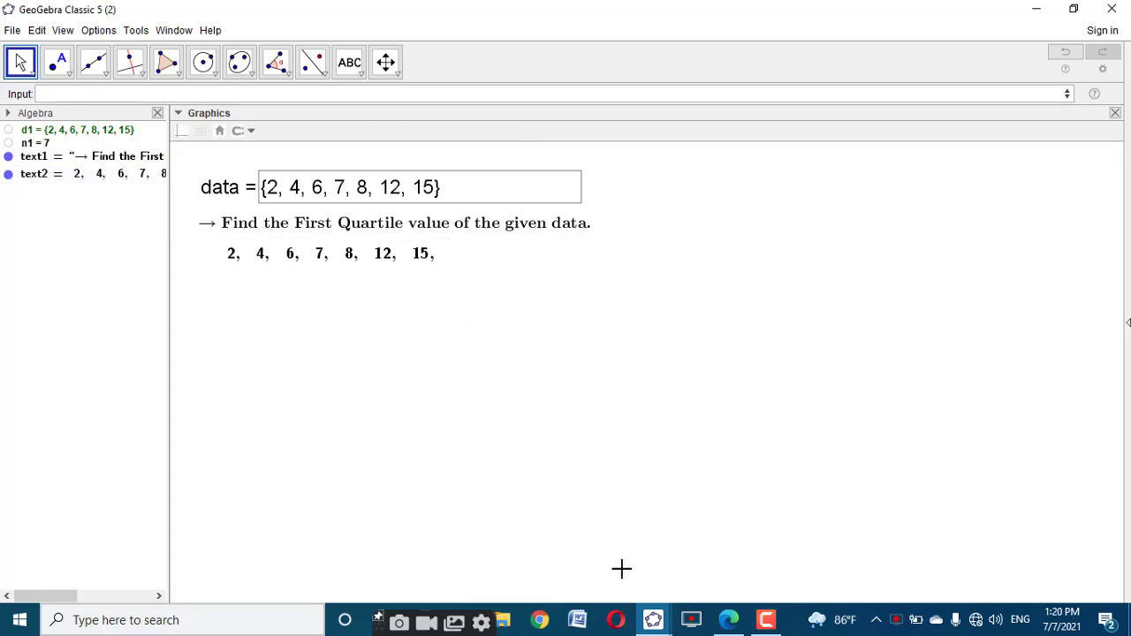
- Check in the finished "first quartile individual series" worksheet what follows the data row, and return to the new file
left_click(653, 620)
left_click(591, 545)
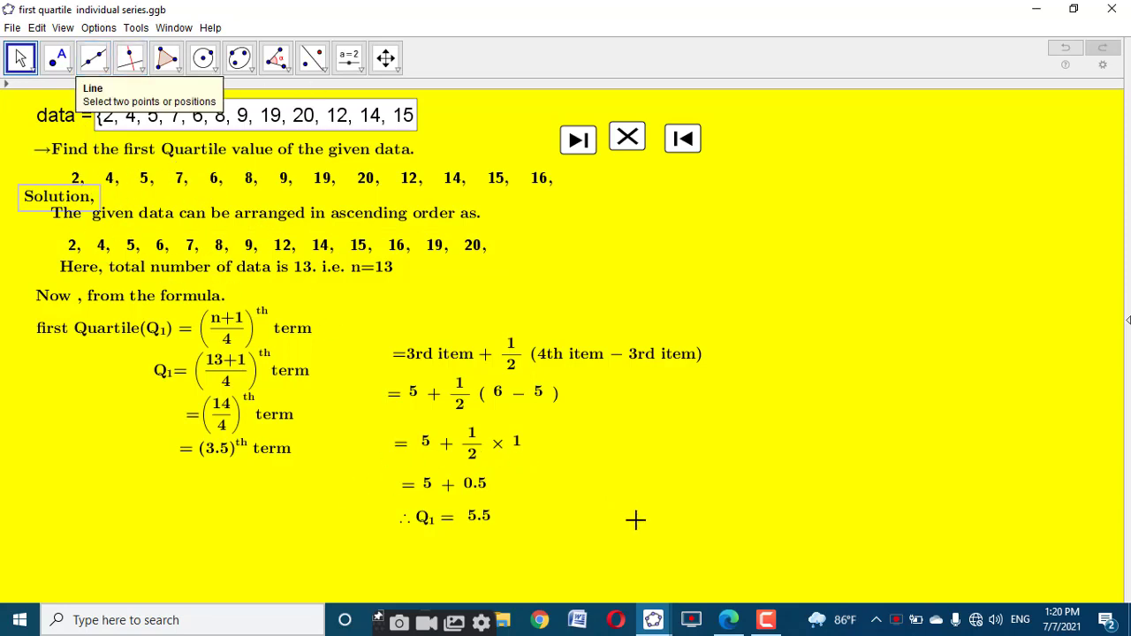
left_click(674, 612)
left_click(715, 539)
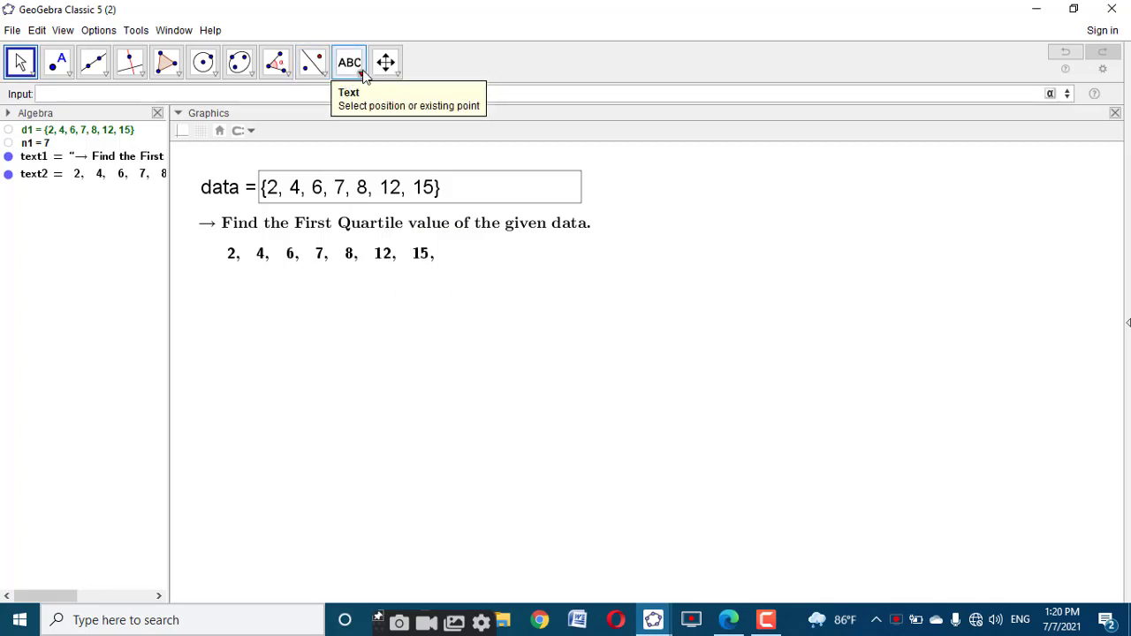
key("alt+Tab")
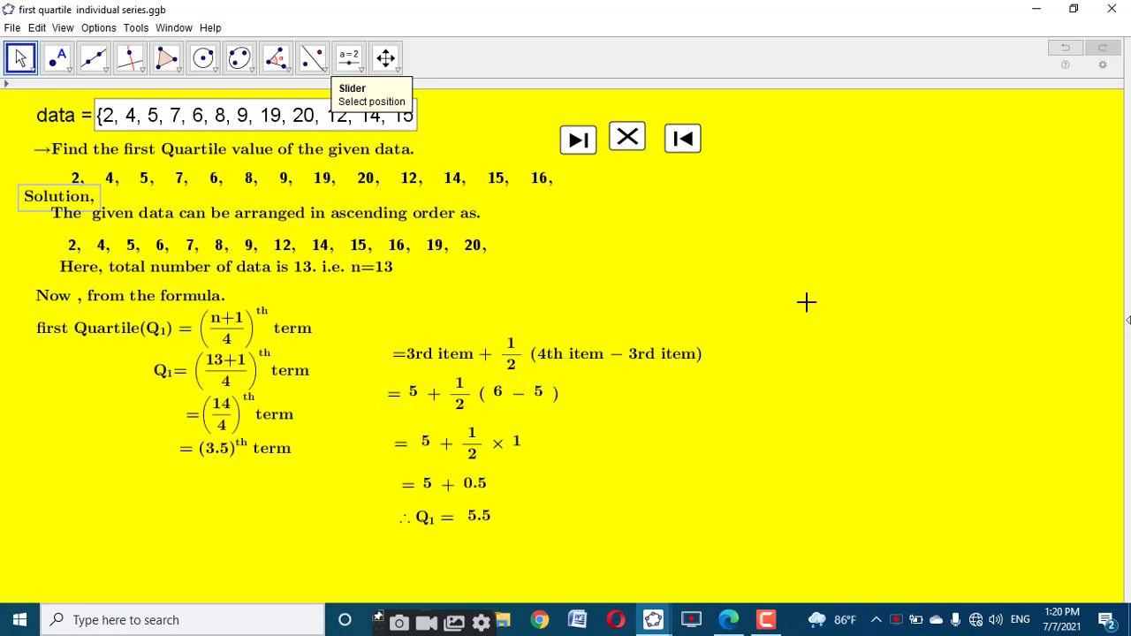
left_click(1034, 12)
- Add the LaTeX text "Solution; Here," and place it beneath the data row
left_click(350, 67)
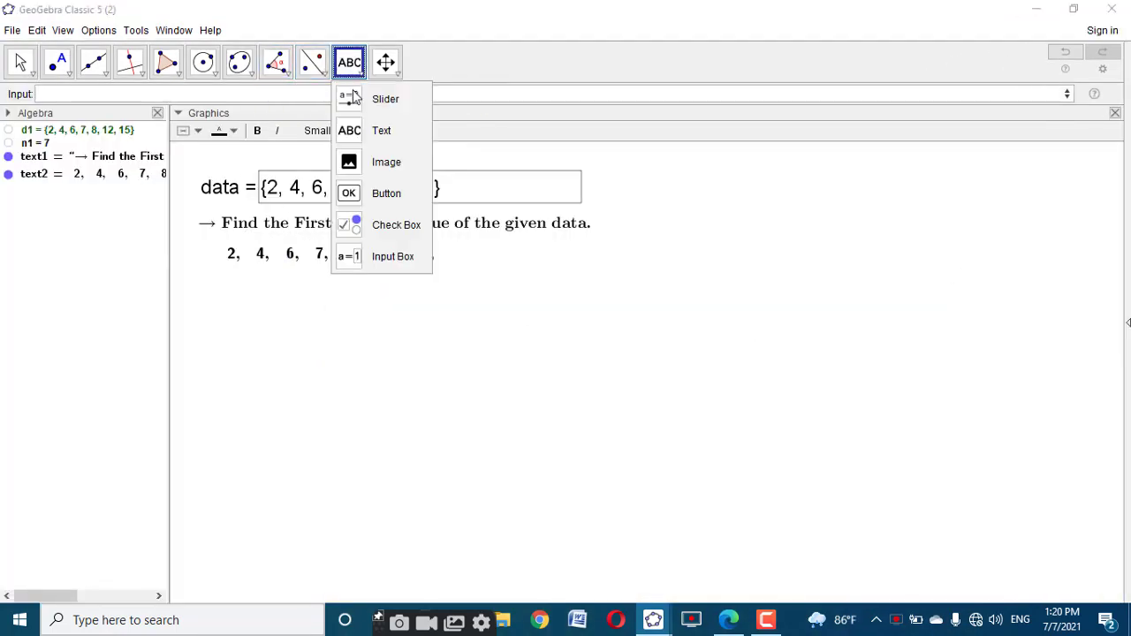
left_click(375, 129)
left_click(420, 322)
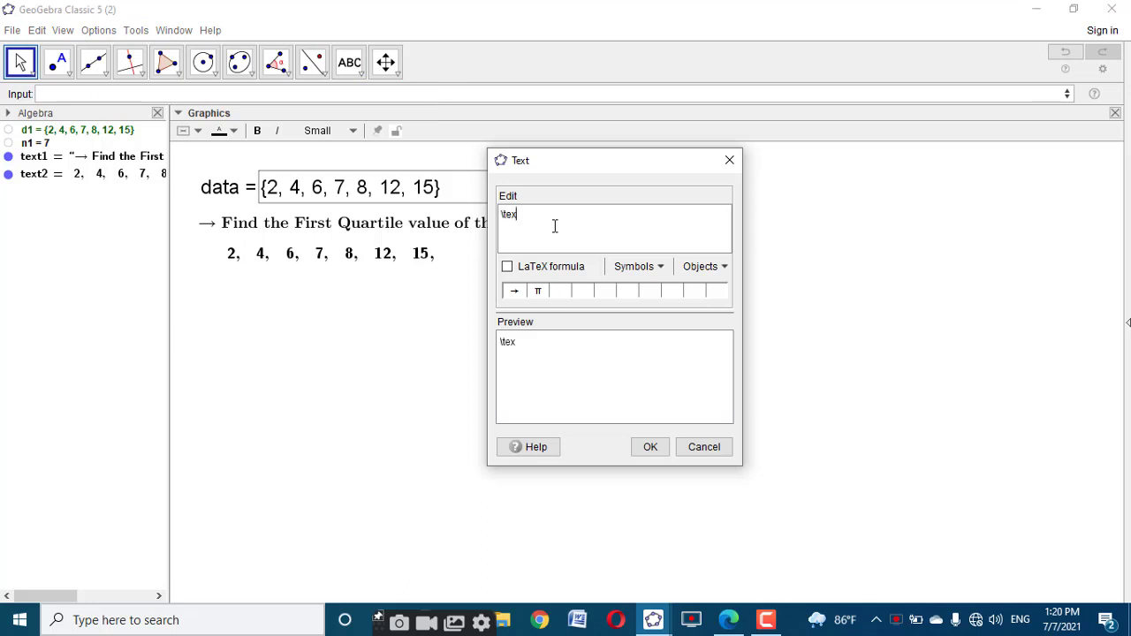
type("\\text{So")
left_click(508, 266)
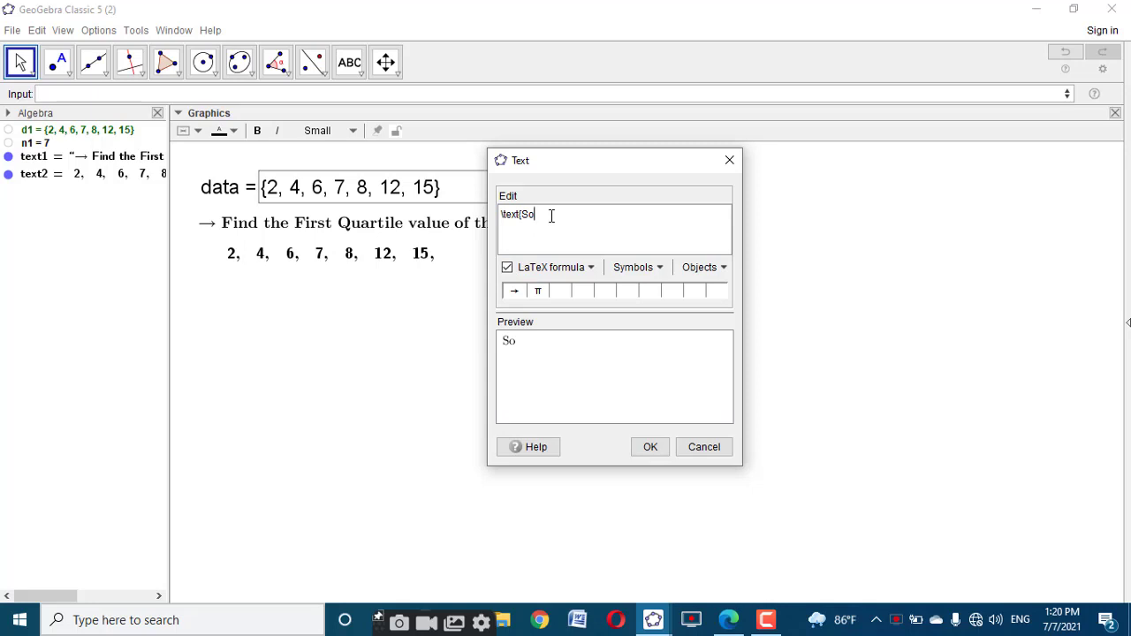
type("lution; Here,")
left_click(650, 446)
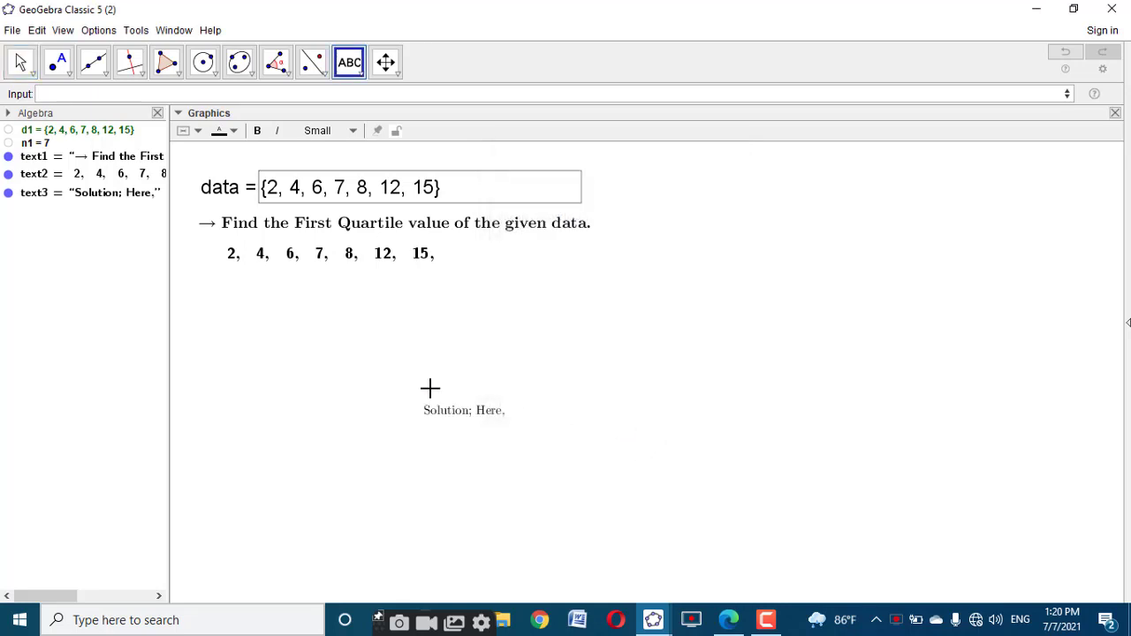
left_click_drag(440, 421, 229, 283)
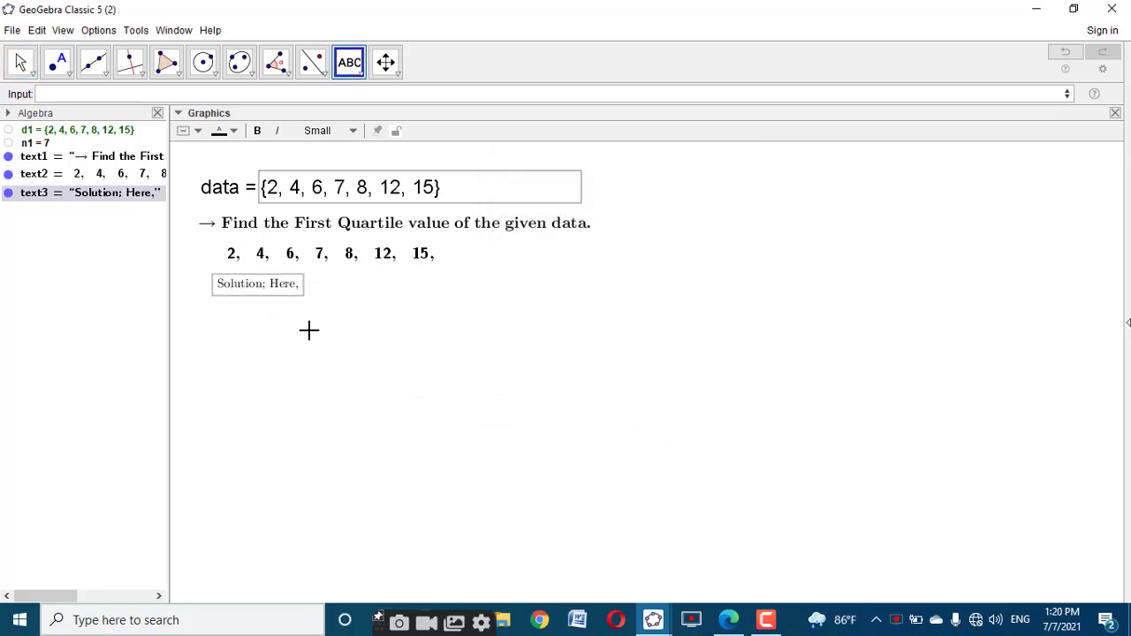
left_click(562, 299)
left_click(327, 129)
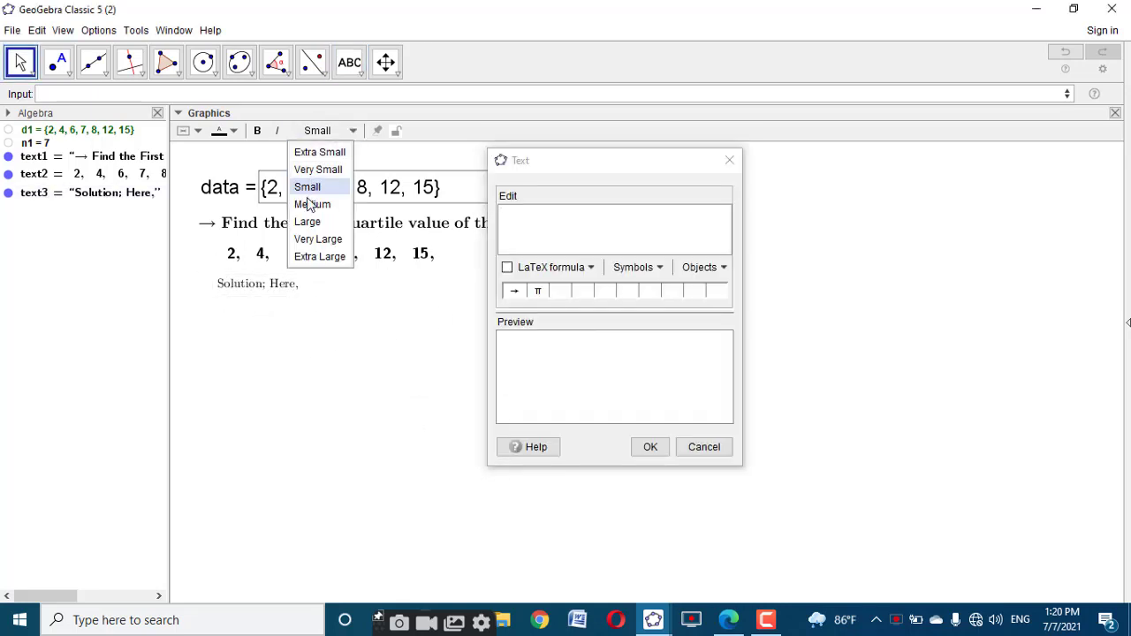
left_click(309, 205)
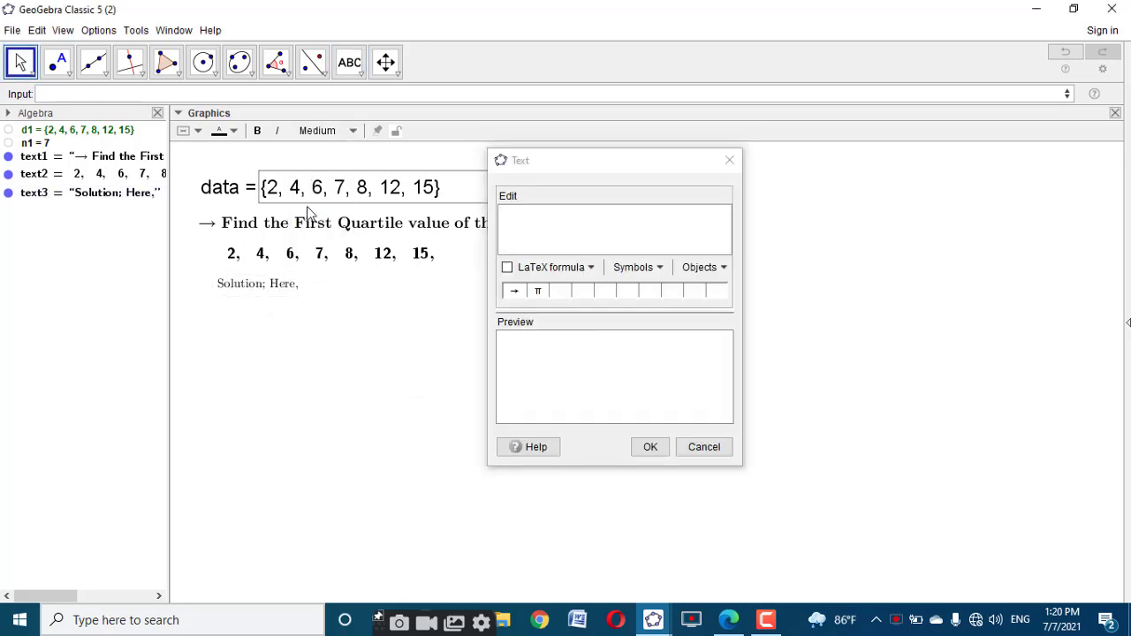
left_click(729, 161)
- Make the "Solution; Here," text medium-sized and bold, and shift it left to the edge of the graphics view
left_click(277, 285)
left_click(334, 130)
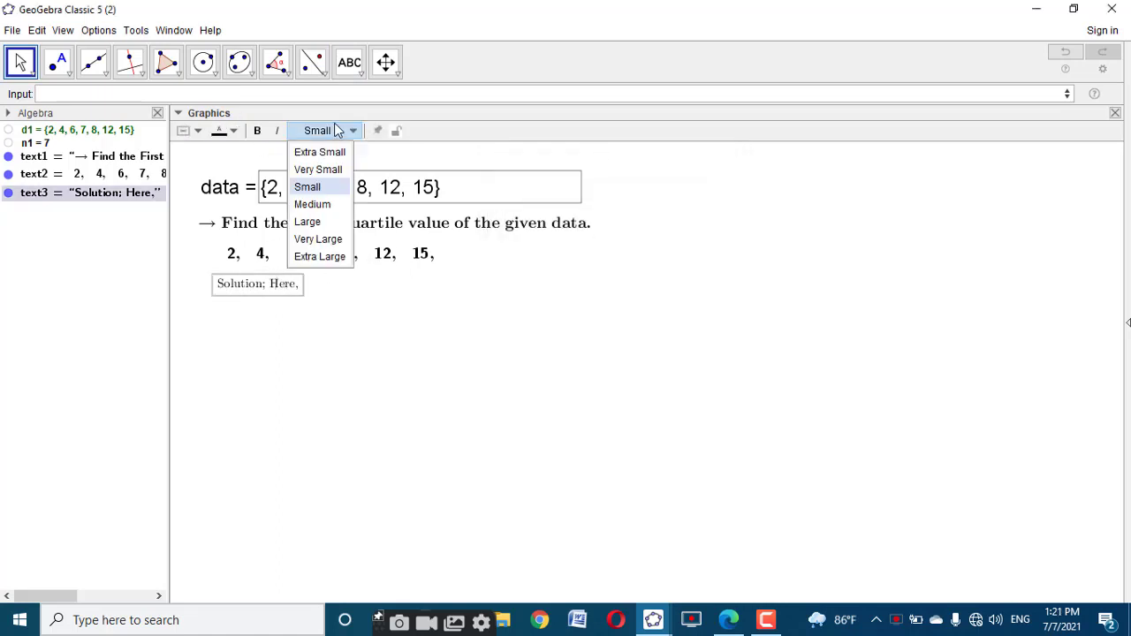
left_click(314, 204)
left_click(257, 131)
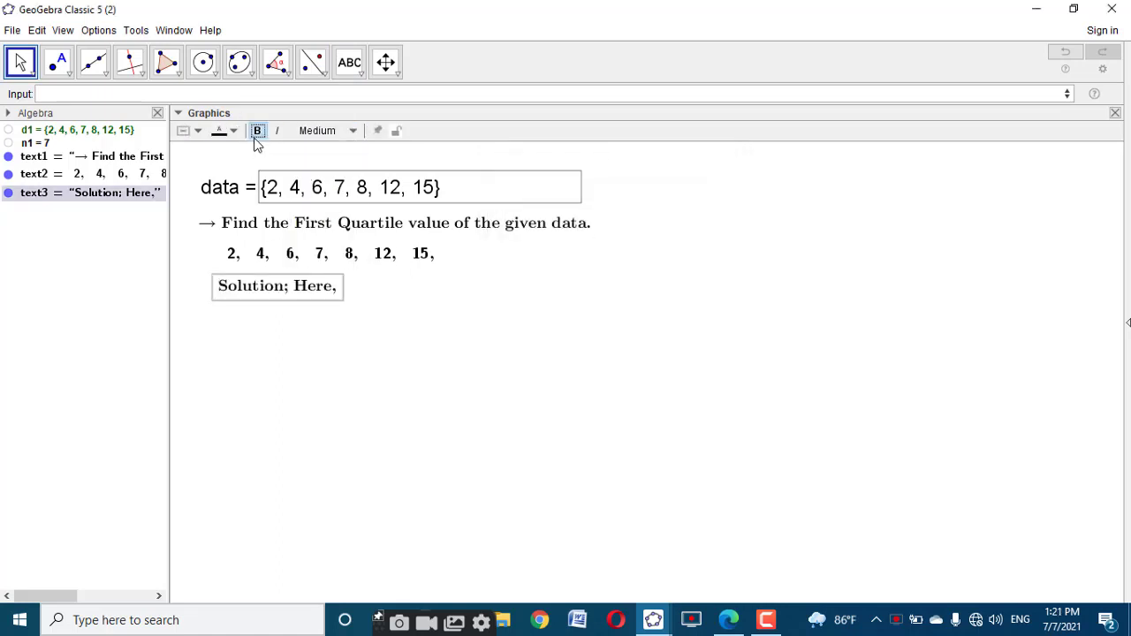
left_click(361, 270)
left_click_drag(280, 301, 231, 301)
left_click(297, 304)
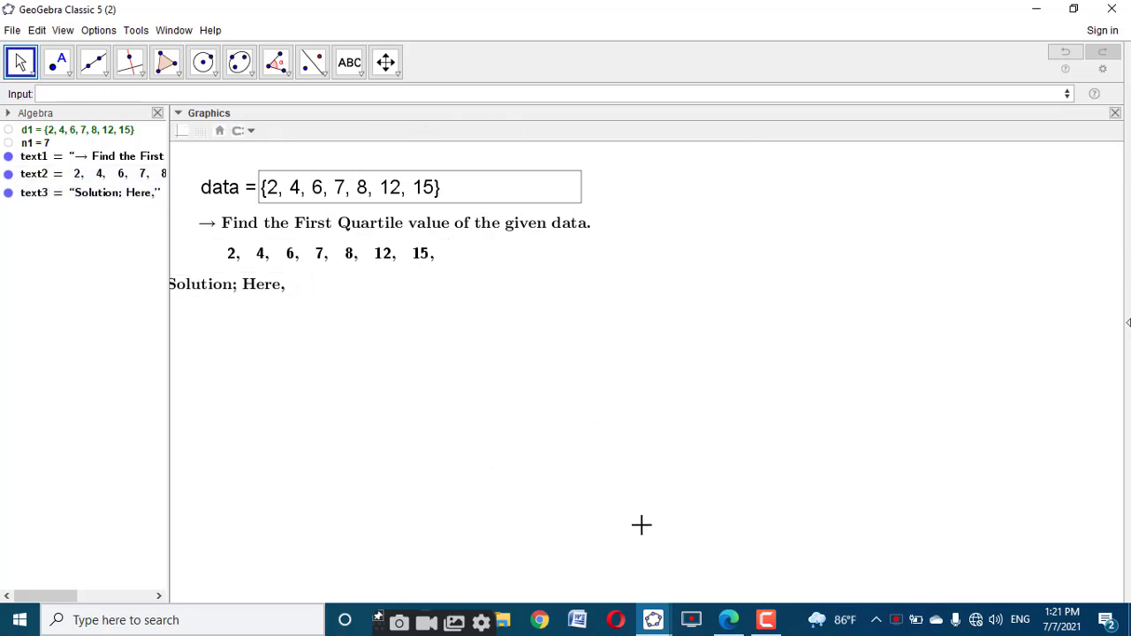
- Look up the sentence following the solution heading in the finished worksheet, and return to the new file
mouse_move(655, 617)
left_click(626, 575)
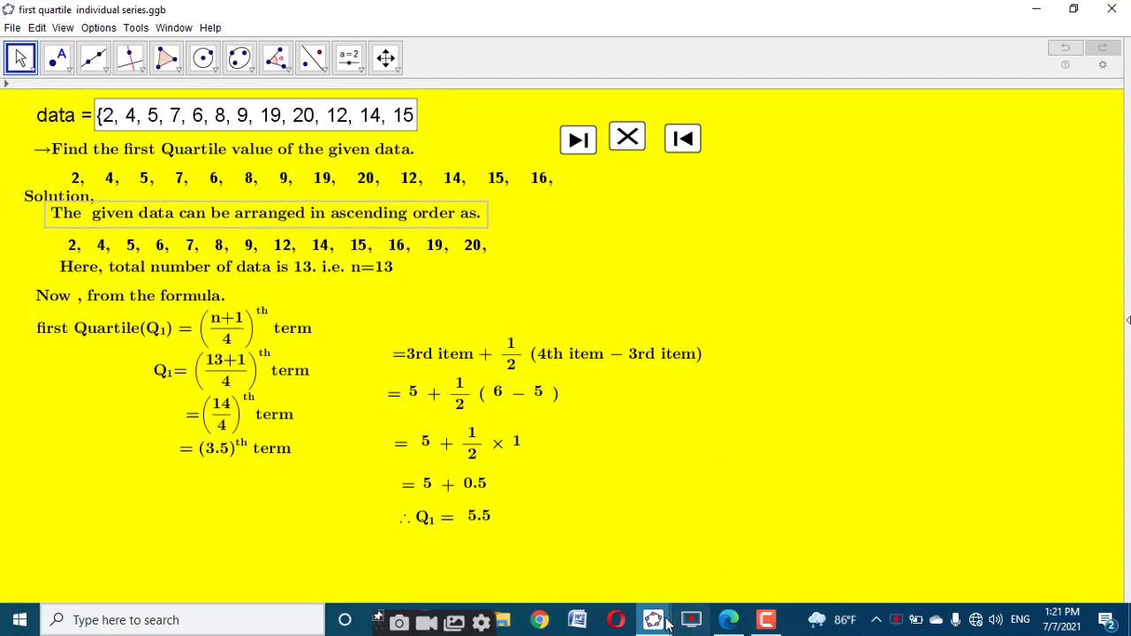
mouse_move(655, 625)
left_click(707, 578)
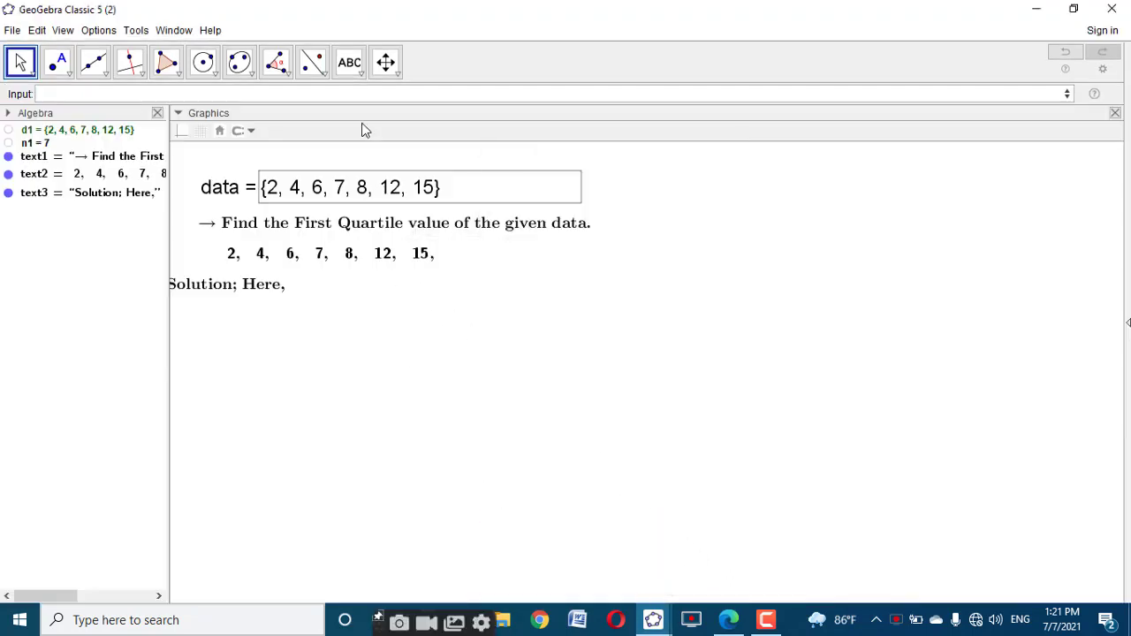
- Add the LaTeX text "The given data can be arranged in ascending order as." and place it beneath the solution heading
left_click(365, 58)
left_click(575, 238)
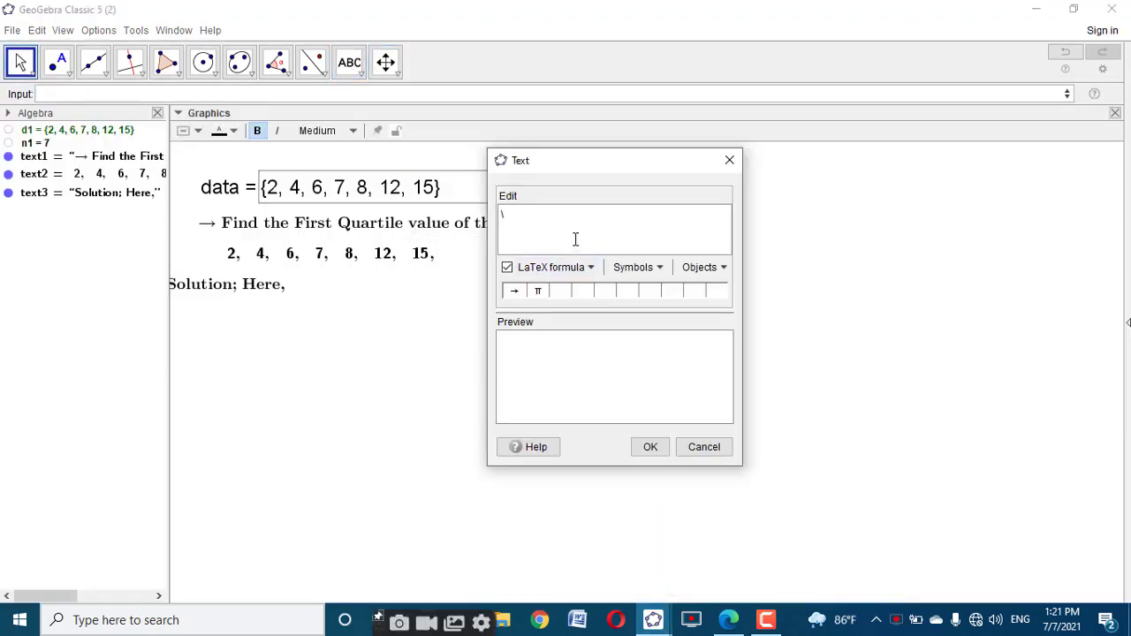
type("\\text{The given ")
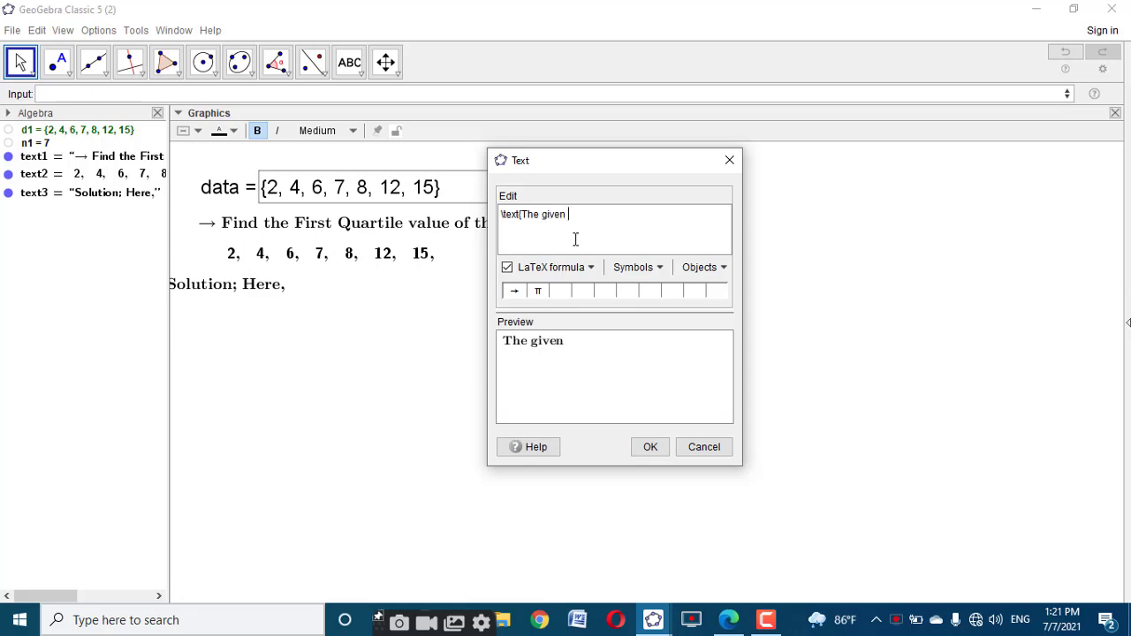
type("data can be arran")
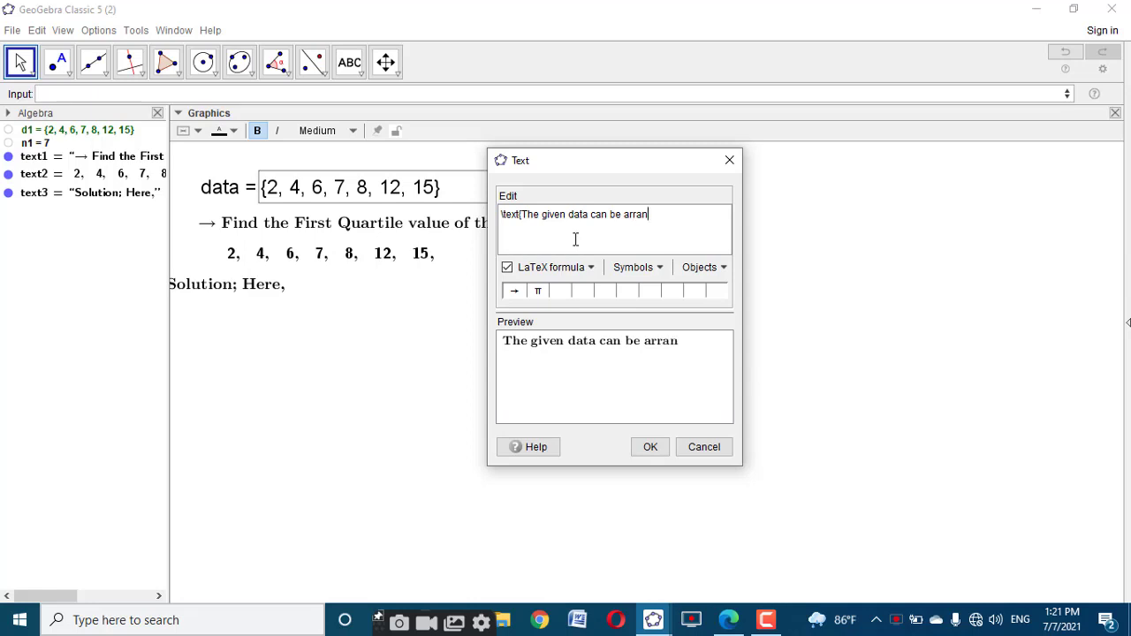
type("ged in ascen")
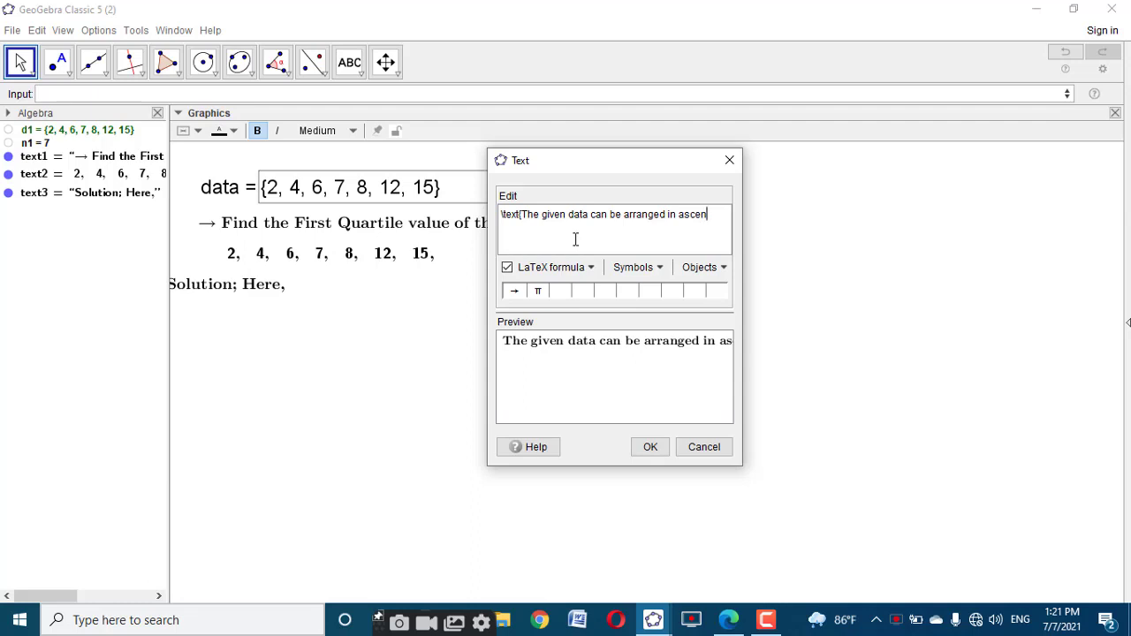
type("ding ")
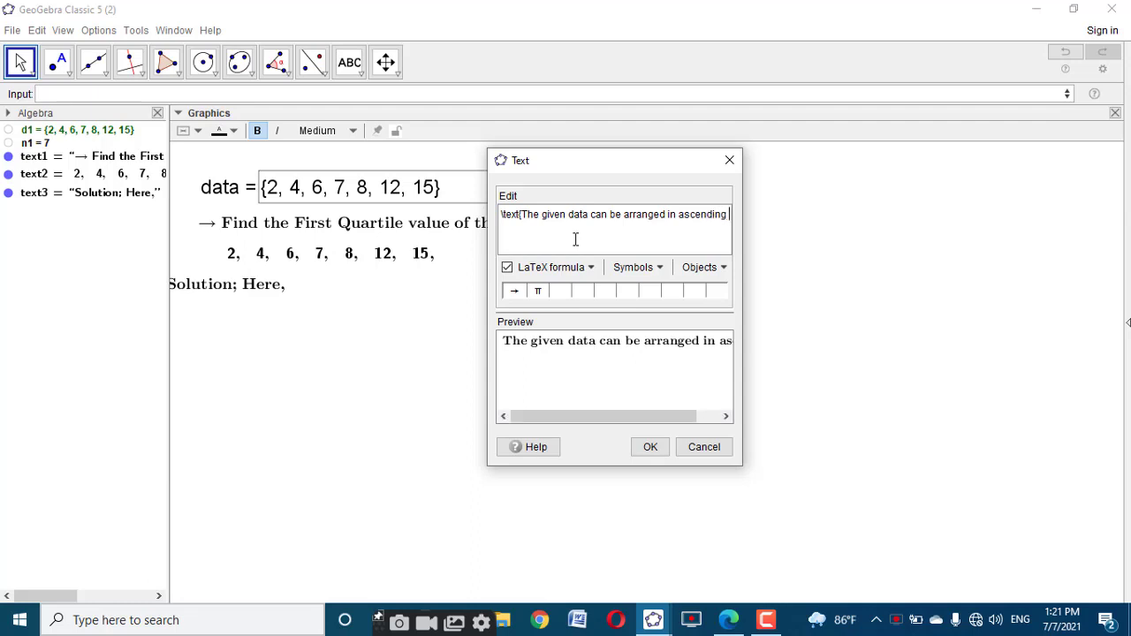
type("o")
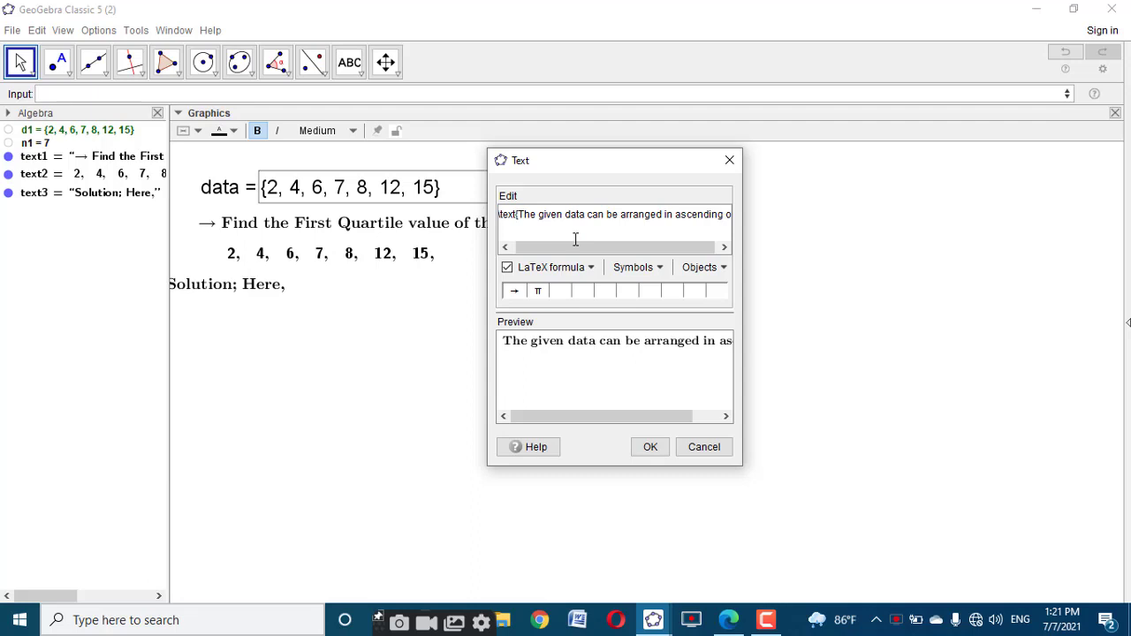
type("rder")
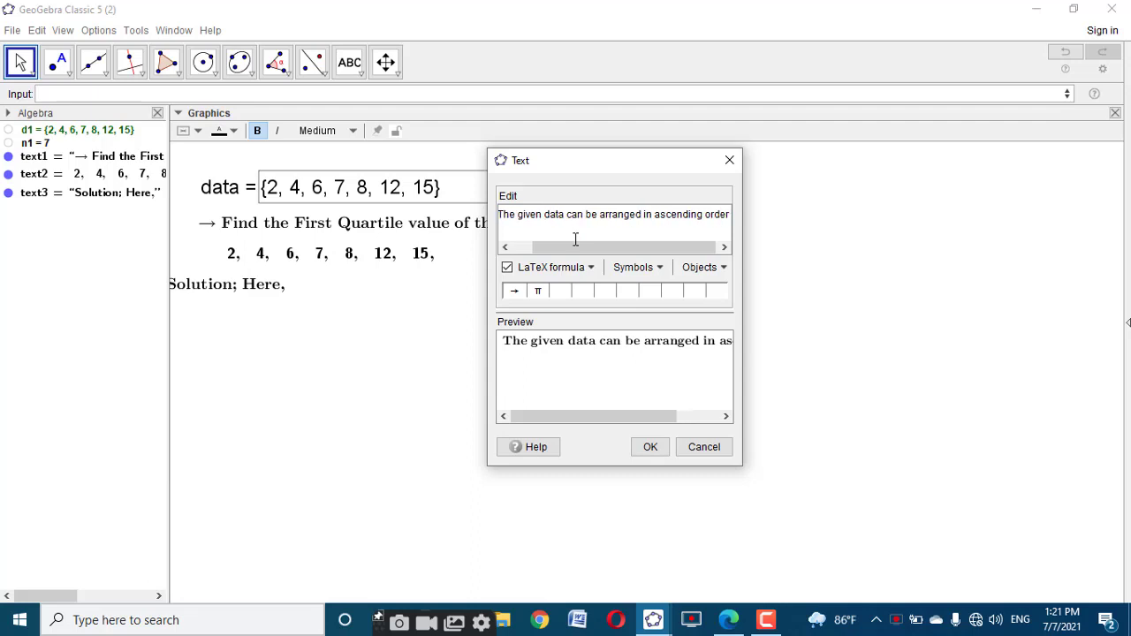
type(" as")
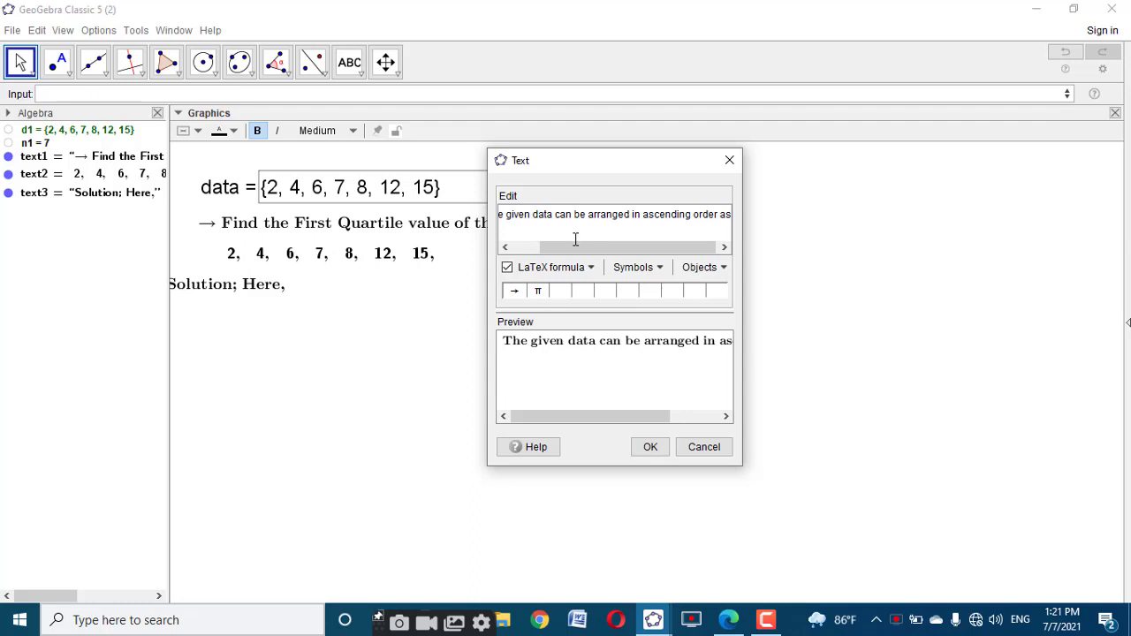
type(".")
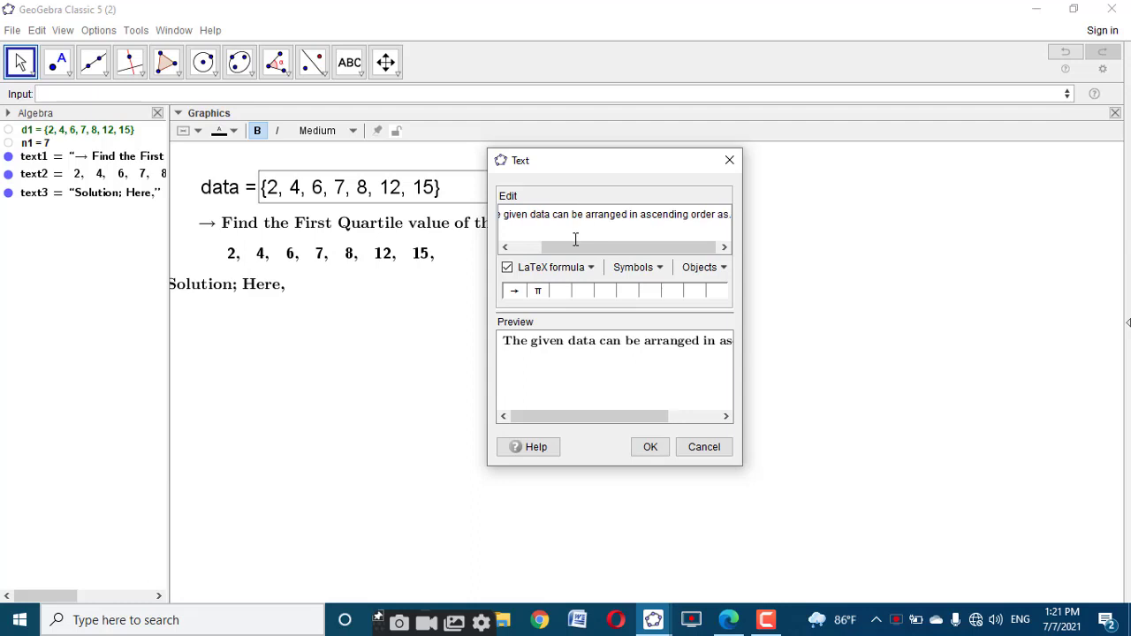
left_click(654, 447)
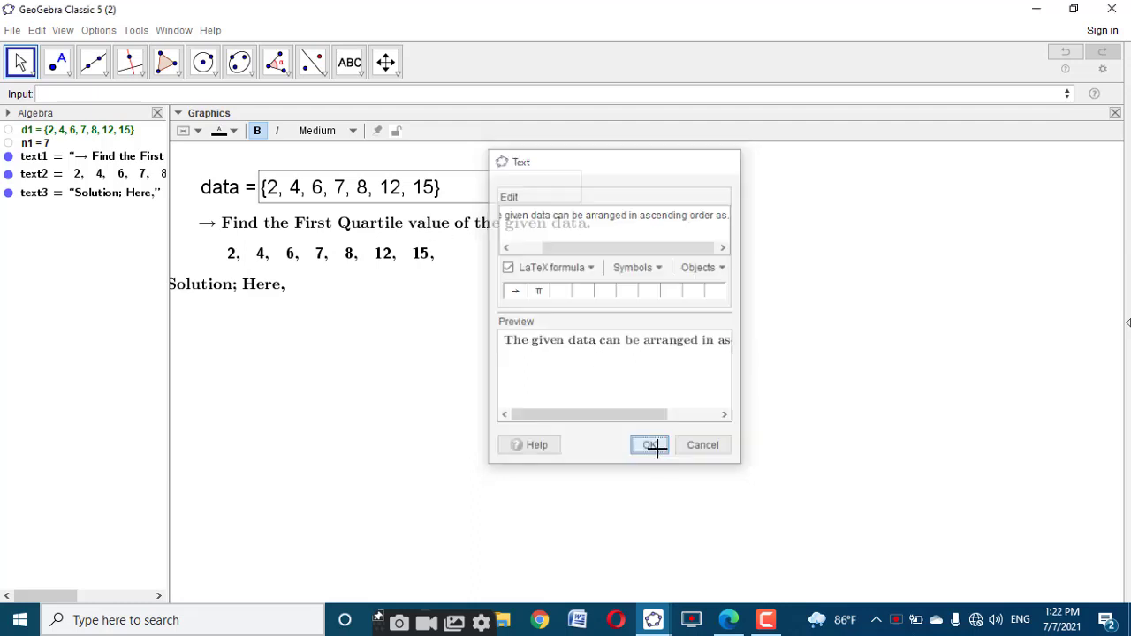
left_click_drag(695, 417, 382, 327)
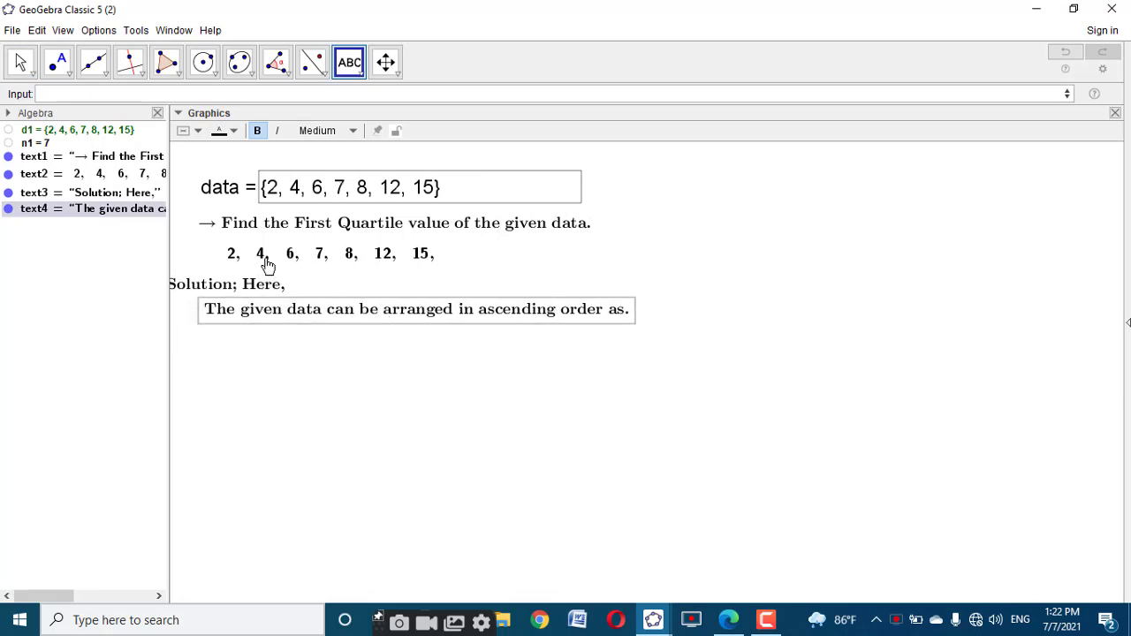
left_click(306, 270)
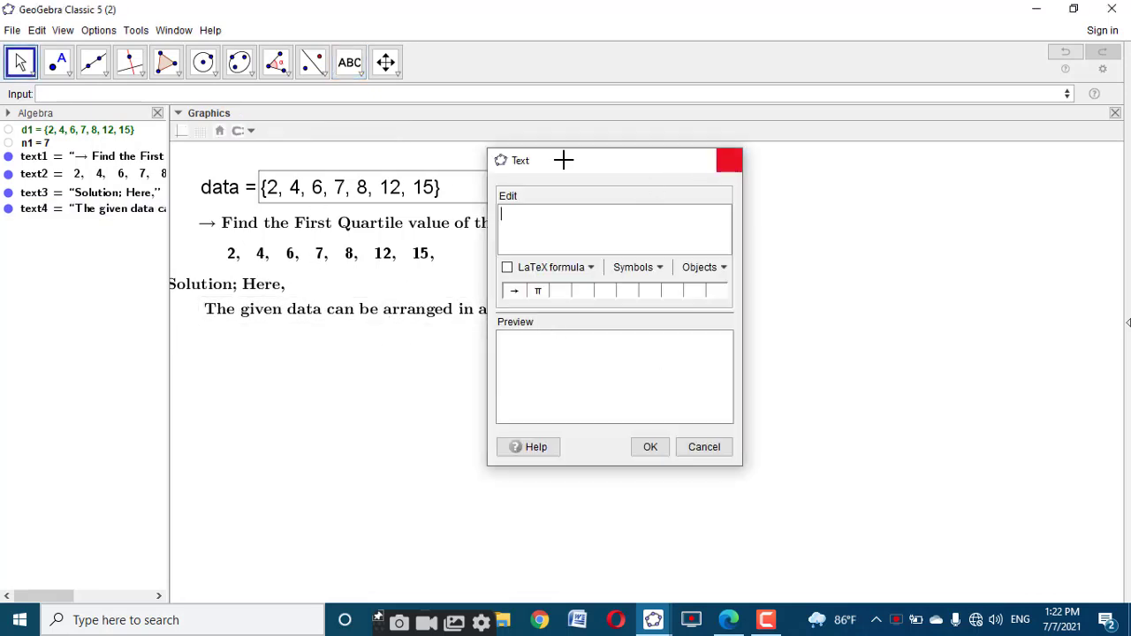
- Discard the empty text and create an ascending list of the data with the command Sort(d1)
left_click(729, 160)
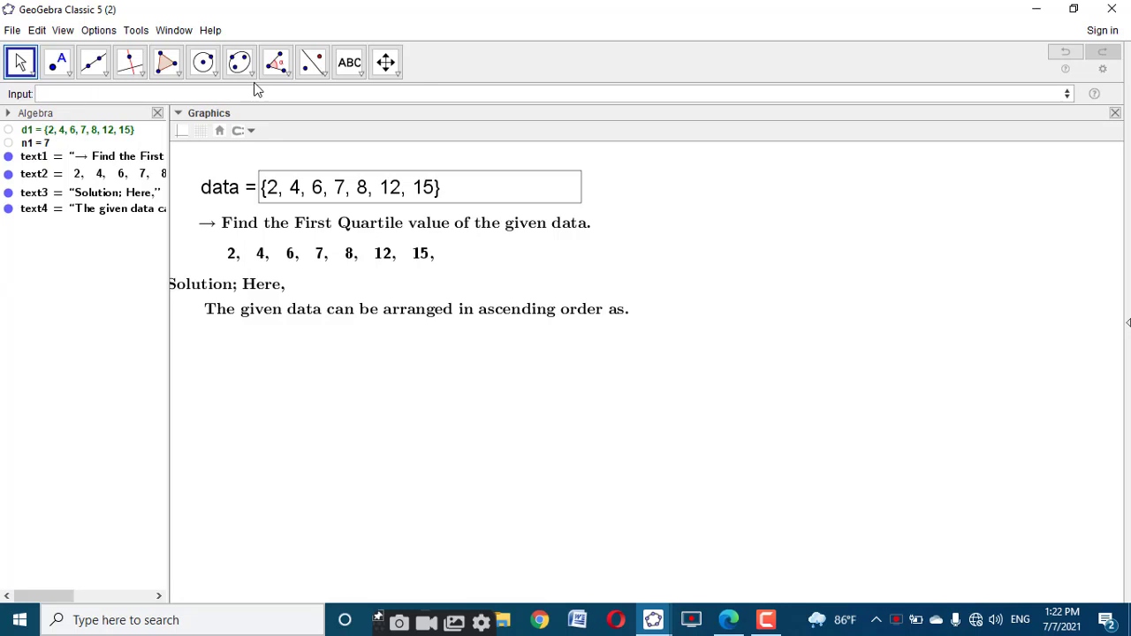
left_click(259, 92)
type("sort")
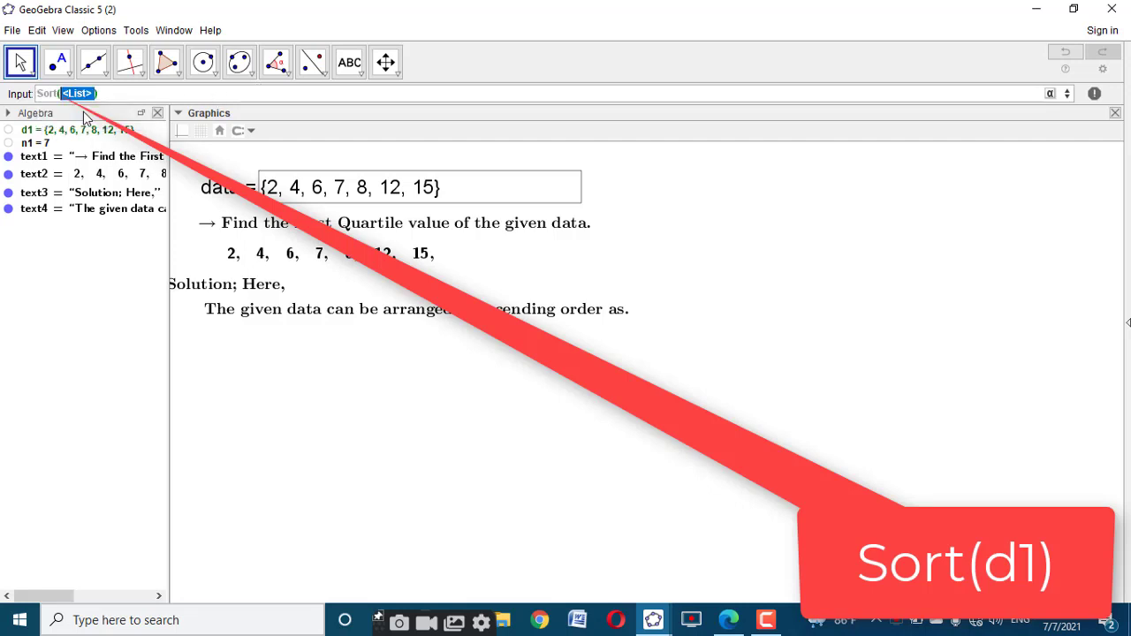
key("Return")
type("d1")
key("Return")
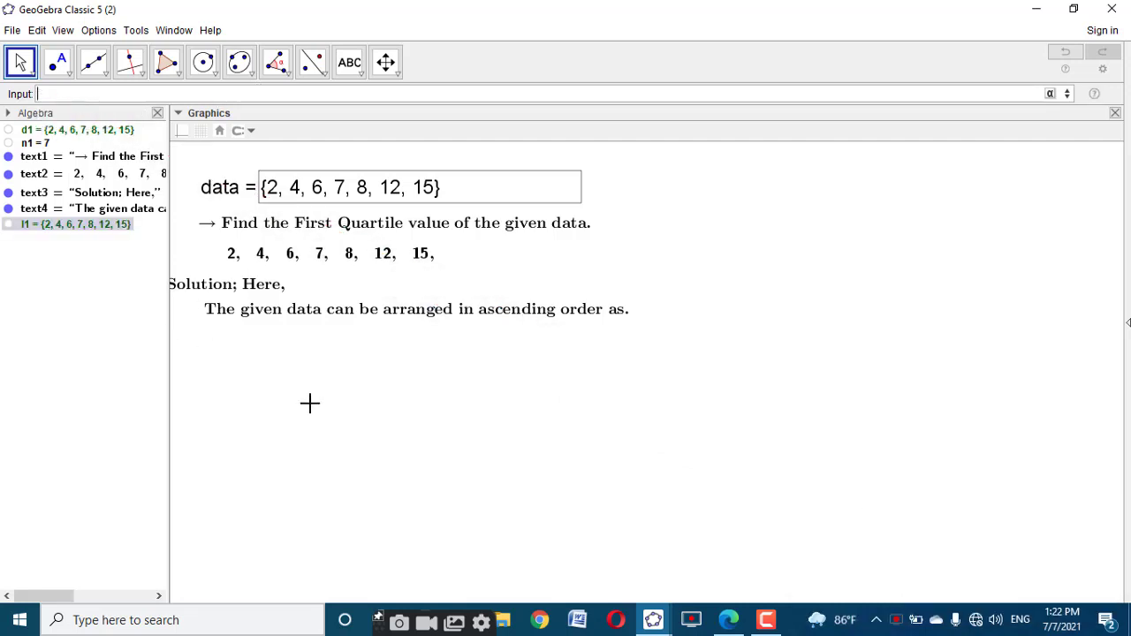
- Rename the sorted list as d11
right_click(122, 227)
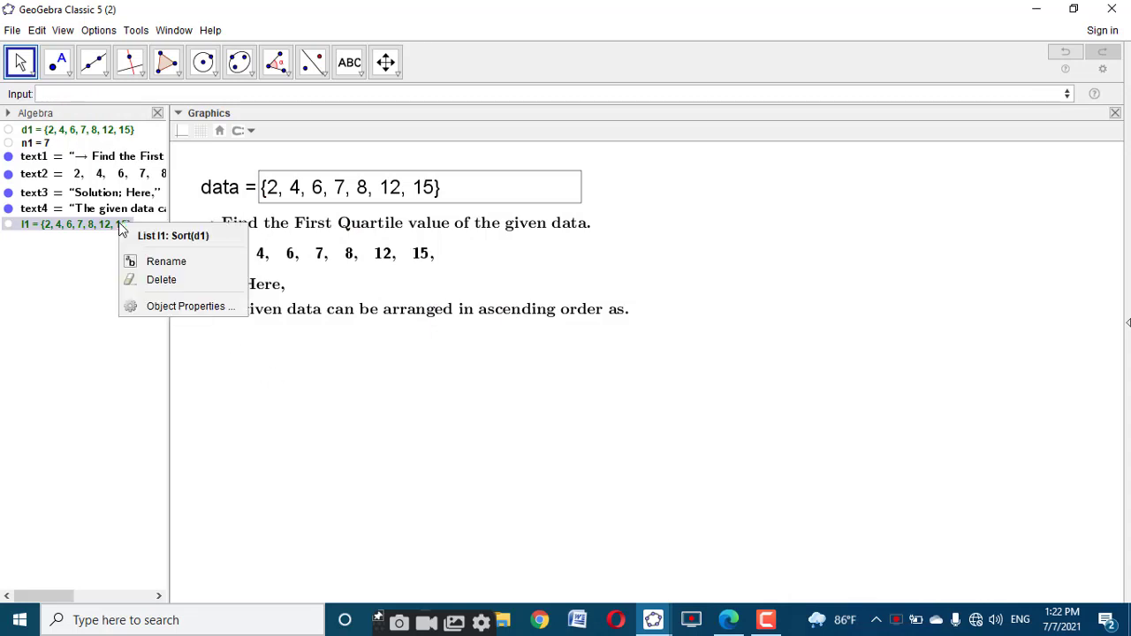
left_click(146, 260)
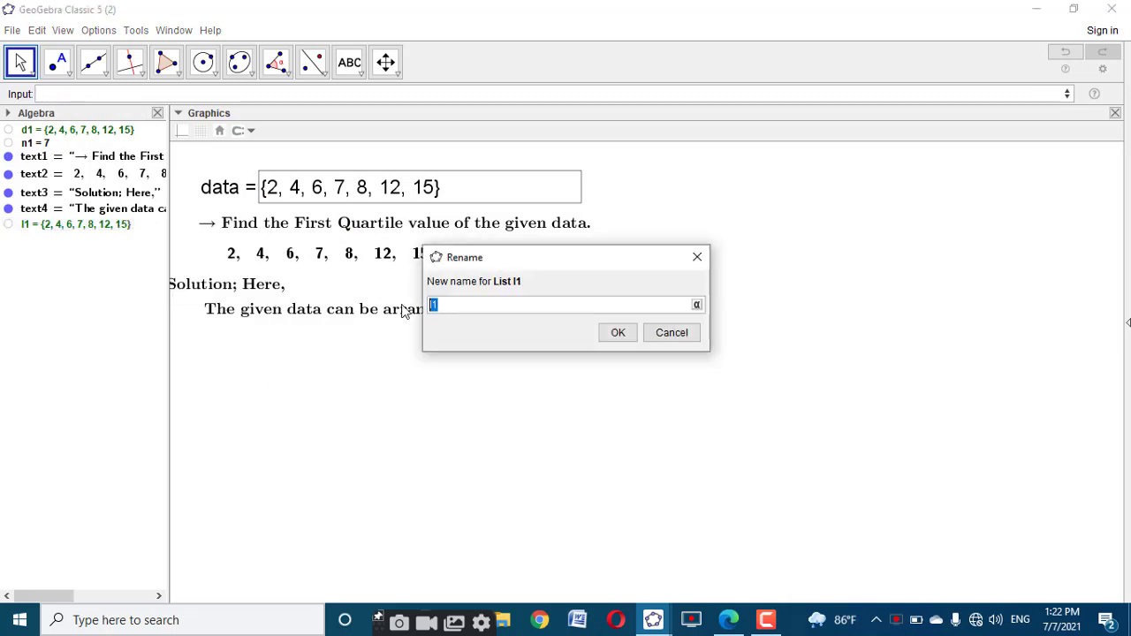
type("d11")
left_click(613, 333)
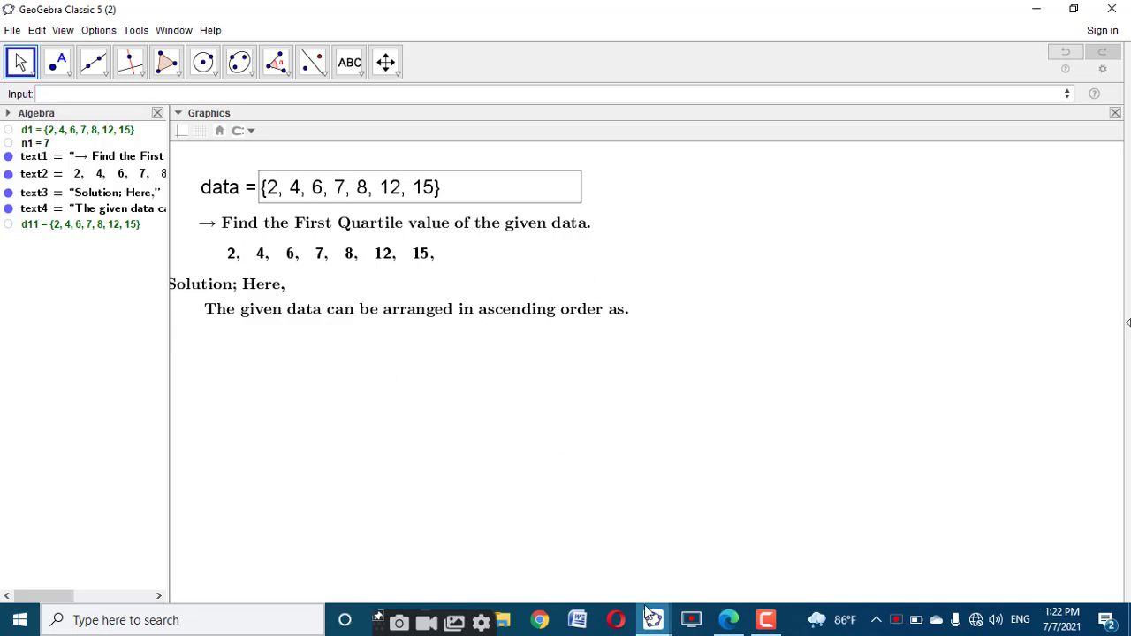
- Check the ascending data row in the finished first quartile worksheet, and return to the new file
mouse_move(653, 618)
left_click(616, 583)
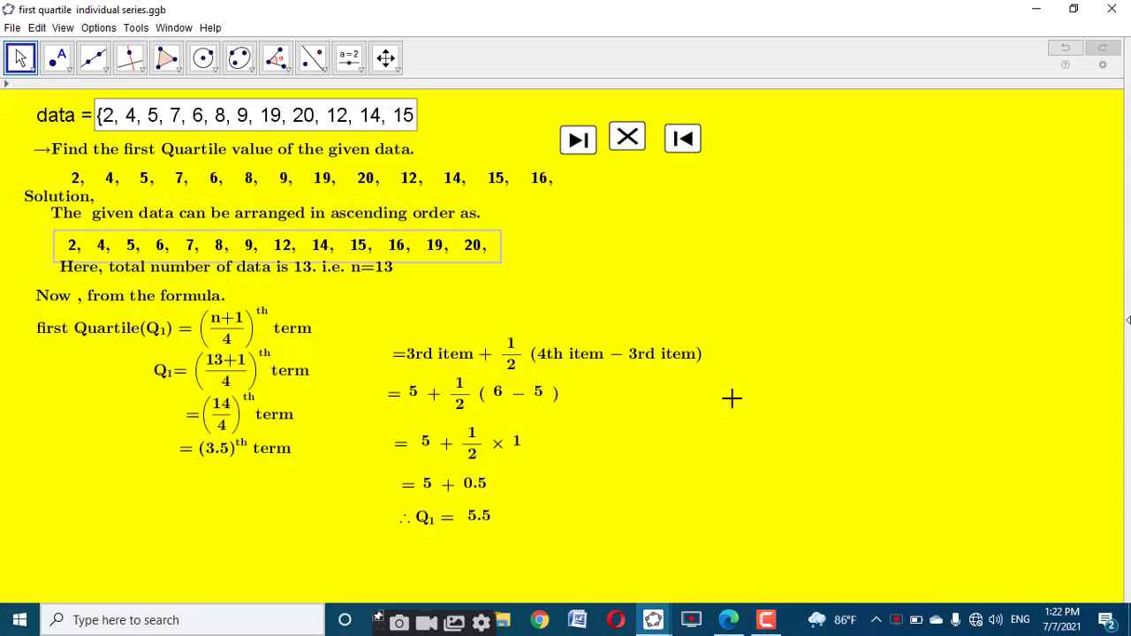
left_click(661, 620)
left_click(734, 556)
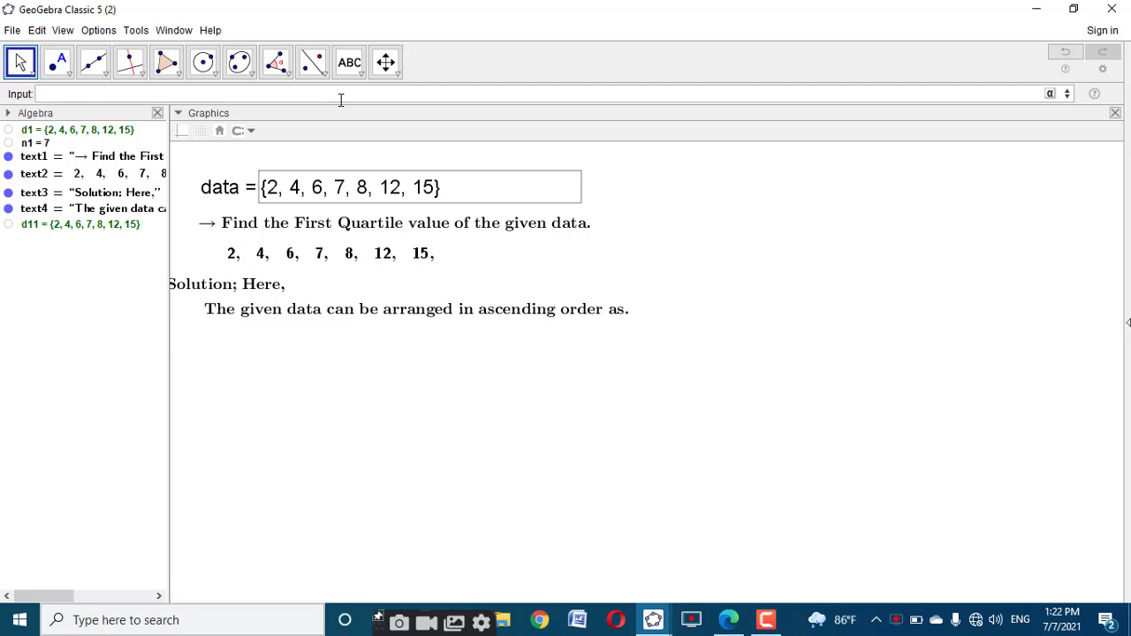
- Create the sorted data row with TableText(Sequence(Element(d11, i) ", ", i, 1, n1)) and place it beneath the ascending-order sentence
left_click(340, 100)
type("tab")
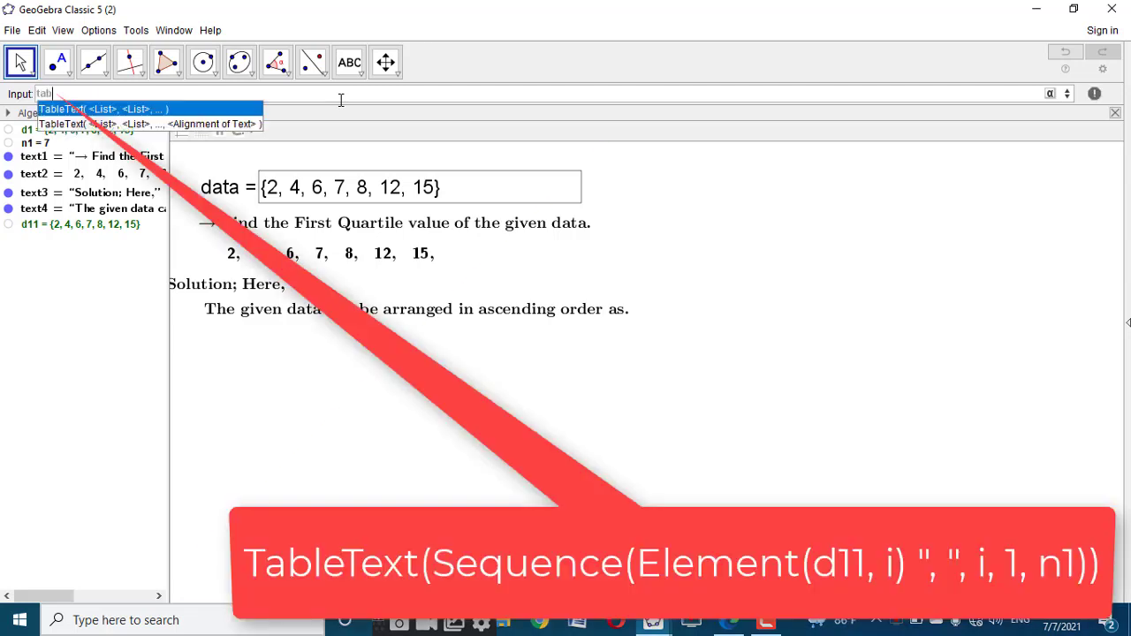
type("l")
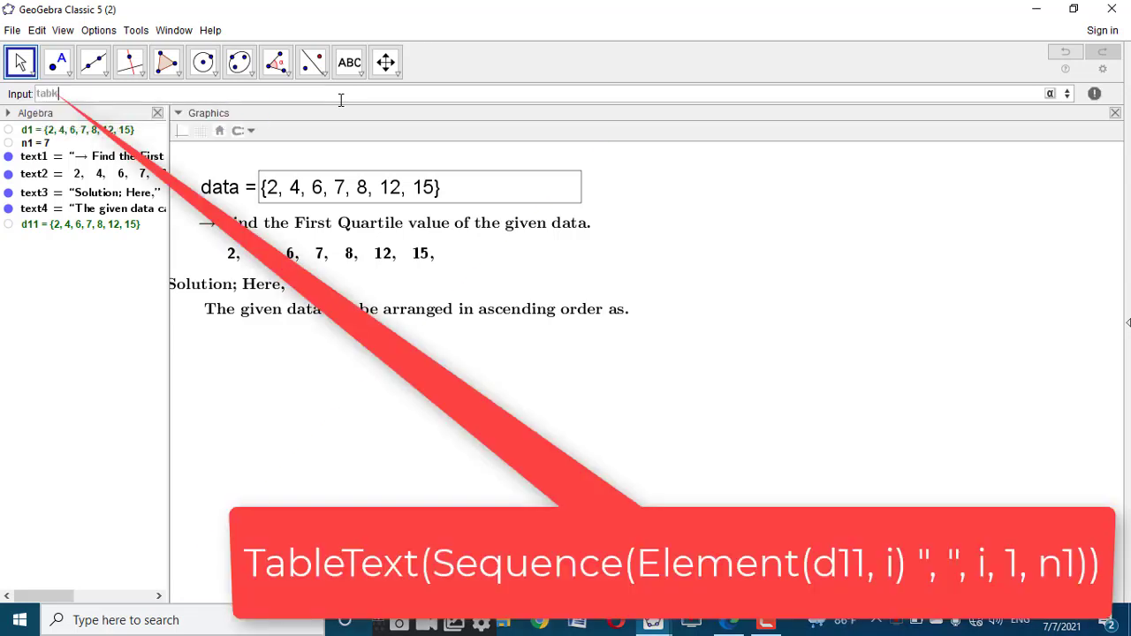
type("etext(seq")
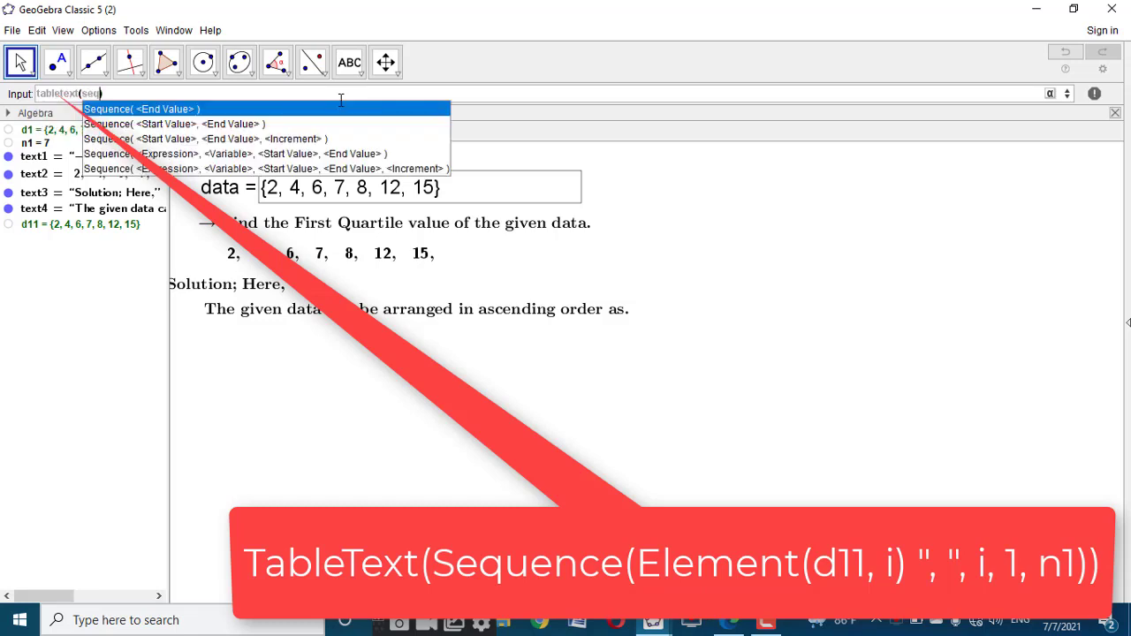
left_click(347, 154)
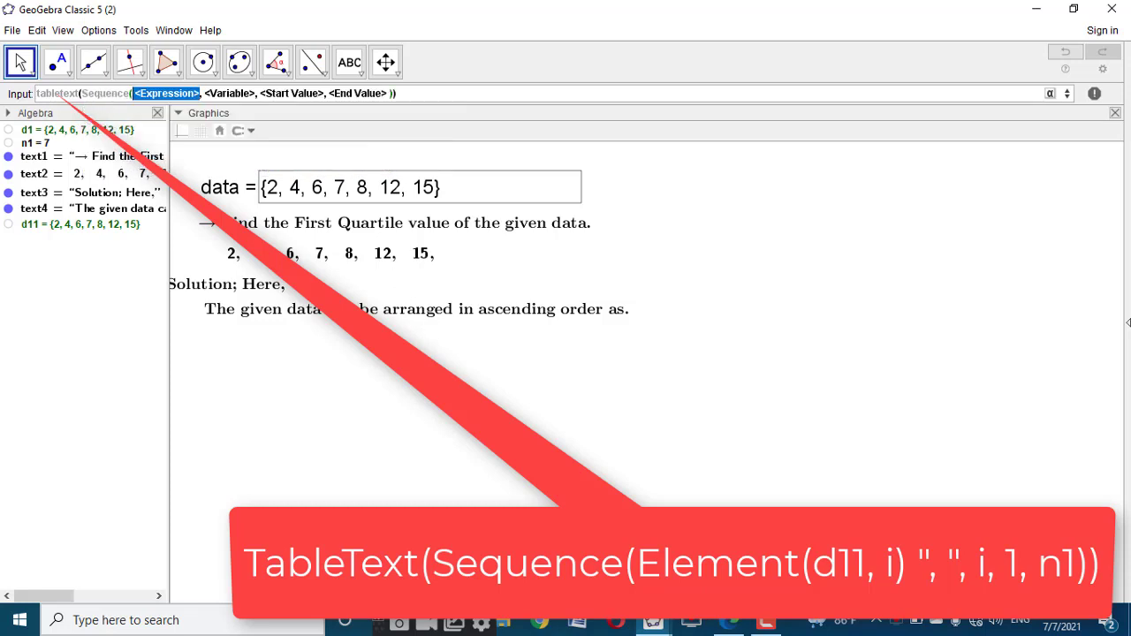
type("E")
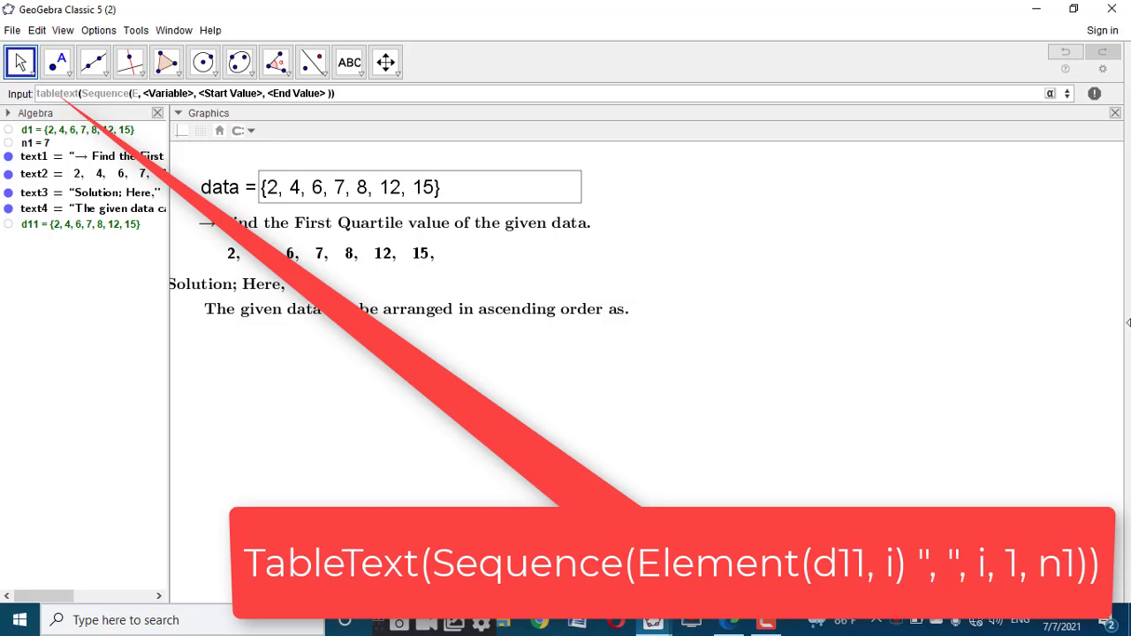
type("el")
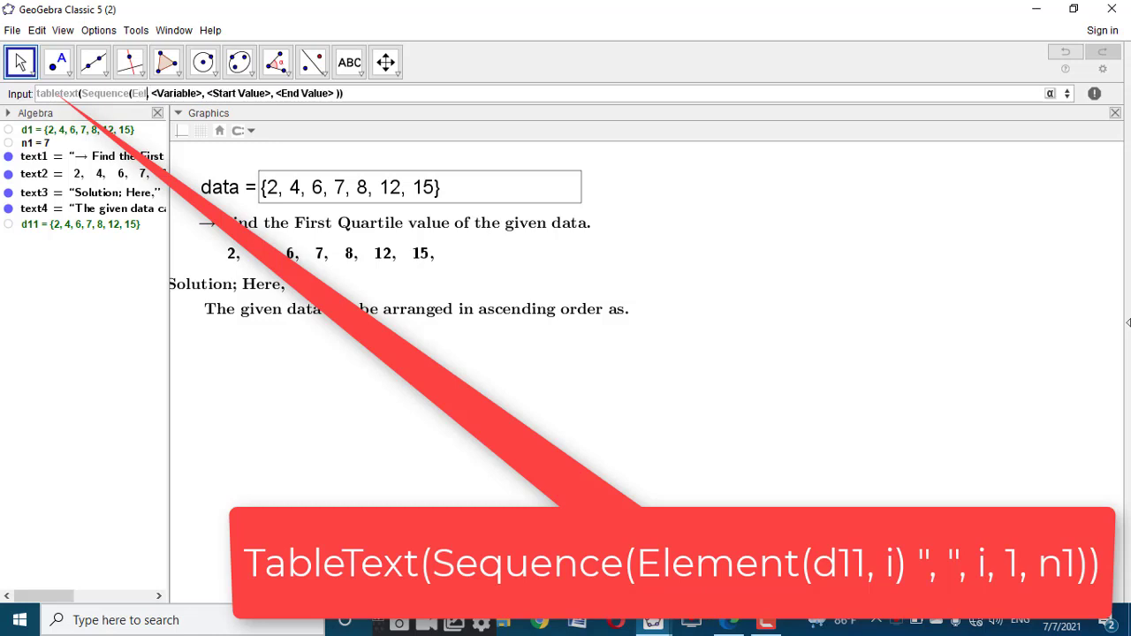
key("BackSpace")
key("BackSpace")
key("BackSpace")
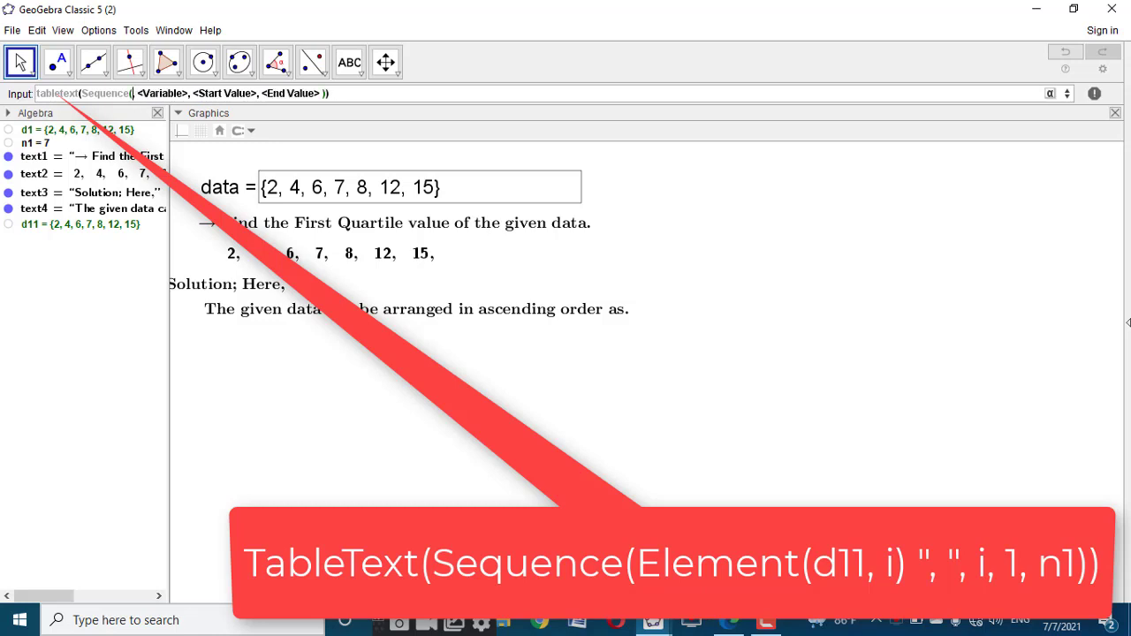
type("elem")
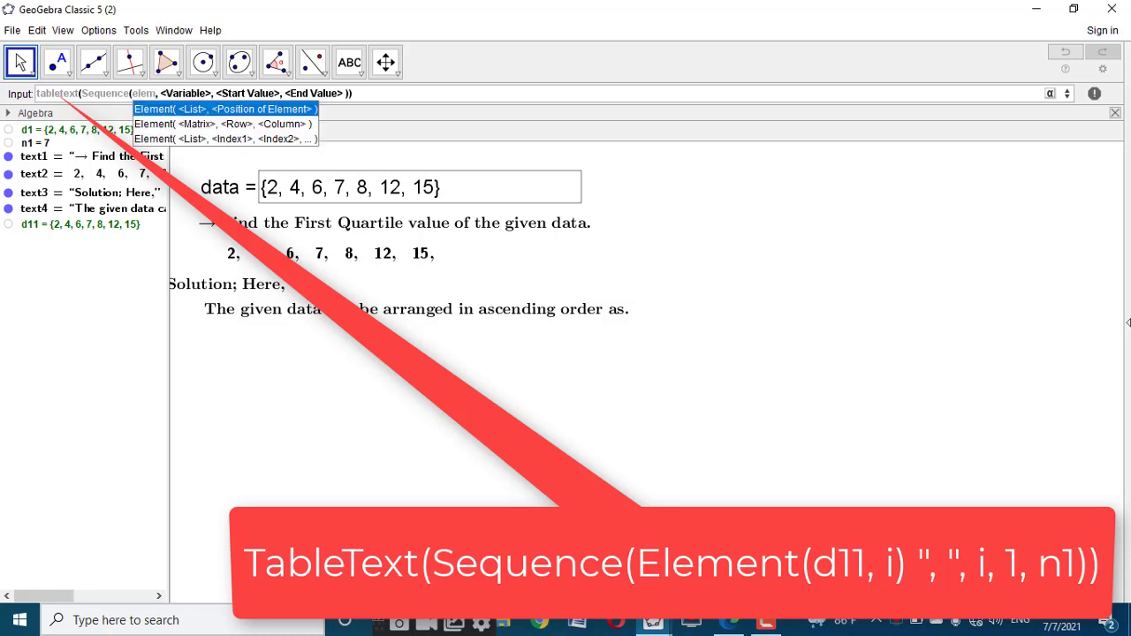
left_click(203, 109)
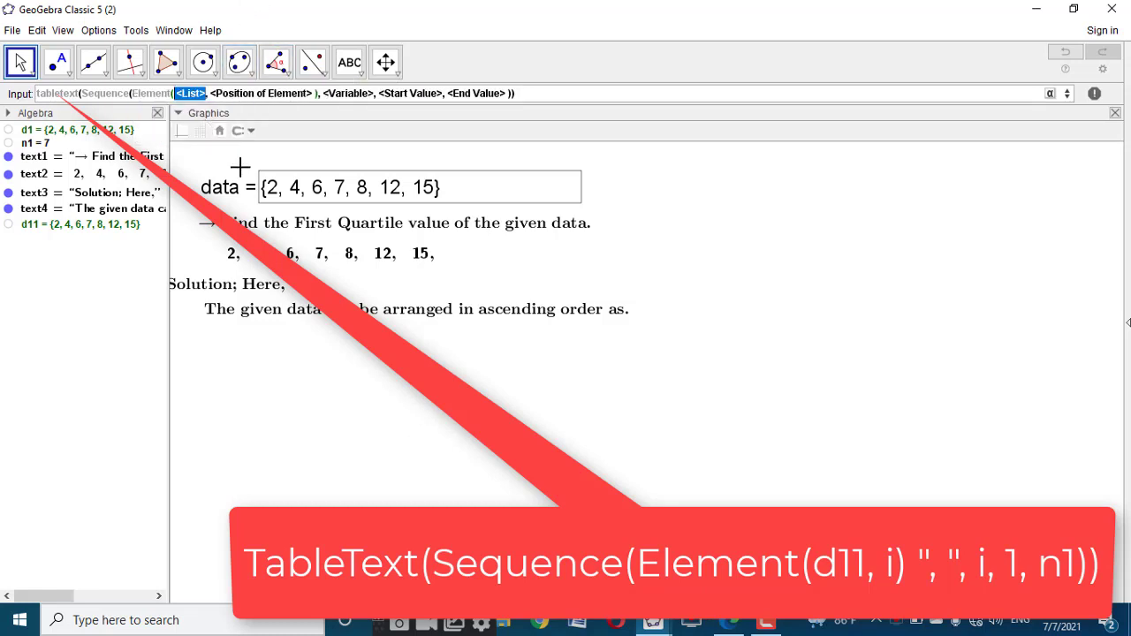
type("d11")
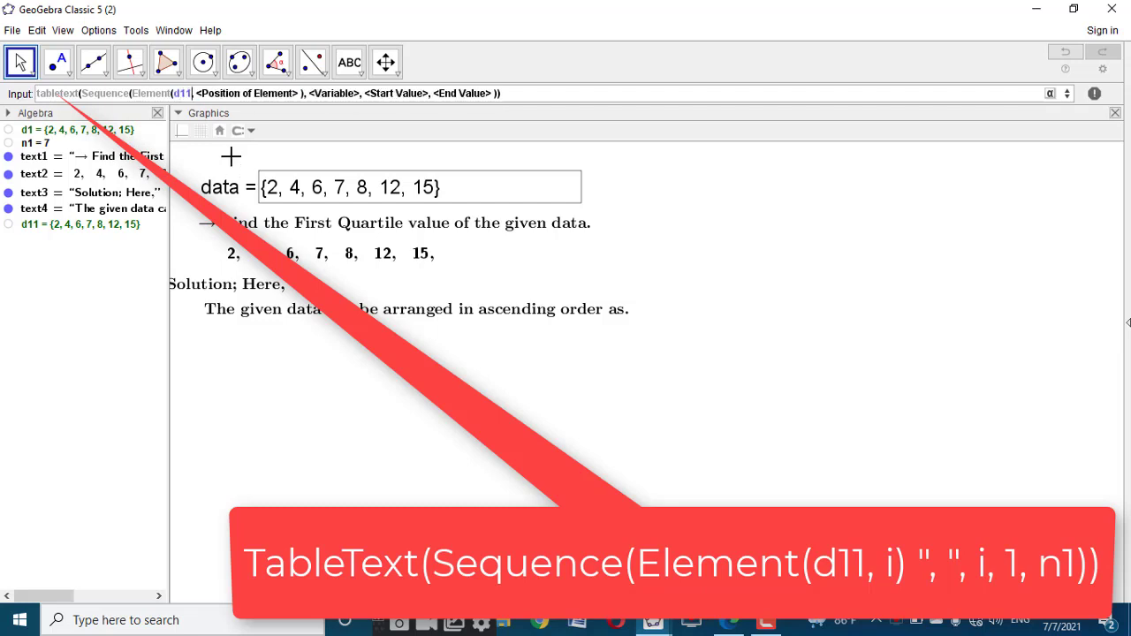
key("Tab")
type("i")
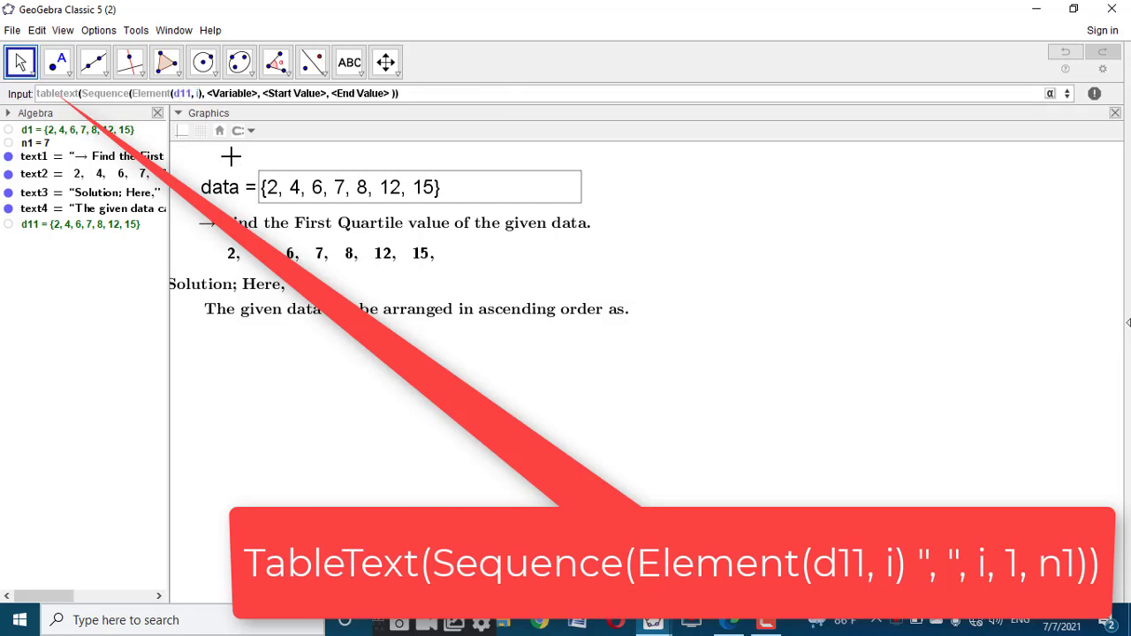
type(")\"")
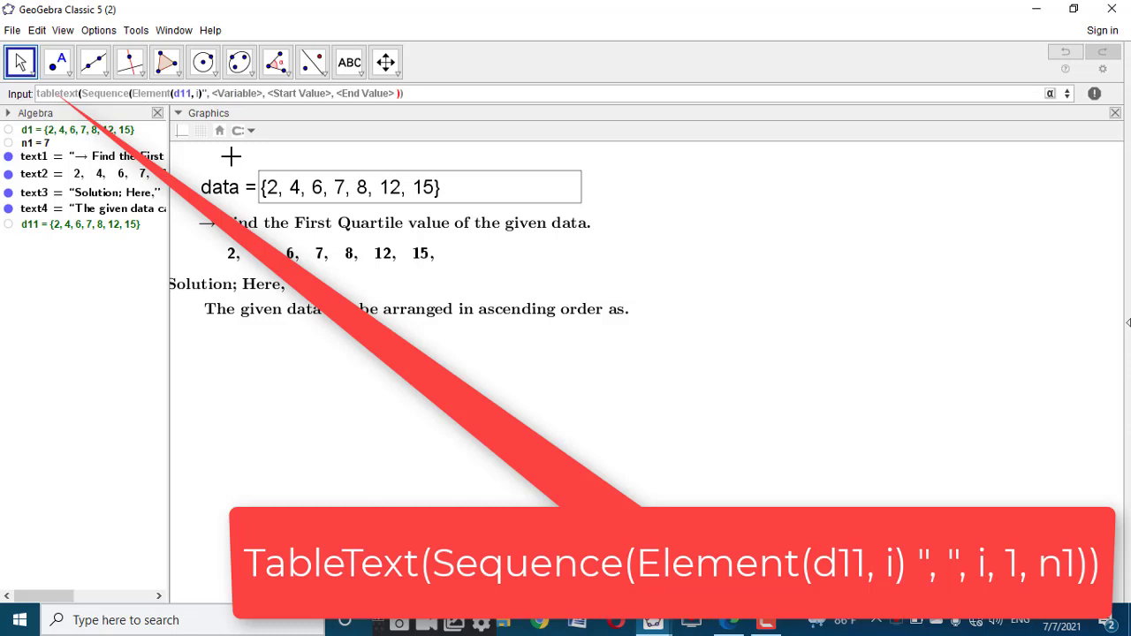
key("Tab")
type("\"")
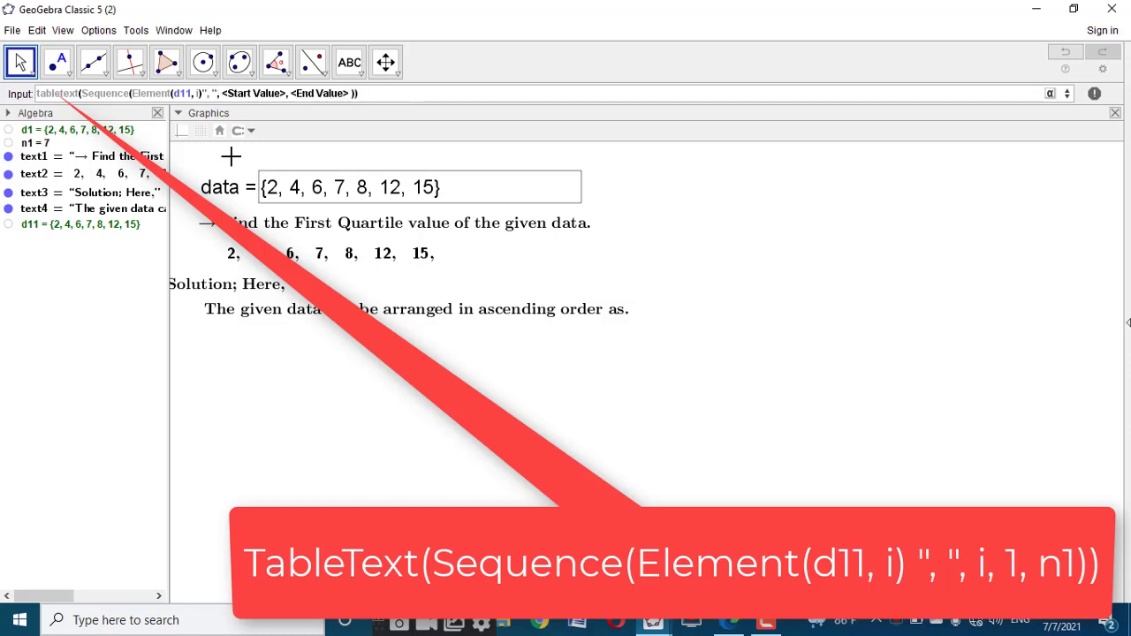
key("Tab")
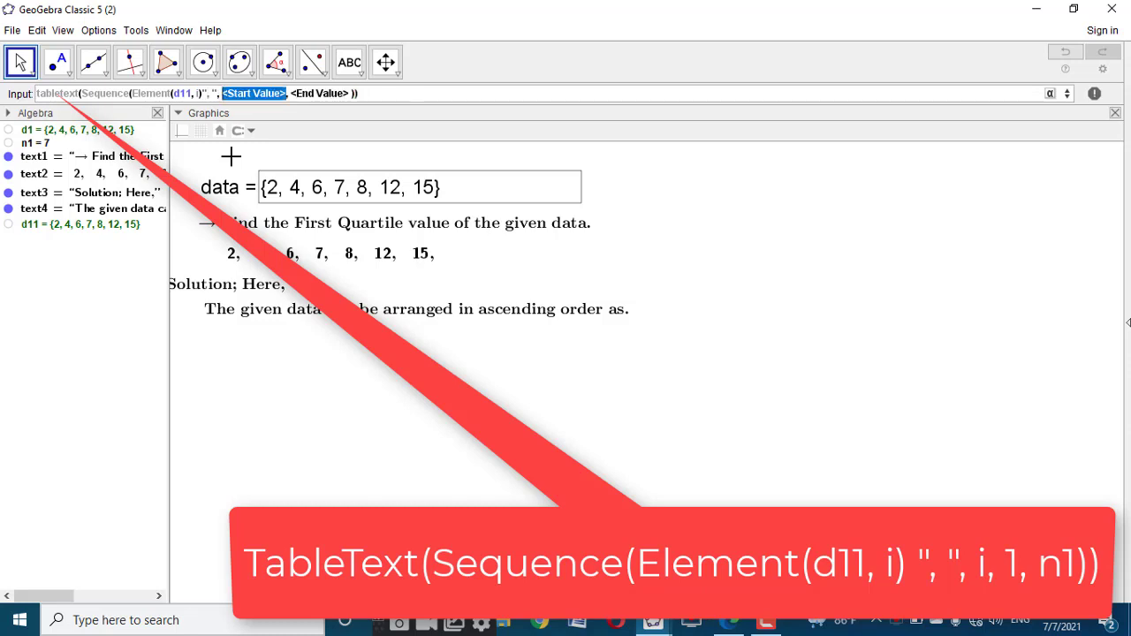
type("i")
key("Tab")
type("1")
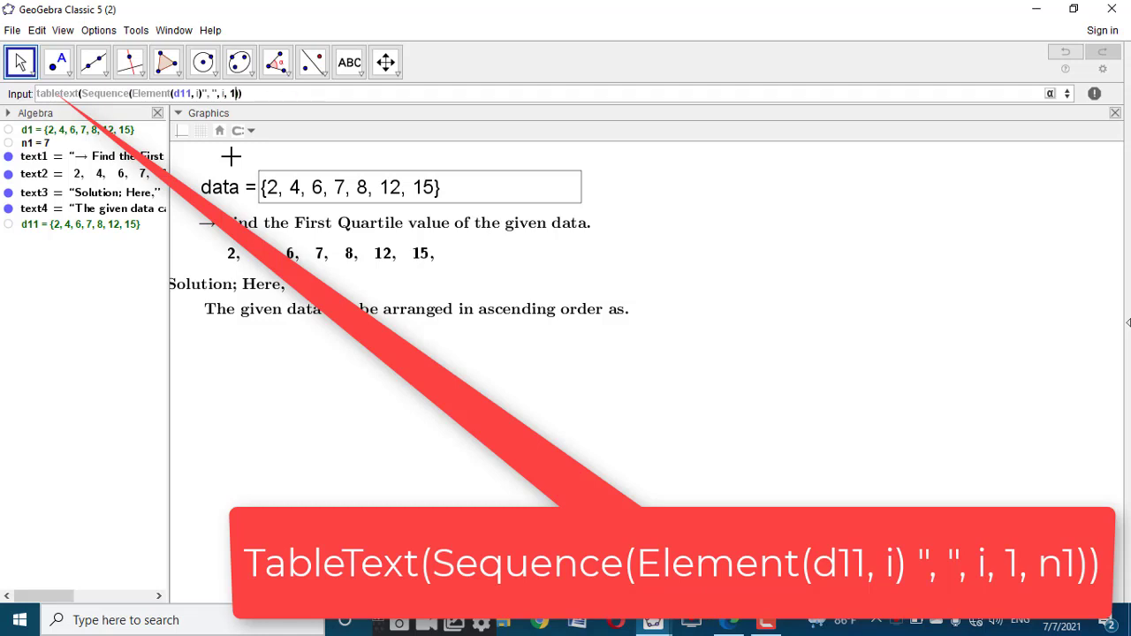
type(",n1")
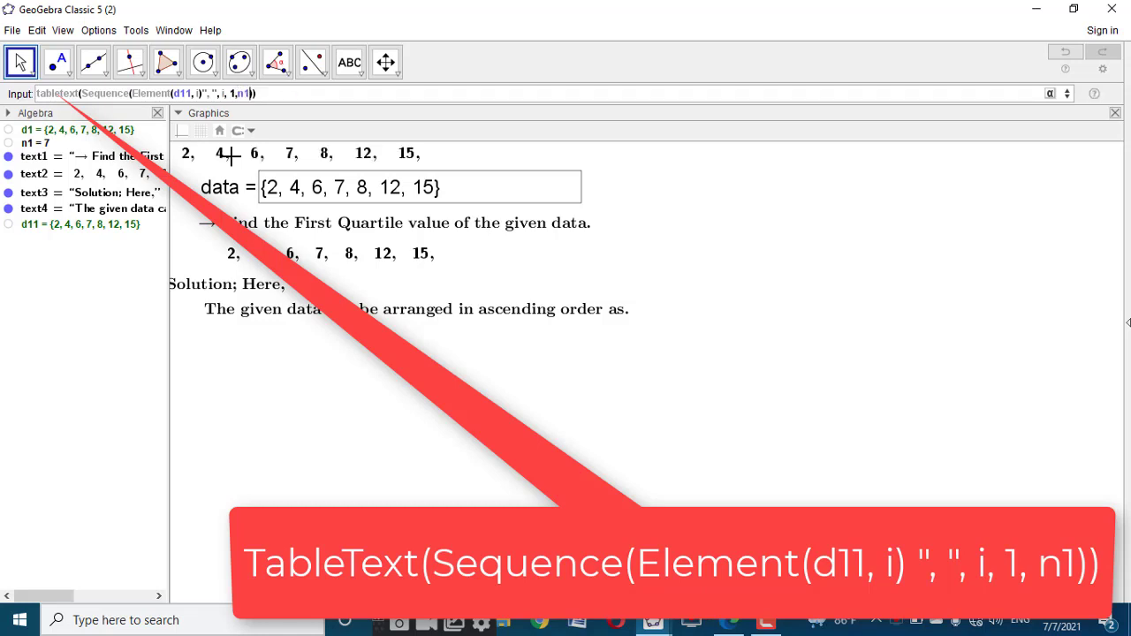
key("Return")
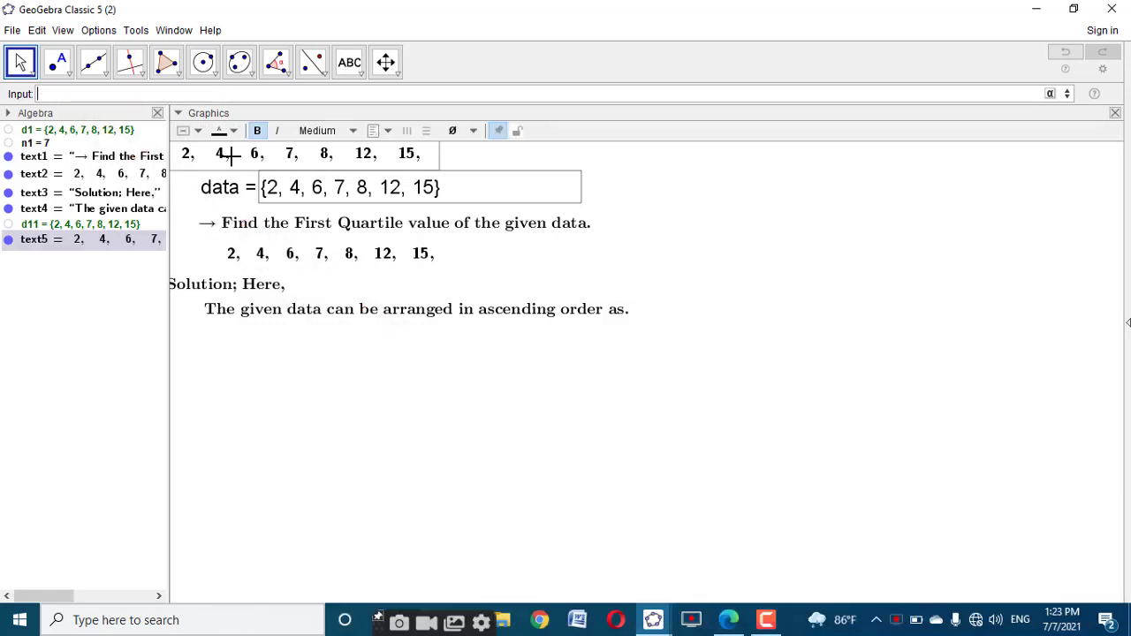
left_click_drag(316, 165, 359, 343)
- Replace the last value in the data input box with 9 to test the sorted row
left_click(425, 193)
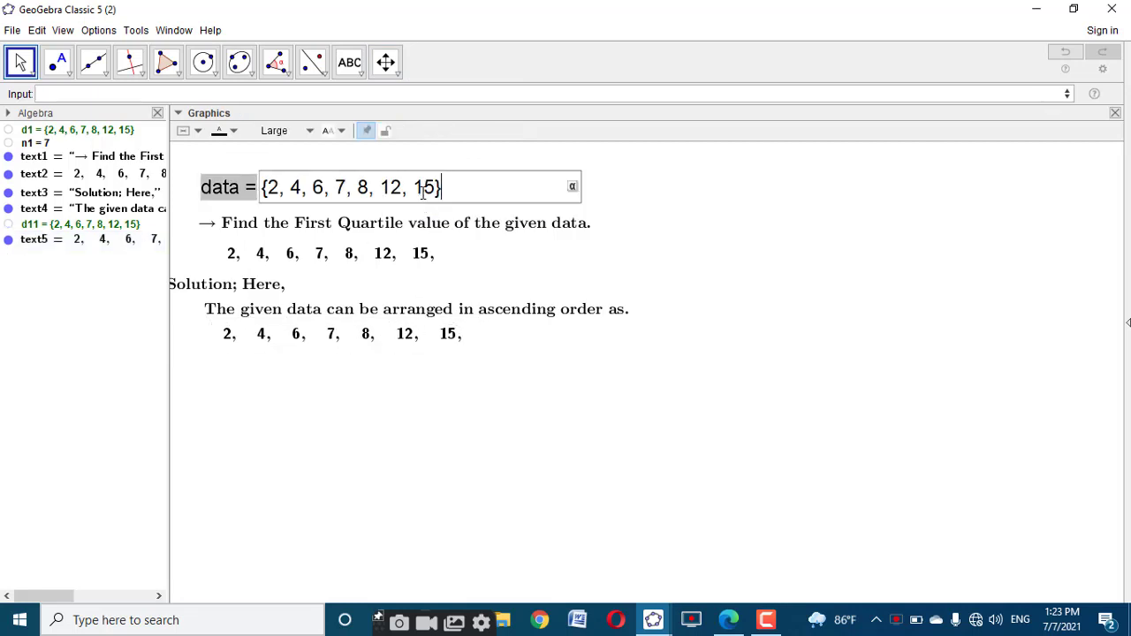
key("BackSpace")
key("BackSpace")
type("9")
key("Return")
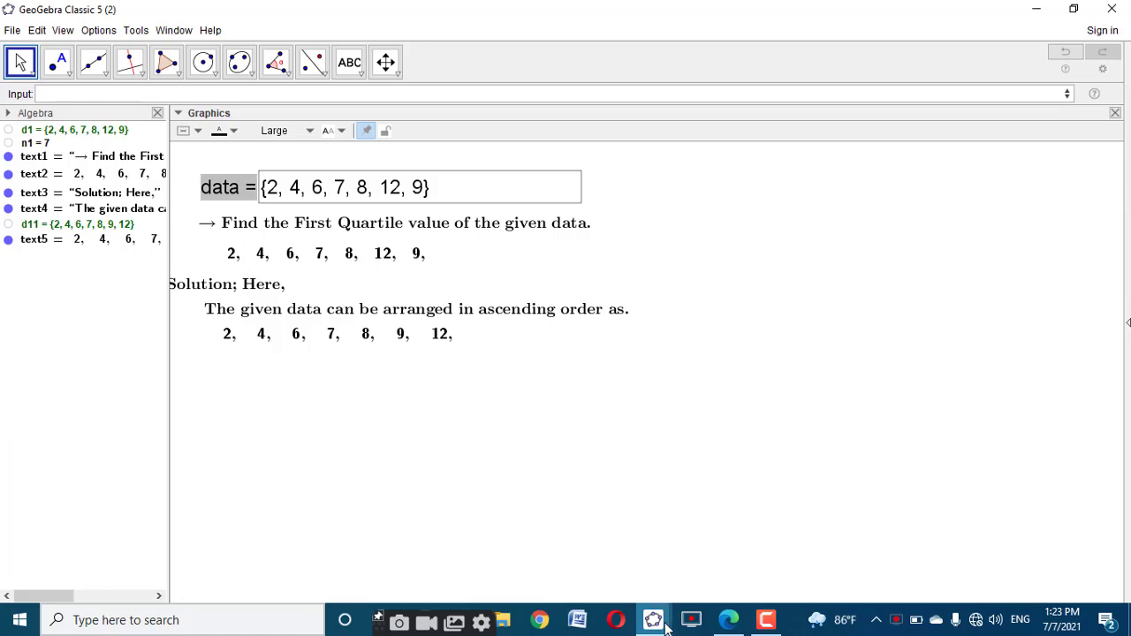
- Look up the sentence following the sorted data row in the finished worksheet, and return to the new file
mouse_move(655, 614)
left_click(583, 552)
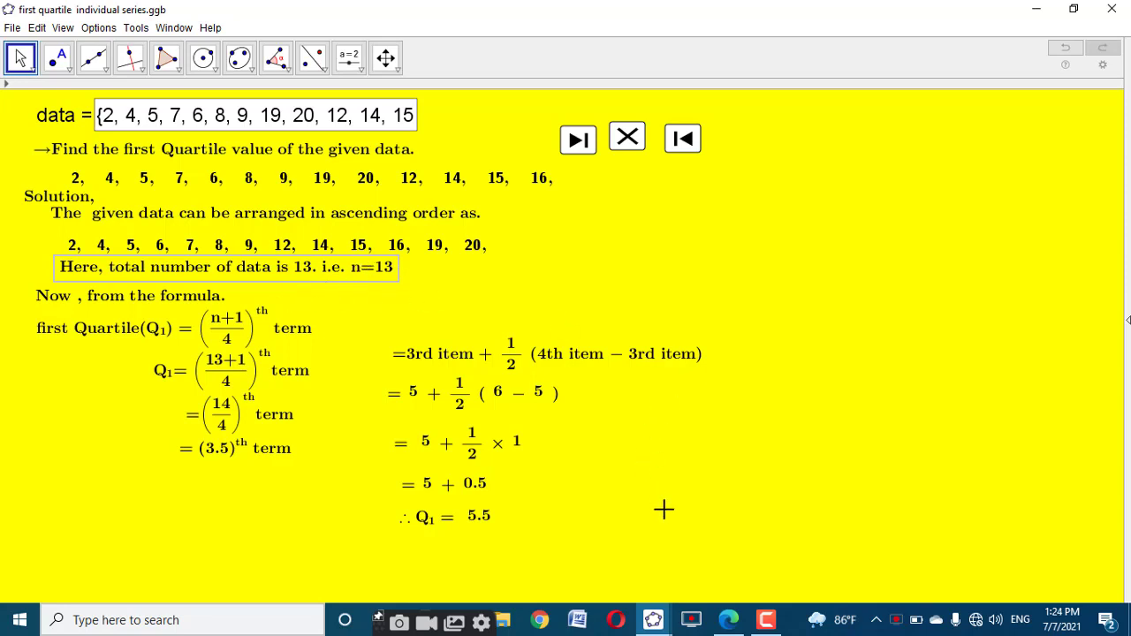
mouse_move(653, 619)
left_click(754, 546)
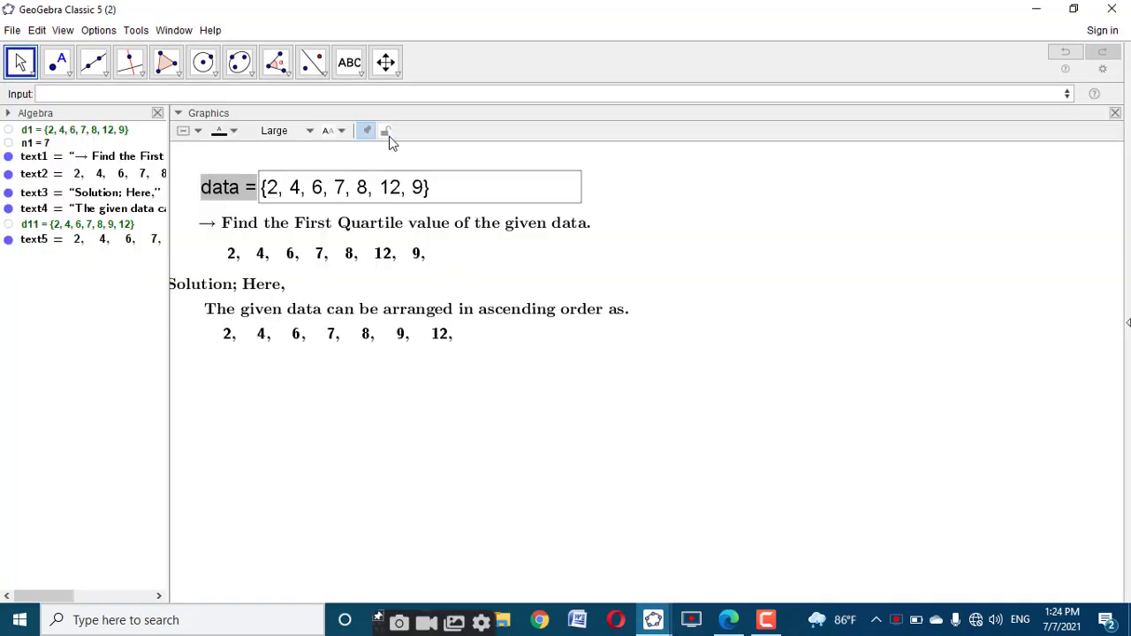
- Add the LaTeX text "here,Total number of data is n1 i.e. n=n1", with both n1 linked to the number, and place it beneath the sorted row
left_click(350, 62)
left_click(562, 396)
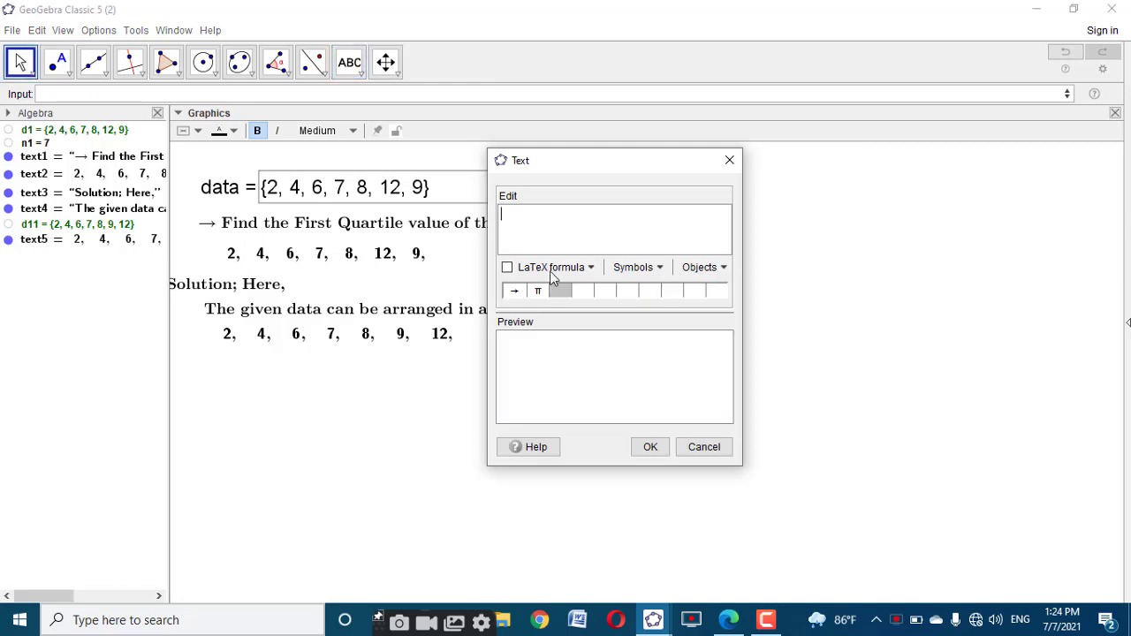
type("\\text{her")
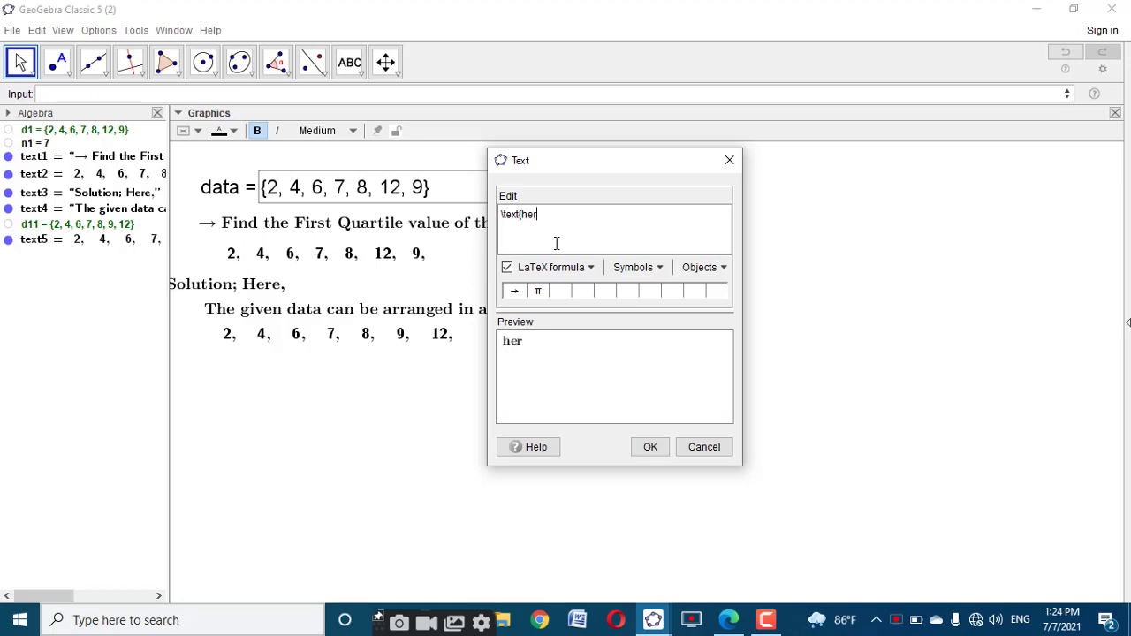
type("e,Total numbe")
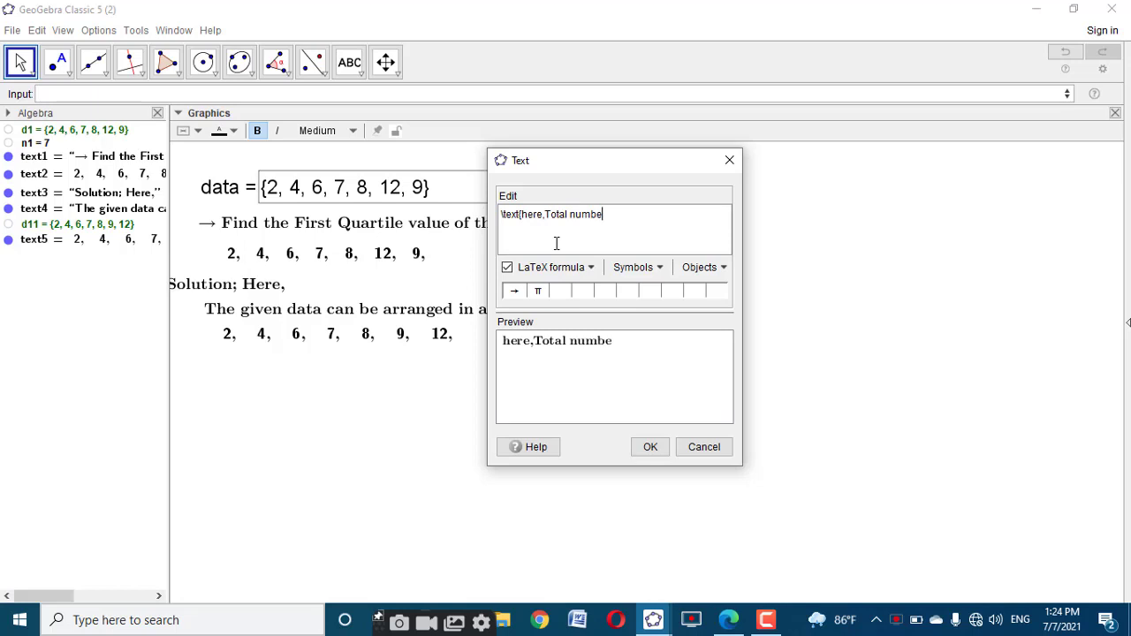
type("r of data is")
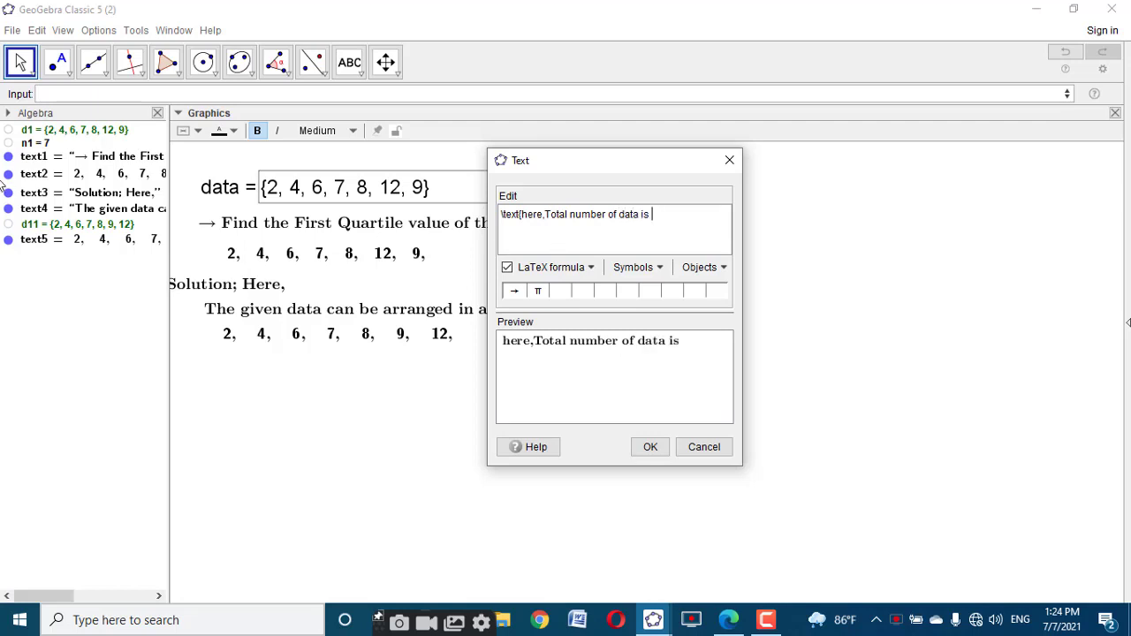
left_click(41, 144)
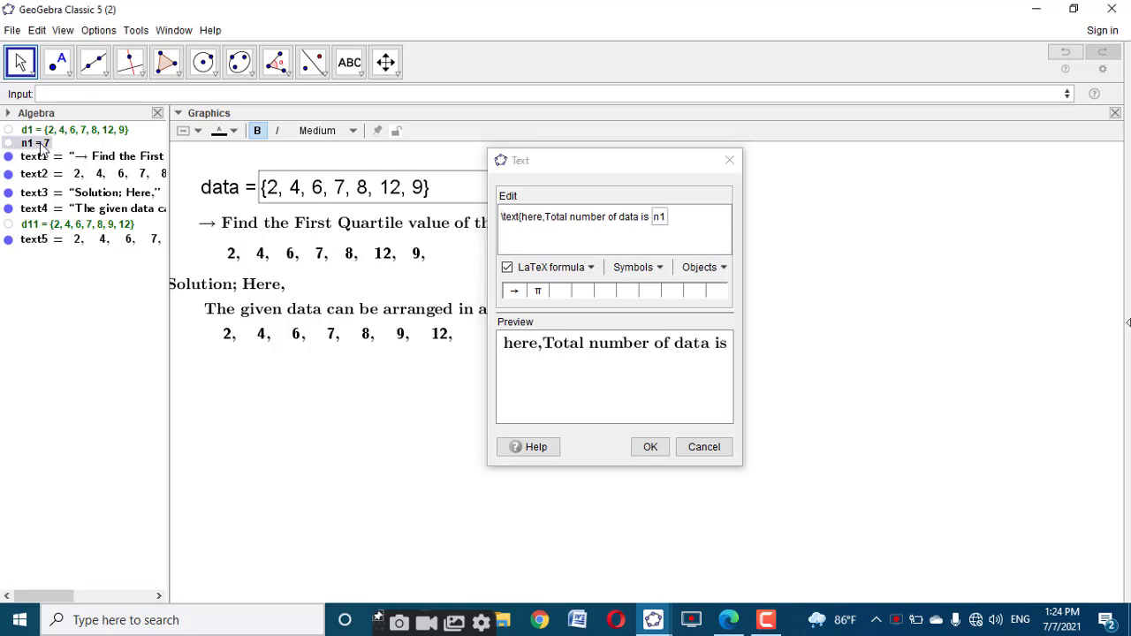
left_click(677, 220)
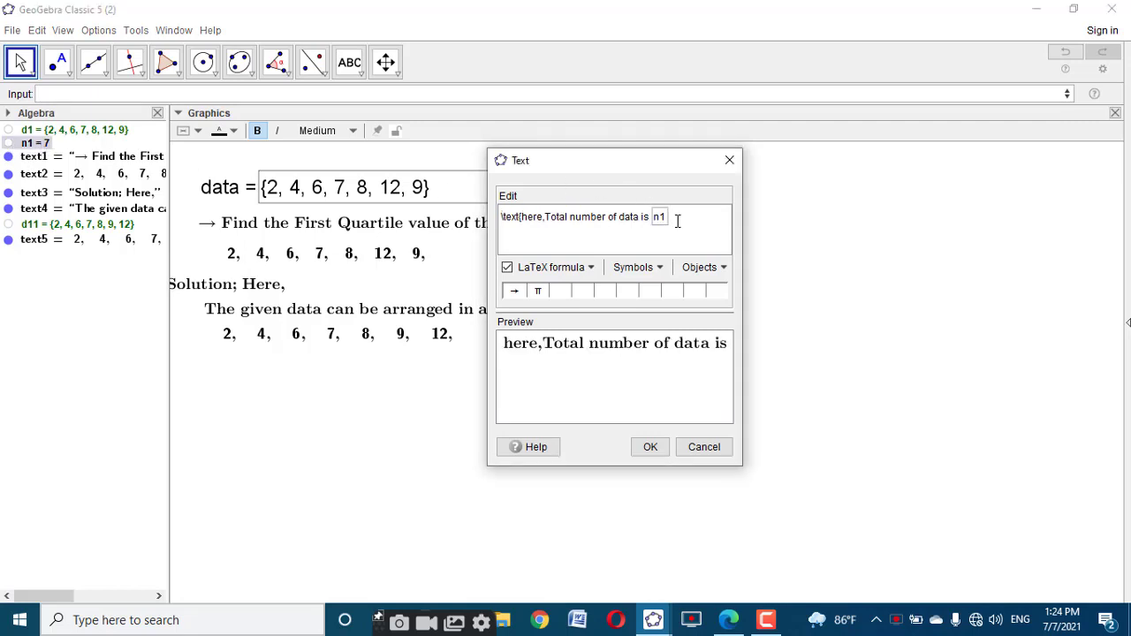
type("i.e. n=")
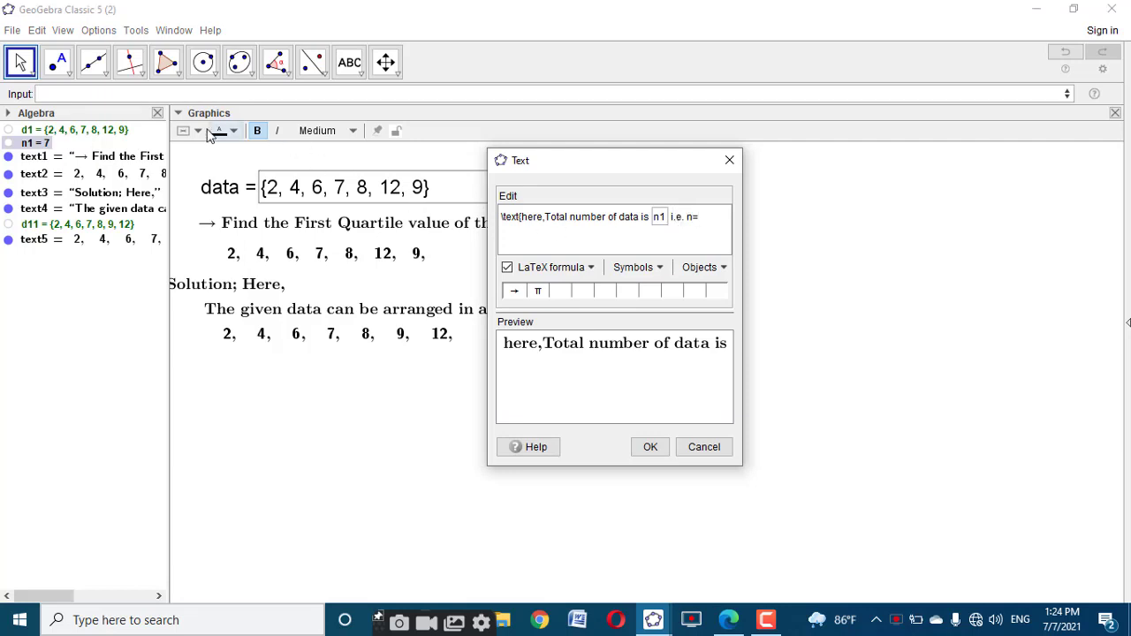
left_click(40, 143)
left_click(650, 447)
left_click_drag(656, 409, 295, 378)
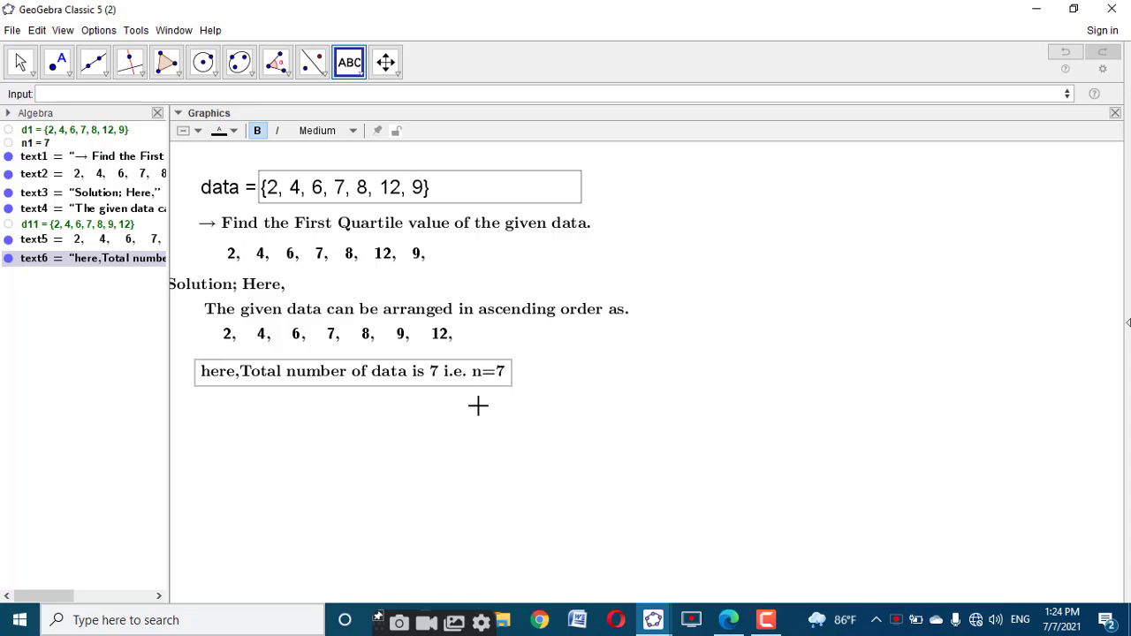
- Check the line following the total number of data in the finished first quartile worksheet, and return to the new file
mouse_move(653, 620)
left_click(513, 522)
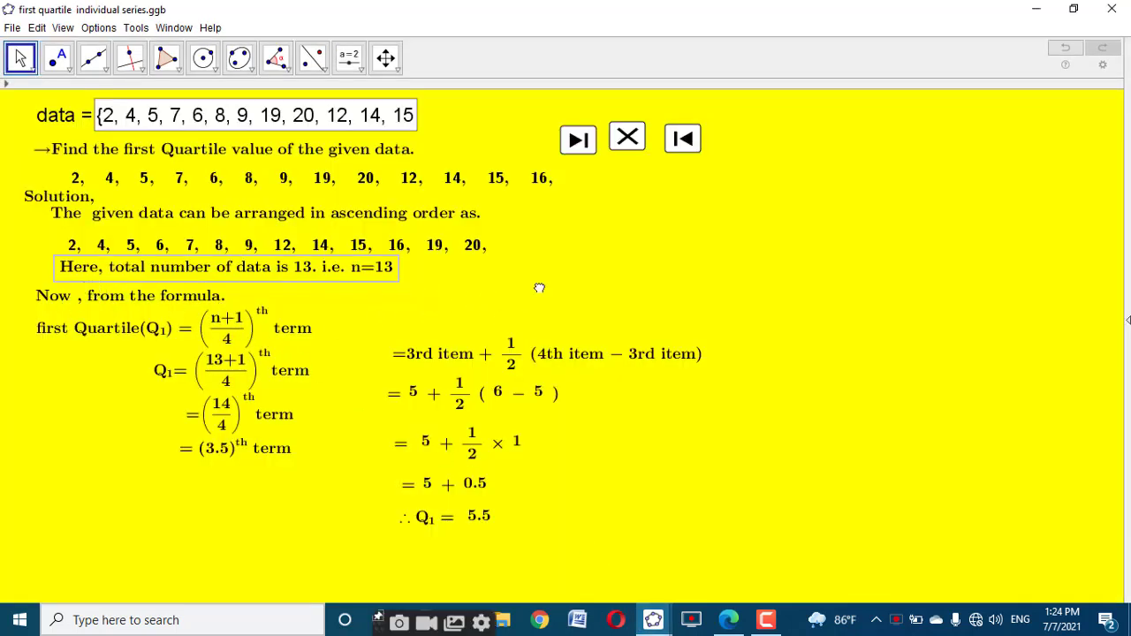
mouse_move(653, 619)
left_click(717, 527)
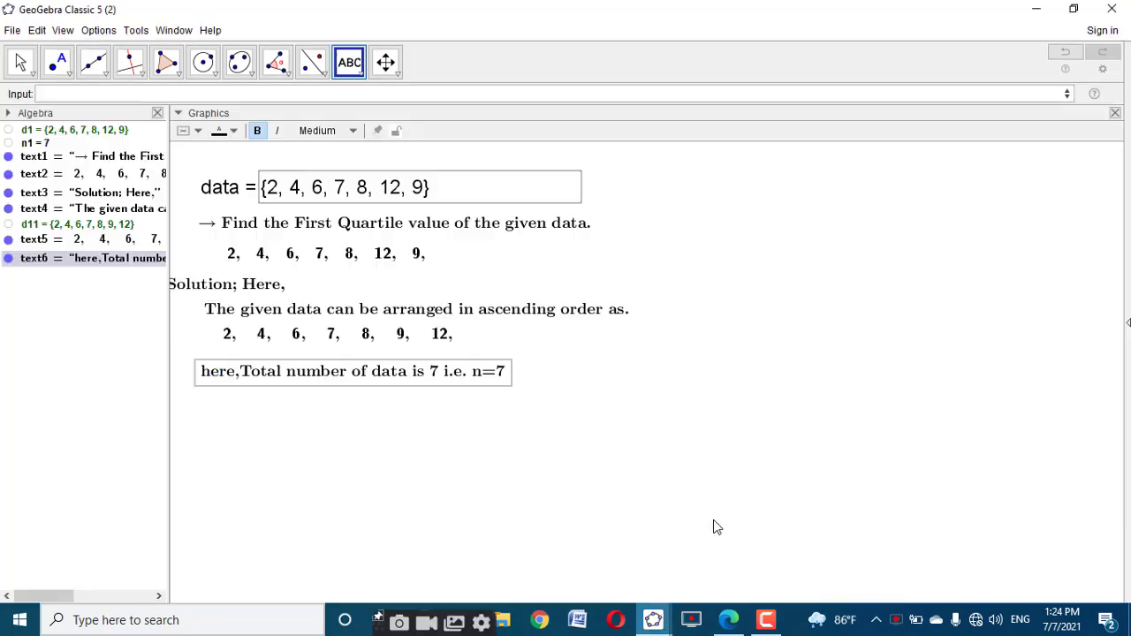
- Add the LaTeX text "Now,We know that" and place it beneath the total number of data sentence
left_click(546, 261)
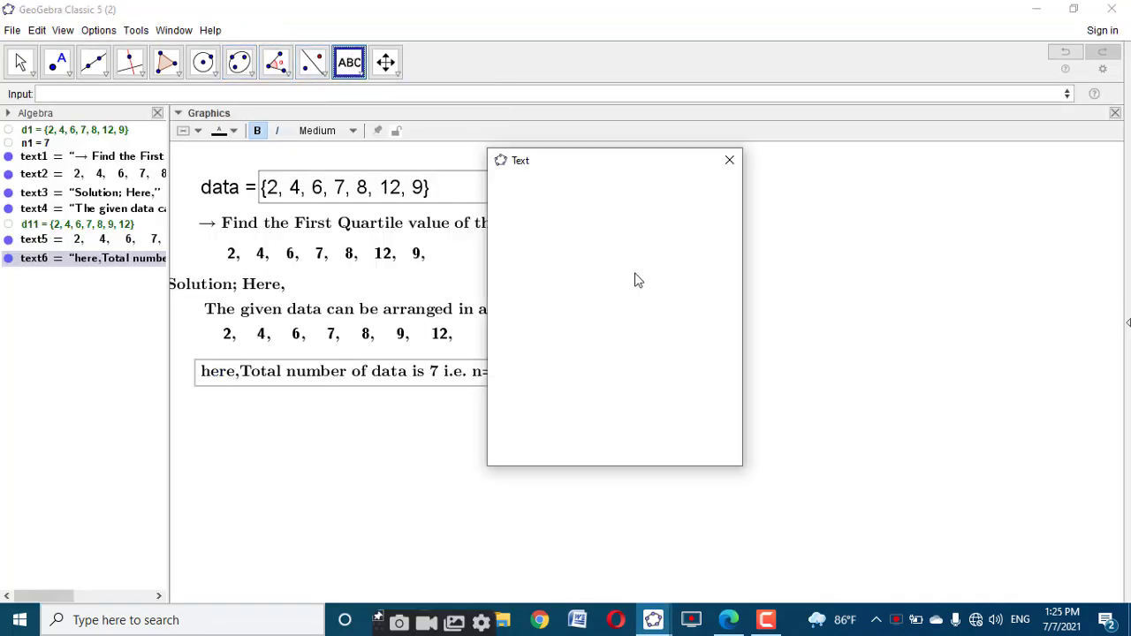
type("\\tex")
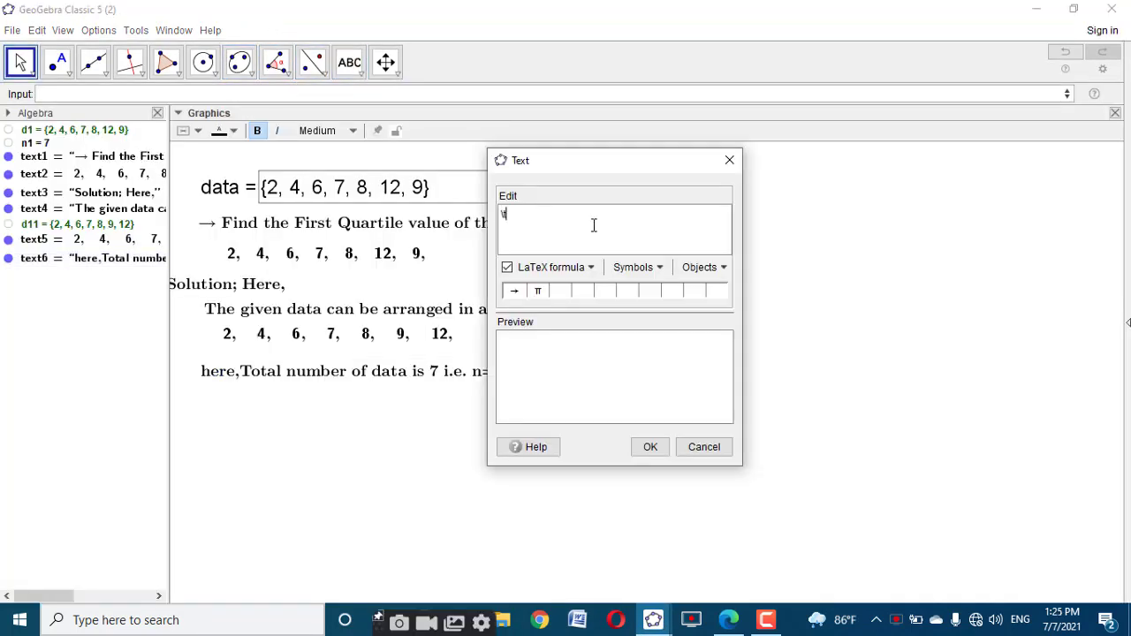
type("t{Now,We kno")
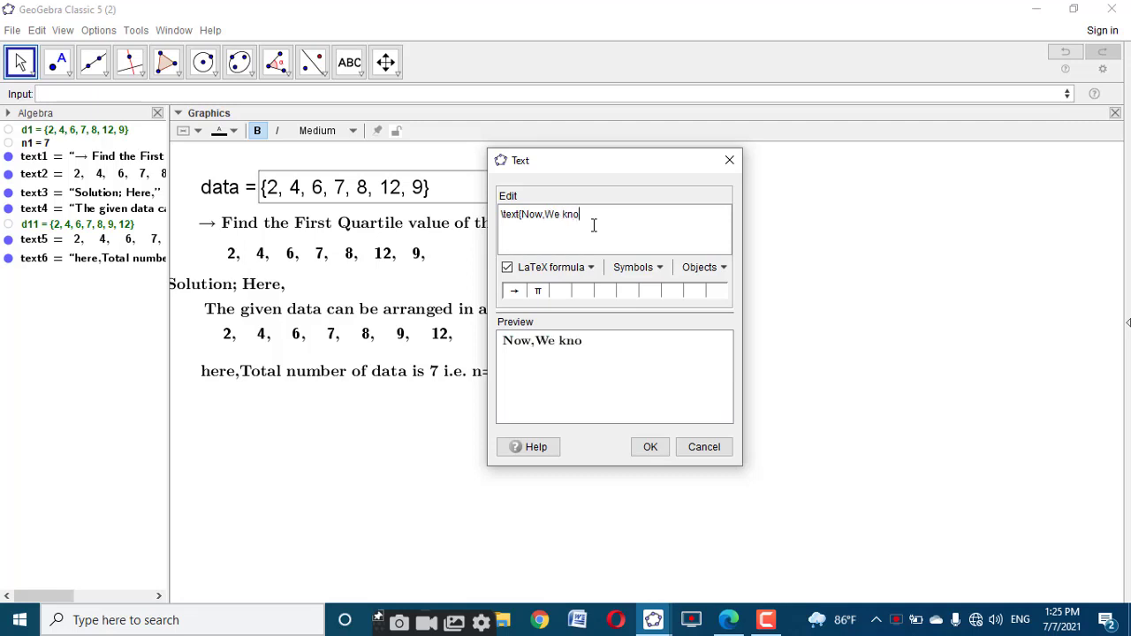
type("w that")
left_click(650, 446)
left_click_drag(711, 294, 291, 407)
- Edit the "Now,We know that" text with a LaTeX line break so that "We know that" sits indented on a second line
right_click(292, 405)
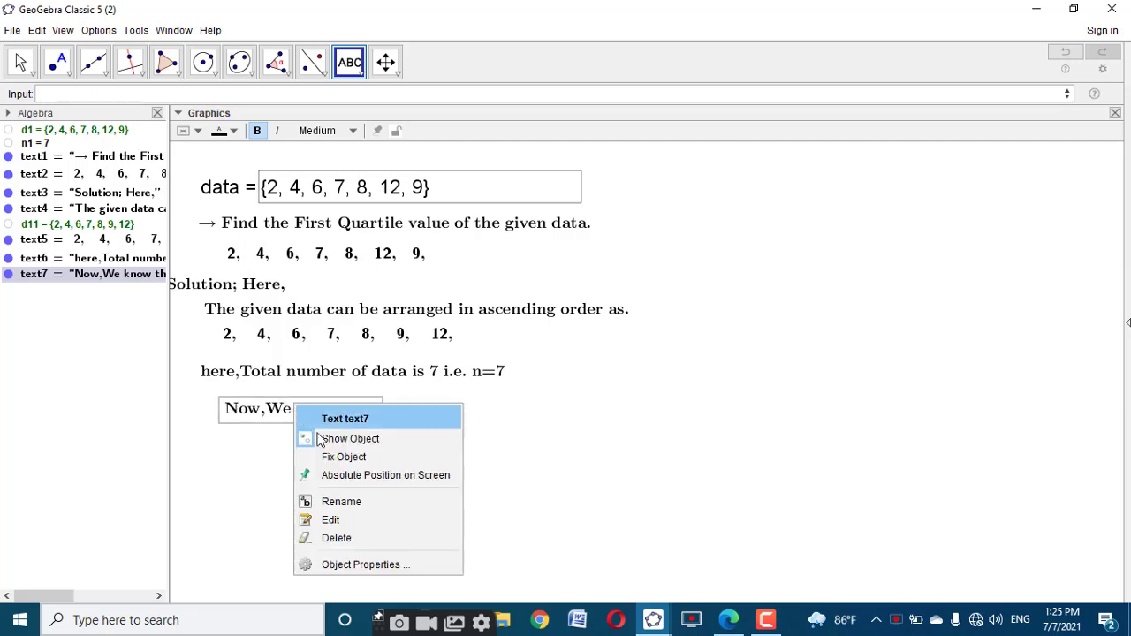
left_click(355, 518)
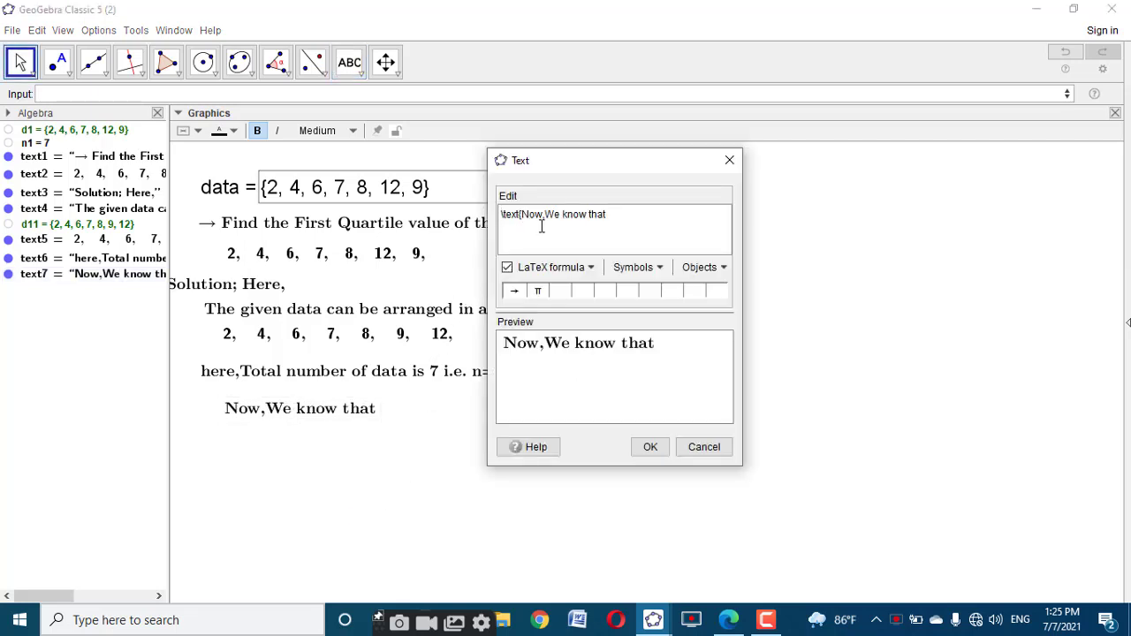
left_click(547, 217)
type("\\\\")
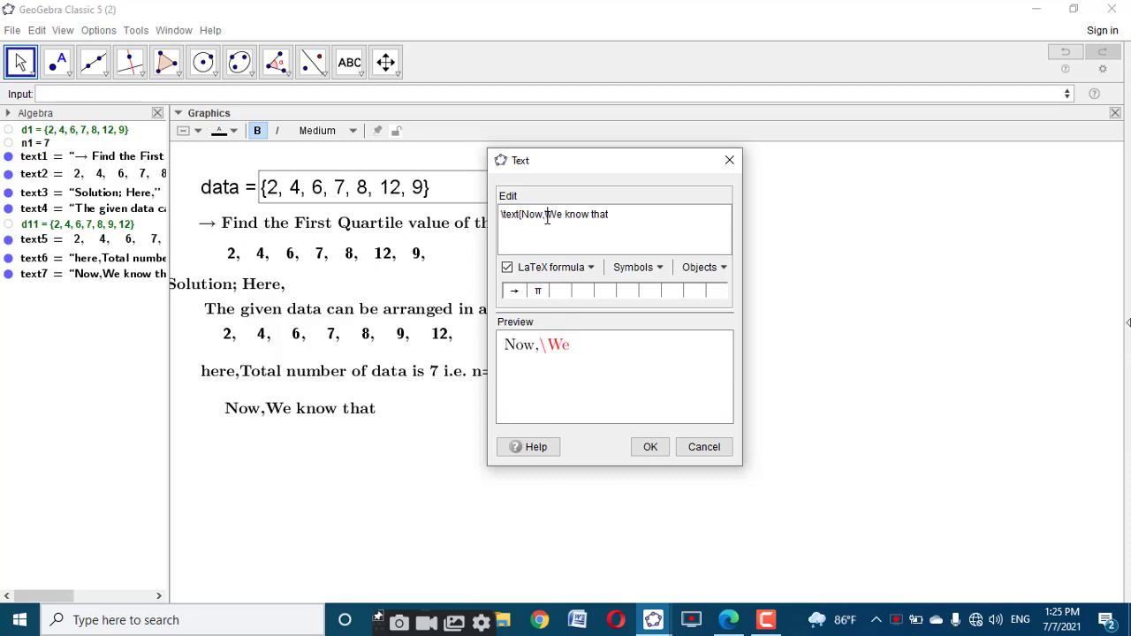
left_click(648, 448)
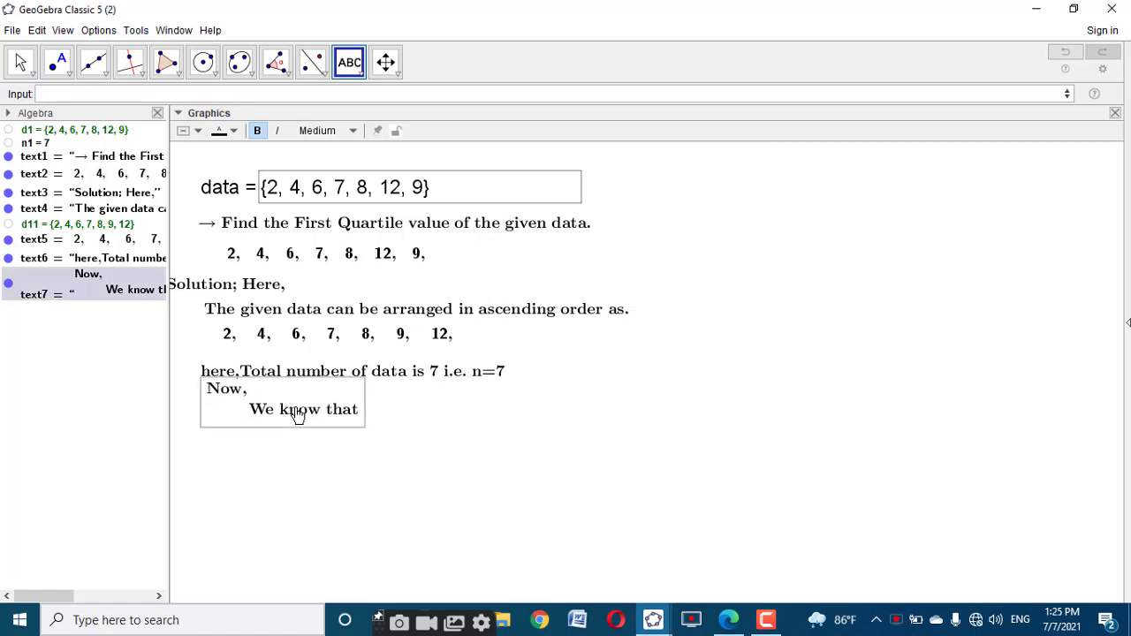
- Add the formula text \text{Q_1 = \left(\frac{n+1}{4}\right)^{th} term in LaTeX and place it beneath "We know that"
left_click(452, 442)
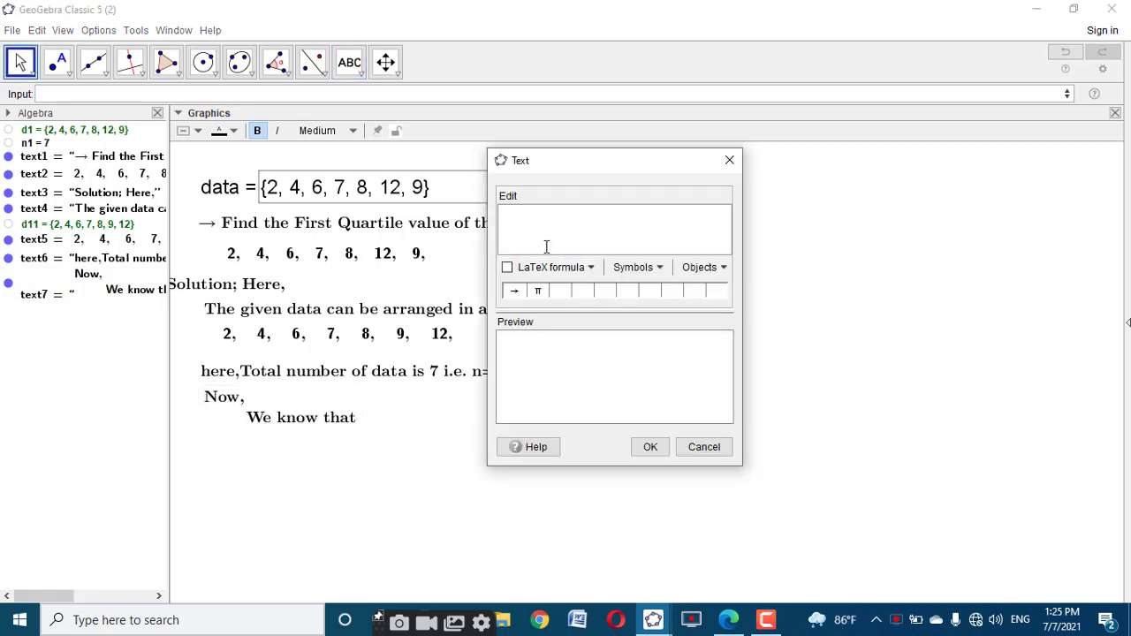
type("\\text{")
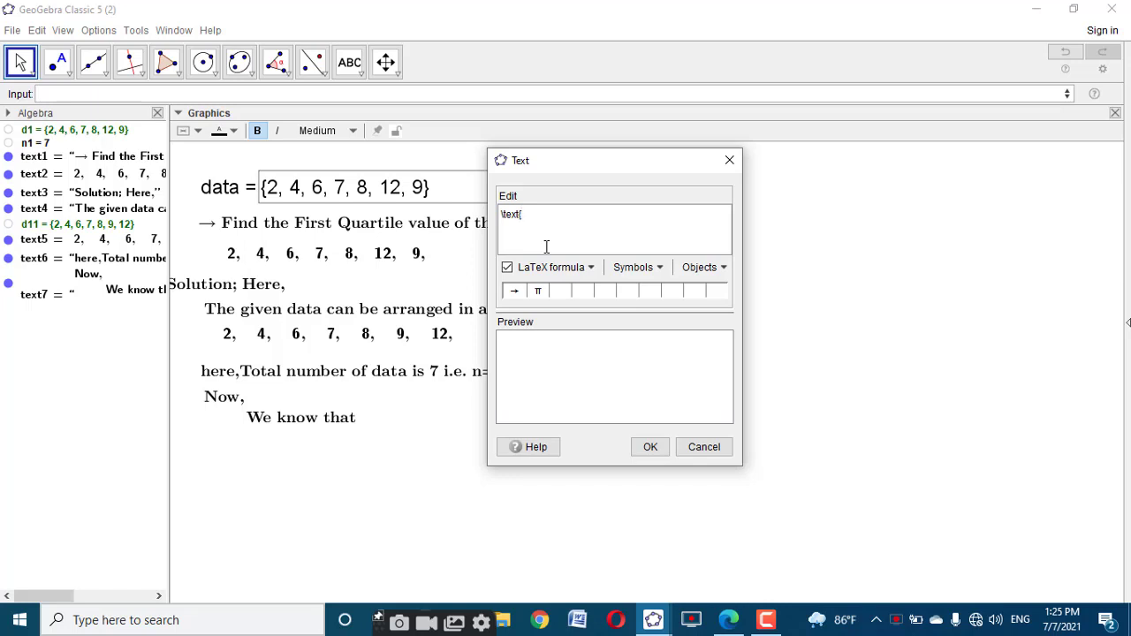
type("Q_1 = \\left(\\frac{n+1}{4}\\r")
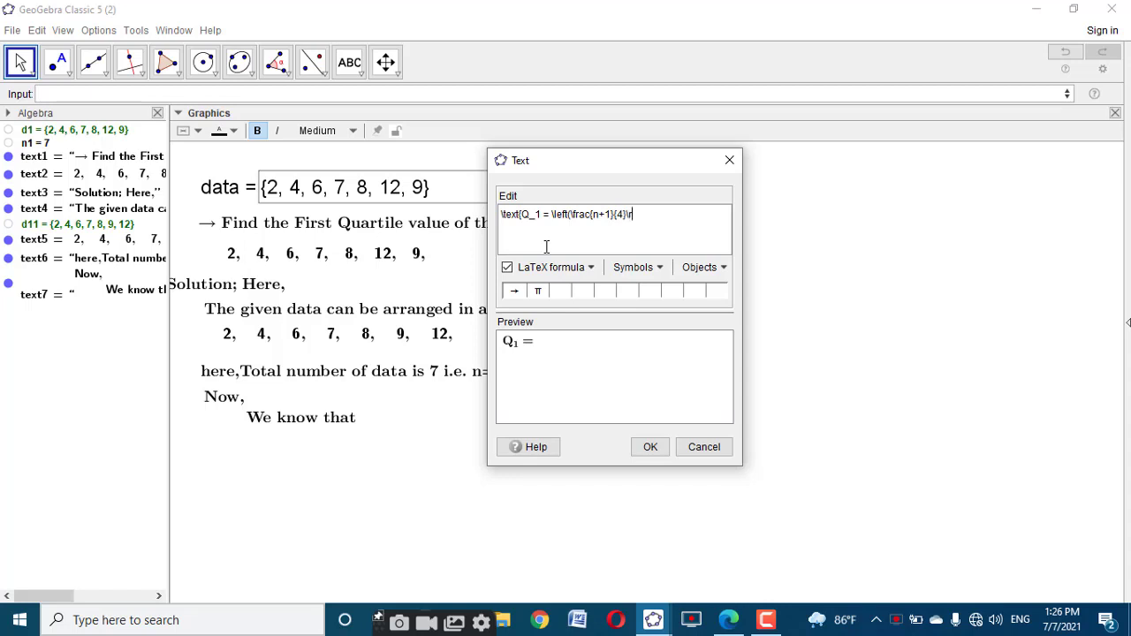
type("ight)")
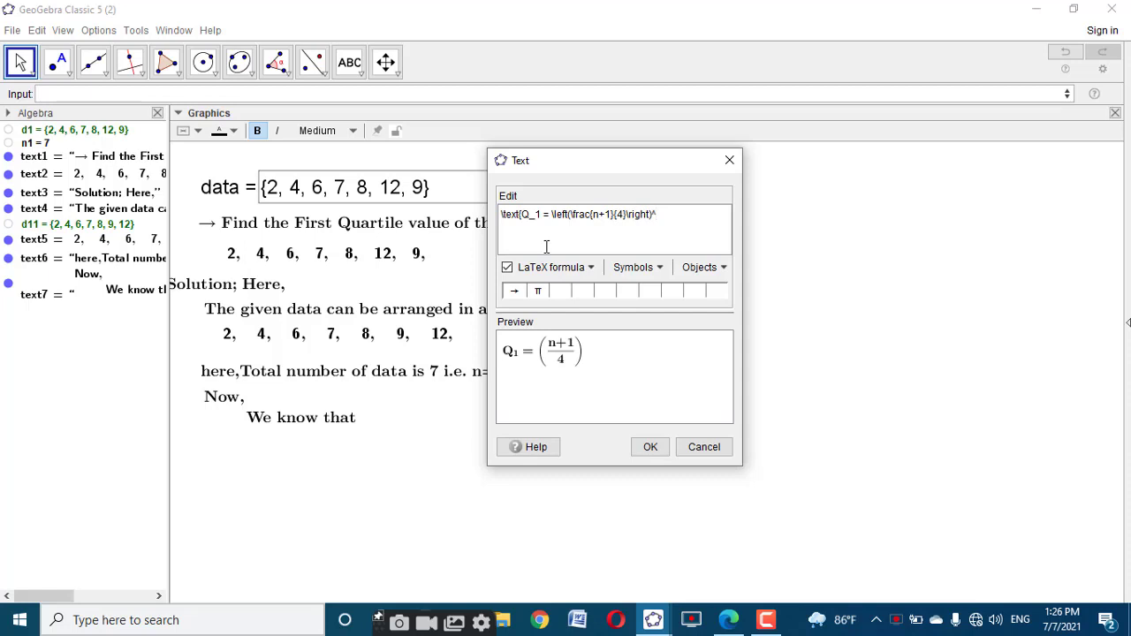
type("^{t")
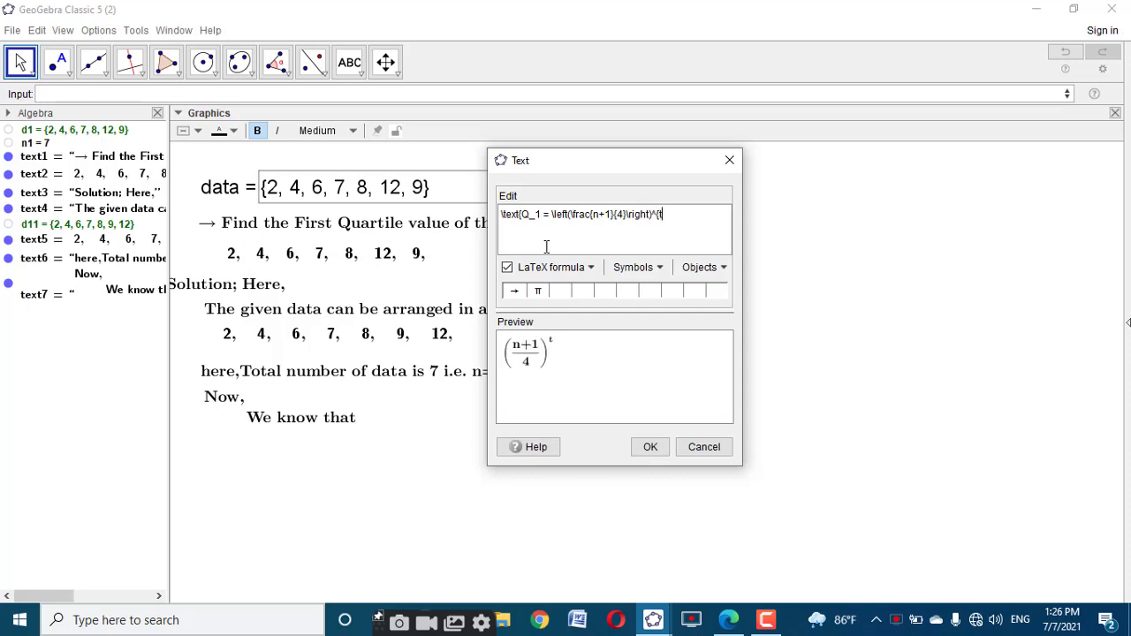
type("h} ")
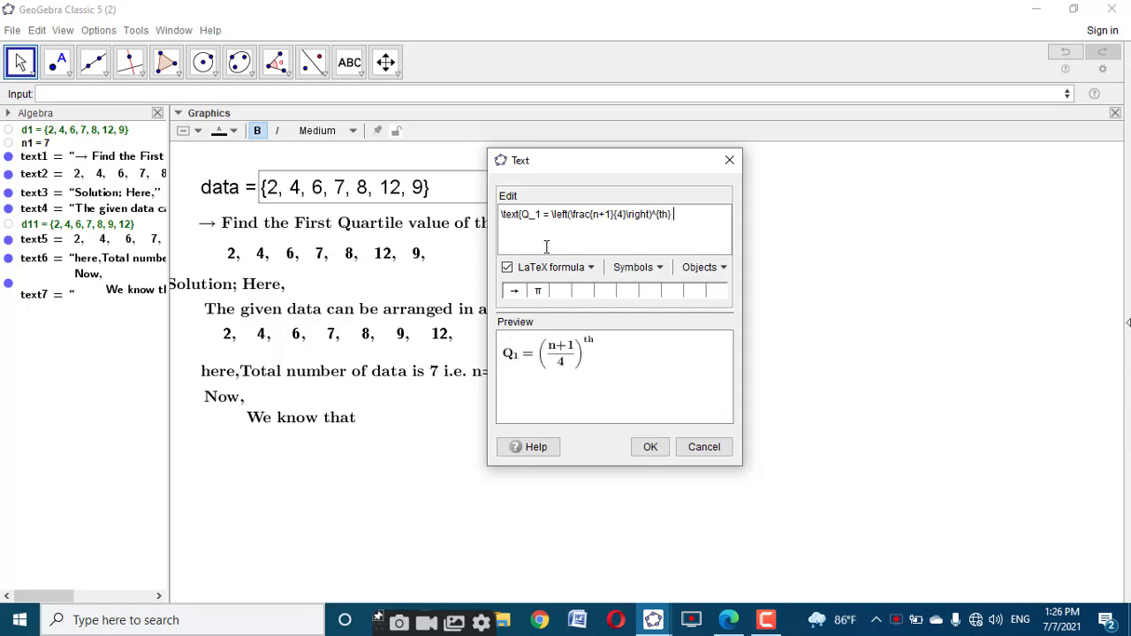
type("term")
left_click(644, 440)
left_click_drag(577, 478, 402, 460)
- Add the LaTeX text \text{= \left(\frac{n1+1}{4}\right)^{th} term, with n1 linked to the number, and place it beneath the Q1 formula
left_click(608, 380)
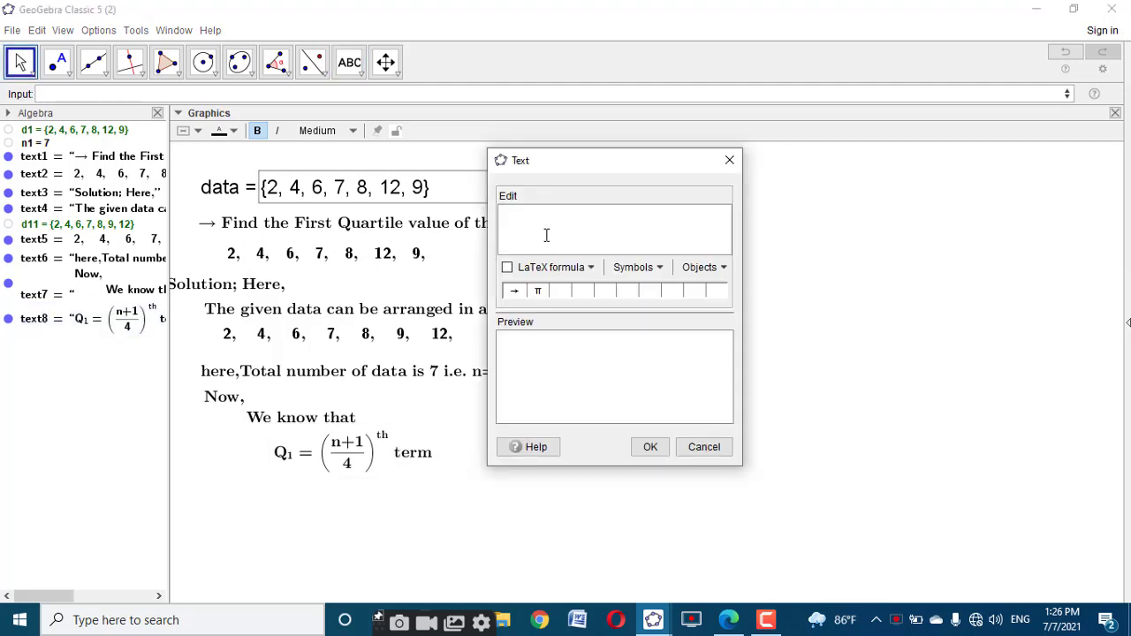
type("\\text{= \\left(\\frac{")
left_click(40, 148)
left_click(605, 220)
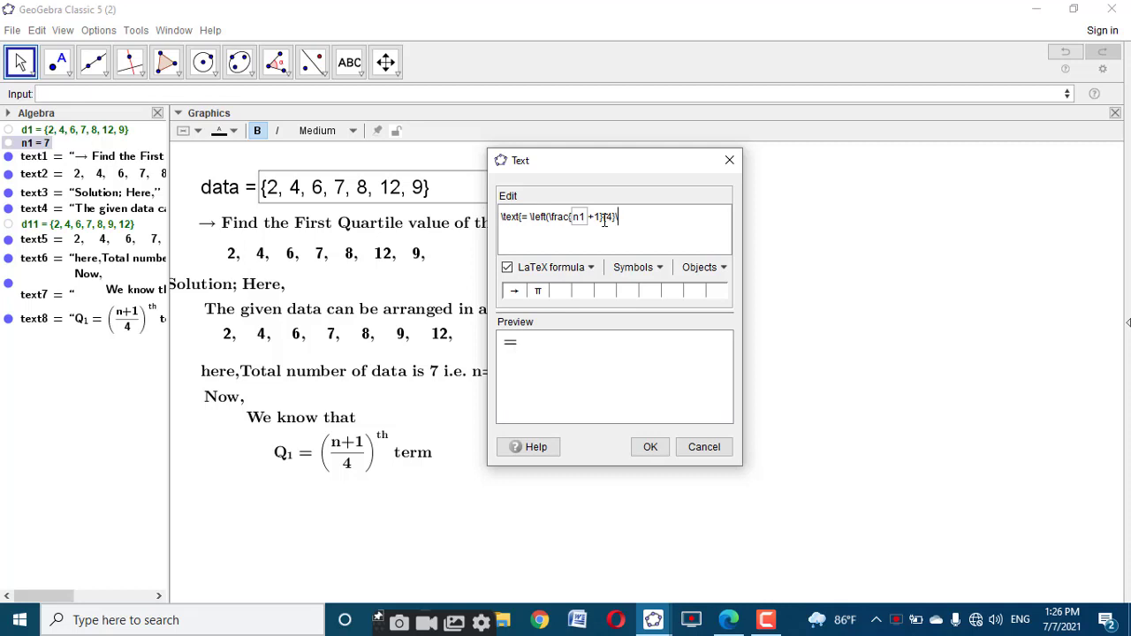
type("ight)")
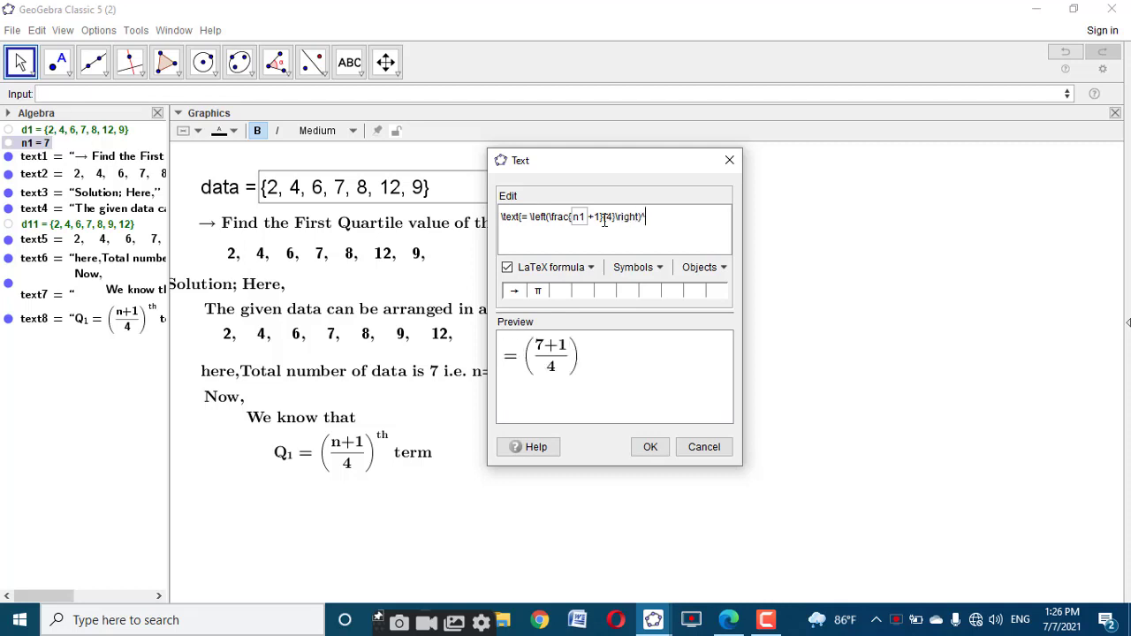
type("^{th")
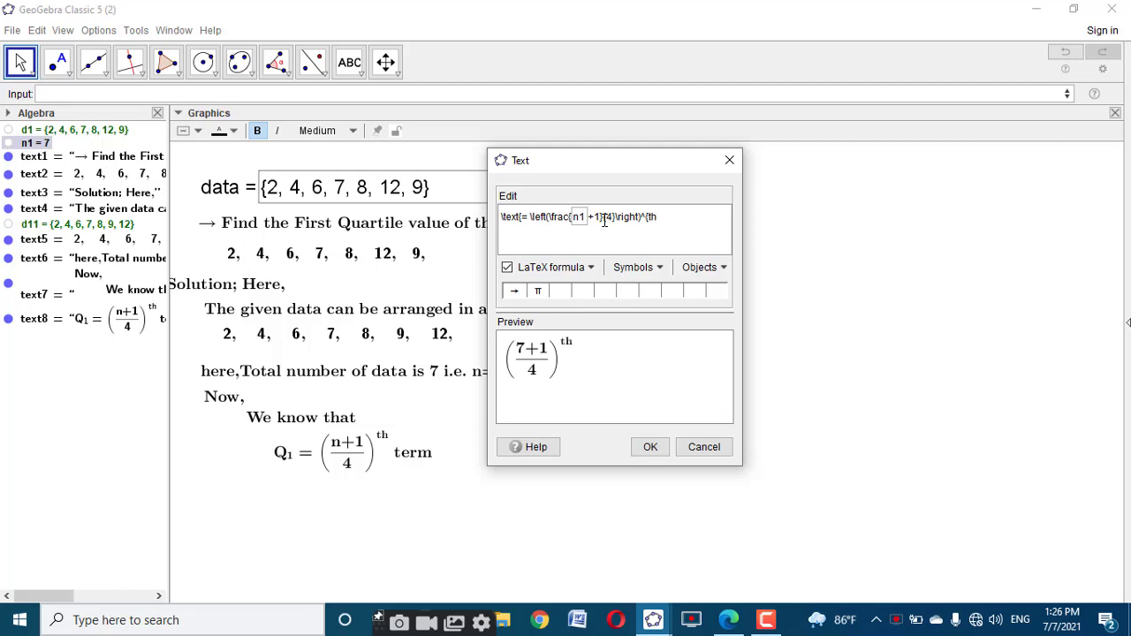
type("} term")
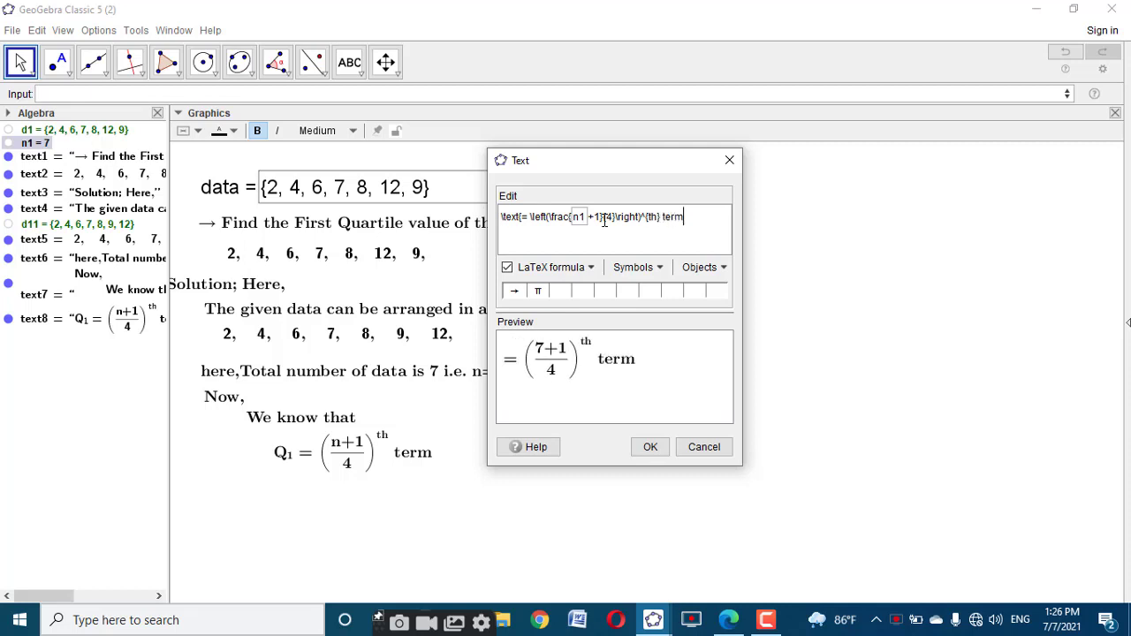
left_click(648, 446)
left_click_drag(675, 417, 362, 517)
- Close the empty text dialog and create a number defined as n1+1
left_click(536, 457)
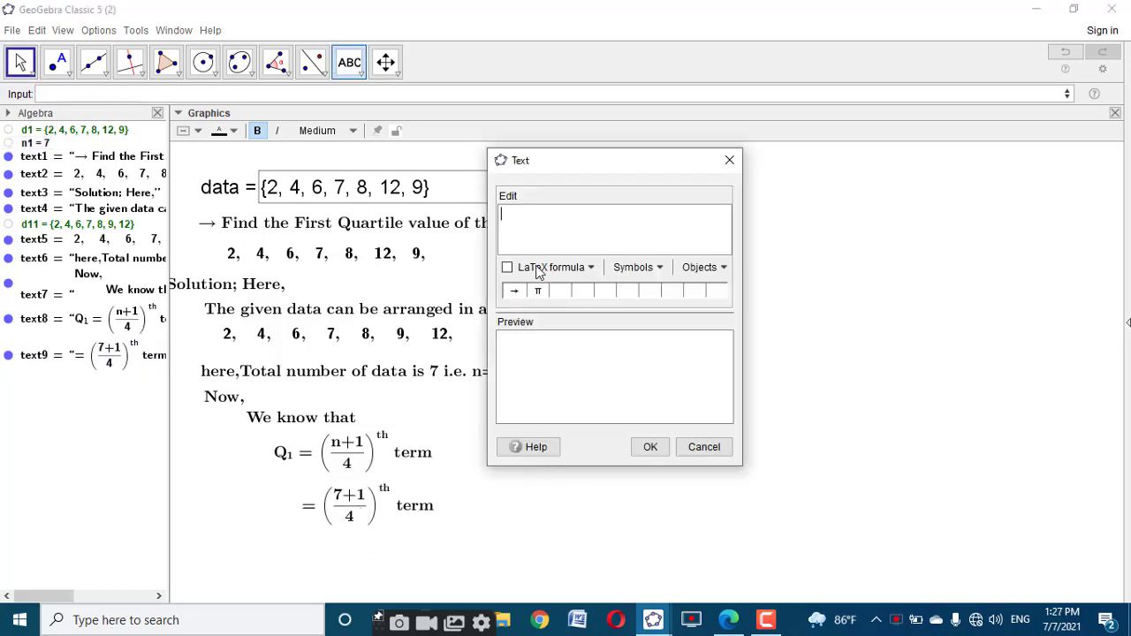
left_click(728, 164)
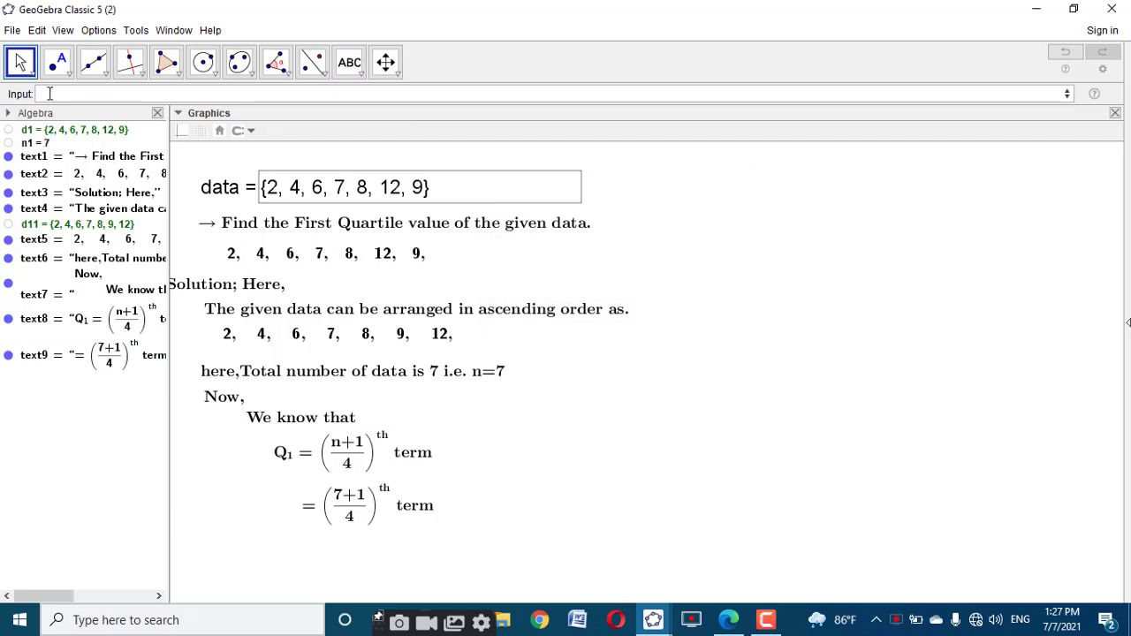
left_click(51, 93)
type("n1")
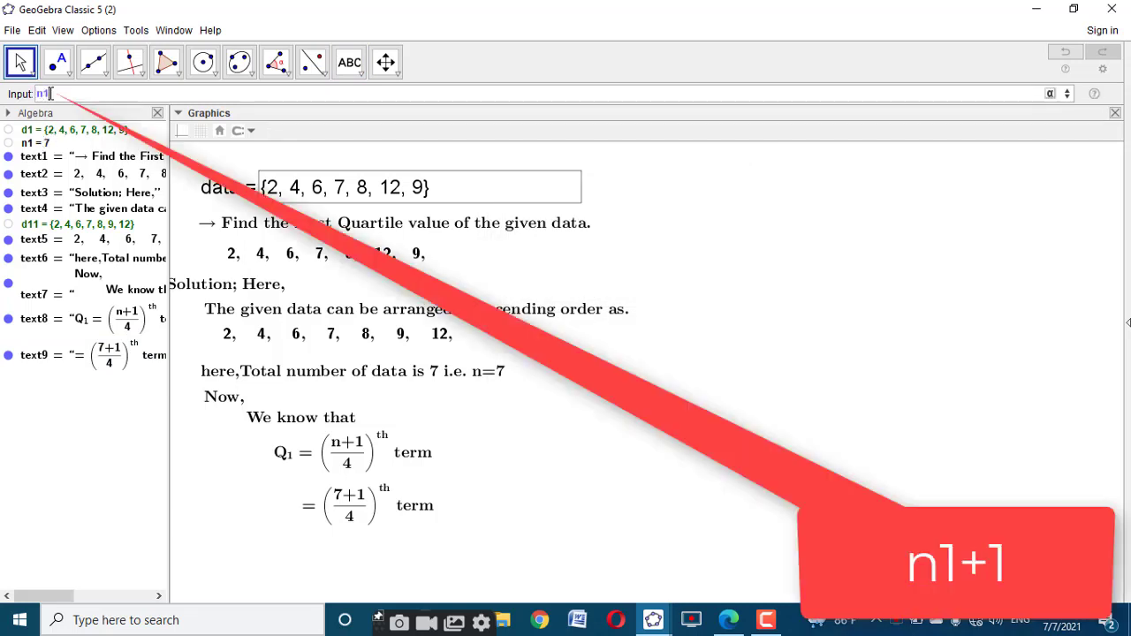
type("+1")
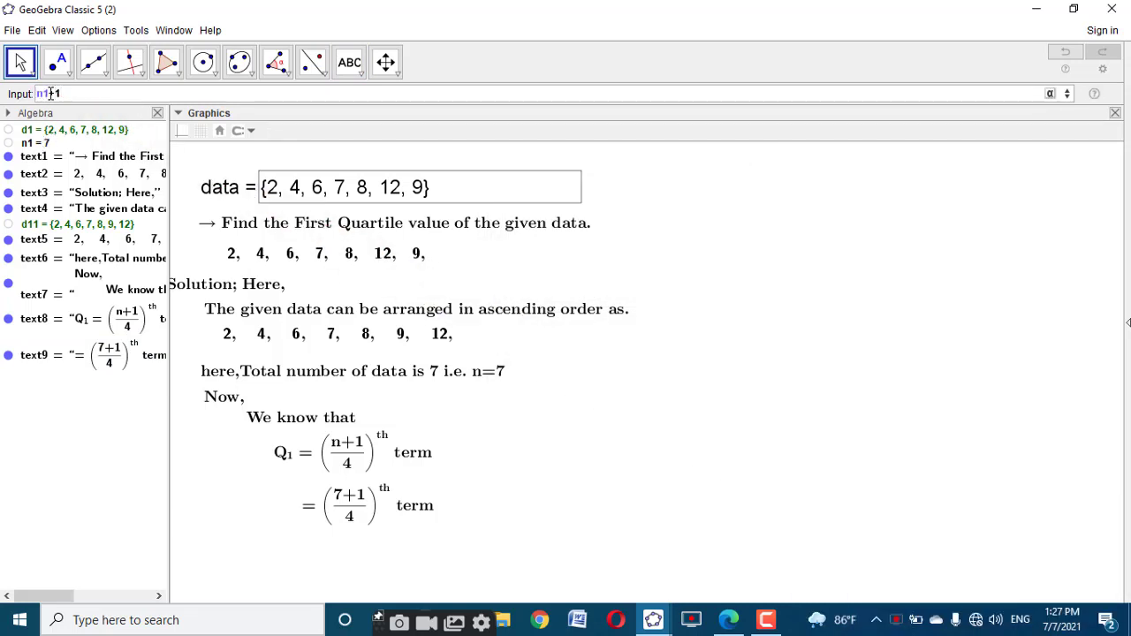
key("Return")
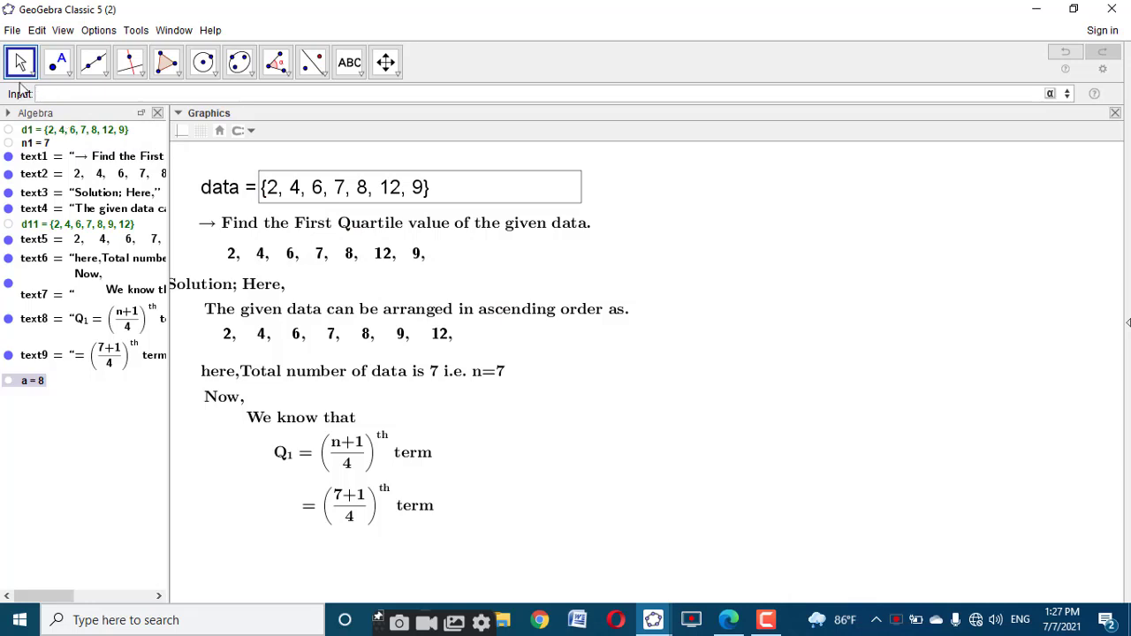
- Rename the number defined as n1+1 to n11
right_click(39, 385)
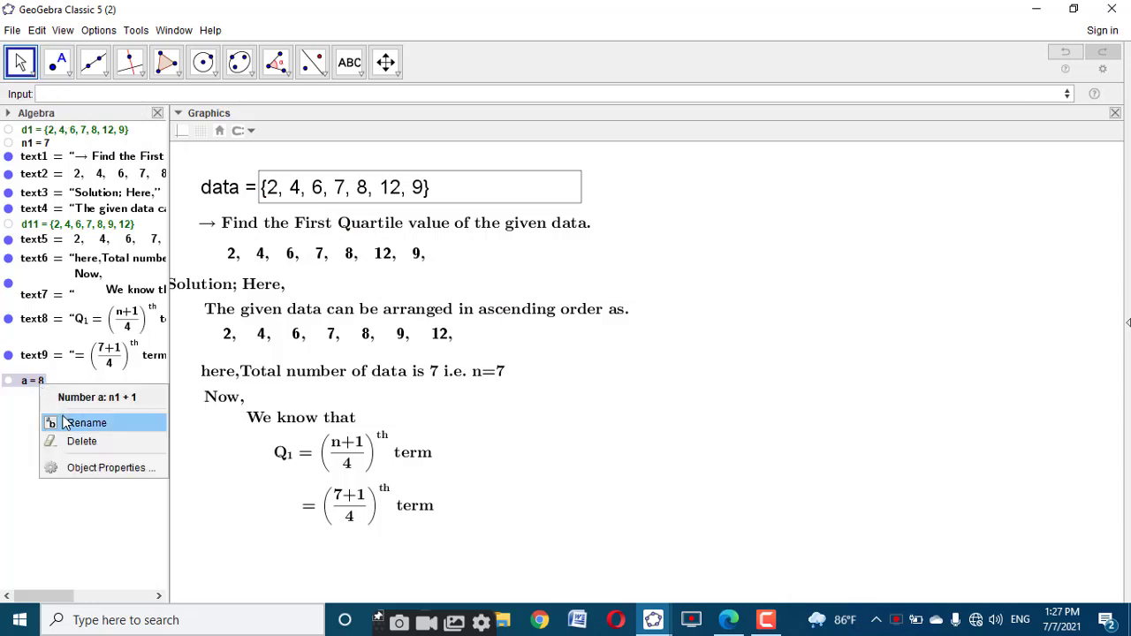
left_click(66, 422)
type("n")
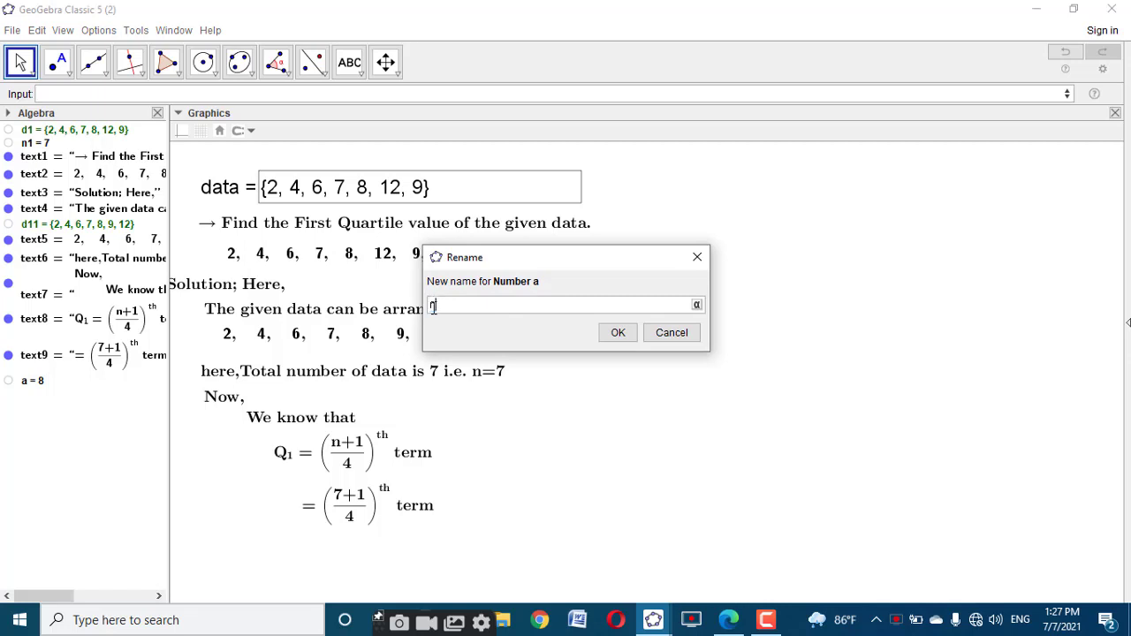
type("11")
left_click(619, 334)
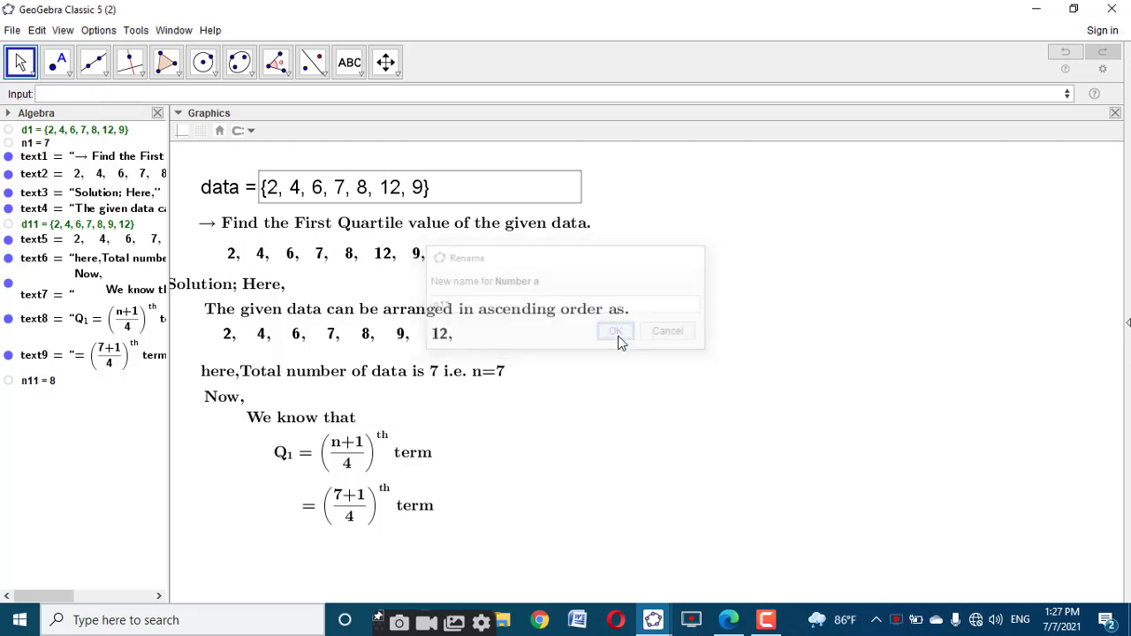
- Create a number defined as n11/4 and rename it n111
left_click(76, 95)
type("n")
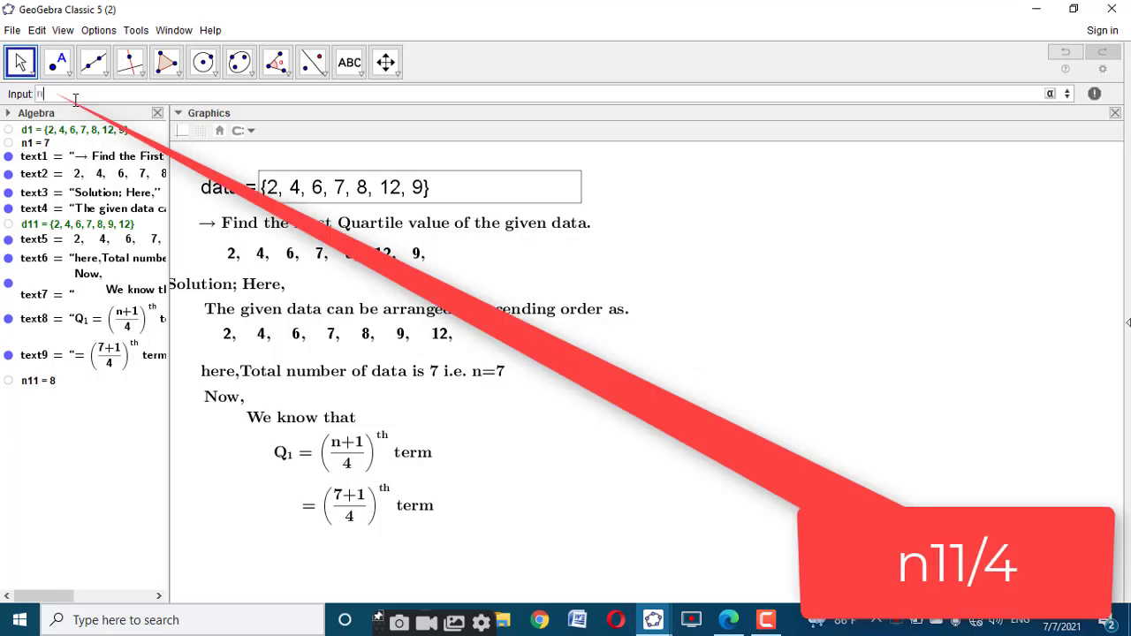
type("11/4")
key("Return")
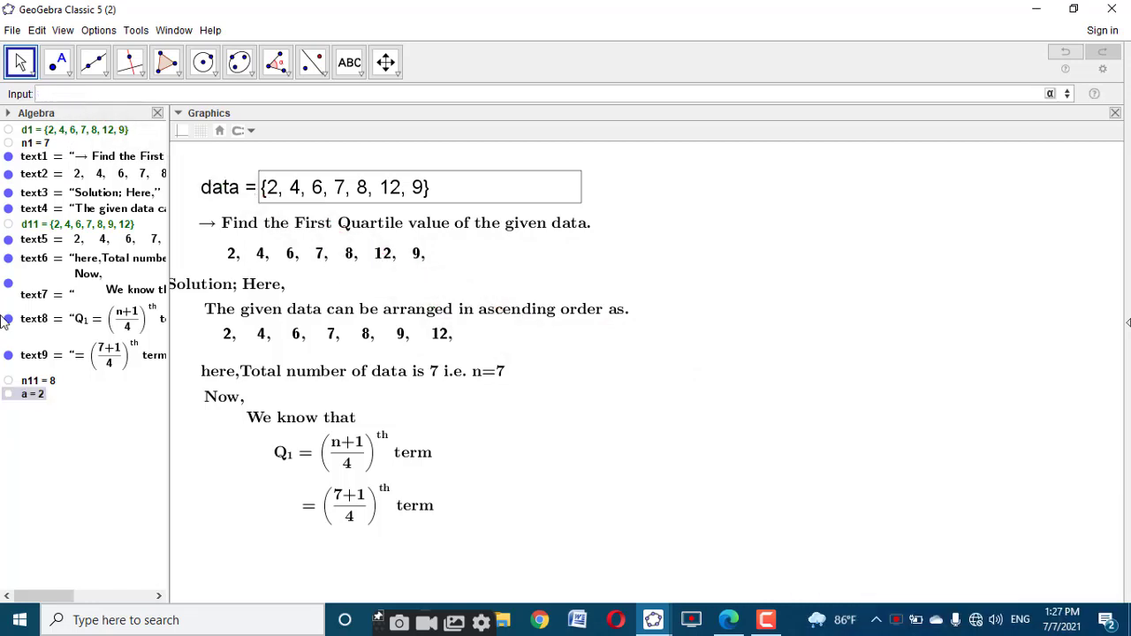
right_click(36, 394)
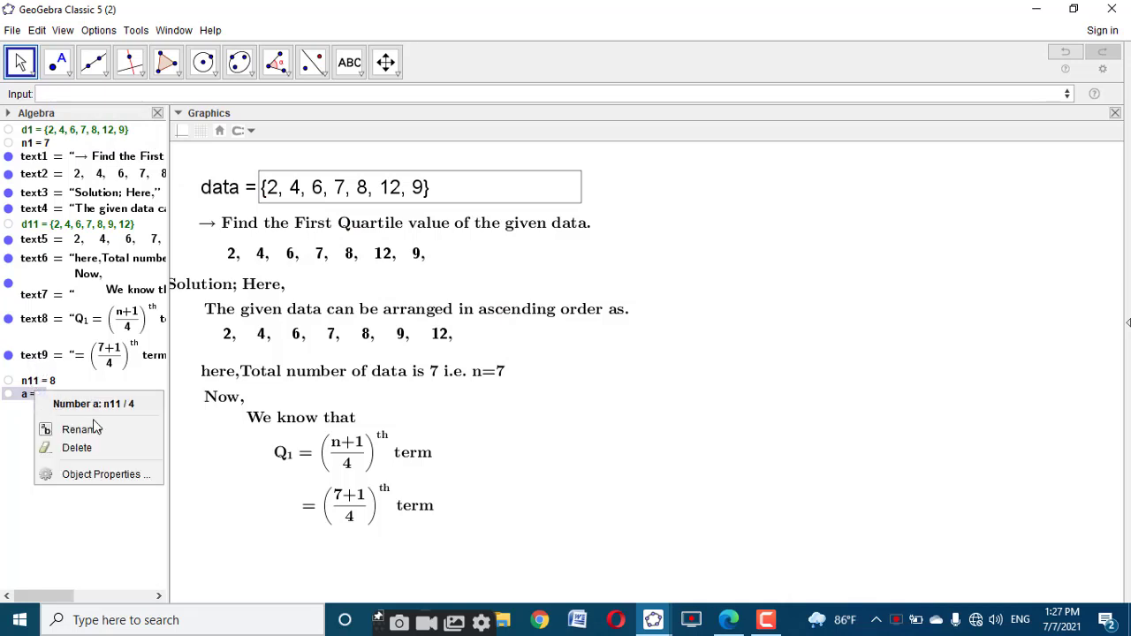
left_click(79, 430)
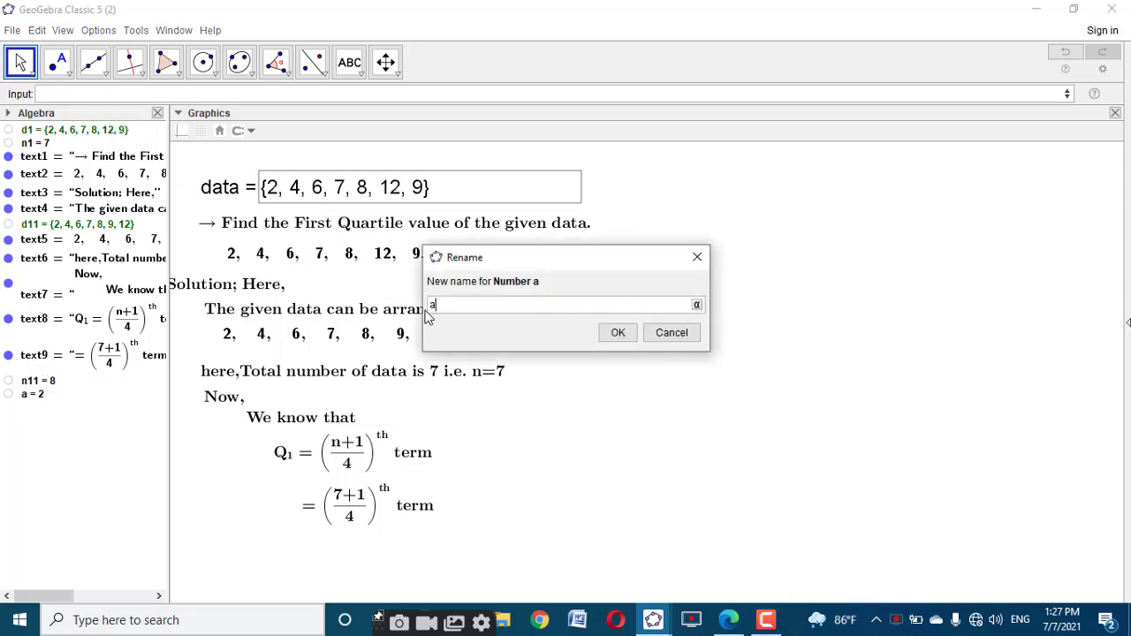
type("n111")
left_click(616, 333)
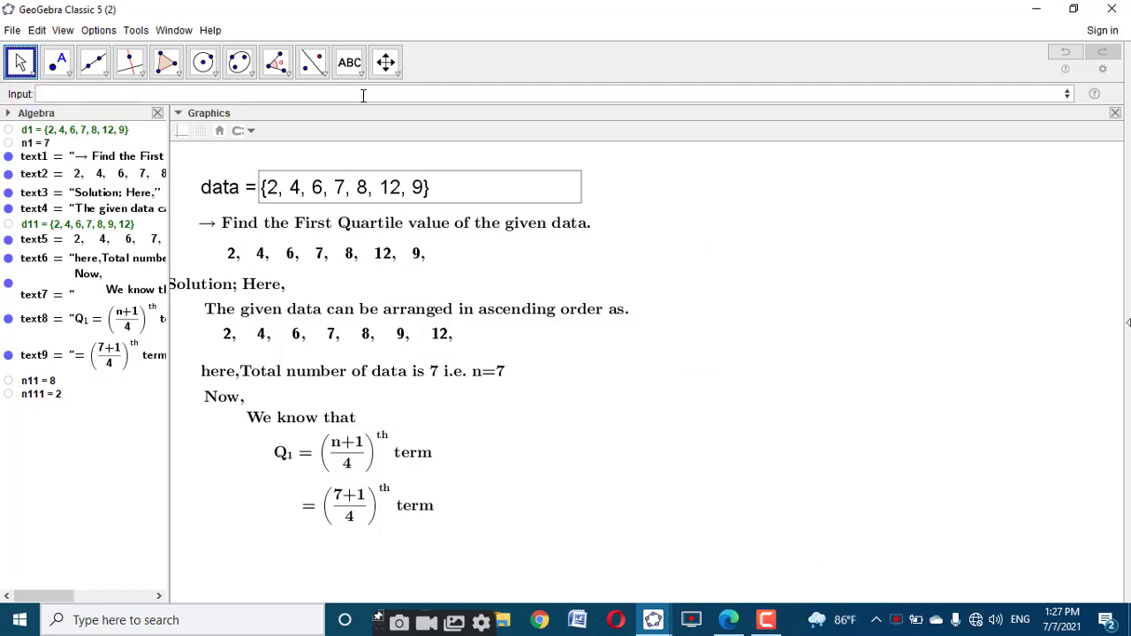
- Add the LaTeX text \text{=\left(\frac{n11}{4}\right)^{th} term, with n11 linked to the number, and place it beneath the (7+1)/4 line
left_click(349, 62)
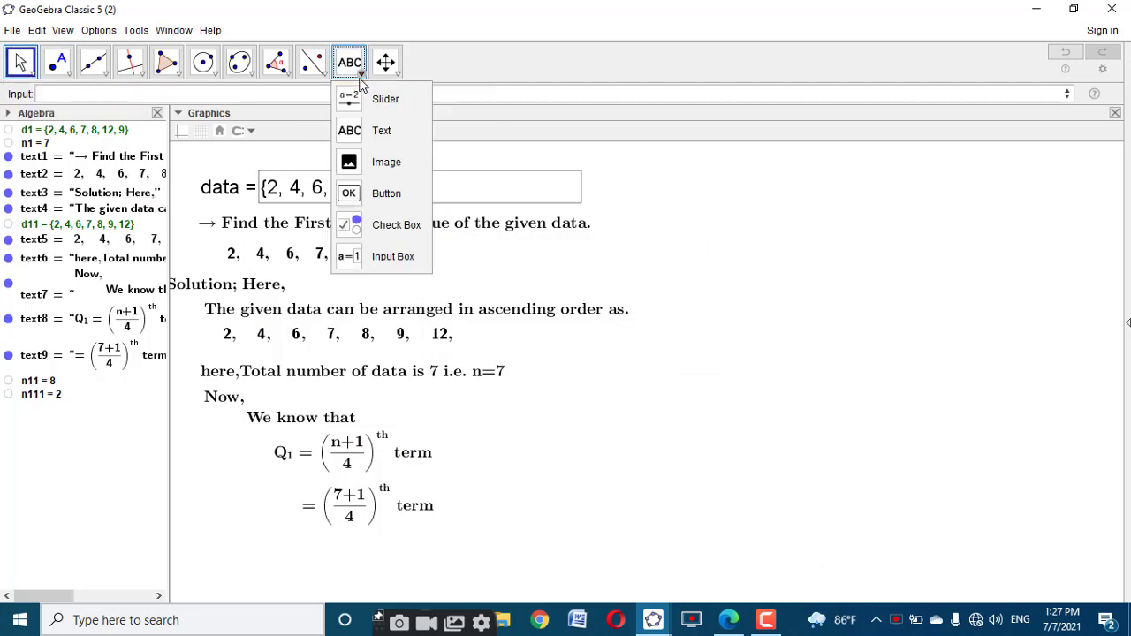
left_click(371, 131)
left_click(518, 320)
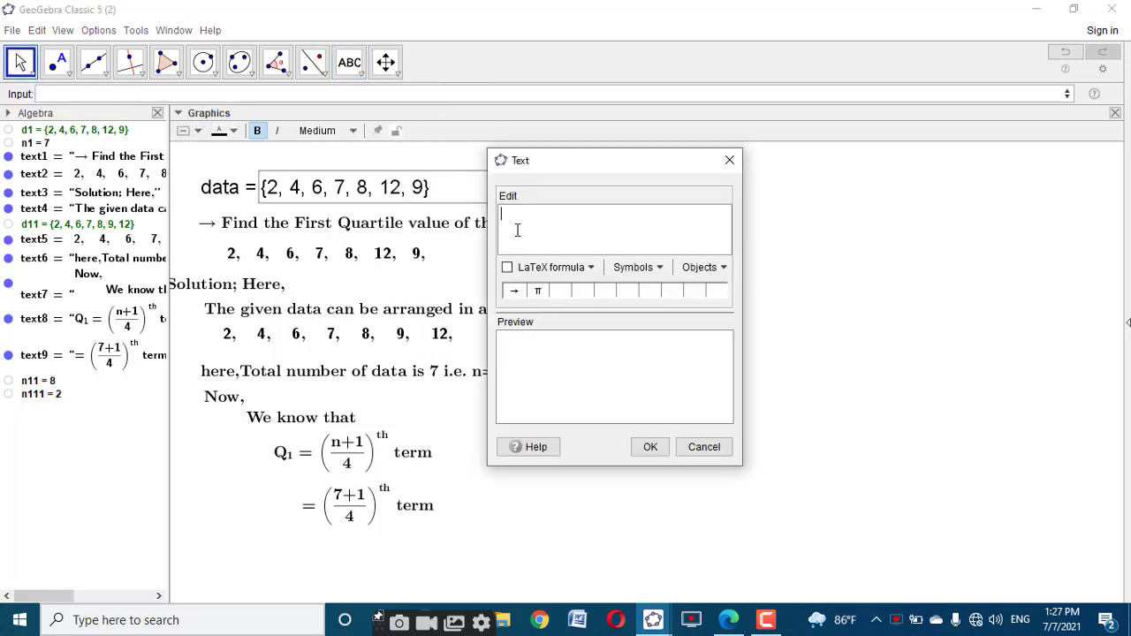
type("\\")
type("text")
type("(\\left")
type("(\\fra")
type("c{")
left_click(46, 382)
left_click(599, 228)
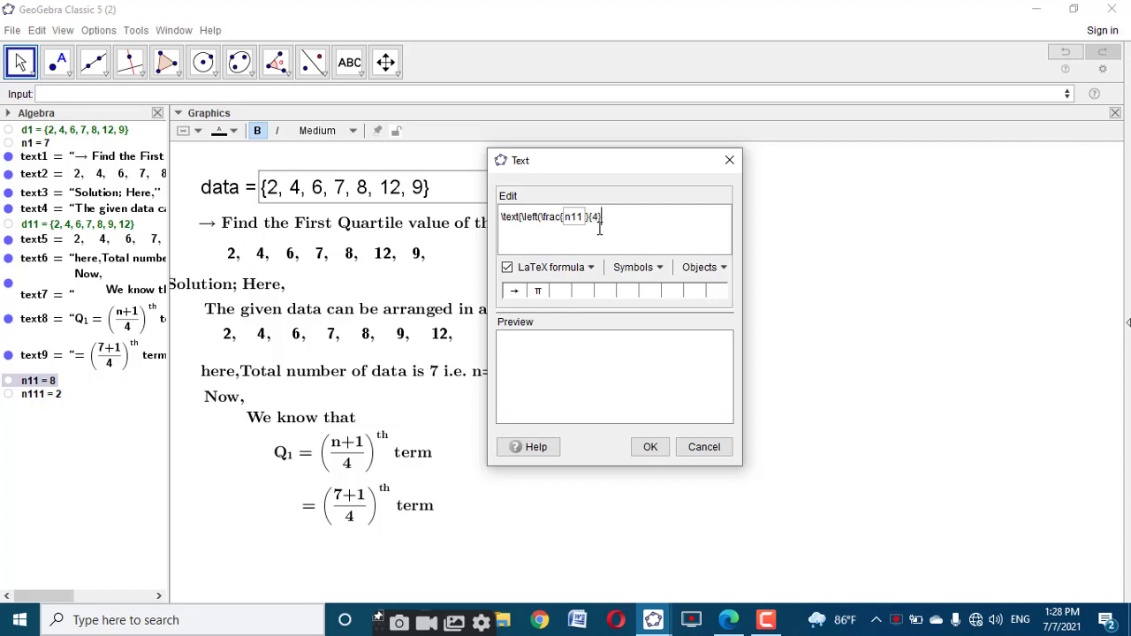
type("}{4}\right)^{th} term")
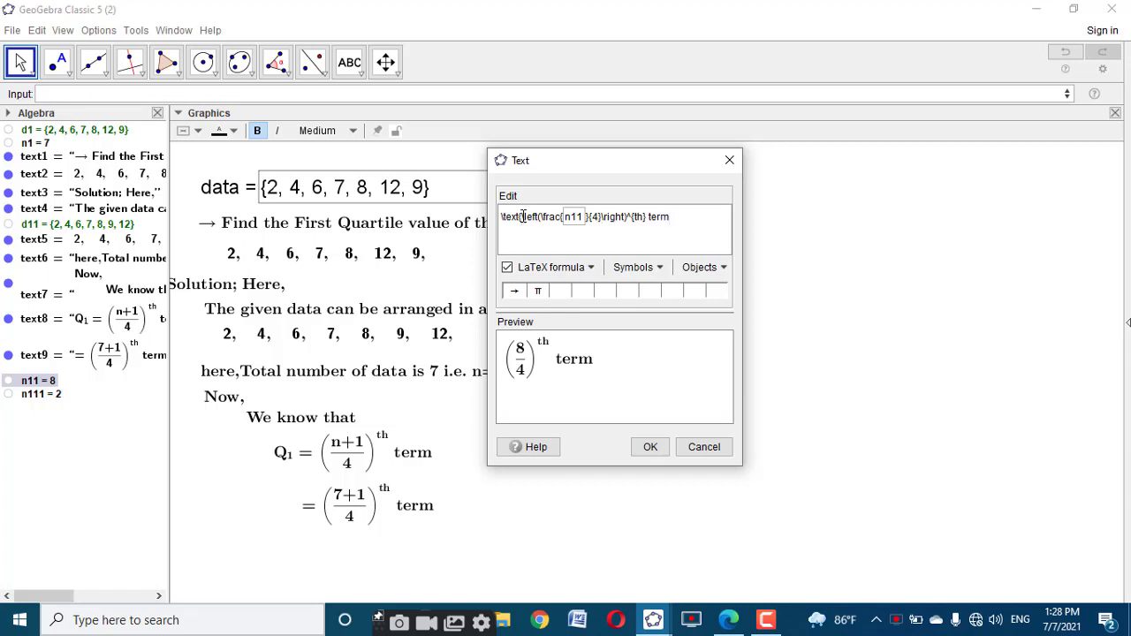
left_click(523, 216)
type("=")
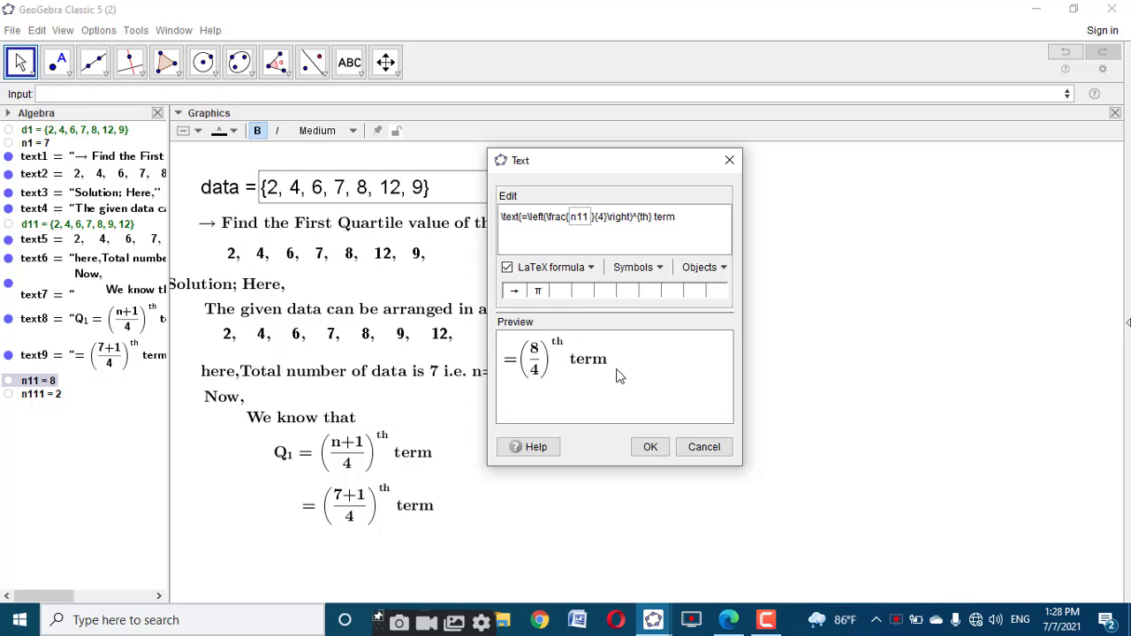
left_click(646, 445)
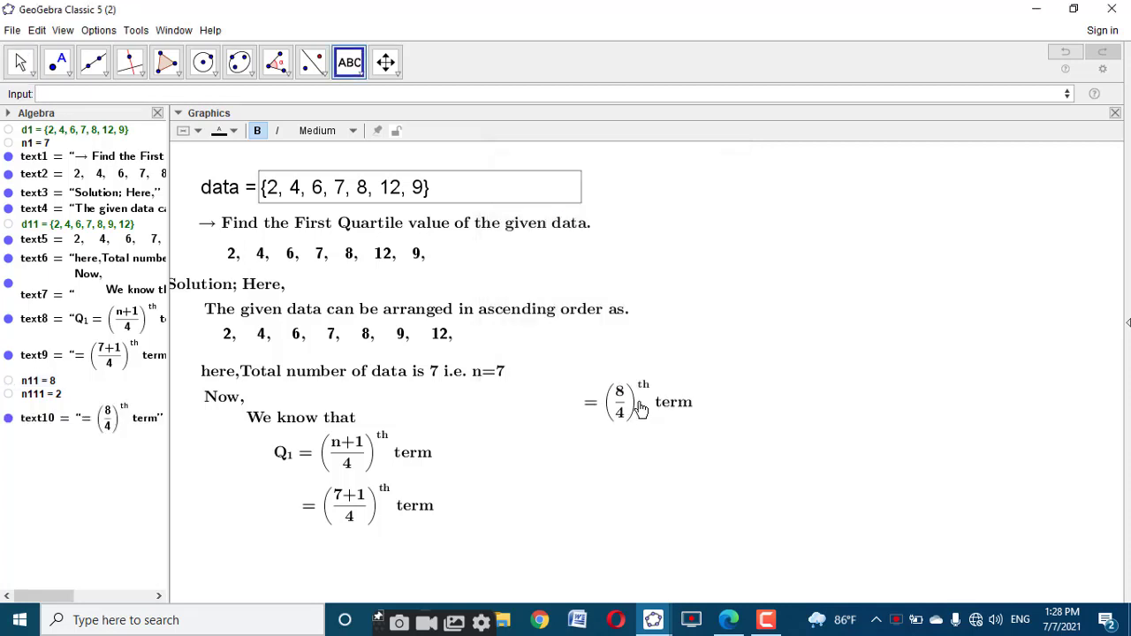
left_click_drag(639, 412, 355, 565)
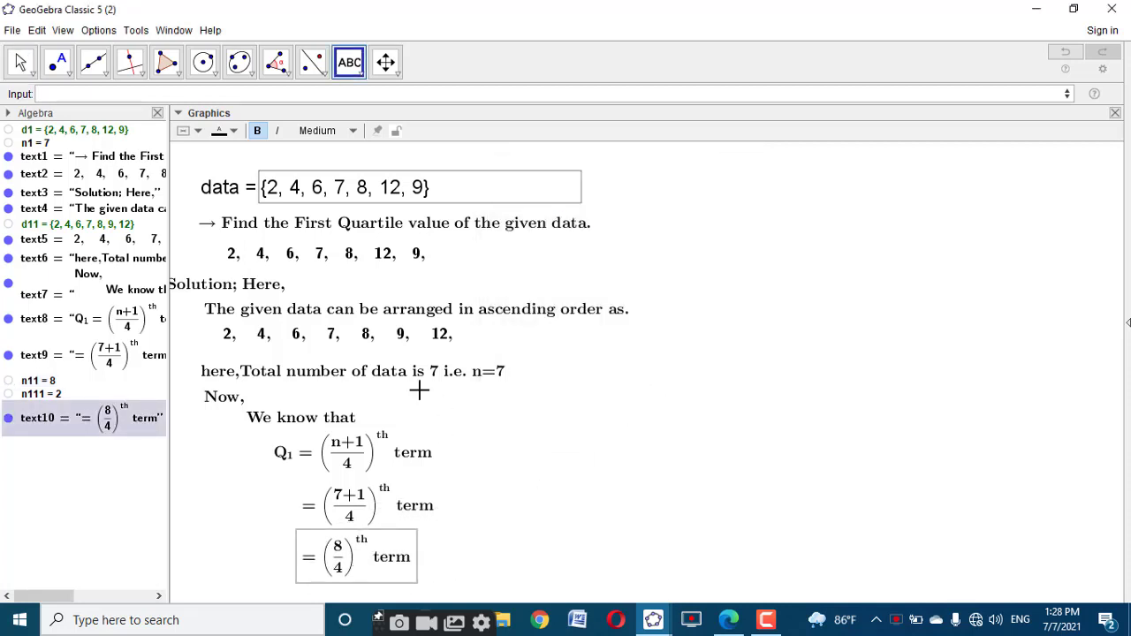
key("Escape")
- Move the data input box up and to the right, clear of the question text
left_click(243, 188)
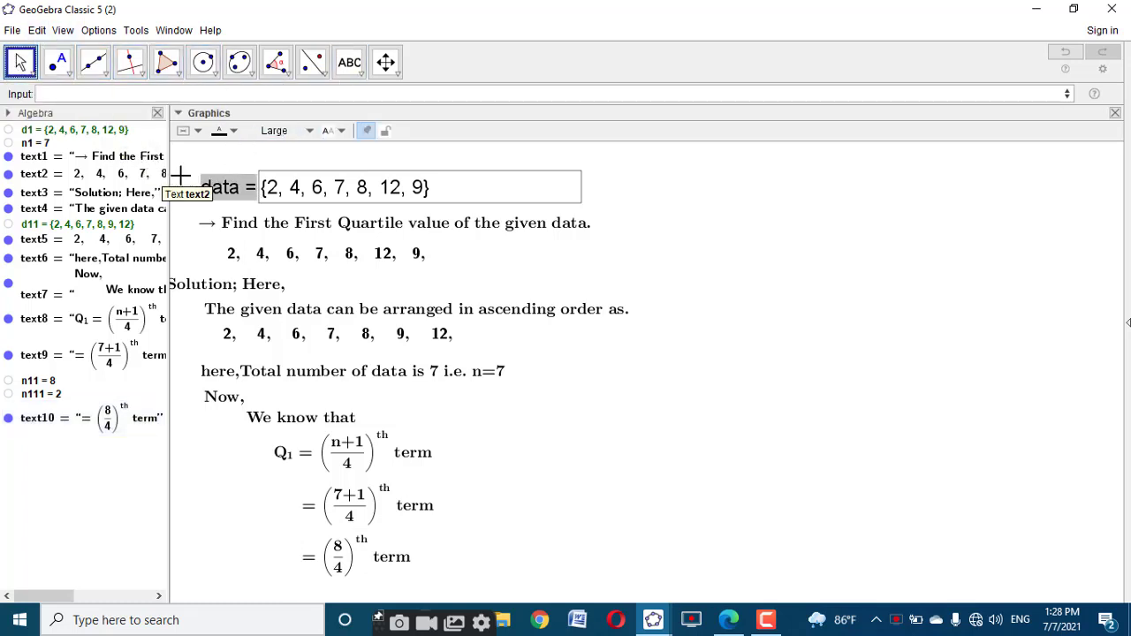
left_click(365, 222)
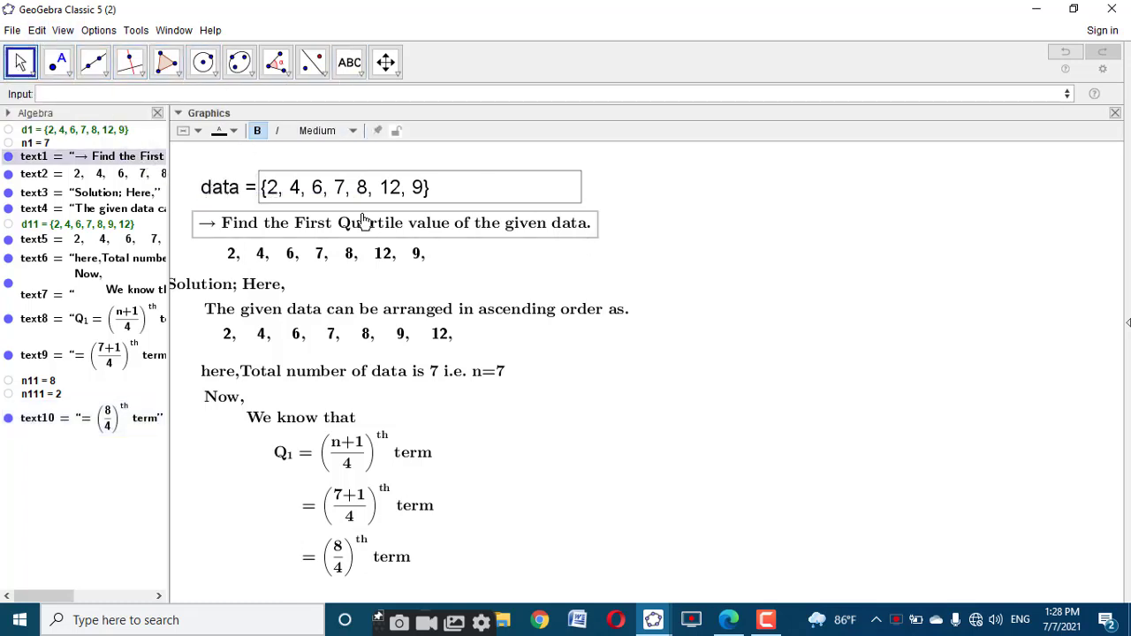
left_click(318, 193)
left_click(305, 185)
left_click_drag(305, 186, 297, 175)
left_click(236, 195)
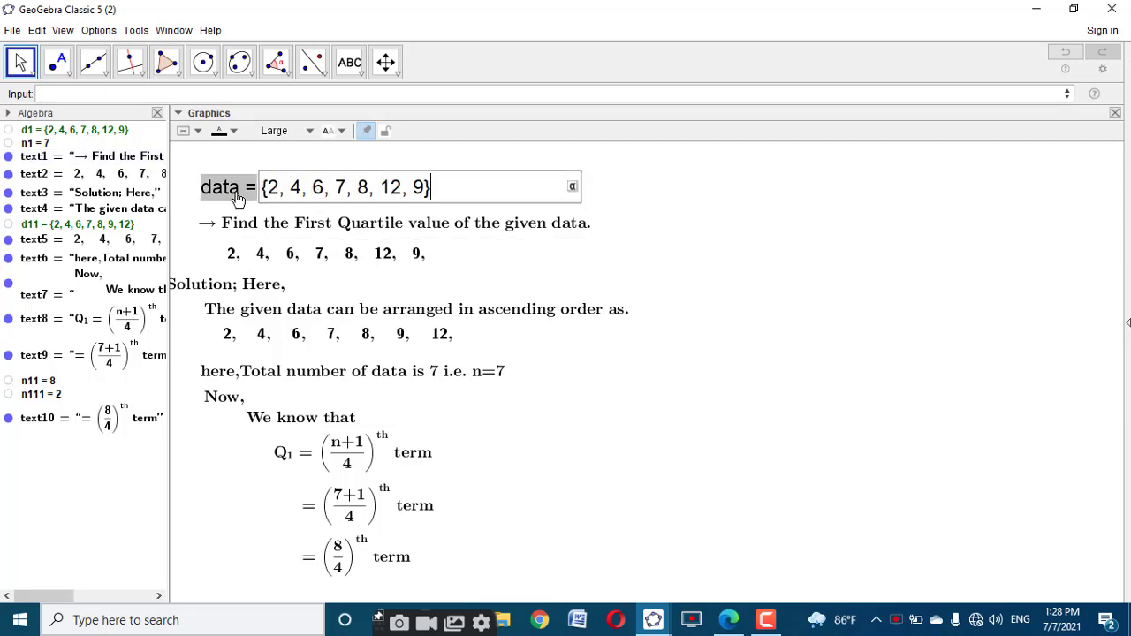
left_click(235, 179)
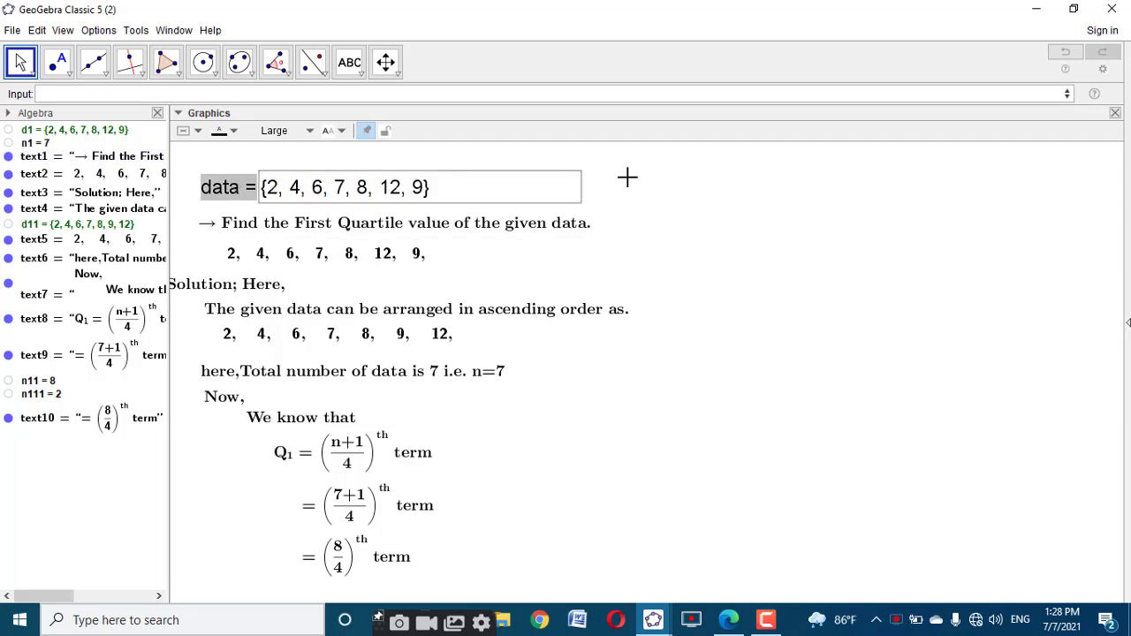
right_click(240, 187)
left_click(222, 205)
left_click_drag(218, 202, 217, 180)
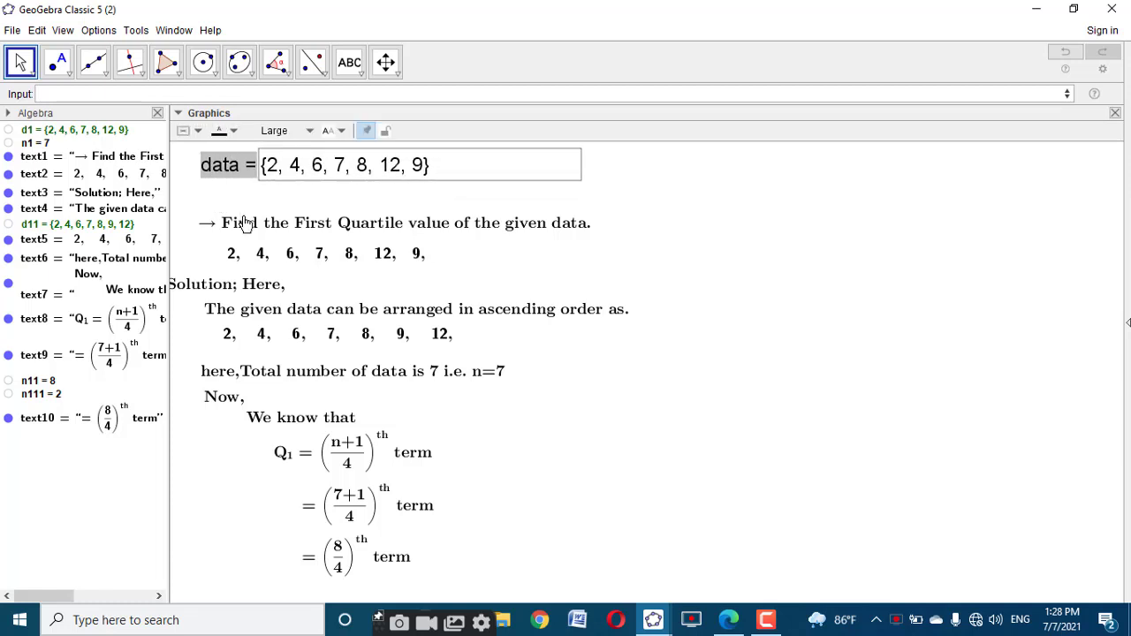
left_click_drag(240, 222, 595, 170)
- Shift the question, data lists, solution texts and Q1 formula lines upward to free space at the bottom of the worksheet
left_click_drag(392, 206, 394, 180)
left_click_drag(352, 253, 342, 196)
left_click_drag(270, 285, 262, 213)
left_click_drag(305, 317, 303, 257)
left_click_drag(305, 340, 316, 280)
left_click_drag(340, 377, 320, 295)
left_click_drag(233, 408, 229, 333)
left_click_drag(315, 435, 328, 371)
left_click_drag(338, 476, 362, 402)
left_click_drag(343, 548, 373, 474)
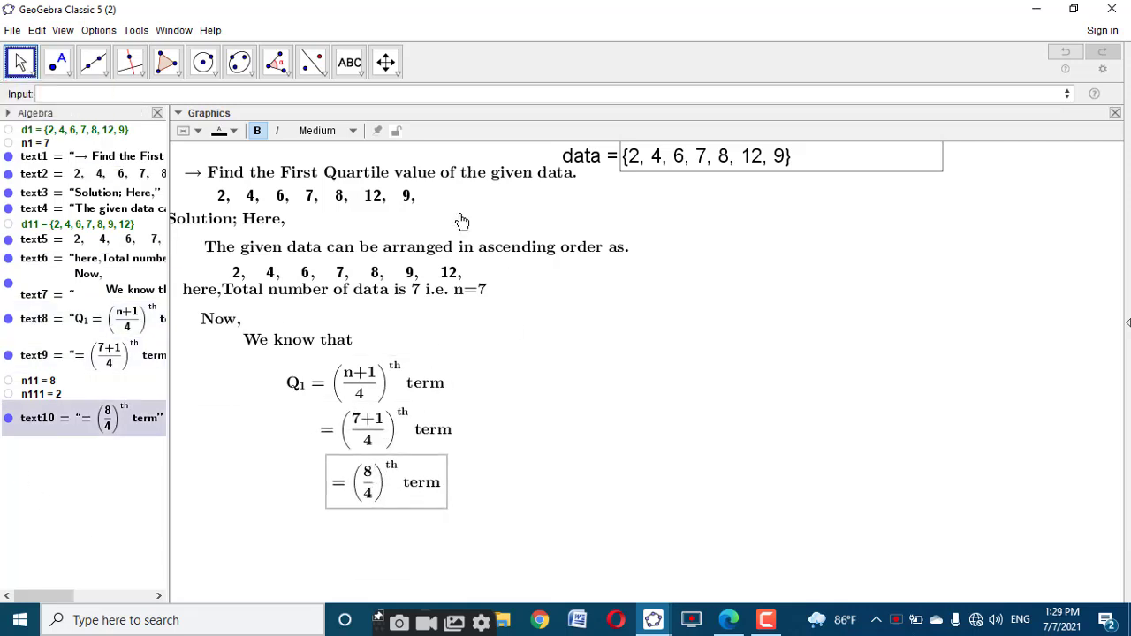
- Add the LaTeX text \text{= \left(n111\right)^{th} term, with n111 linked to the number, and place it beneath the 8/4 line
left_click(360, 78)
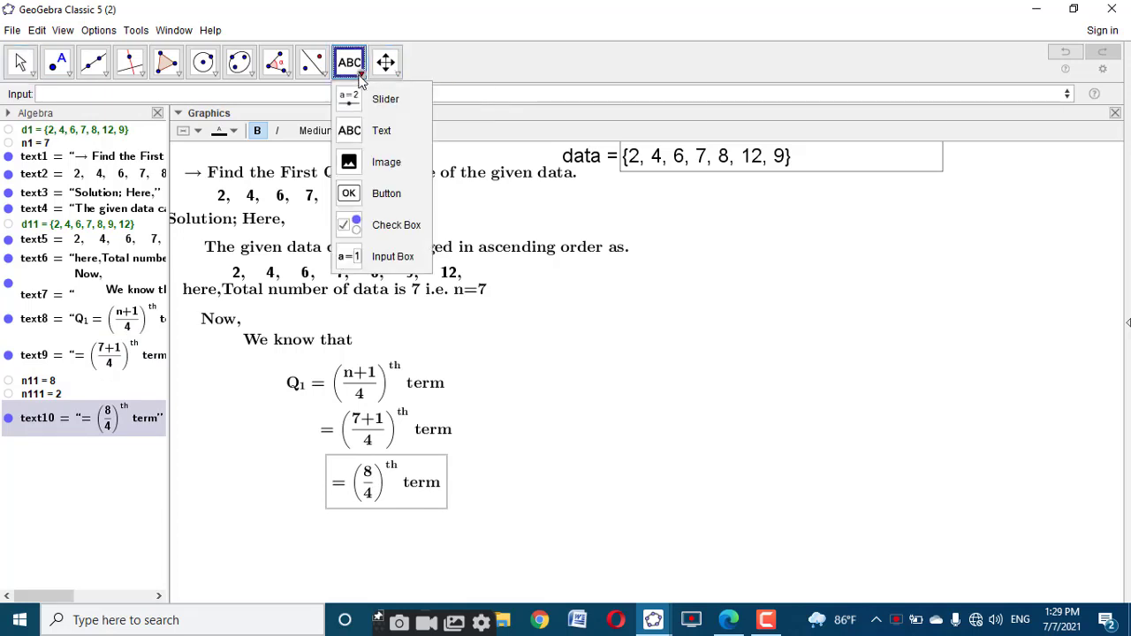
left_click(371, 127)
left_click(554, 363)
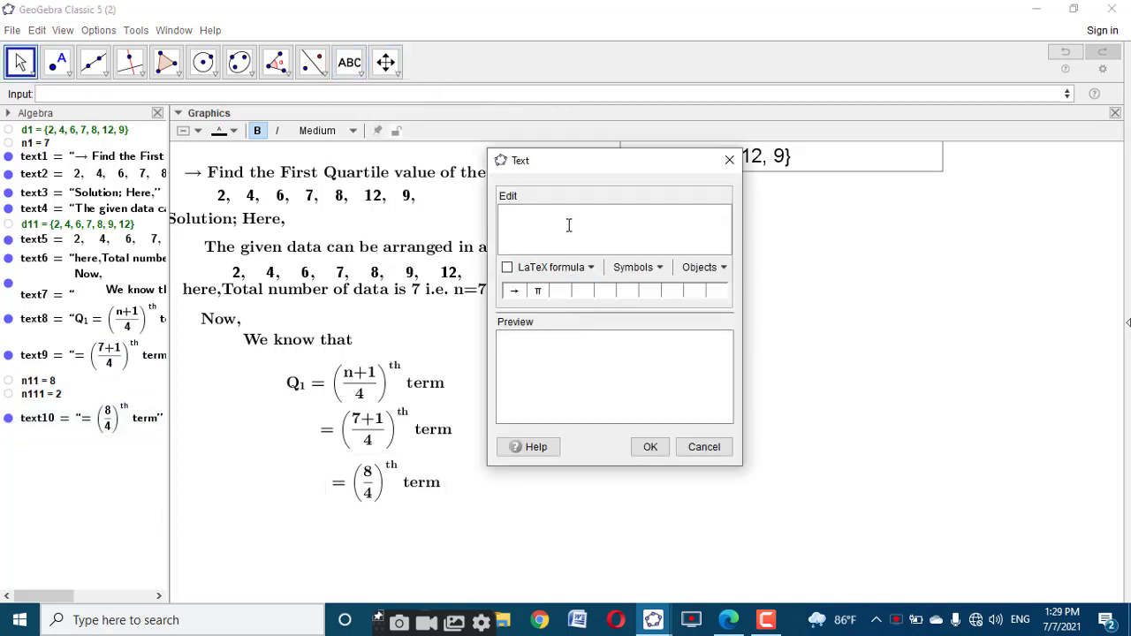
type("\\text{= \\left(")
left_click(42, 394)
left_click(596, 227)
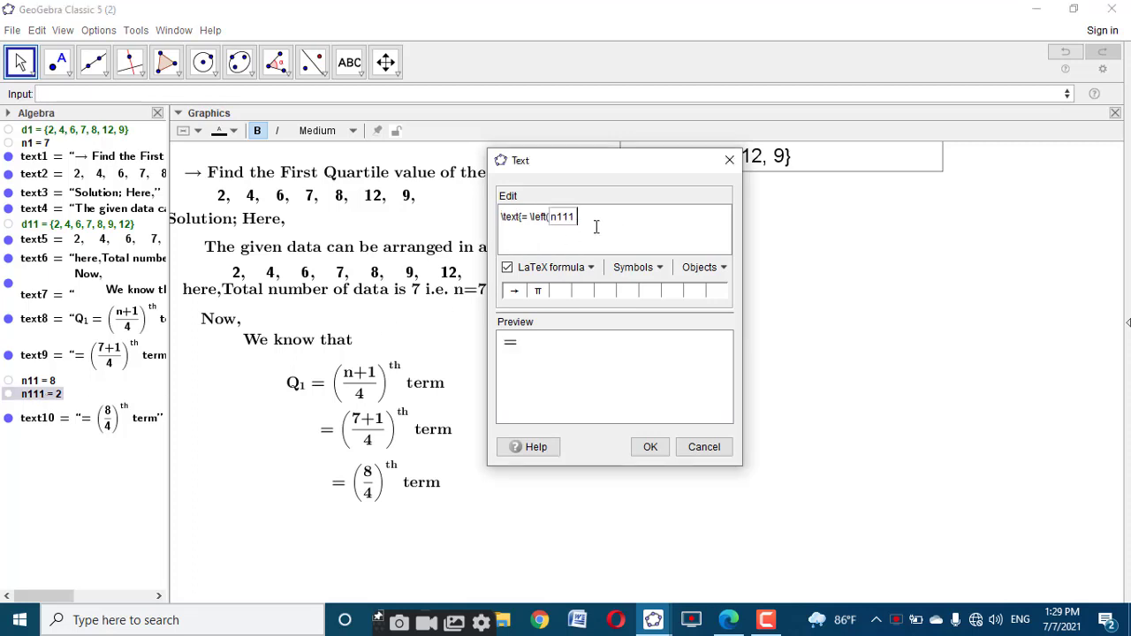
type("ight)^{th} term")
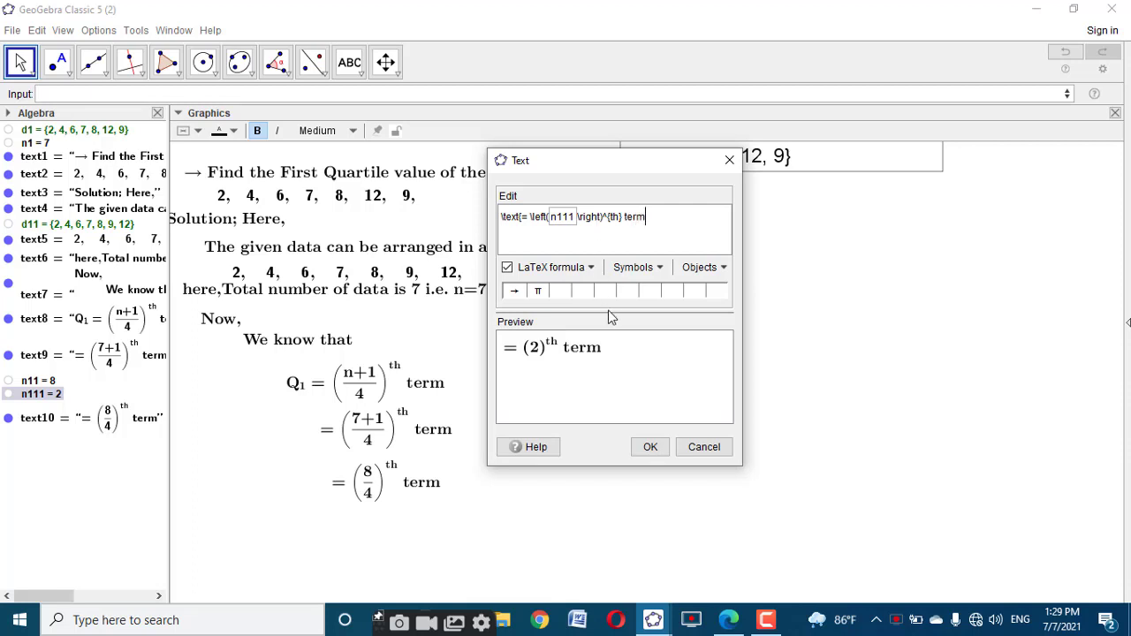
left_click(651, 446)
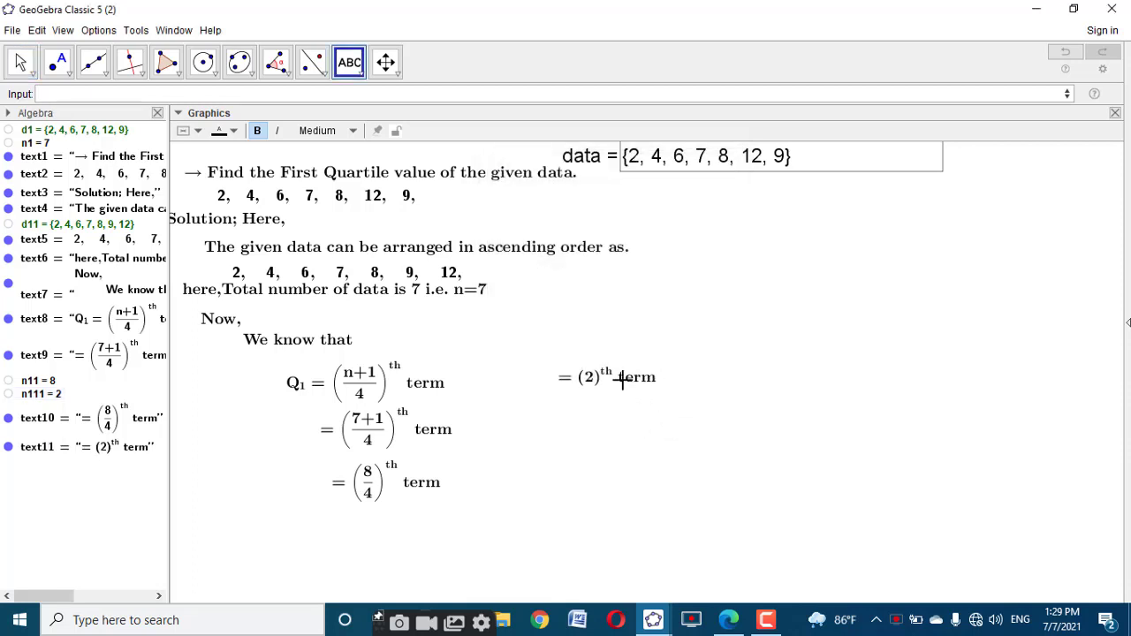
left_click_drag(636, 388, 402, 538)
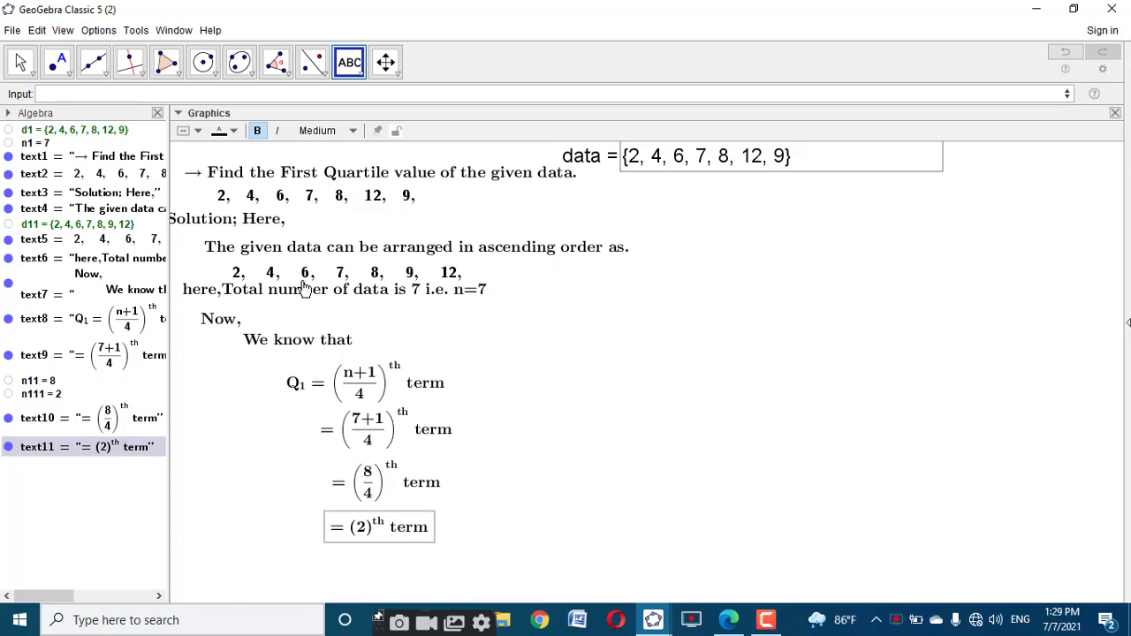
left_click(20, 62)
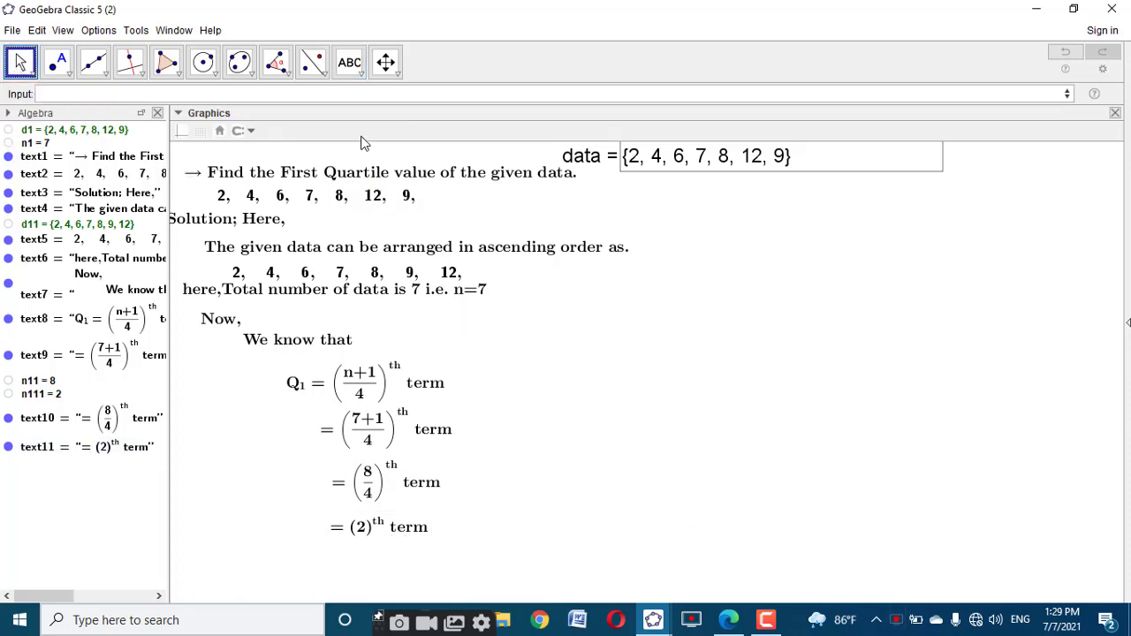
- Create a number defined as Quartile1(d11) to compute the first quartile of the sorted data
left_click(362, 93)
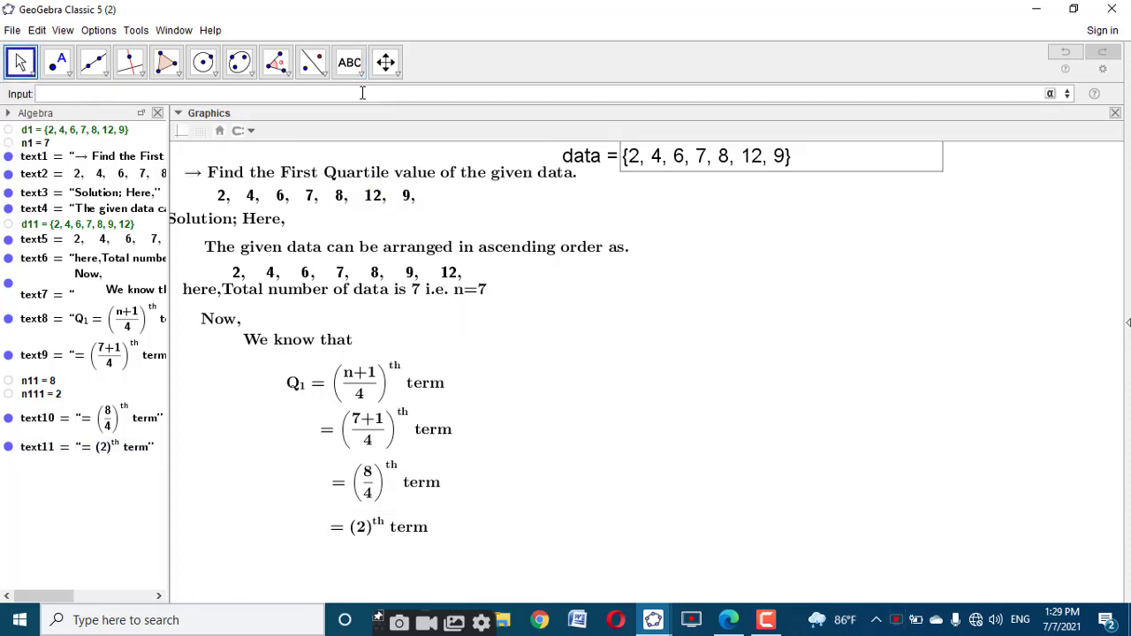
type("f")
key("BackSpace")
type("qua")
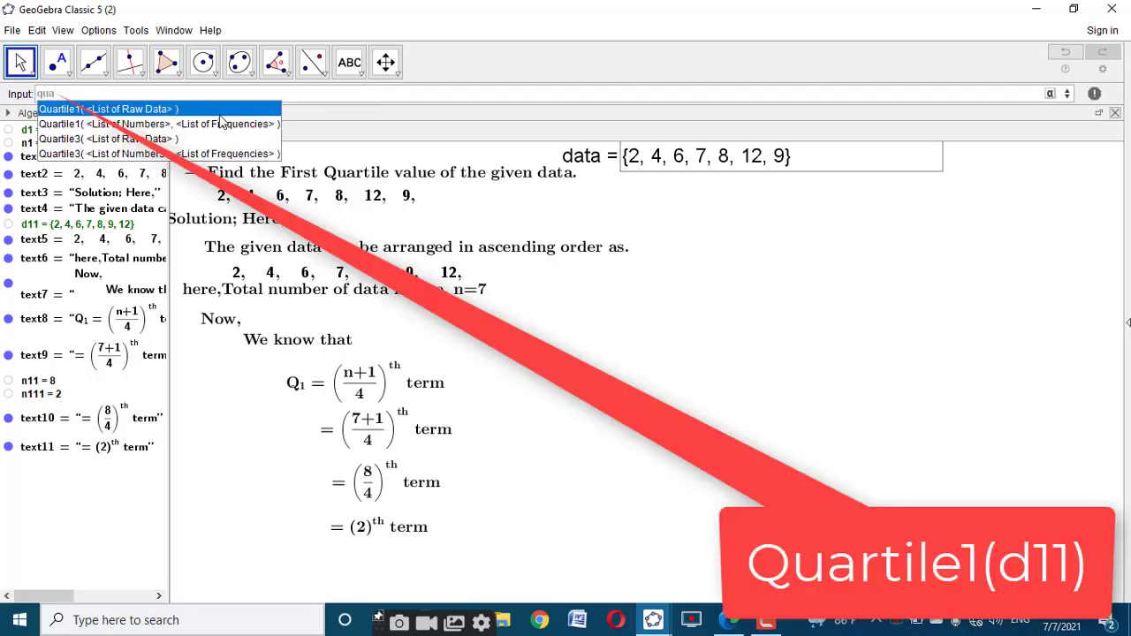
key("Return")
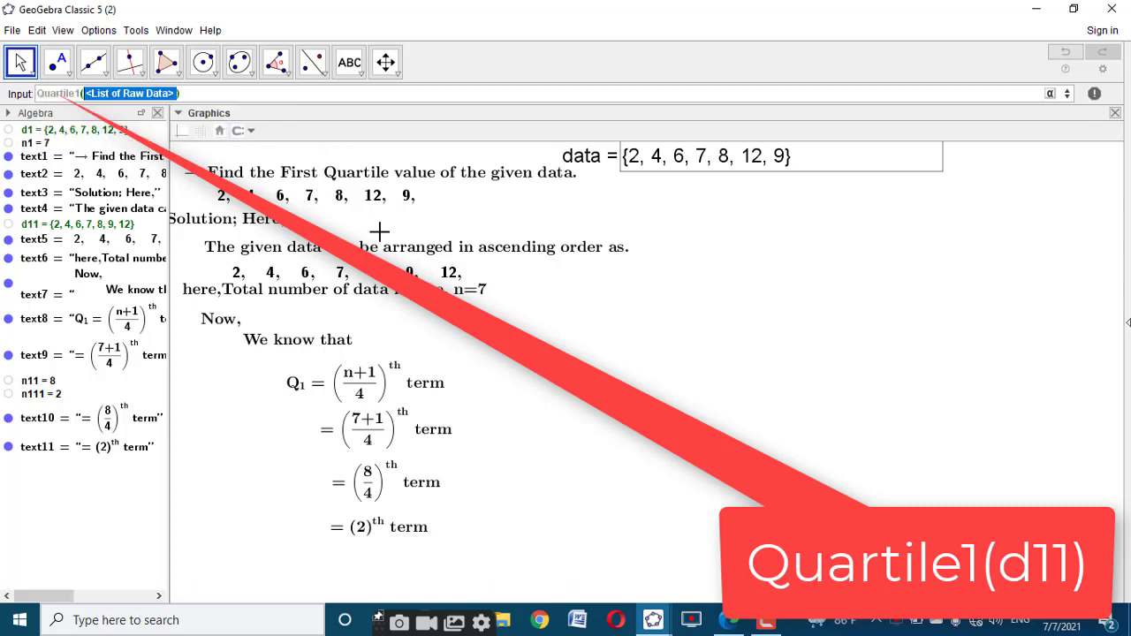
type("d")
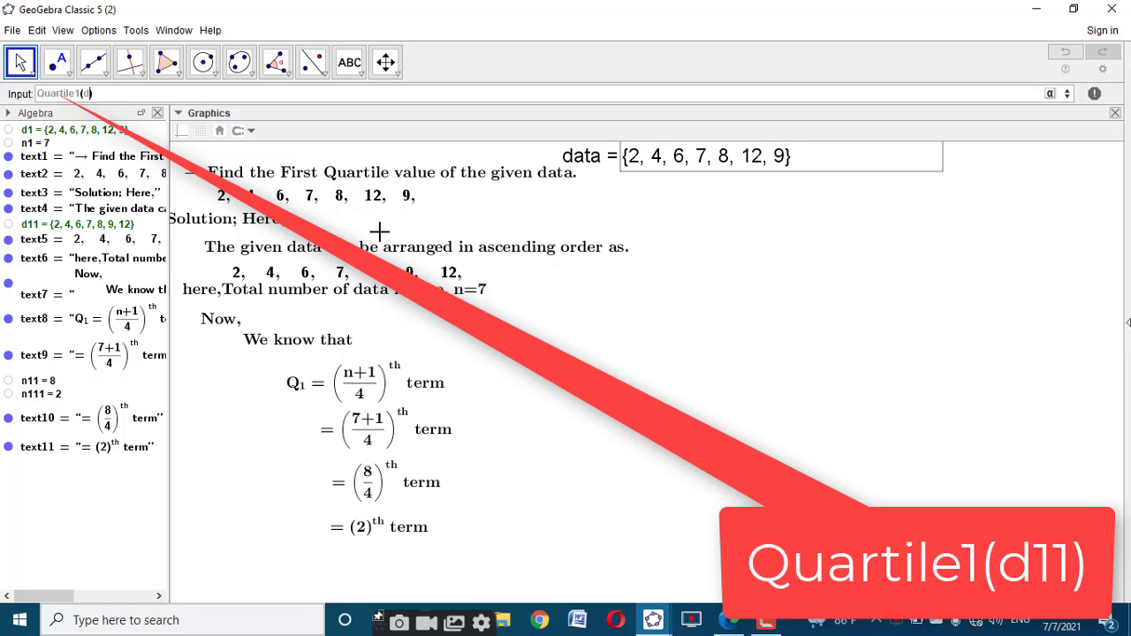
type("11")
key("Return")
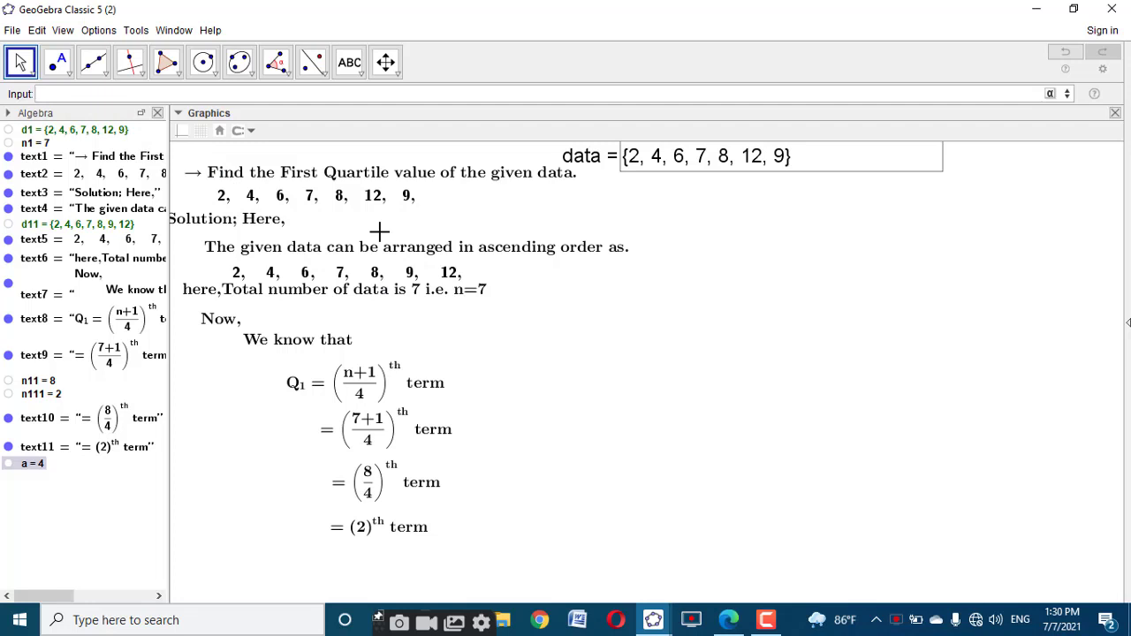
- Rename the first quartile number a as q1
right_click(32, 464)
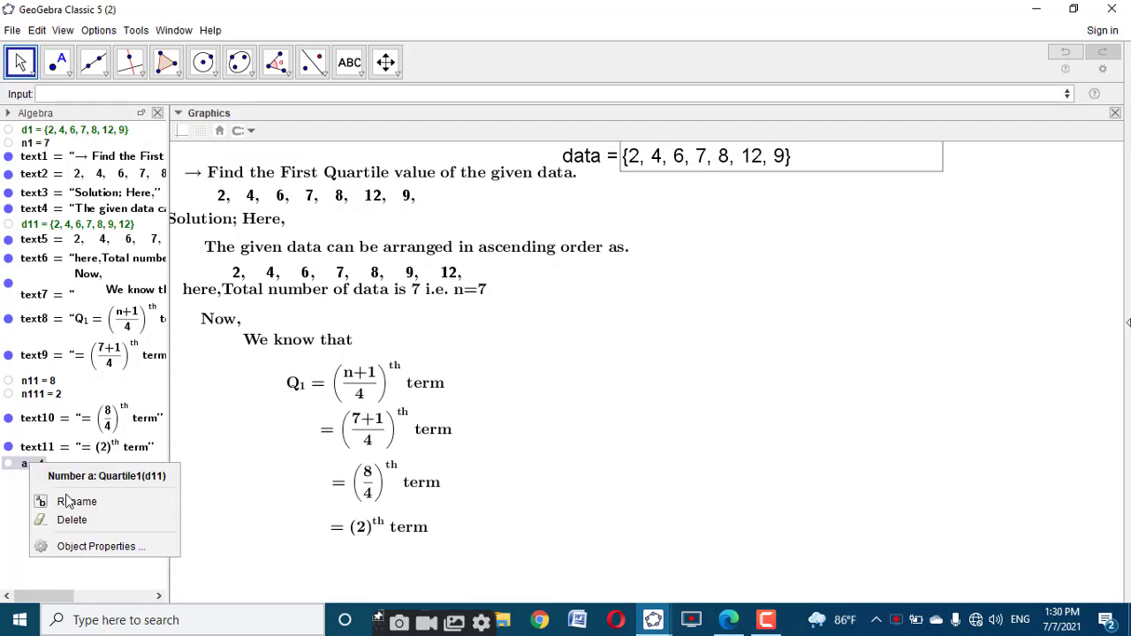
left_click(71, 503)
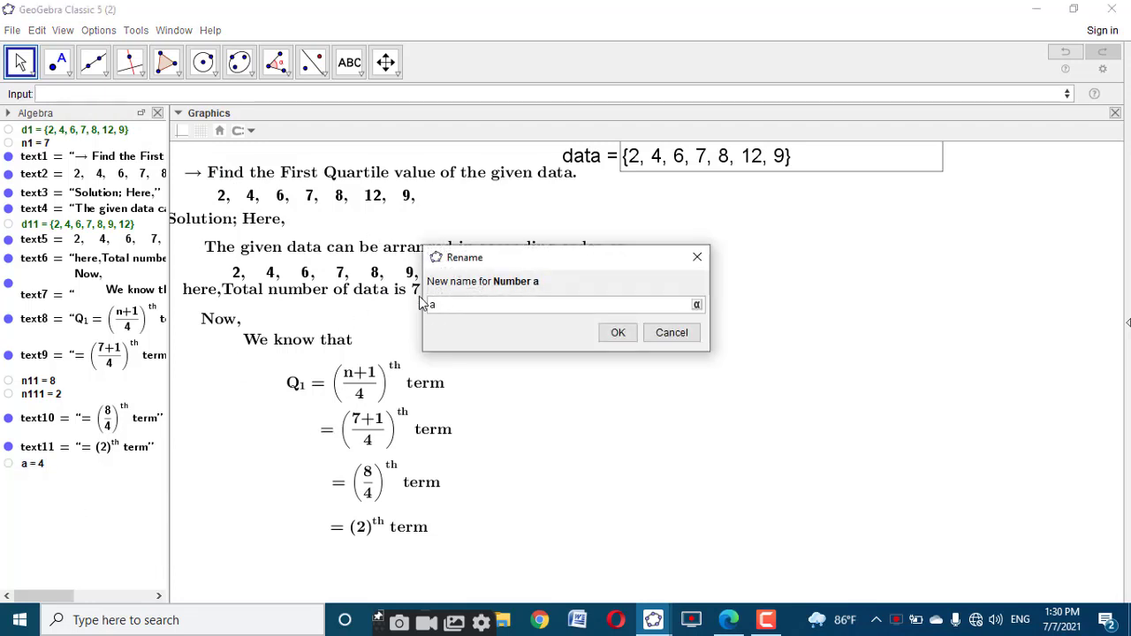
left_click_drag(441, 304, 423, 304)
type("q1")
left_click(618, 332)
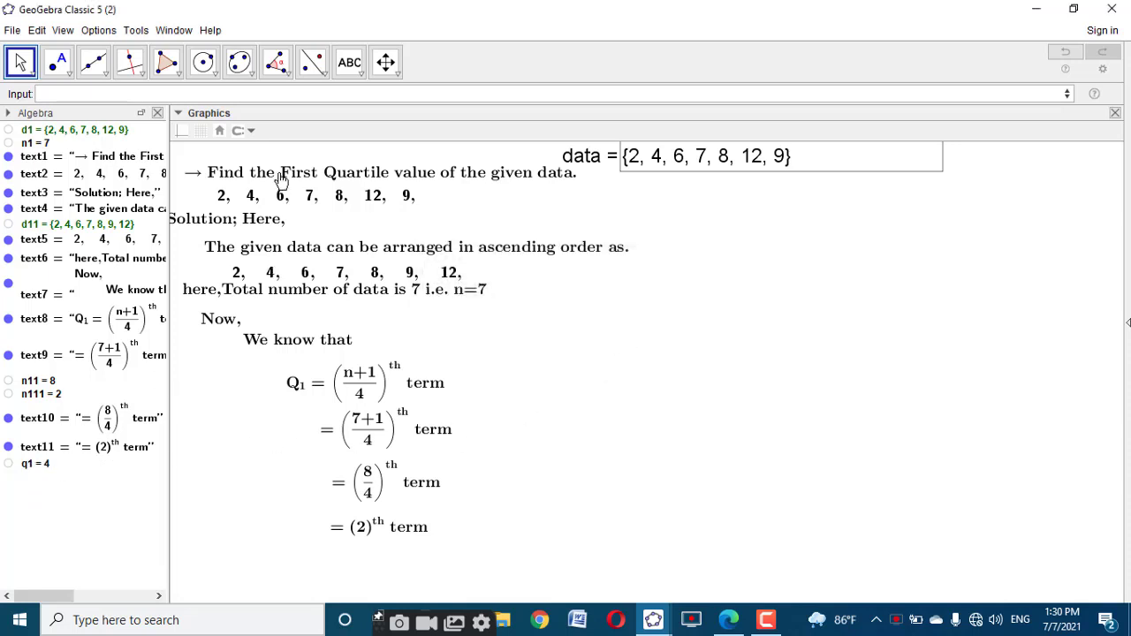
- Create the LaTeX text \text{∴ Q_1 = with the therefore symbol and q1 linked to the number as its value
left_click(361, 77)
left_click(378, 128)
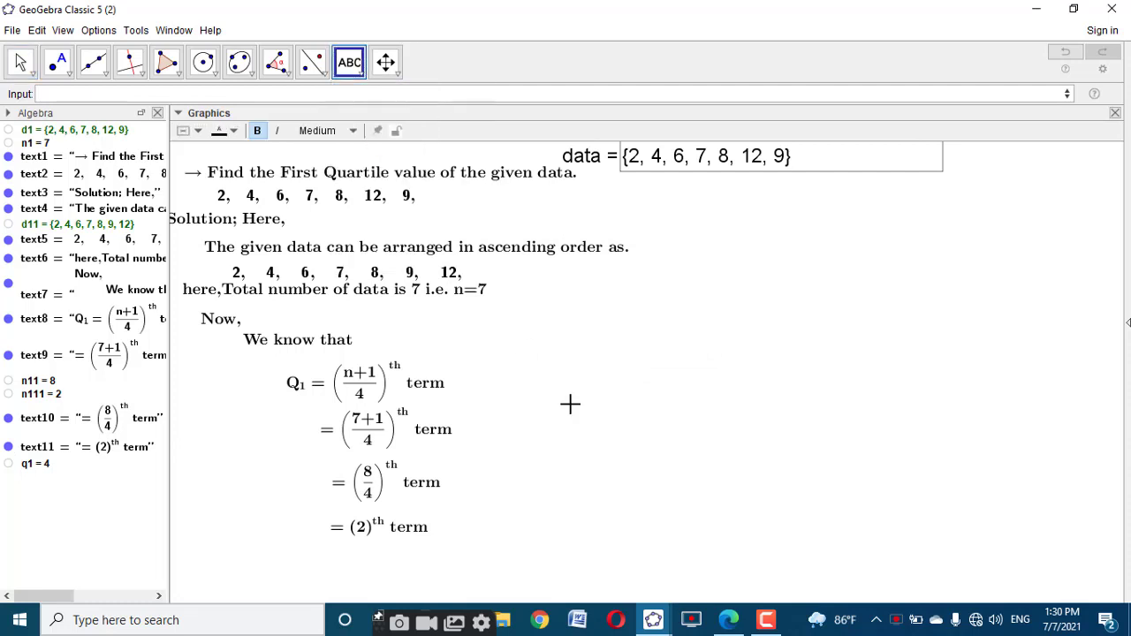
left_click(570, 401)
type("\\")
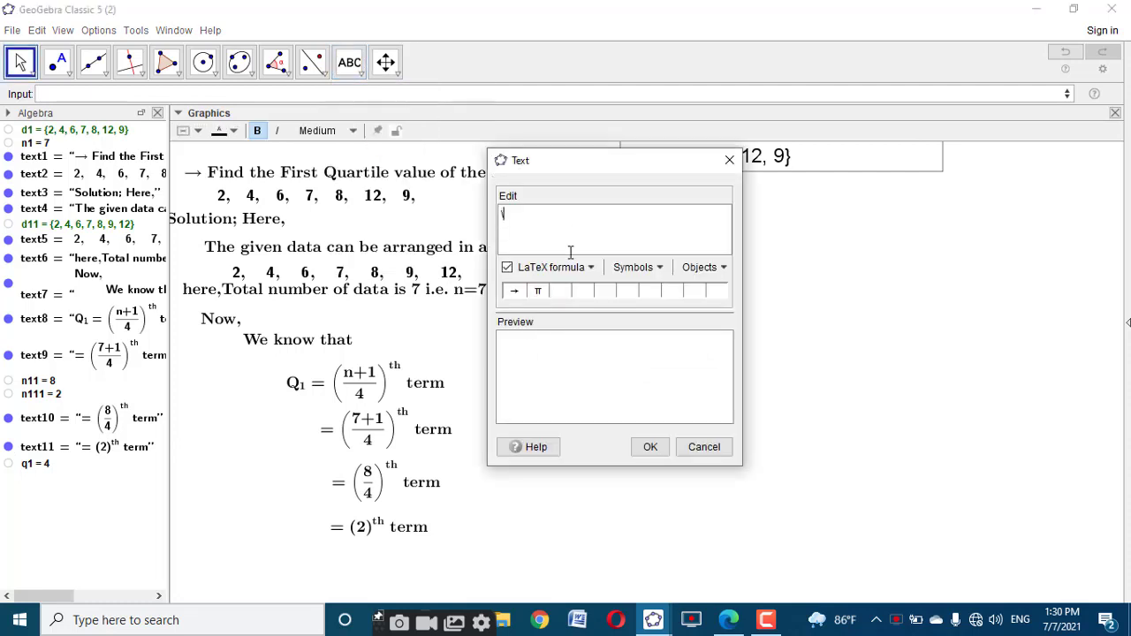
type("text{= Q")
key("BackSpace")
key("BackSpace")
key("BackSpace")
left_click(634, 267)
mouse_move(658, 380)
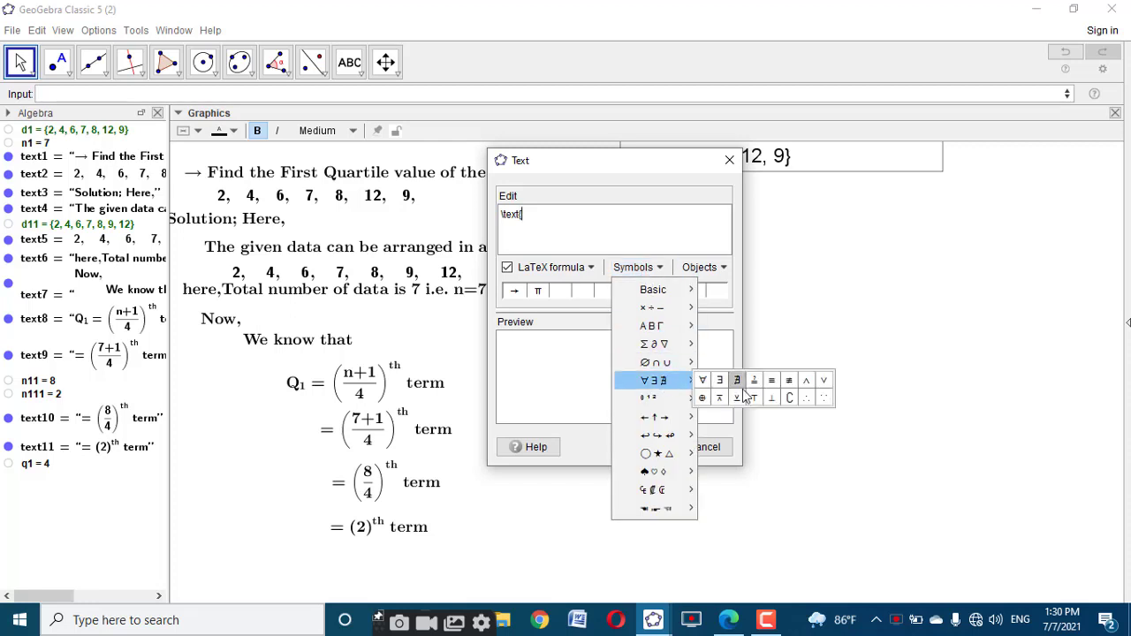
left_click(805, 397)
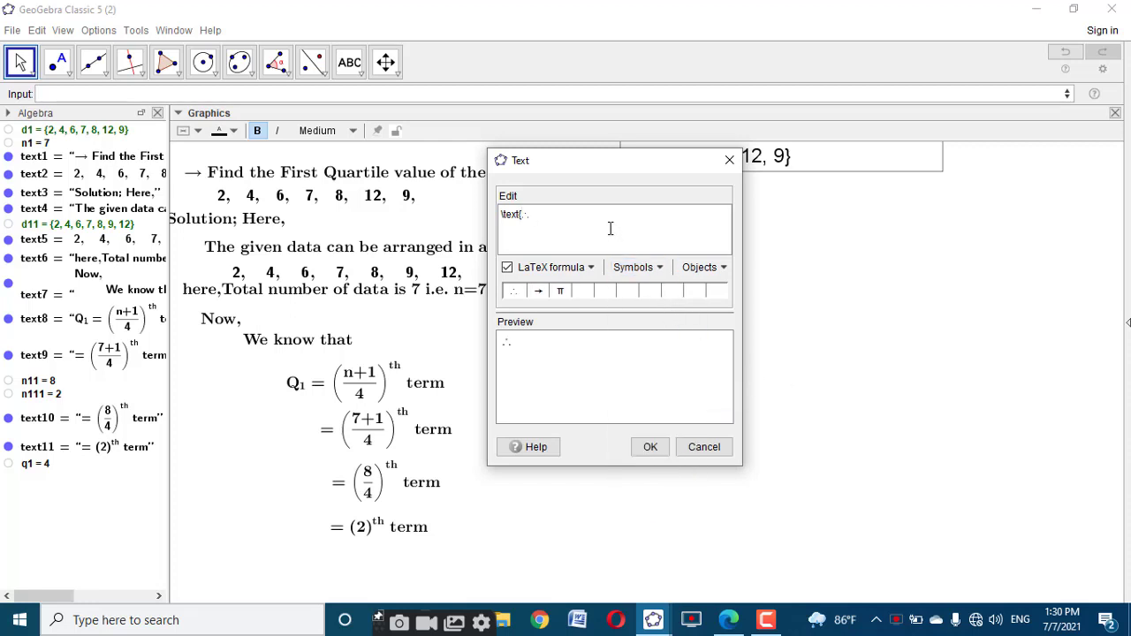
type("Q1")
key("BackSpace")
type("_1 =")
left_click(40, 463)
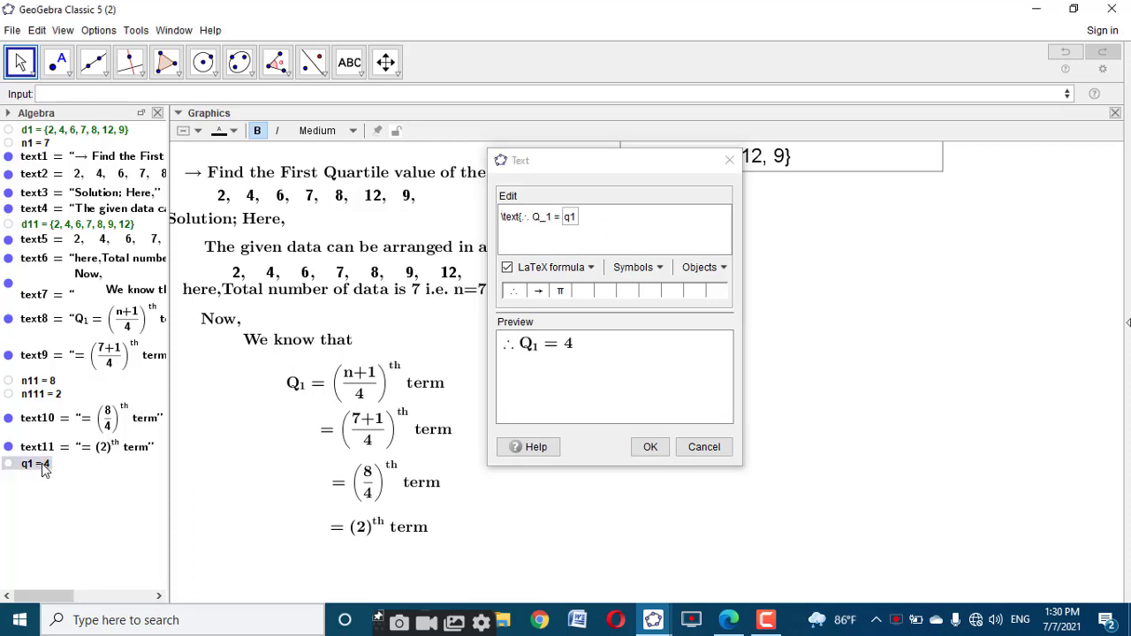
left_click(647, 446)
- Place the ∴ Q₁ result text beneath the last "th term" line of the solution
left_click_drag(631, 411, 400, 567)
left_click(557, 396)
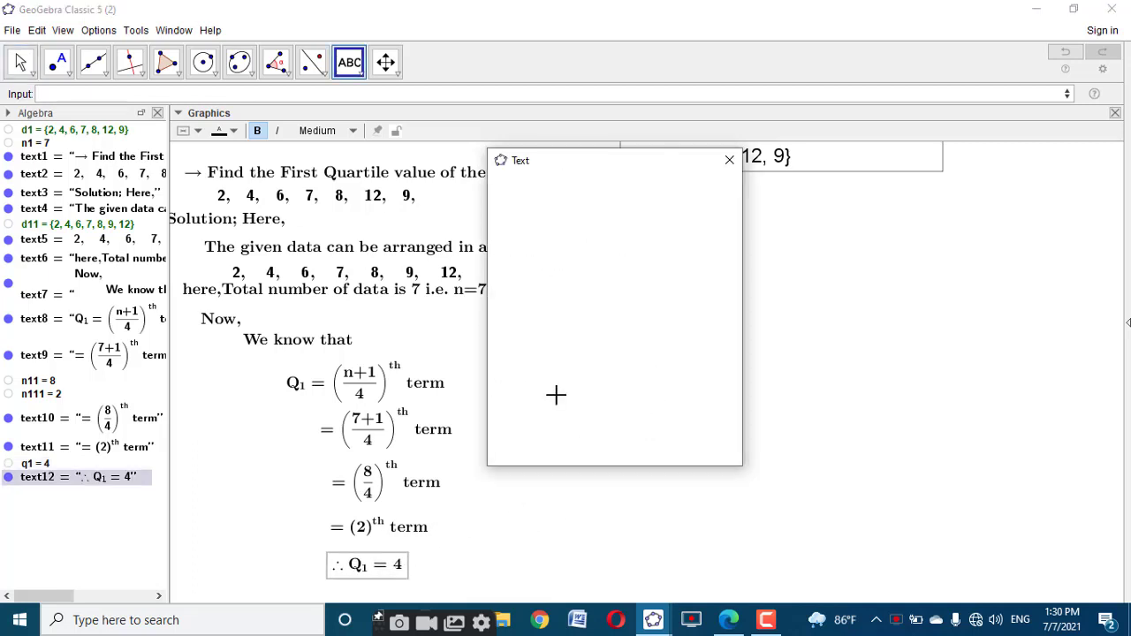
left_click(730, 160)
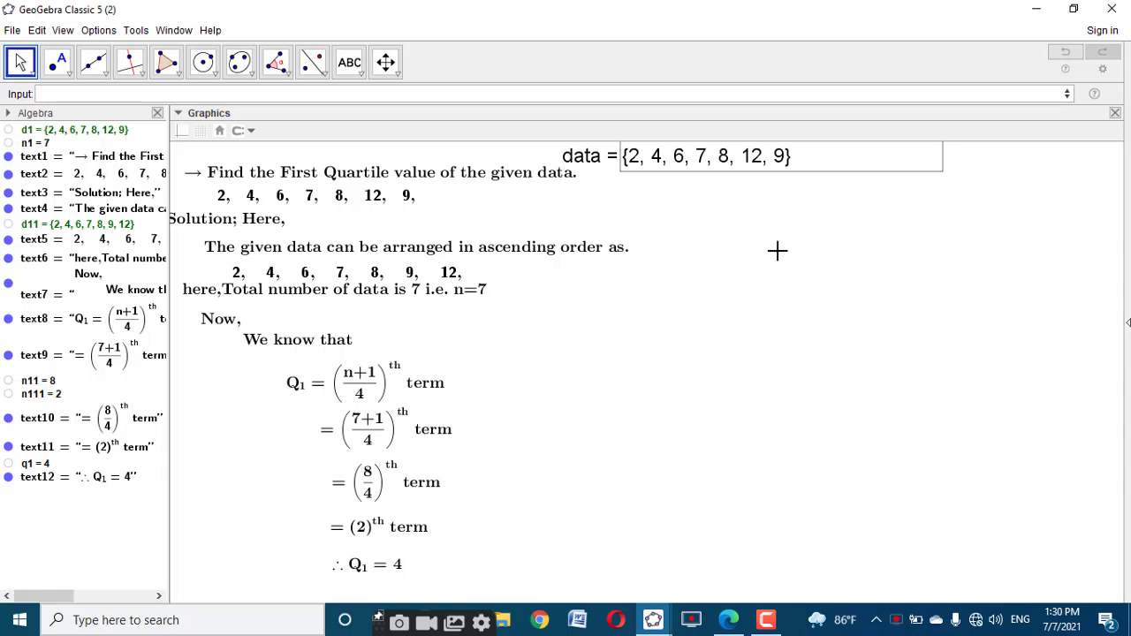
- Append 10 to the end of the data list to test the worksheet
left_click(785, 155)
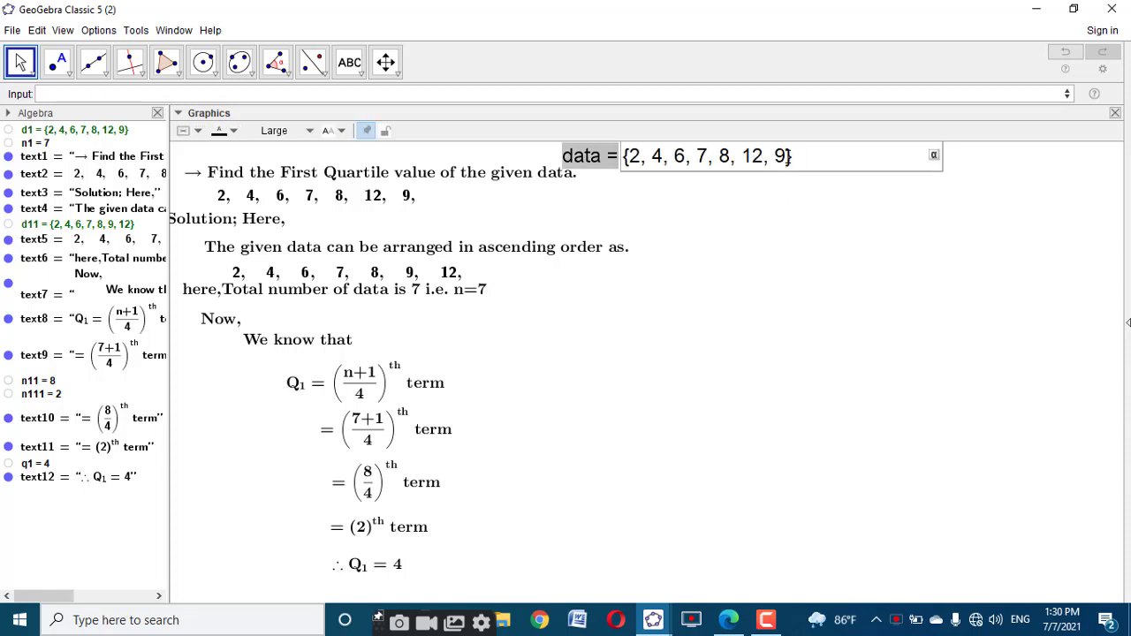
type(",10")
key("Return")
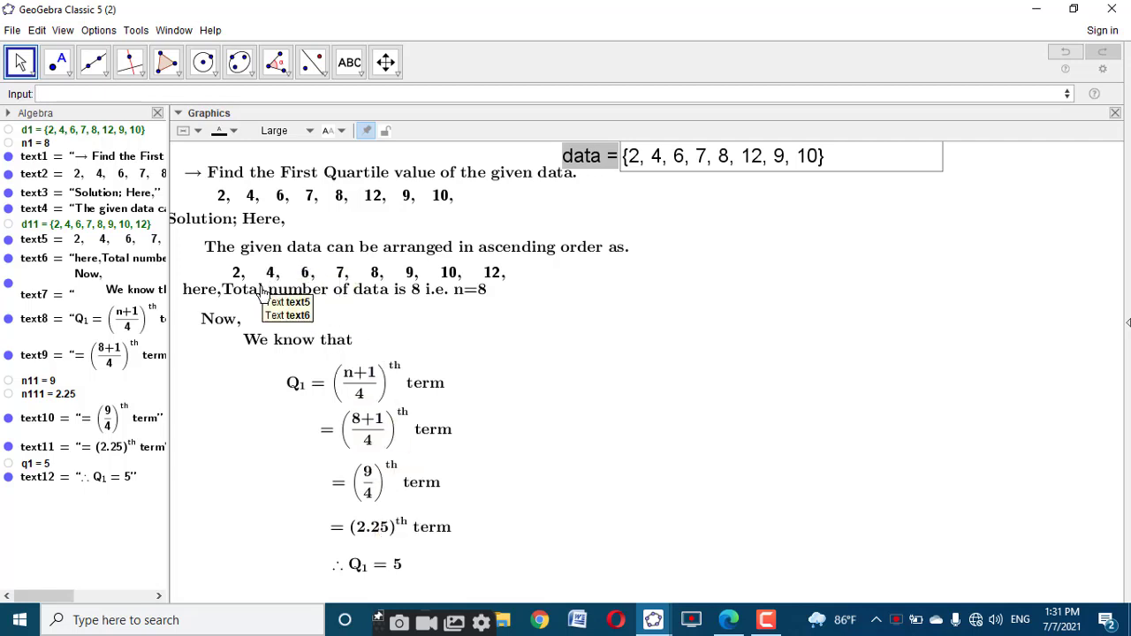
- Check how the finished first quartile individual series worksheet works out a fractional term, and return to the new file
left_click(653, 620)
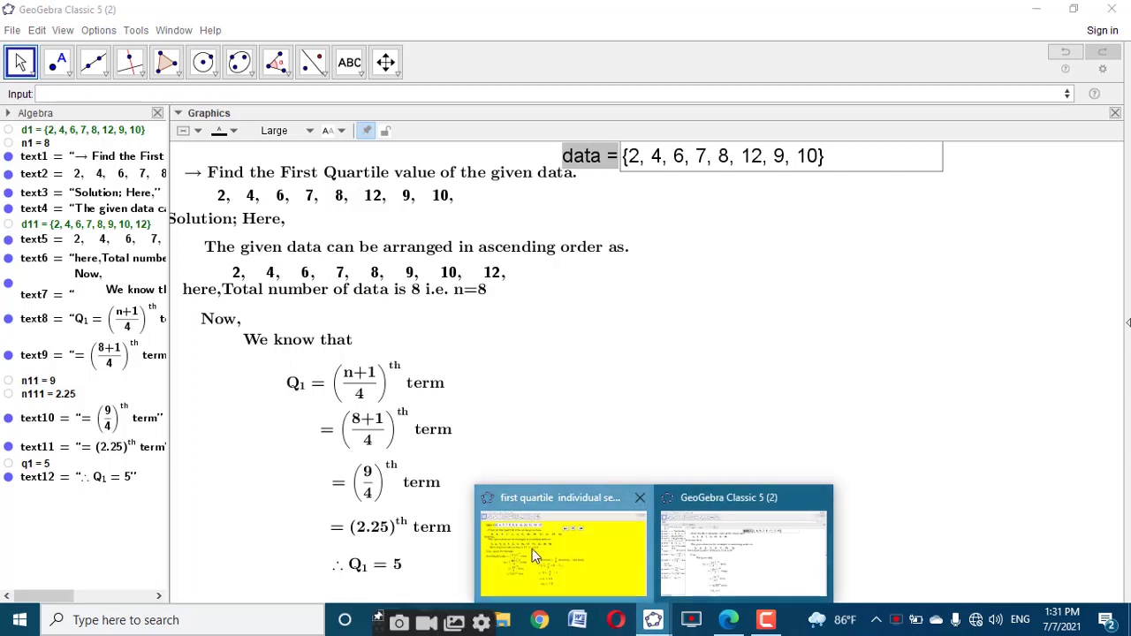
left_click(532, 549)
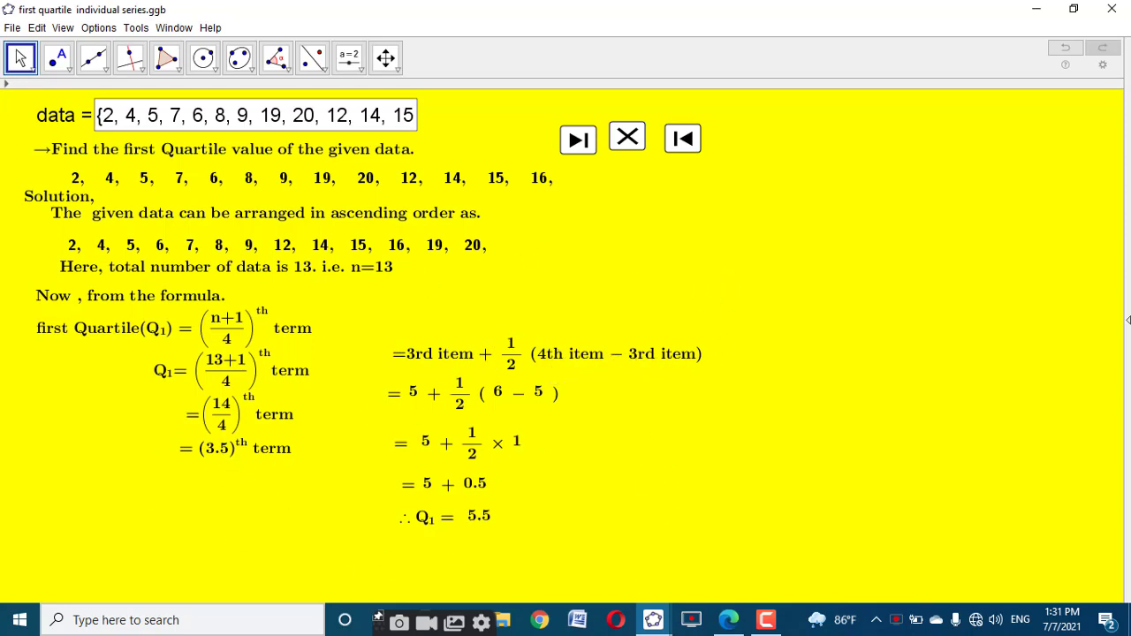
mouse_move(653, 620)
left_click(675, 545)
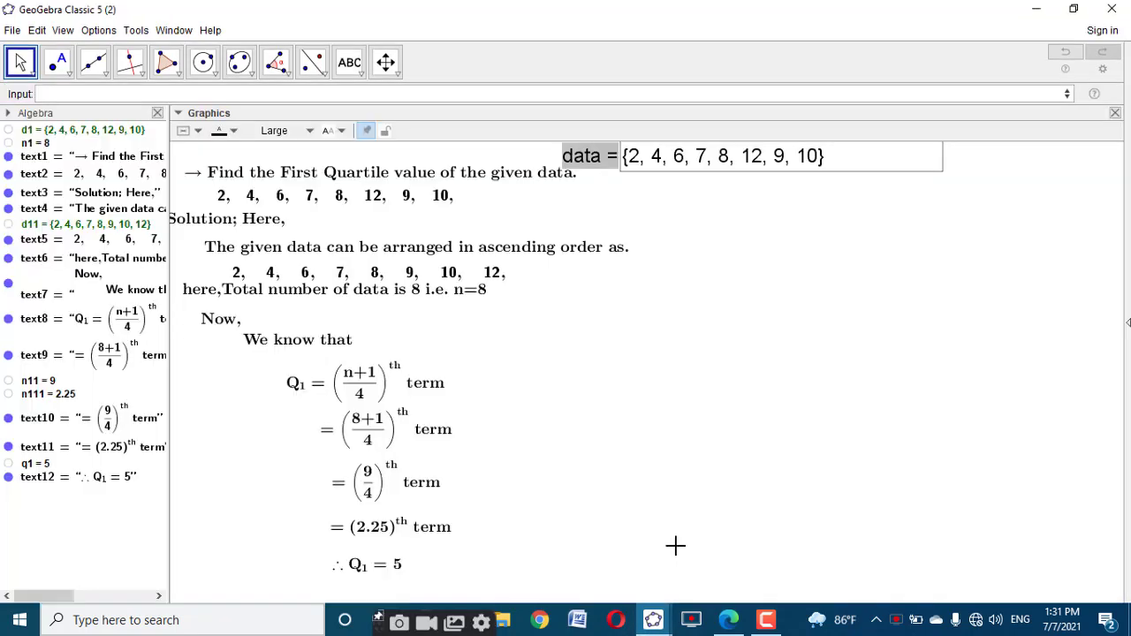
- Remove the trailing 10 from the data list
left_click(813, 163)
key("BackSpace")
key("BackSpace")
key("BackSpace")
key("BackSpace")
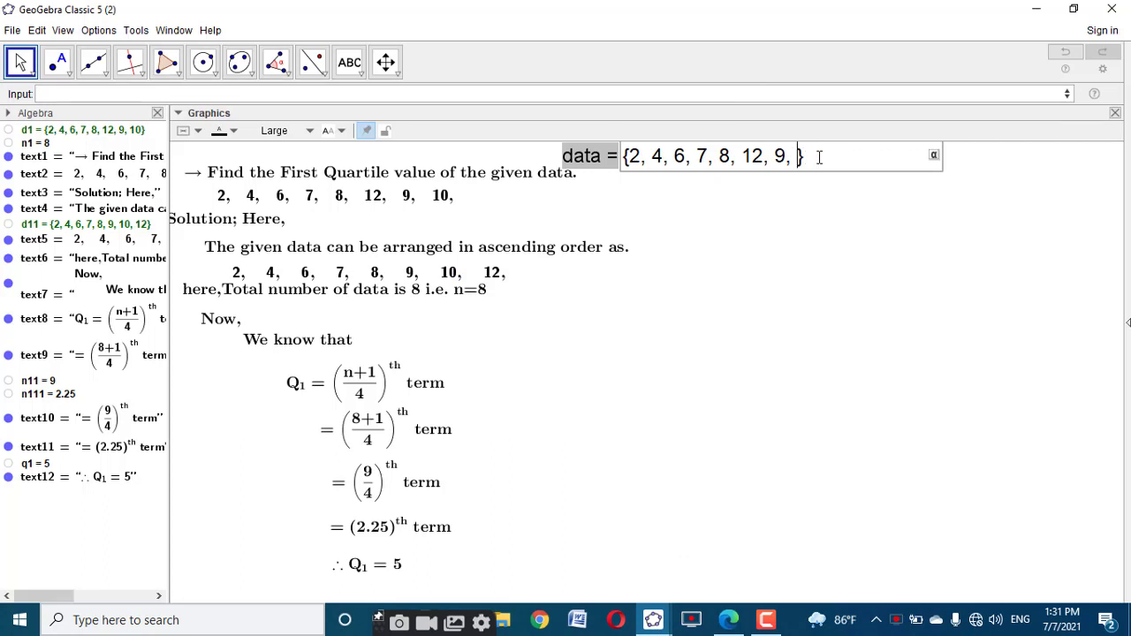
key("Return")
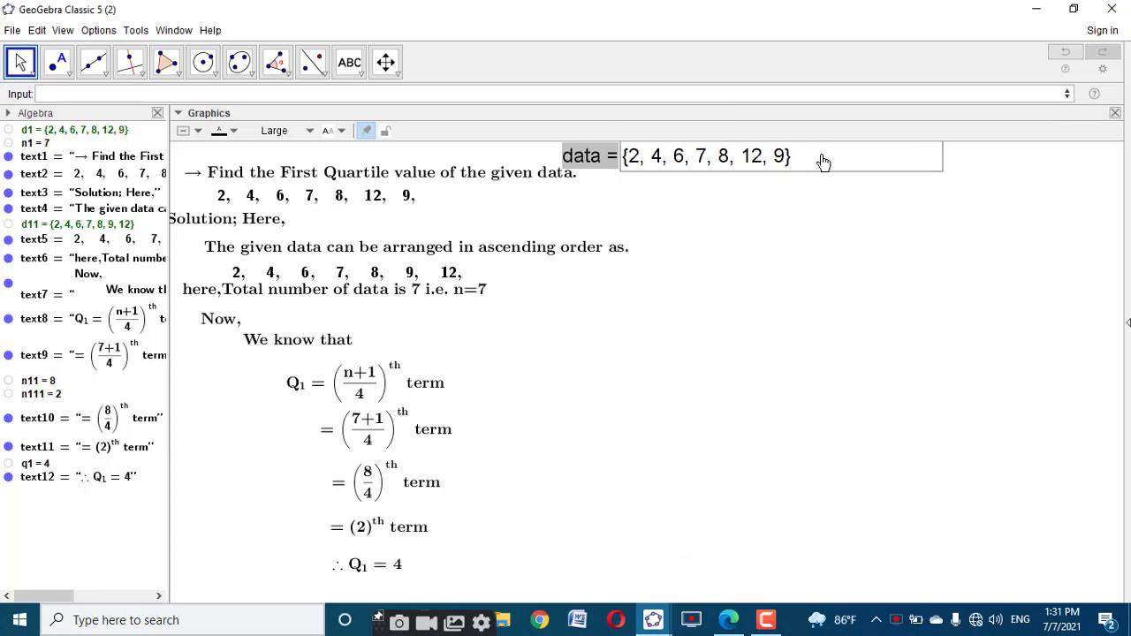
- Append the values 12 and 10 to the end of the data list
left_click(826, 302)
left_click(788, 157)
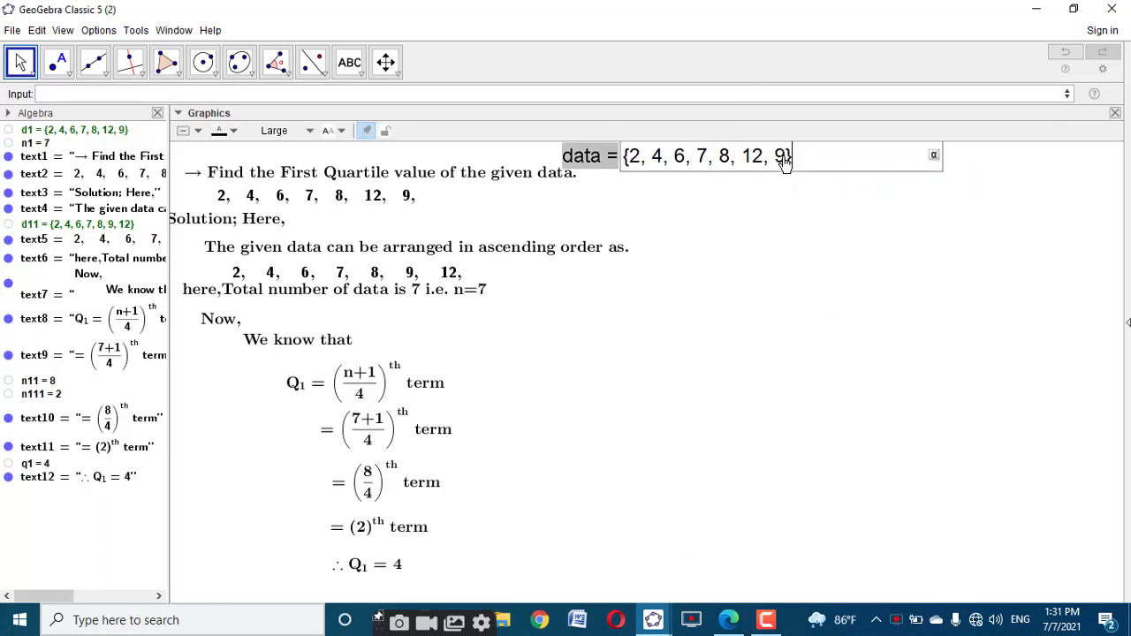
key("ctrl+a")
left_click(789, 156)
type(", 12")
key("Return")
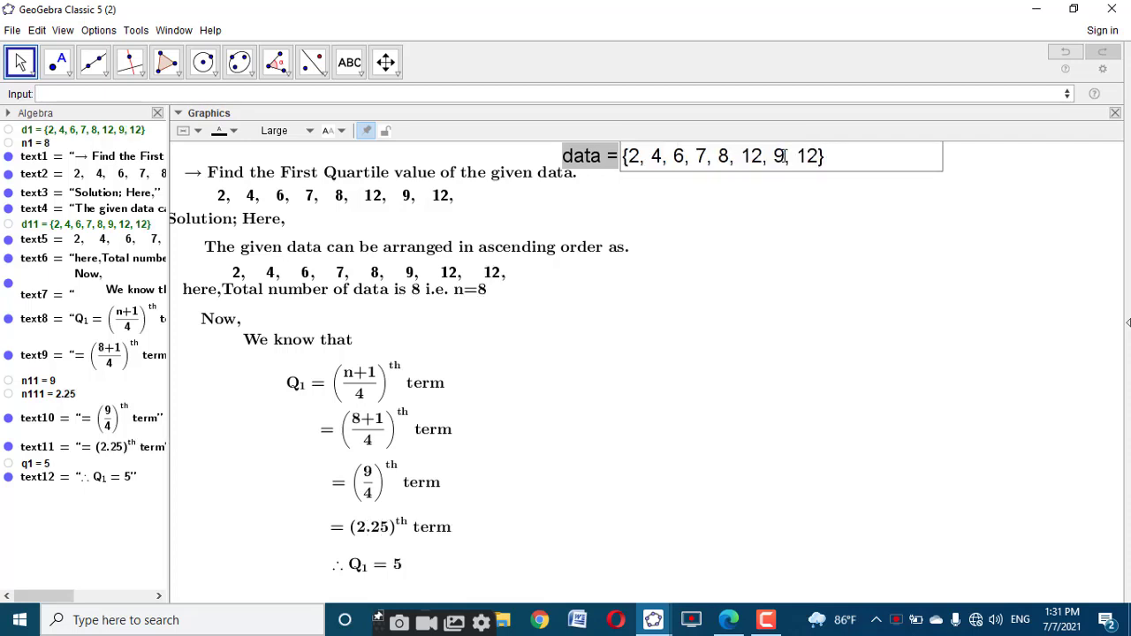
left_click(818, 156)
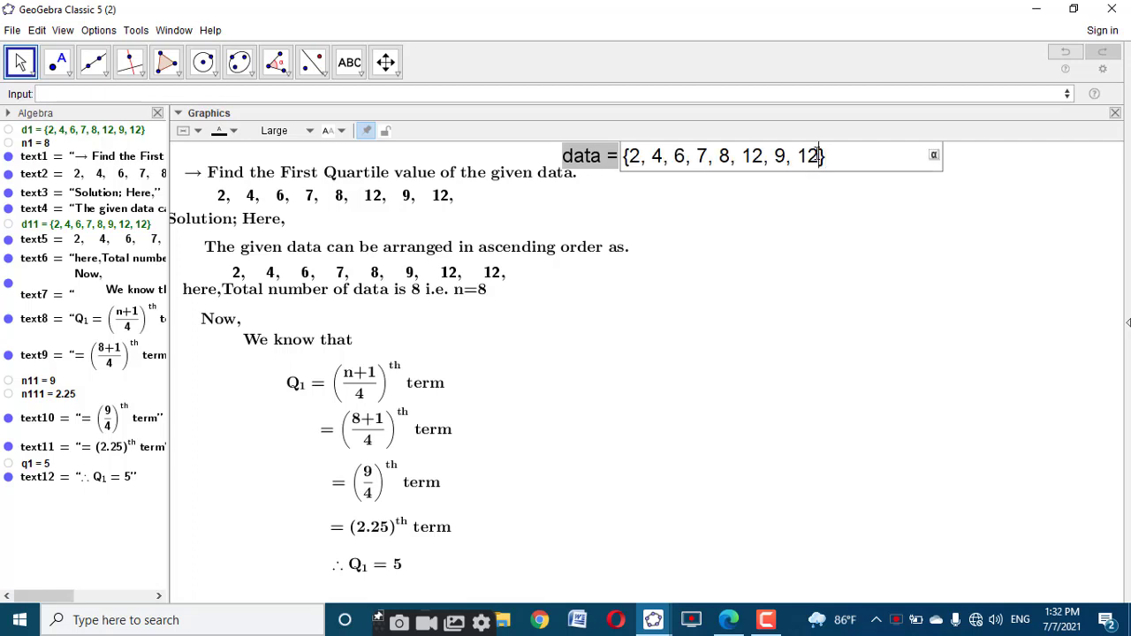
type(",10")
key("Return")
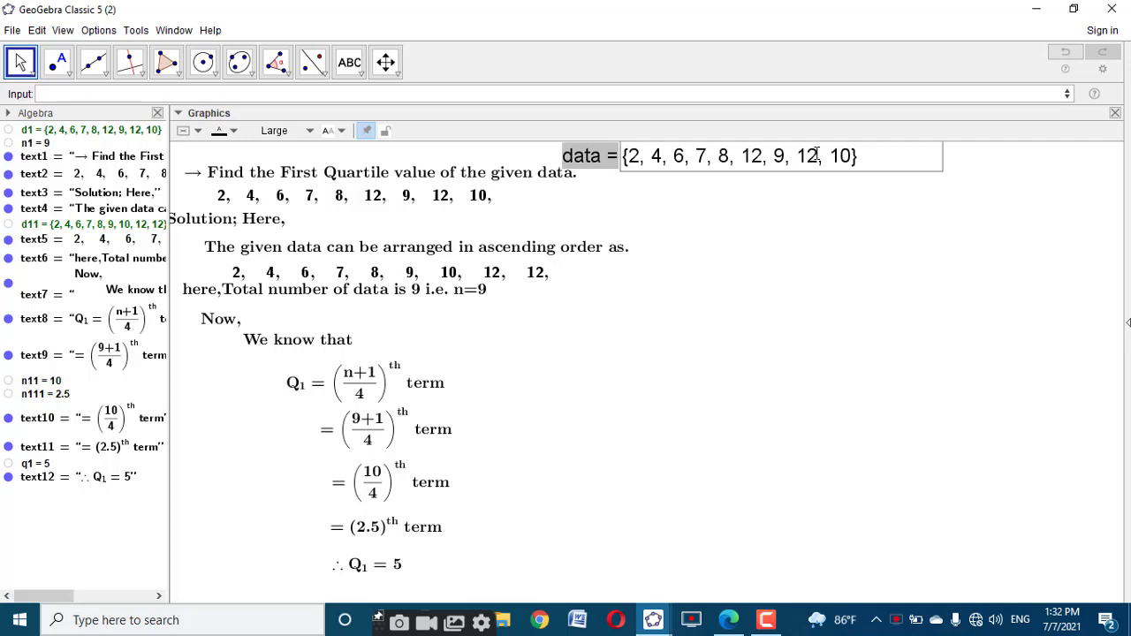
- Replace the second 12 in the data list with 13
left_click(819, 156)
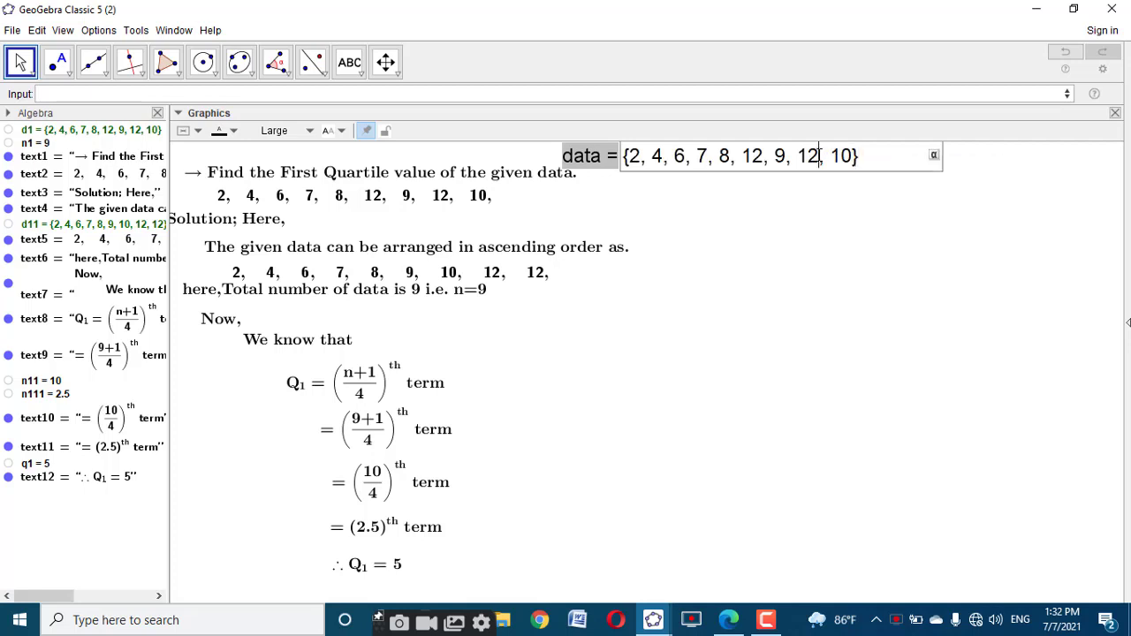
key("BackSpace")
type("3")
key("Return")
left_click(657, 447)
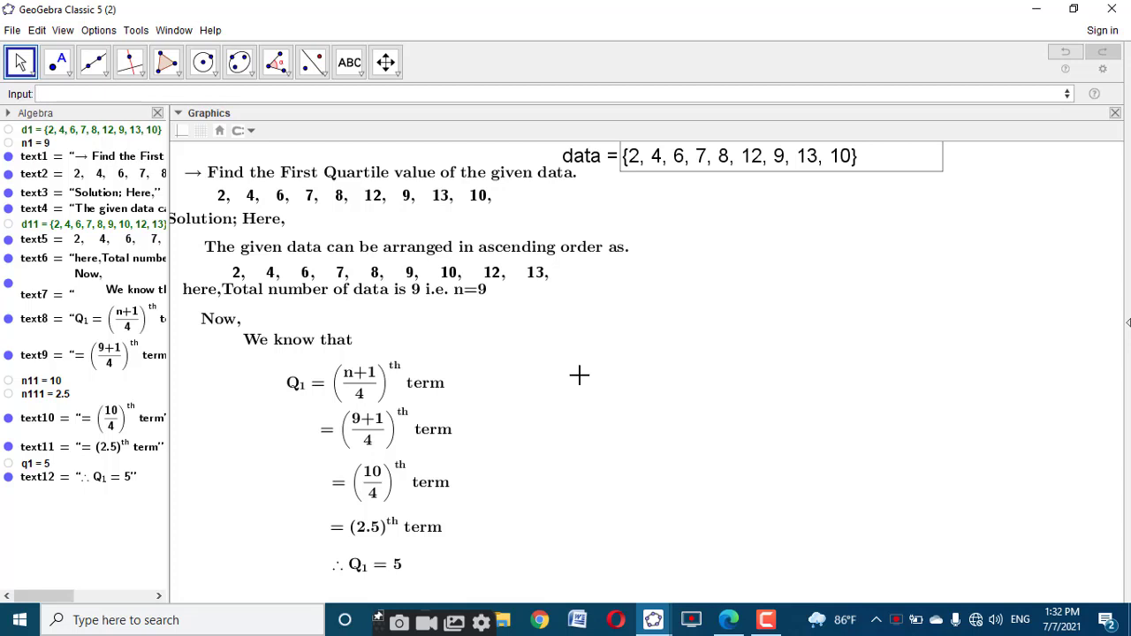
- Start a Sequence command with expression, variable, start and end values, using If(<Condition>, <Then>) as its expression
left_click(195, 95)
type("seq")
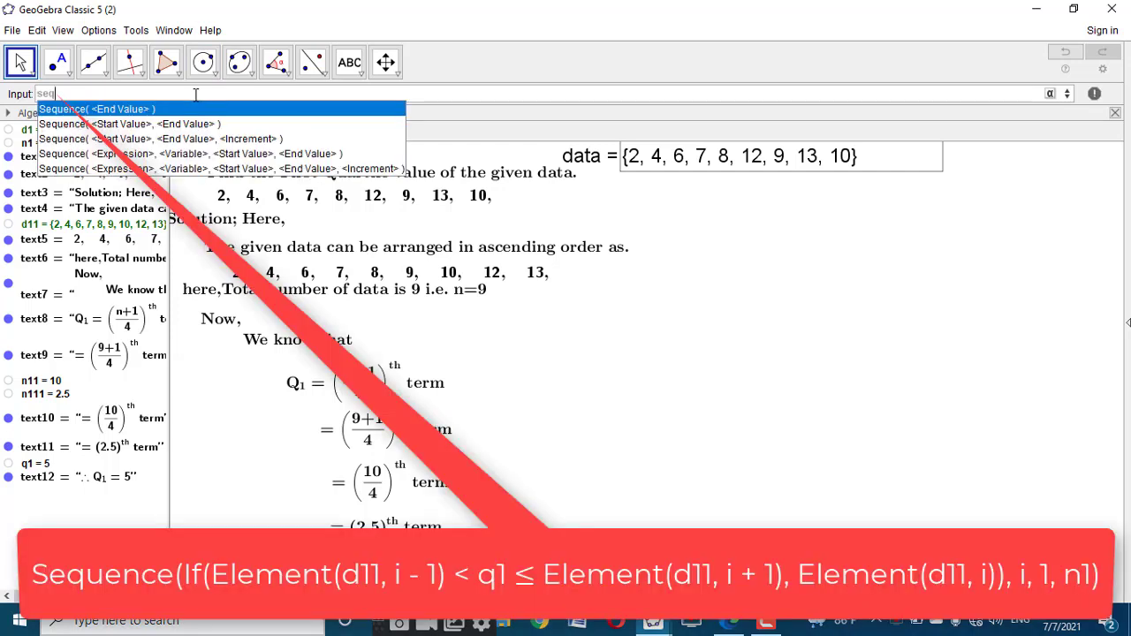
left_click(234, 155)
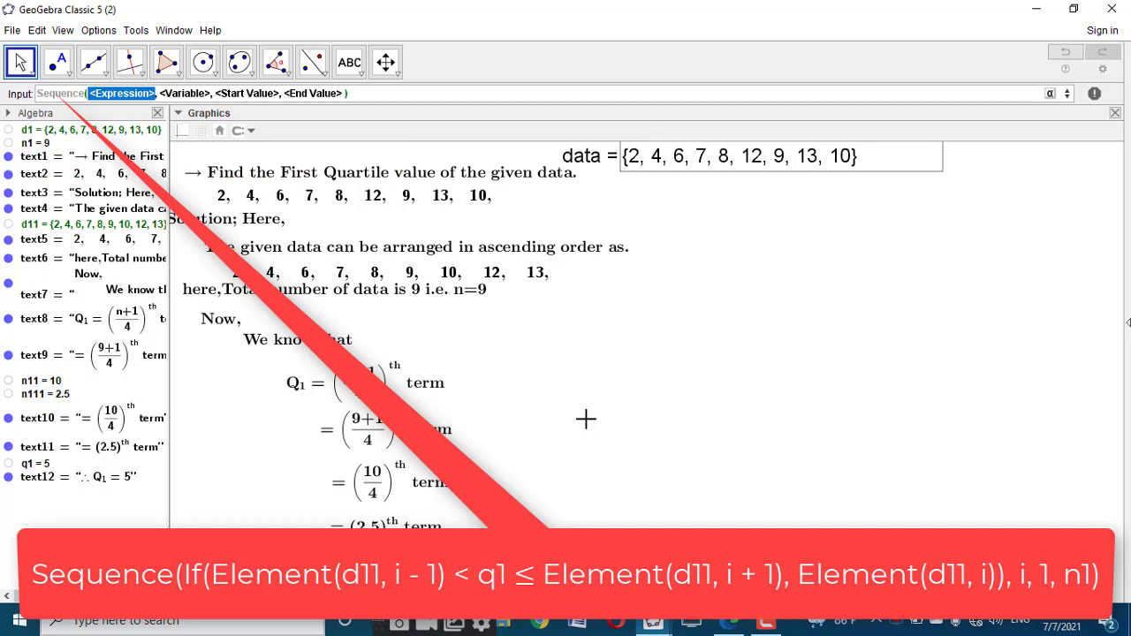
type("If")
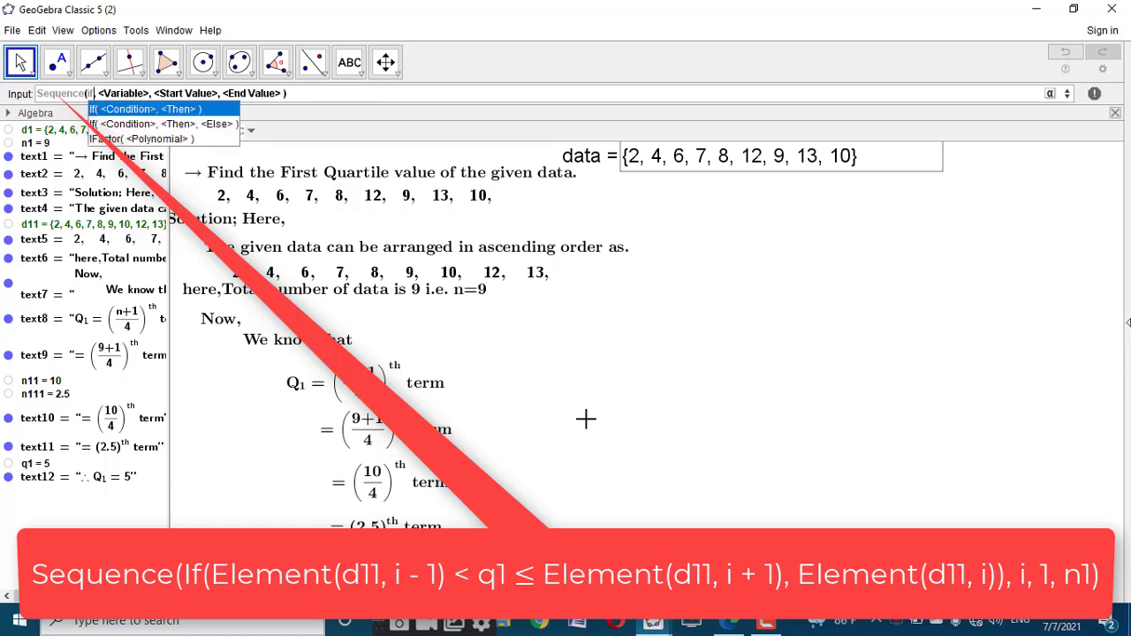
left_click(183, 115)
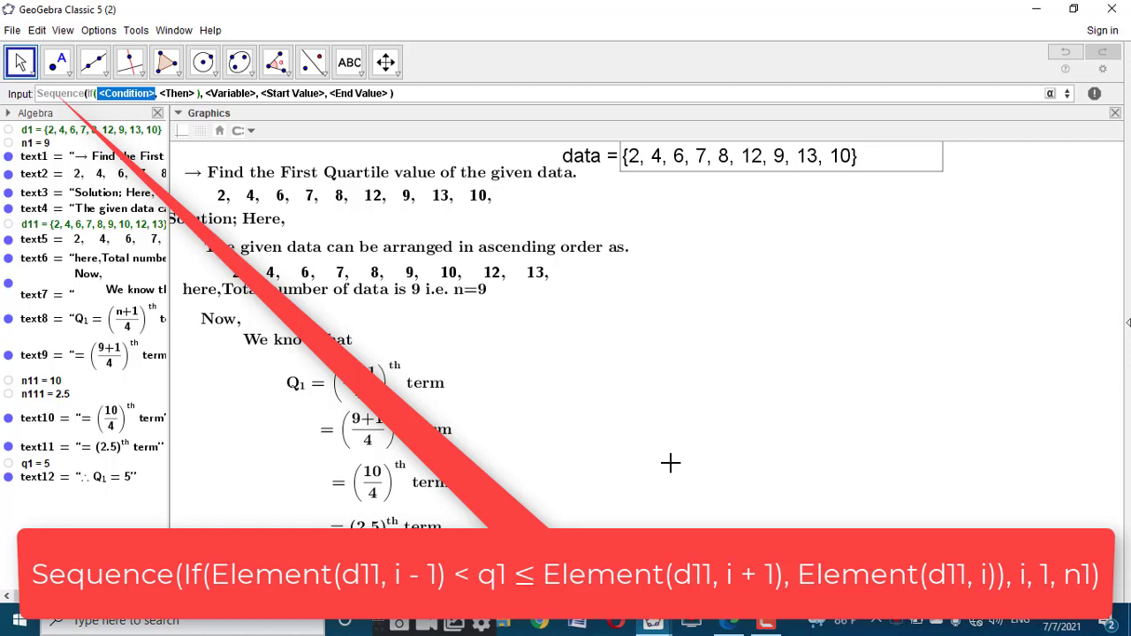
- Begin the If condition inside the Sequence command with Element(d11, i-1)<q1<
type("Ele")
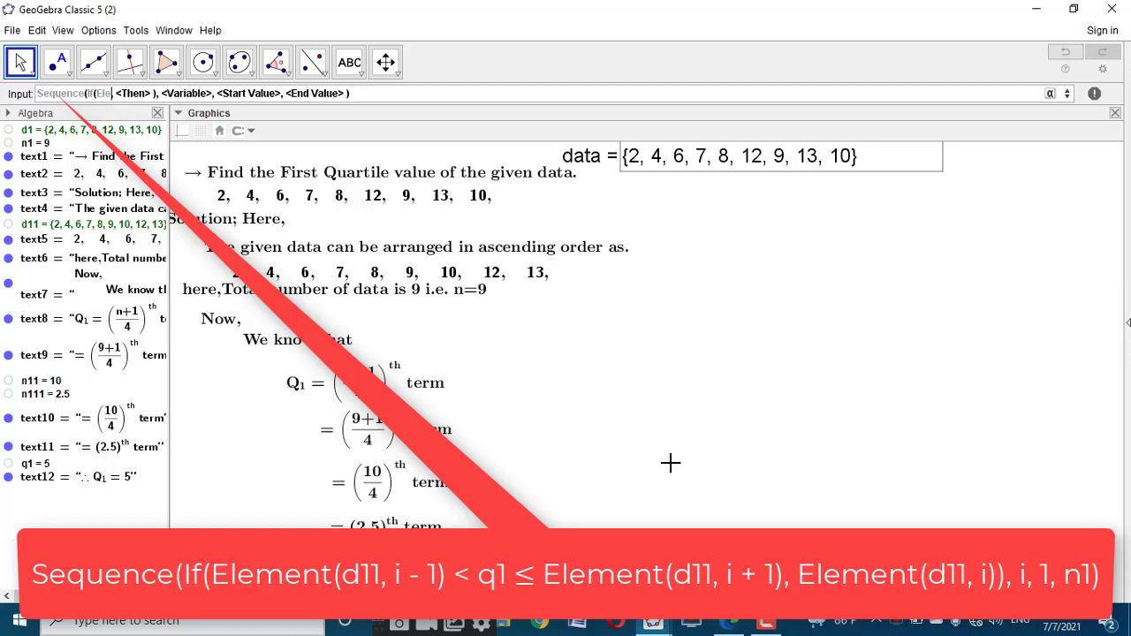
type("m")
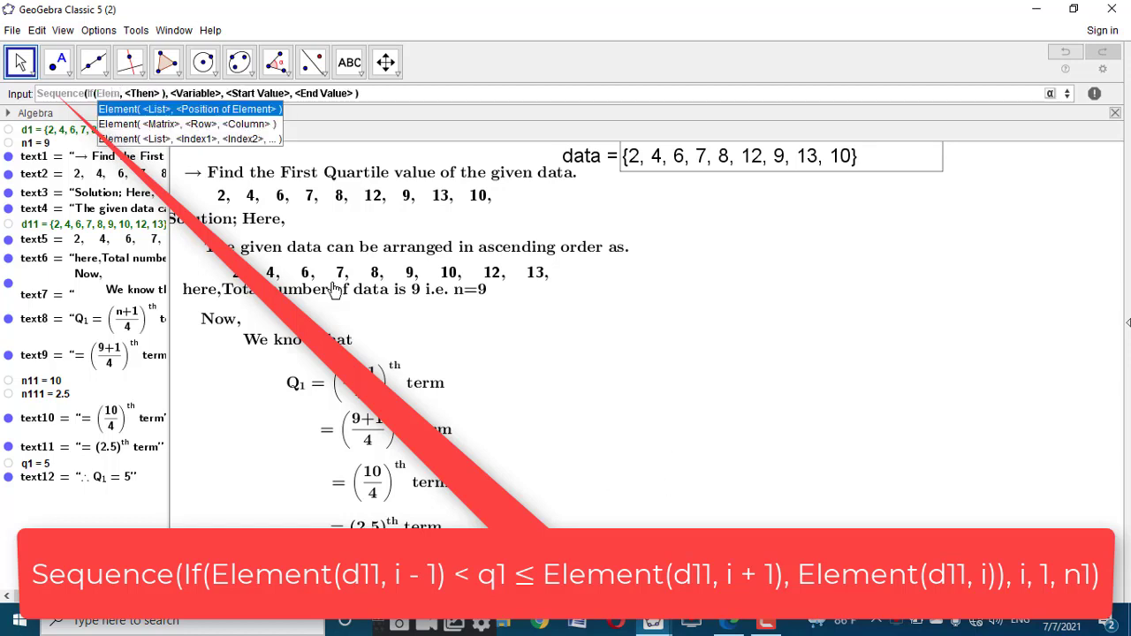
left_click(228, 109)
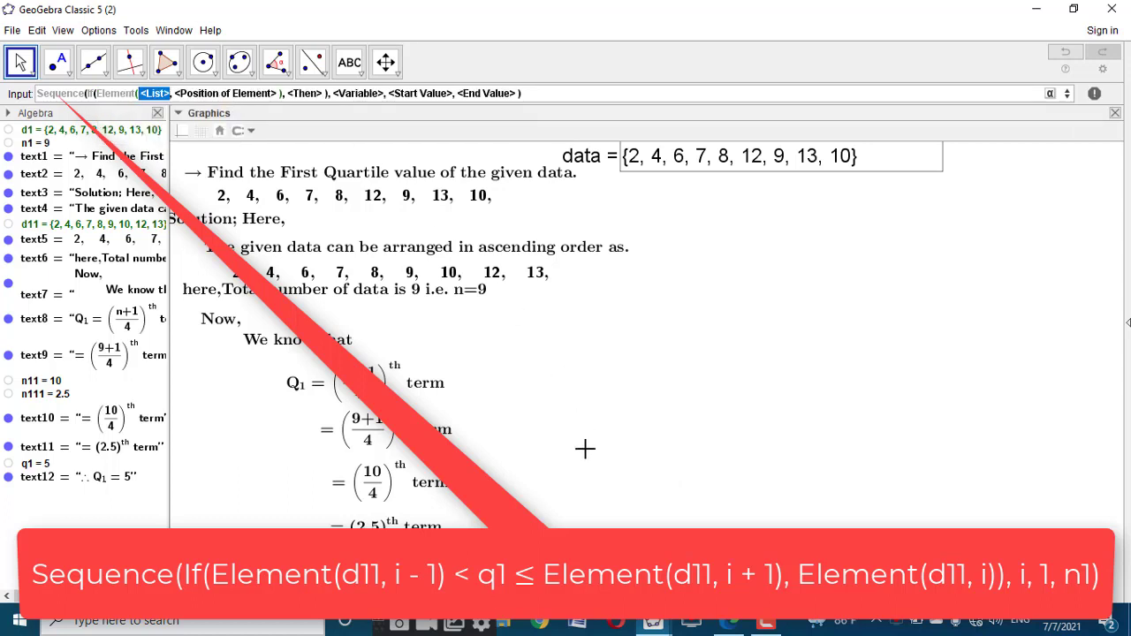
type("d11")
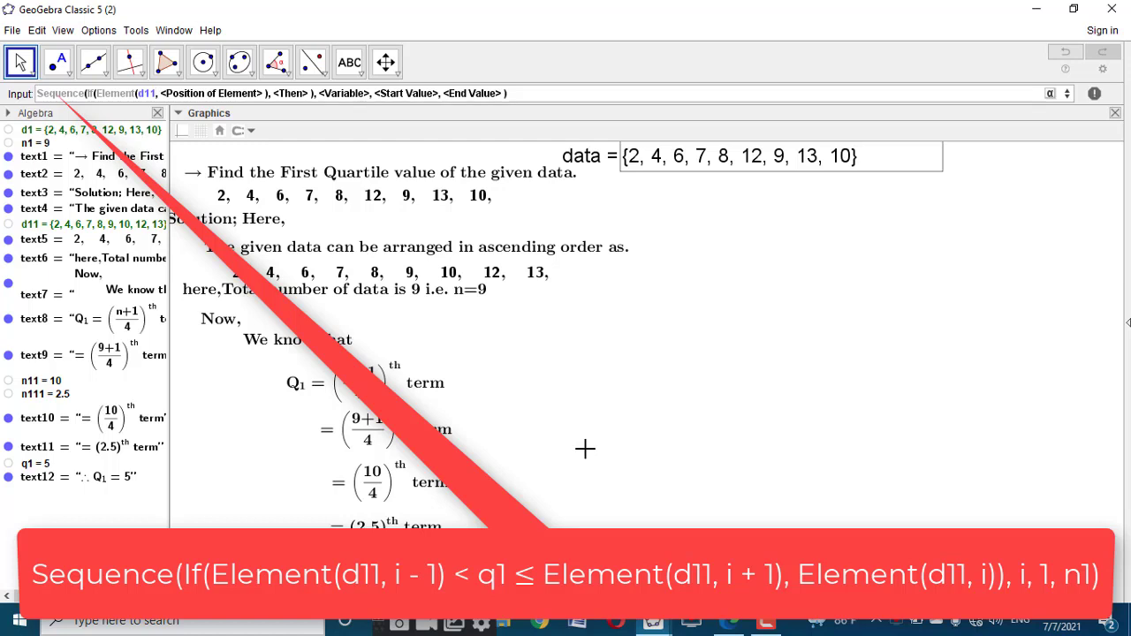
key("Tab")
type("i")
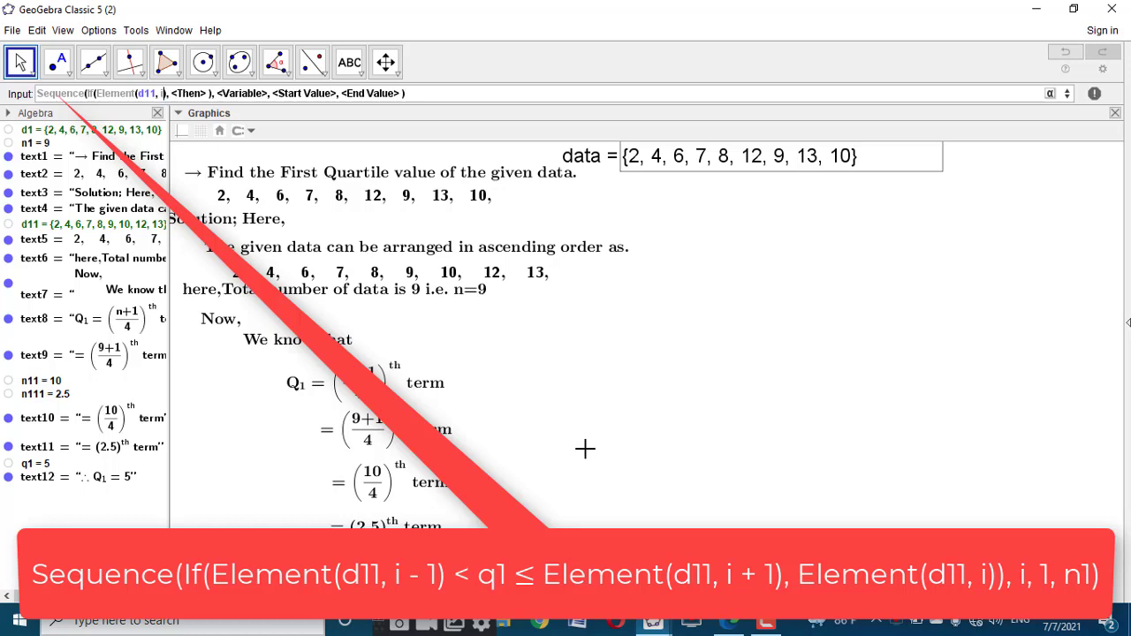
type("-1)")
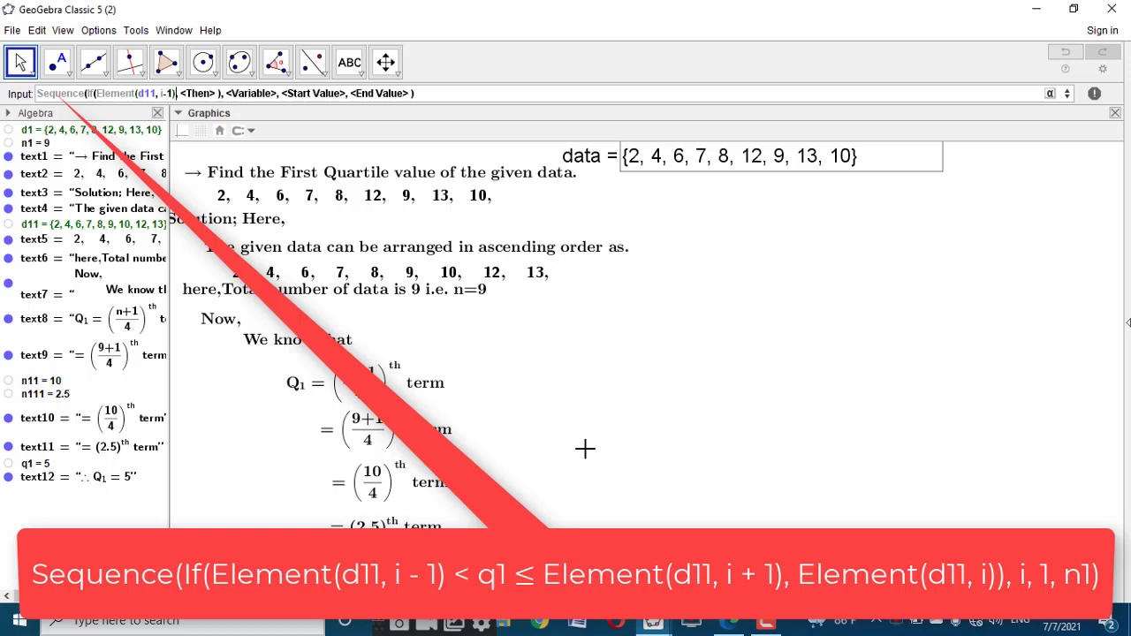
type("<")
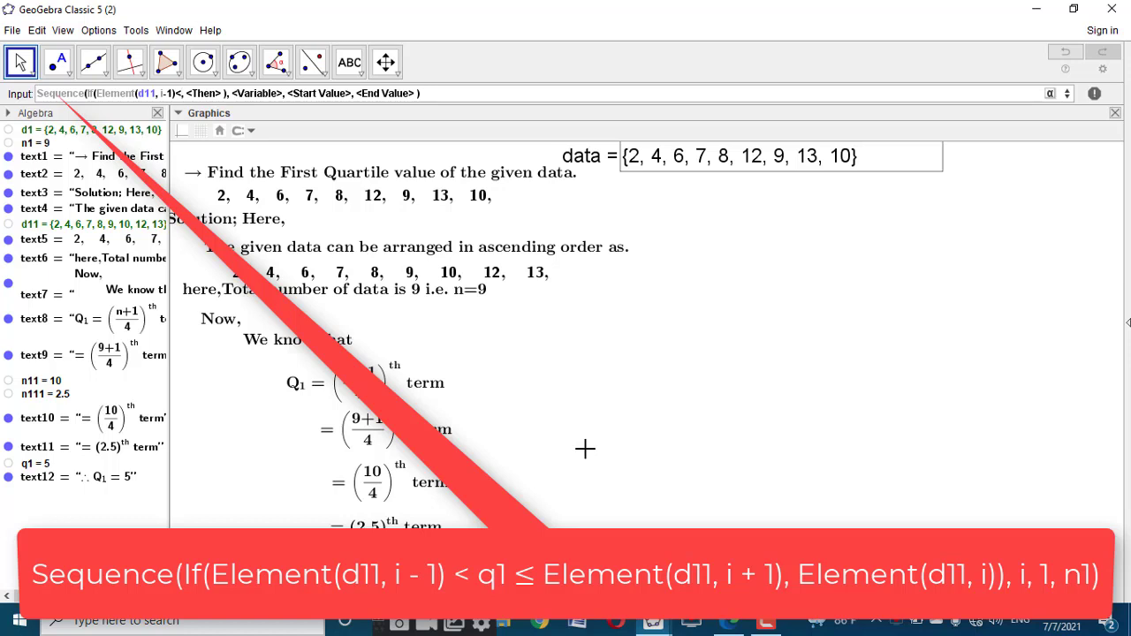
type("q1")
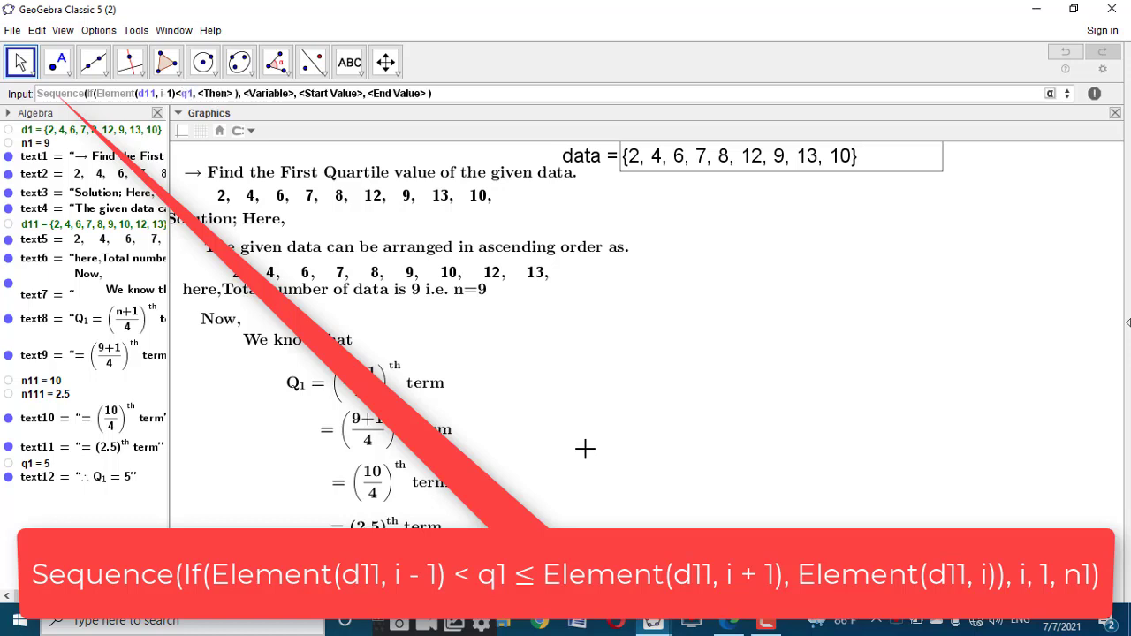
type("<")
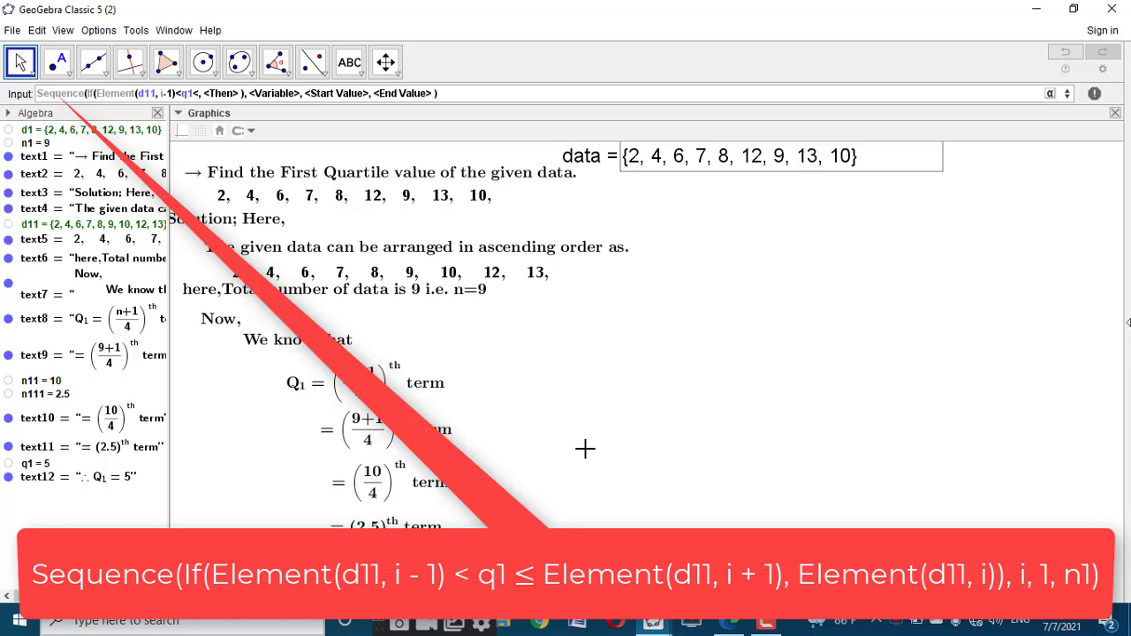
- Complete the upper bound of the If condition with Element(d11, i+1)
type("ele")
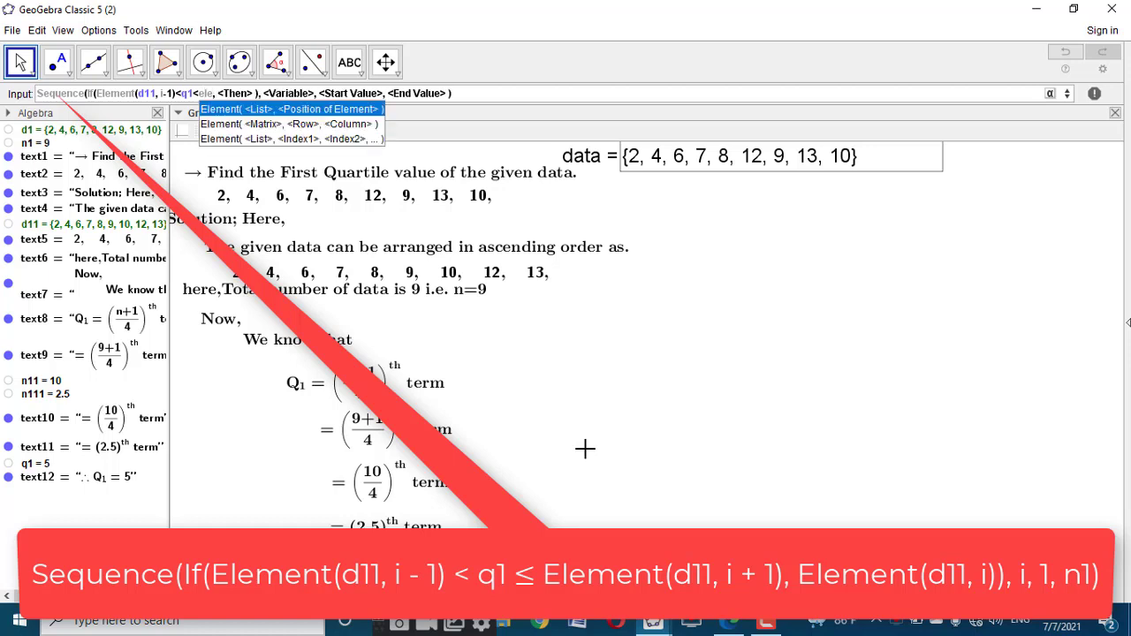
left_click(270, 113)
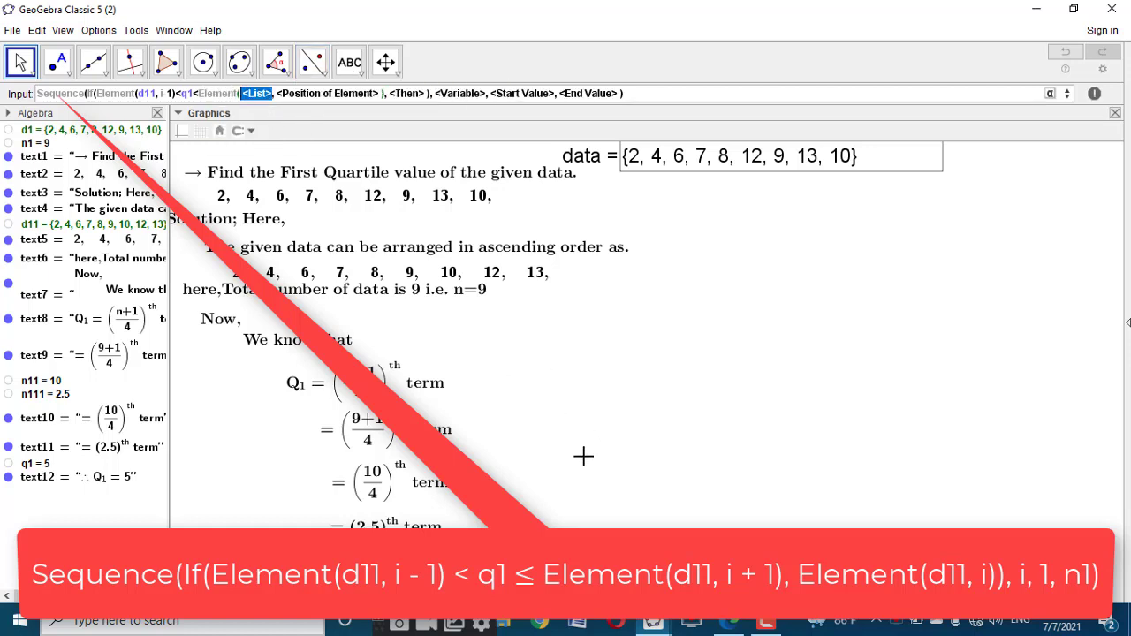
type("d11")
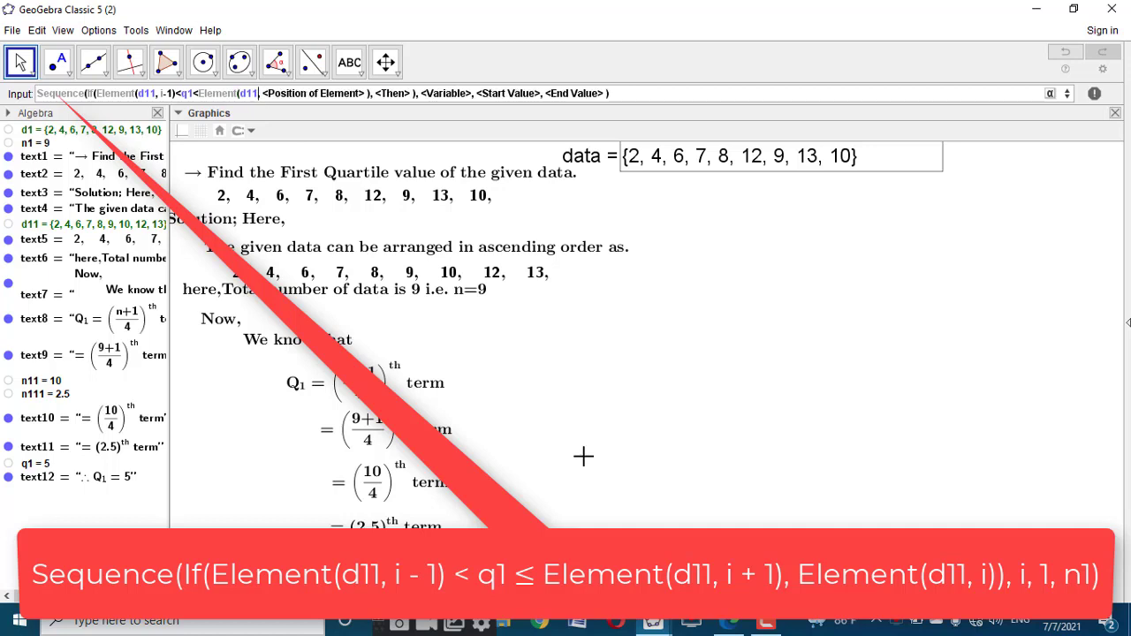
key("Tab")
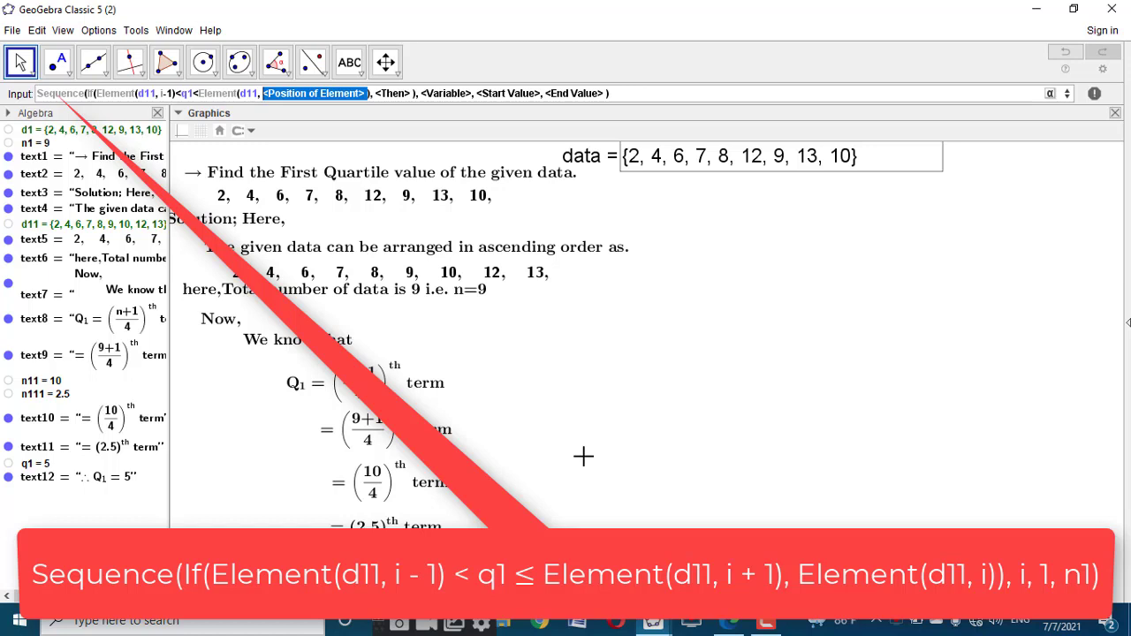
type("i")
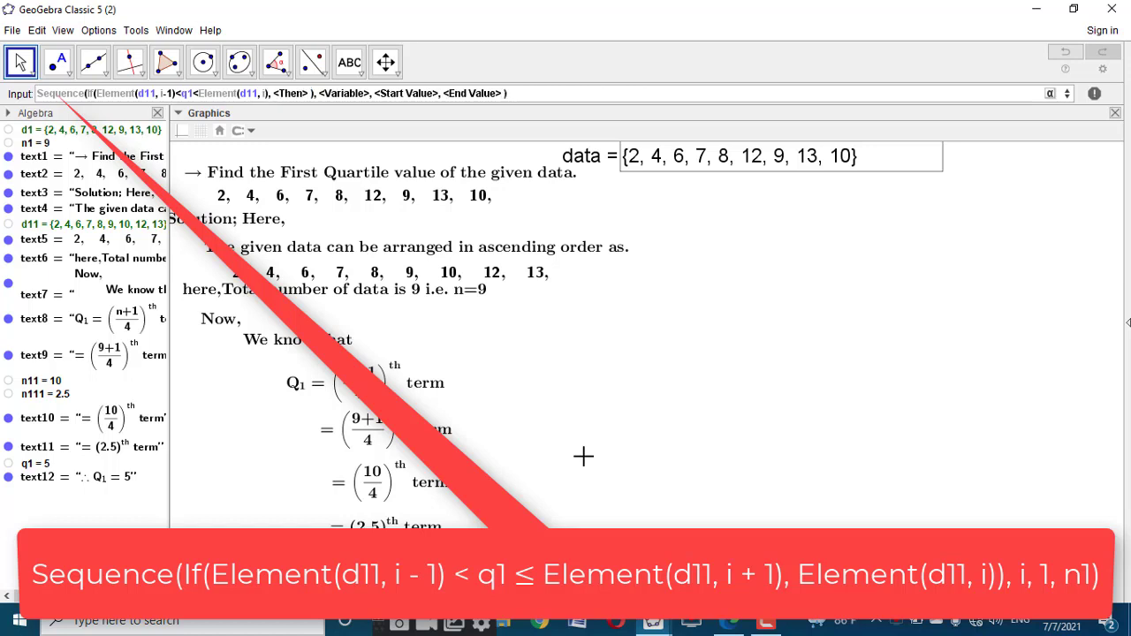
type("+1")
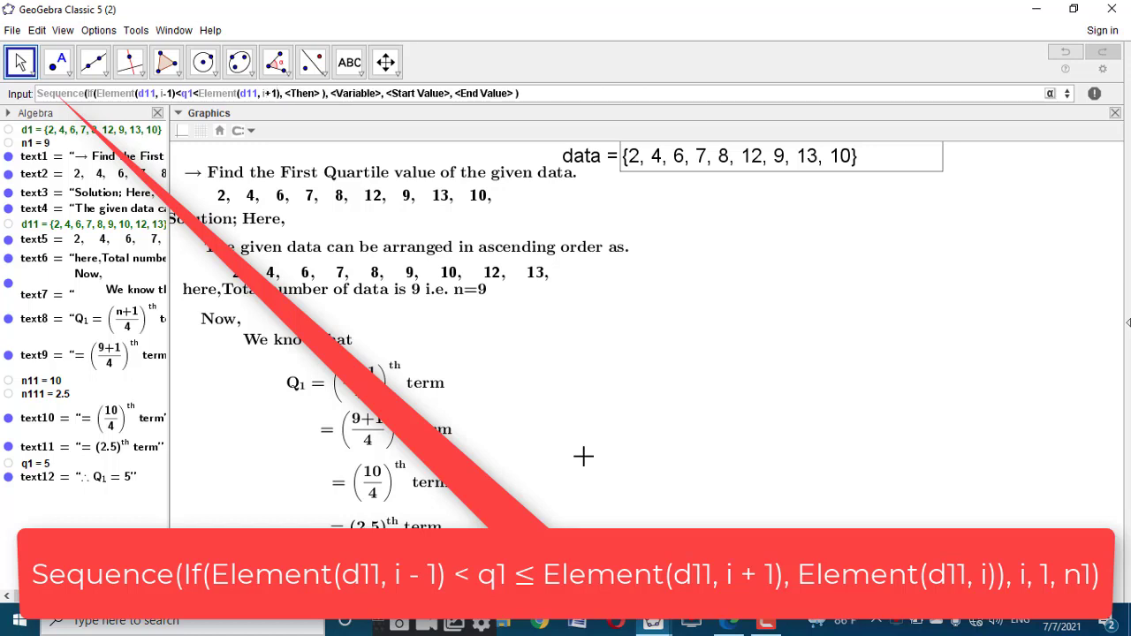
- Set the Then argument of the If expression to Element(d11, i)
key("Tab")
type("Ele")
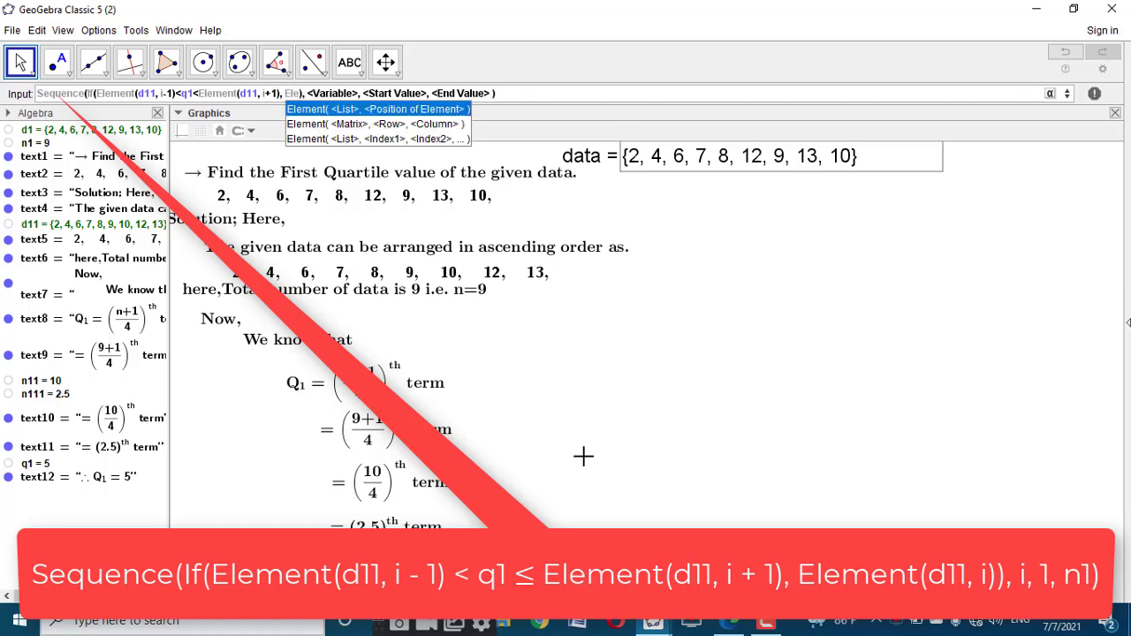
left_click(420, 104)
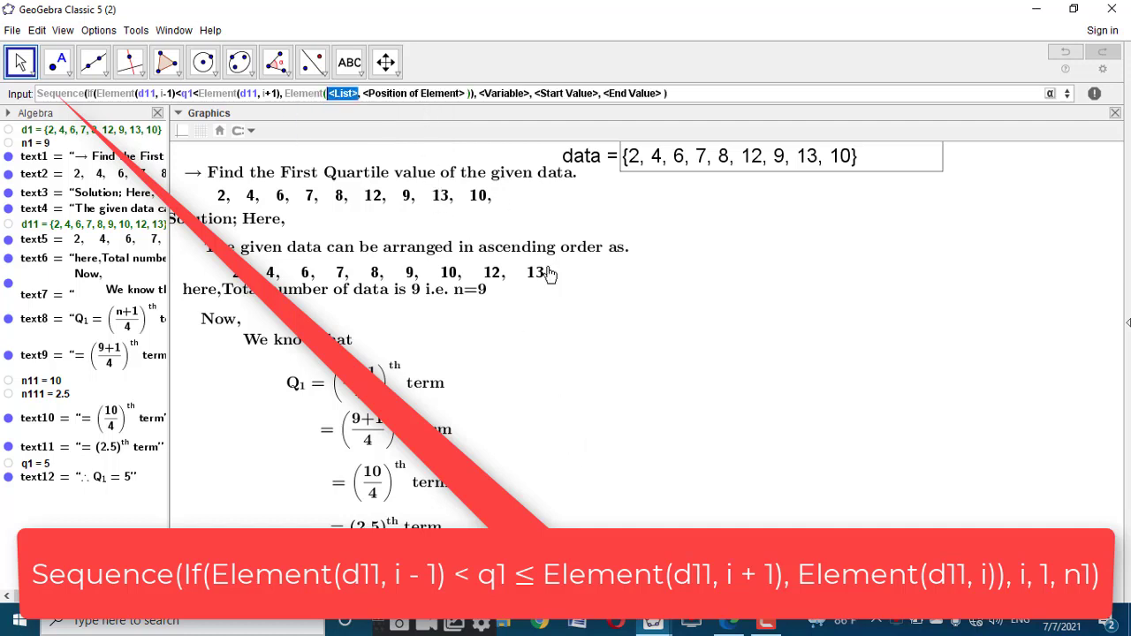
type("d11")
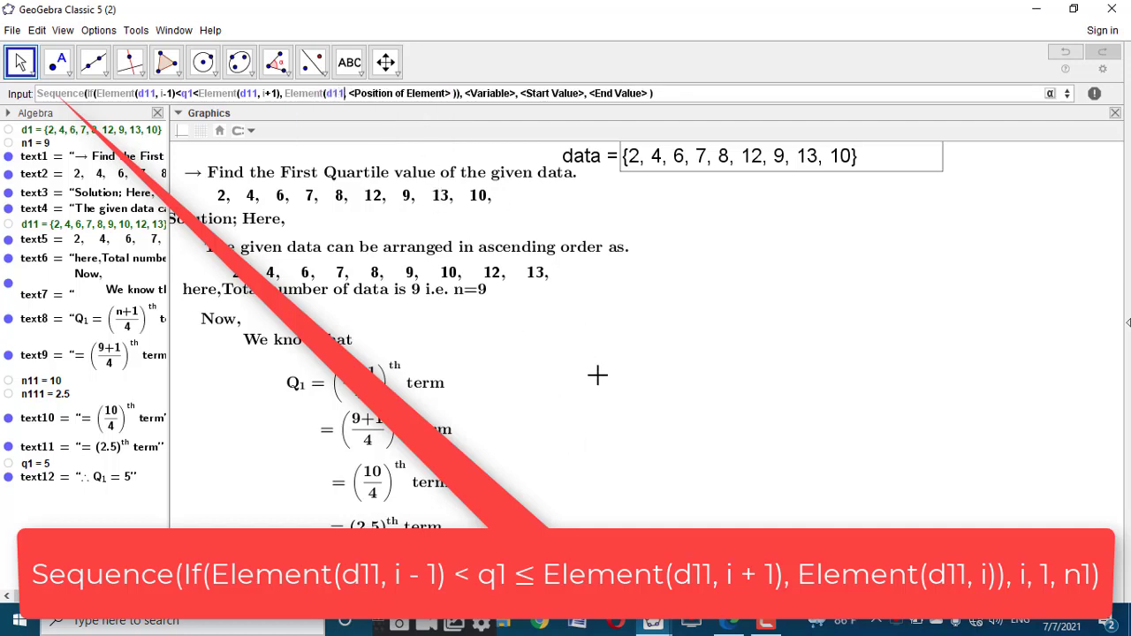
key("Tab")
type("i")
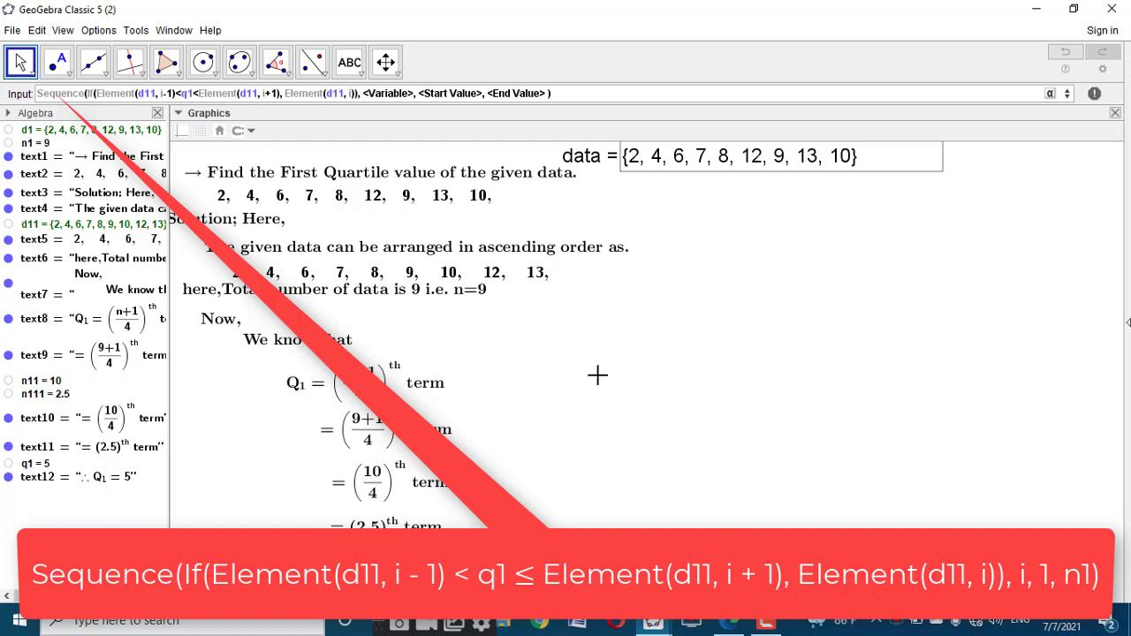
- Complete the Sequence command with variable i, start value 1 and end value n1, and create the list
key("Tab")
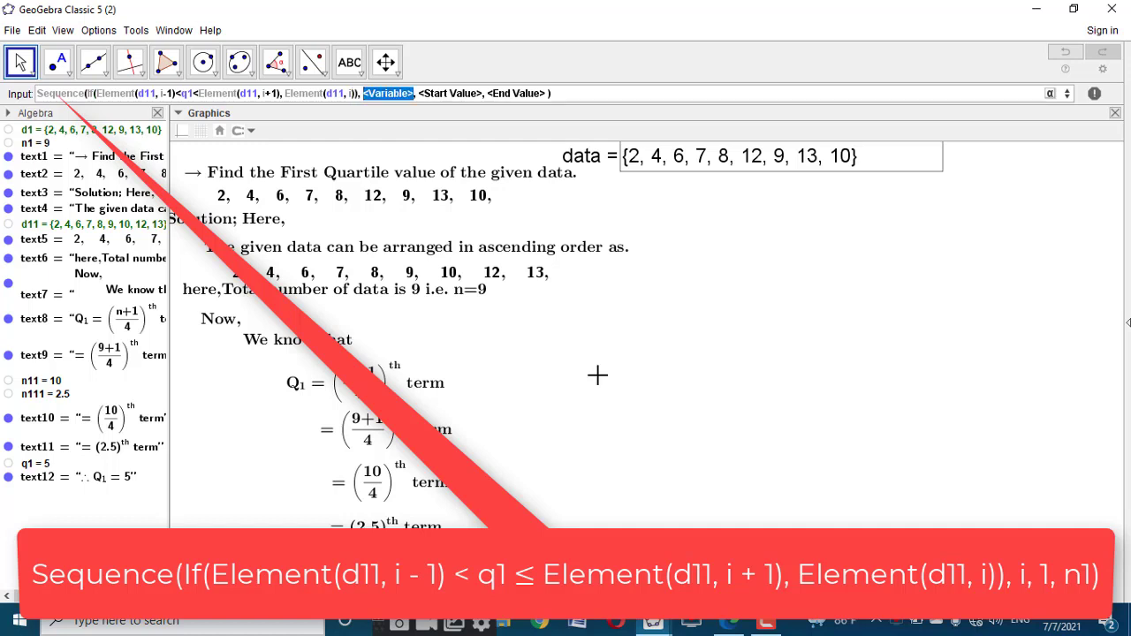
type("i")
key("Tab")
type("1")
key("Tab")
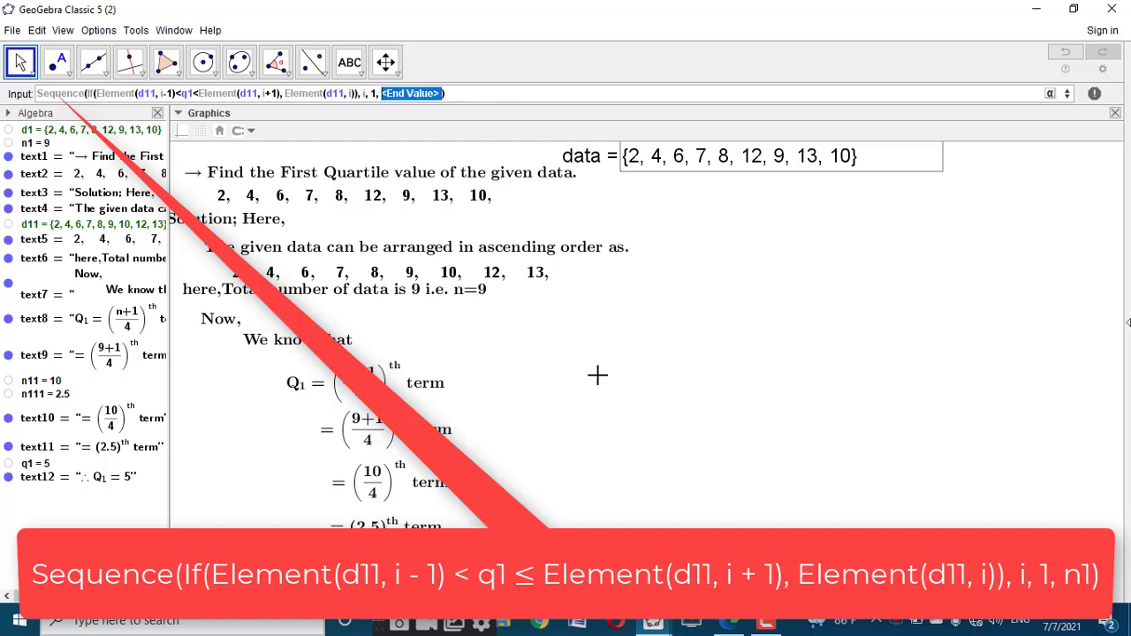
type("n1")
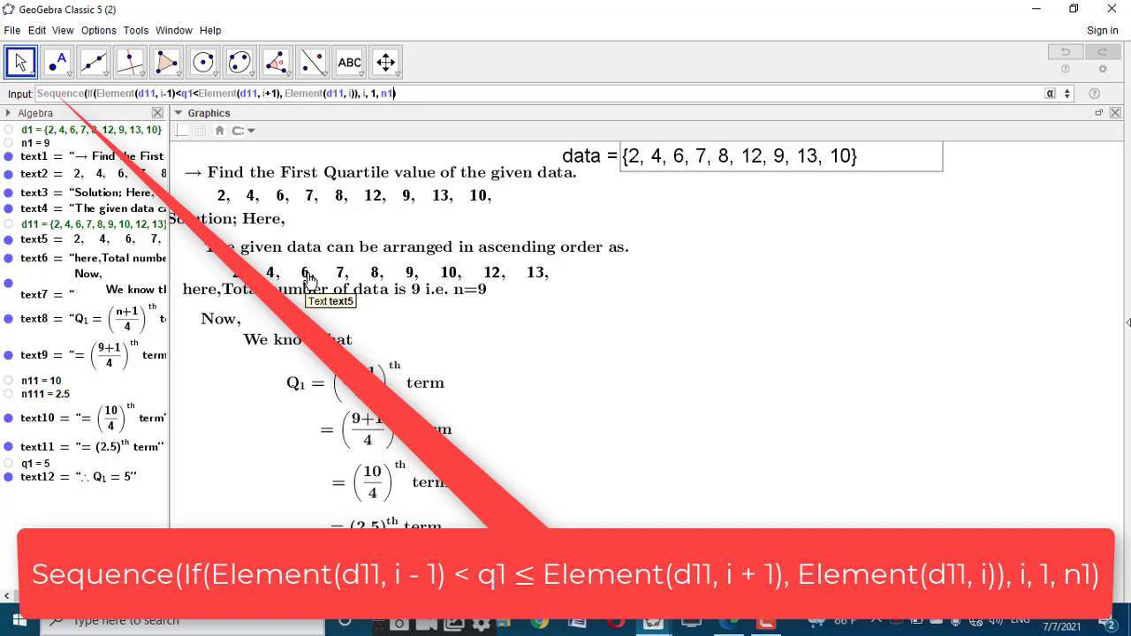
left_click(400, 92)
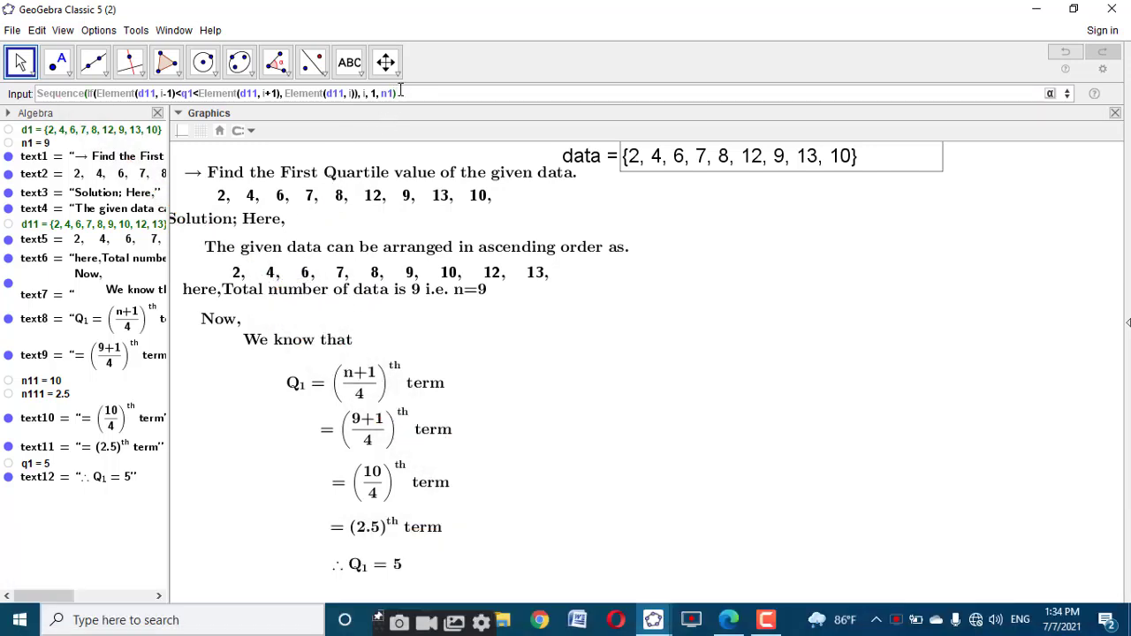
key("Return")
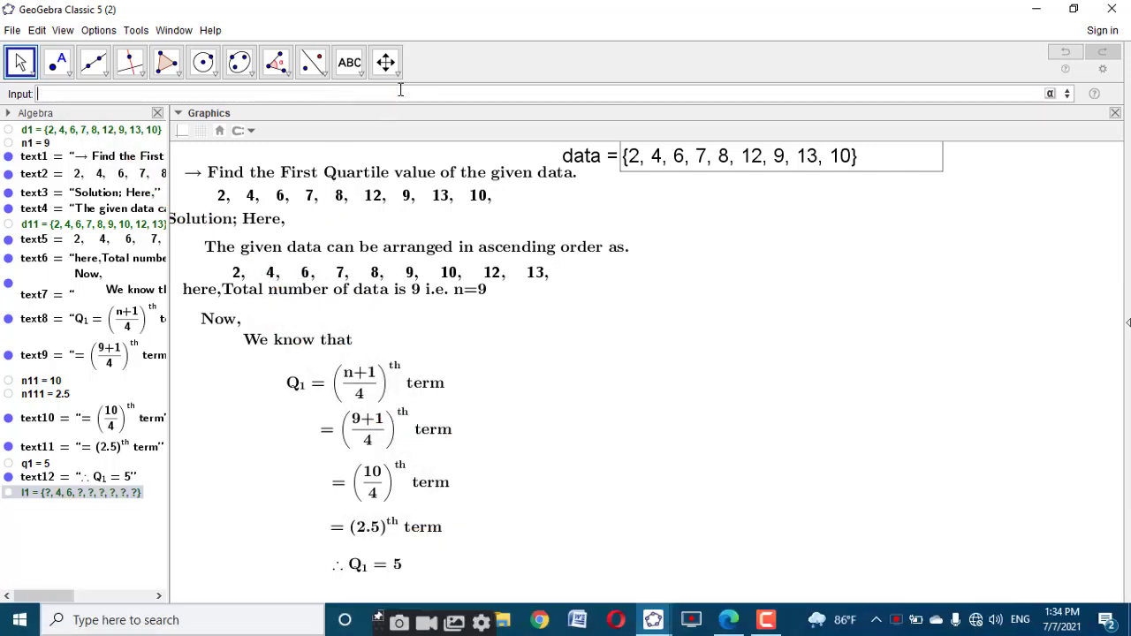
right_click(39, 500)
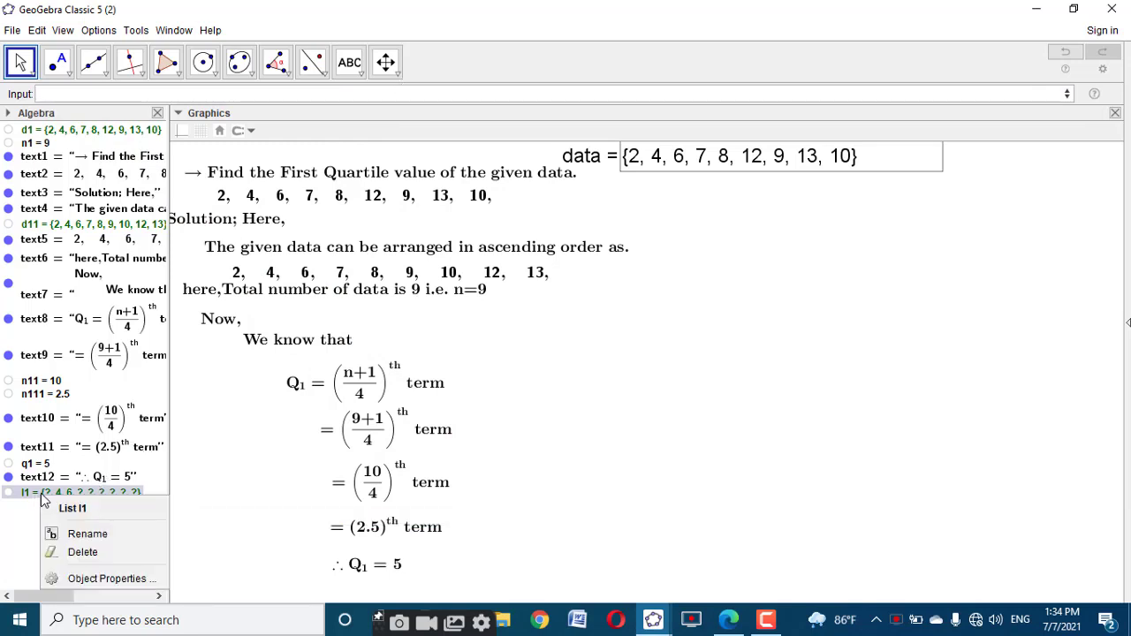
left_click(235, 457)
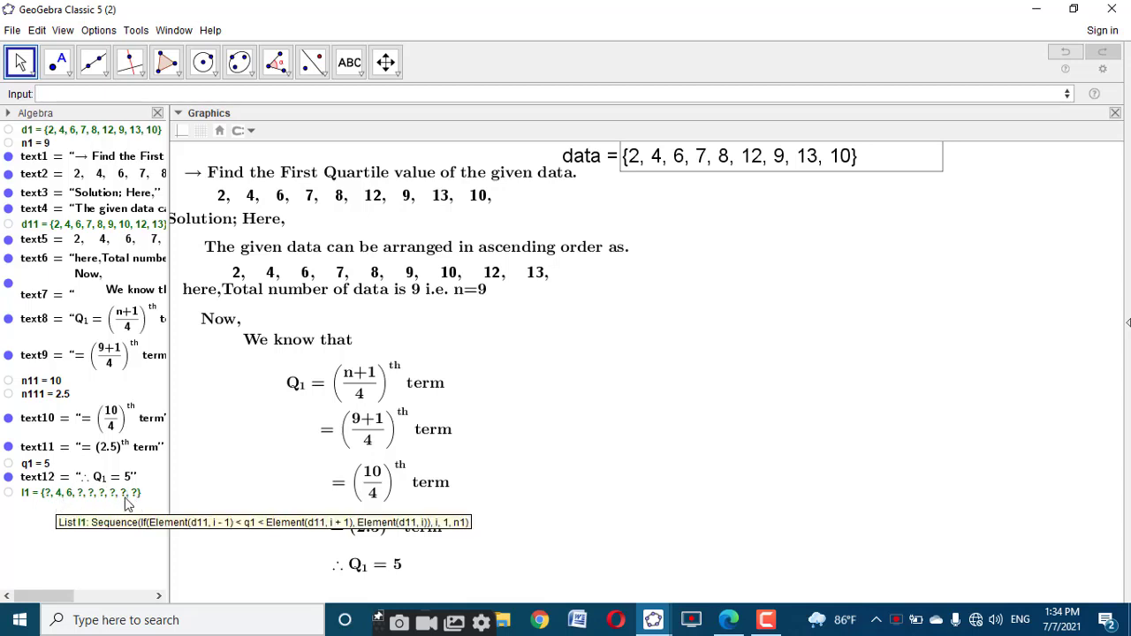
- Create a list without the undefined entries of the new sequence using RemoveUndefined(l1)
left_click(118, 93)
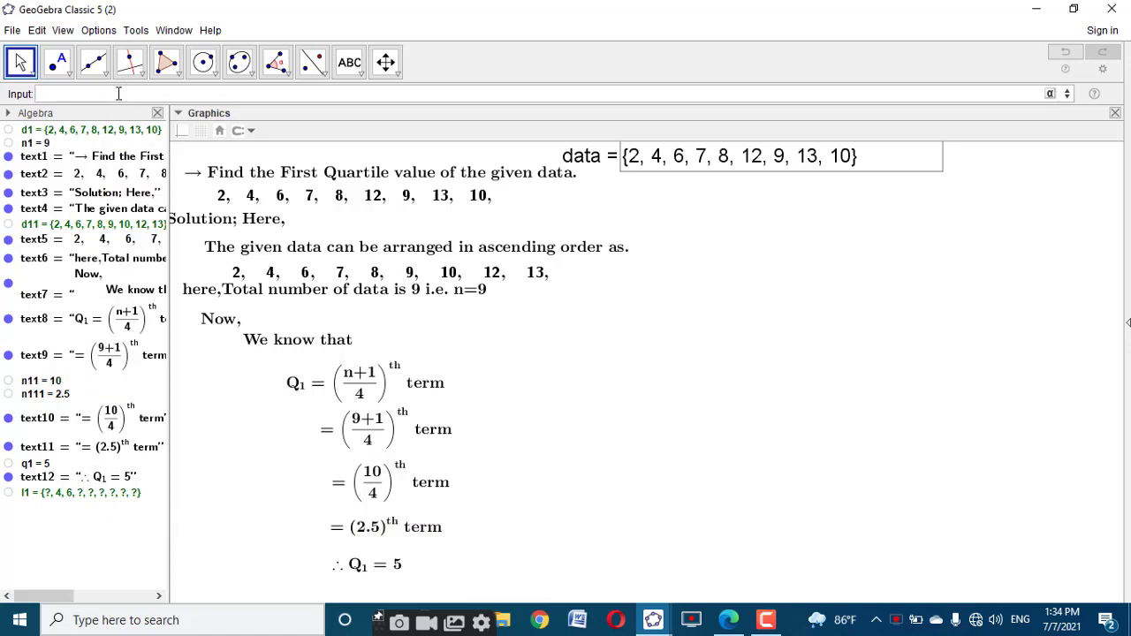
type("rem")
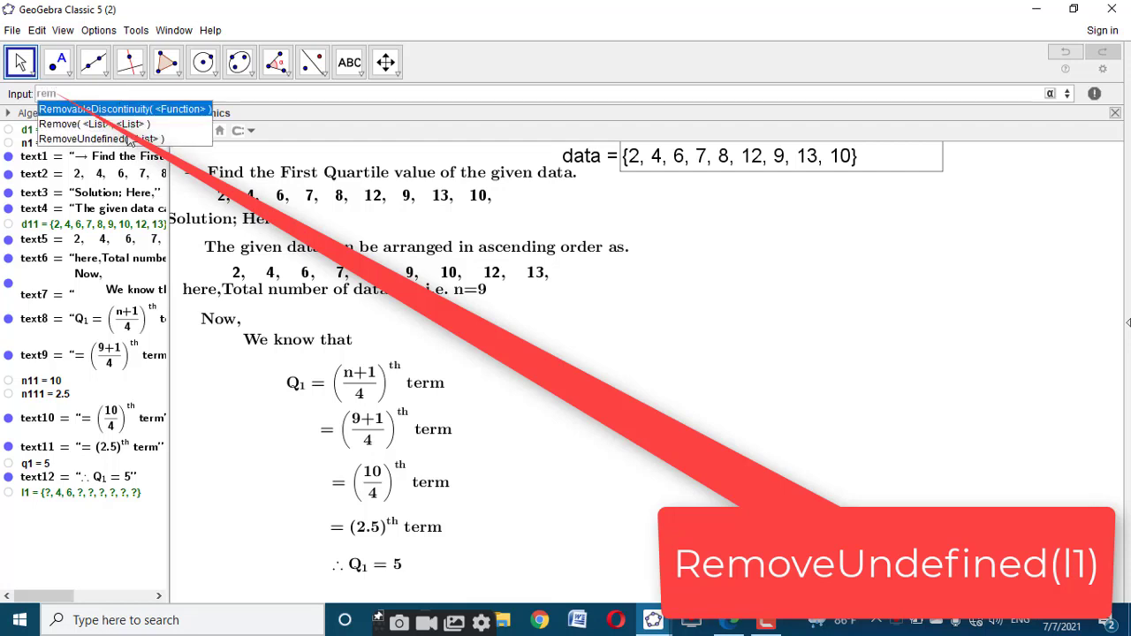
left_click(132, 139)
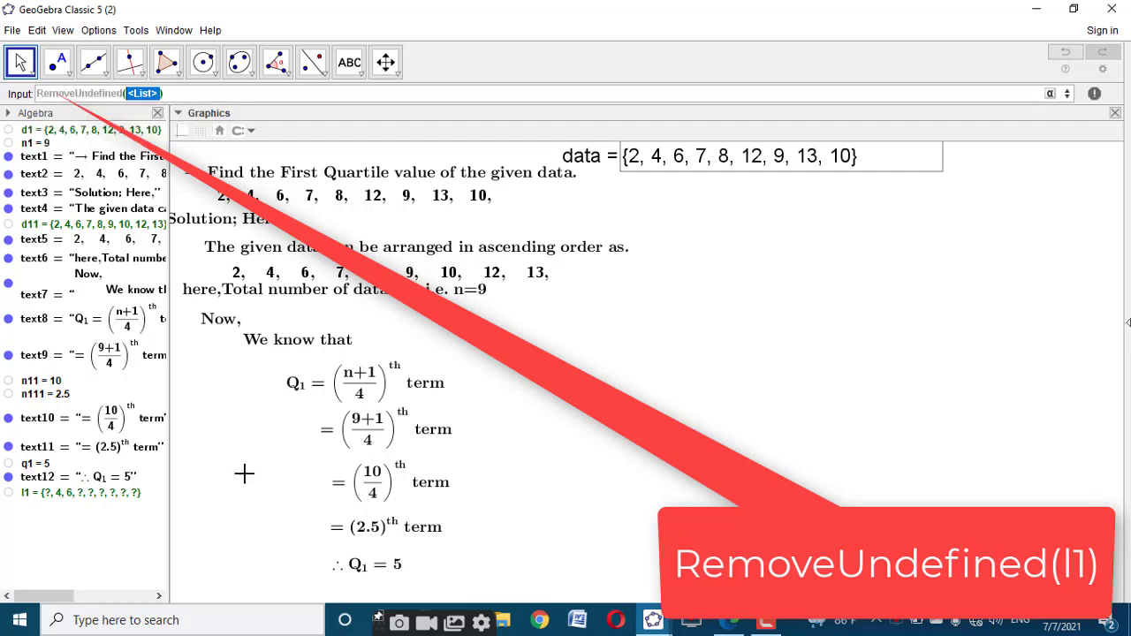
type("l1")
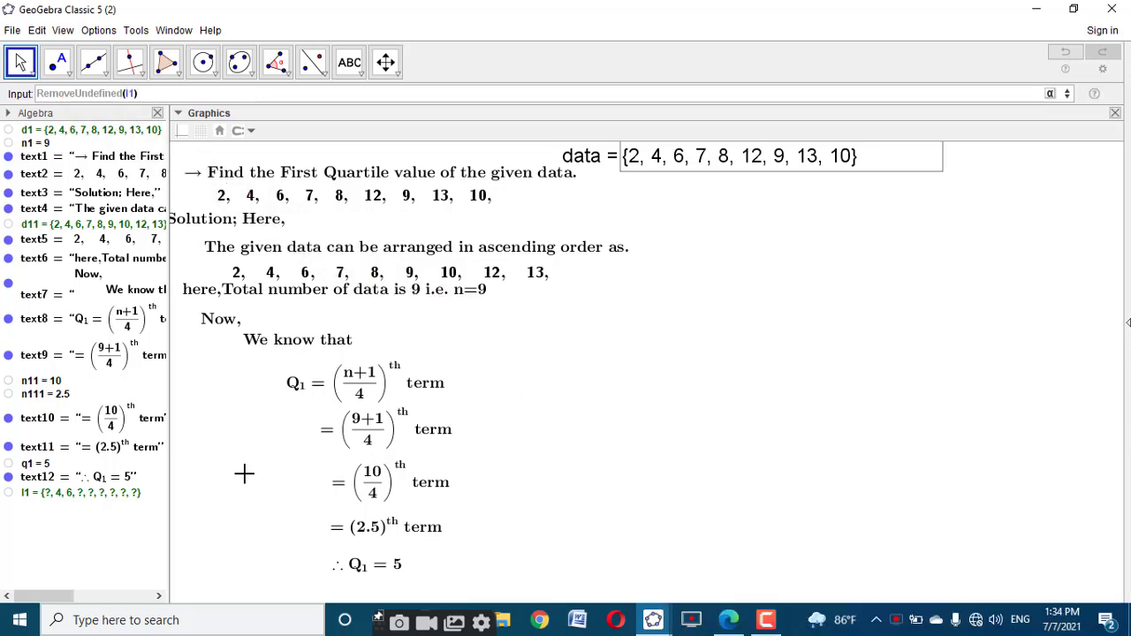
key("Return")
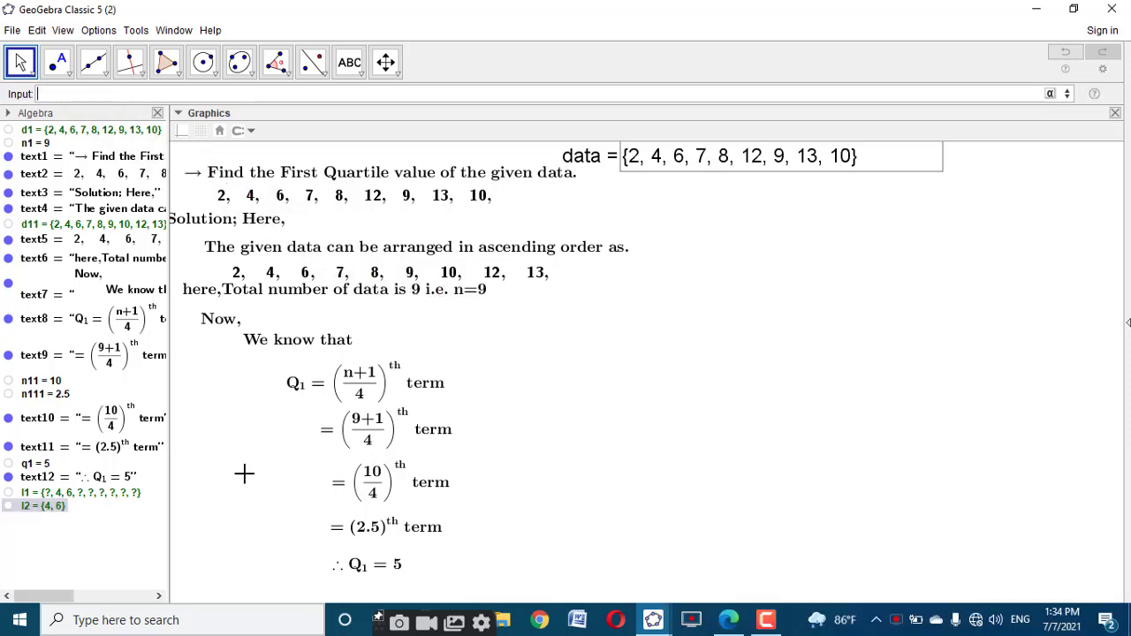
left_click(80, 495)
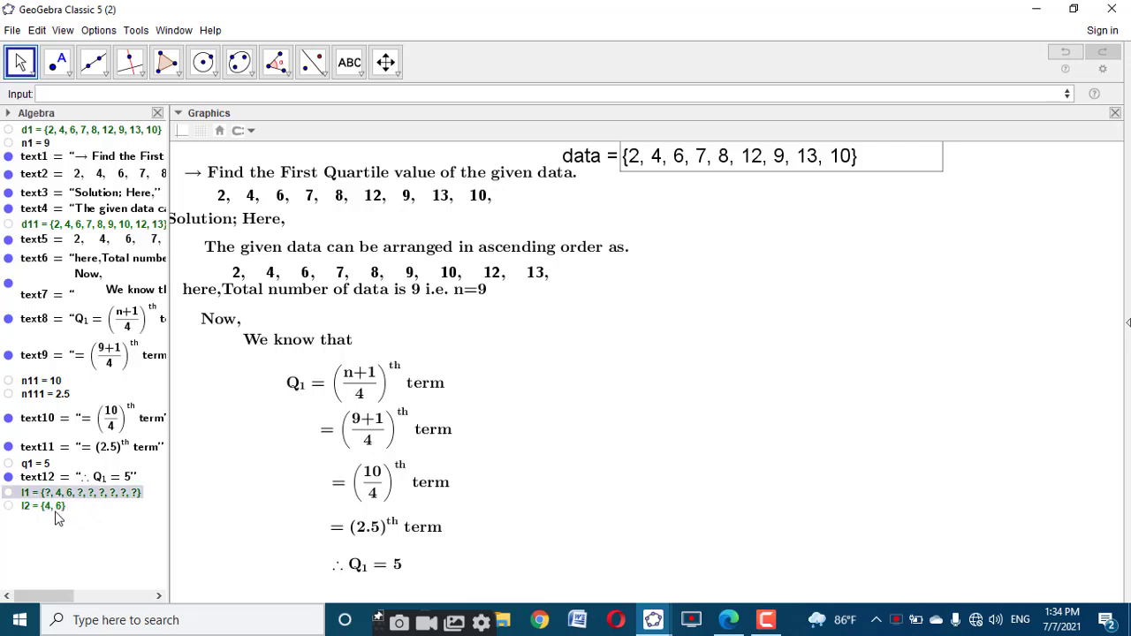
left_click(53, 509)
left_click(221, 497)
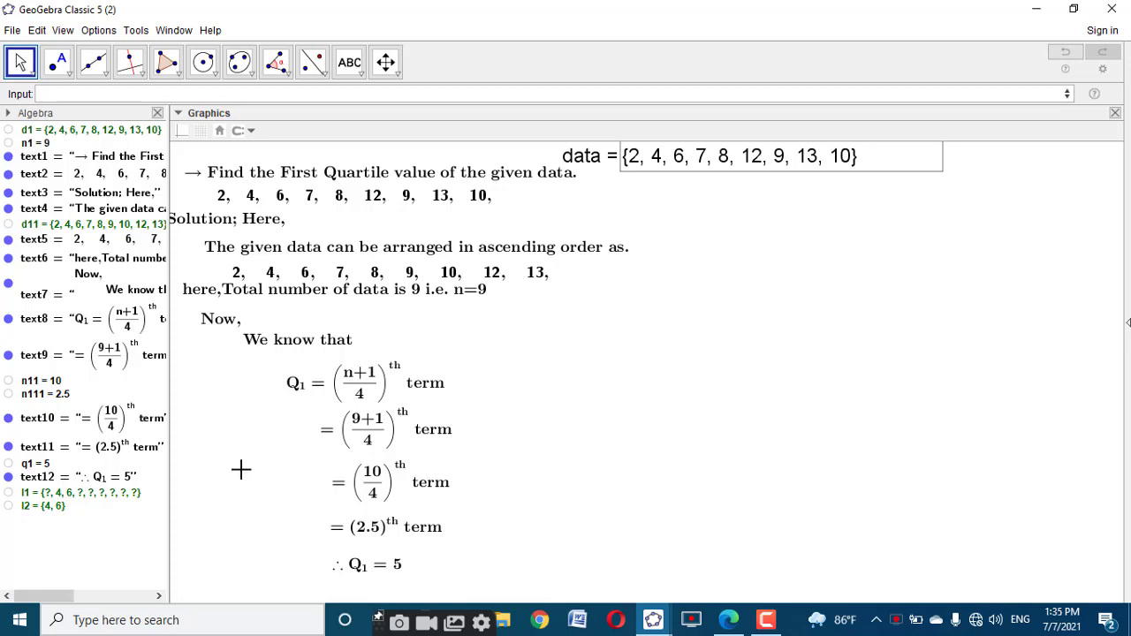
left_click(56, 507)
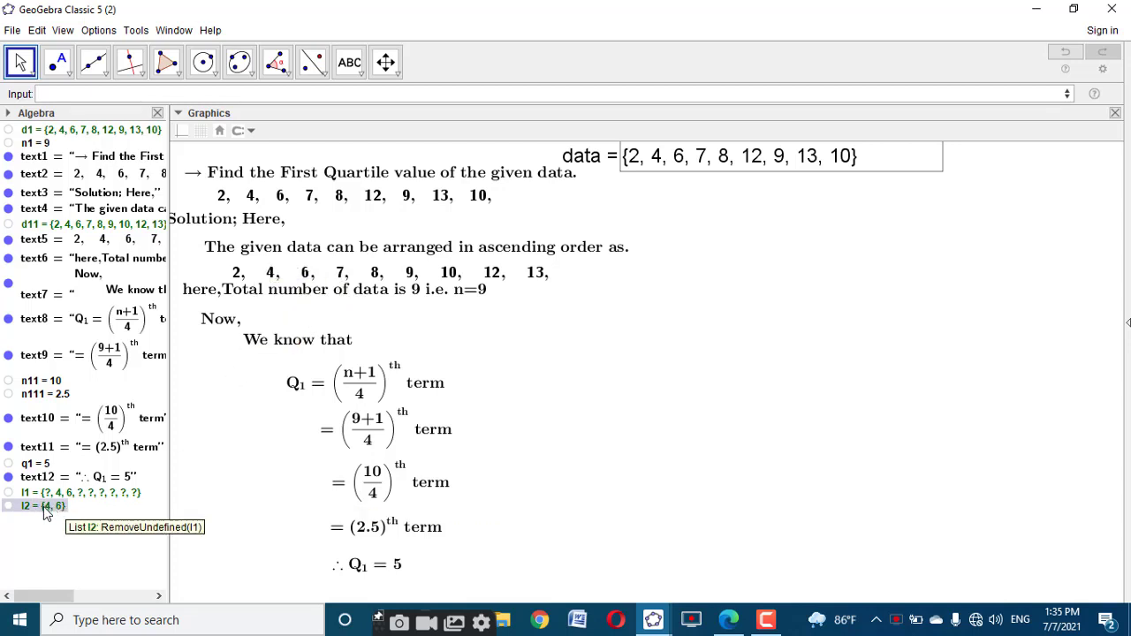
- Start a Sequence command with expression, variable, start and end values, and begin its expression with Element(l2, i+1)
left_click(187, 91)
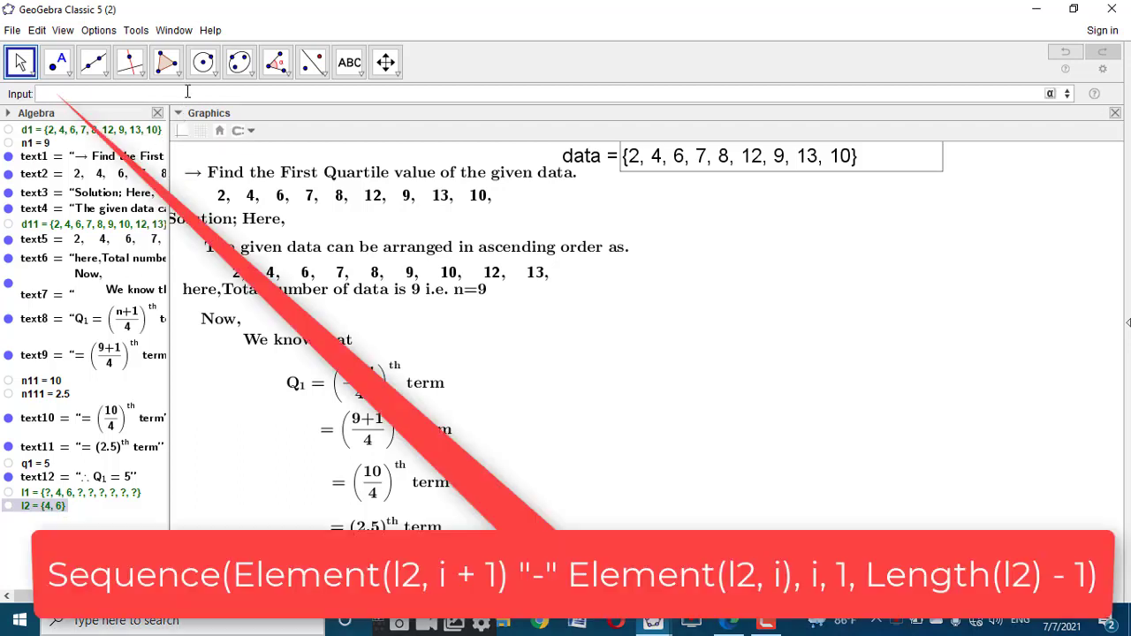
type("Sequ")
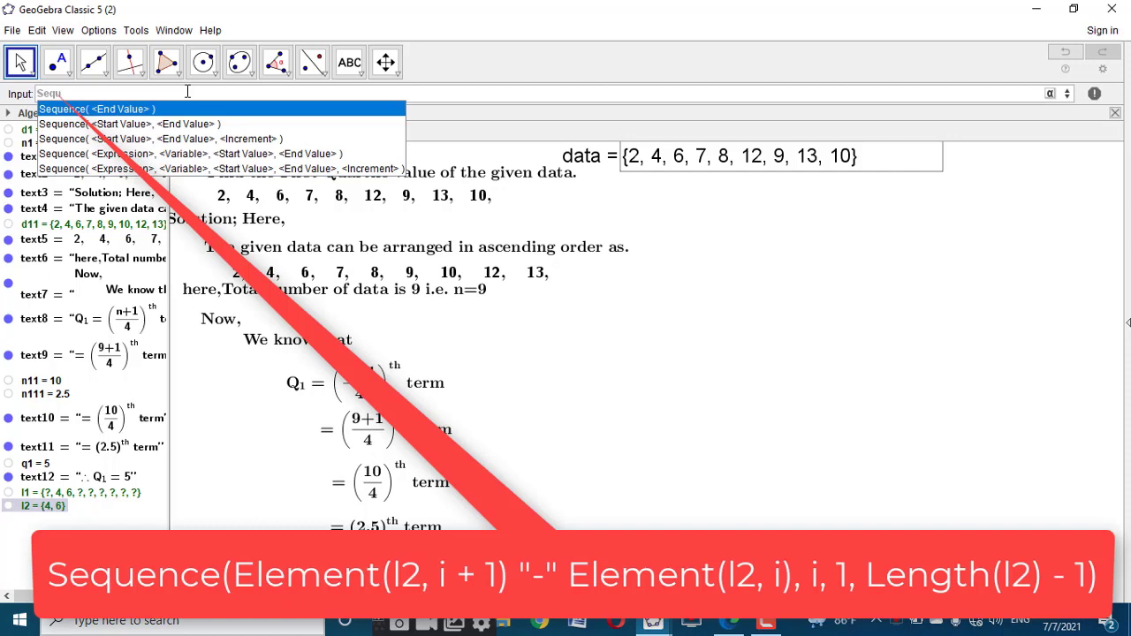
left_click(189, 155)
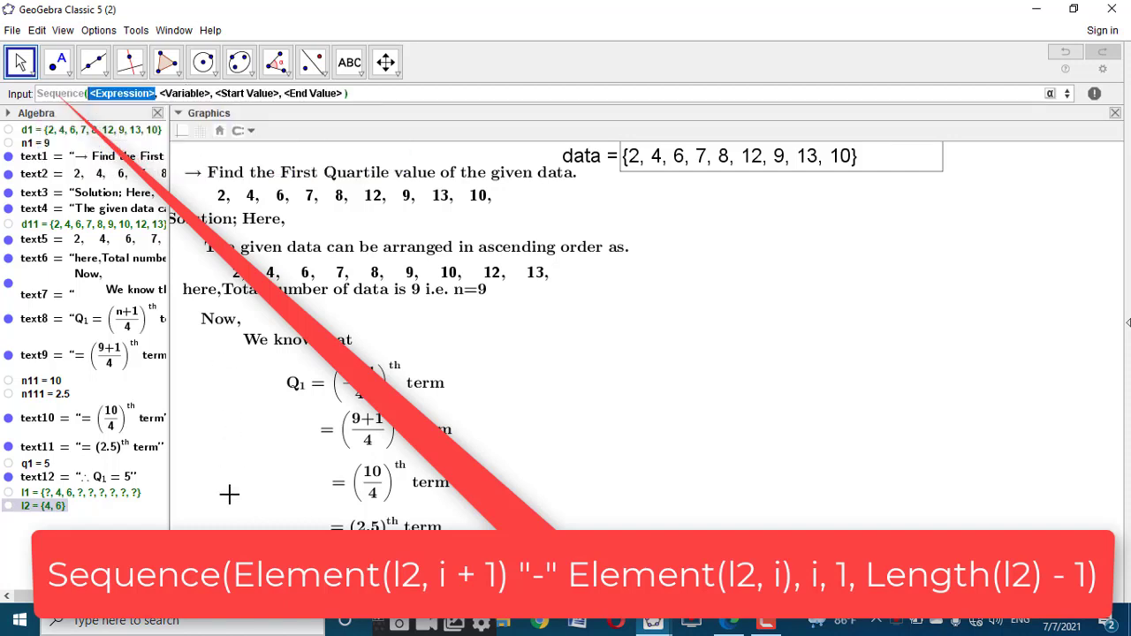
type("Elem")
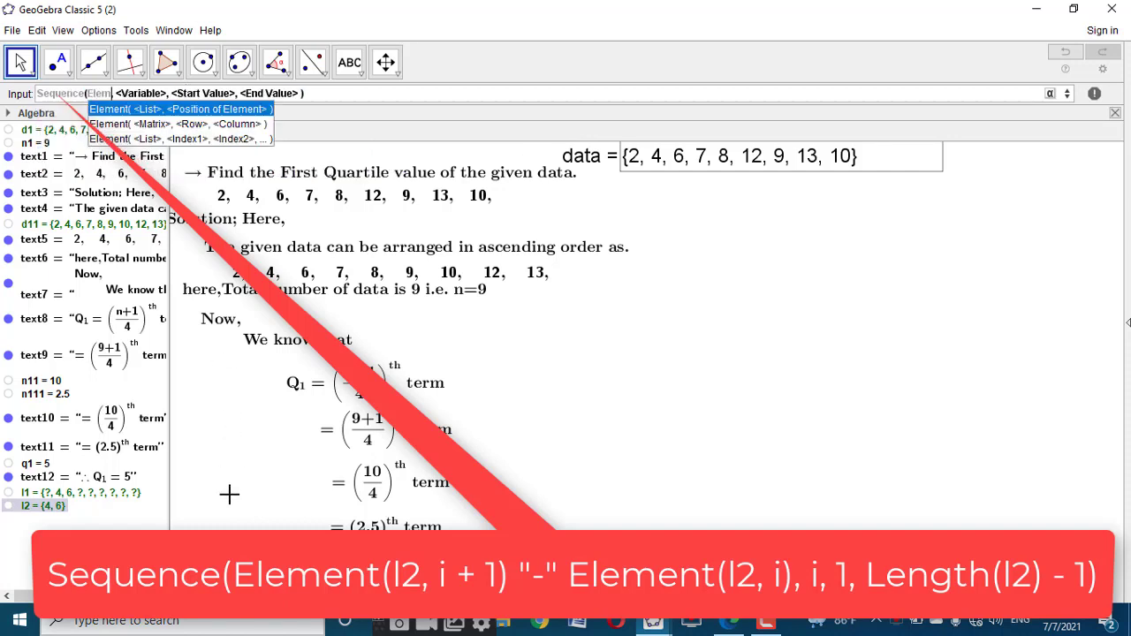
left_click(222, 109)
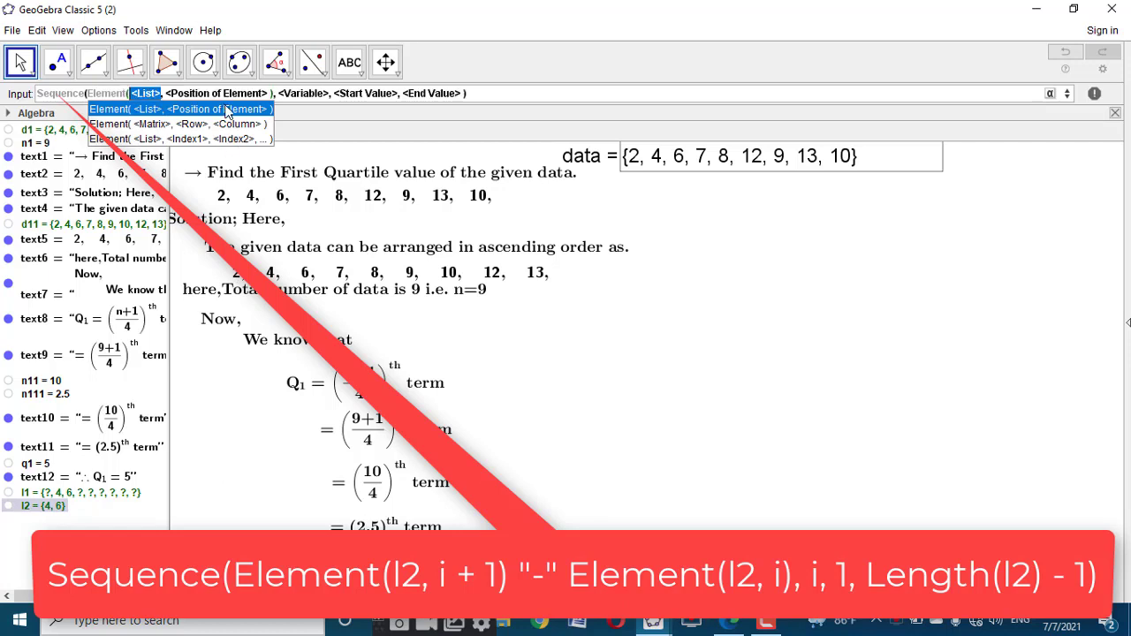
type("l2")
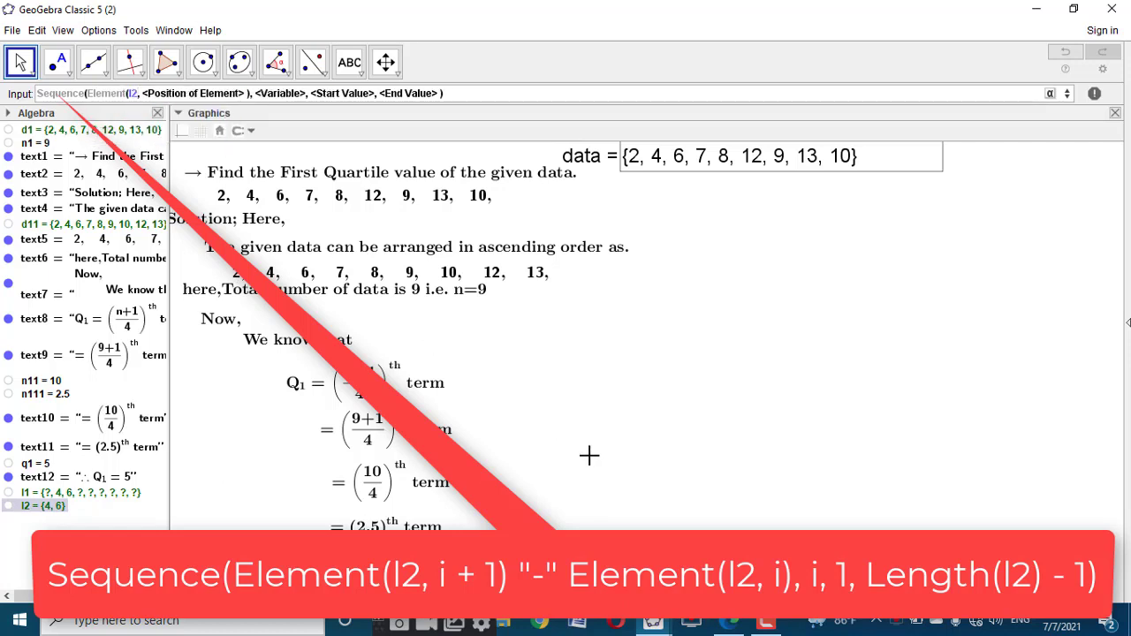
key("Tab")
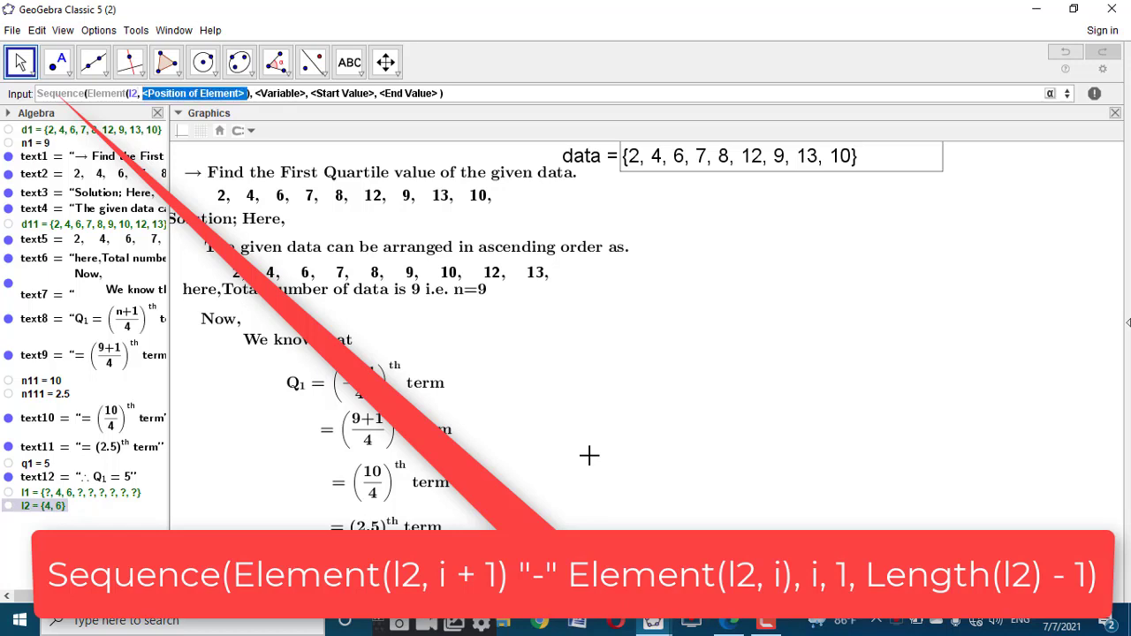
type("i+")
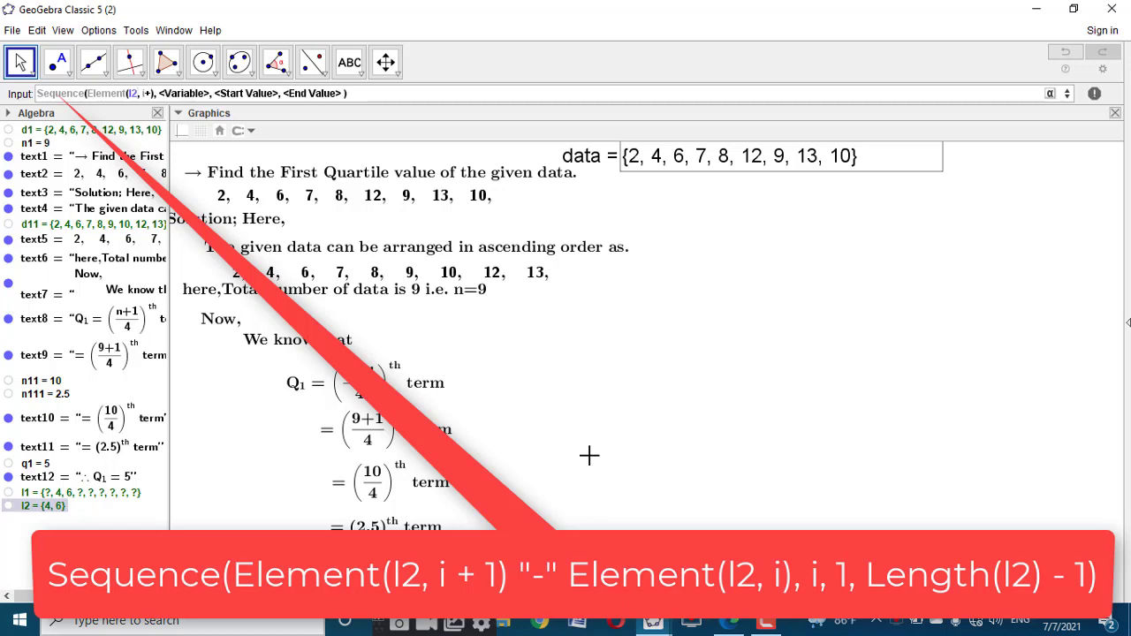
type("1")
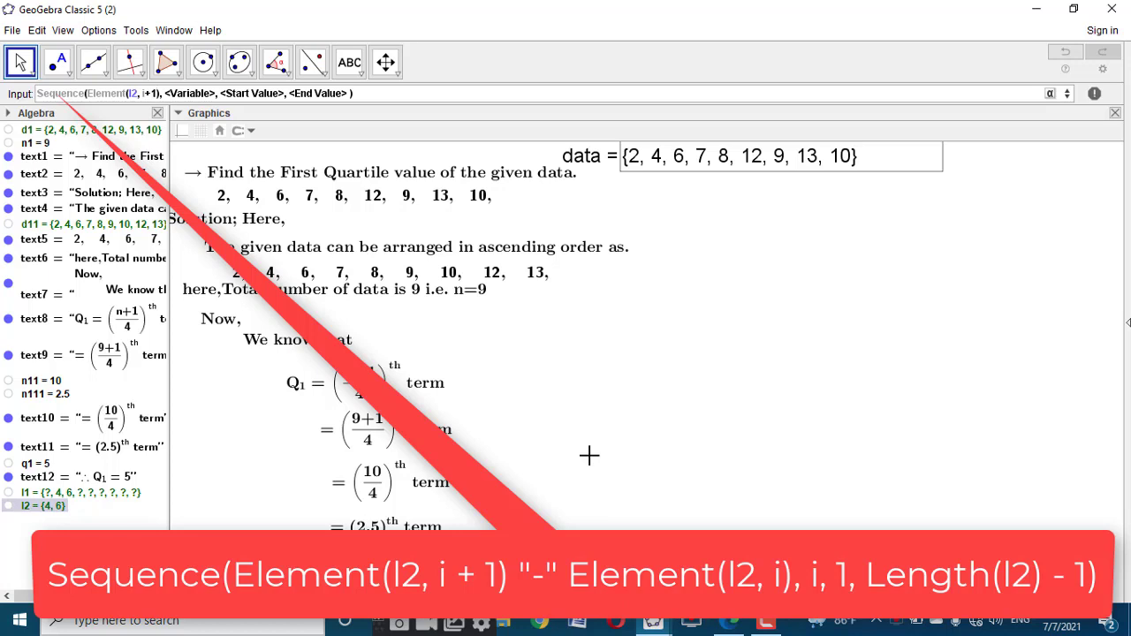
- Extend the Sequence expression with the text "-" followed by Element(l2, i)
key("Right")
type("\"-")
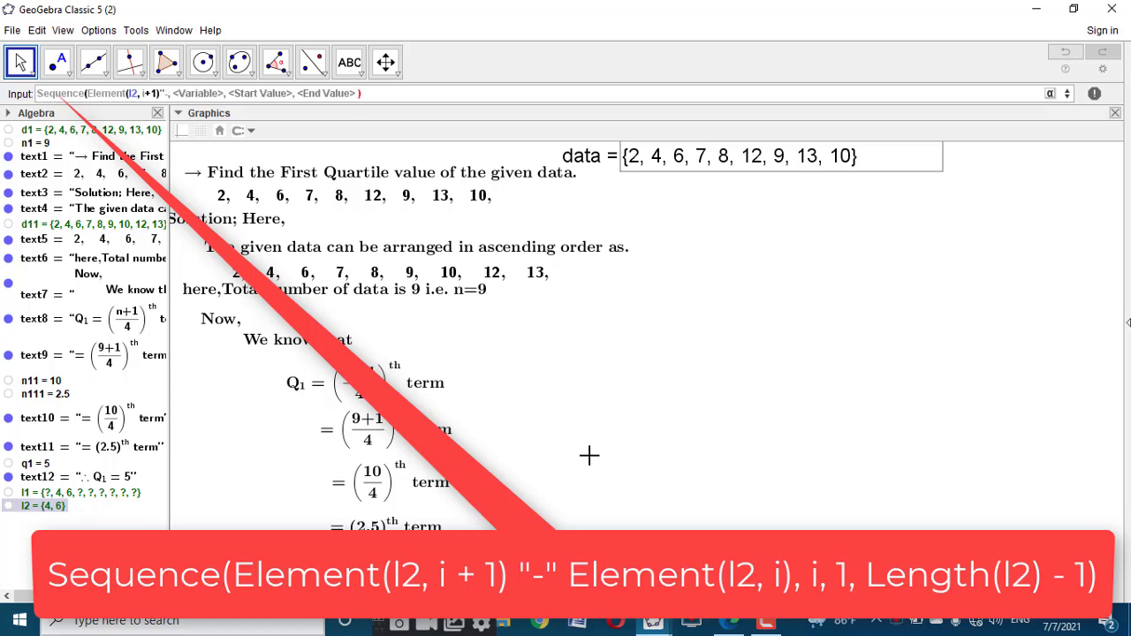
type("\"")
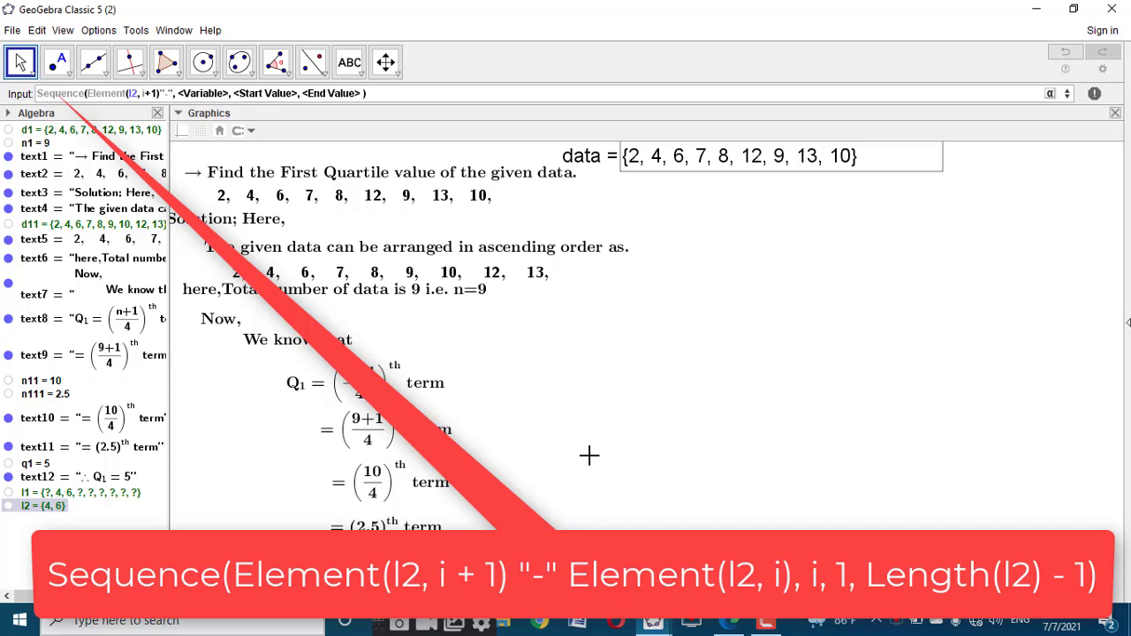
type("Elem")
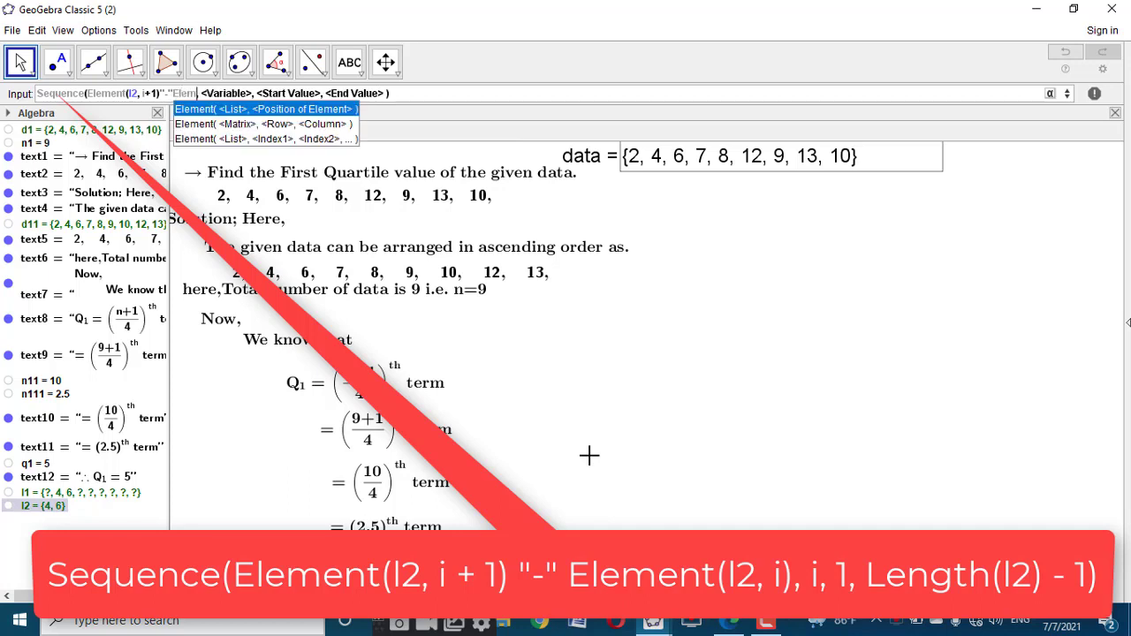
left_click(263, 110)
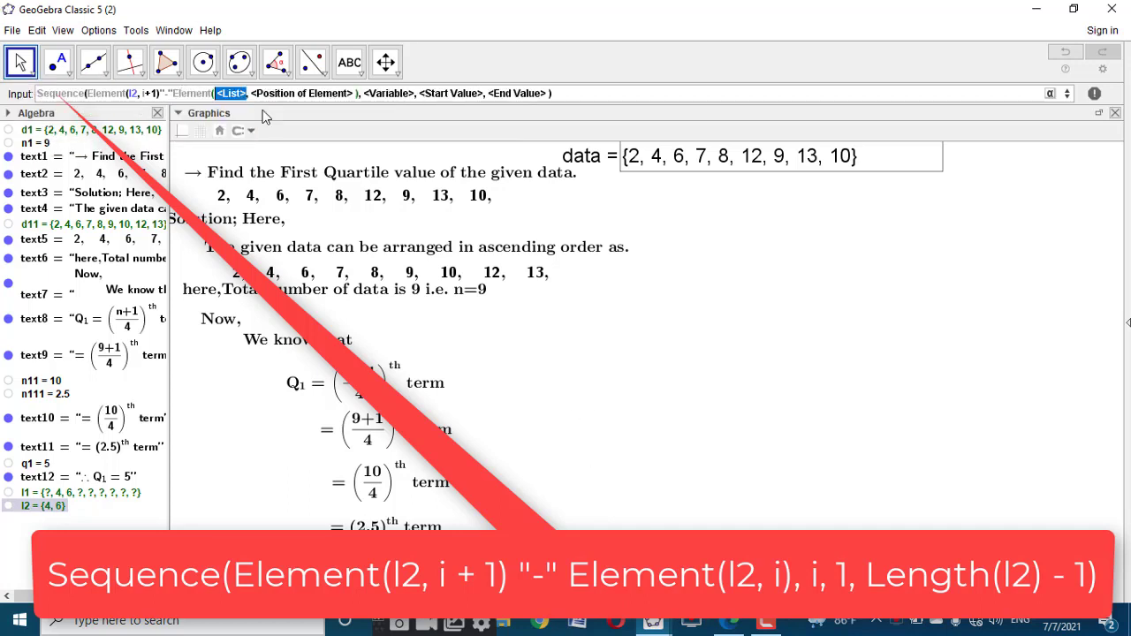
type("l2")
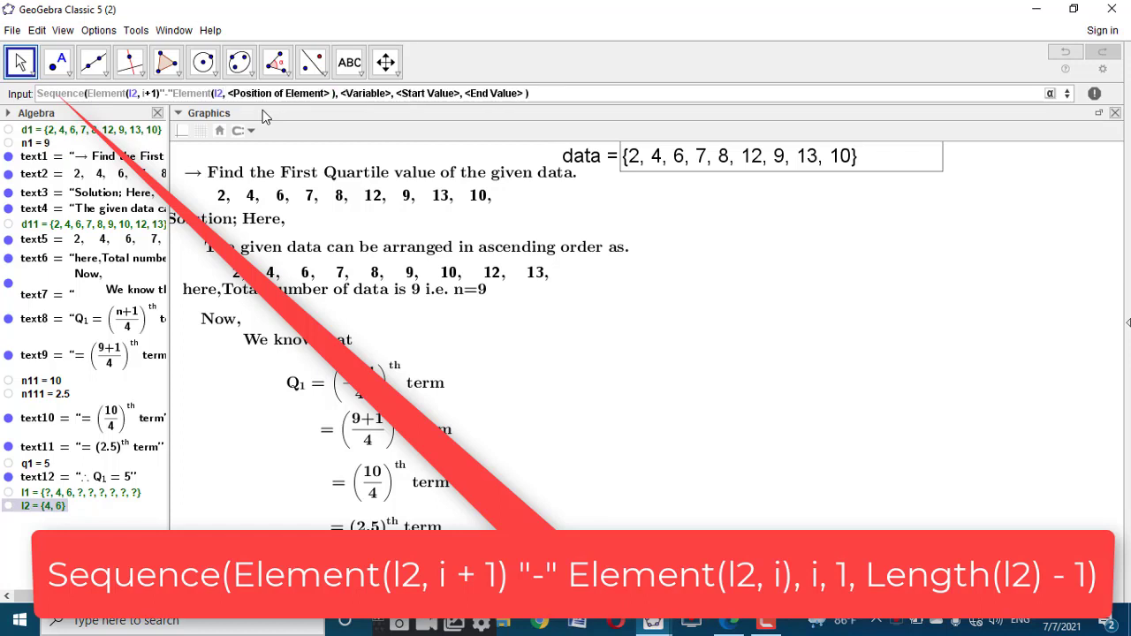
key("Tab")
type("i")
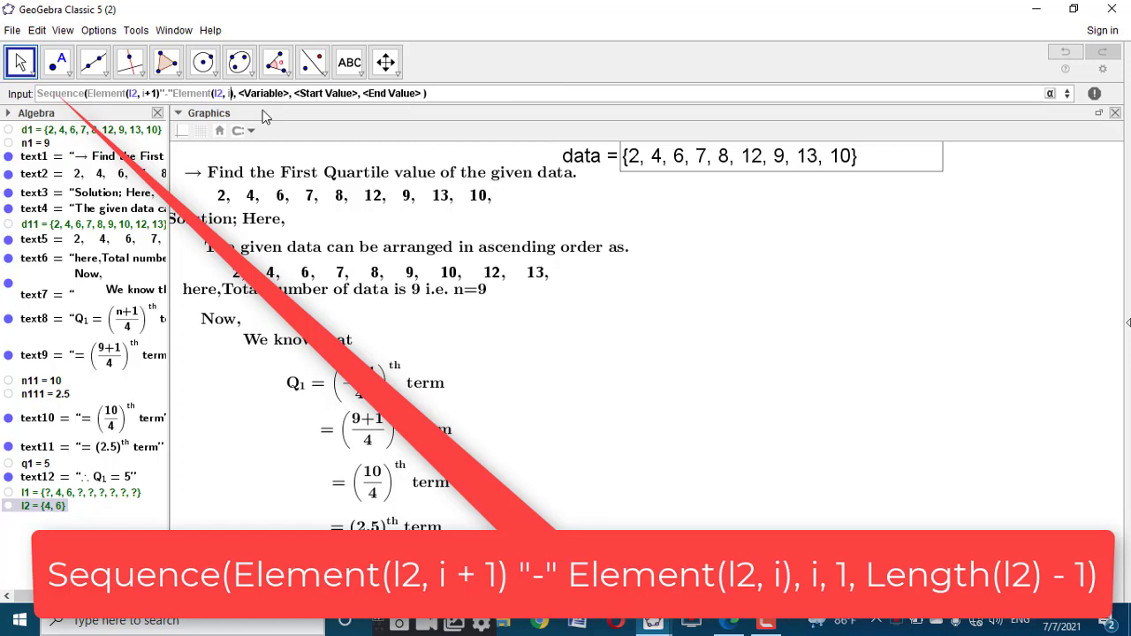
- Complete the Sequence with variable i, start value 1 and end value Length(l2)-1, create the list, and hide it in the Graphics view
key("Tab")
type("i")
key("Tab")
type("1")
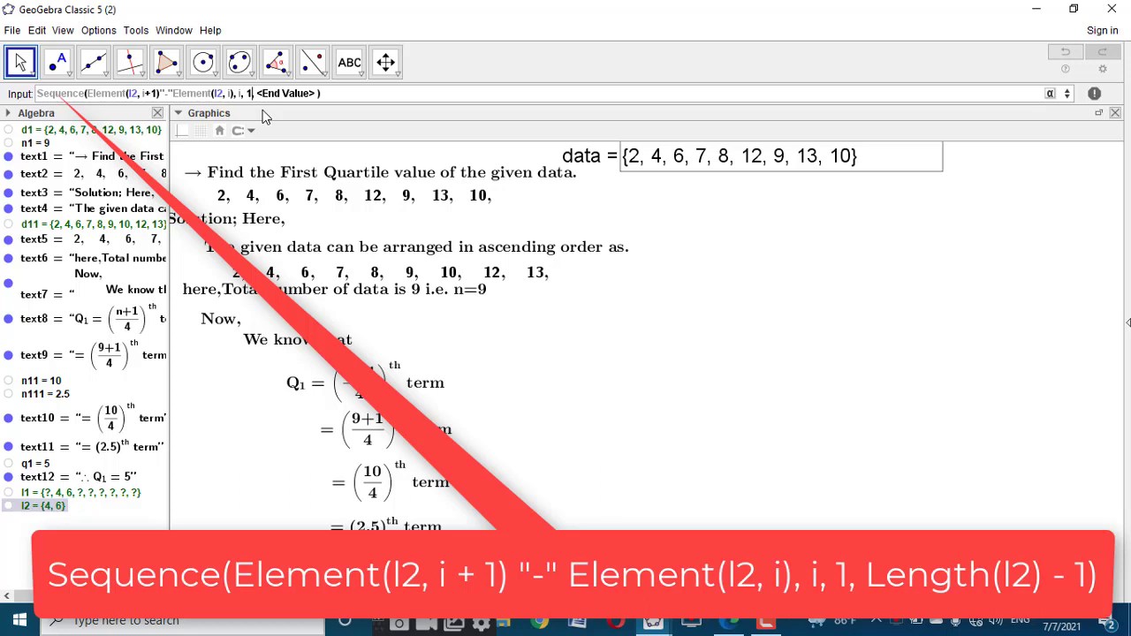
key("Tab")
type("l")
type("gth")
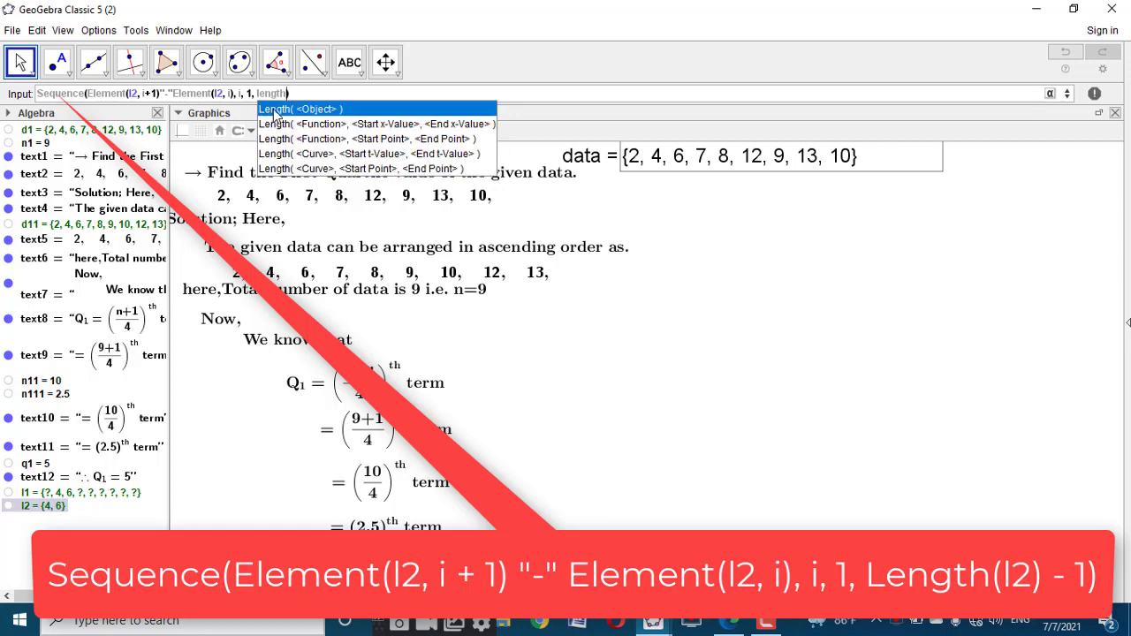
left_click(275, 114)
type("l2")
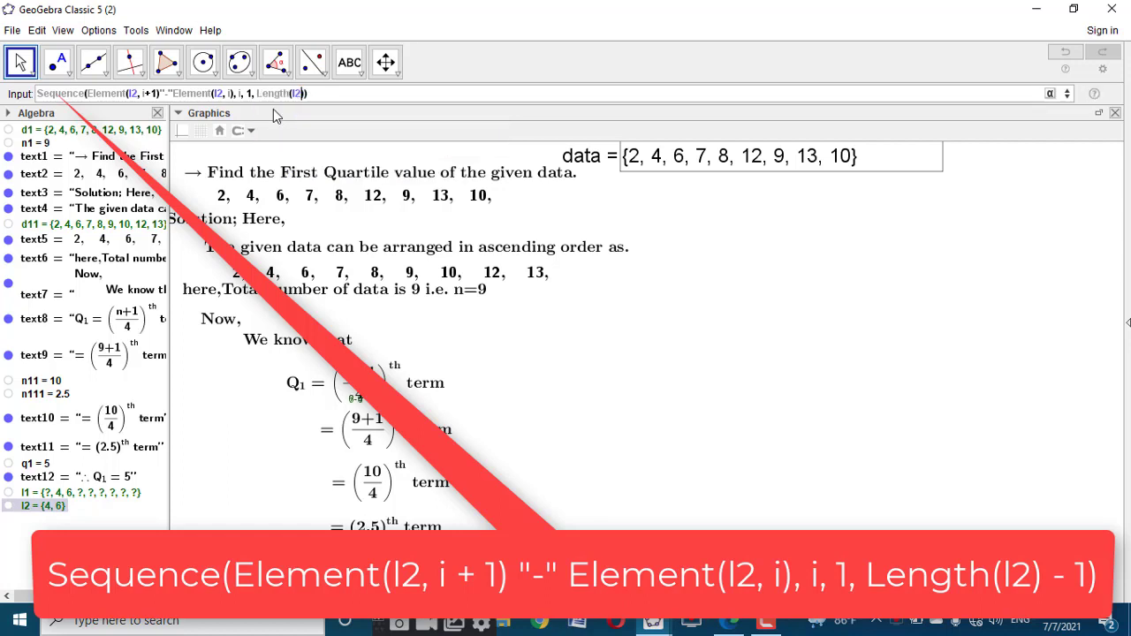
key("Right")
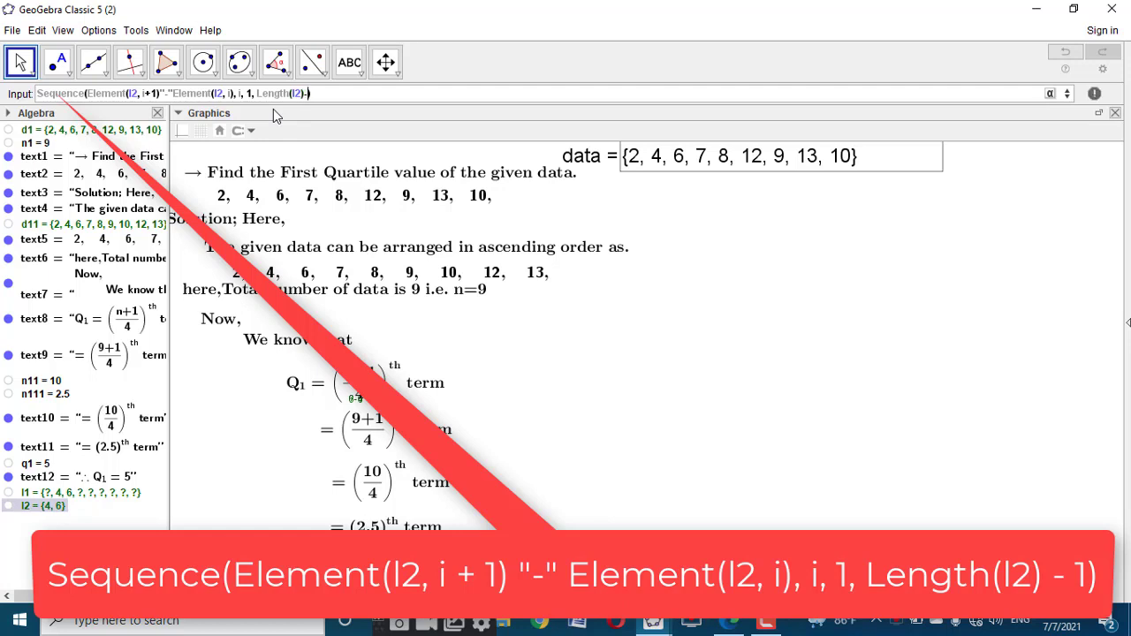
type("-1")
key("Return")
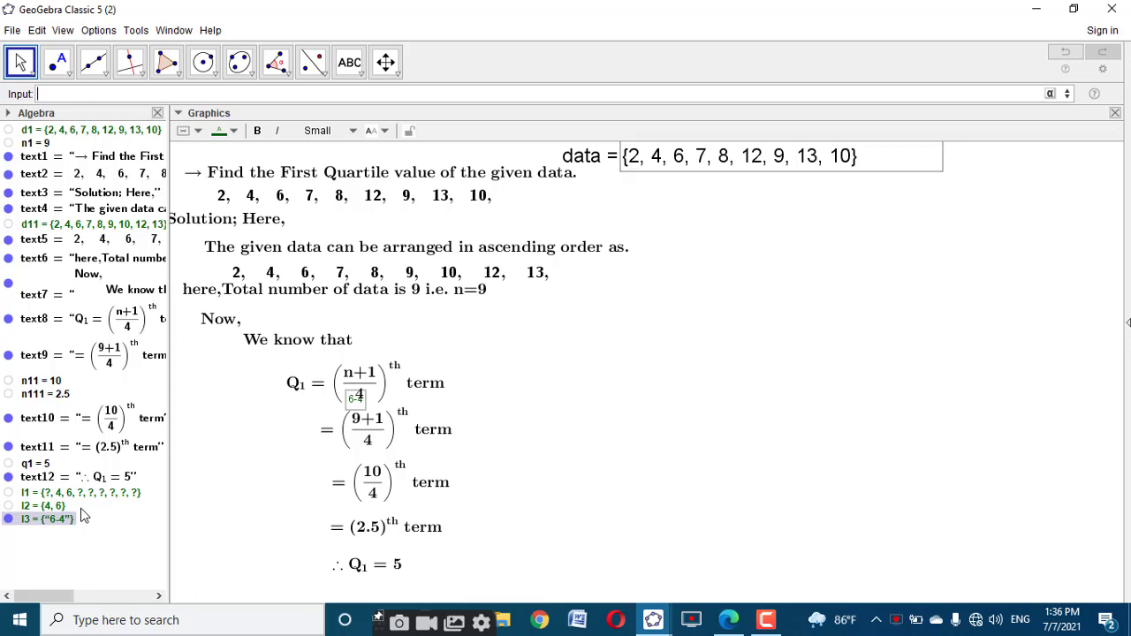
left_click(8, 519)
- Begin a Div command to compute an integer quotient
left_click(134, 96)
type("div")
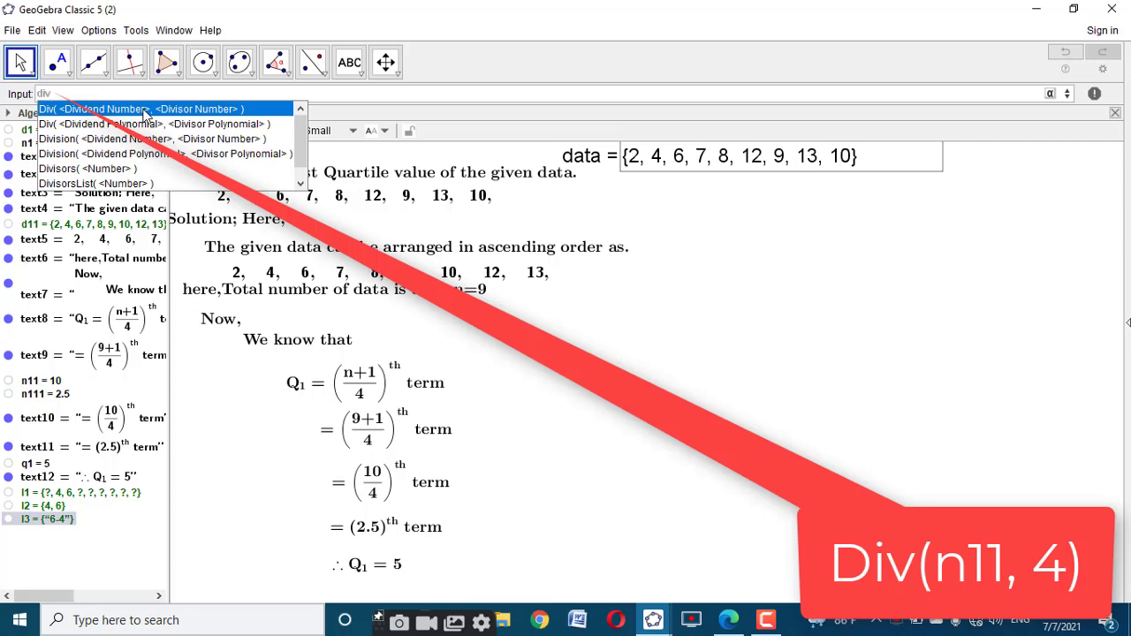
- Compute the integer quotient of n1 divided by 4 with the Div command
left_click(144, 109)
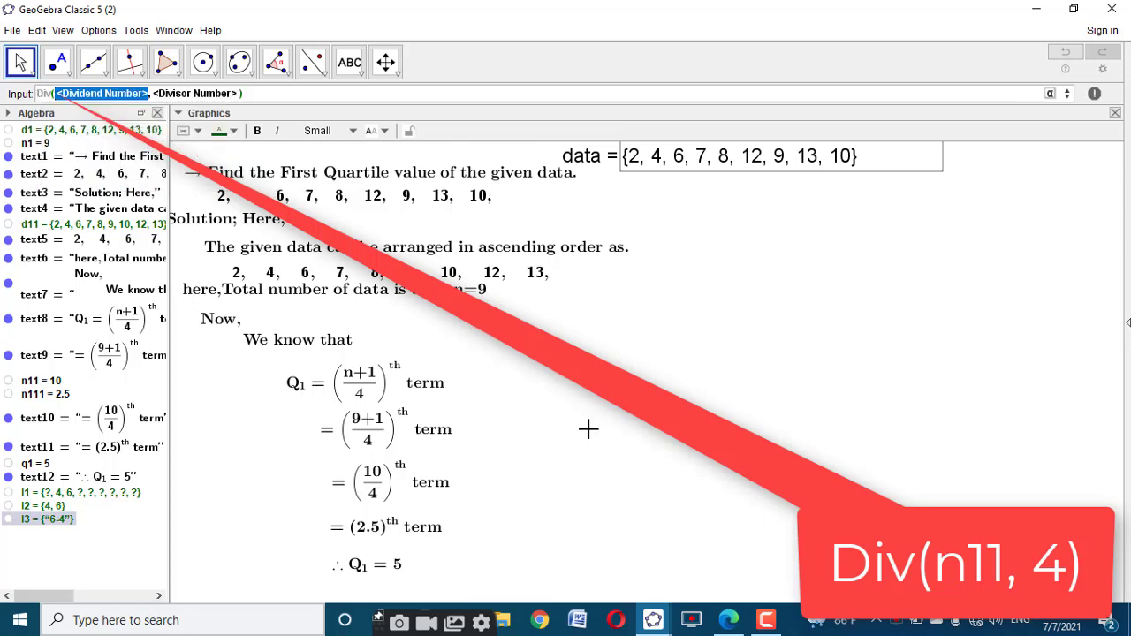
type("n1")
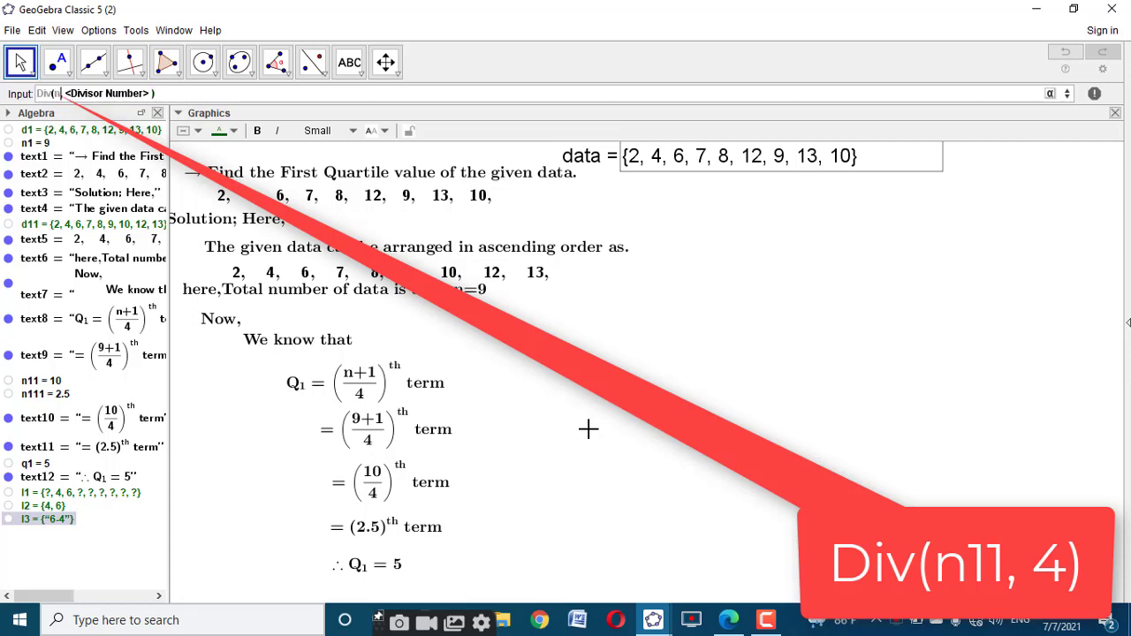
key("Tab")
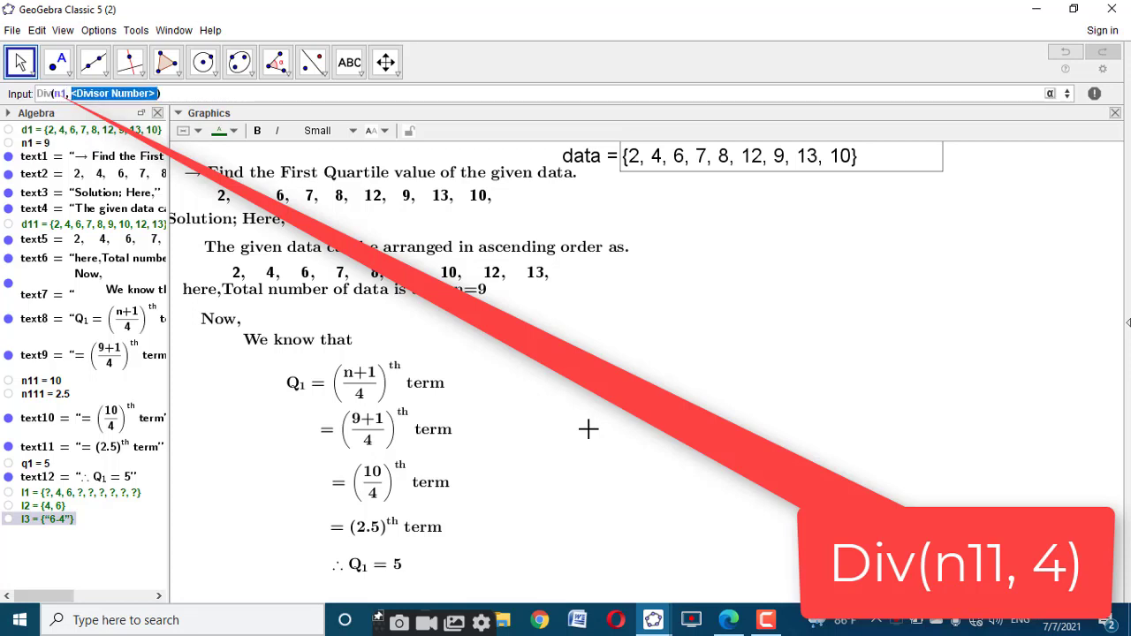
type("4")
key("Return")
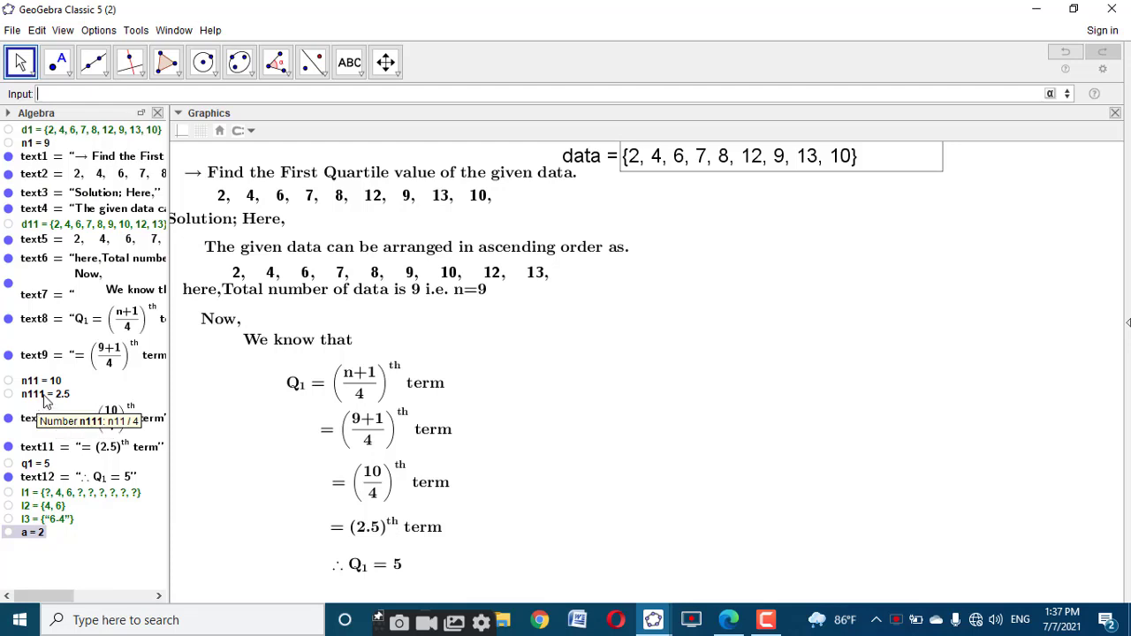
- Create a number for the fractional remainder by entering the expression n111-a
left_click(79, 93)
type("n")
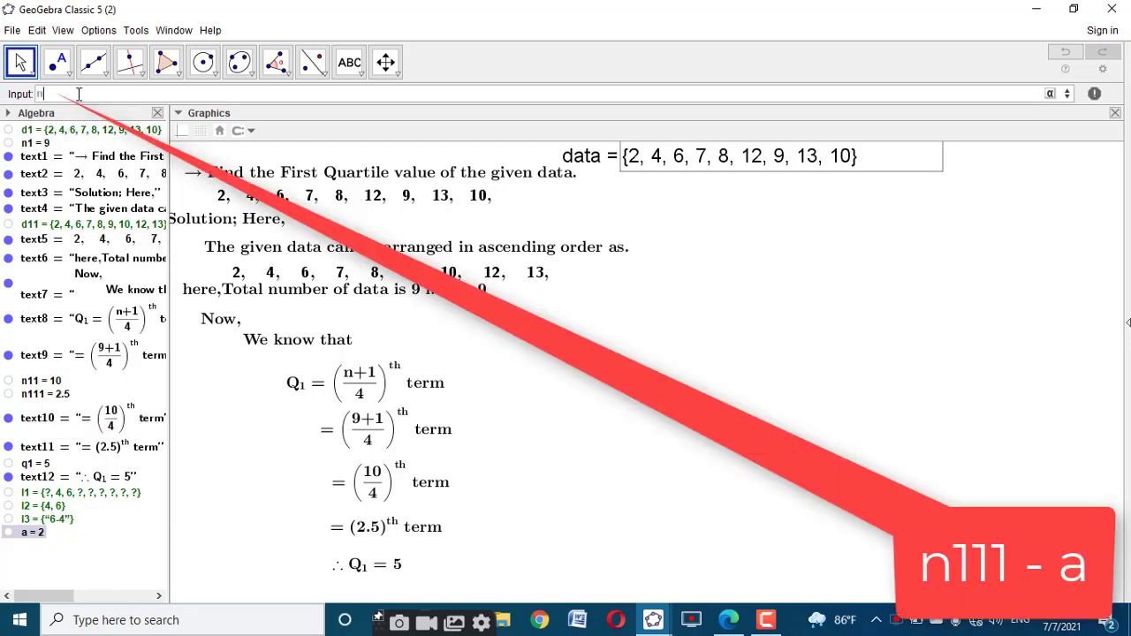
type("111-a")
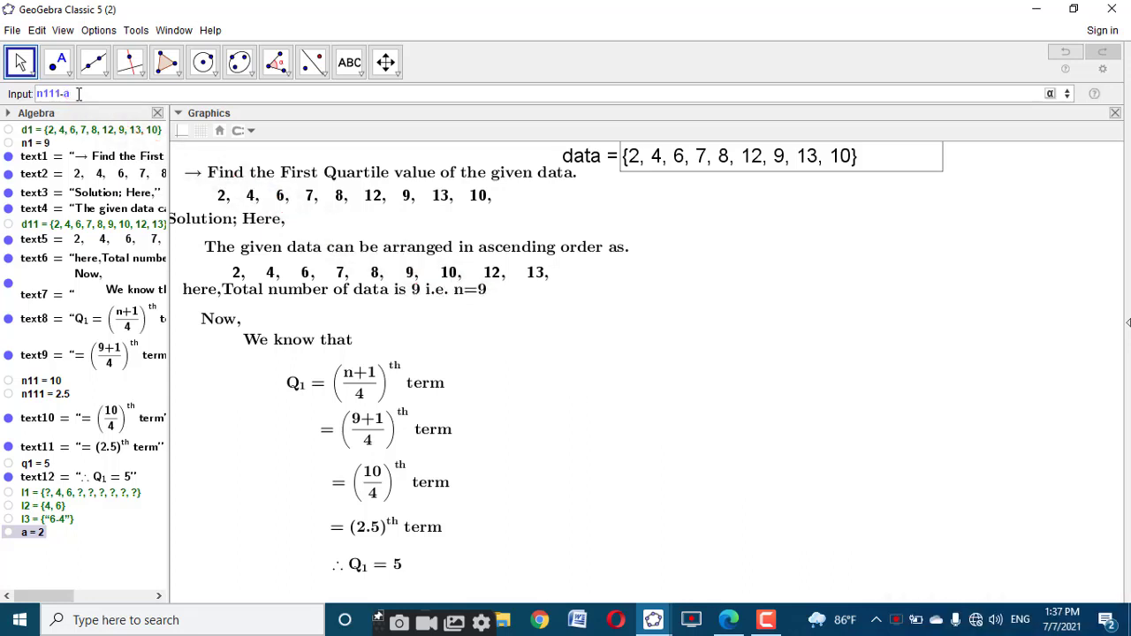
key("Return")
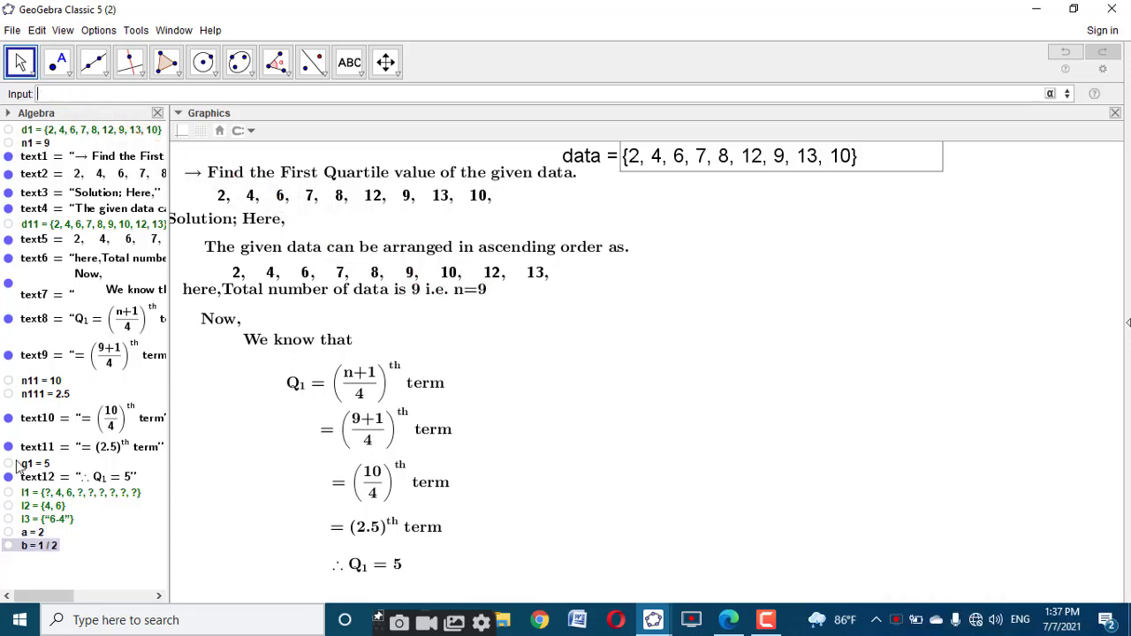
right_click(28, 534)
left_click(180, 509)
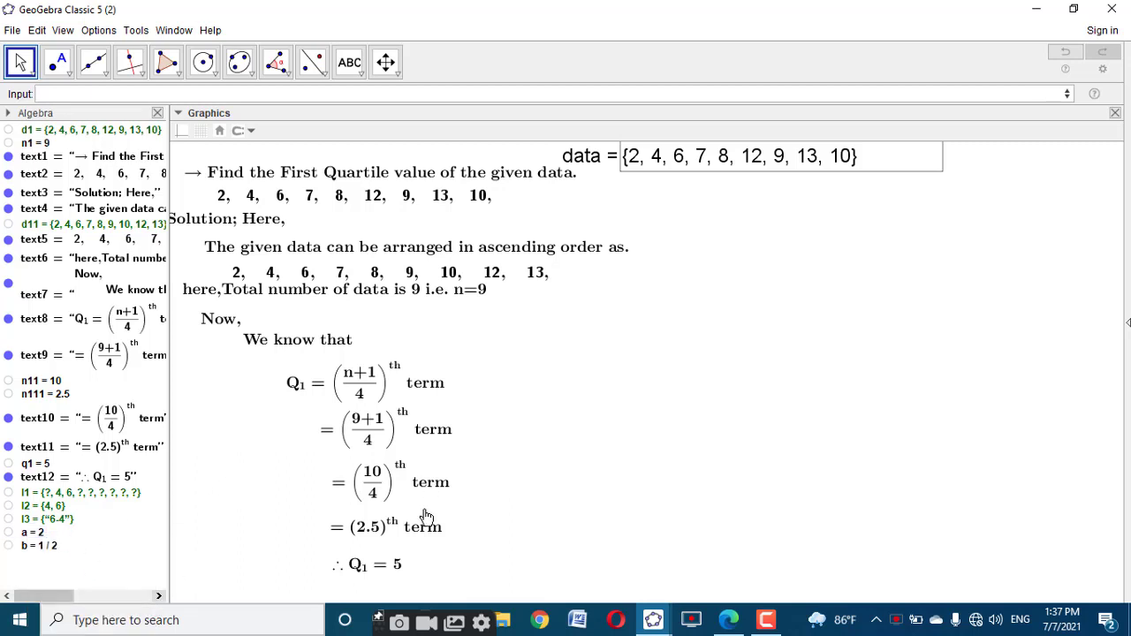
- Start a new LaTeX text in the empty area beside the solution with "\text{= (" followed by the linked value of a
left_click(350, 61)
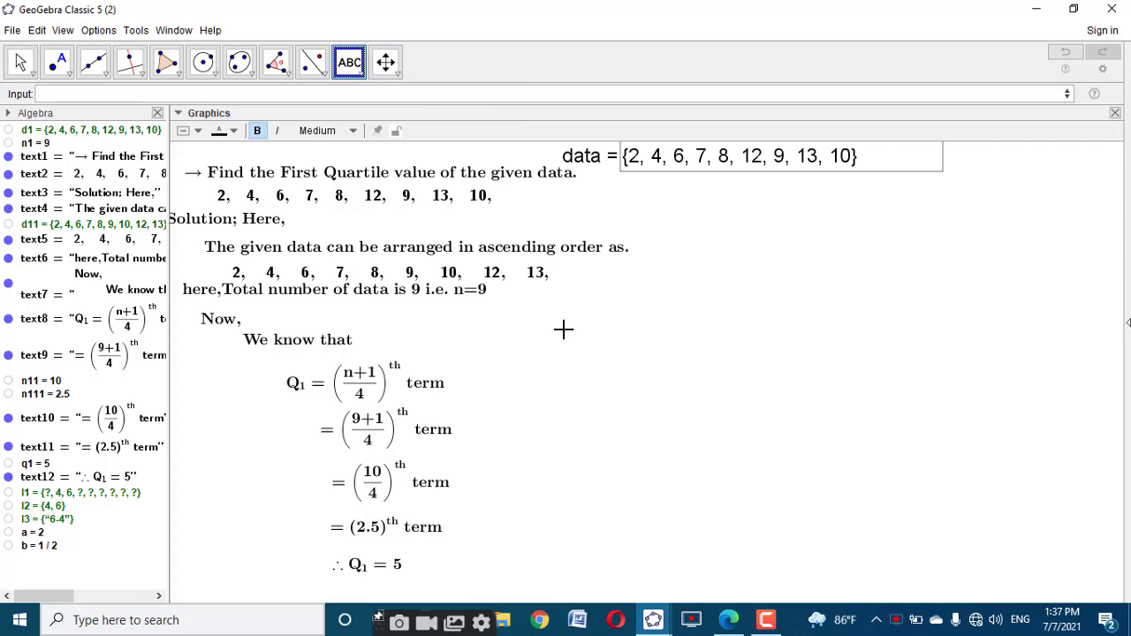
left_click(566, 327)
type("\\")
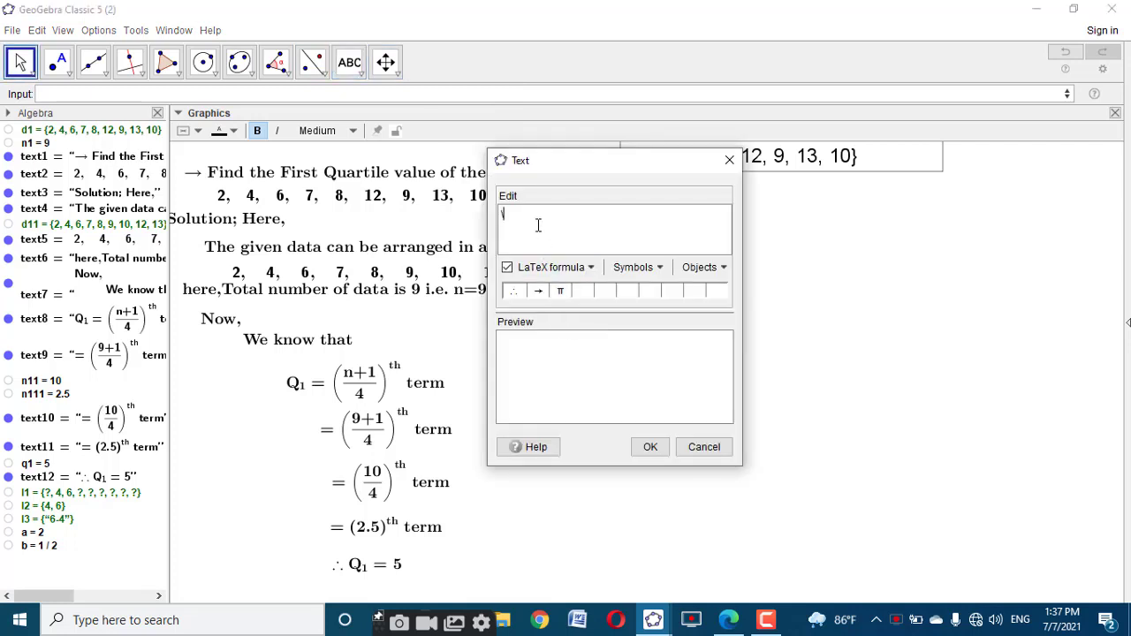
type("text")
type("{= 9")
key("BackSpace")
type("9")
key("BackSpace")
type("(")
left_click(33, 533)
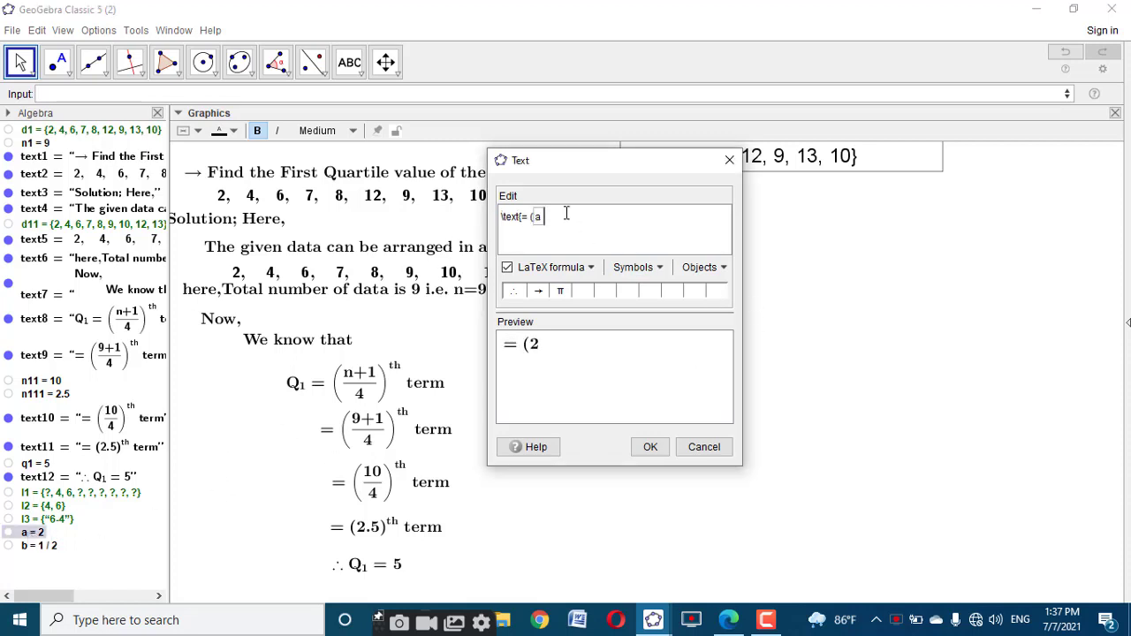
- Complete the text with ")^{th} term+(", the linked value of b and ")^{th} term", and place it beside the Q₁ formula line
type(")^{th} term+")
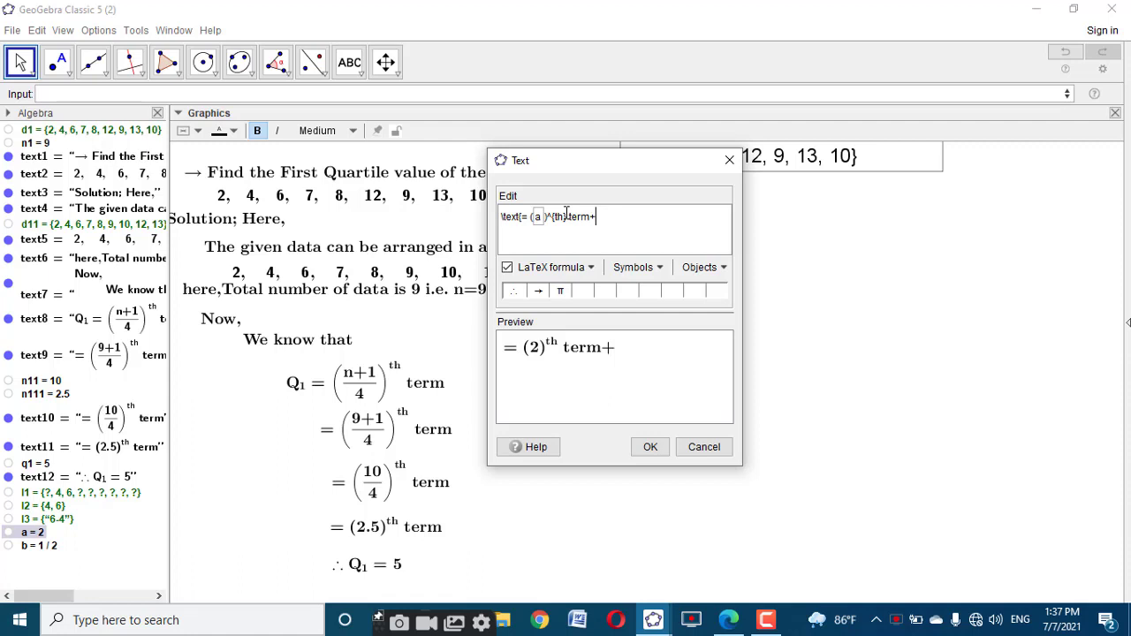
type("(")
left_click(55, 547)
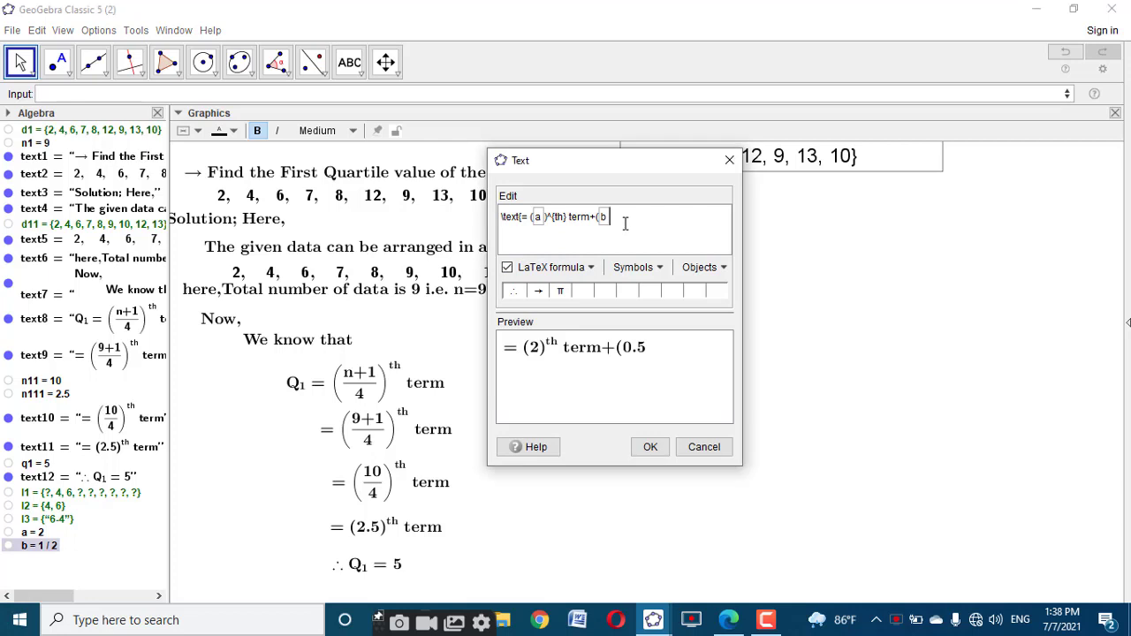
type(")^{th")
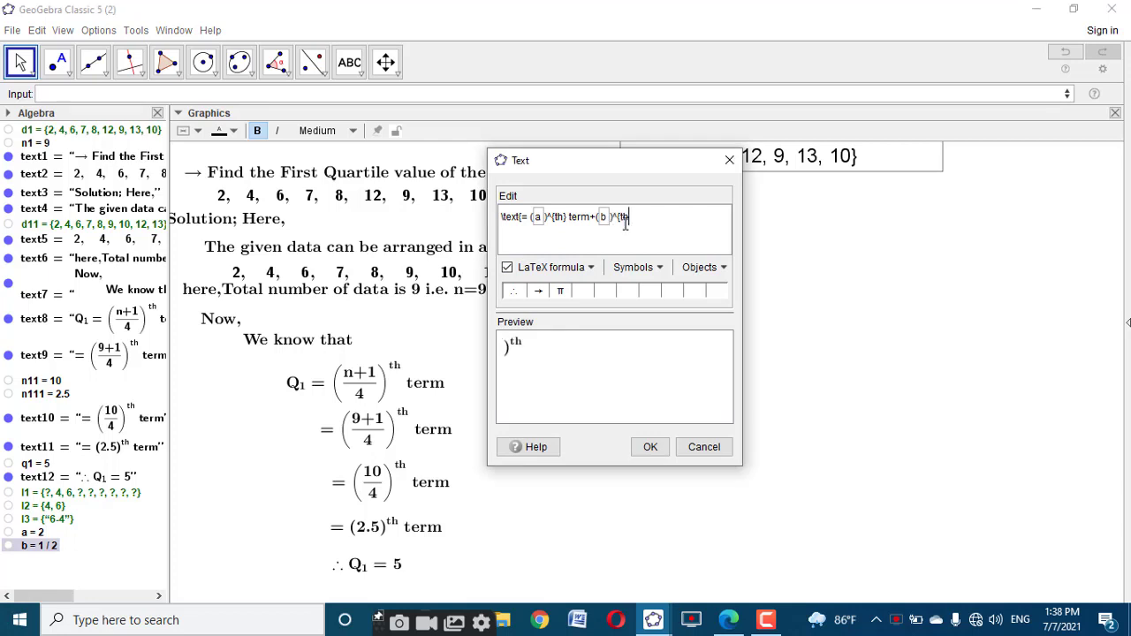
type("} ter")
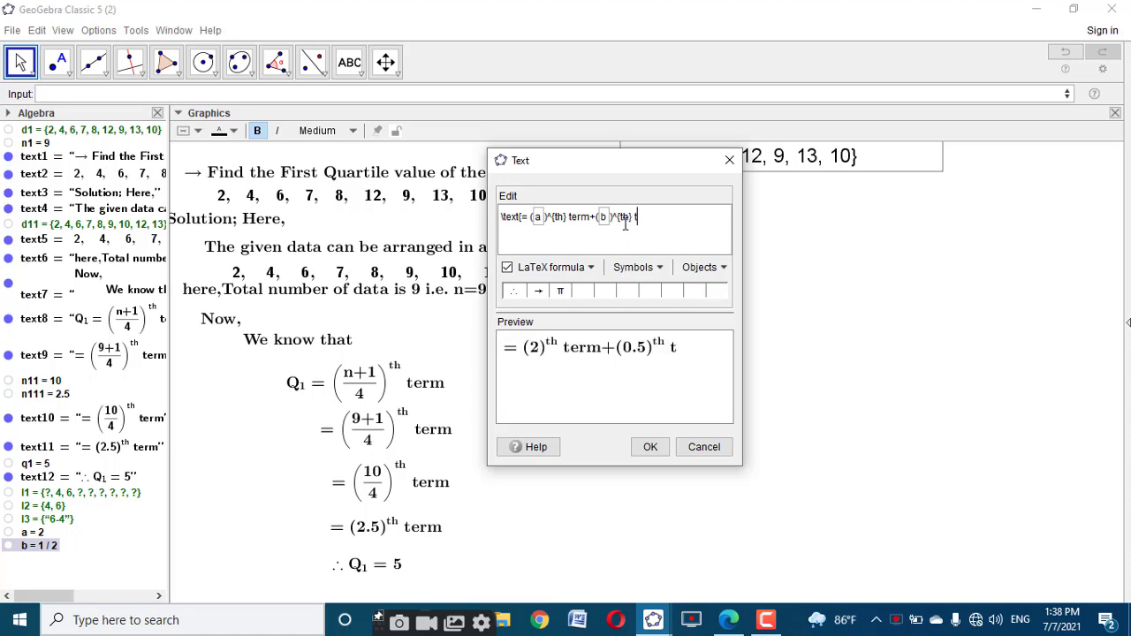
type("m")
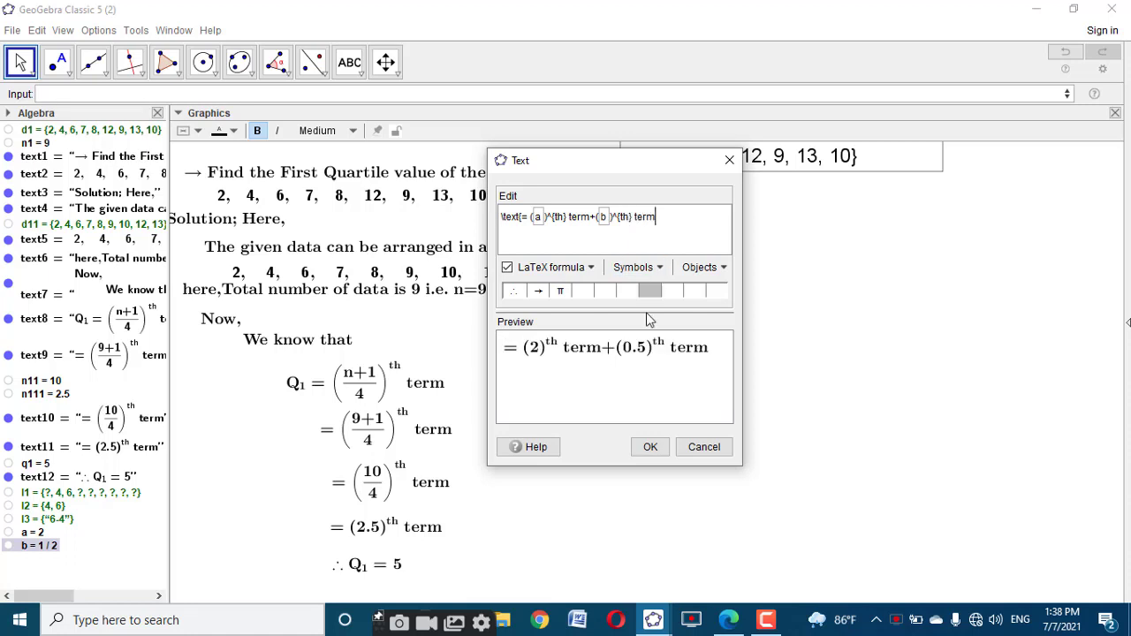
left_click(648, 446)
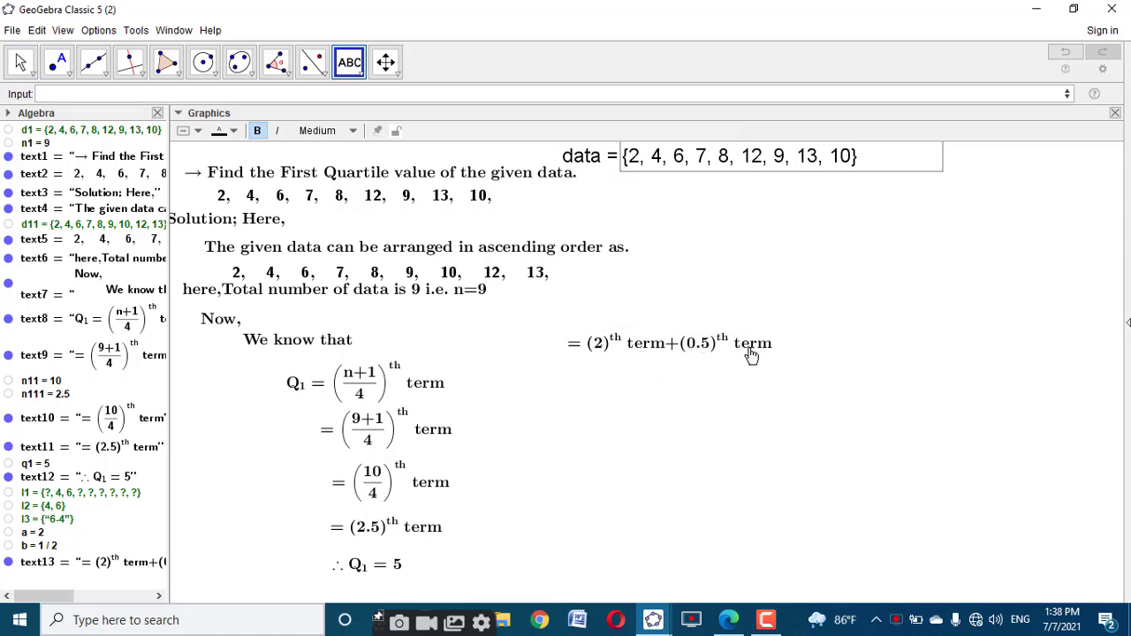
left_click_drag(703, 345, 684, 393)
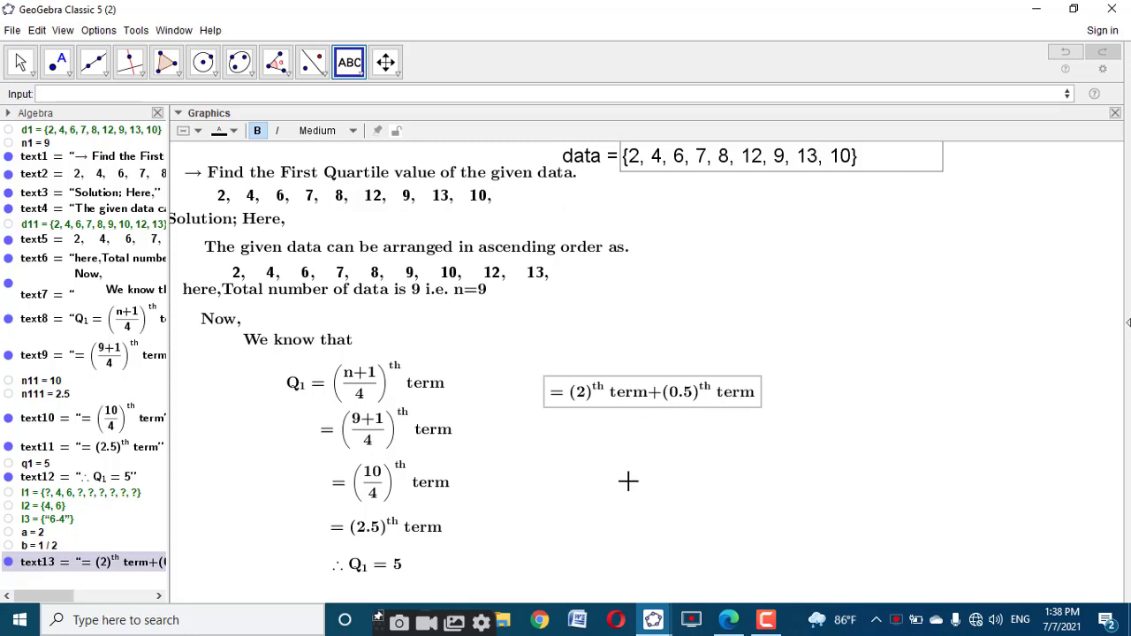
- Edit the new expression text, replacing the "^{th} term" after b's closing parenthesis with an opening parenthesis
right_click(654, 399)
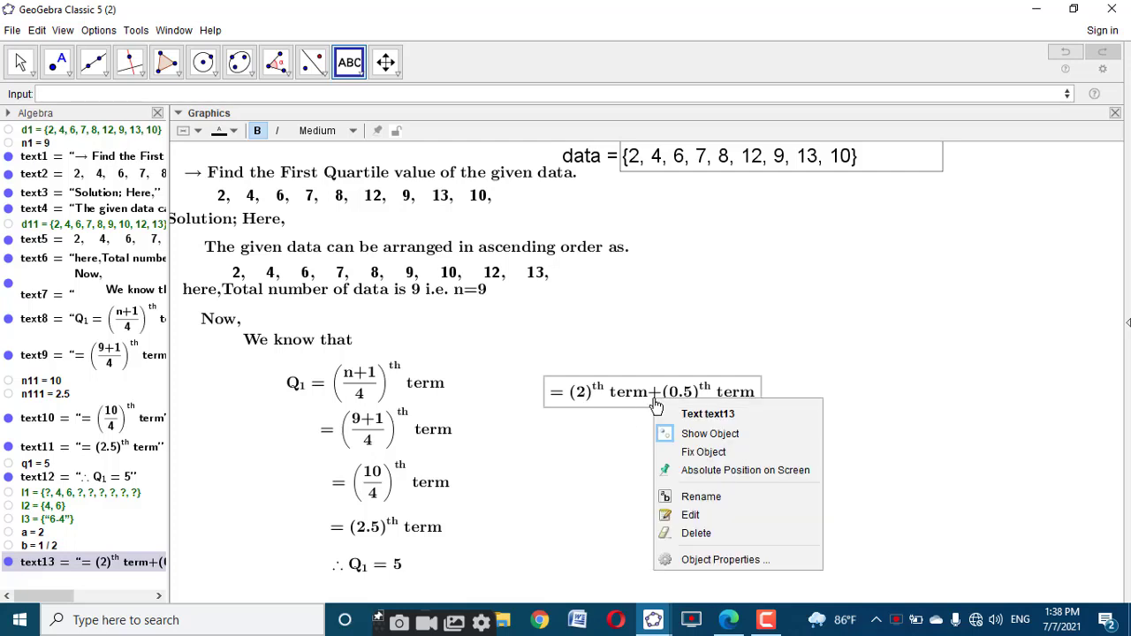
left_click(694, 515)
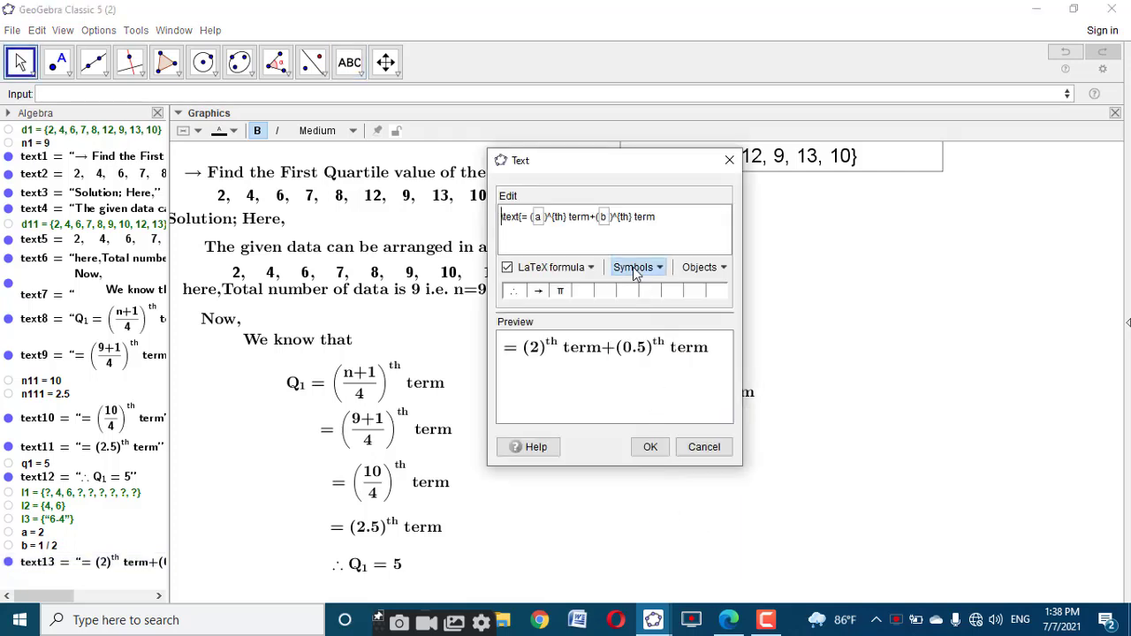
left_click(667, 220)
key("BackSpace")
key("BackSpace")
key("BackSpace")
key("BackSpace")
key("BackSpace")
key("BackSpace")
key("BackSpace")
key("BackSpace")
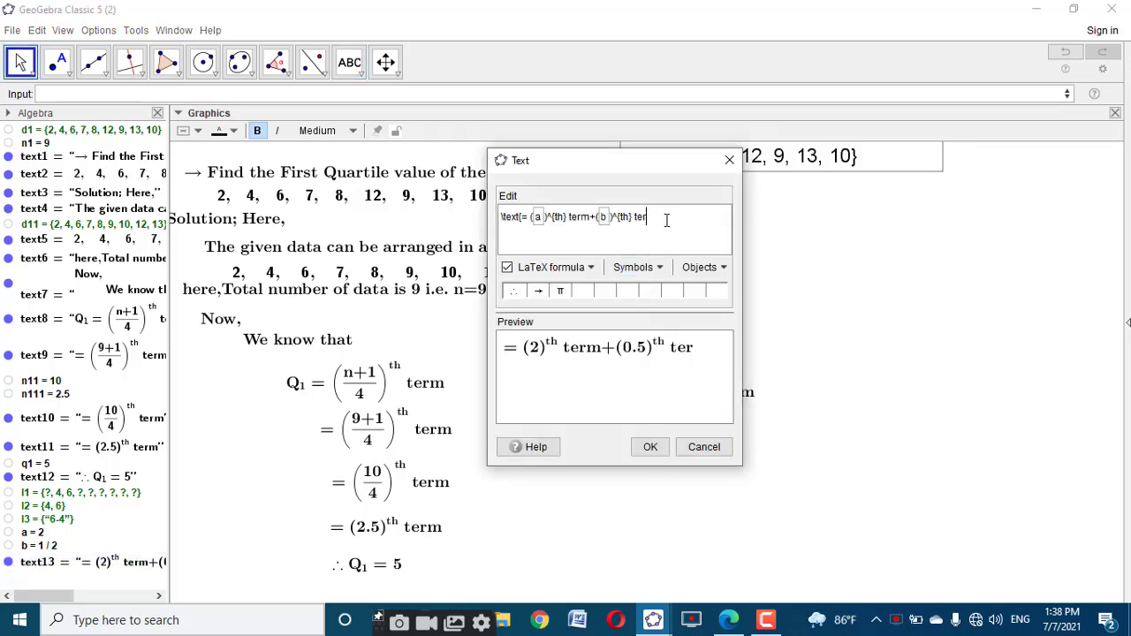
key("BackSpace")
key("BackSpace")
type("(")
left_click(651, 446)
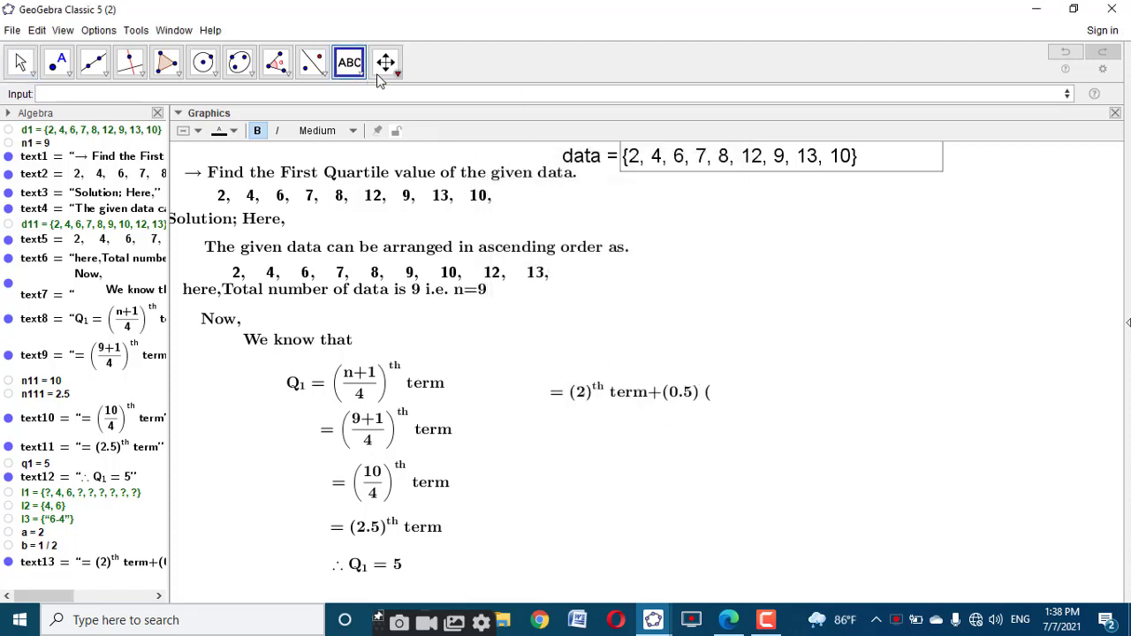
left_click(250, 92)
right_click(635, 399)
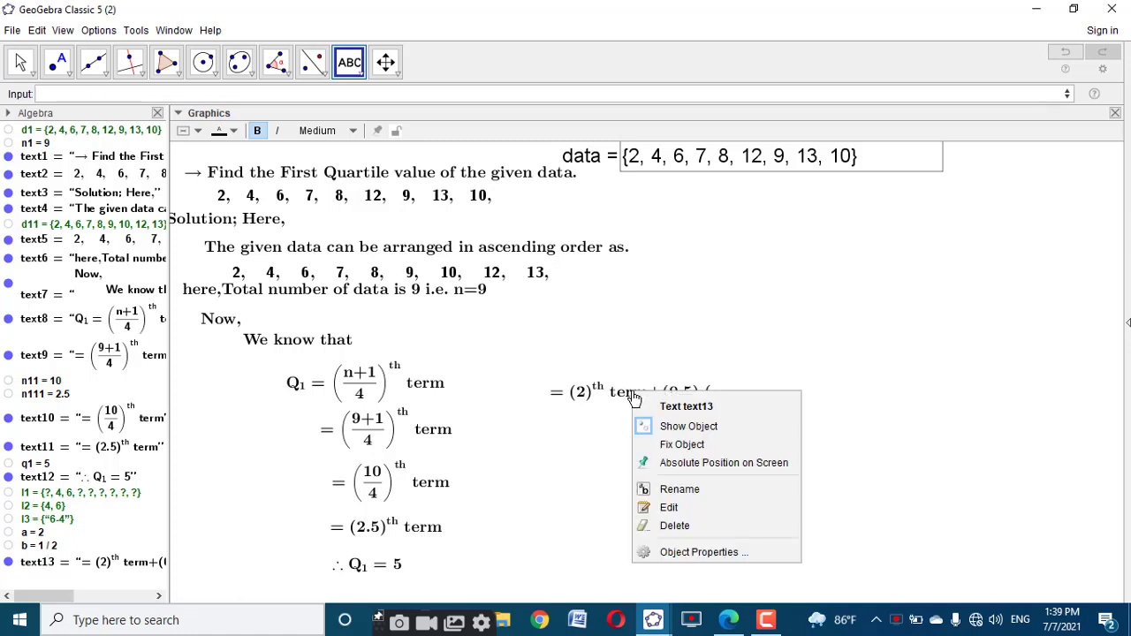
left_click(665, 509)
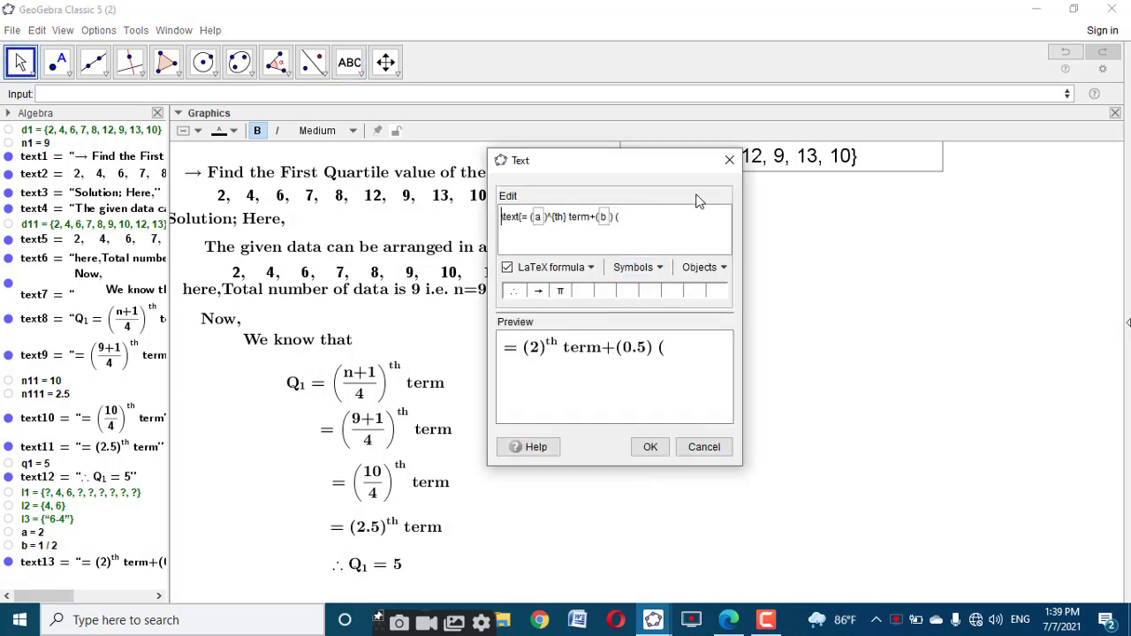
left_click(729, 161)
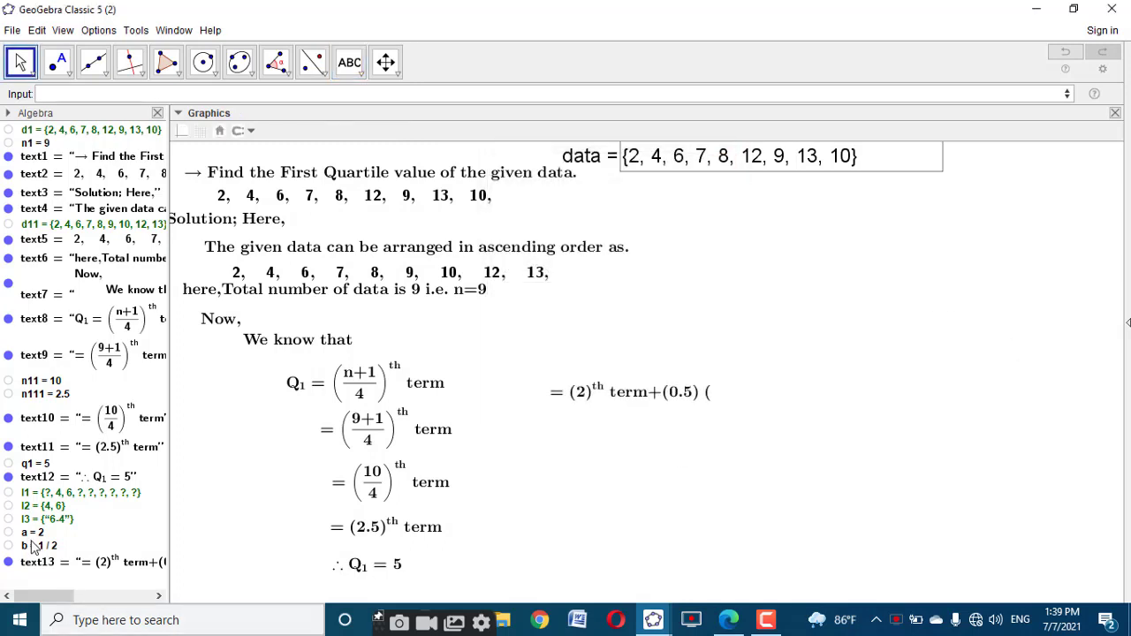
- Create a number for the next term's position by entering the expression a+1
left_click(213, 96)
type("a")
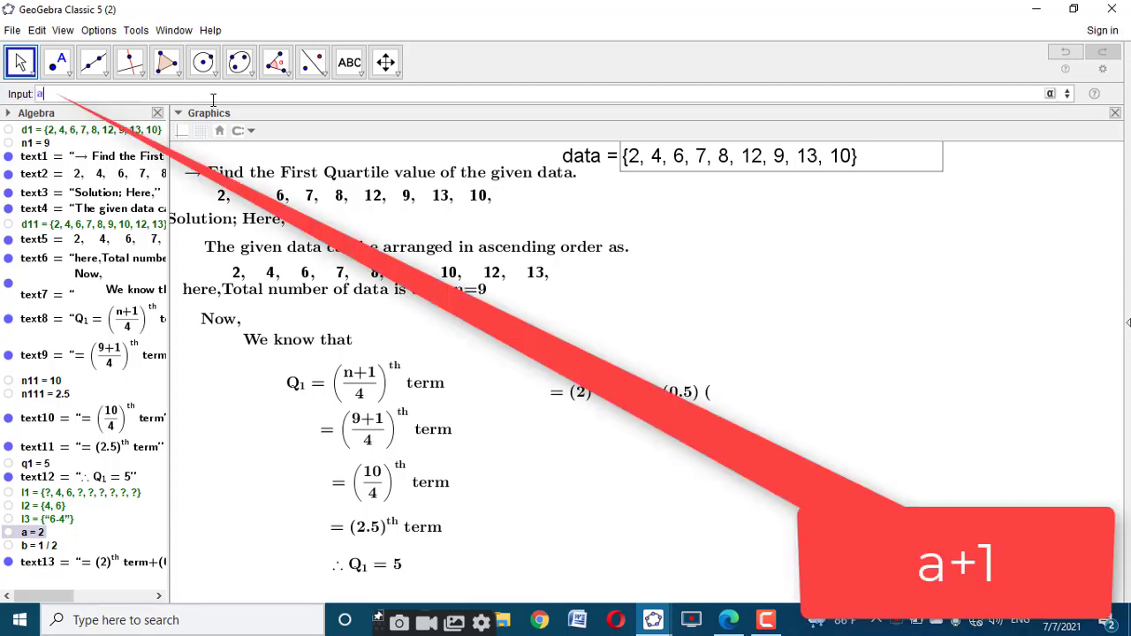
type("+1")
key("Return")
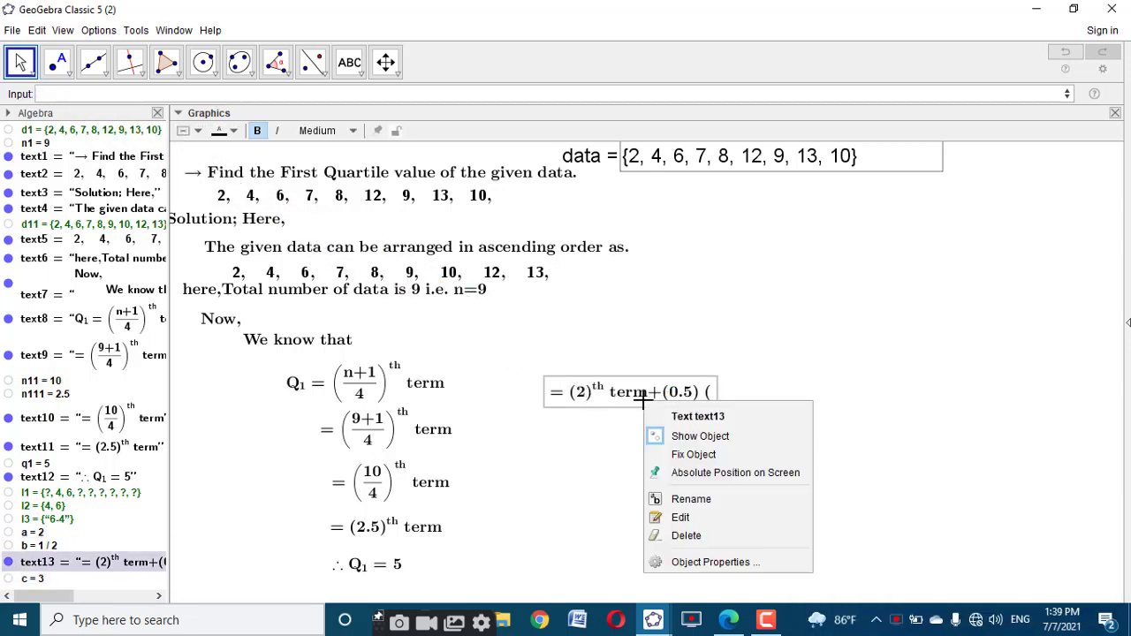
- Reopen the expression text for editing and add the linked value of c and a minus sign after its last parenthesis
left_click(680, 518)
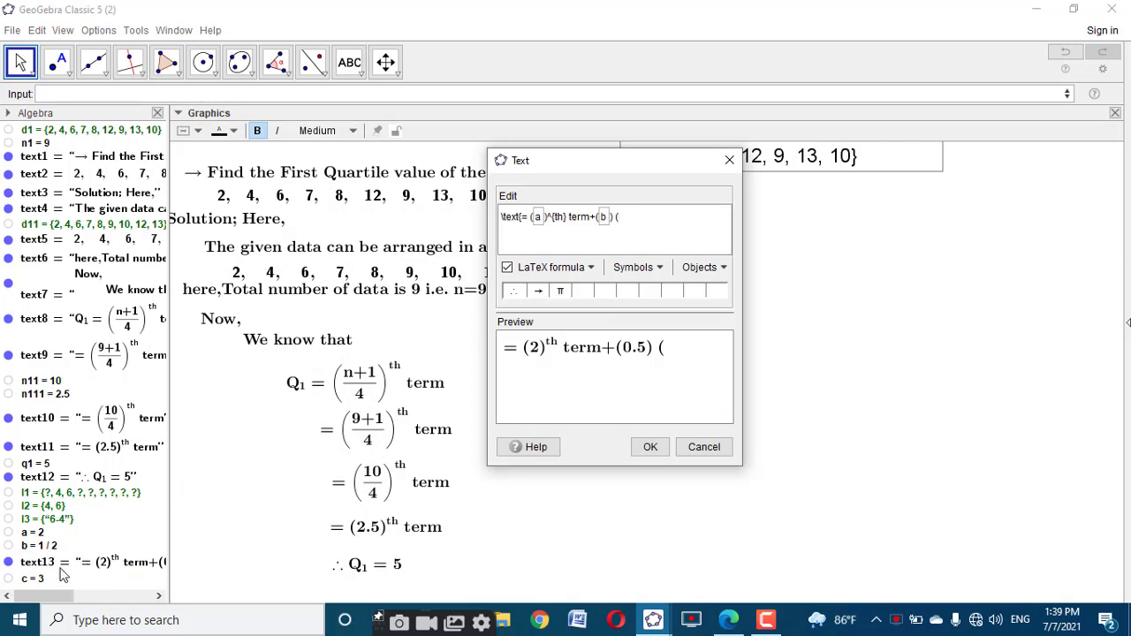
left_click(32, 579)
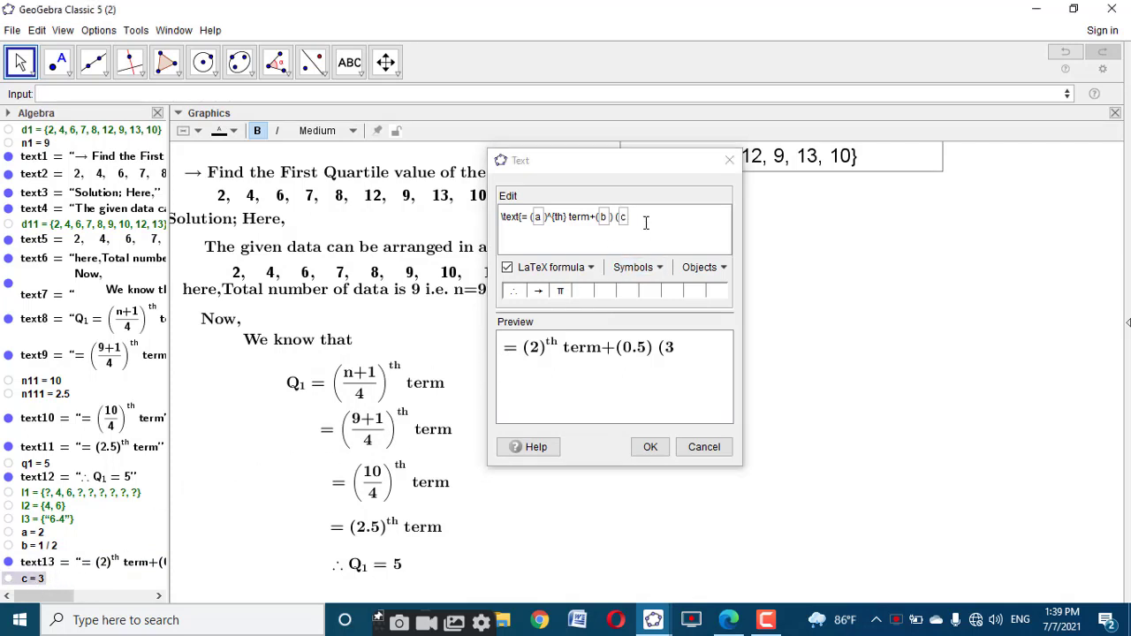
left_click(636, 267)
mouse_move(669, 311)
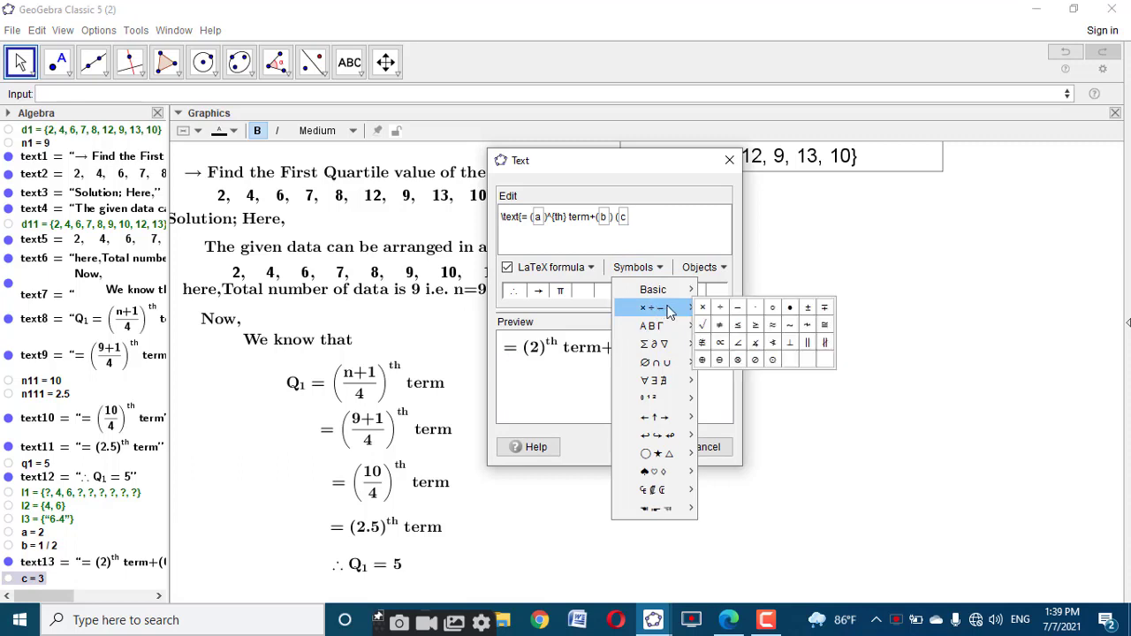
left_click(737, 306)
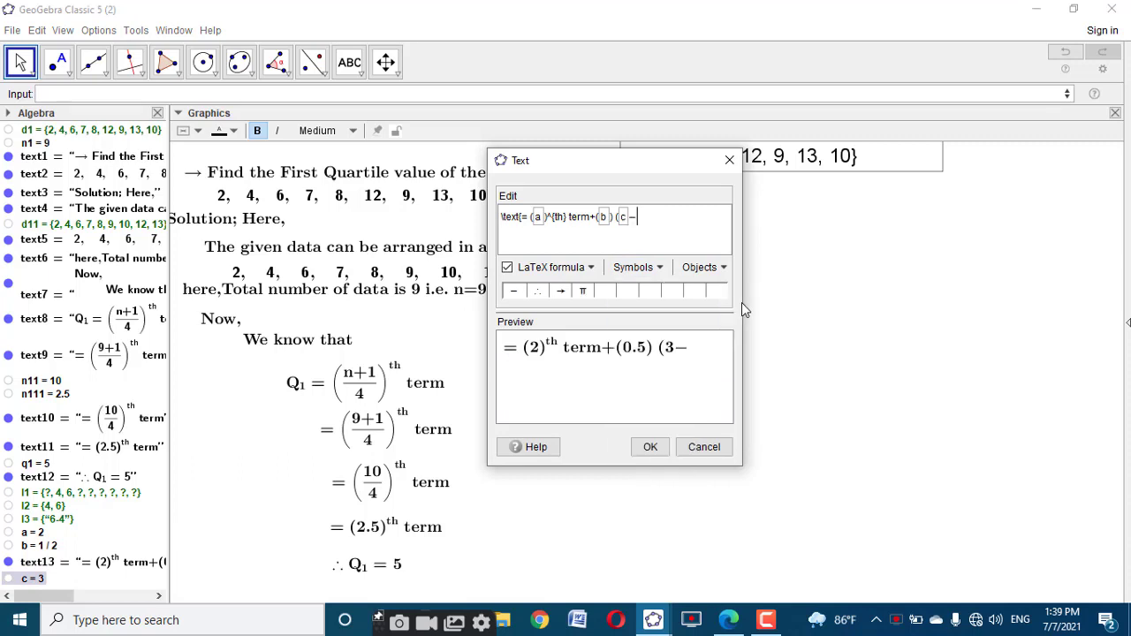
- Rewrite the part after (b) in the expression as "[(c)^{th} term", keeping c as a linked value
left_click(631, 216)
type("(")
key("BackSpace")
type("(")
key("BackSpace")
type("[")
key("BackSpace")
type("^{")
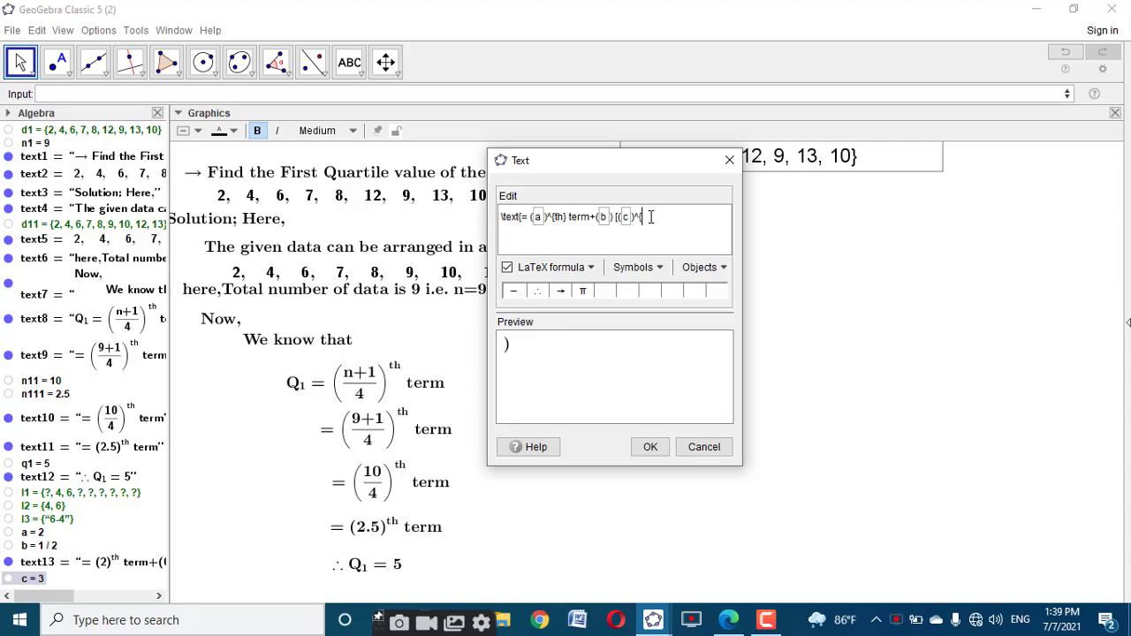
type("th} ter")
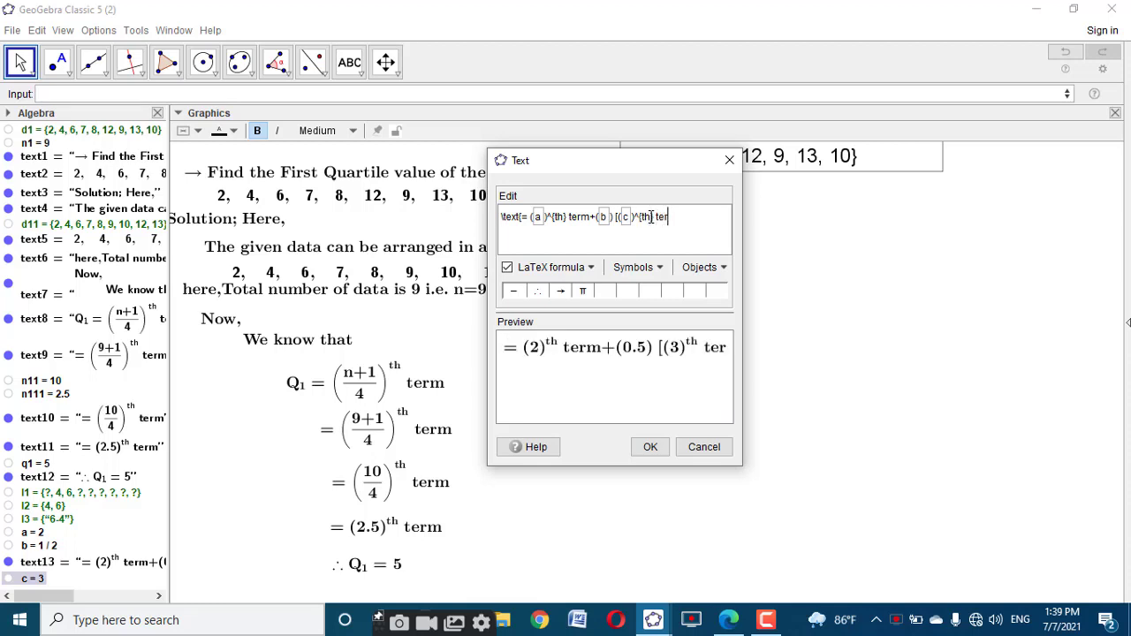
type(",")
key("BackSpace")
type("m")
- Complete the expression text with a minus sign and "(a)^{th} term ]", keeping a as a linked value
left_click(513, 291)
type("(")
left_click(29, 534)
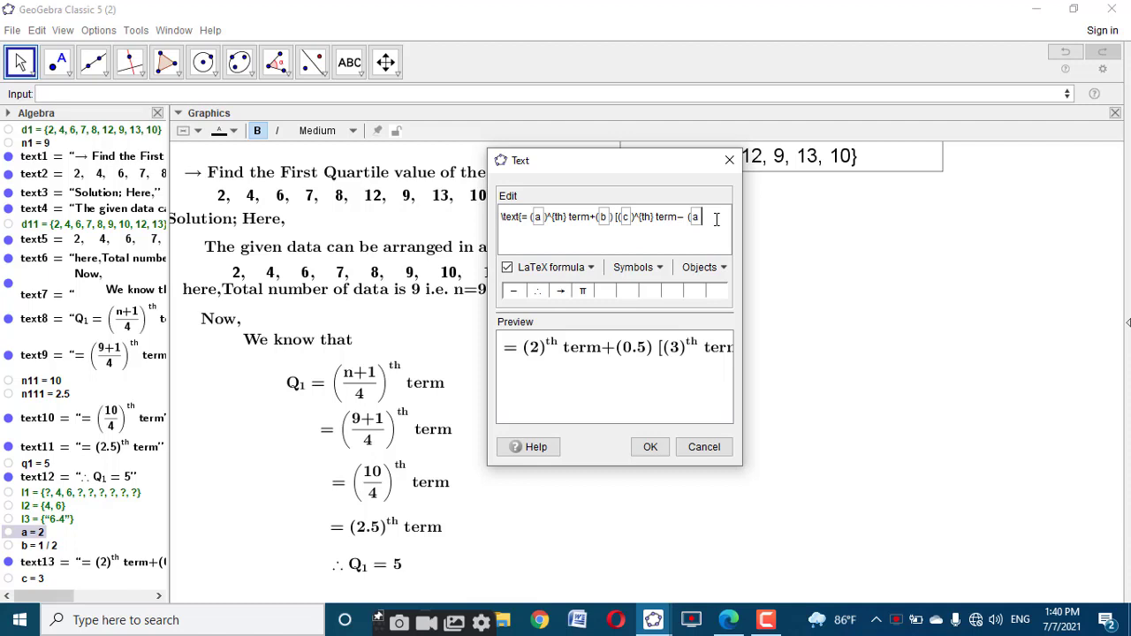
type(")^{")
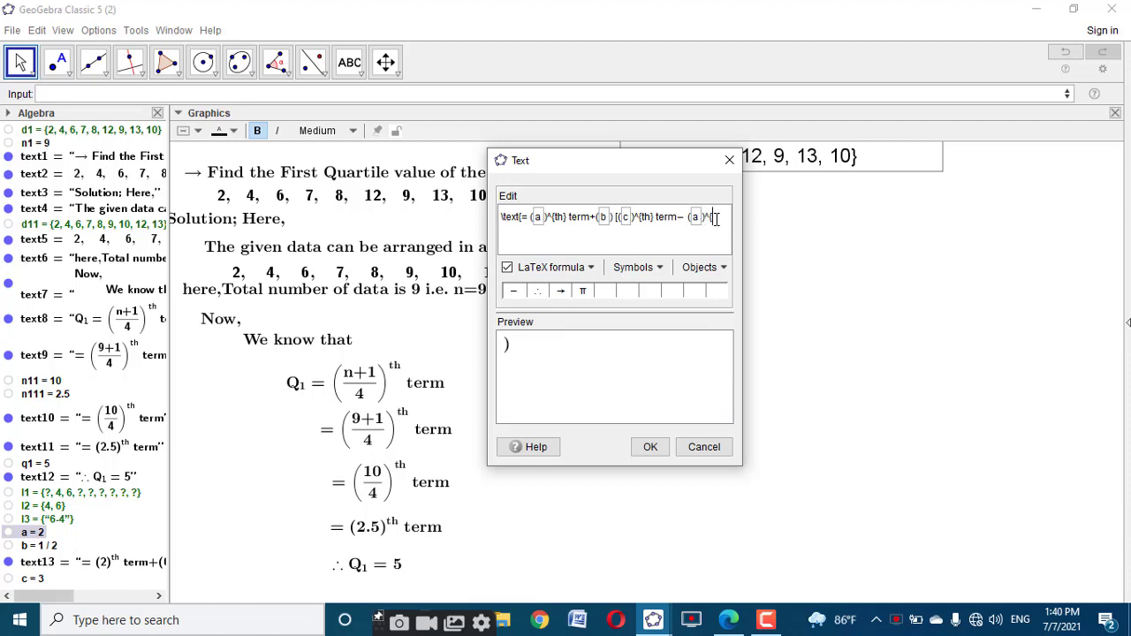
type("th} ")
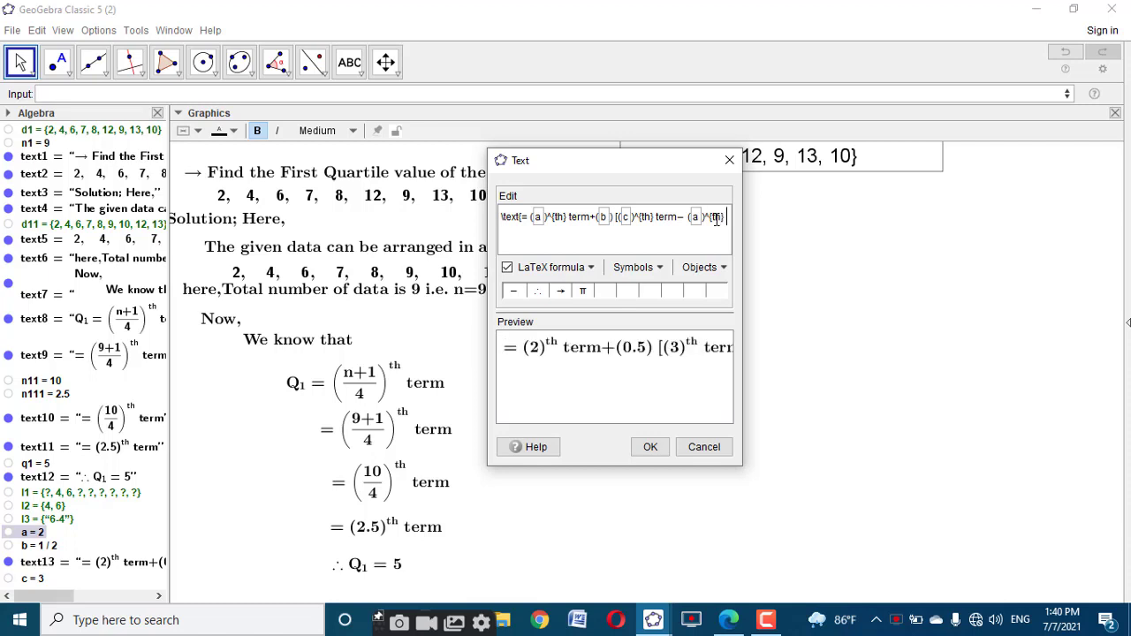
type("ter")
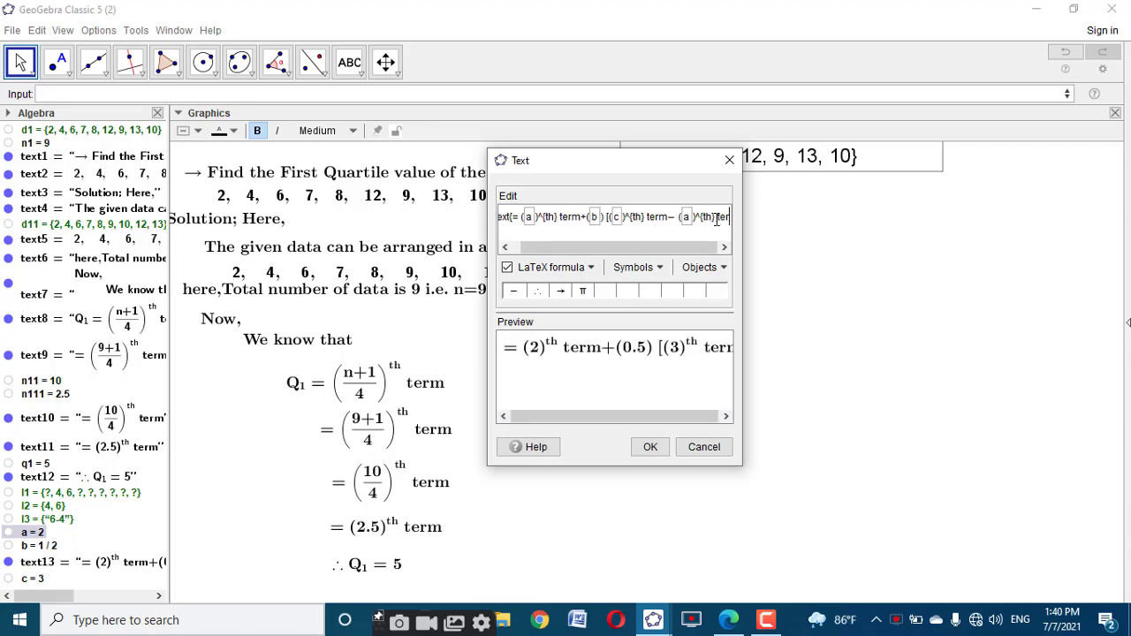
type("m ]")
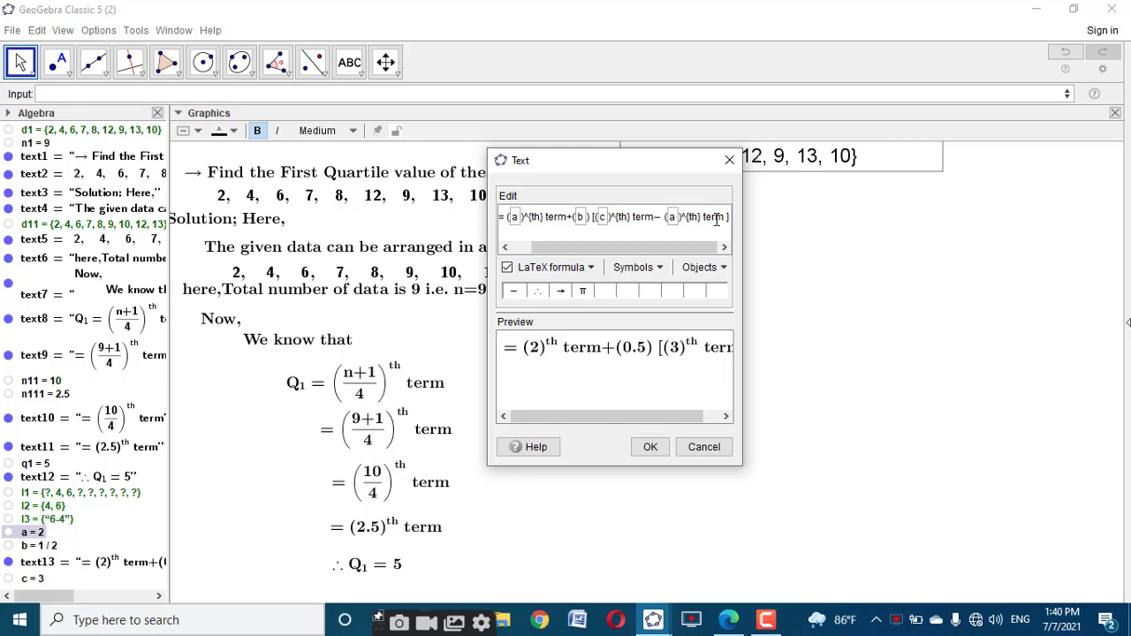
left_click(648, 447)
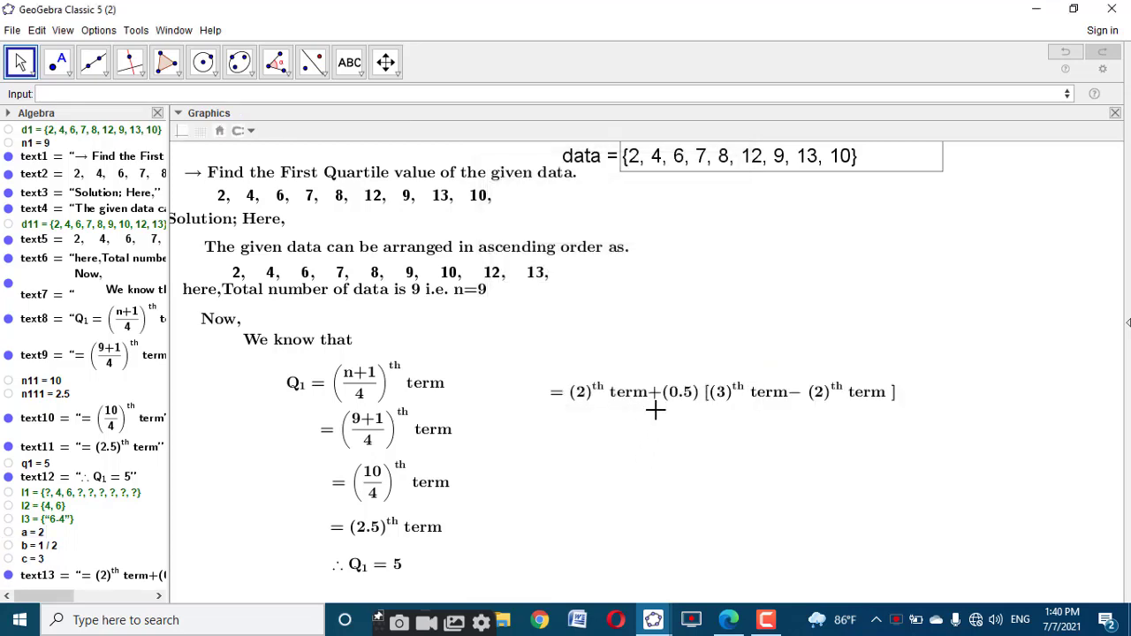
- Move the new expression text to the empty area beside the (9+1)/4 line of the solution
left_click_drag(655, 409, 700, 439)
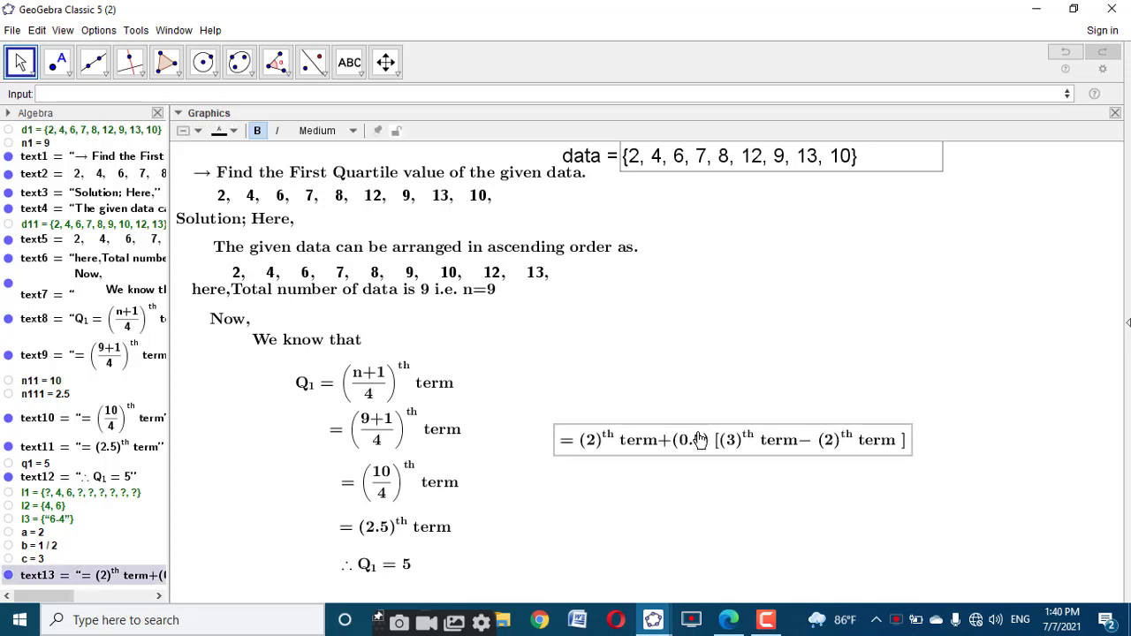
left_click(395, 562)
left_click(620, 459)
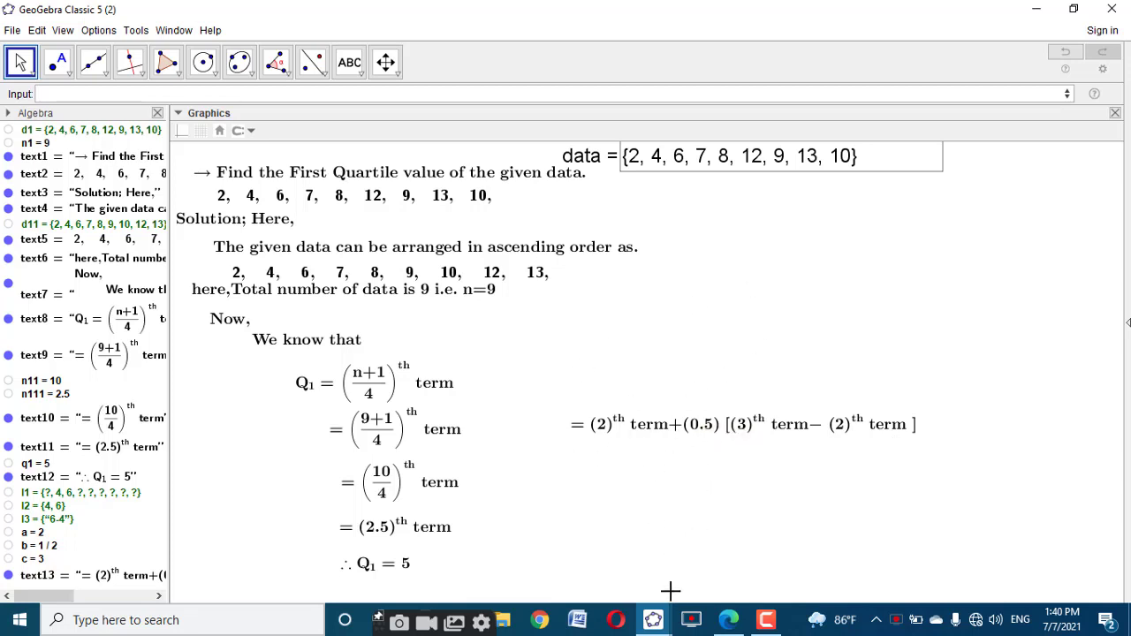
- Check the finished layout in first quartile individual series.ggb, and return to the worksheet under construction
mouse_move(653, 620)
left_click(528, 537)
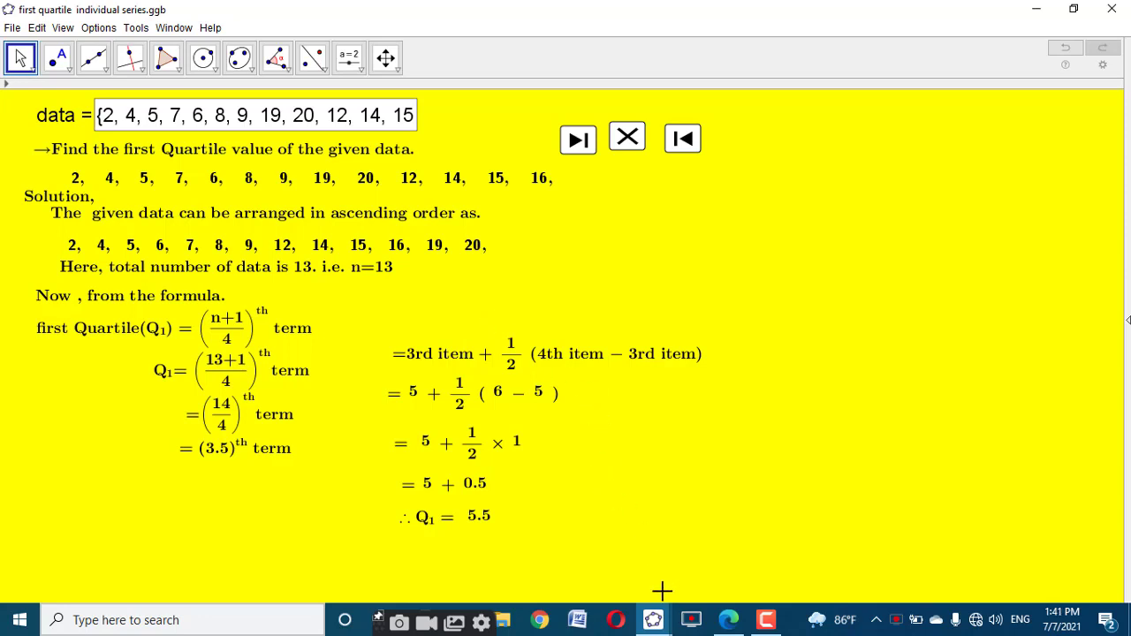
left_click(654, 620)
left_click(716, 517)
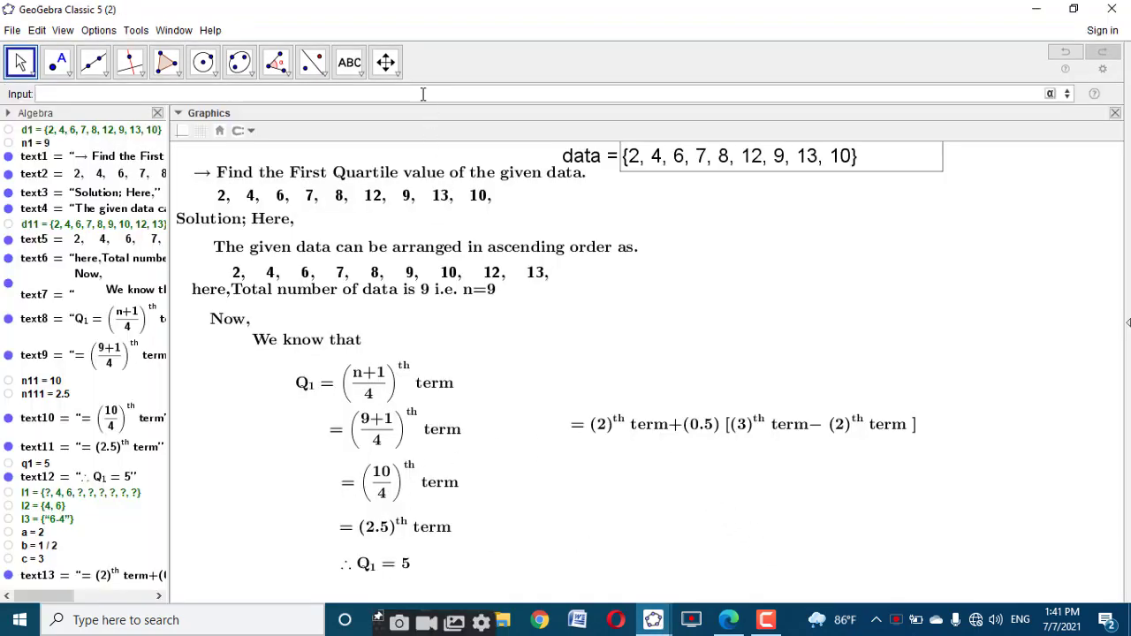
- Begin an If command with an Else branch, using condition a==1 and result a "st"
type("If")
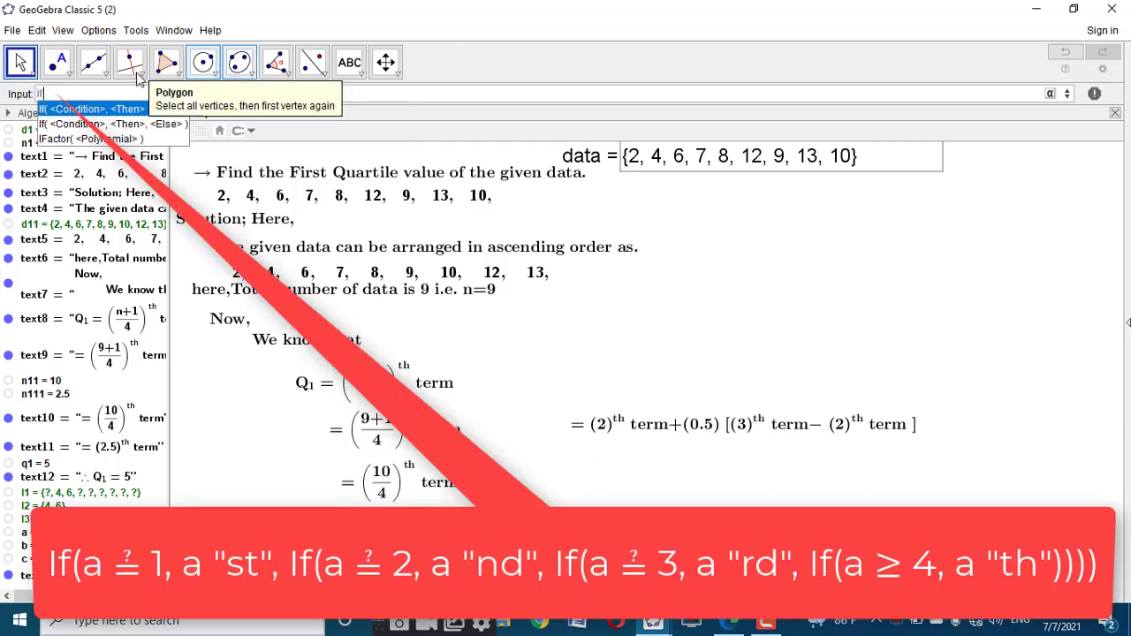
left_click(103, 123)
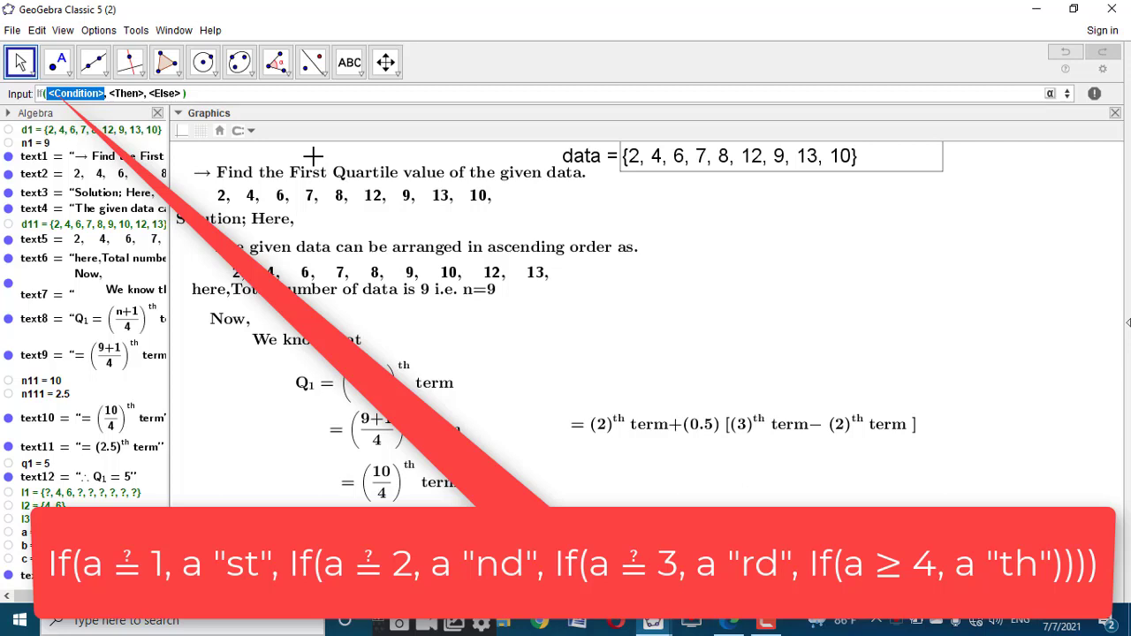
type("a==")
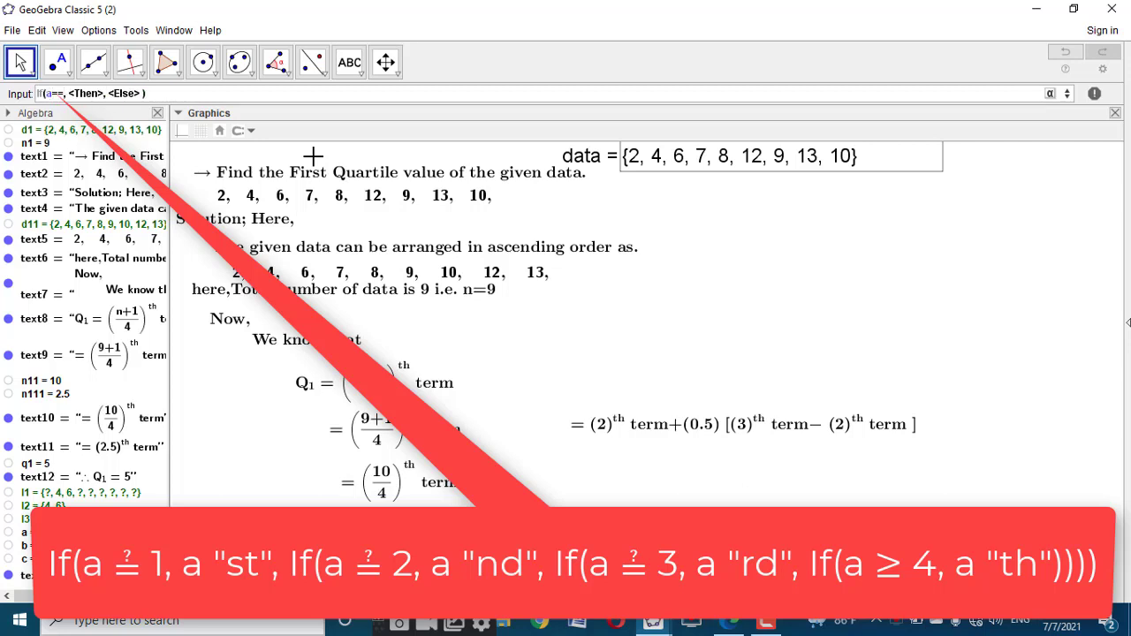
type("1")
key("Tab")
type("a \"st\"")
key("Tab")
- Nest an If with an Else branch in the Else part, using condition a==2 and result a "nd"
type("if")
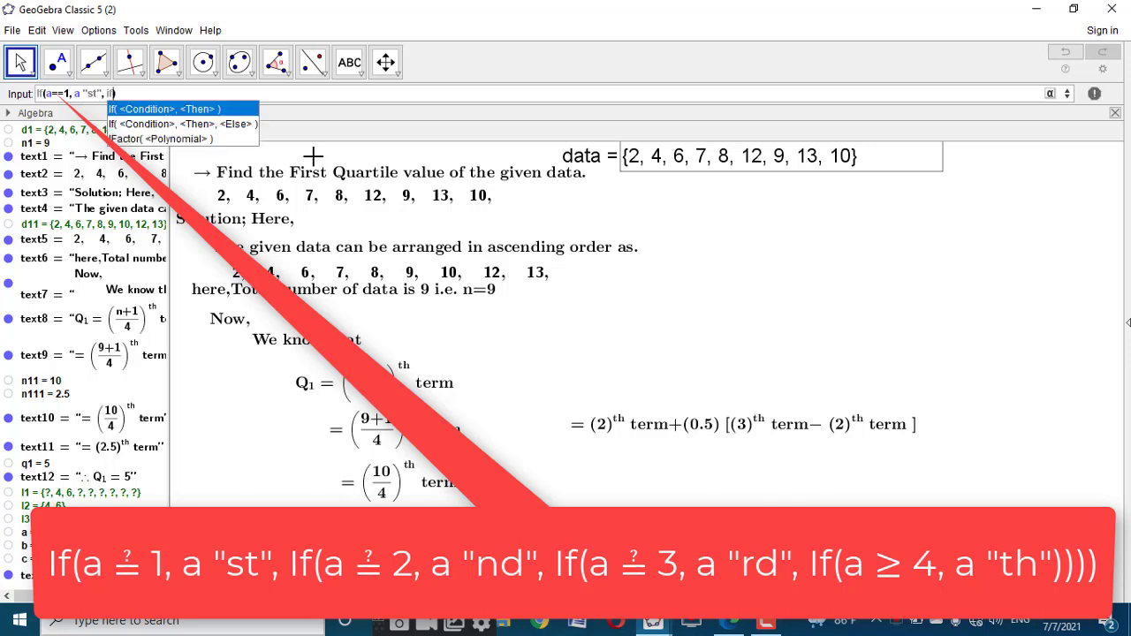
left_click(246, 126)
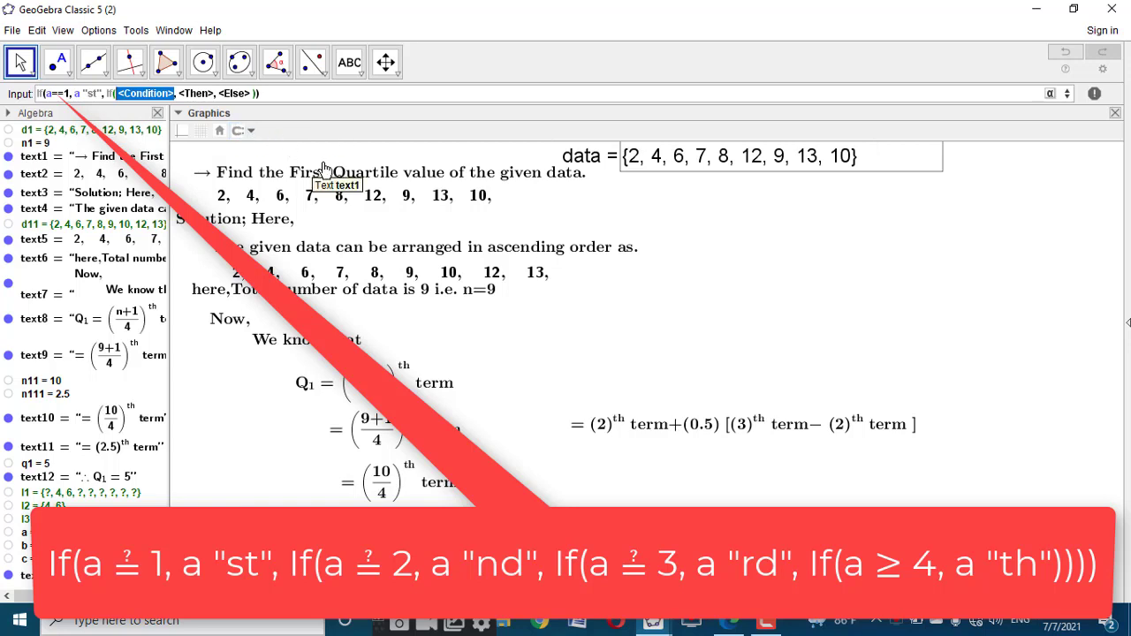
type("a==")
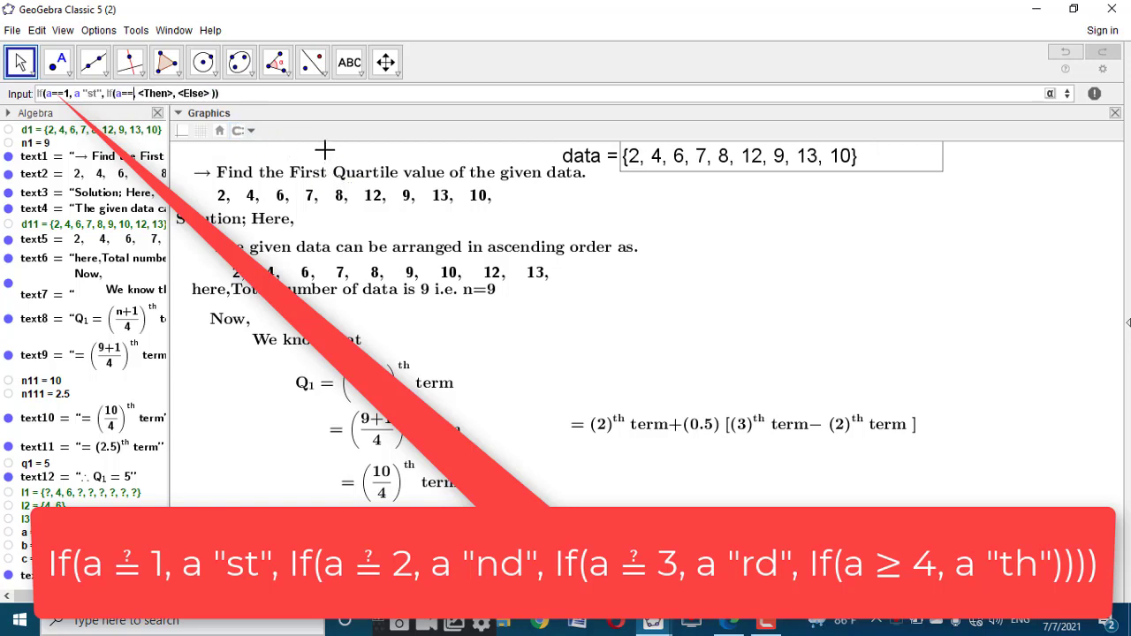
type("2,")
key("Tab")
type("a \"nd\"")
key("Tab")
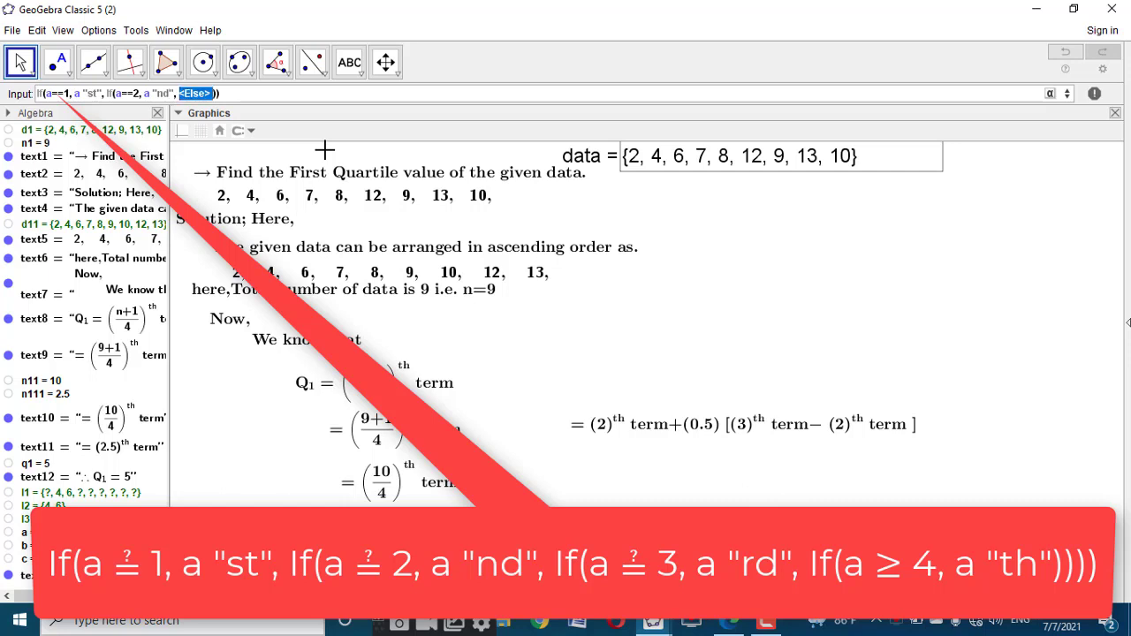
- Nest a third If with an Else branch, using condition a==3 and result a "rd"
type("If")
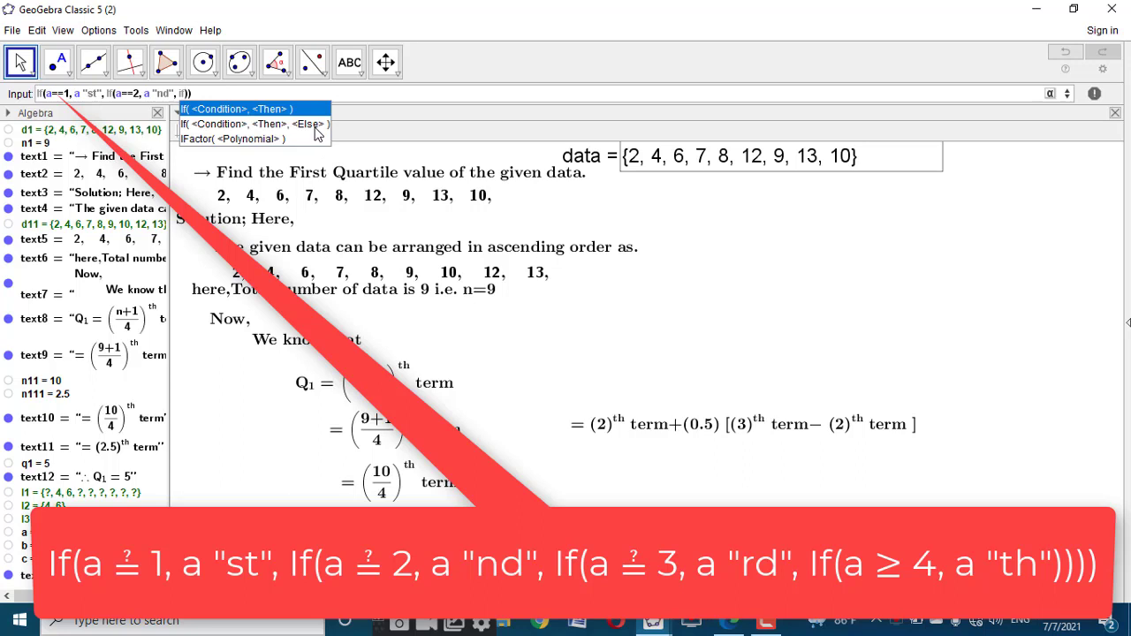
left_click(316, 131)
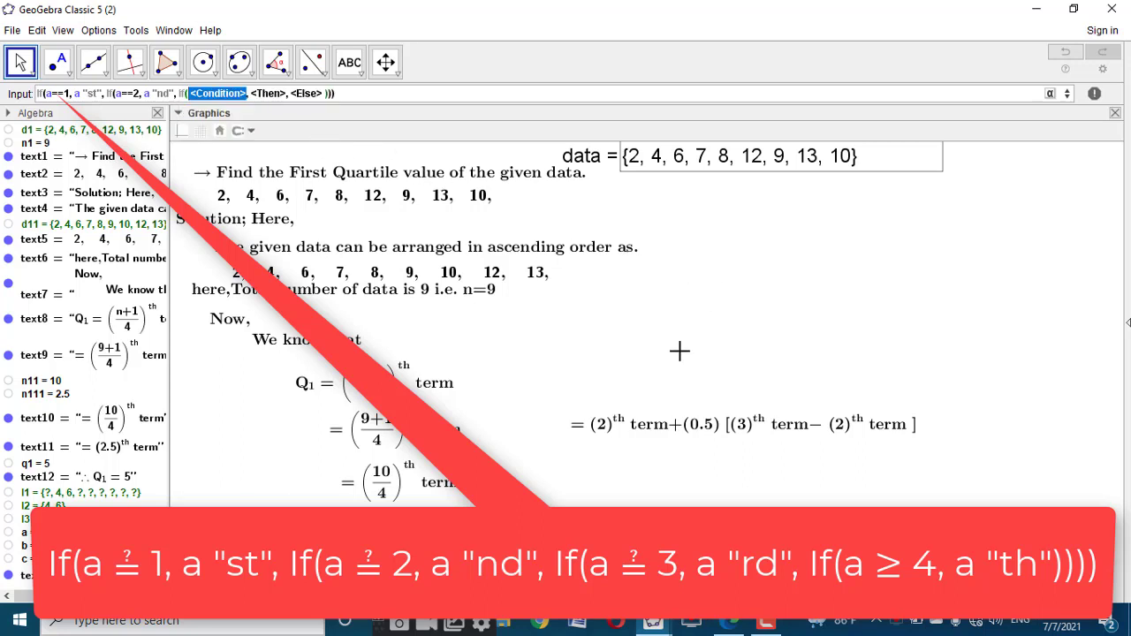
type("a==3")
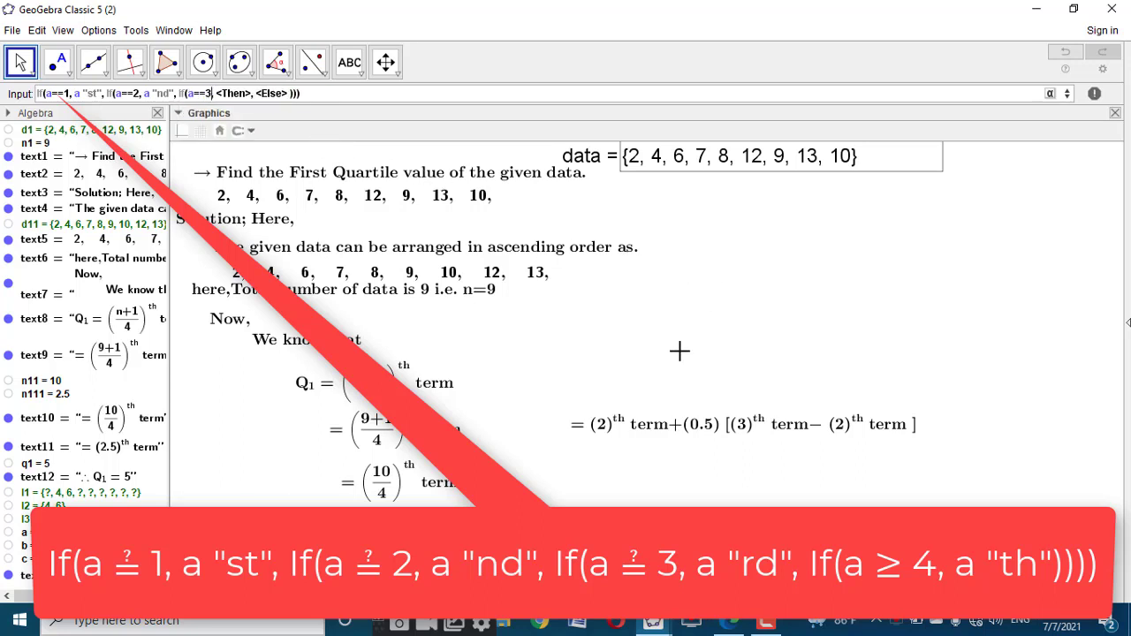
key("Tab")
type("a \"rd\"")
key("Tab")
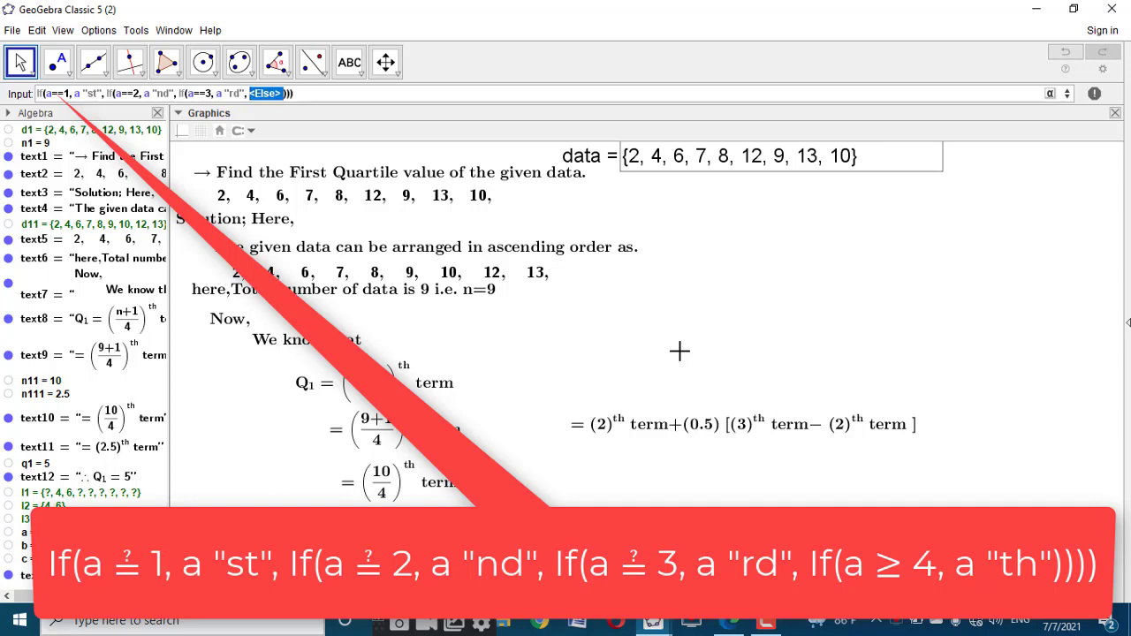
- Nest a final If without Else, using condition a>=4 and result a "th", and create the ordinal text for a
type("If")
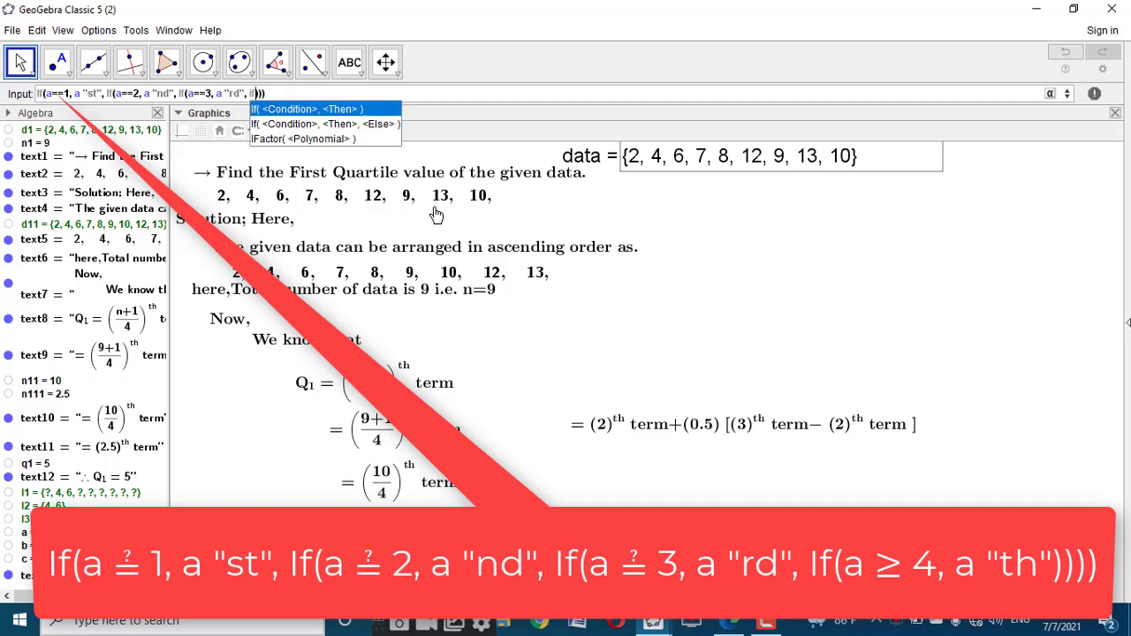
left_click(390, 112)
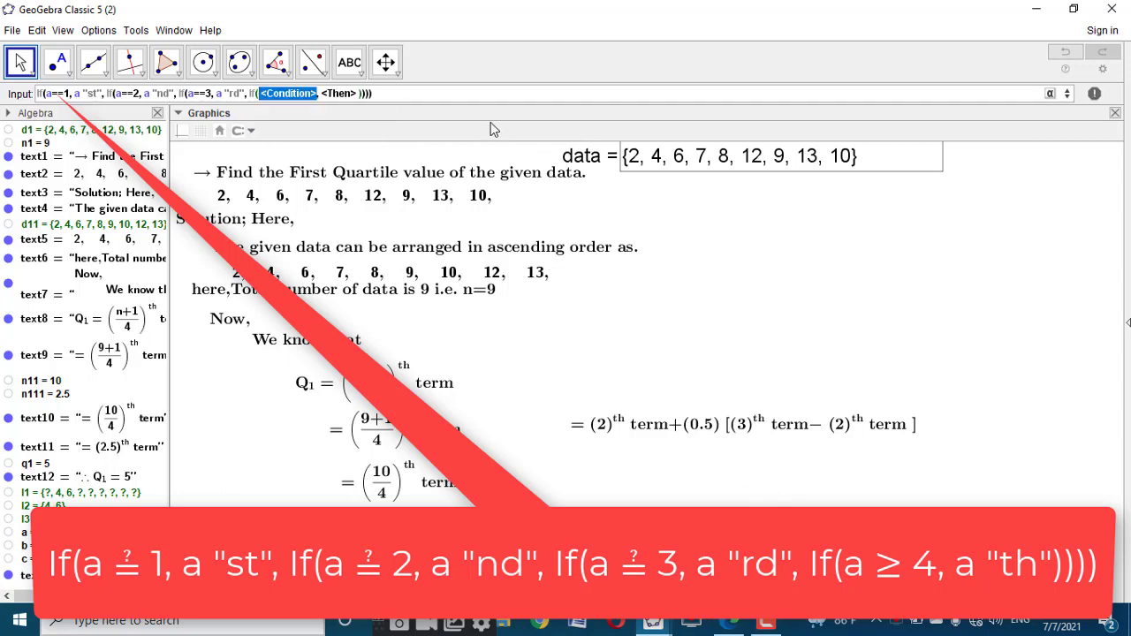
type("a")
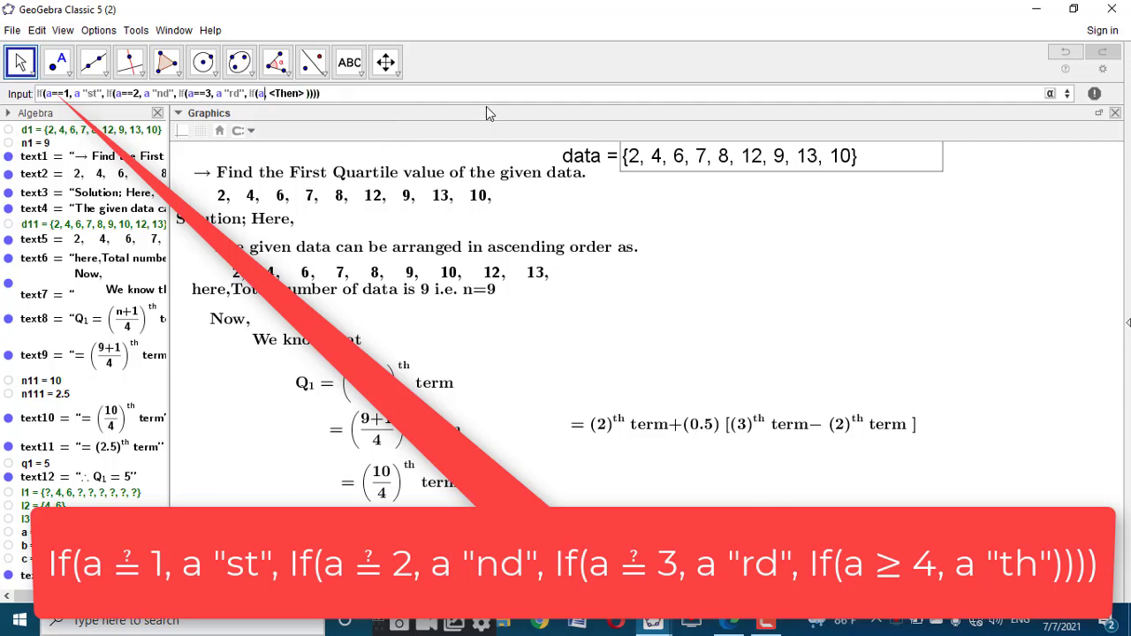
type(">=4")
key("Tab")
type("a")
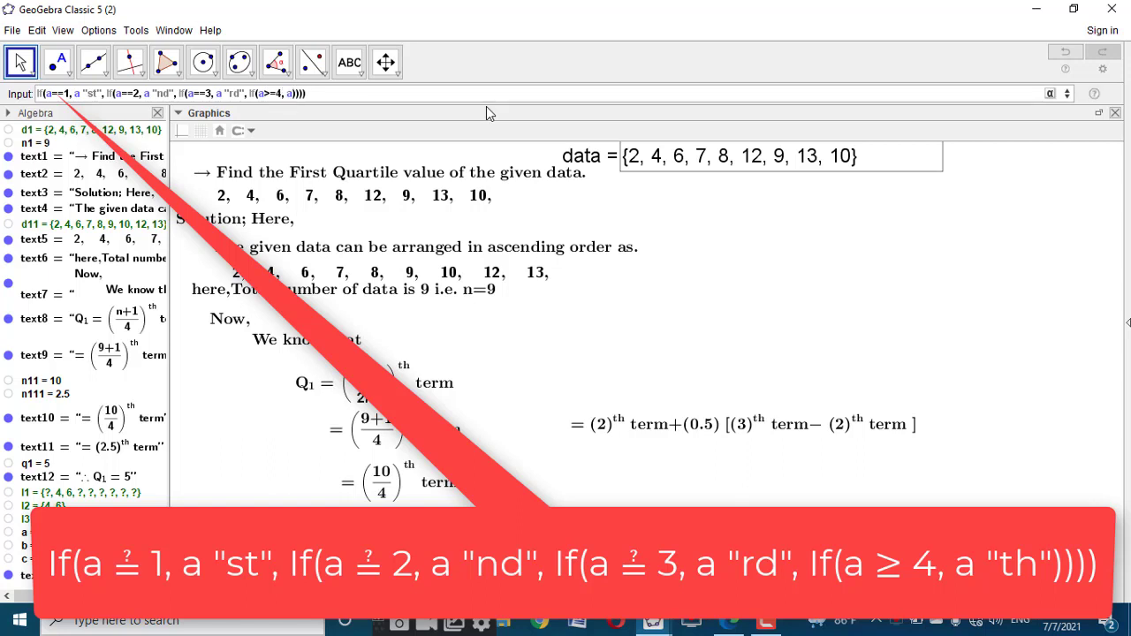
type(" \"th\"")
key("Return")
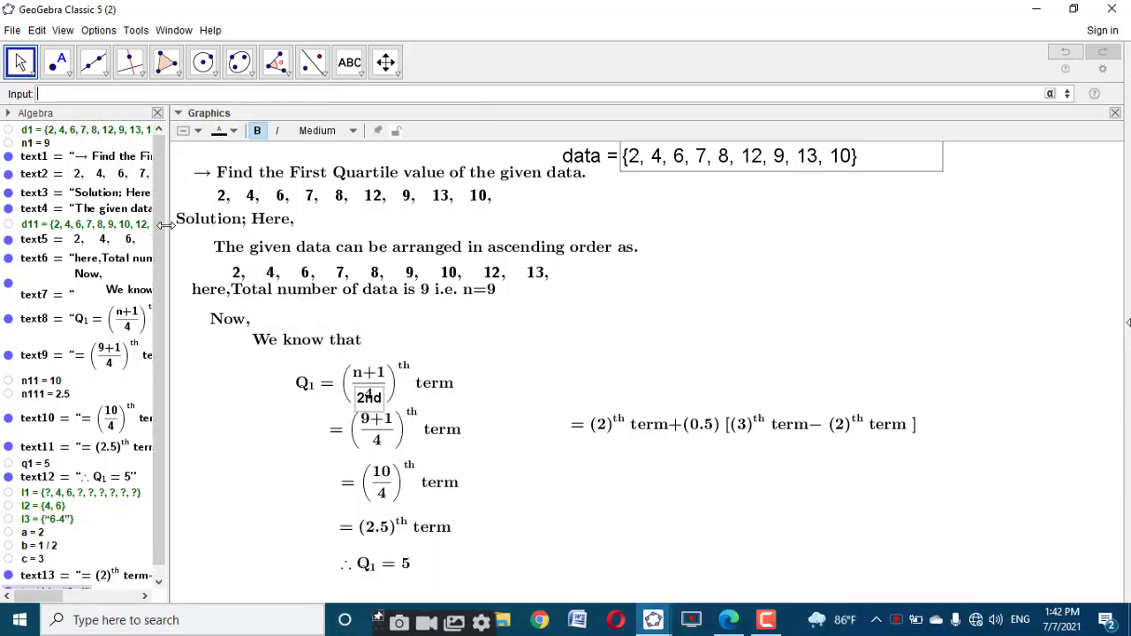
scroll(161, 359, "down", 1)
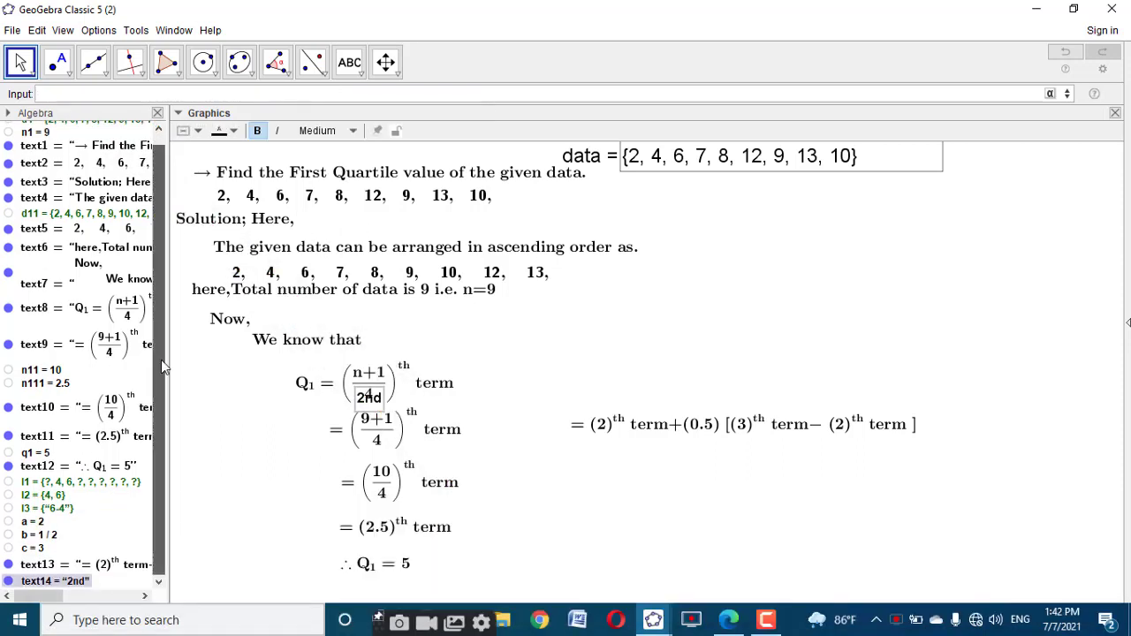
left_click(62, 580)
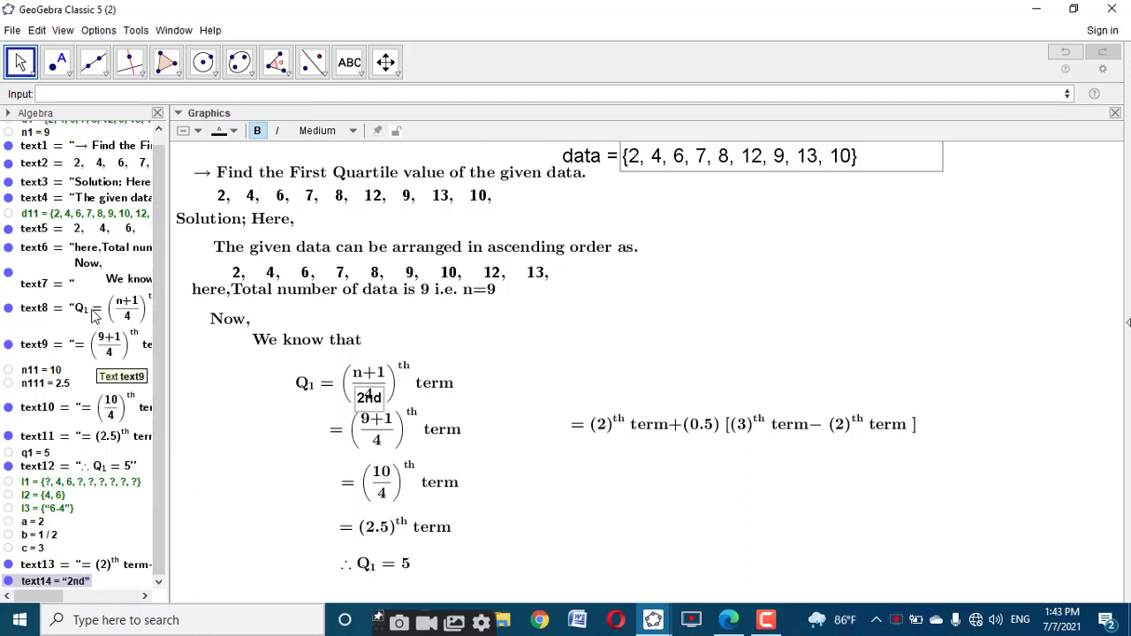
- Begin another If command with an Else branch for c, using condition c==1 and result c"st"
left_click(97, 99)
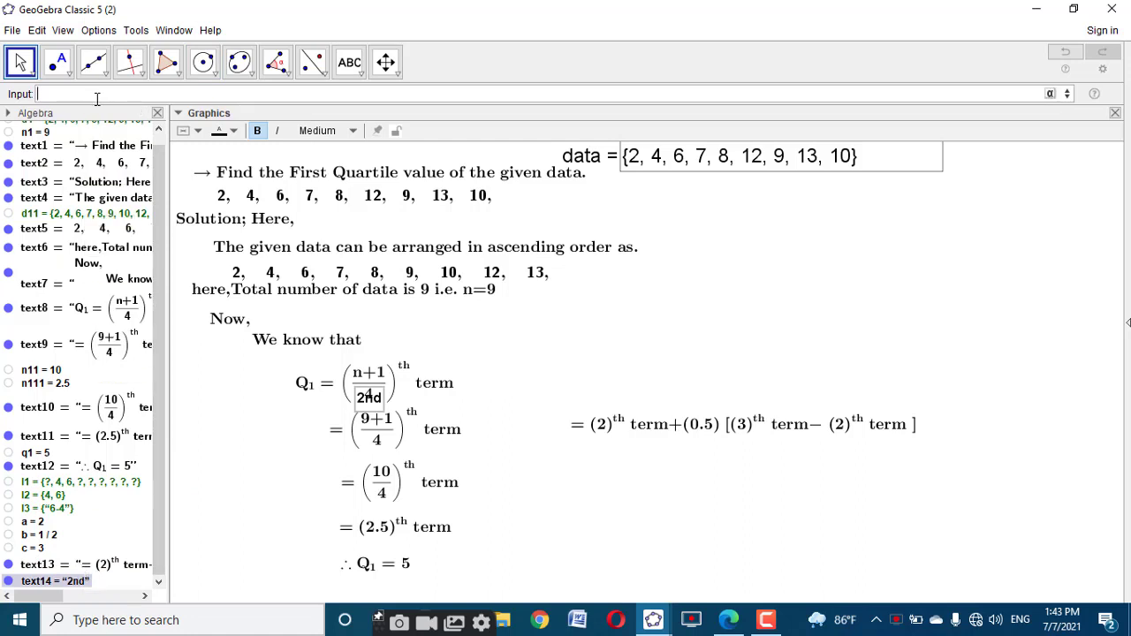
type("If")
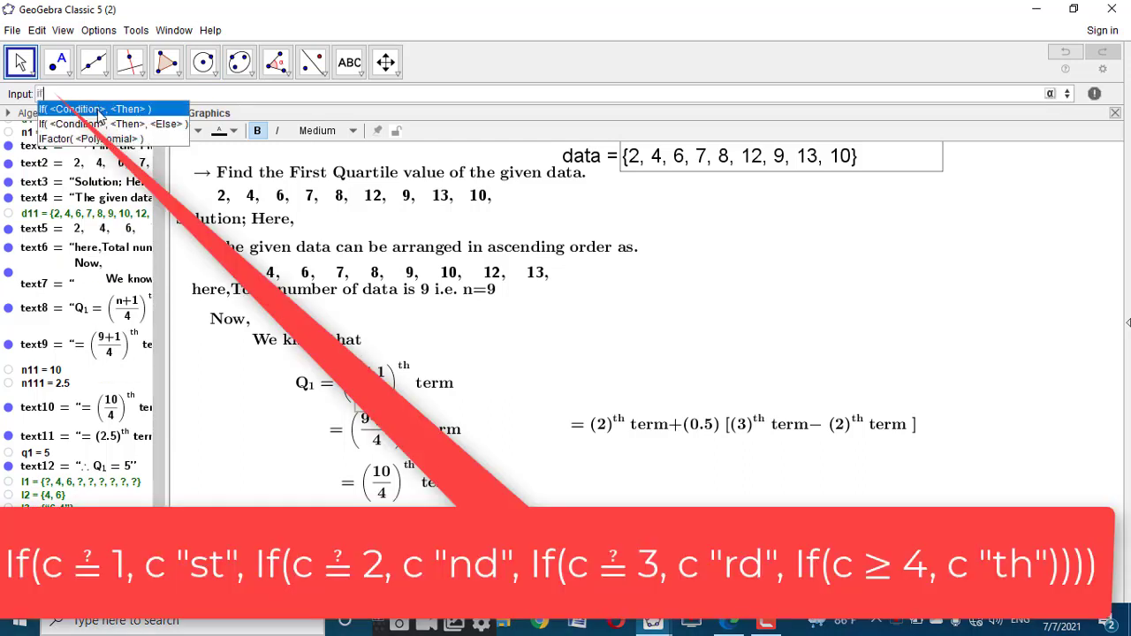
left_click(102, 124)
type("c==")
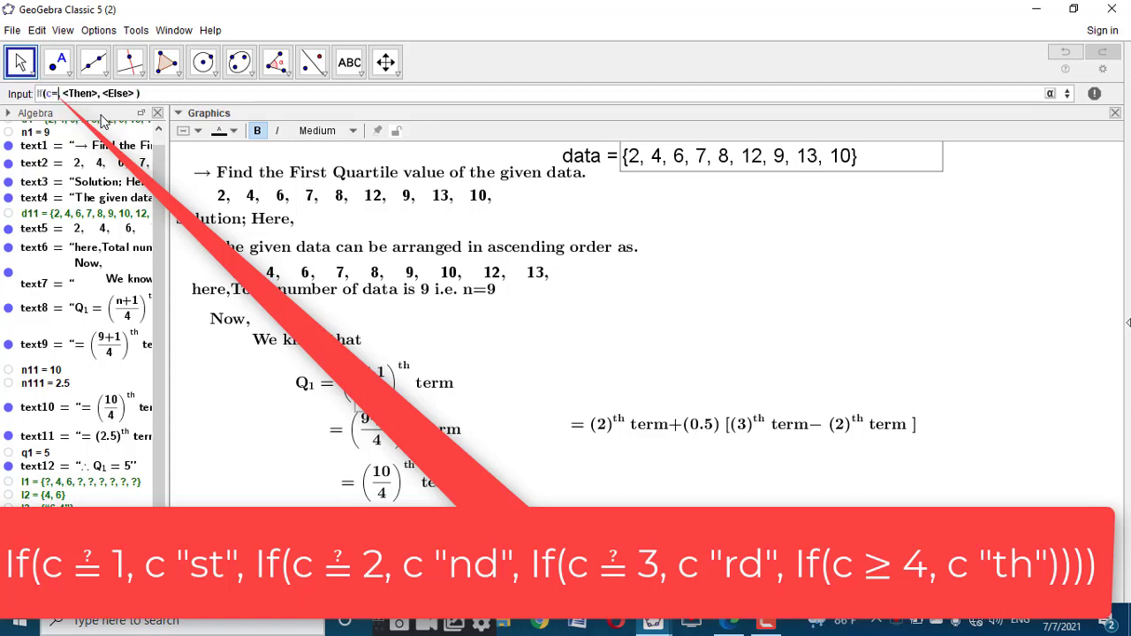
type("1")
key("Tab")
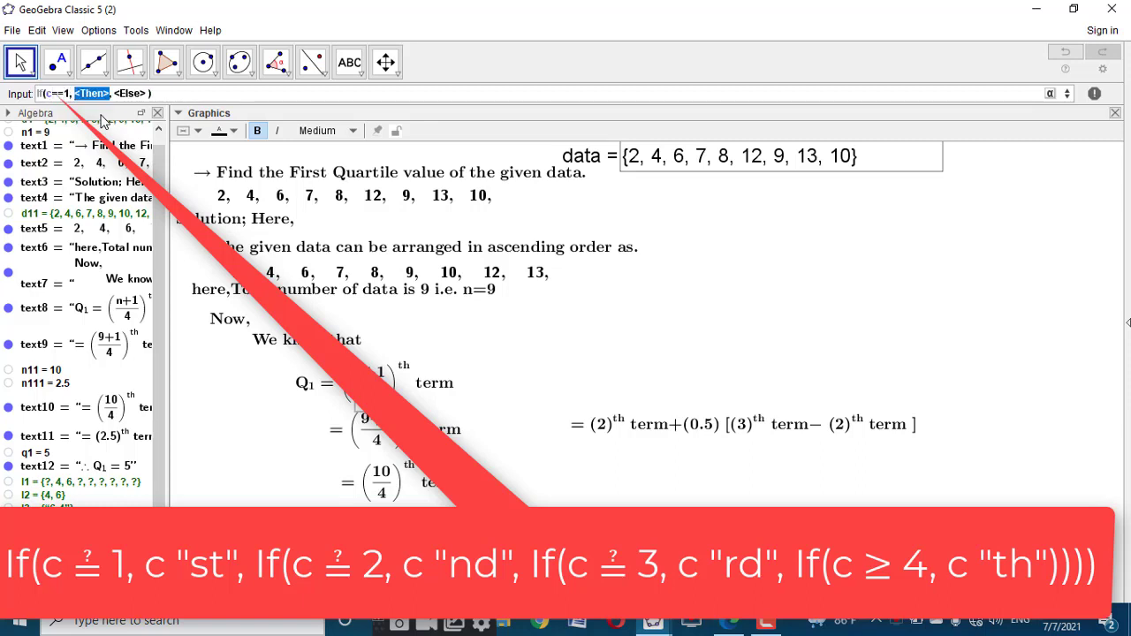
type("c \"st")
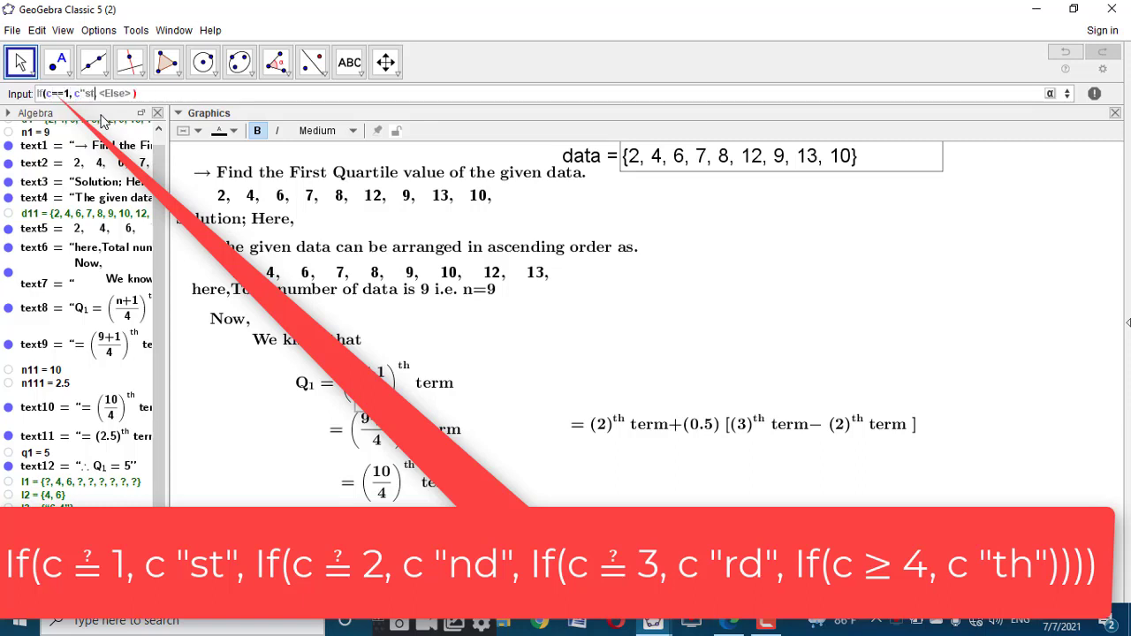
type("\"")
key("Tab")
- Nest an If with an Else branch in the Else part, using condition c==2 and result c "nd"
type("If")
left_click(122, 126)
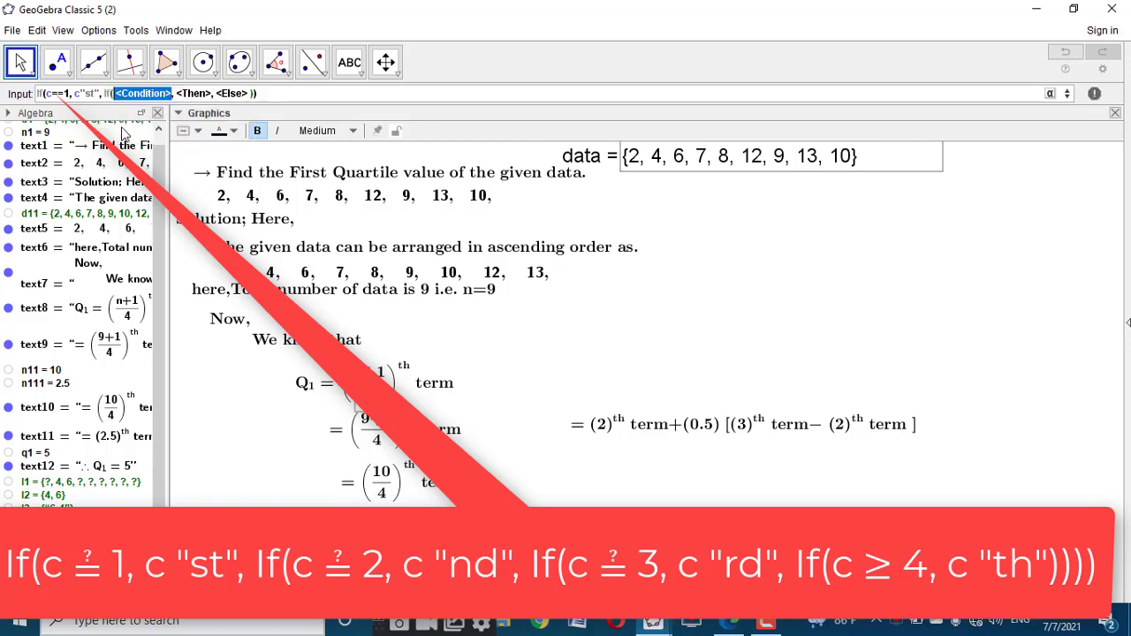
type("==")
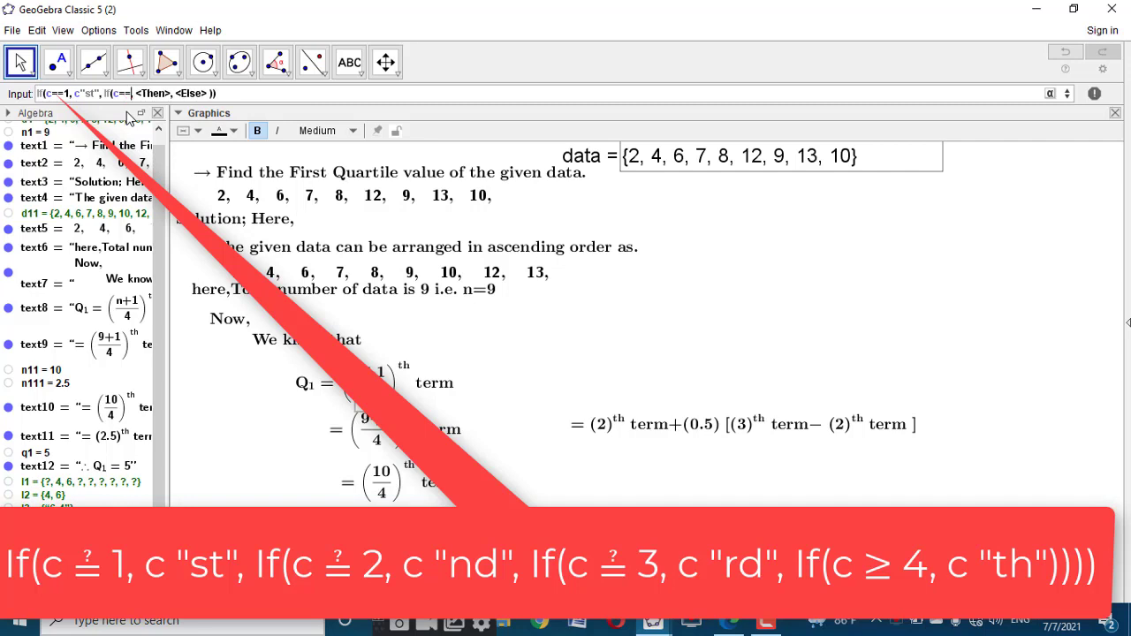
type("2")
key("Tab")
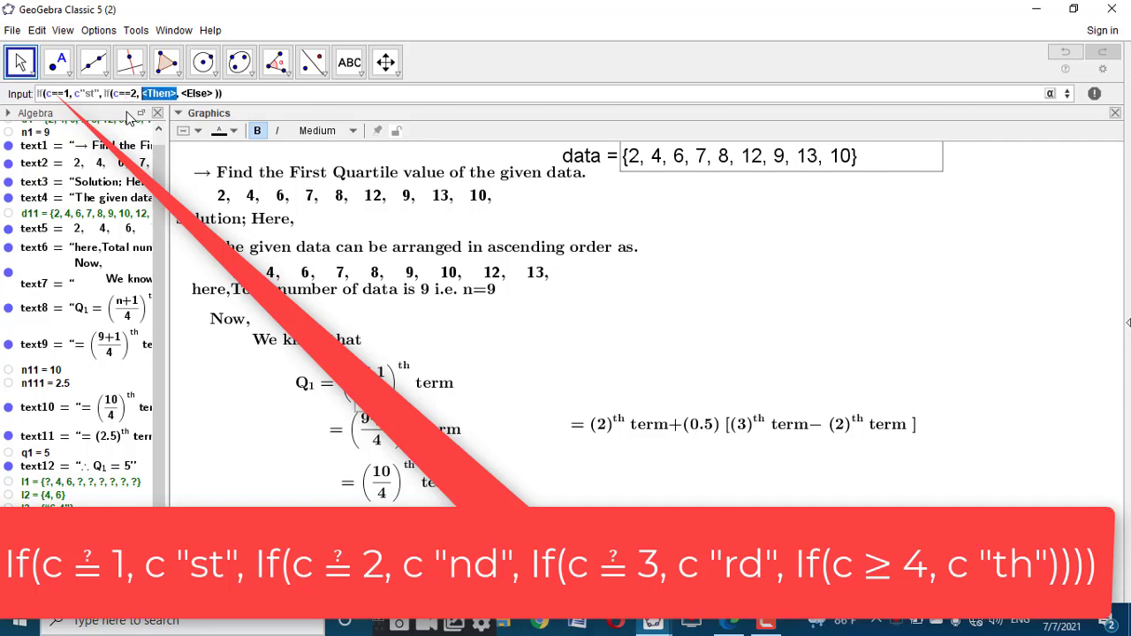
type("c \"")
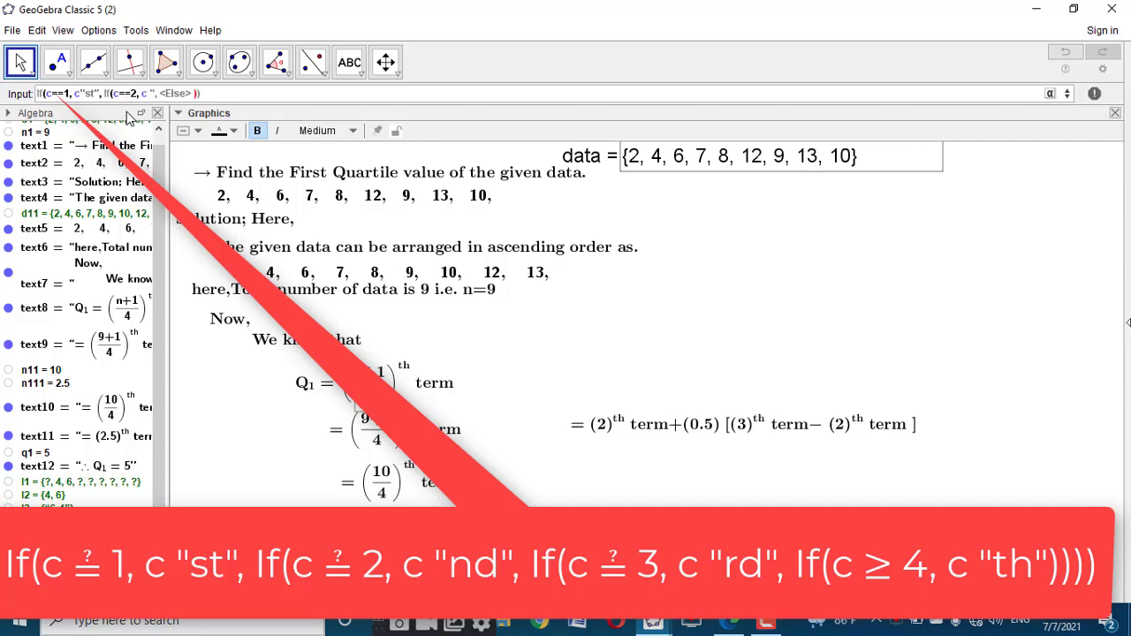
type("d")
type("\"")
type("\"")
- Nest a third If with an Else branch, using condition c==3 and result c "rd"
type("If")
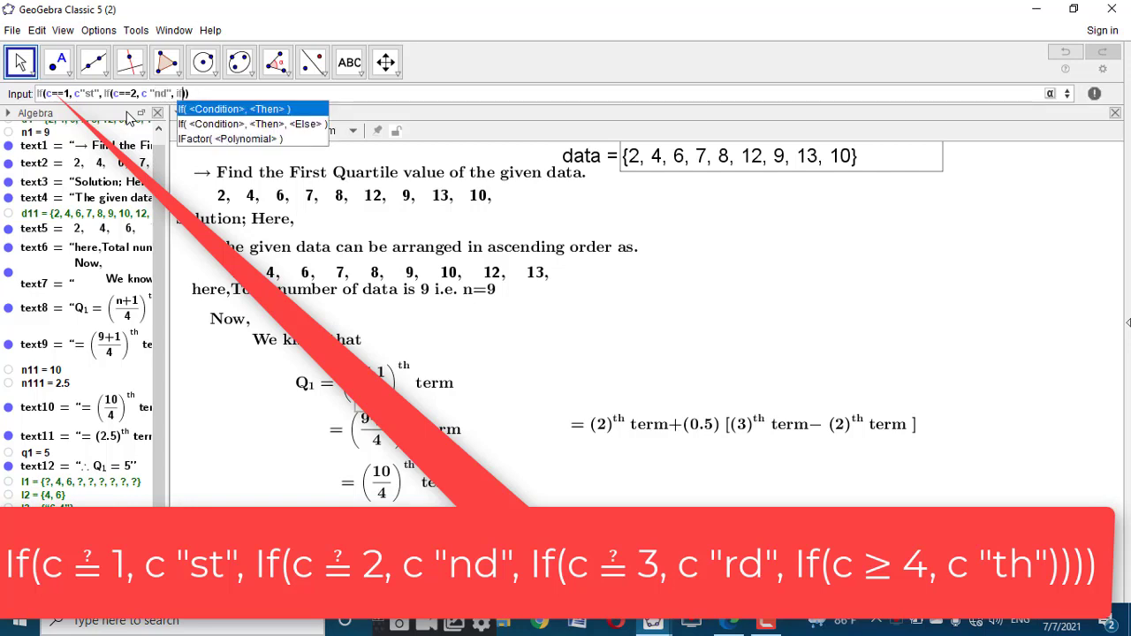
left_click(212, 125)
type("c==")
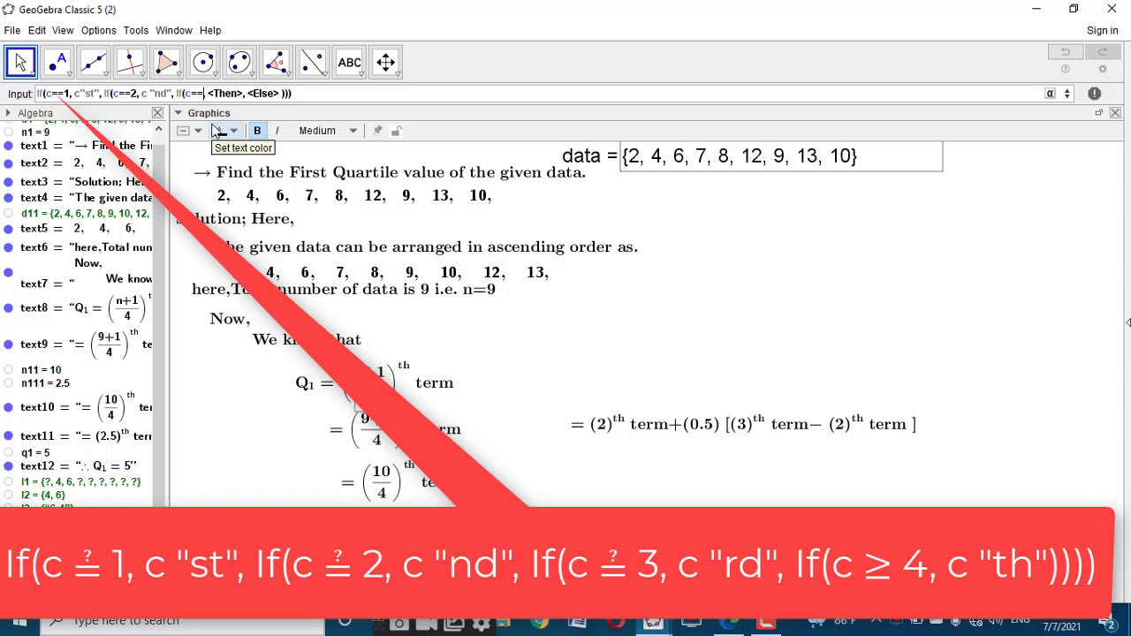
type("3")
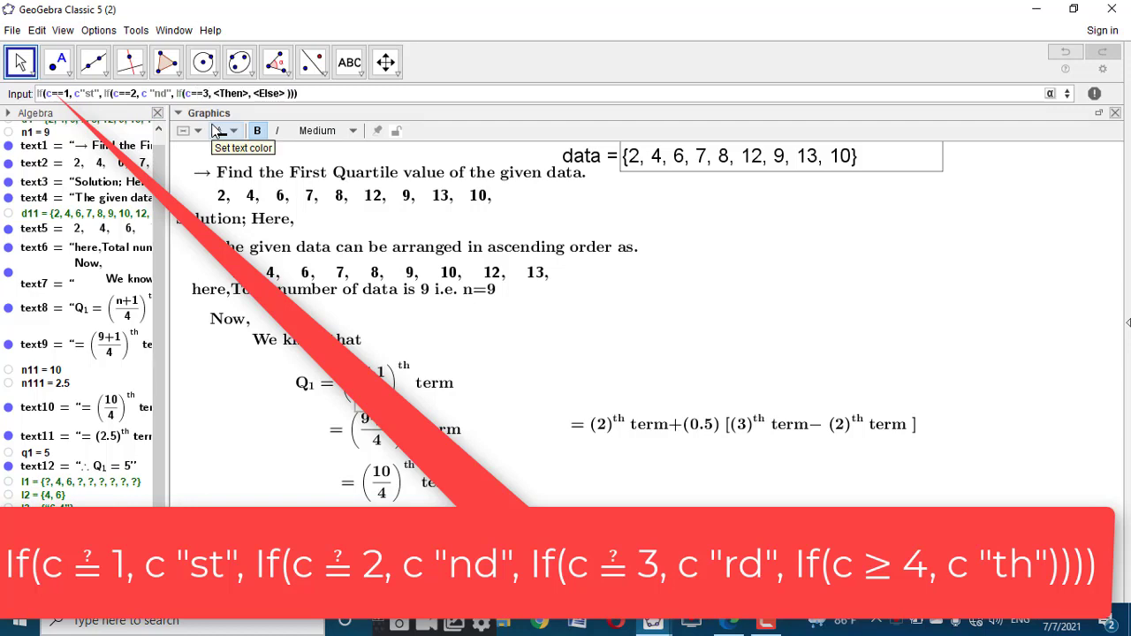
key("Tab")
type("c \"")
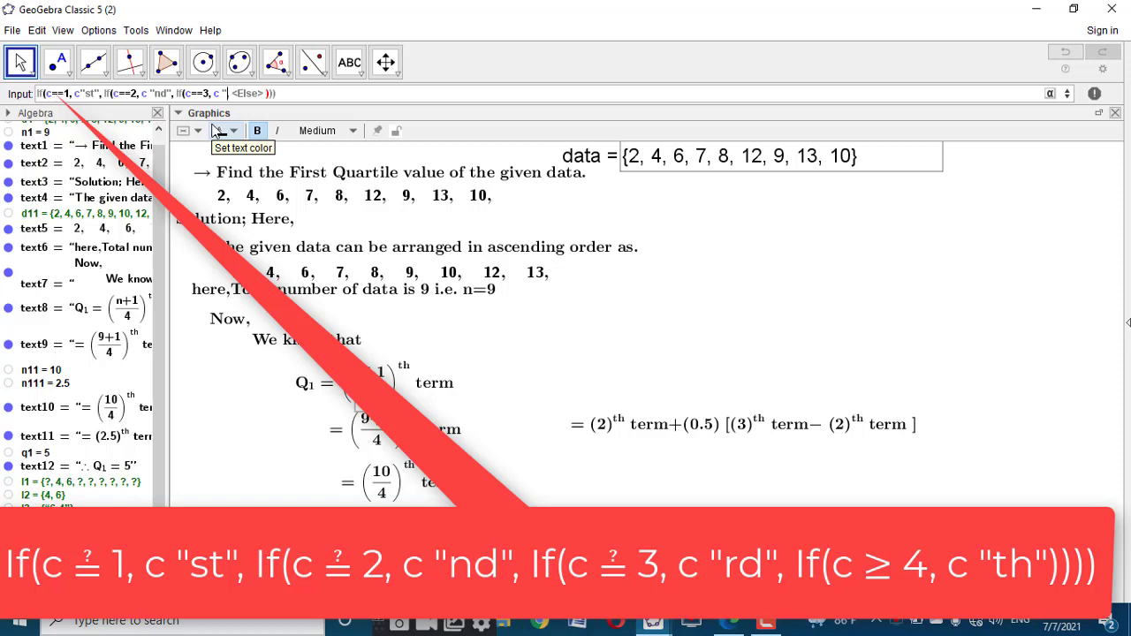
type("rd\",")
key("Tab")
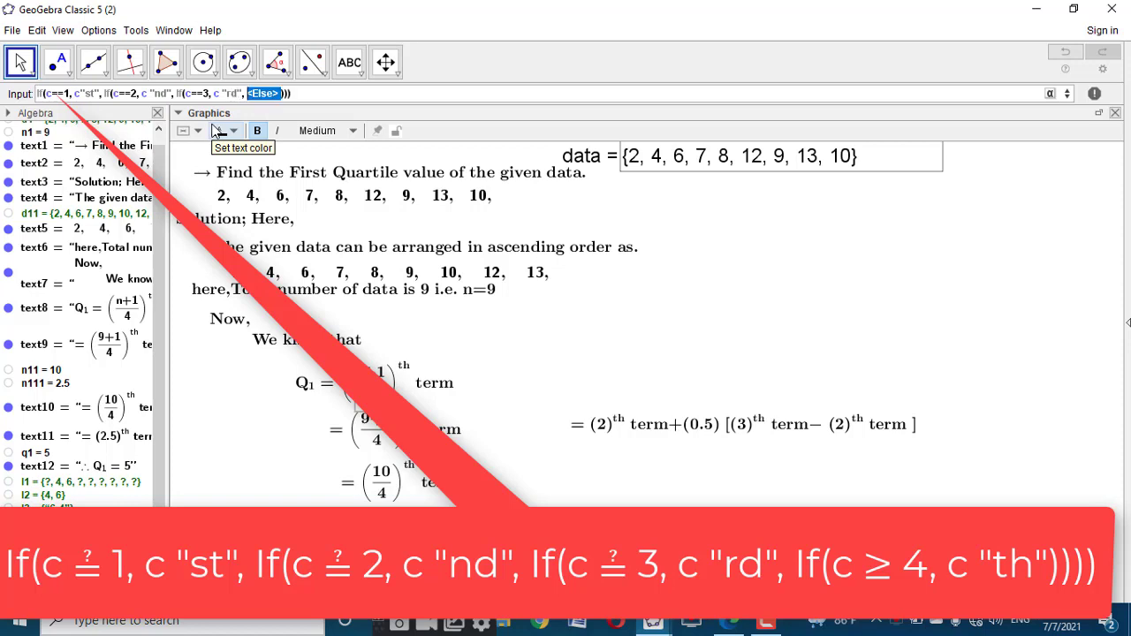
- Nest a final If without Else, using c>=4 and c "th", create the ordinal text for c, and hide both ordinal texts
type("If")
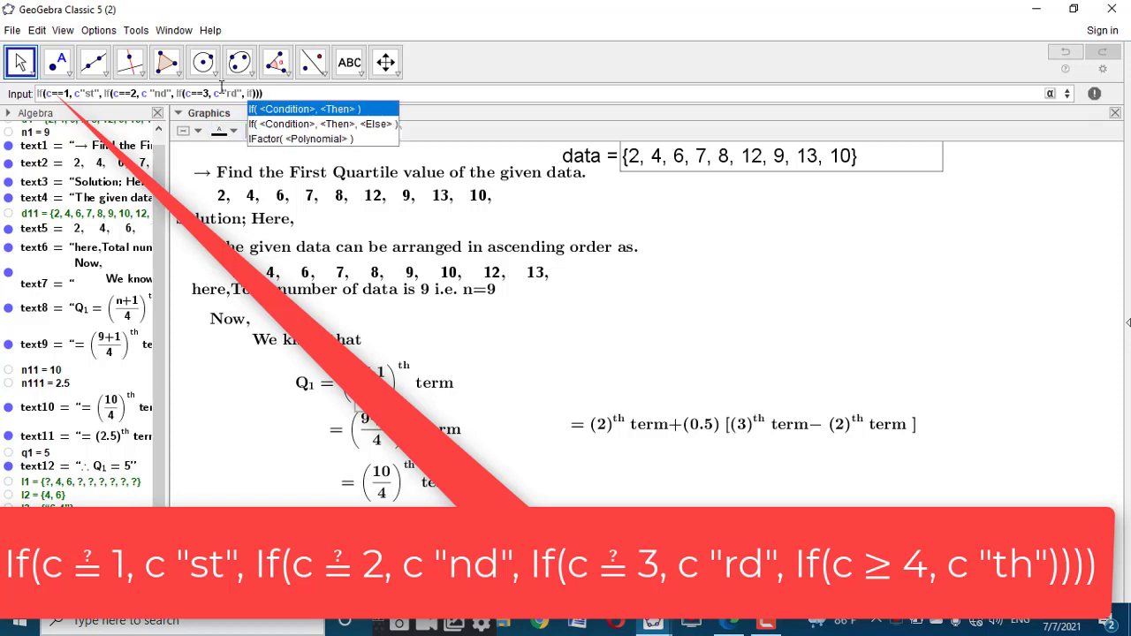
left_click(288, 109)
type("c>")
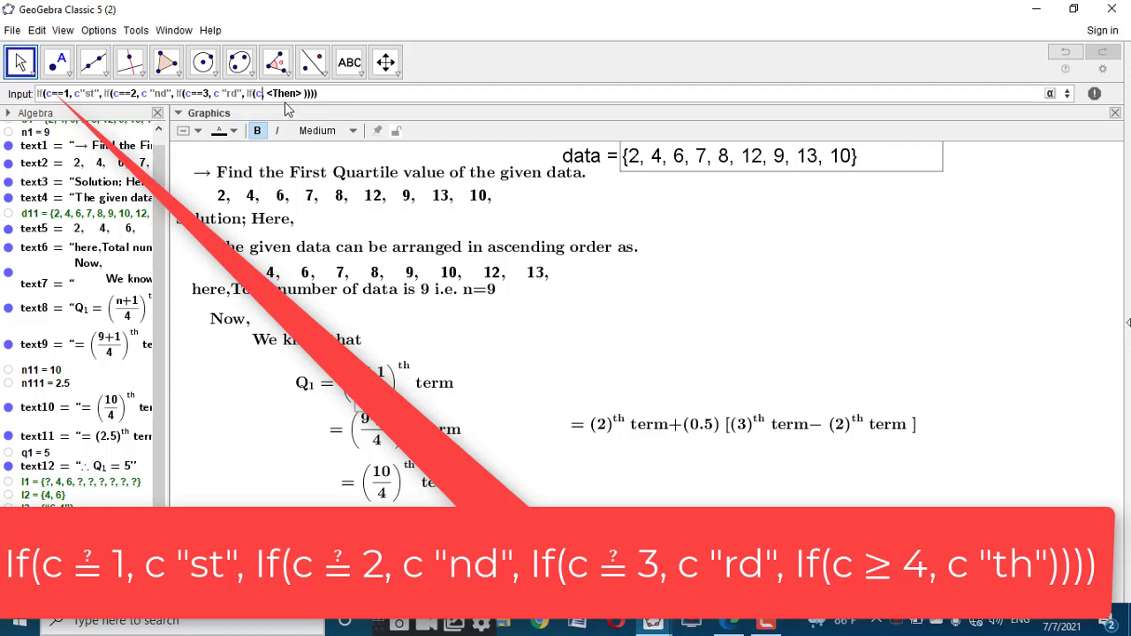
type("=4, c\"")
key("BackSpace")
key("BackSpace")
key("Return")
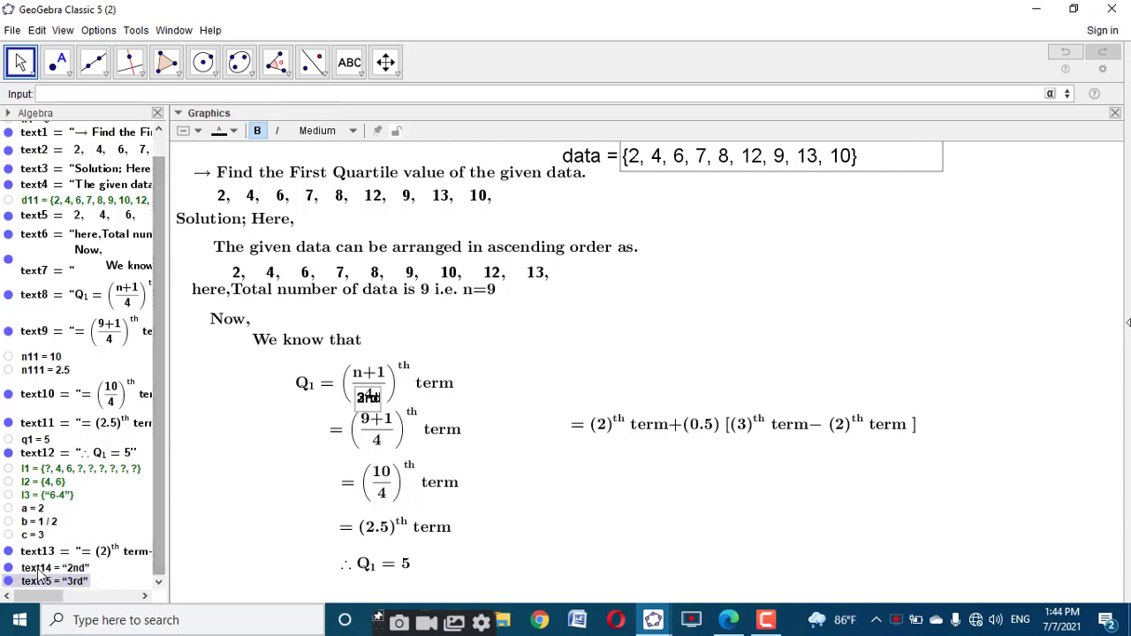
left_click(8, 568)
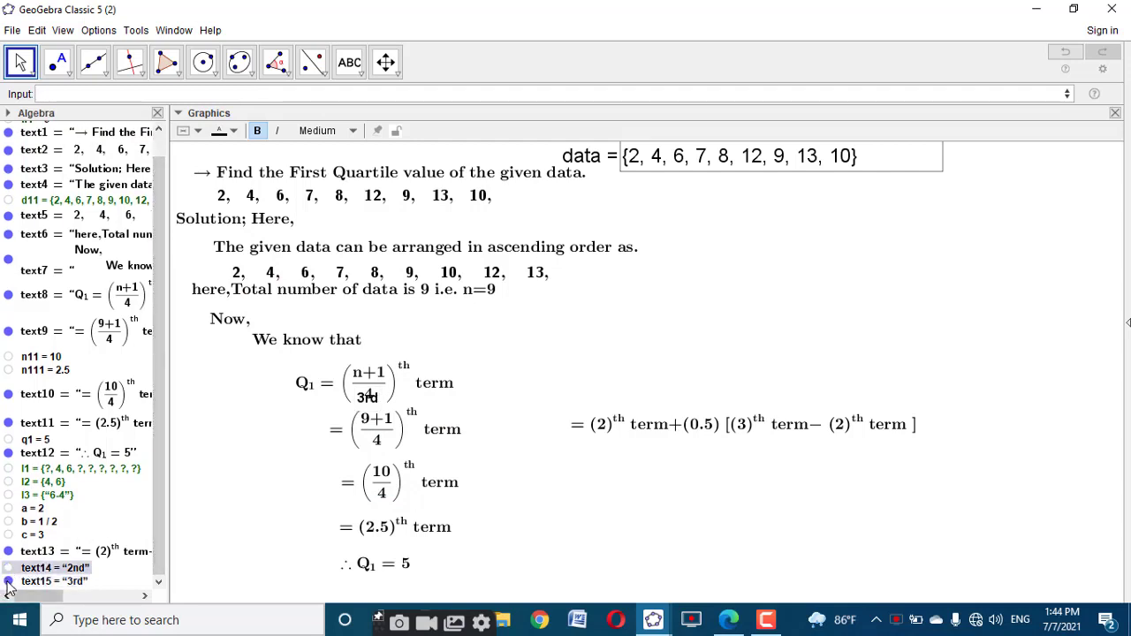
left_click(8, 581)
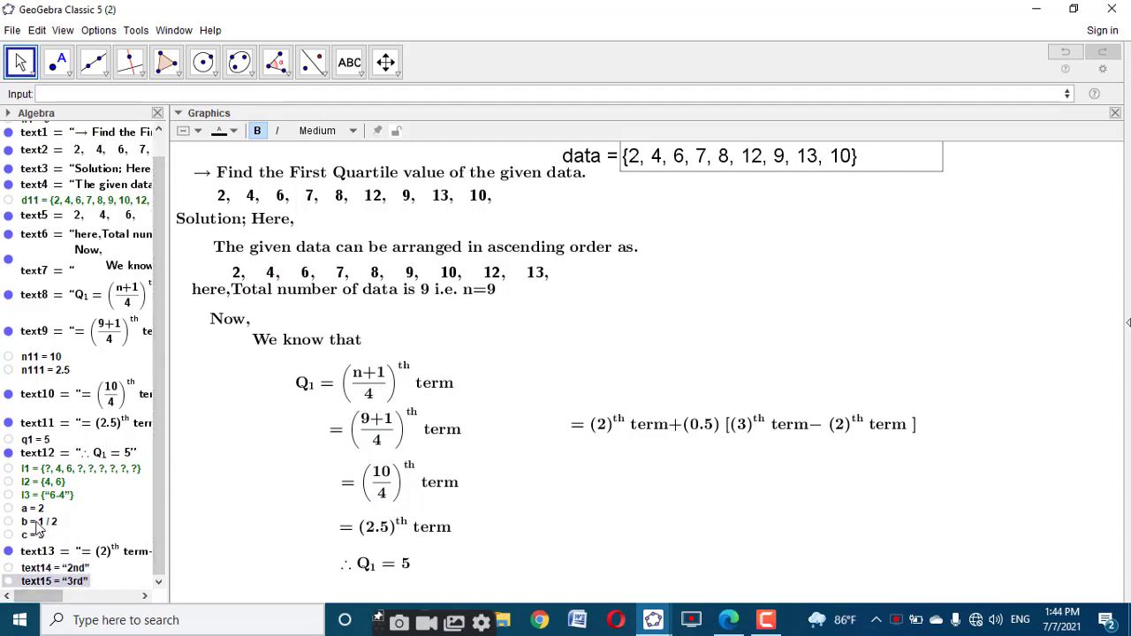
- Create a fraction text of b with FractionText(b) and hide it in the graphics view
left_click(87, 94)
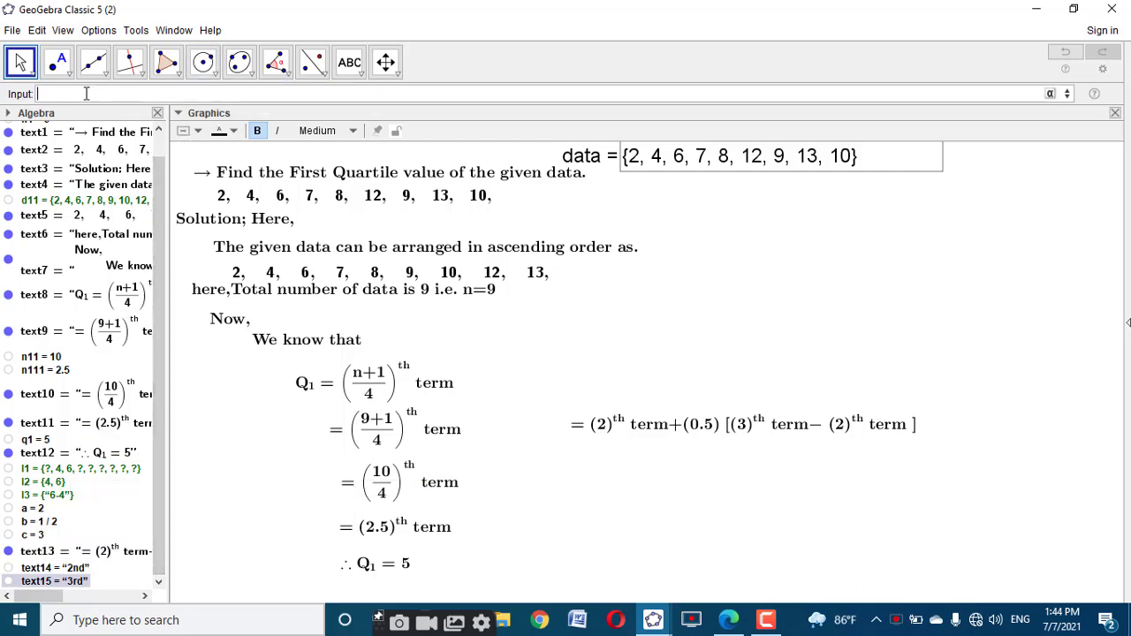
type("frac")
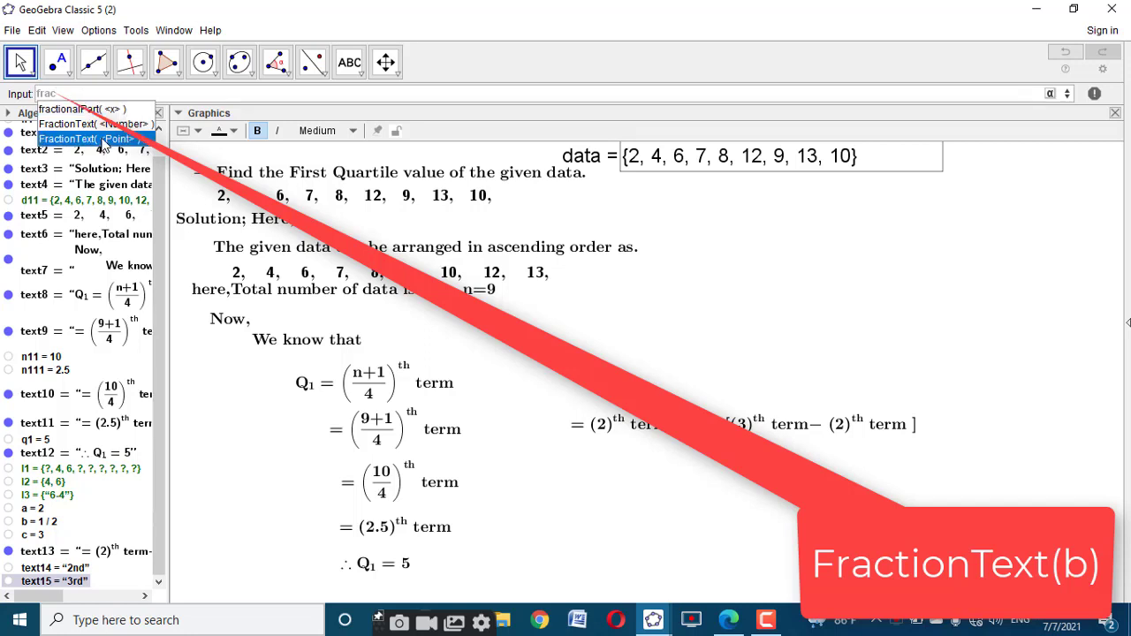
left_click(103, 140)
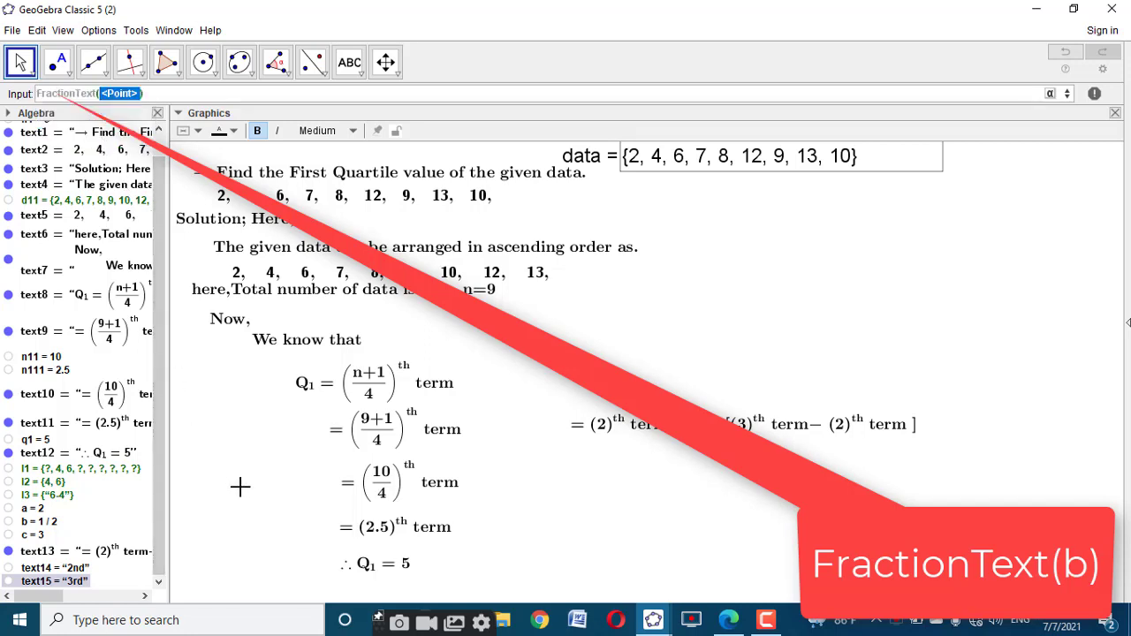
type("b")
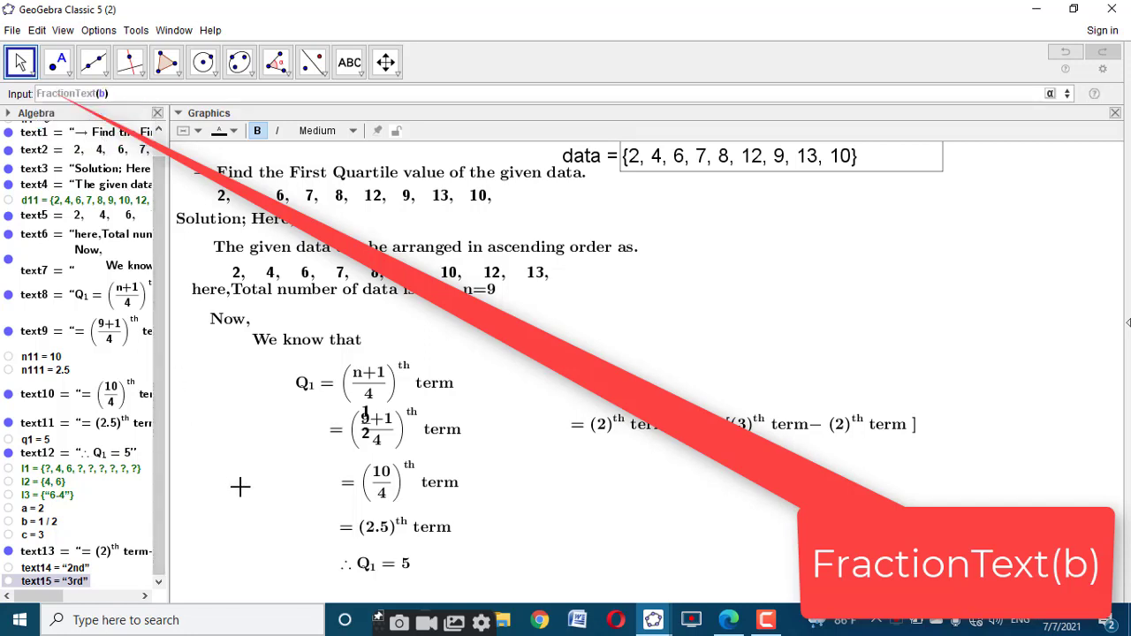
key("Return")
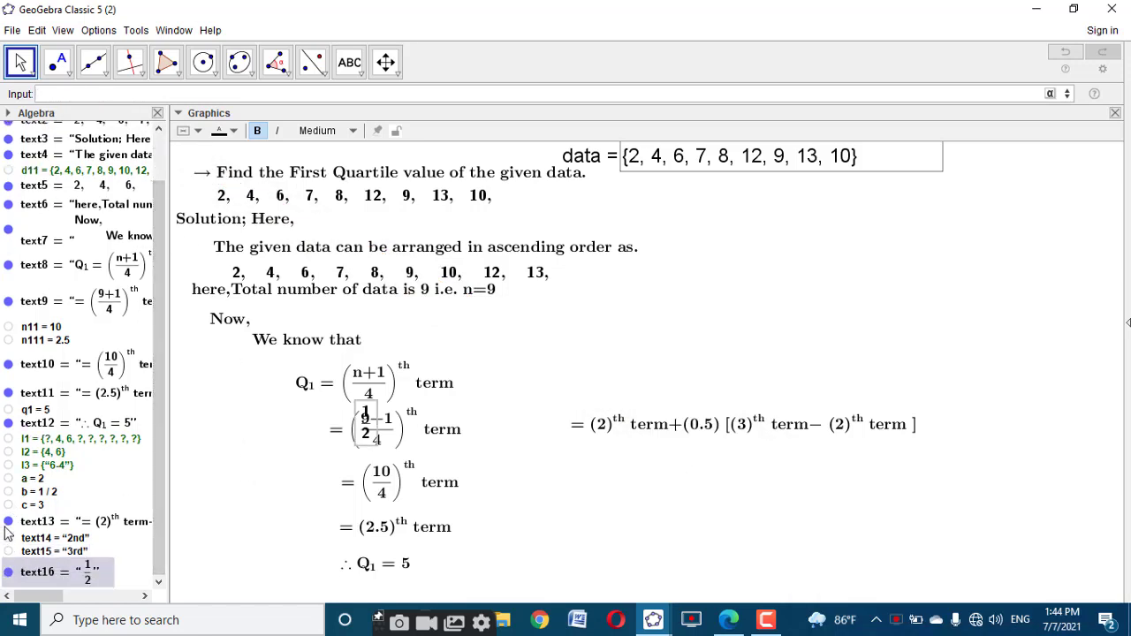
left_click(7, 529)
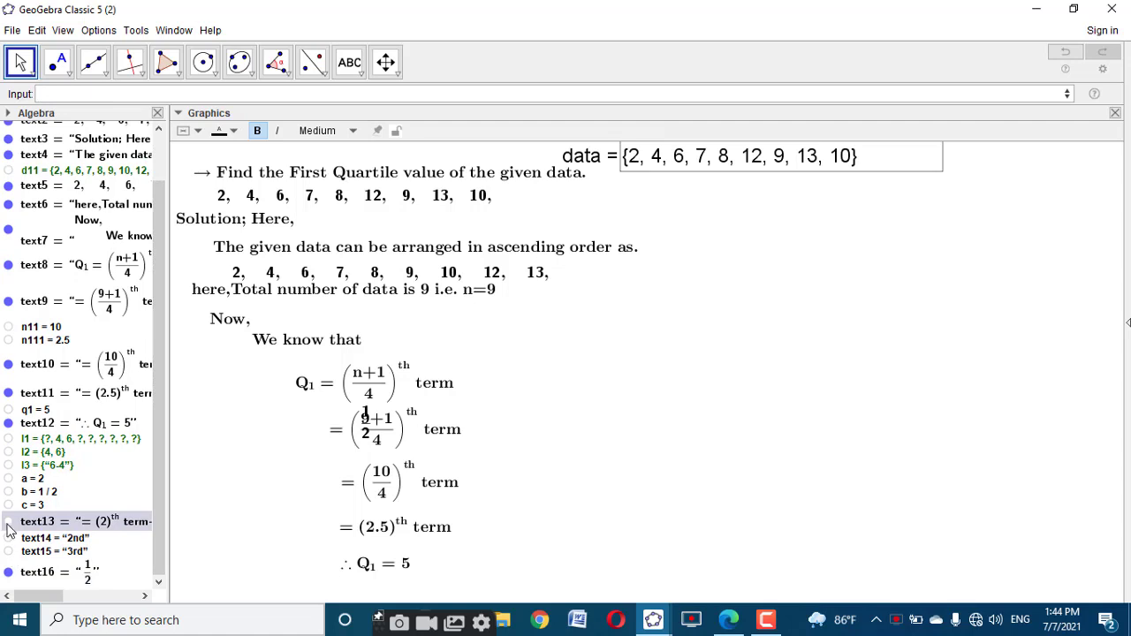
left_click(8, 572)
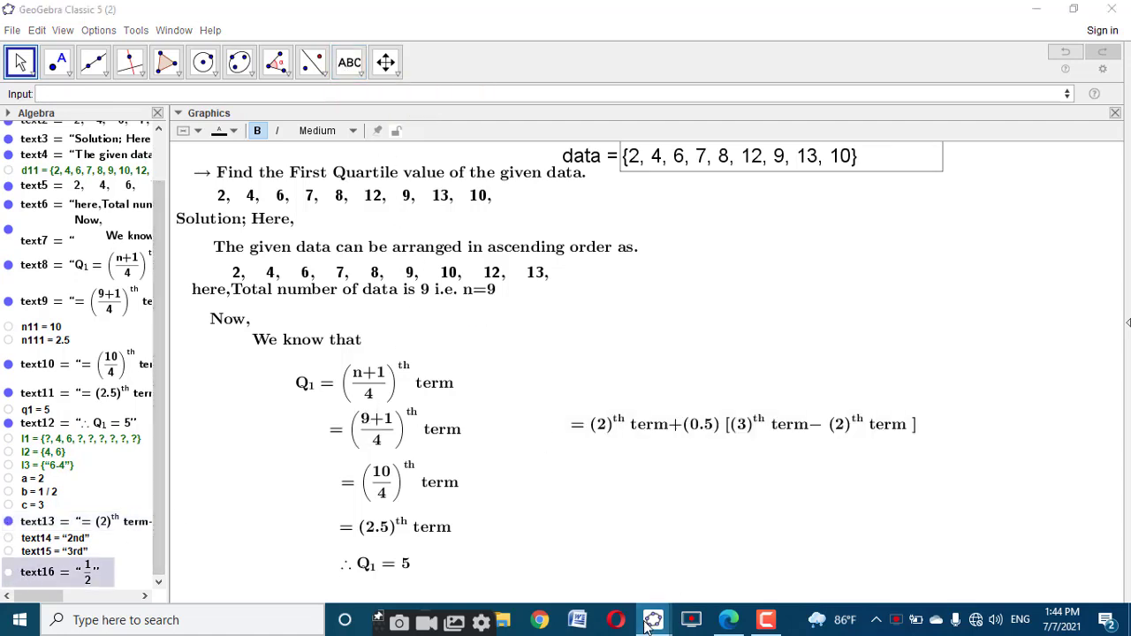
- Examine the interpolation line in the finished first quartile individual series.ggb worksheet and return to the working file
mouse_move(654, 620)
left_click(580, 546)
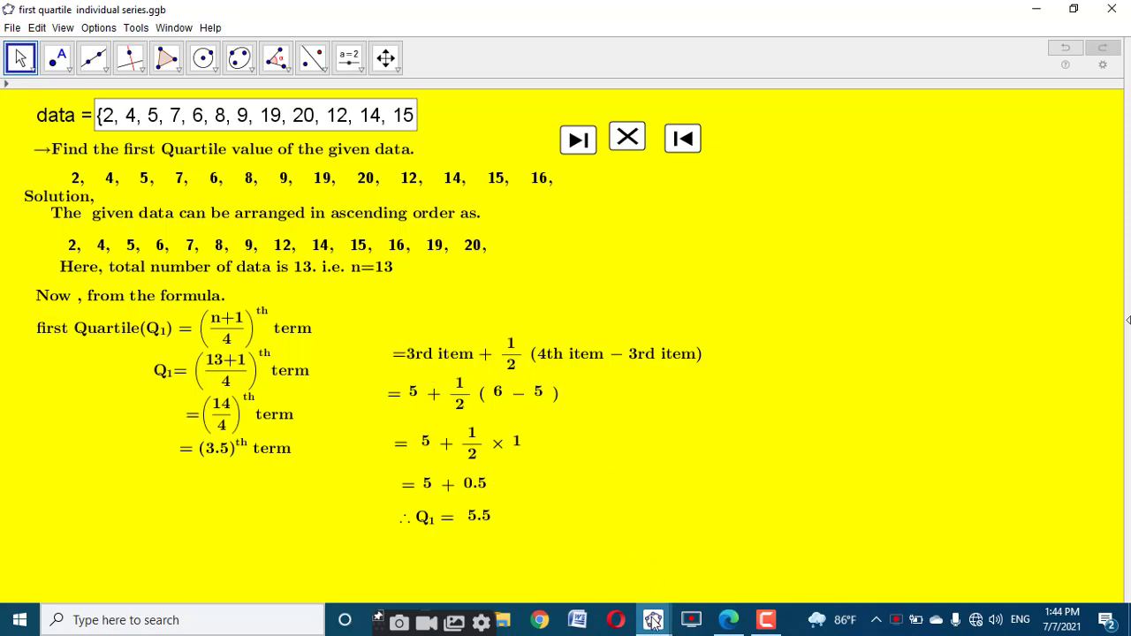
mouse_move(654, 620)
left_click(720, 578)
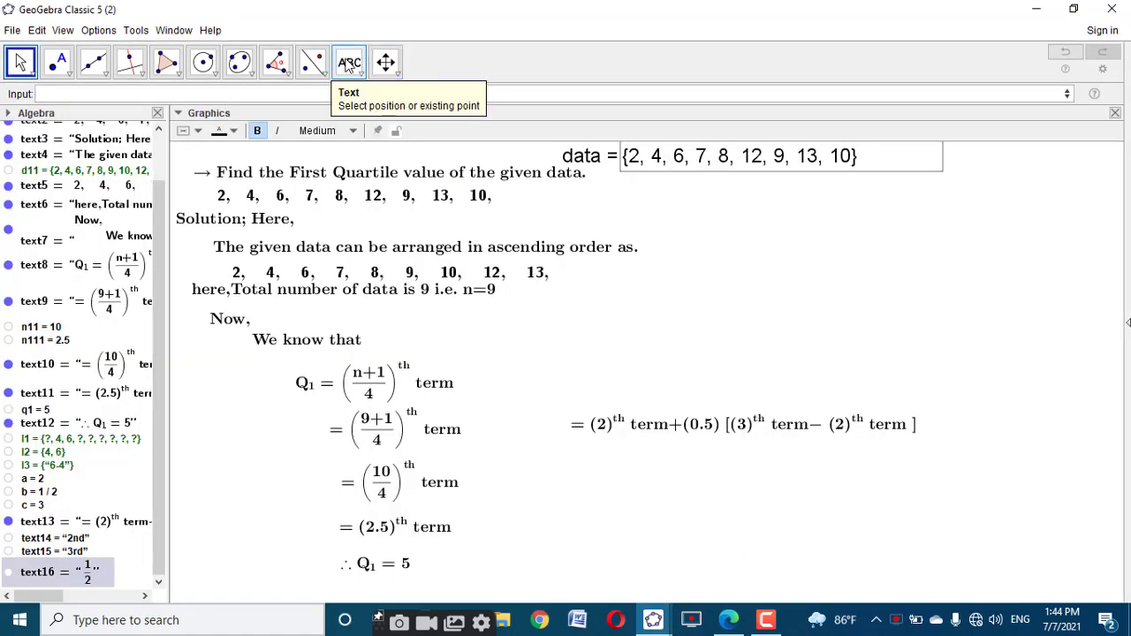
- Start a LaTeX text in the graphics view reading "= text14 item + text16", with text14 and text16 inserted as linked objects
left_click(349, 62)
left_click(498, 277)
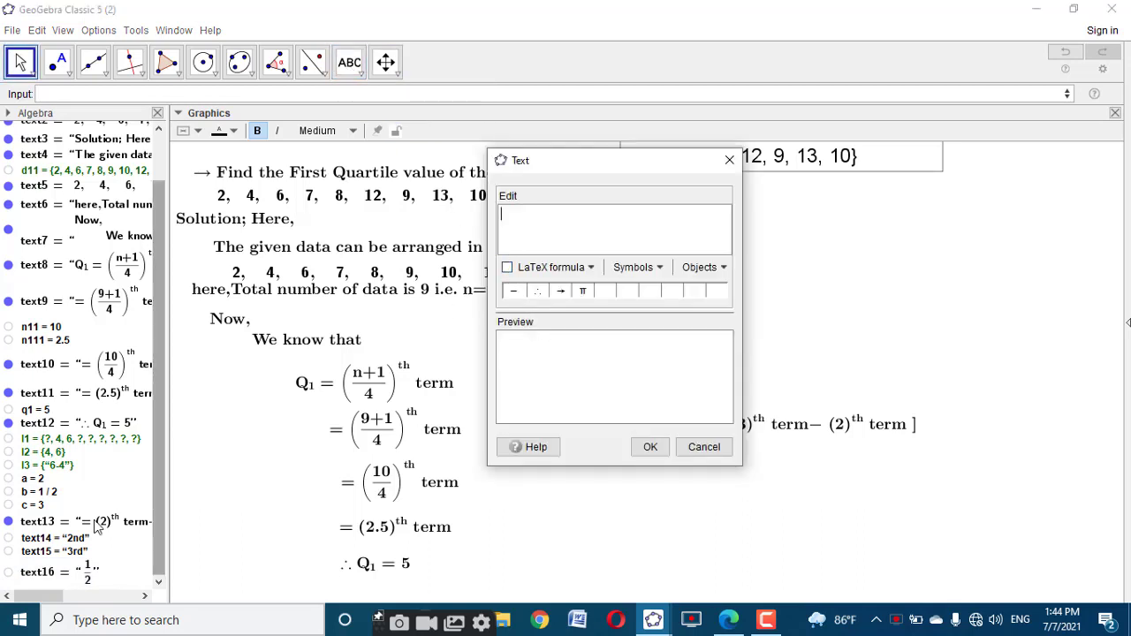
left_click(76, 540)
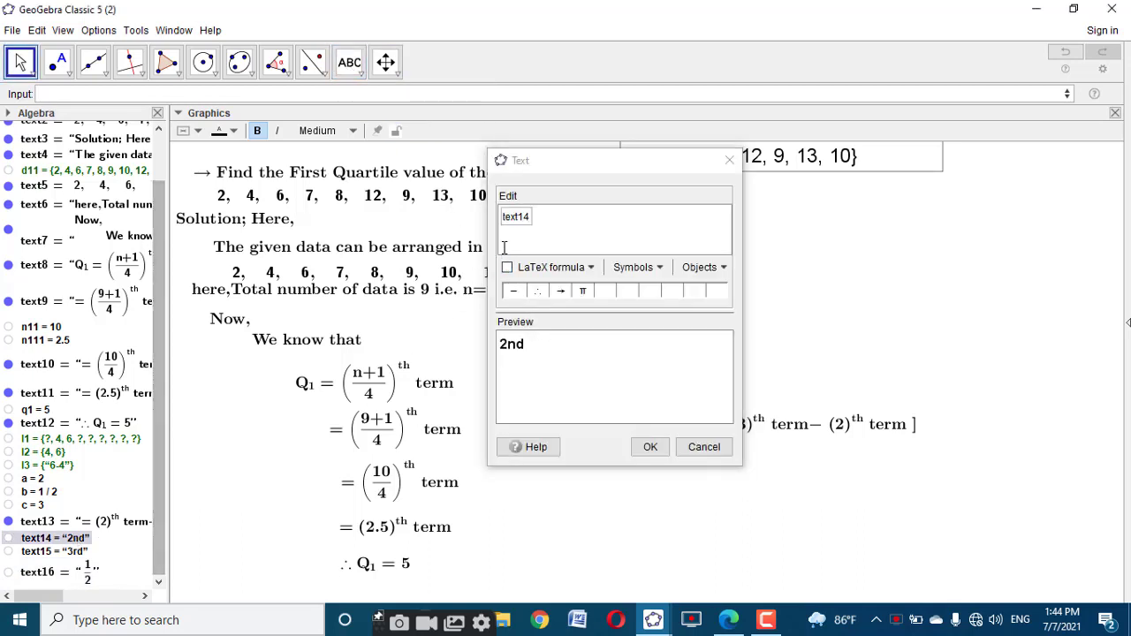
left_click(538, 218)
key("BackSpace")
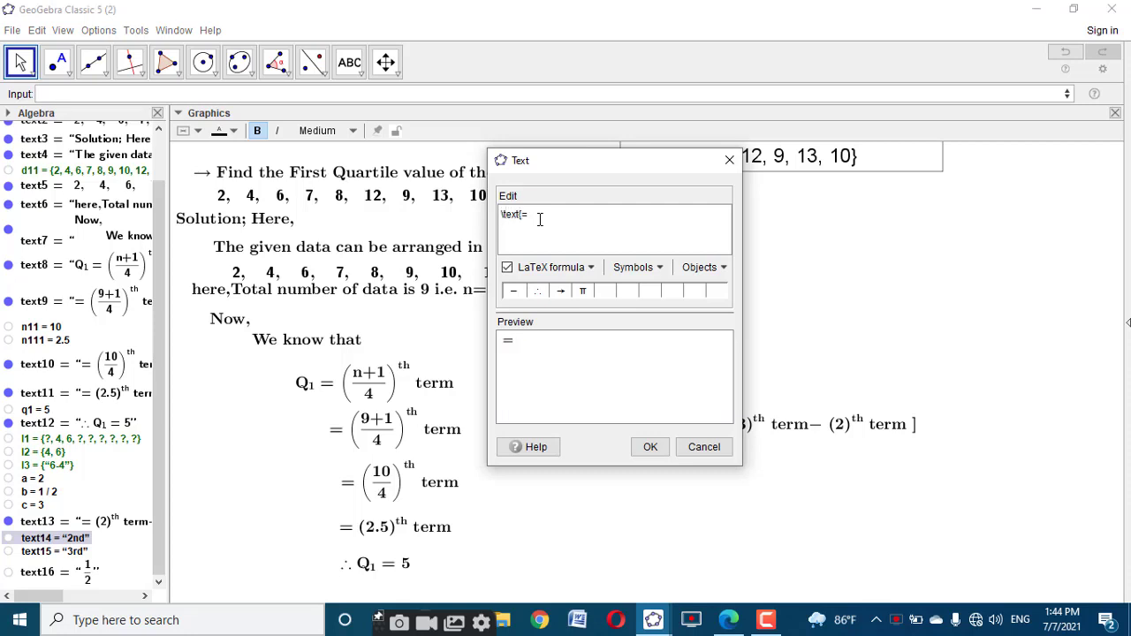
left_click(79, 540)
type("item")
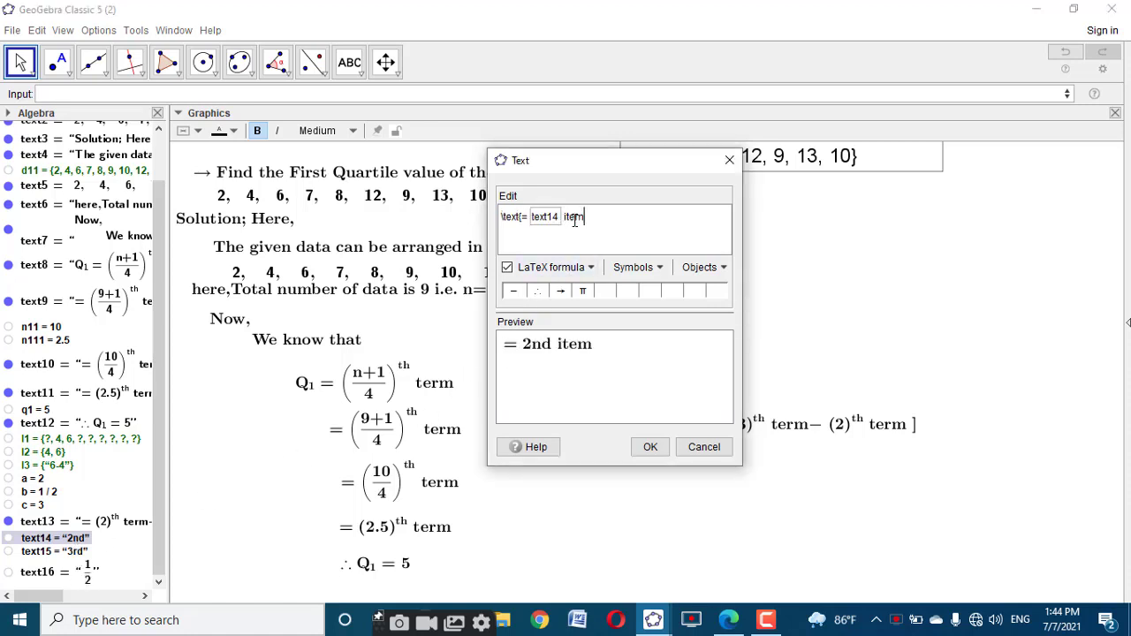
type(" +")
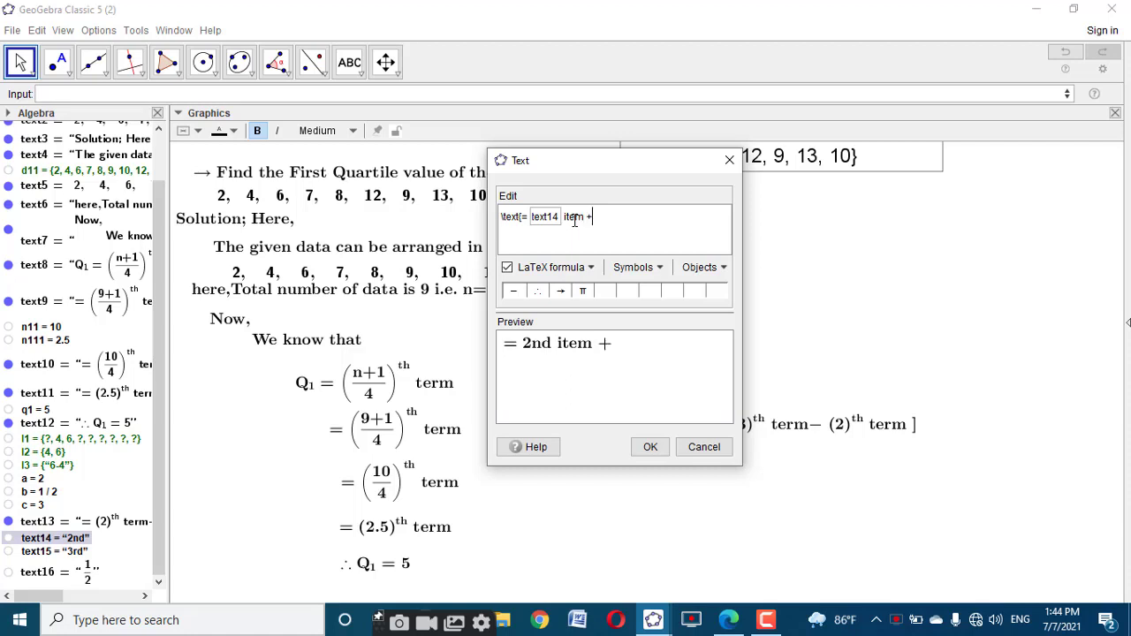
left_click(68, 574)
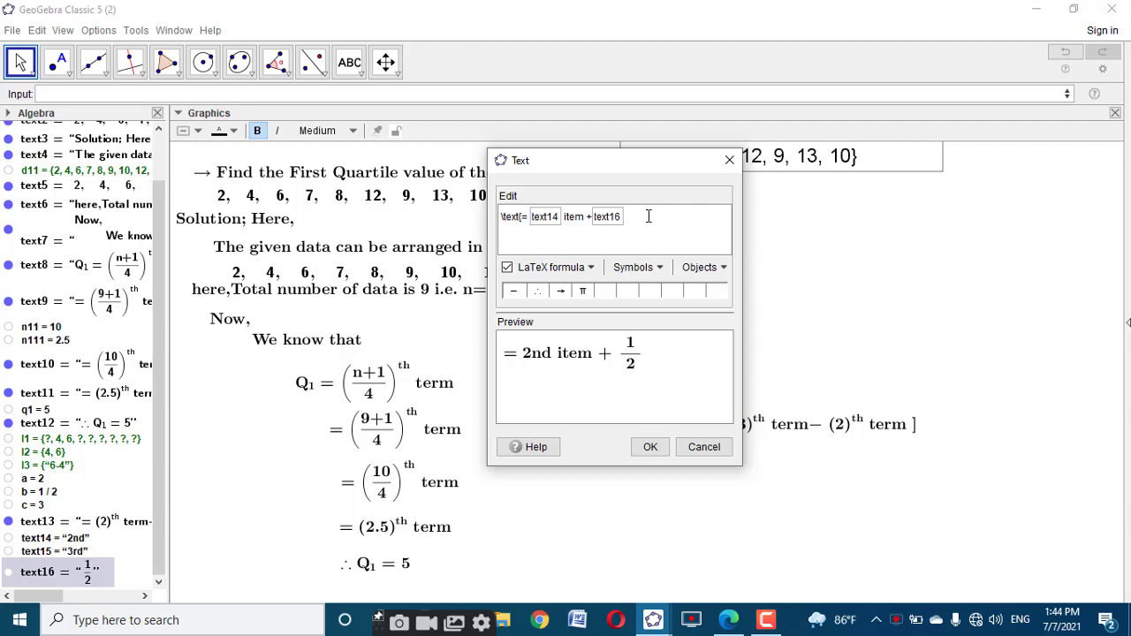
- Complete the text with "(text15 item − text14 item)" using linked objects, and place it below the existing (2)th term + (0.5) line
left_click(67, 551)
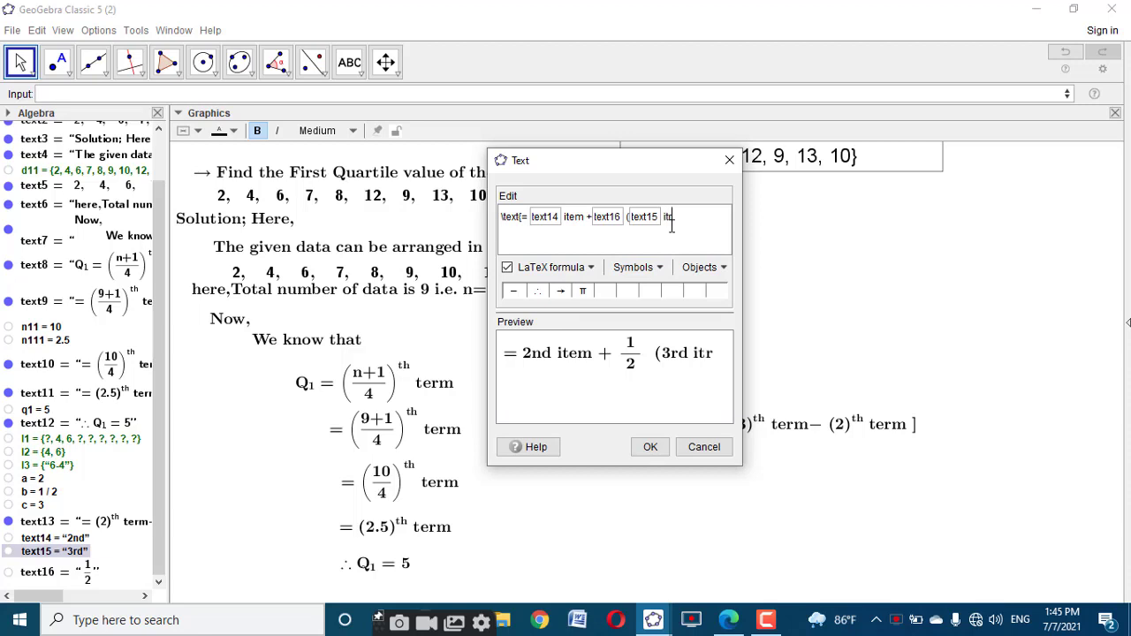
type("item")
left_click(513, 290)
left_click(76, 538)
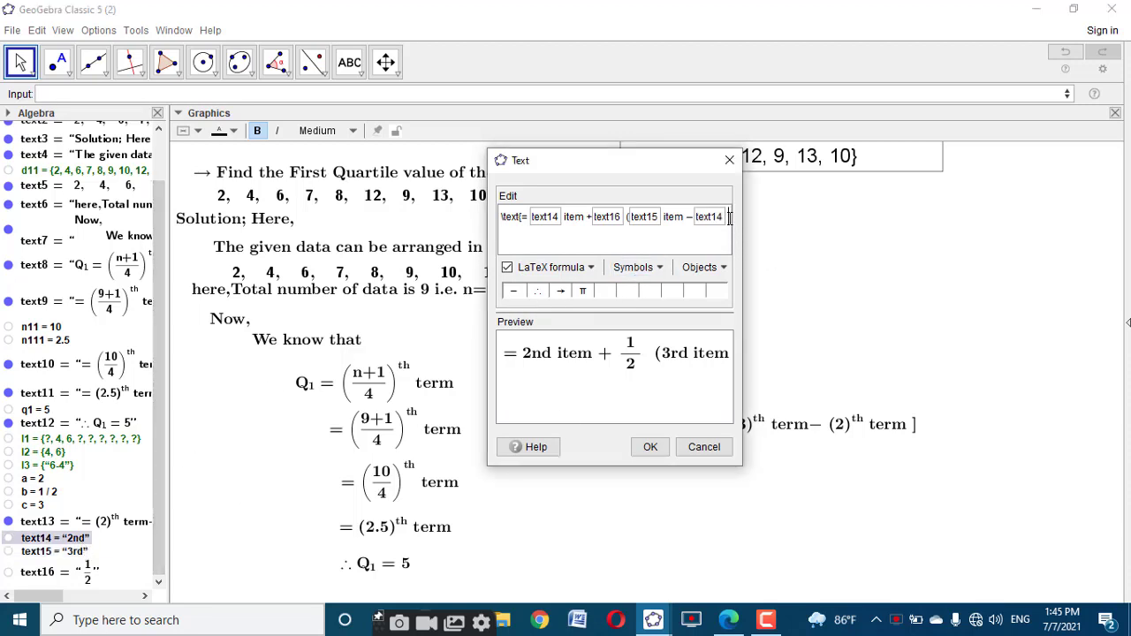
type("item")
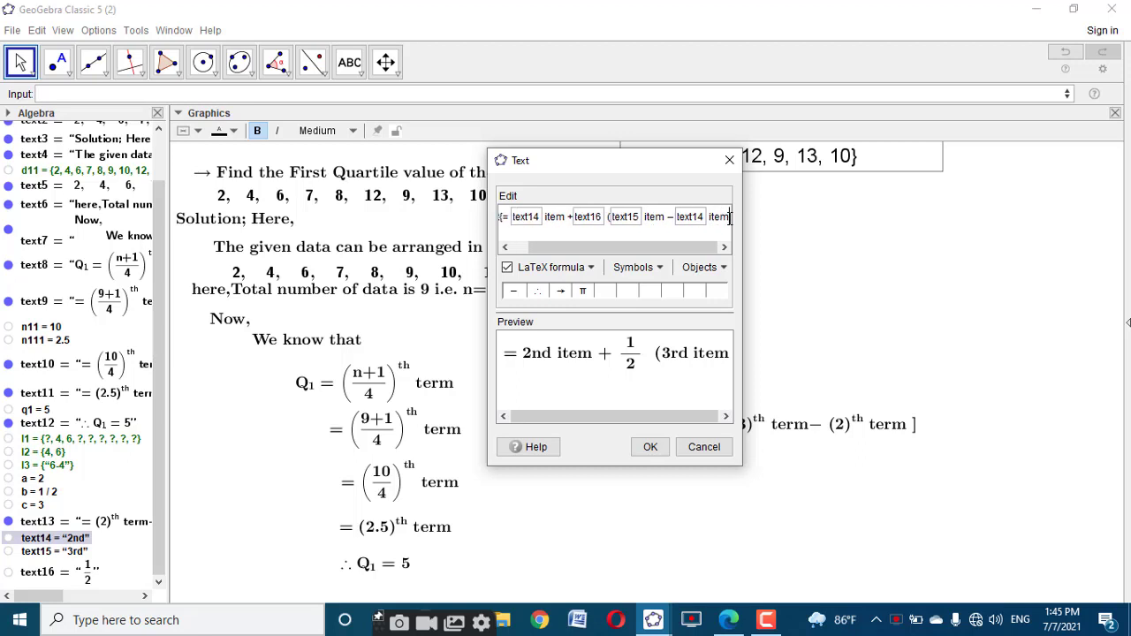
type(")")
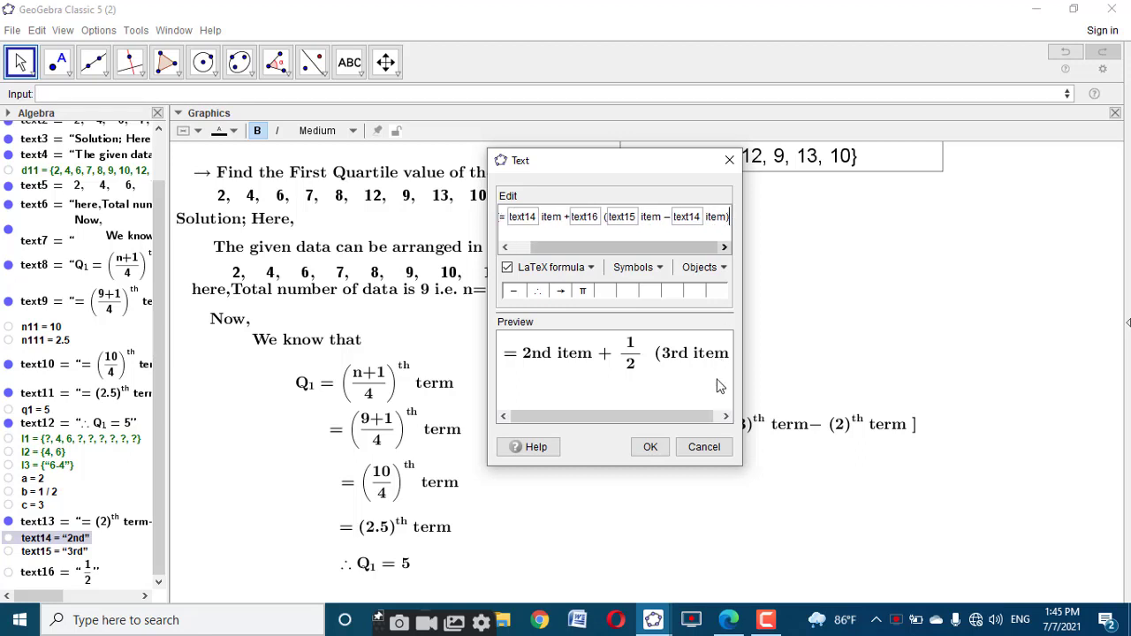
left_click(649, 448)
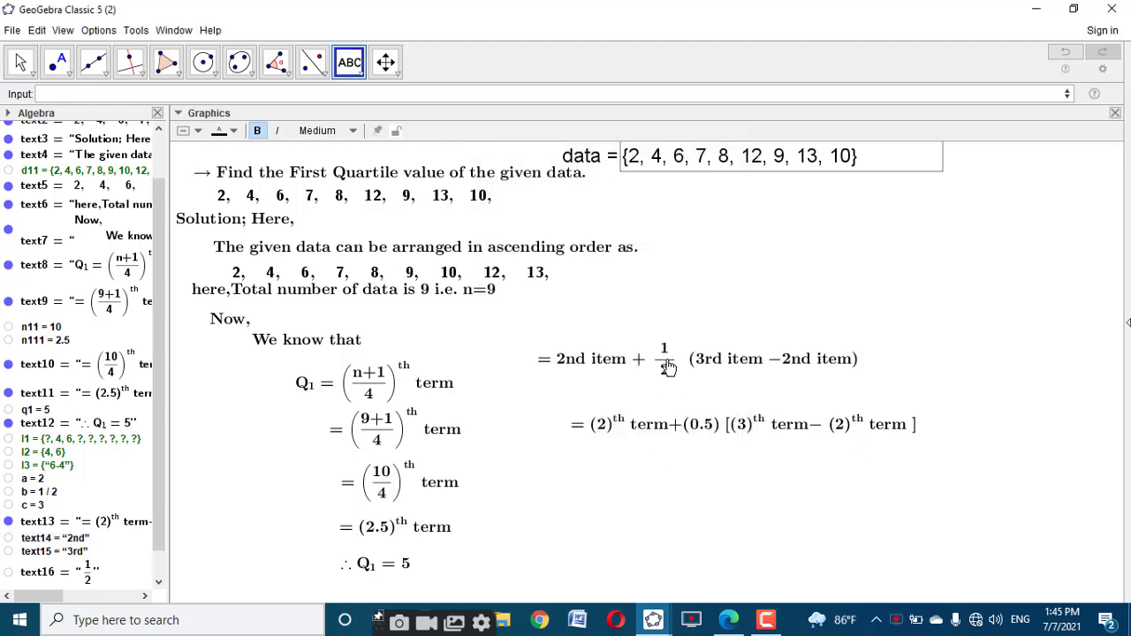
left_click_drag(672, 368, 706, 476)
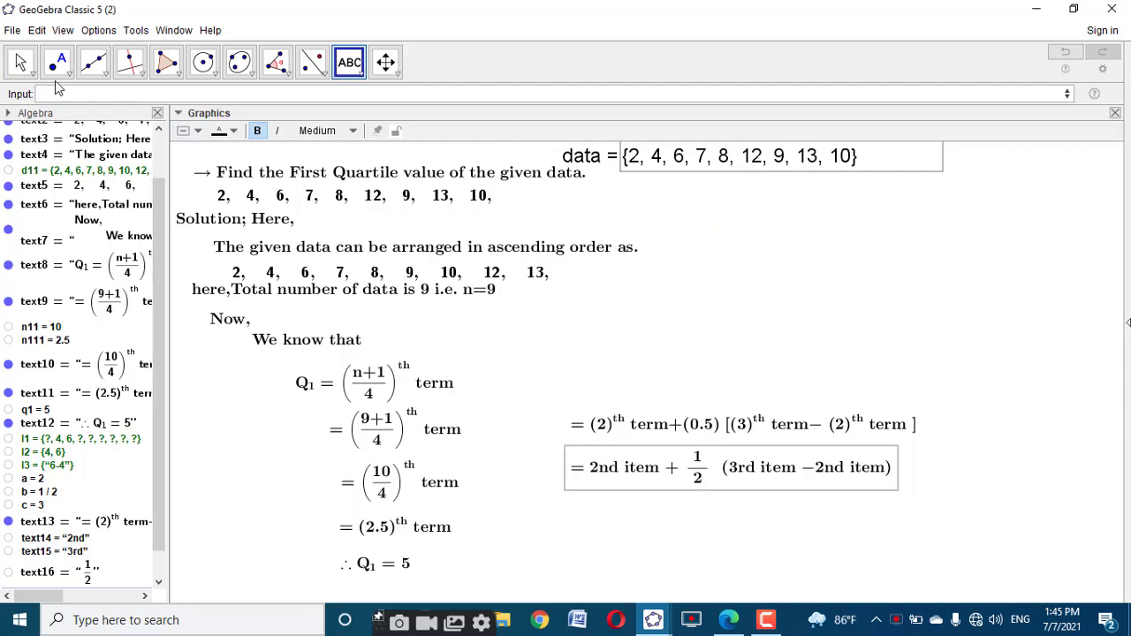
- Move the (2)th term interpolation line and the 2nd item line below it slightly upward, keeping them stacked beside the Q₁ formulas
left_click(21, 62)
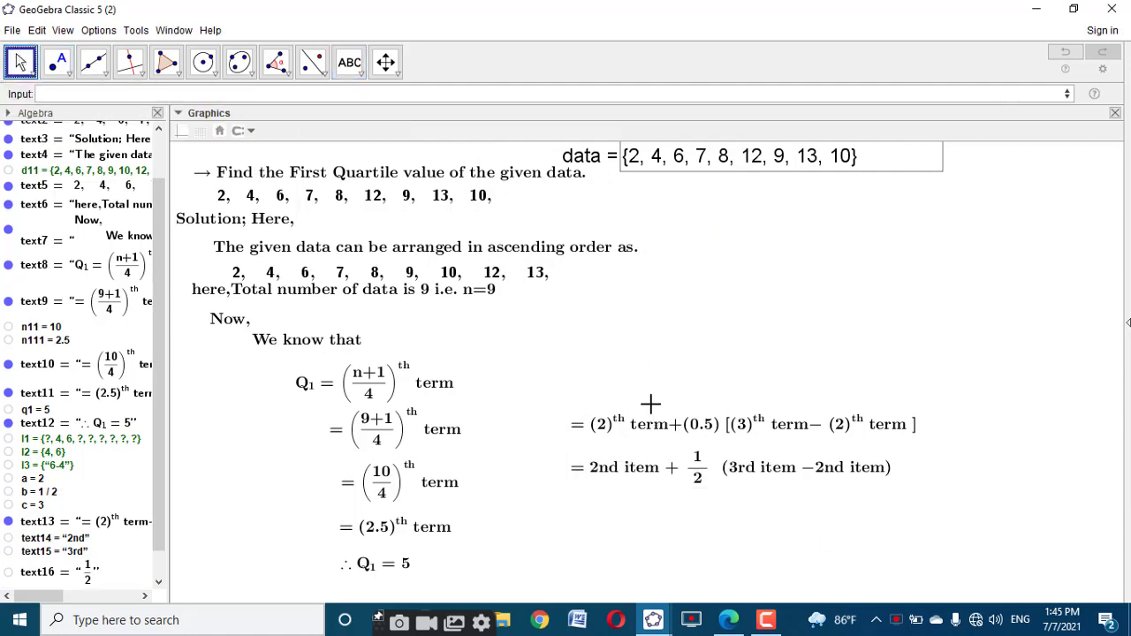
left_click_drag(667, 424, 686, 381)
left_click_drag(696, 460, 717, 435)
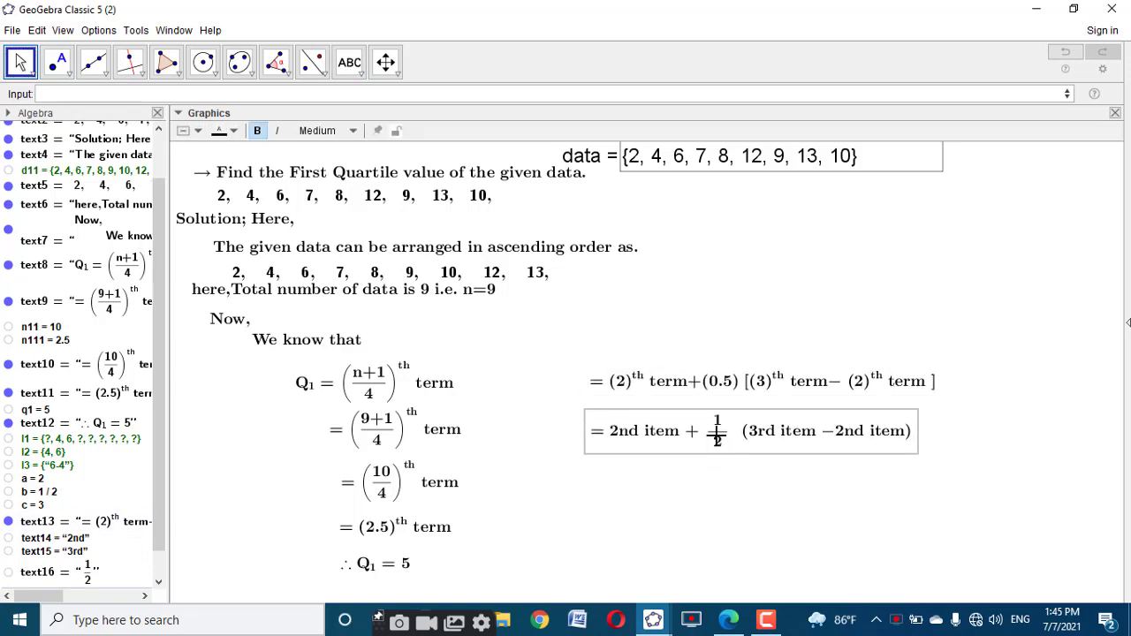
left_click(744, 353)
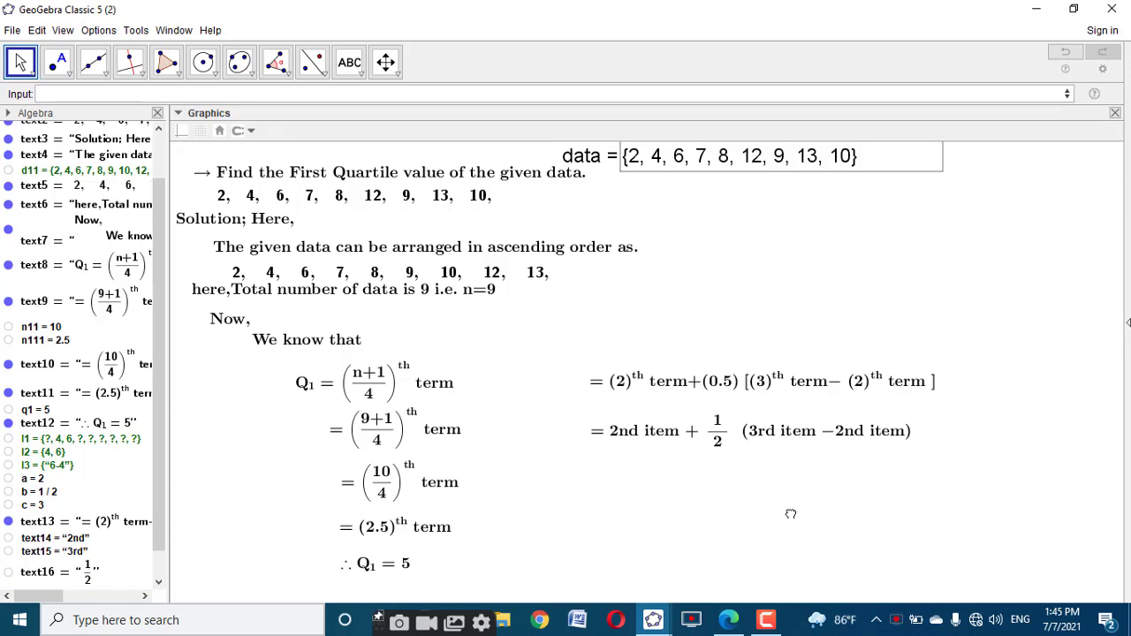
- Append the value 15 to the end of the data list in the input box
left_click(853, 156)
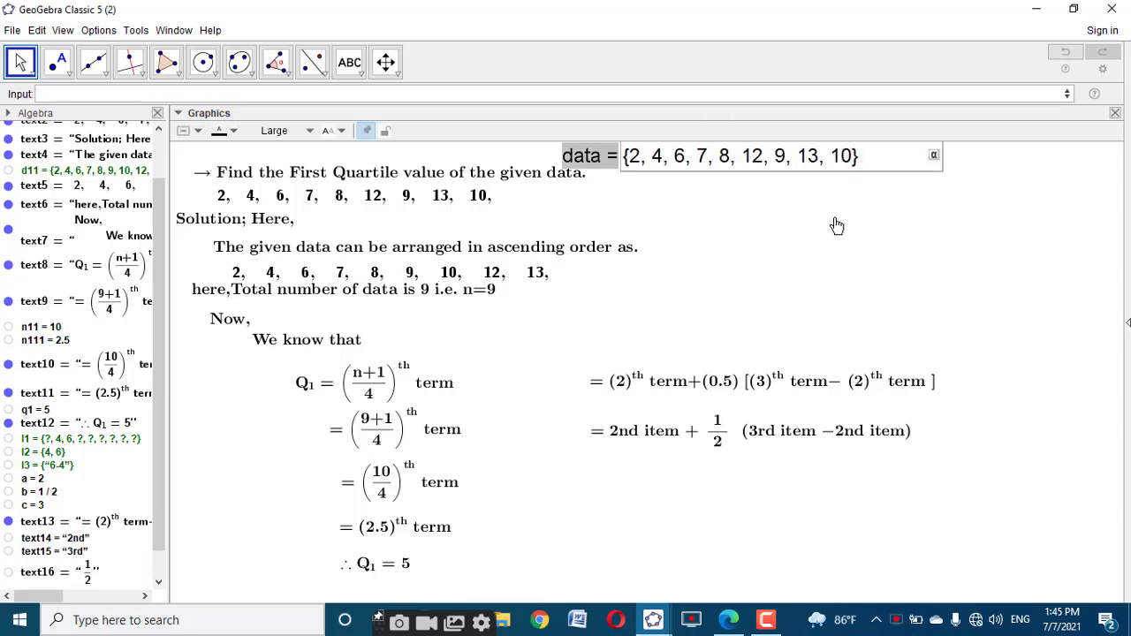
type(",15")
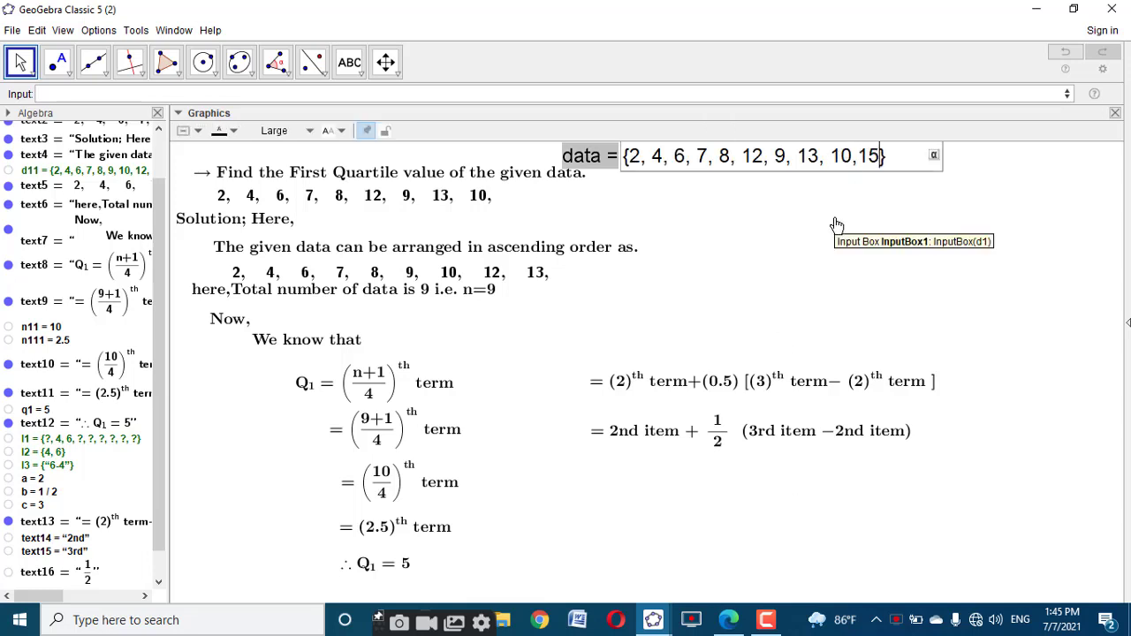
key("Return")
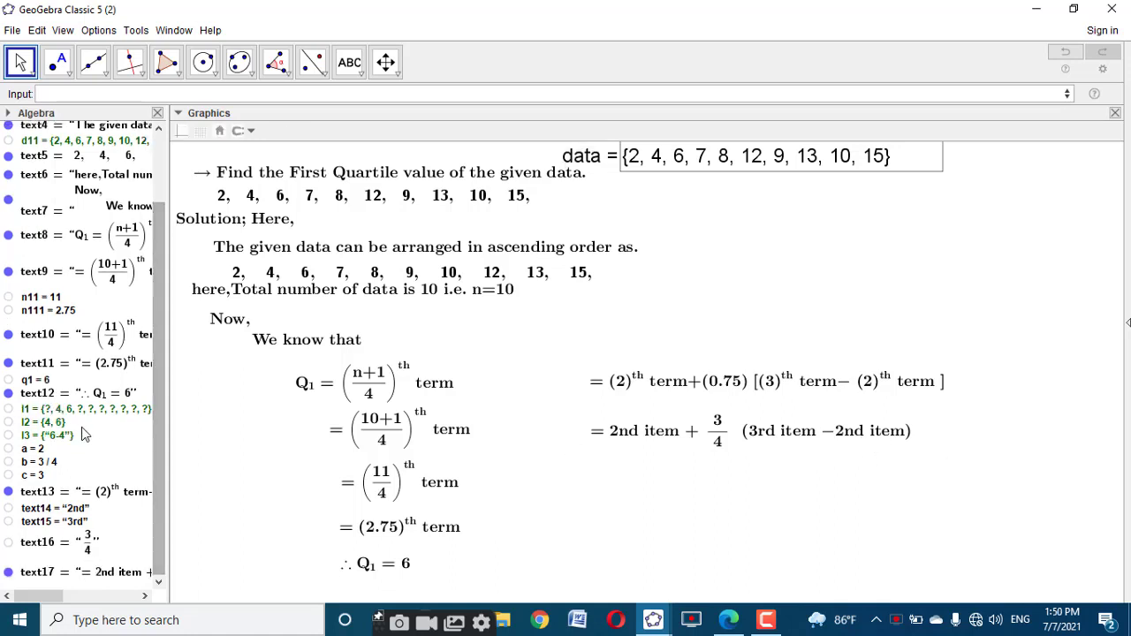
- Extract the first element of list l2 with First(l2)
left_click(59, 425)
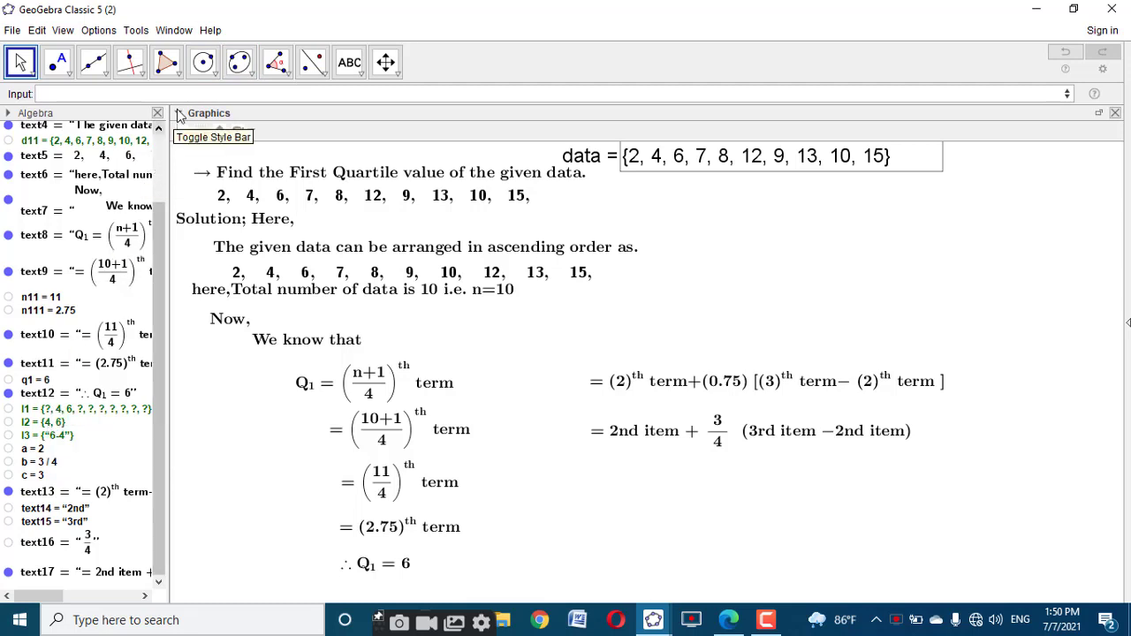
type("l")
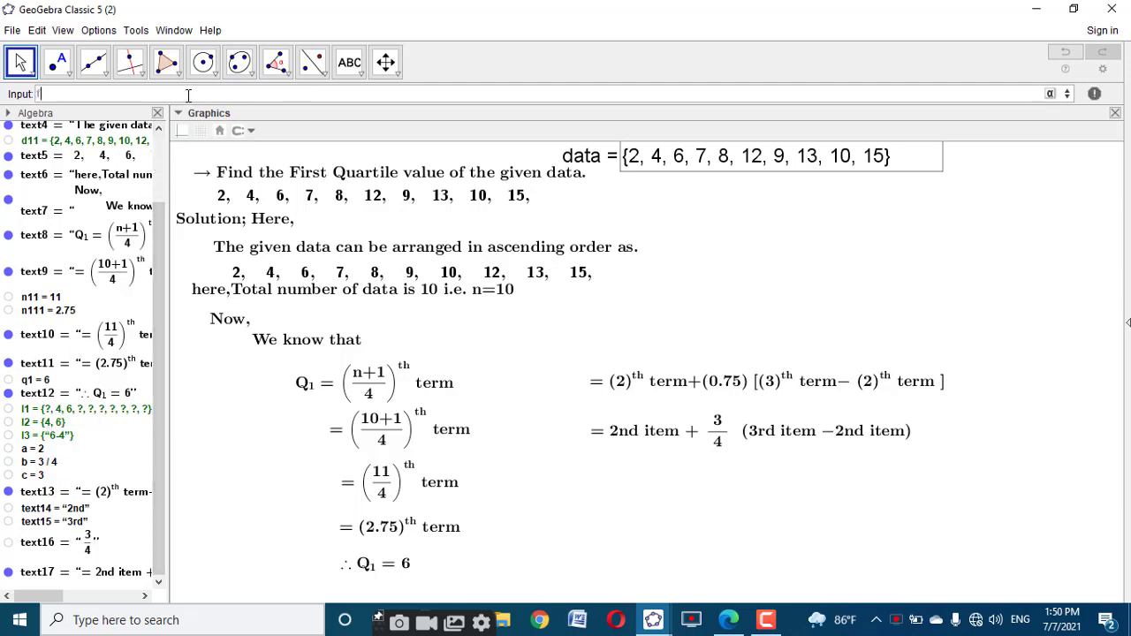
type("irst")
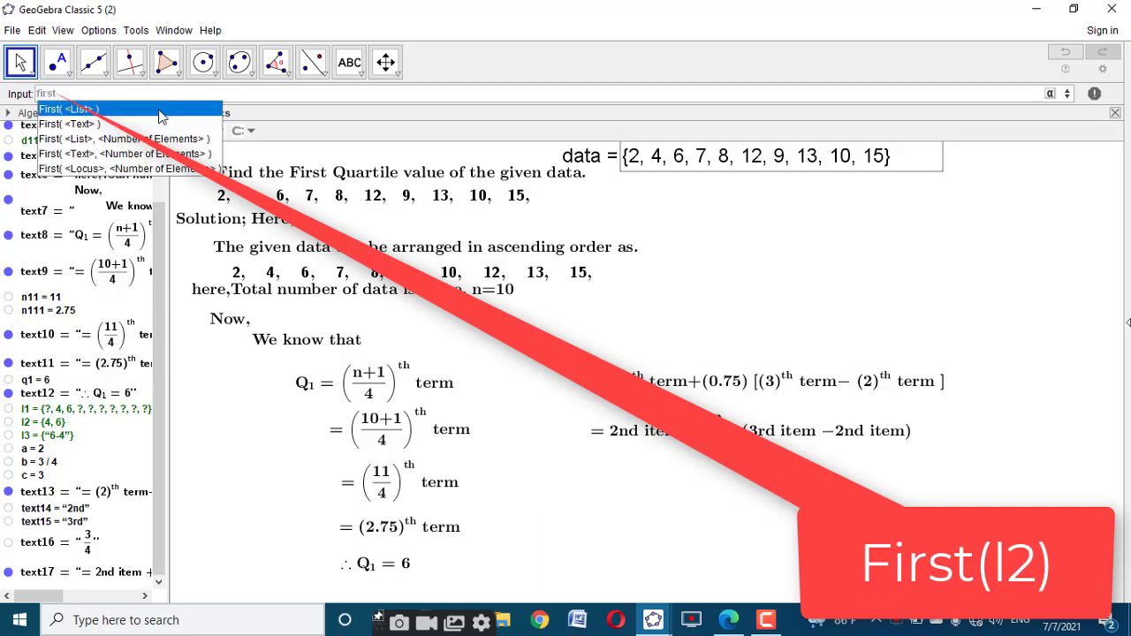
left_click(159, 110)
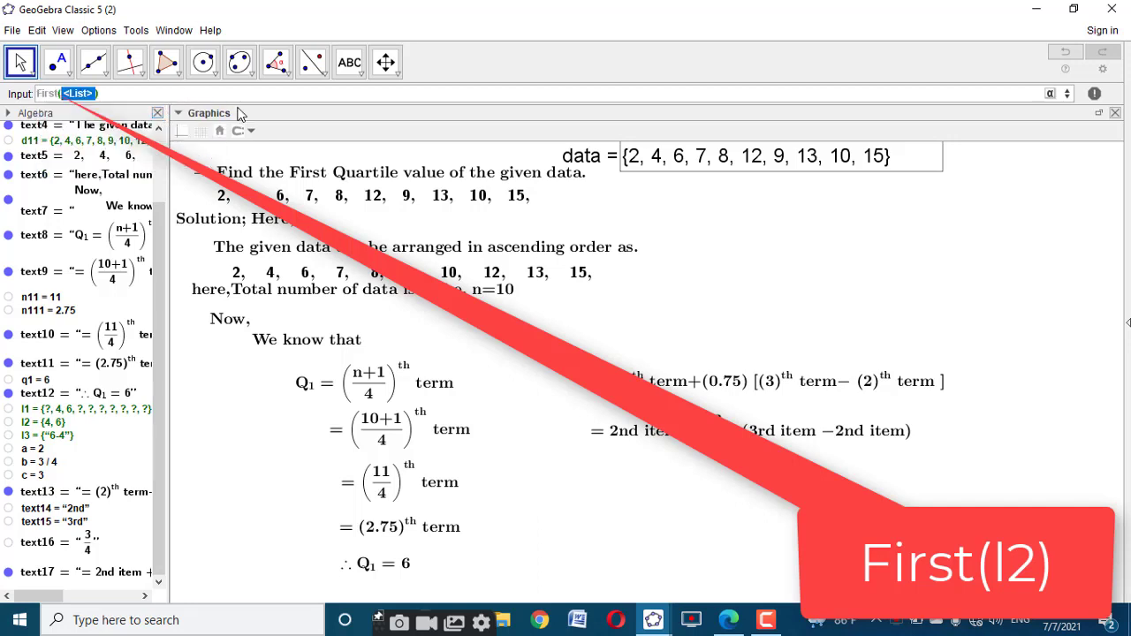
type("l2")
key("Return")
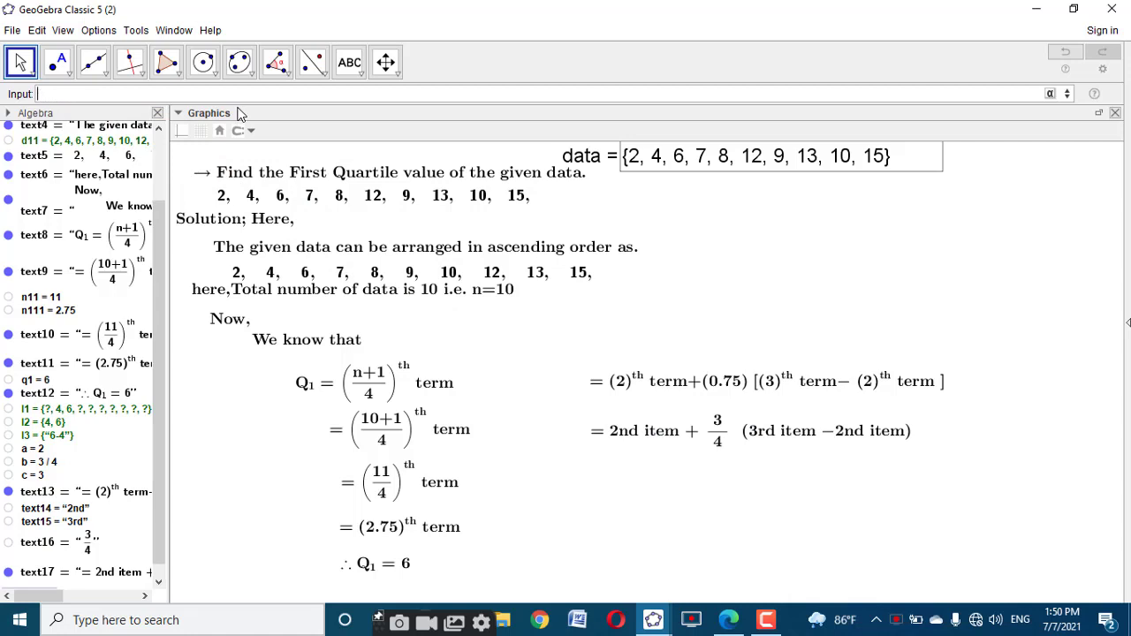
scroll(115, 344, "down", 1)
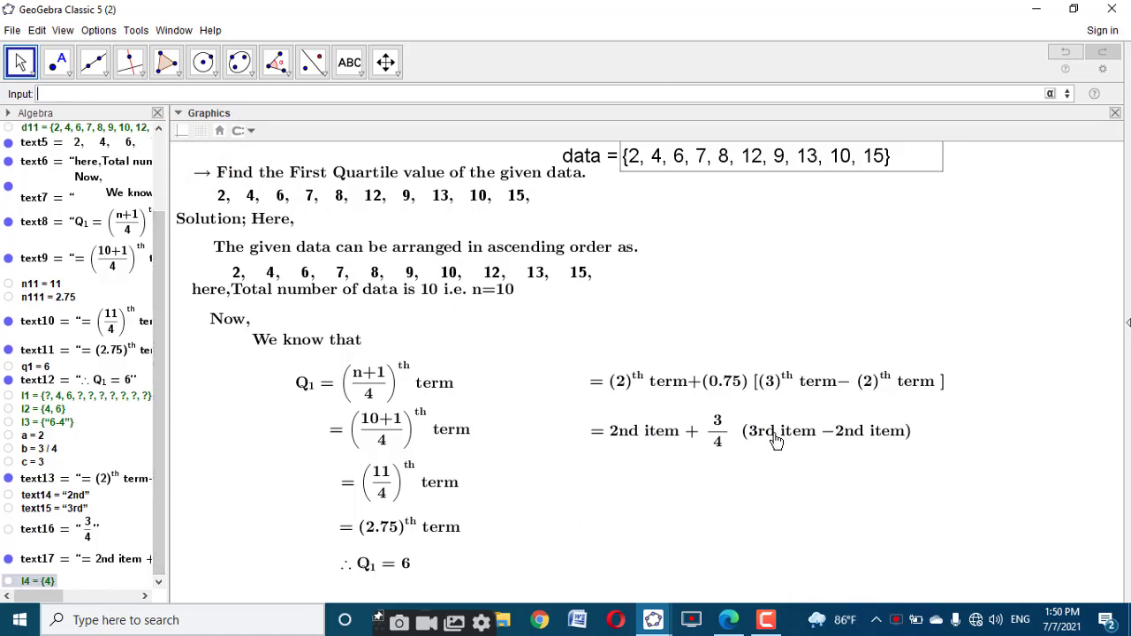
- Extract the last element of list l2 with Last(l2)
left_click(202, 94)
type("last")
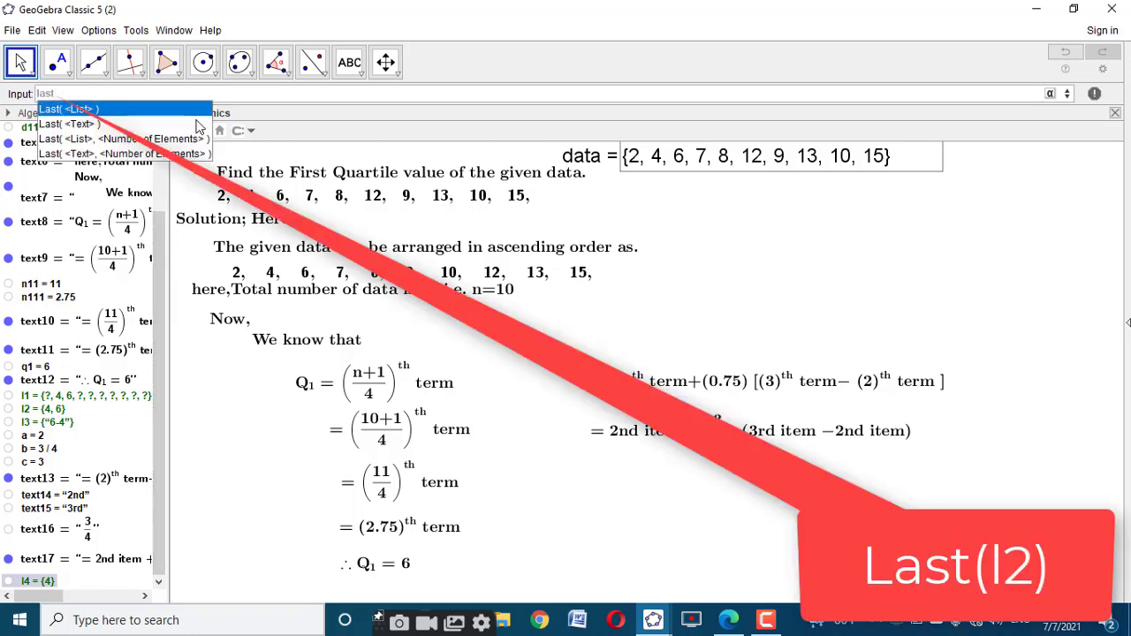
left_click(191, 117)
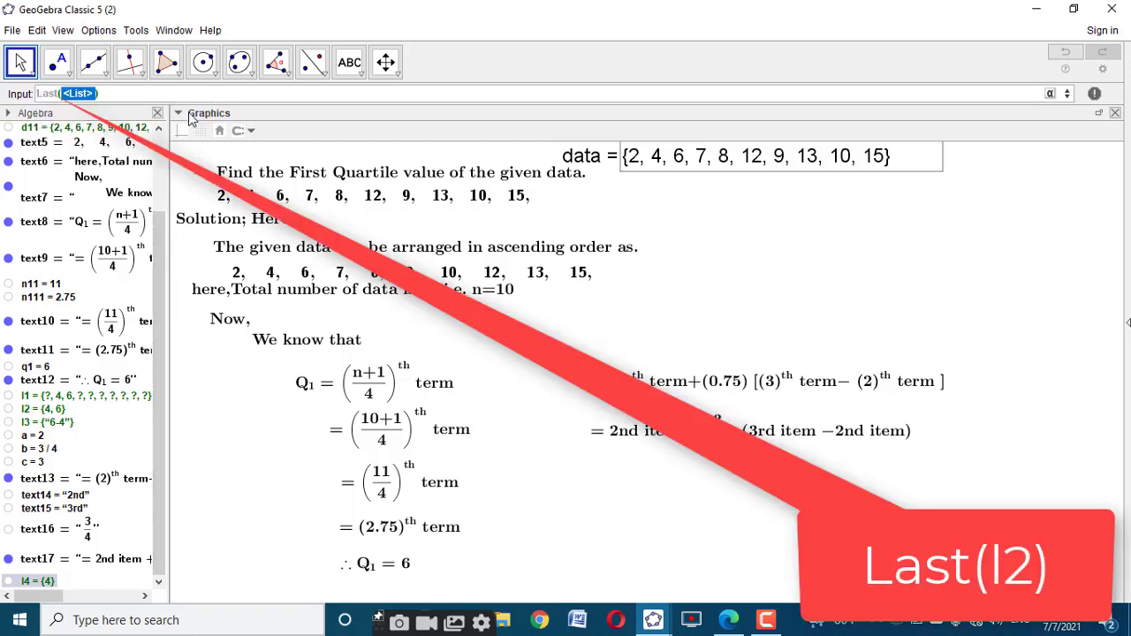
type("l2")
key("Return")
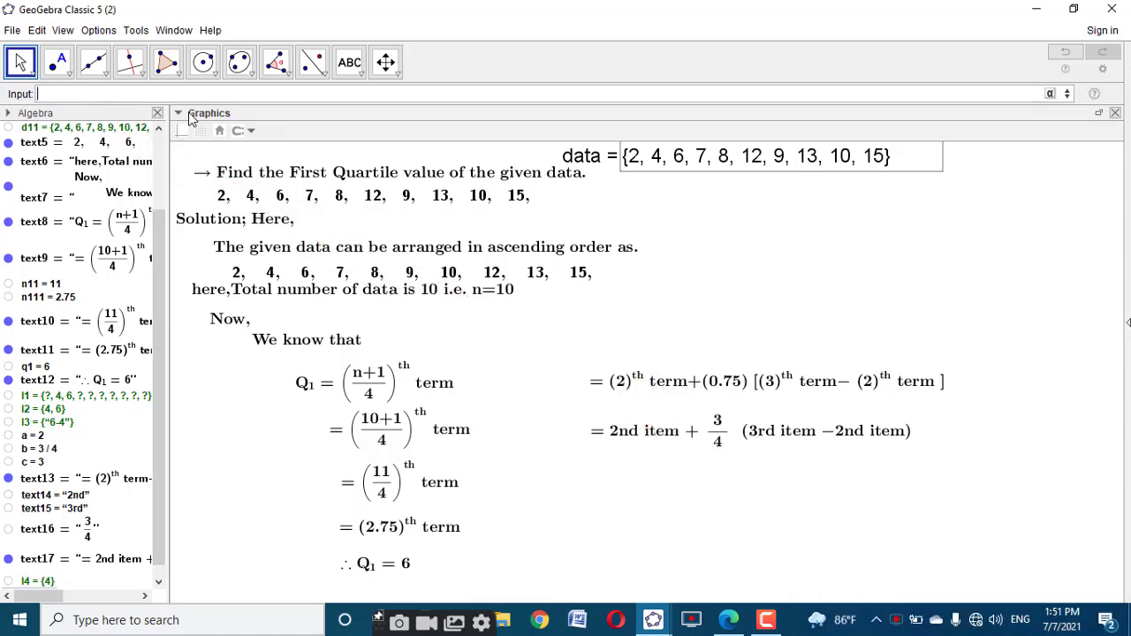
scroll(160, 356, "down", 1)
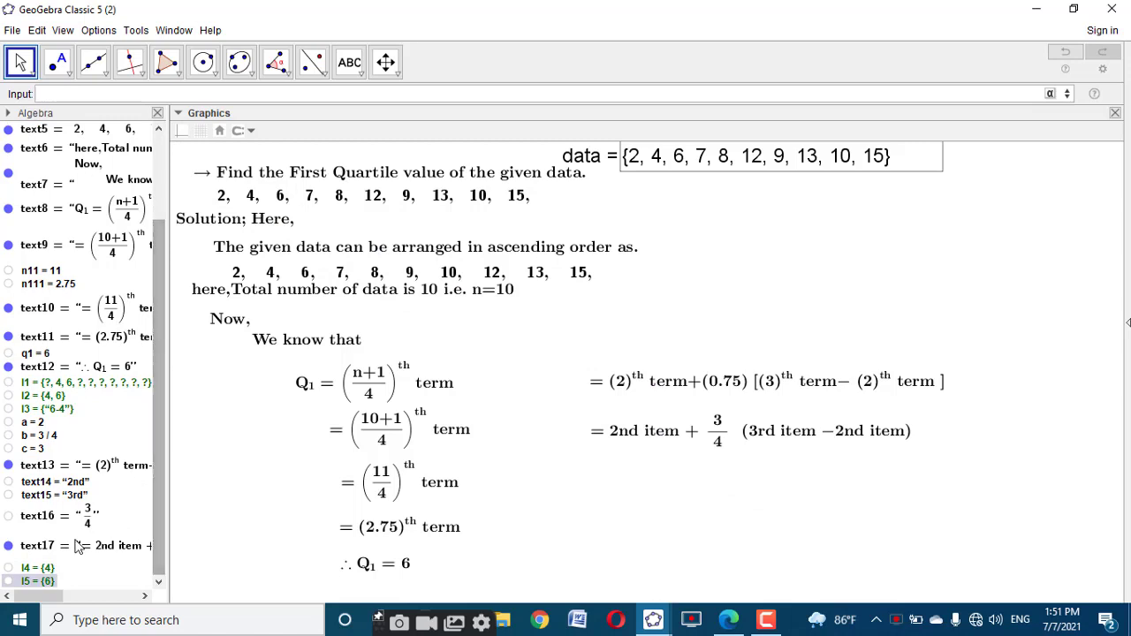
right_click(49, 569)
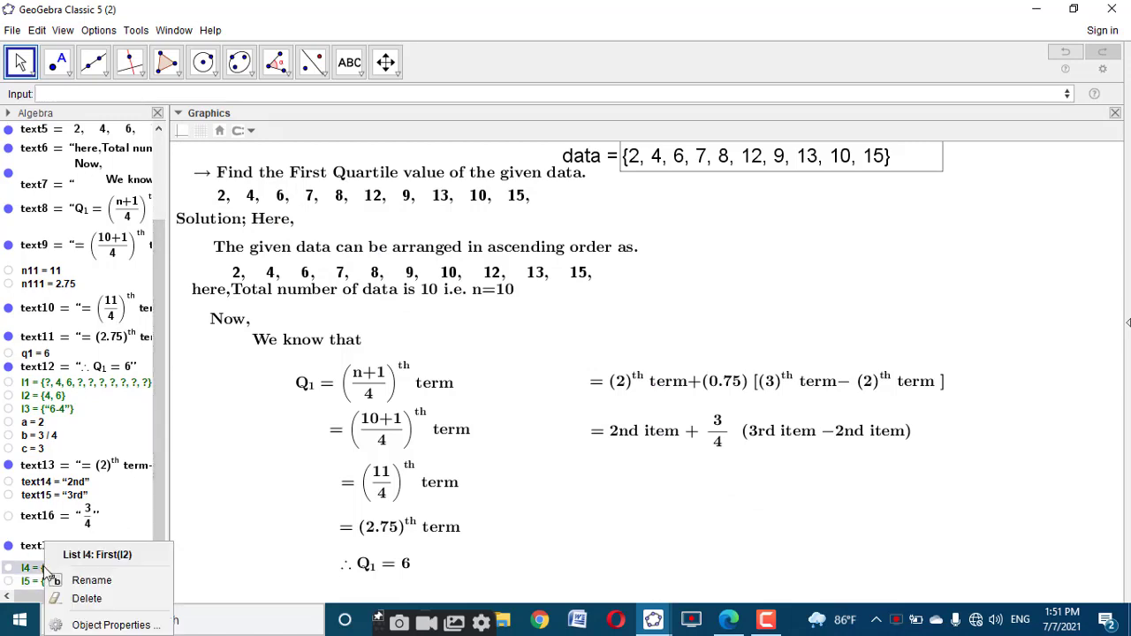
left_click(304, 496)
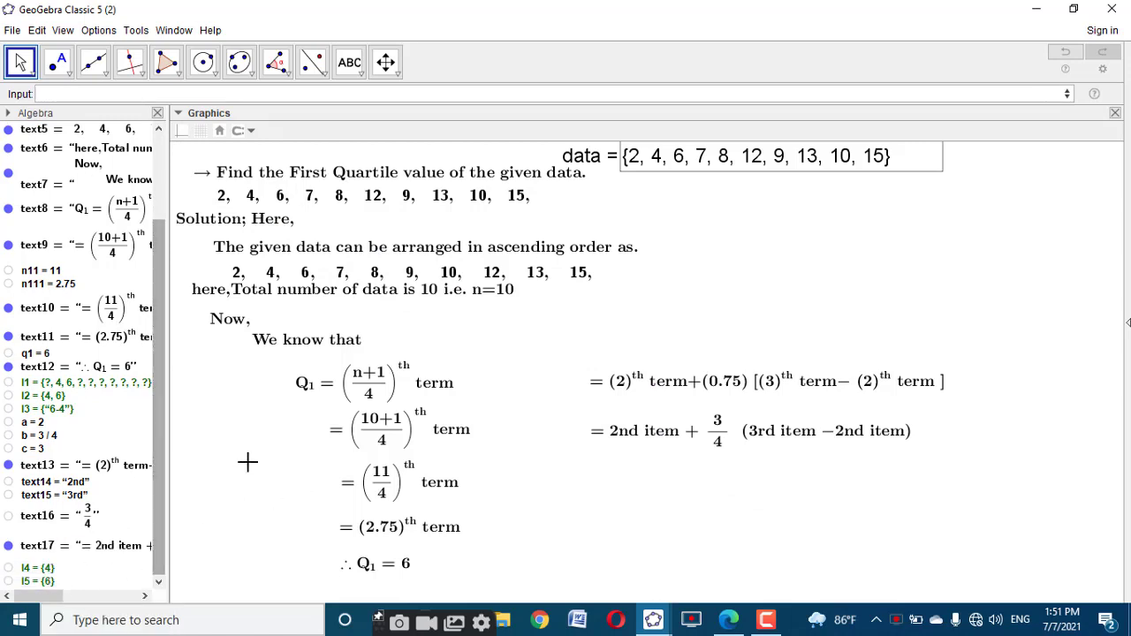
- Create a table text of list l3 with TableText(l3) and hide it in the graphics view
left_click(102, 95)
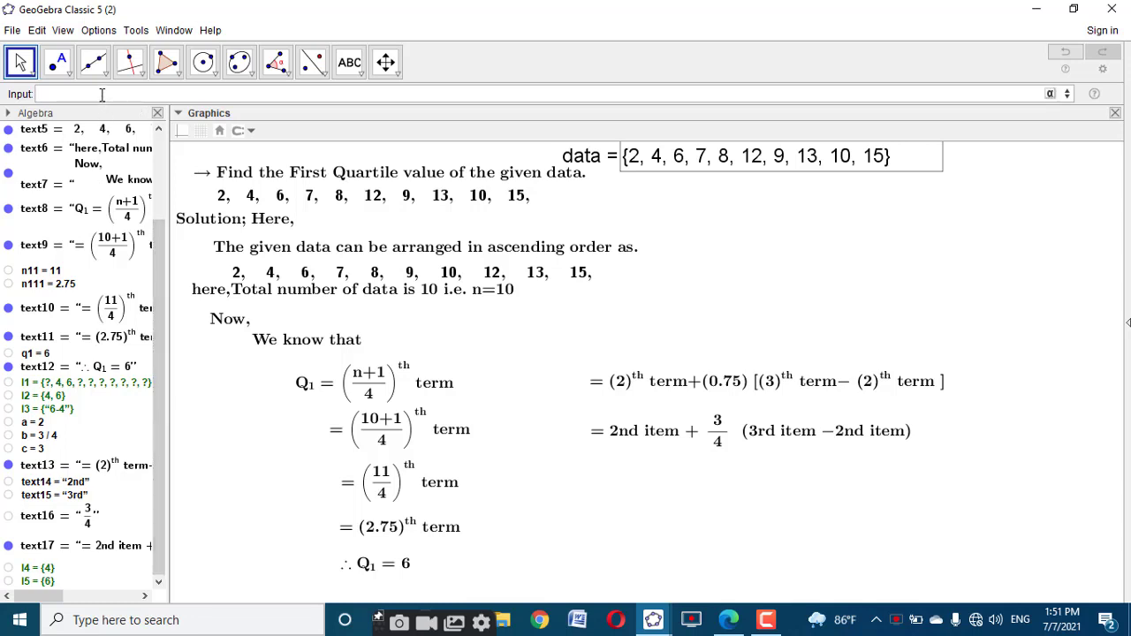
type("tabl")
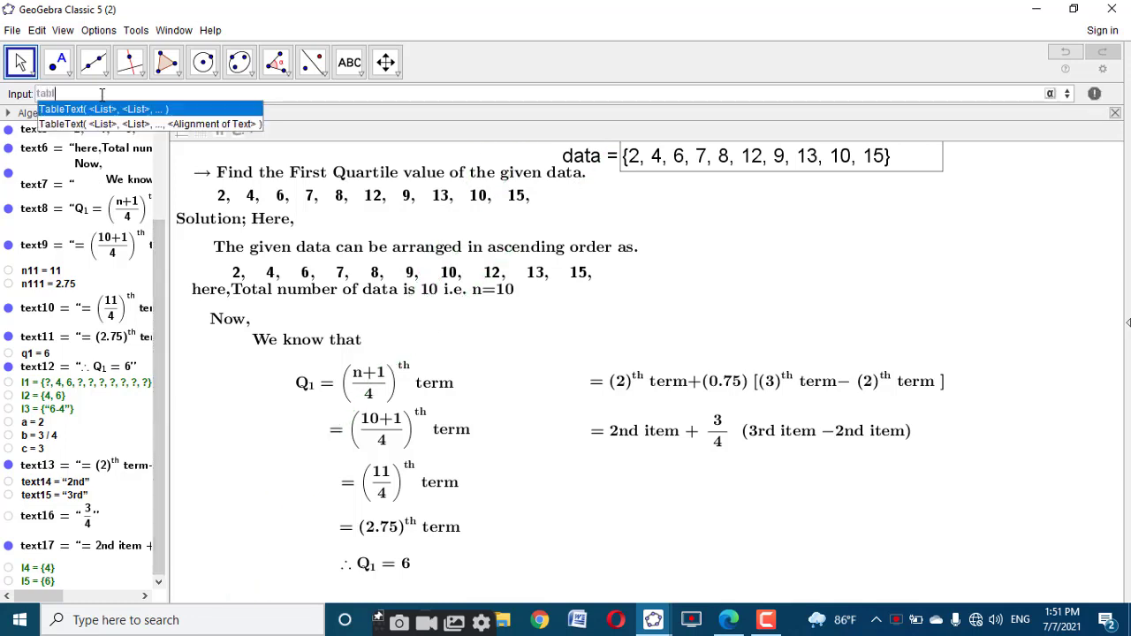
type("etext")
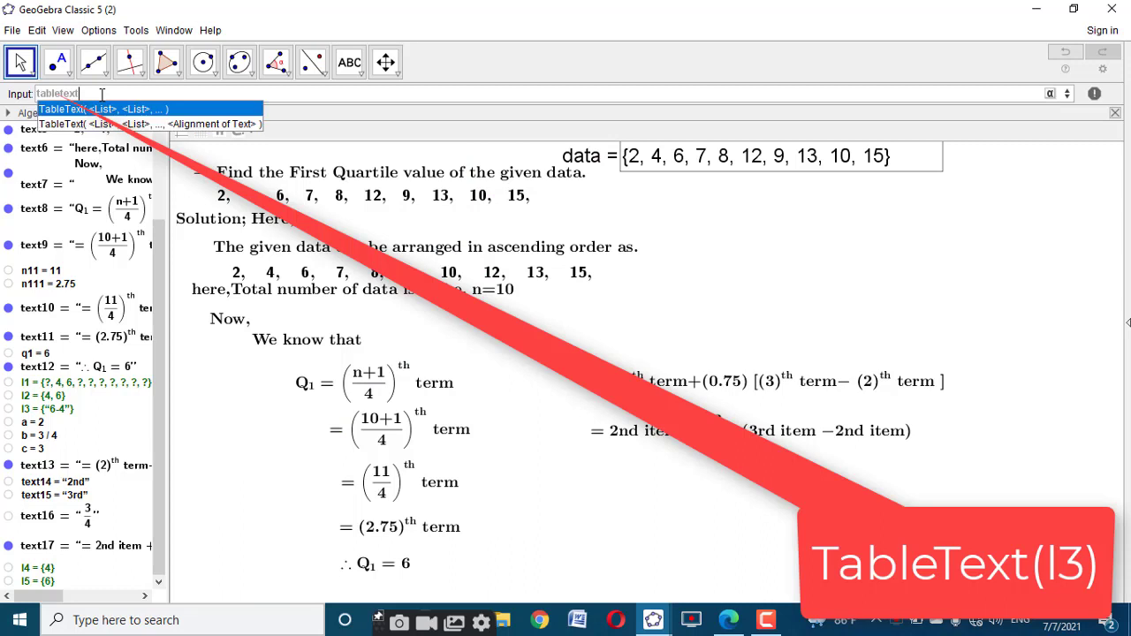
key("Escape")
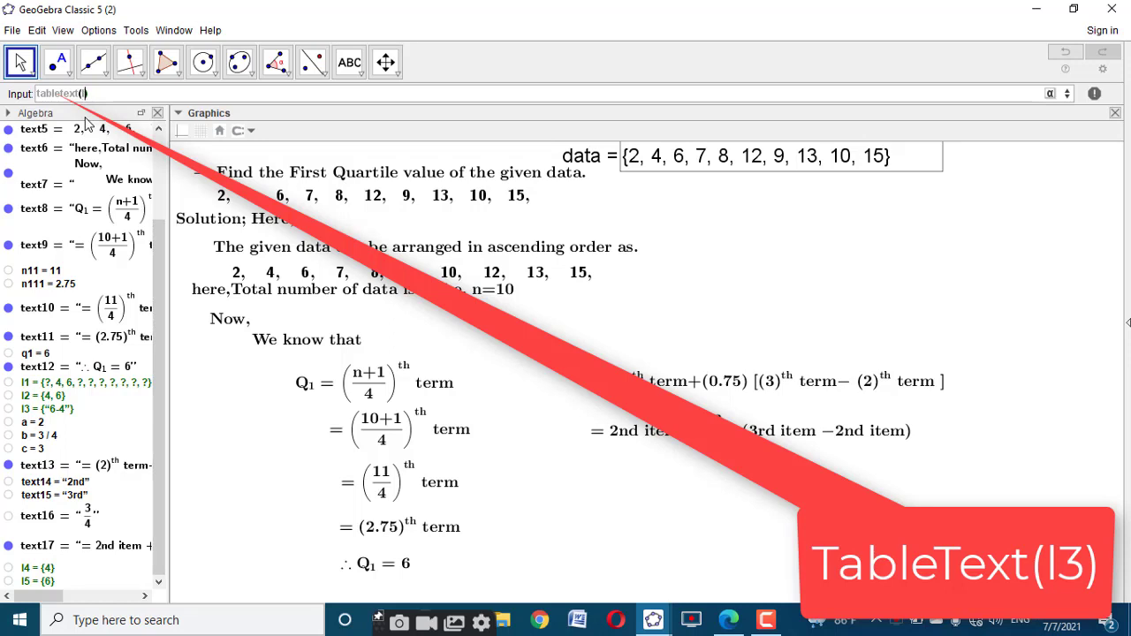
type("l3")
key("Return")
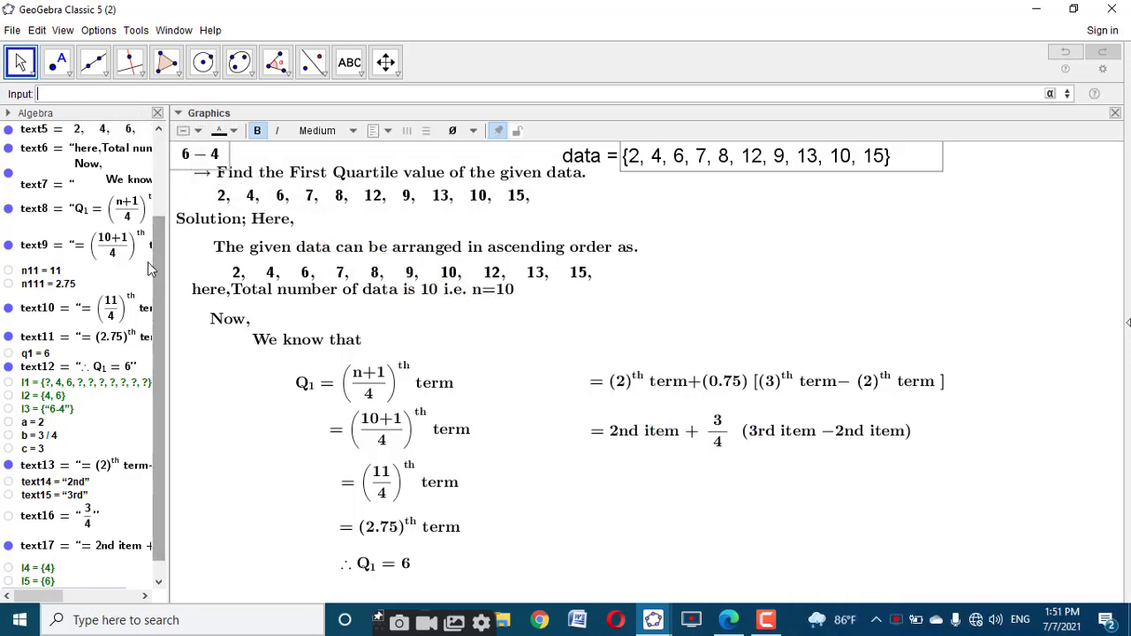
scroll(157, 281, "down", 1)
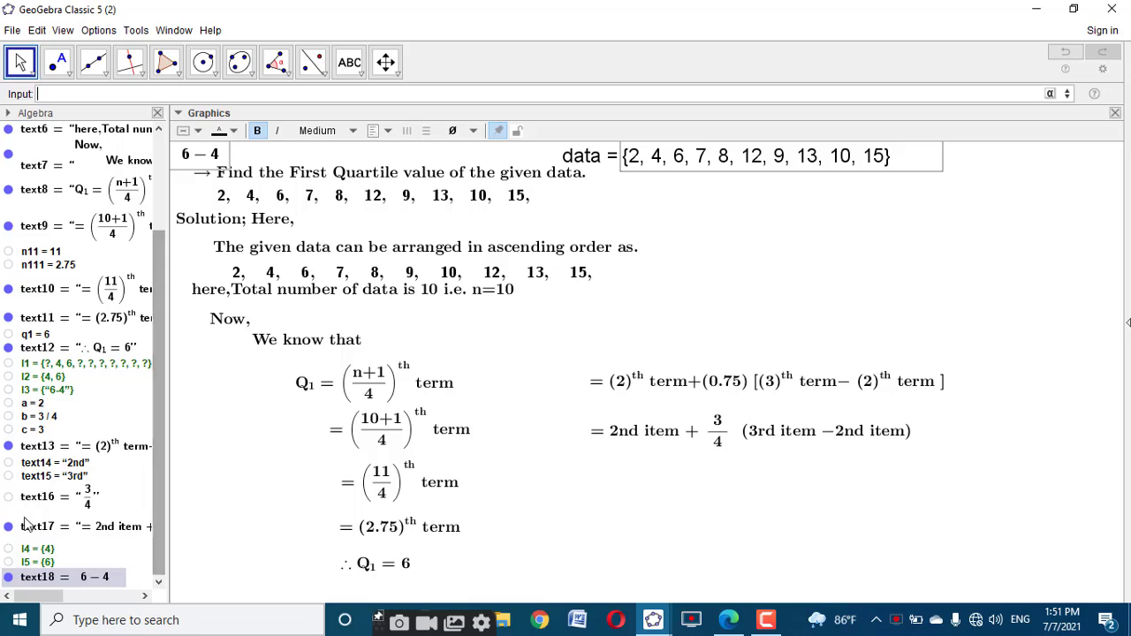
left_click(9, 578)
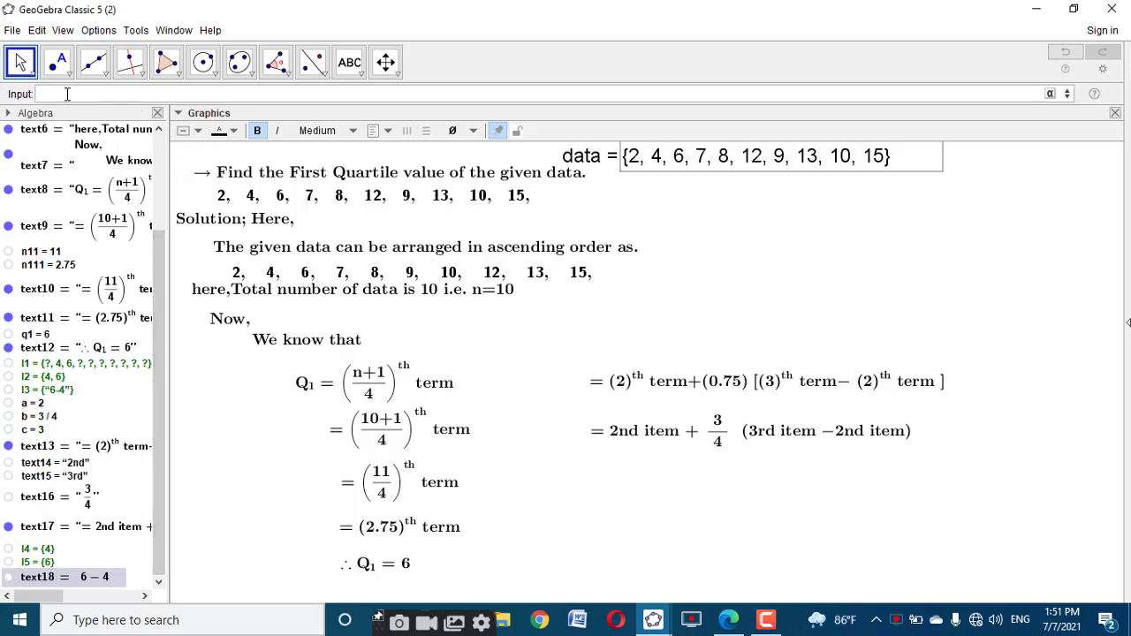
- Create a table text of list l4 with TableText(l4) and hide it in the graphics view
type("tabletext")
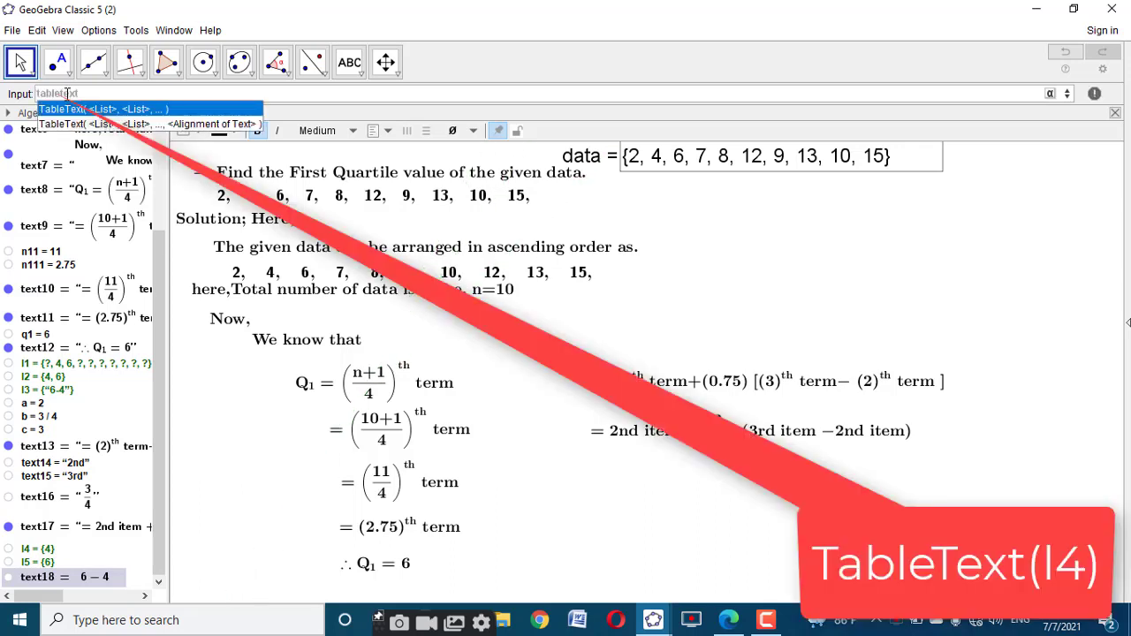
key("Escape")
type("(l")
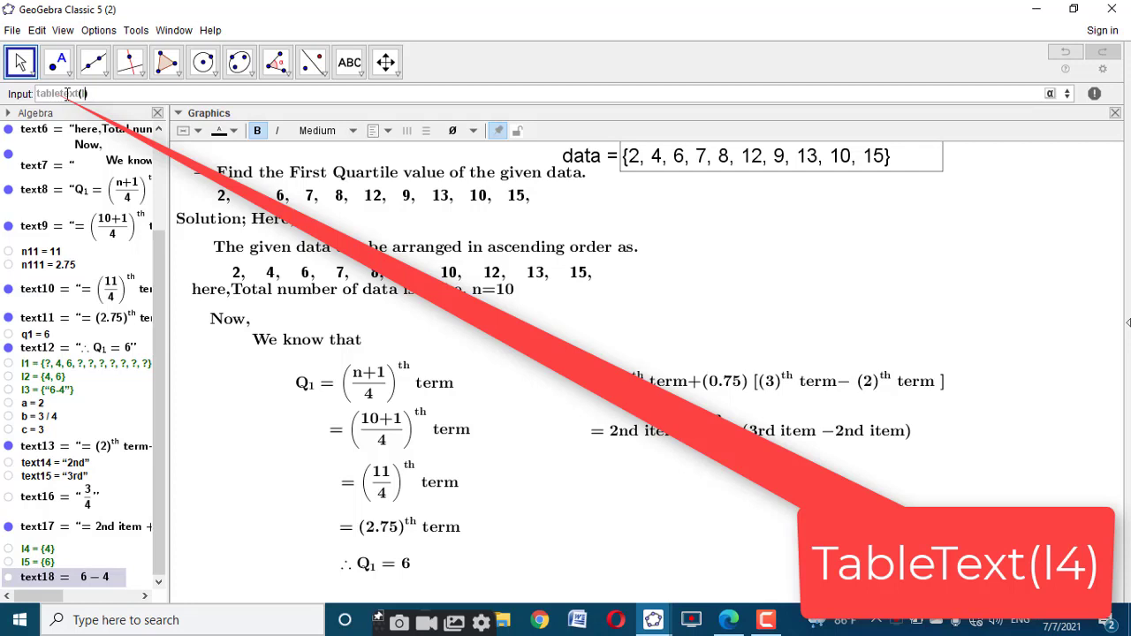
type("4")
key("Return")
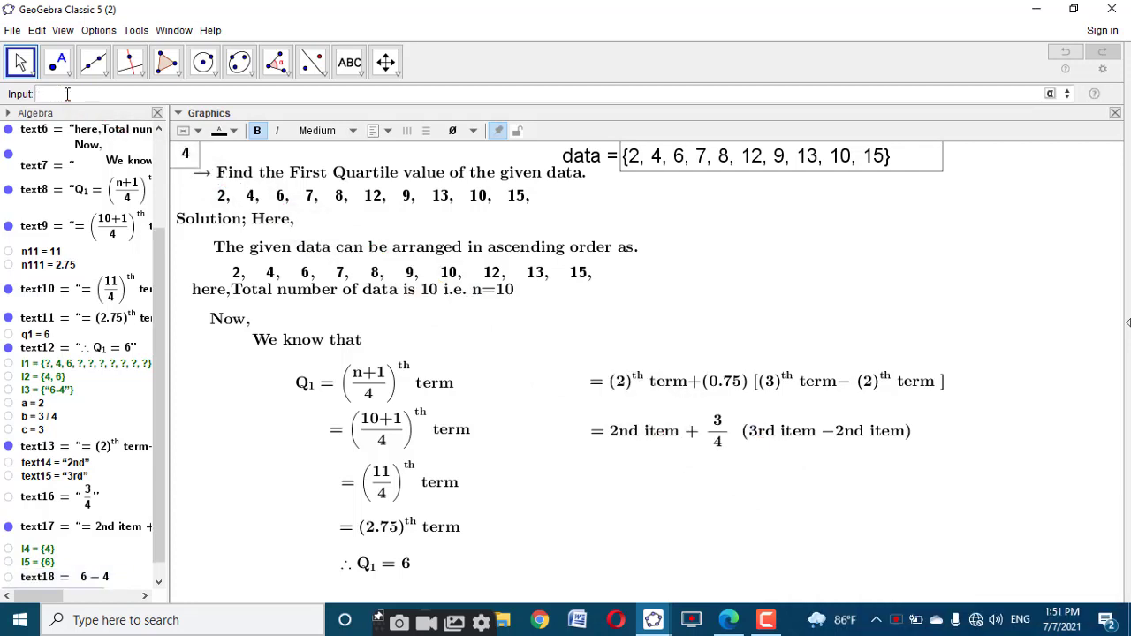
left_click_drag(157, 257, 172, 371)
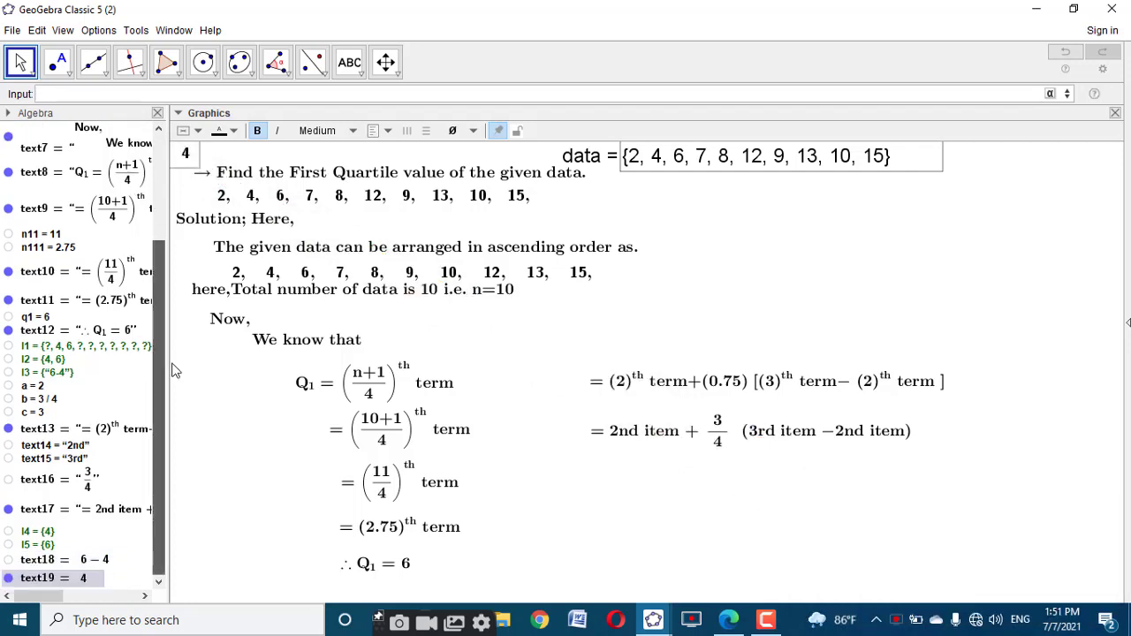
left_click(8, 578)
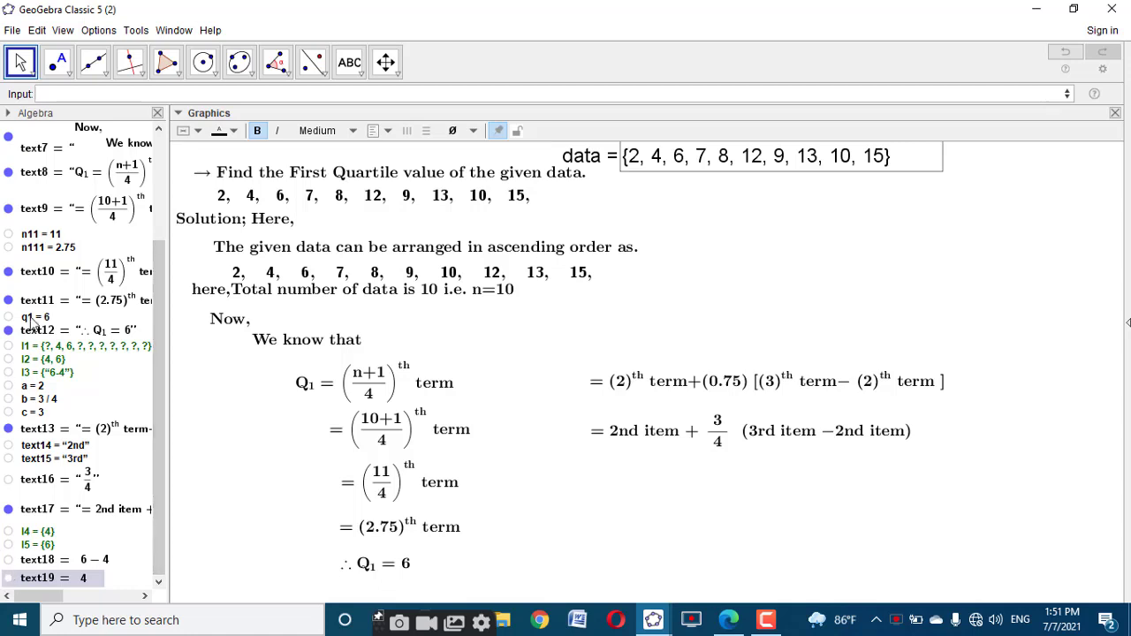
- Create a table text of list l5 with TableText(l5) and hide it in the graphics view
left_click(80, 94)
type("tab")
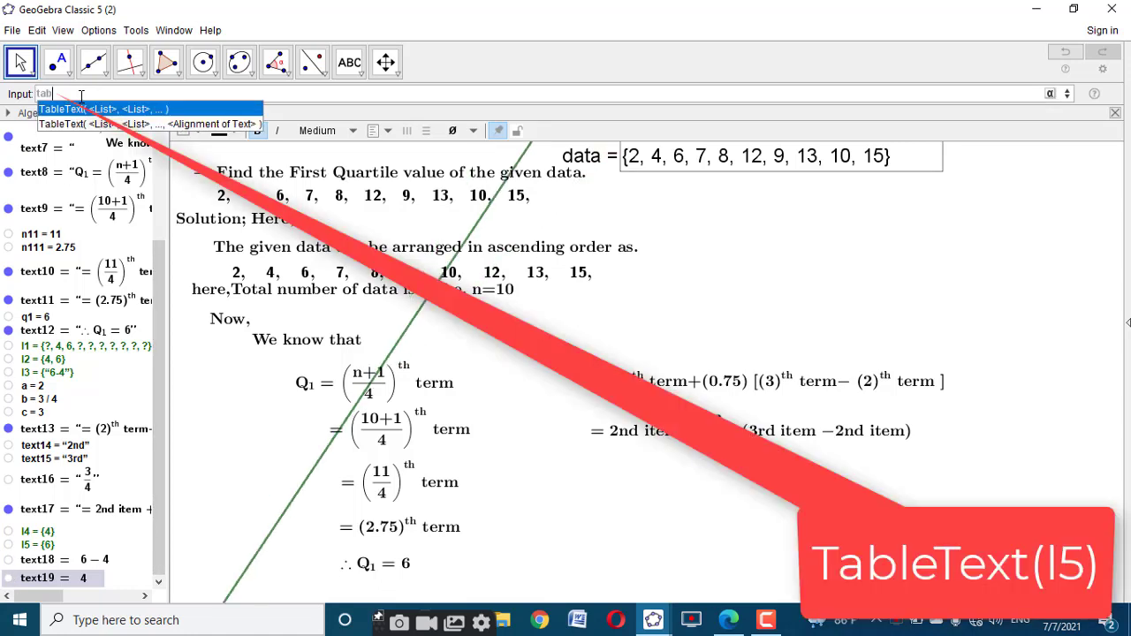
type("letext(")
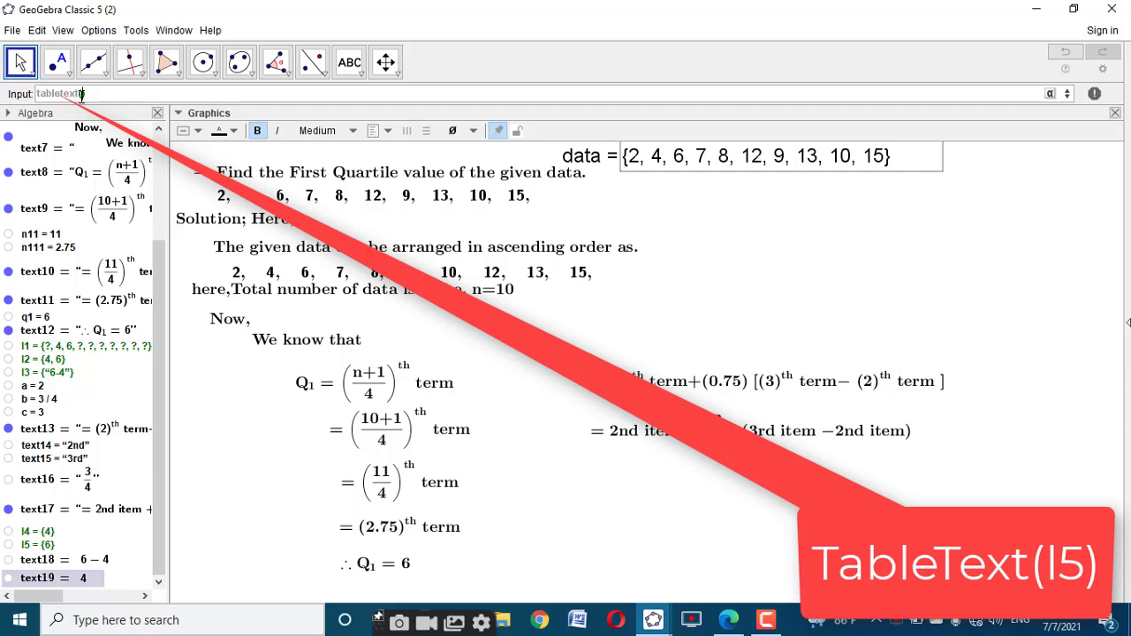
type("l5")
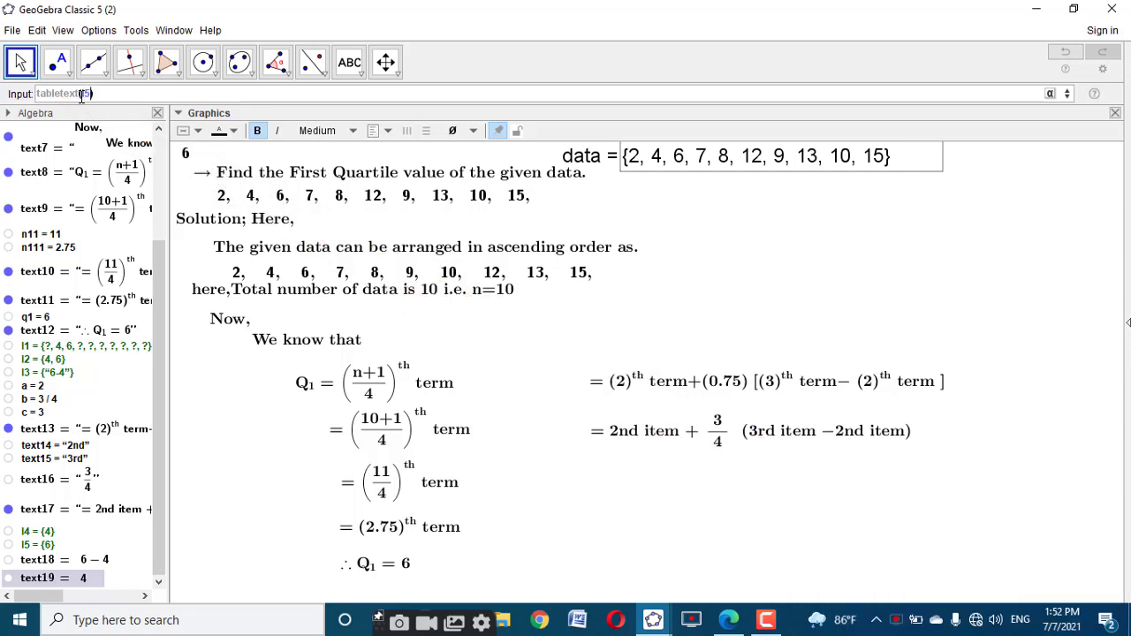
key("Return")
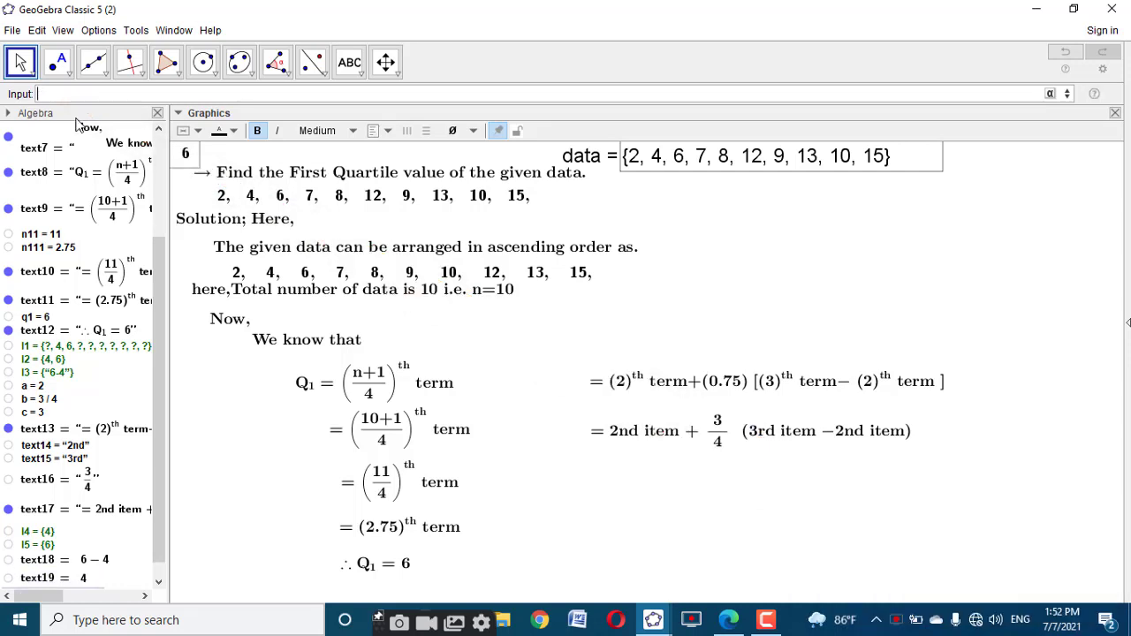
scroll(163, 446, "down", 1)
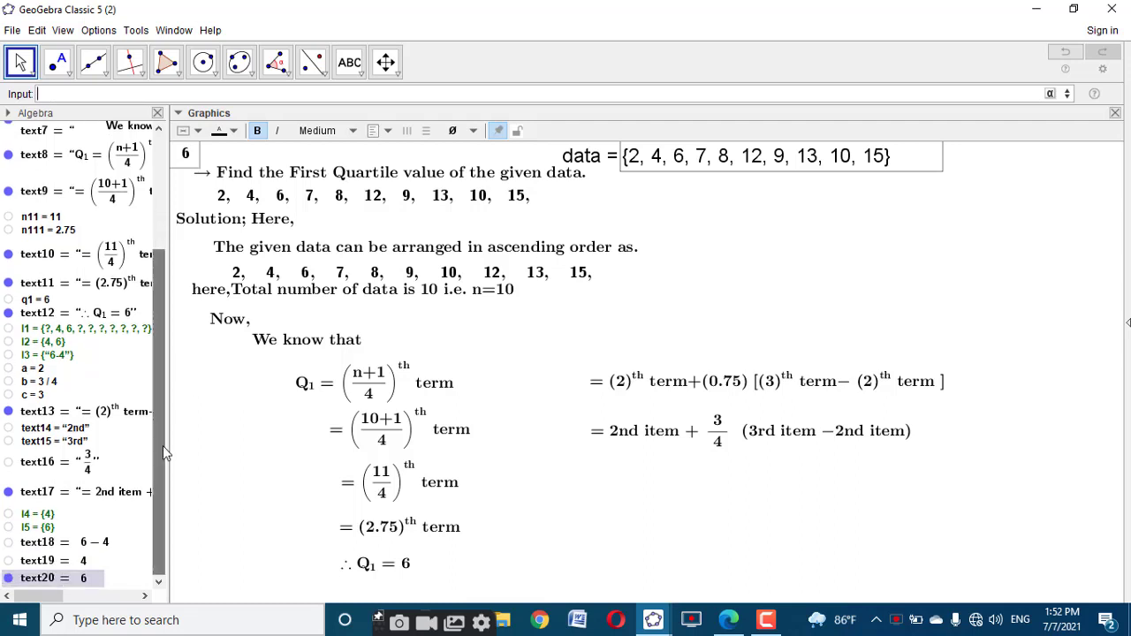
left_click(8, 578)
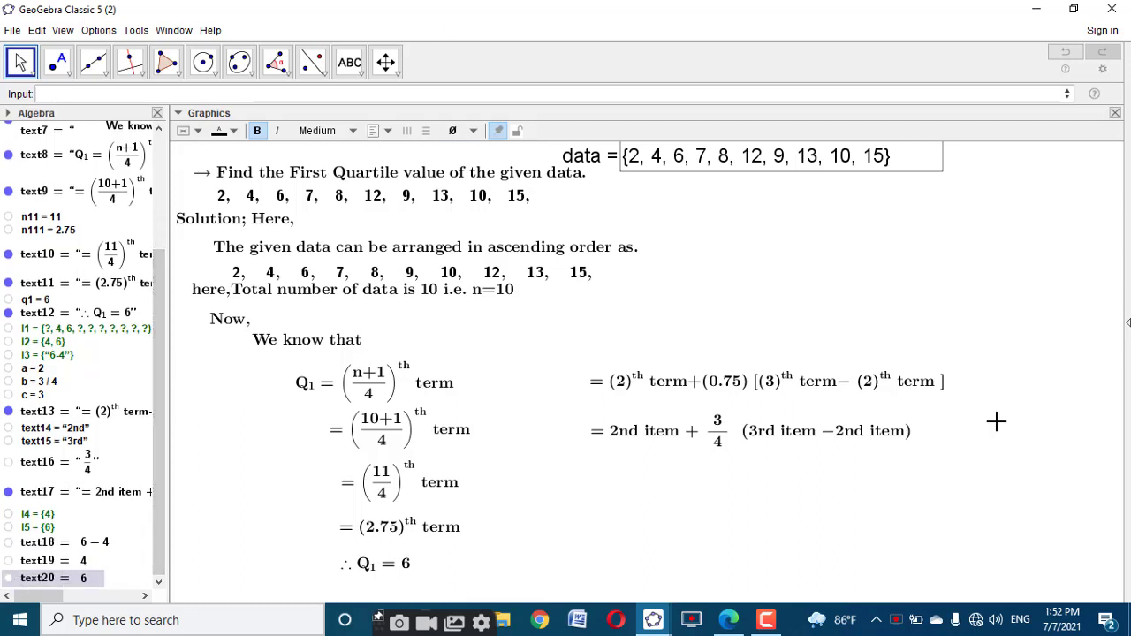
- Start a new LaTeX text beginning with \text{= and combining the objects text19 and text16 as "= text19 + text16 ×("
left_click(349, 61)
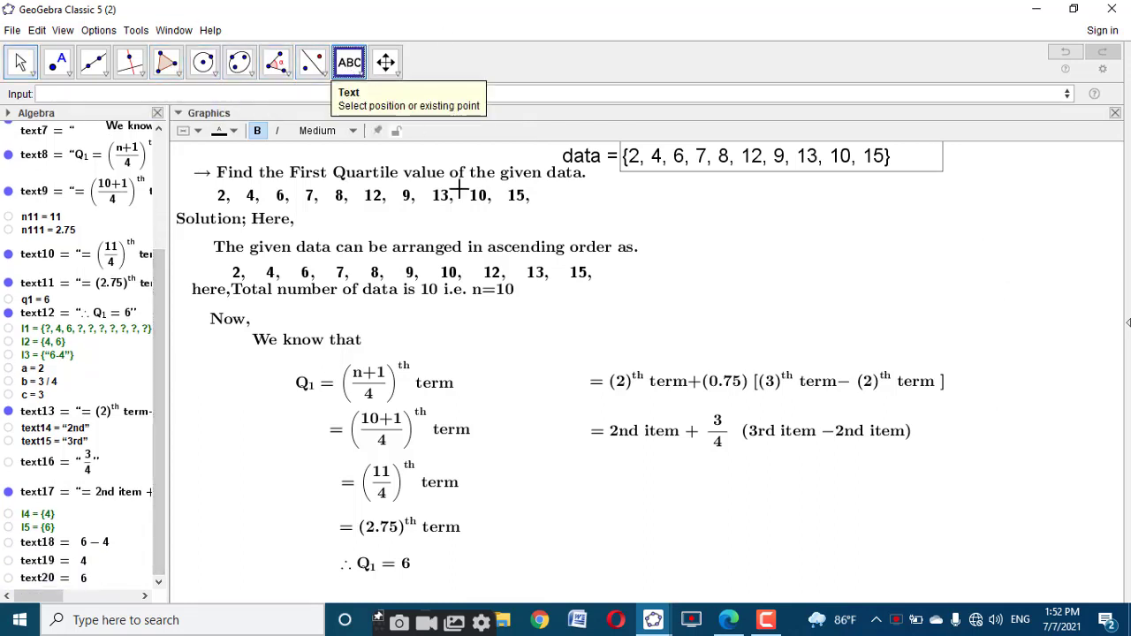
left_click(684, 301)
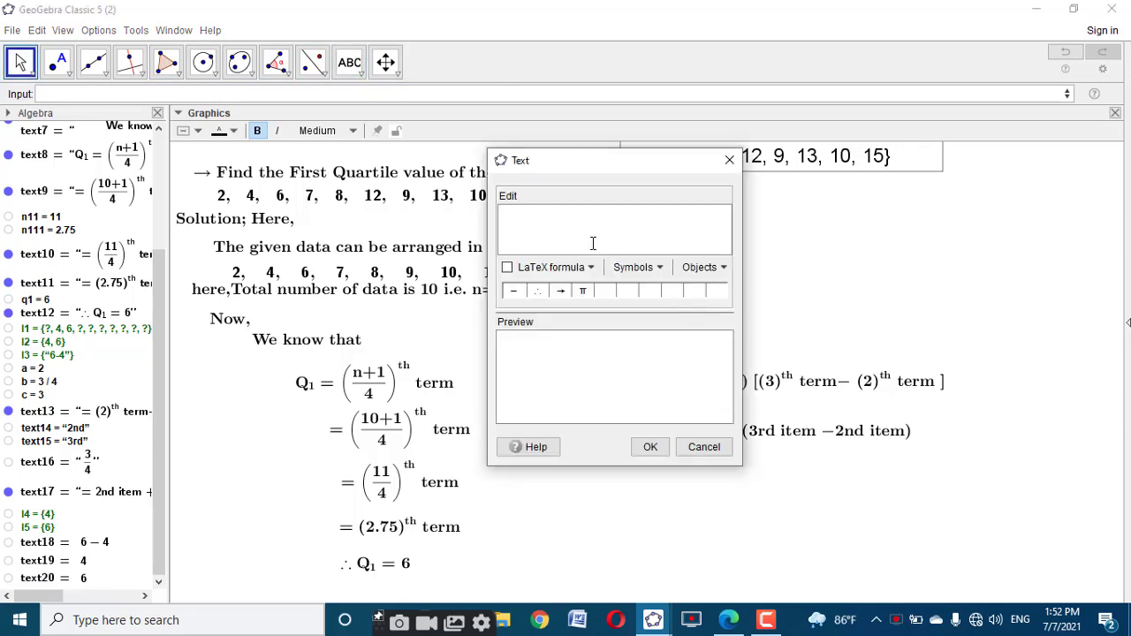
type("ext{=")
left_click_drag(582, 173, 432, 169)
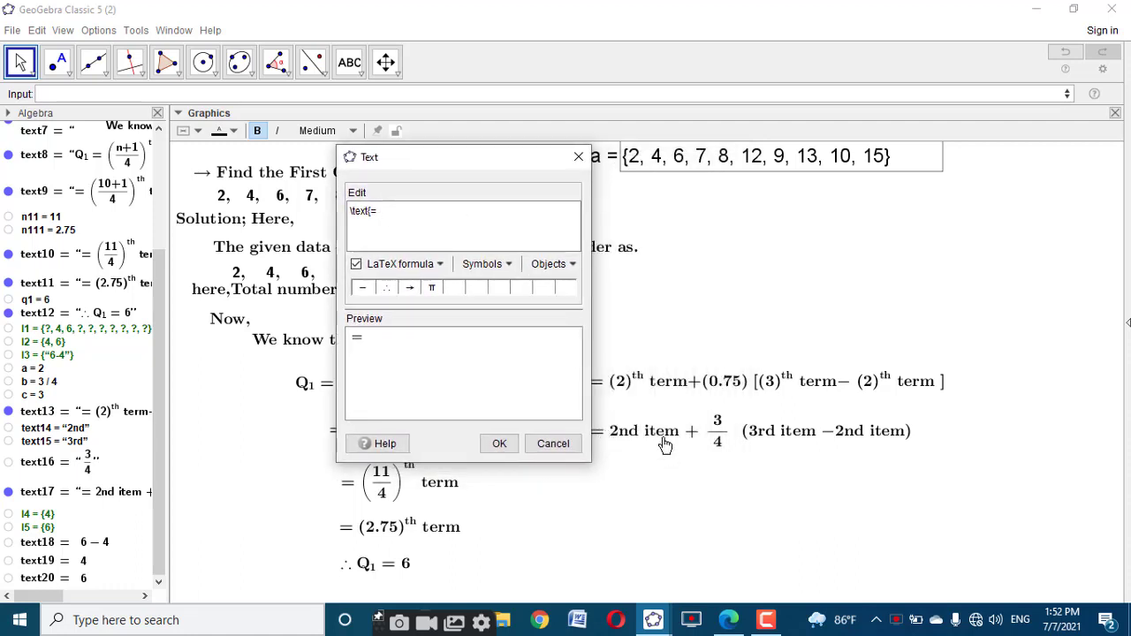
left_click(68, 570)
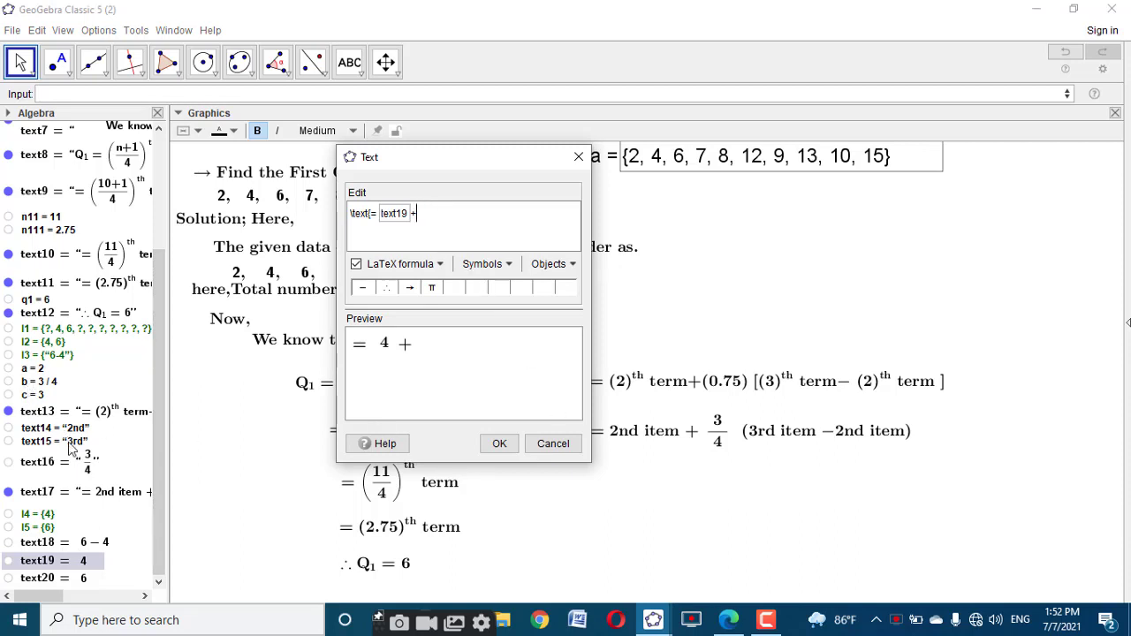
left_click(71, 469)
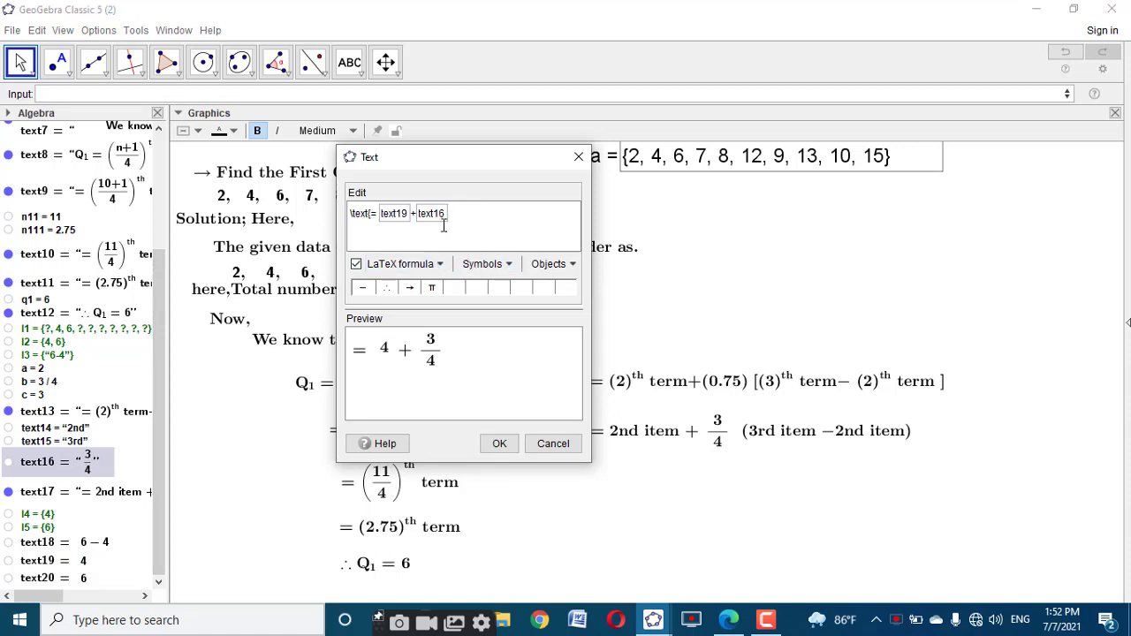
left_click(491, 263)
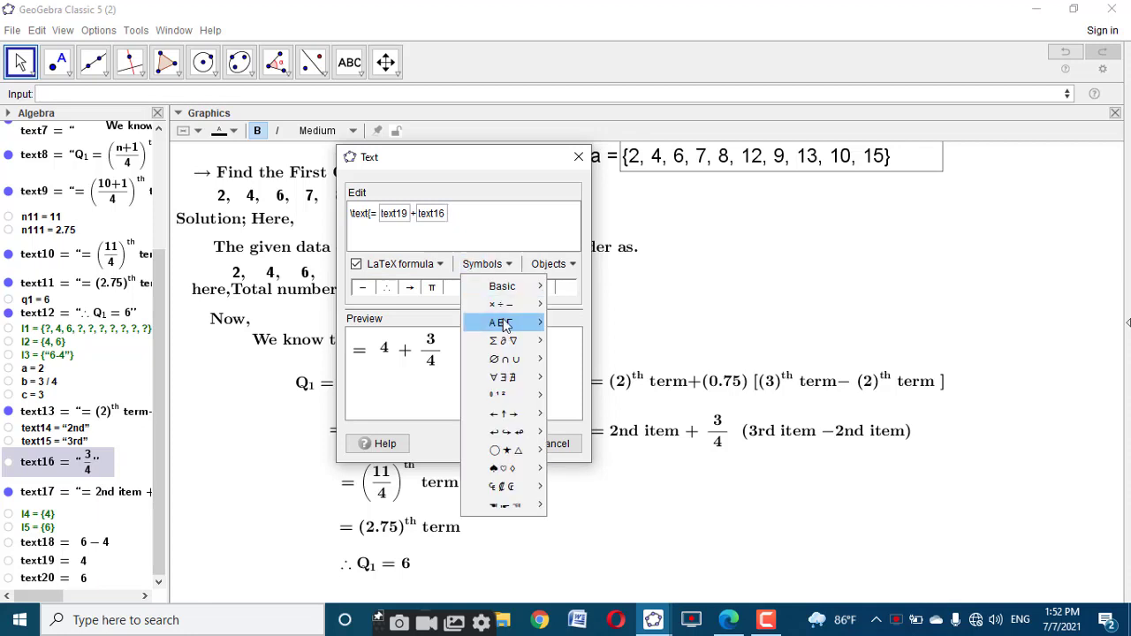
mouse_move(506, 314)
left_click(551, 304)
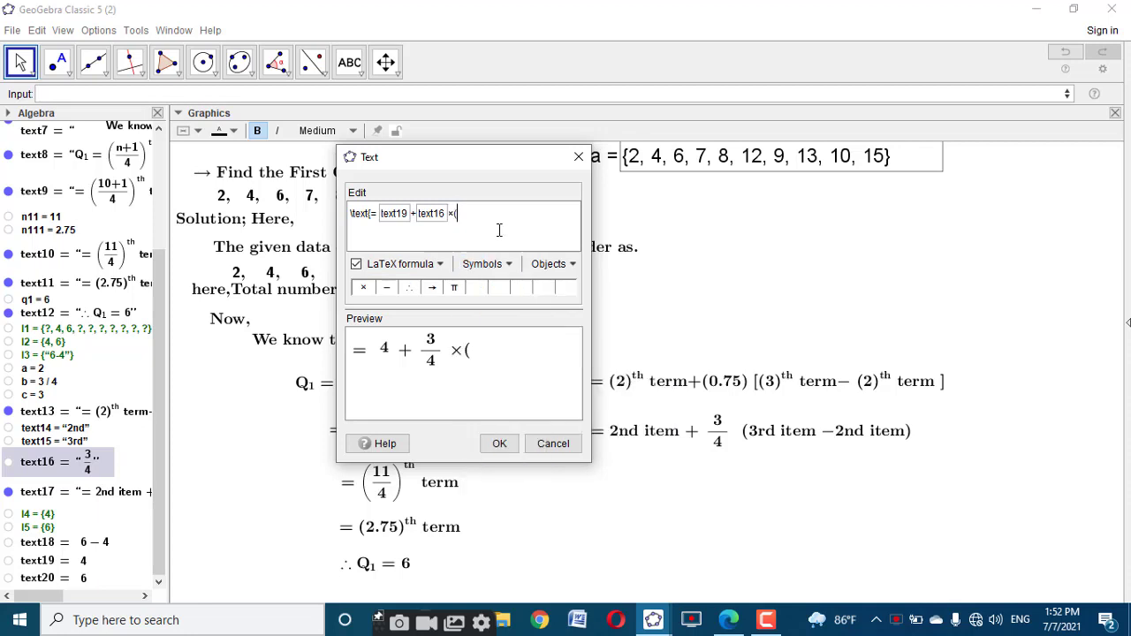
- Complete the formula with "text20 − text19)" and place the line beneath the "2nd item" interpolation line
left_click(62, 580)
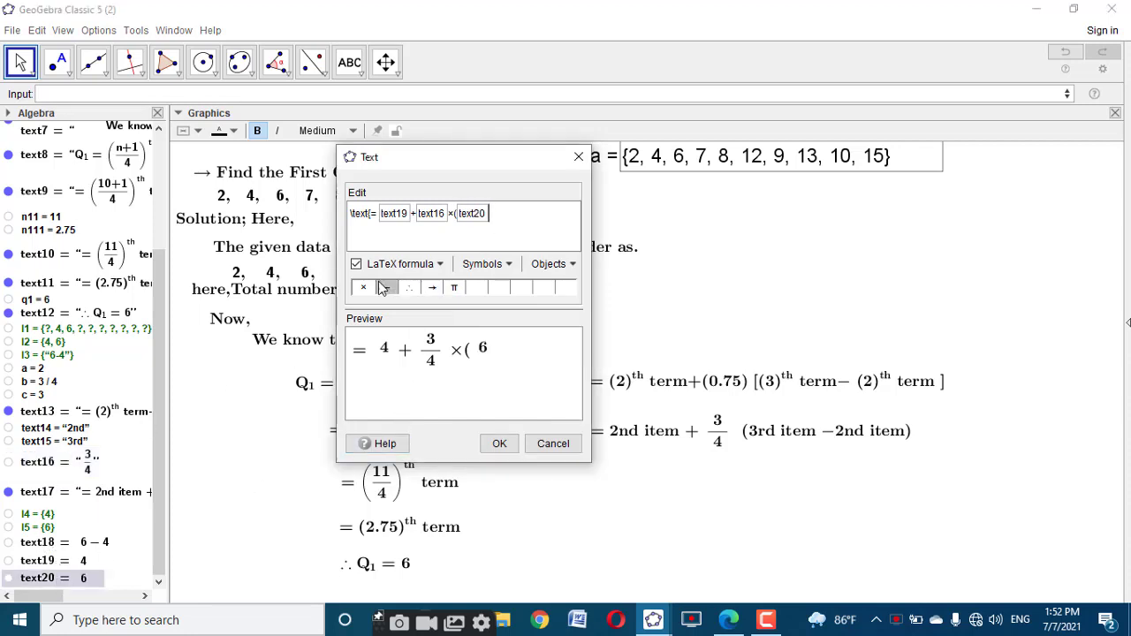
left_click(80, 564)
left_click(82, 564)
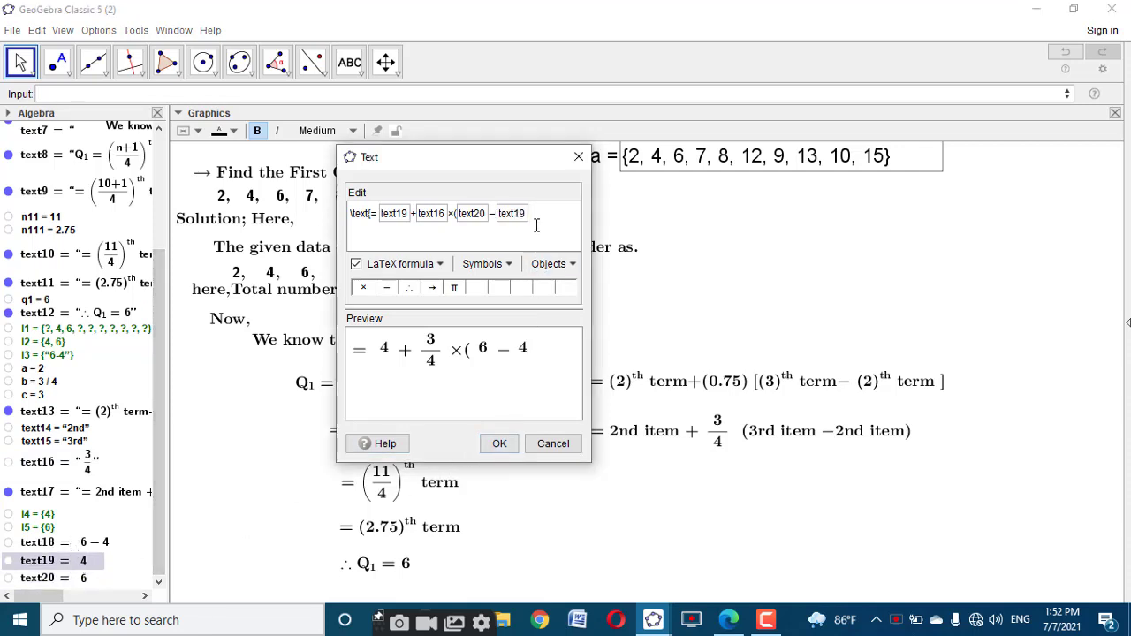
left_click(500, 443)
left_click_drag(745, 323, 653, 463)
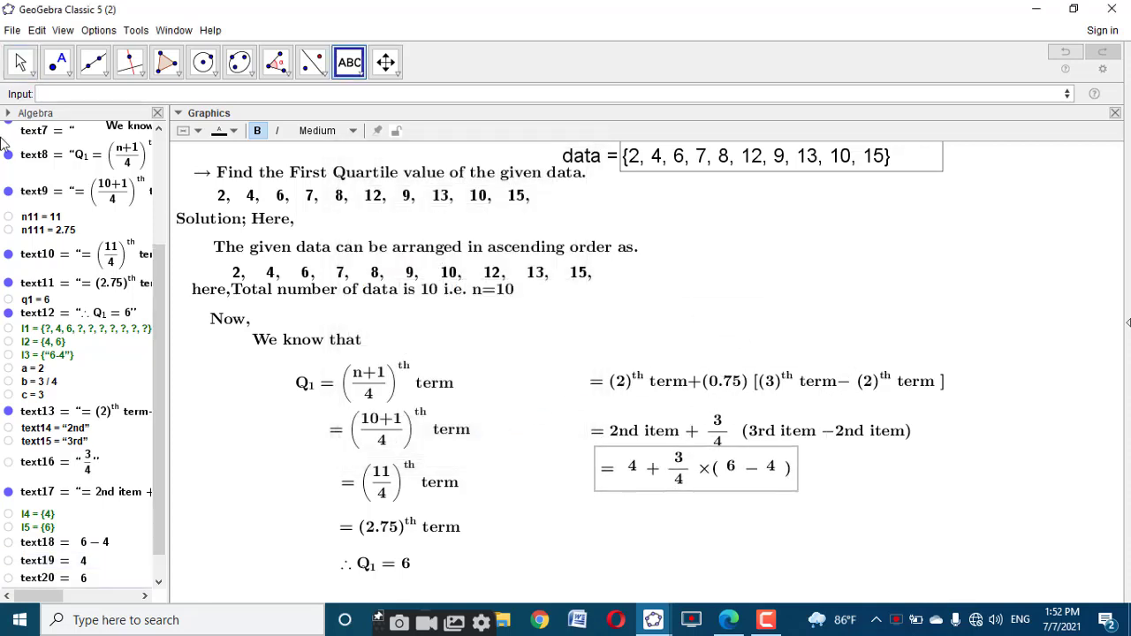
left_click(21, 65)
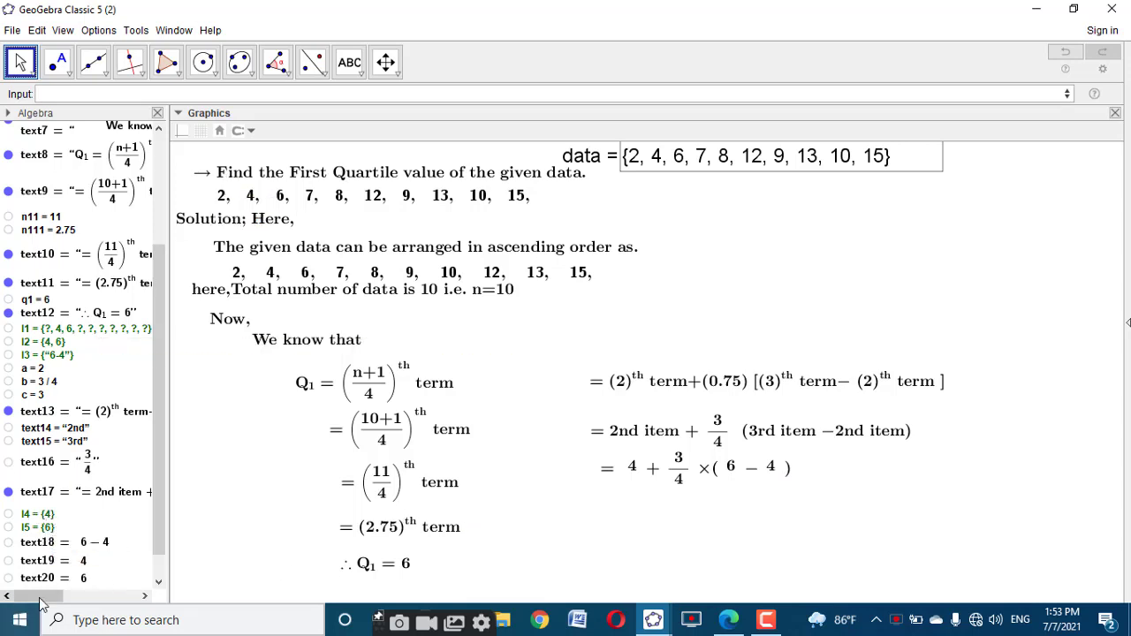
- Compute the difference of the two single-element lists with l5-l4
left_click(179, 96)
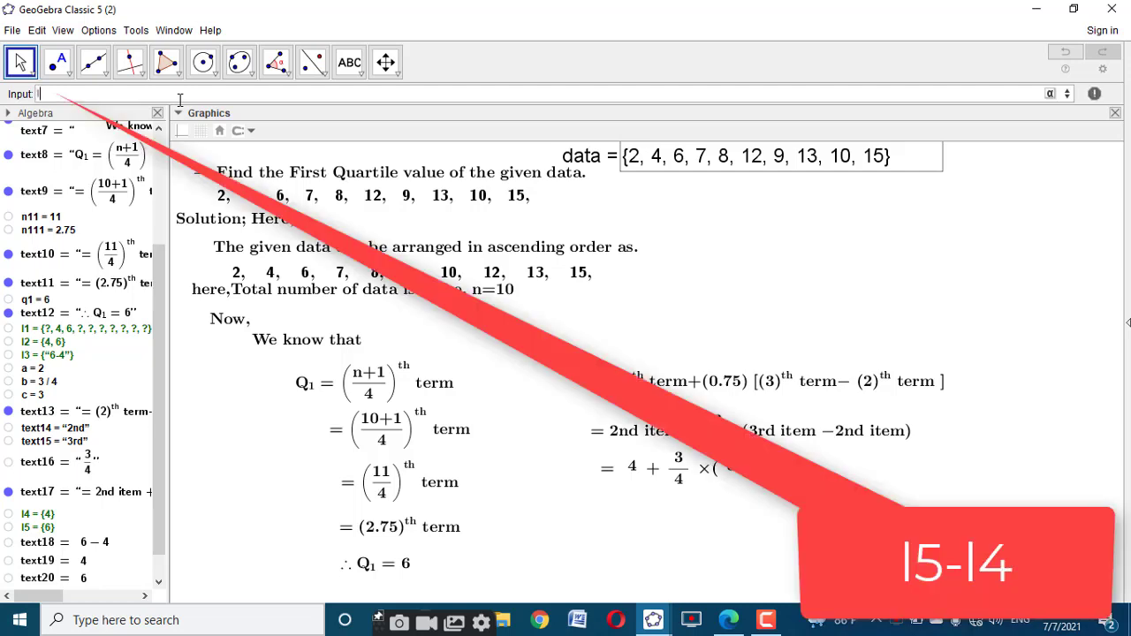
type("l5-l4")
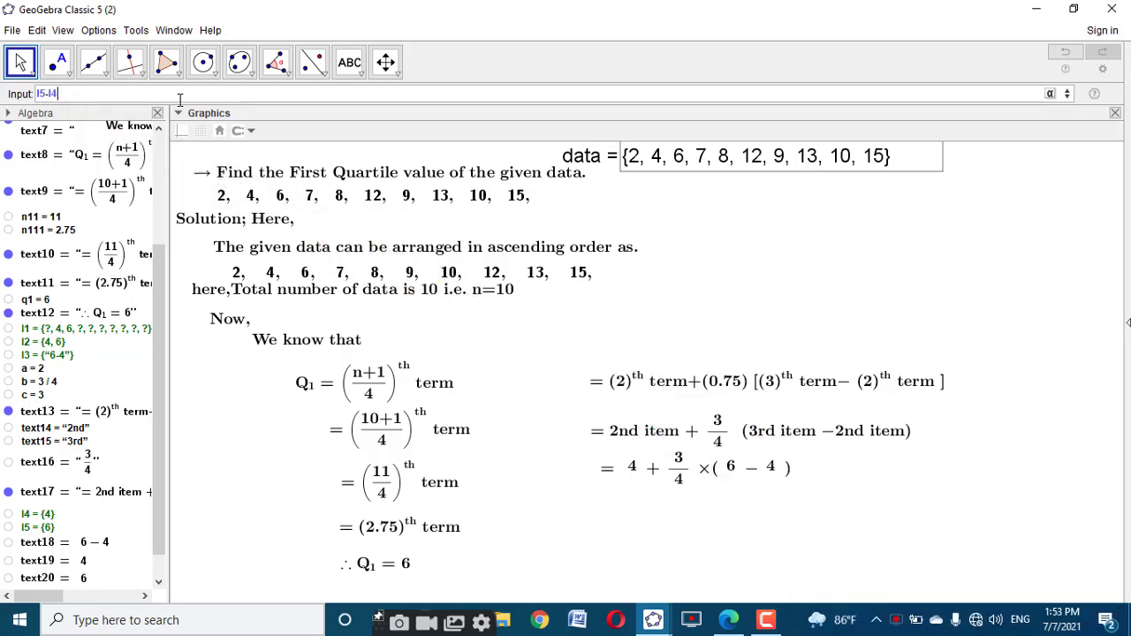
key("Return")
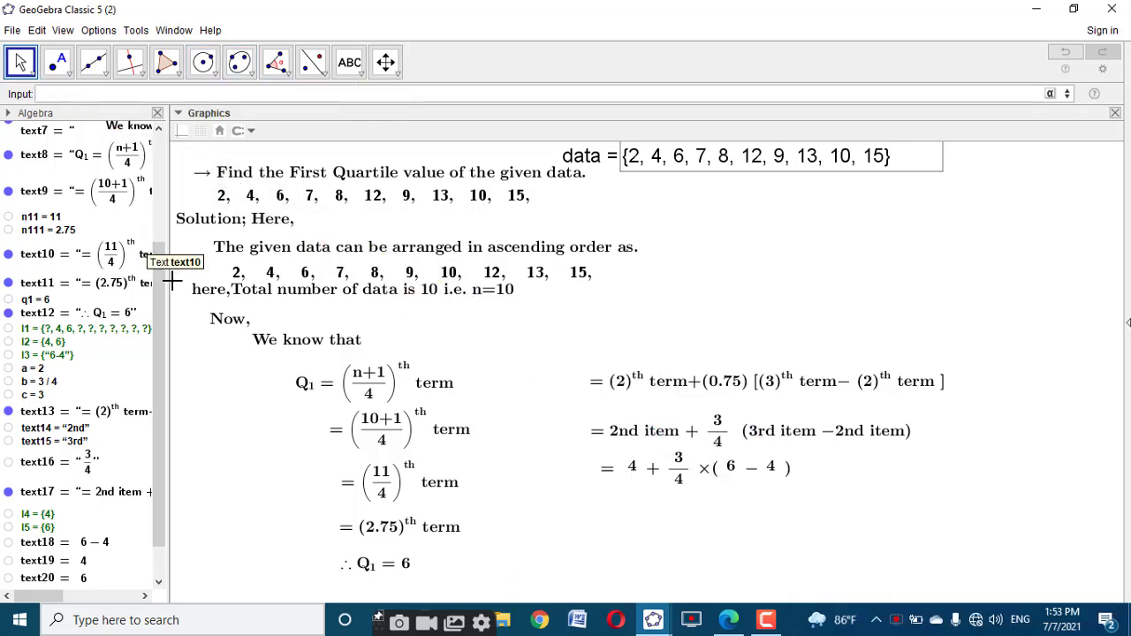
- Create a table text of list l6 with TableText(l6) and hide it in the graphics view
scroll(150, 466, "down", 1)
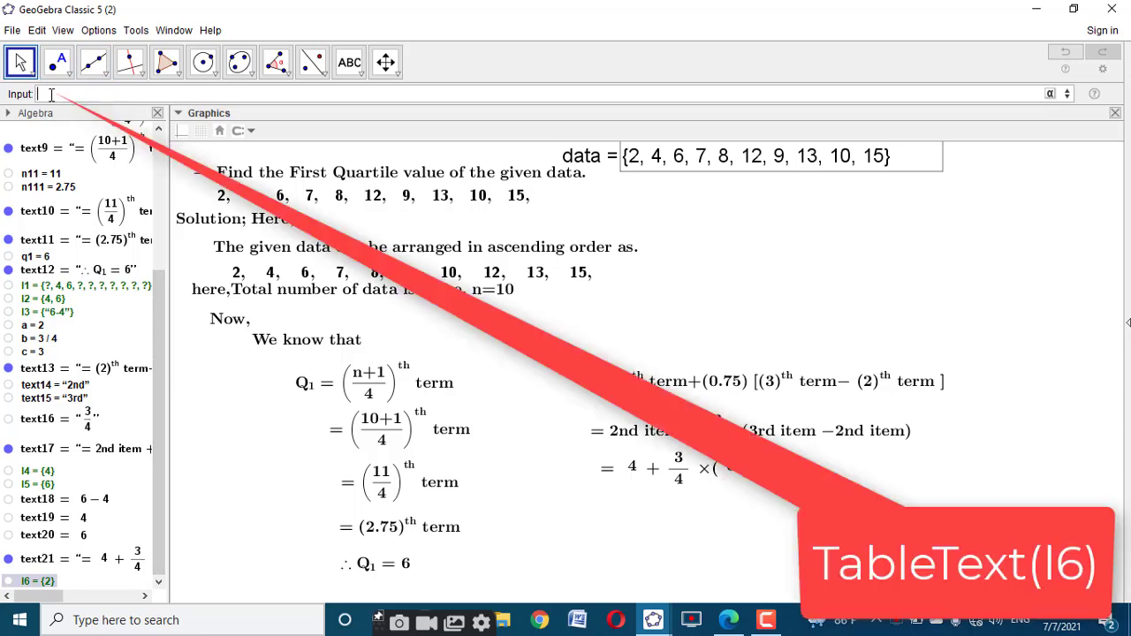
type("abletext")
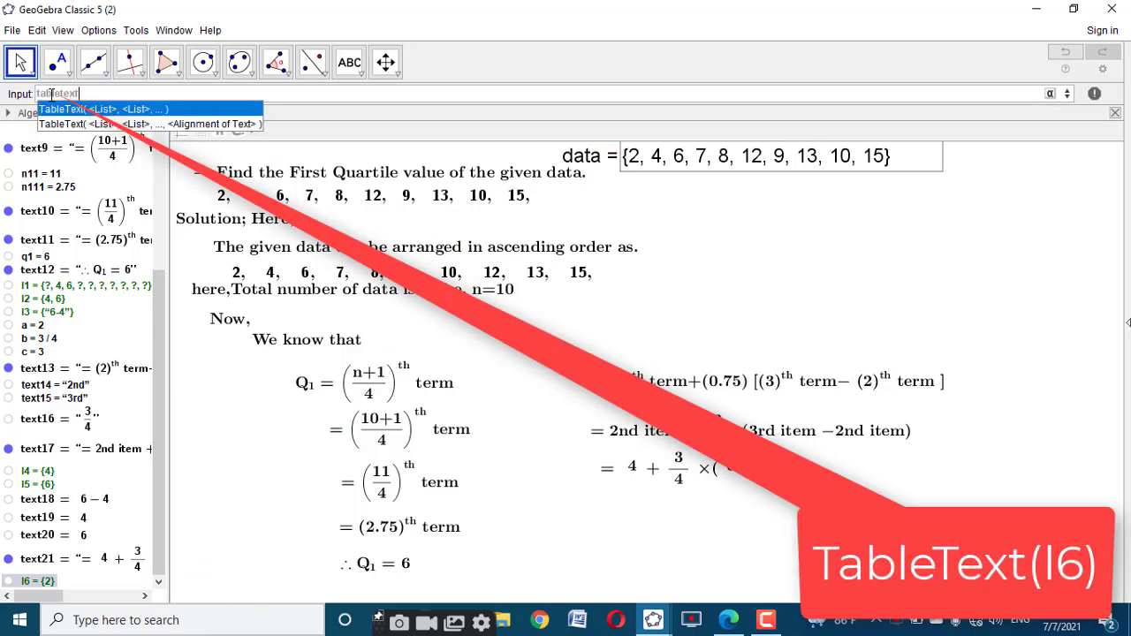
key("Escape")
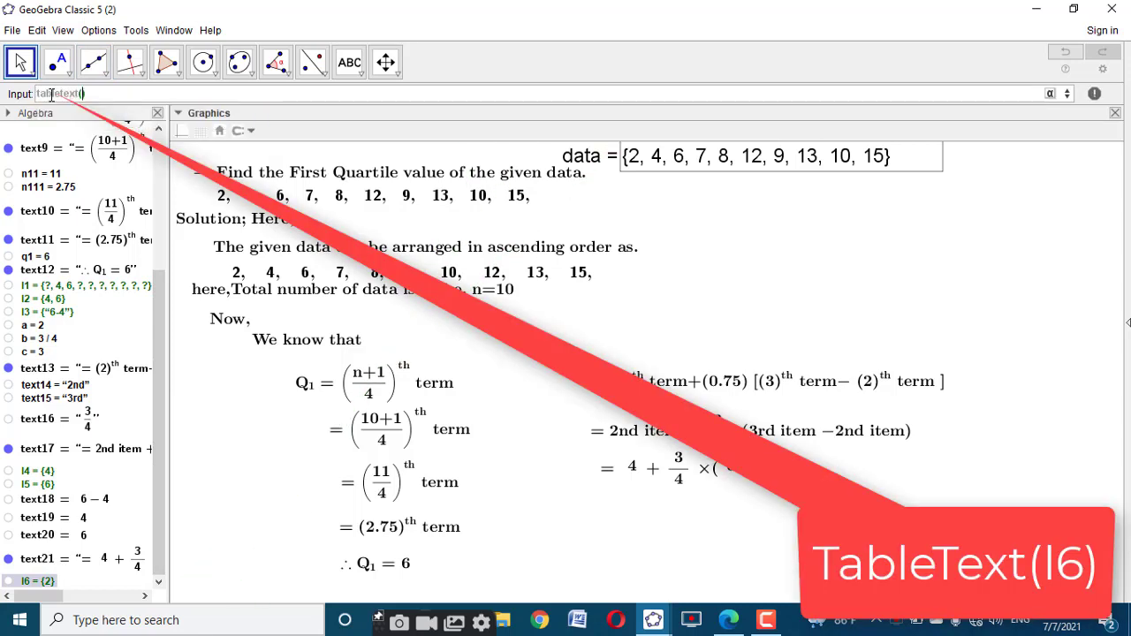
type("l6")
key("Return")
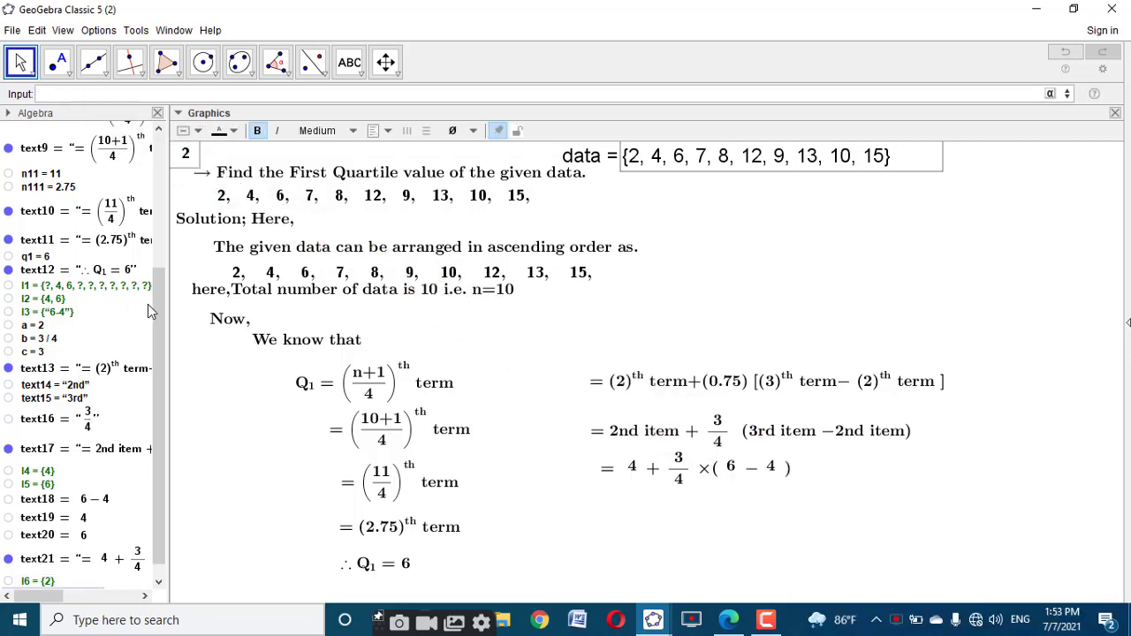
scroll(155, 364, "down", 1)
left_click(9, 579)
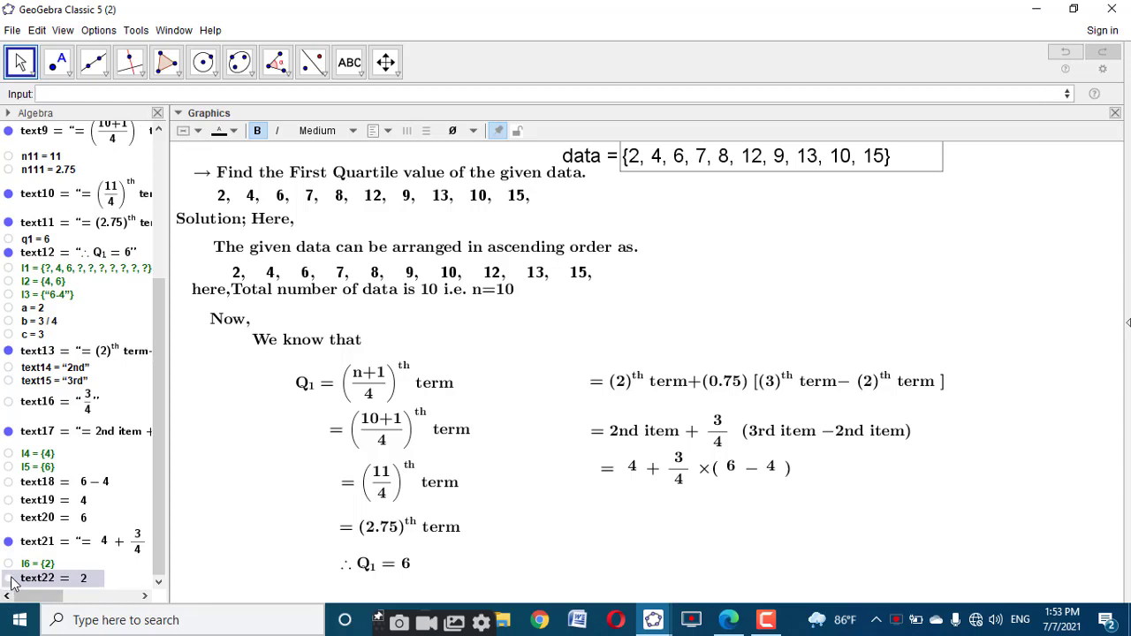
- Add a LaTeX text starting with \text{= that links the objects as "= text19 + text16 × text22"
left_click(347, 63)
left_click(603, 380)
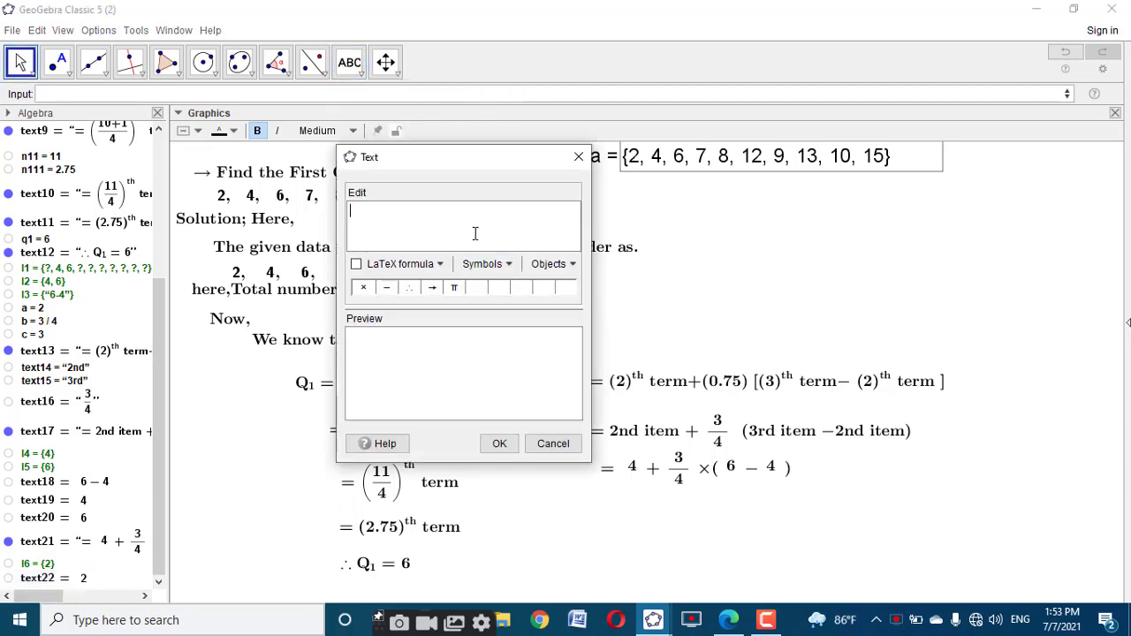
type("\\text{=")
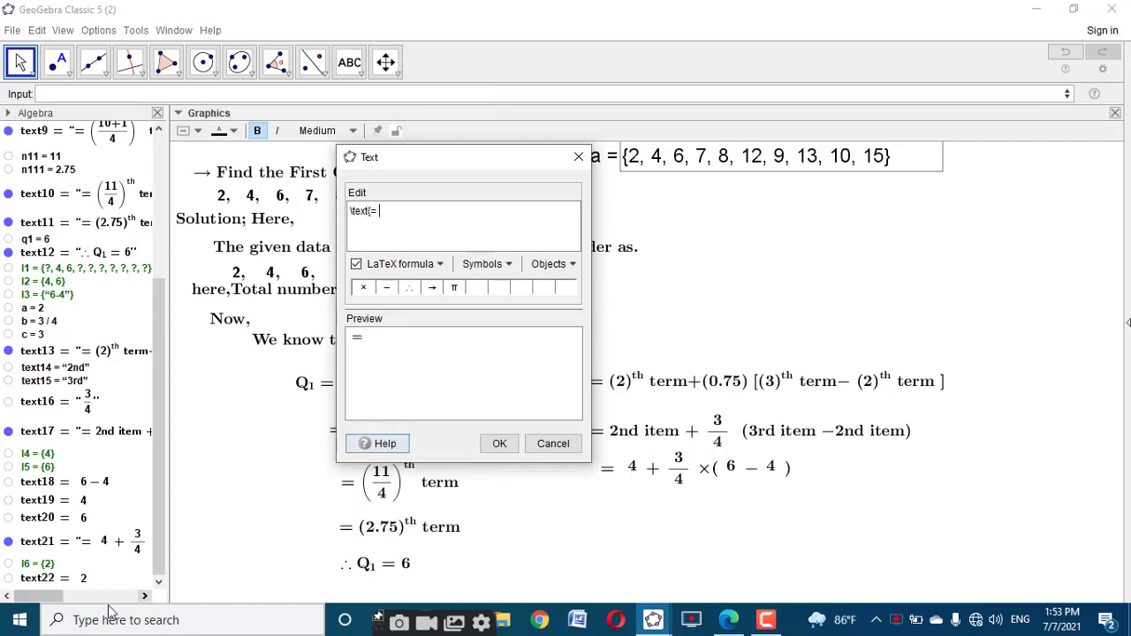
left_click(69, 502)
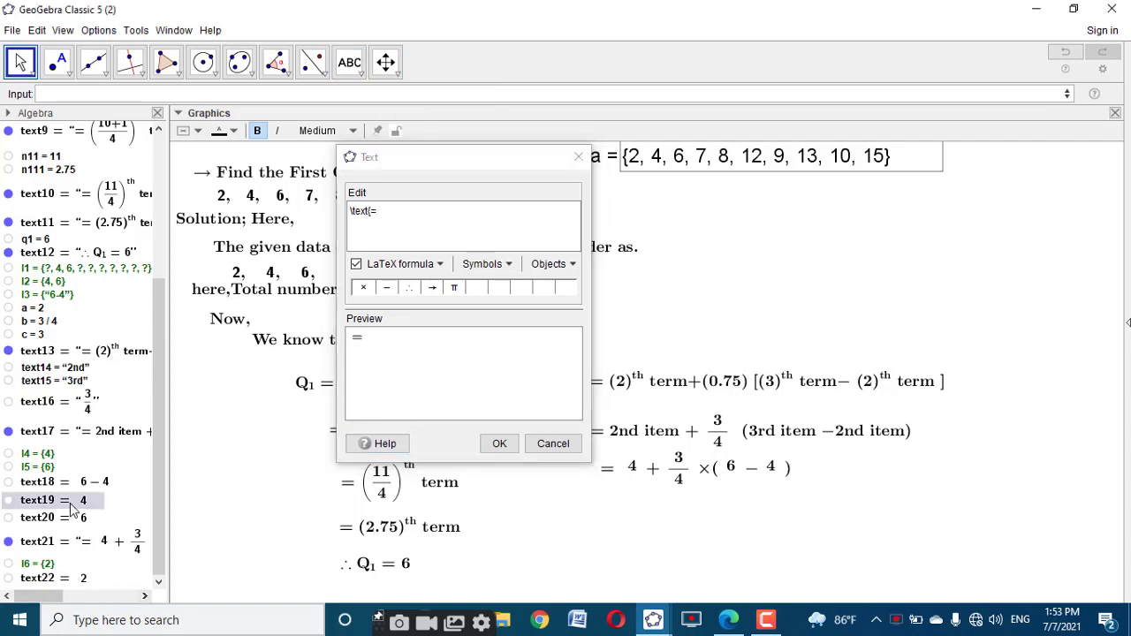
left_click(423, 225)
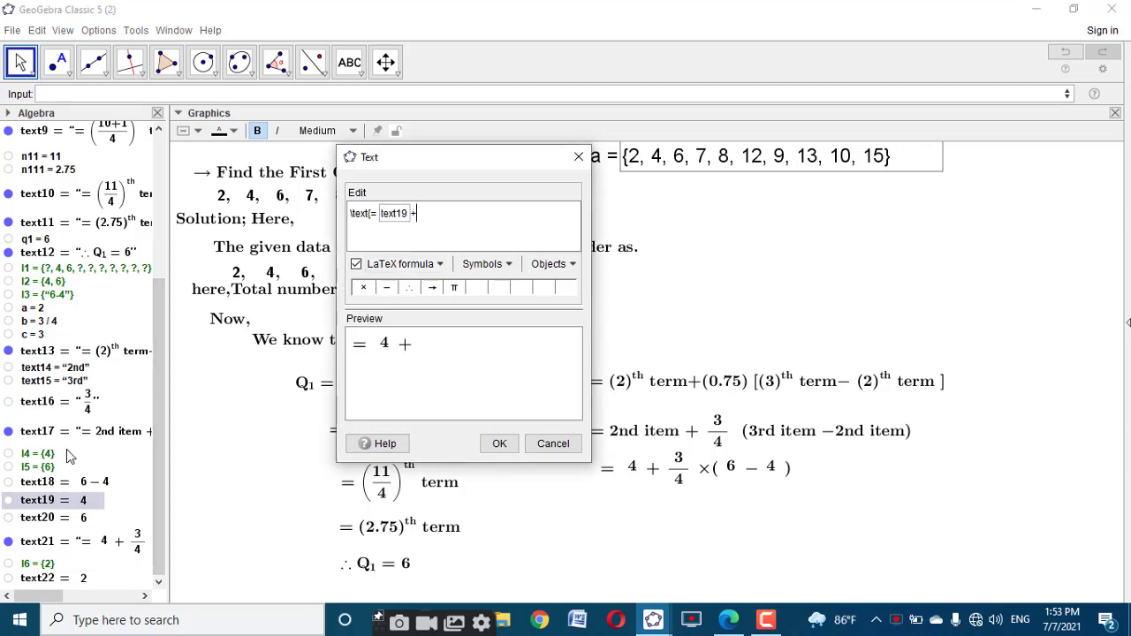
type("+")
left_click(58, 408)
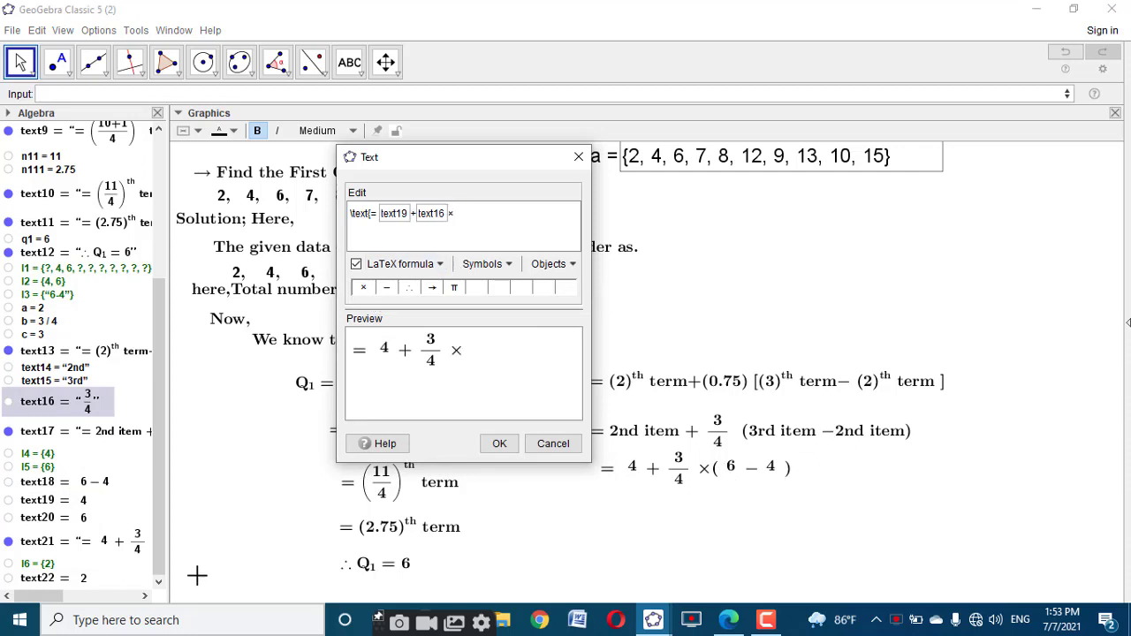
left_click(71, 580)
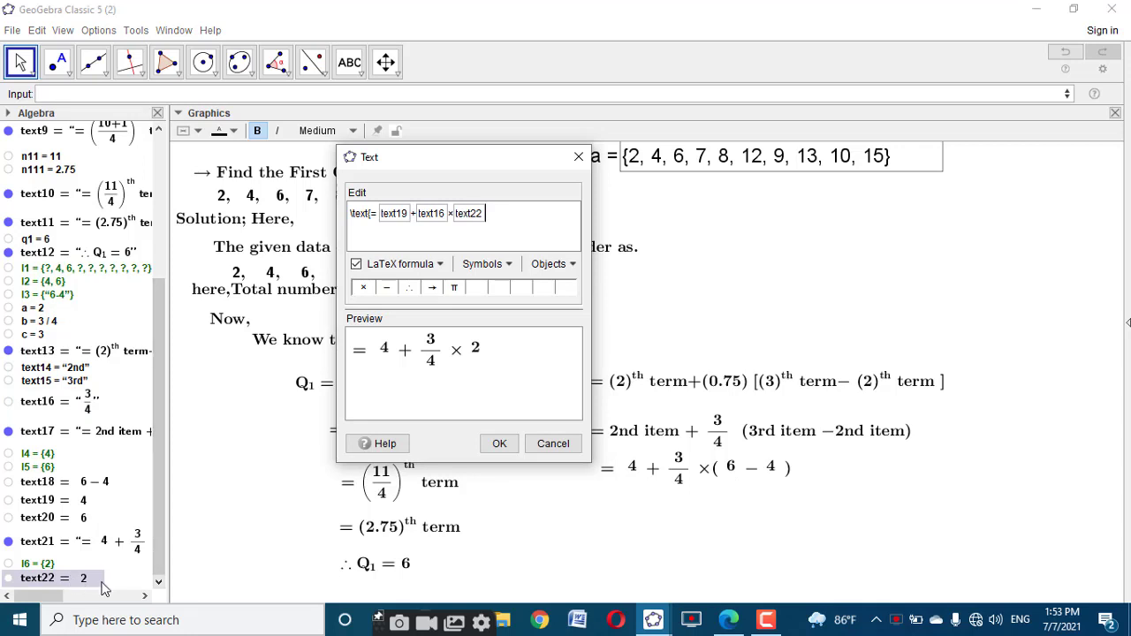
left_click(496, 445)
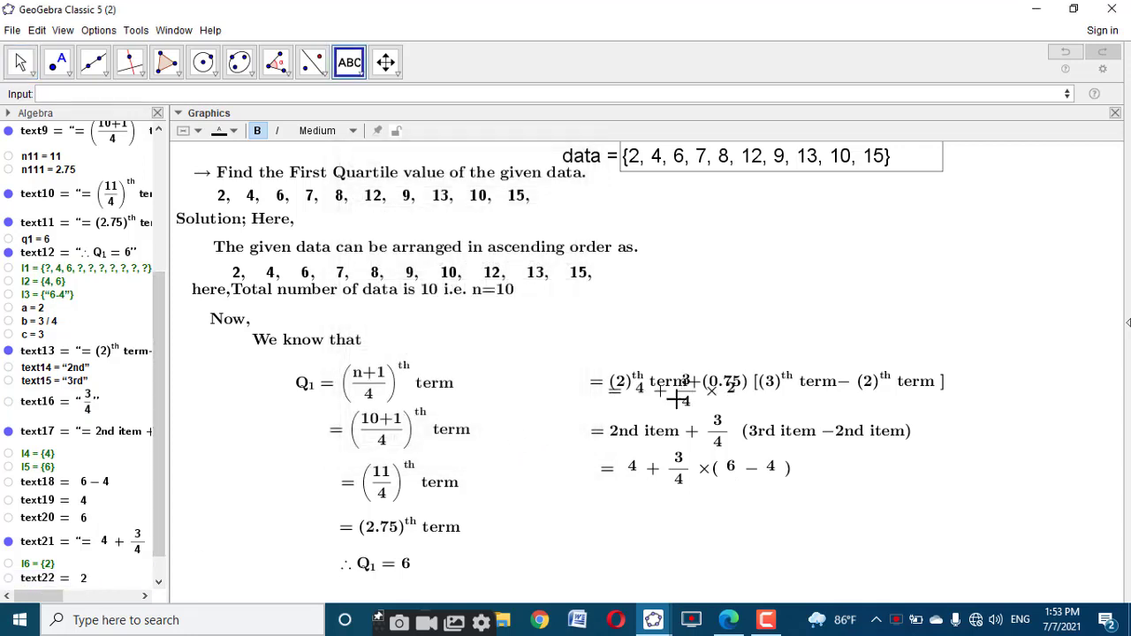
- Place the product line below the substituted-values line and shift the substituted-values line to align with the other equation lines
left_click_drag(626, 517, 693, 528)
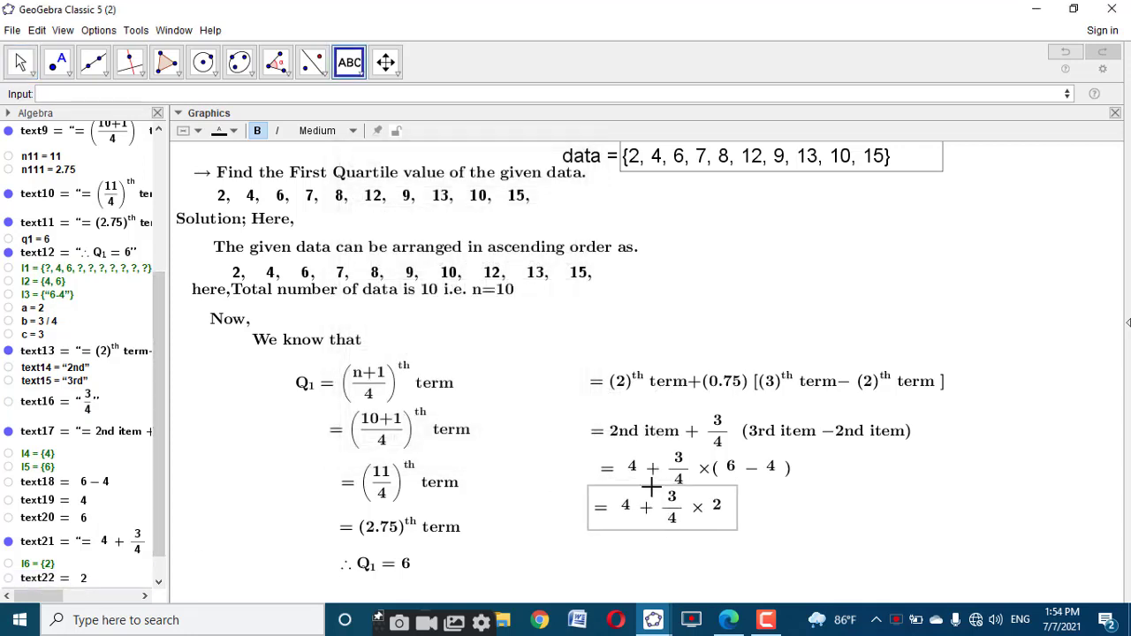
left_click_drag(655, 467, 641, 461)
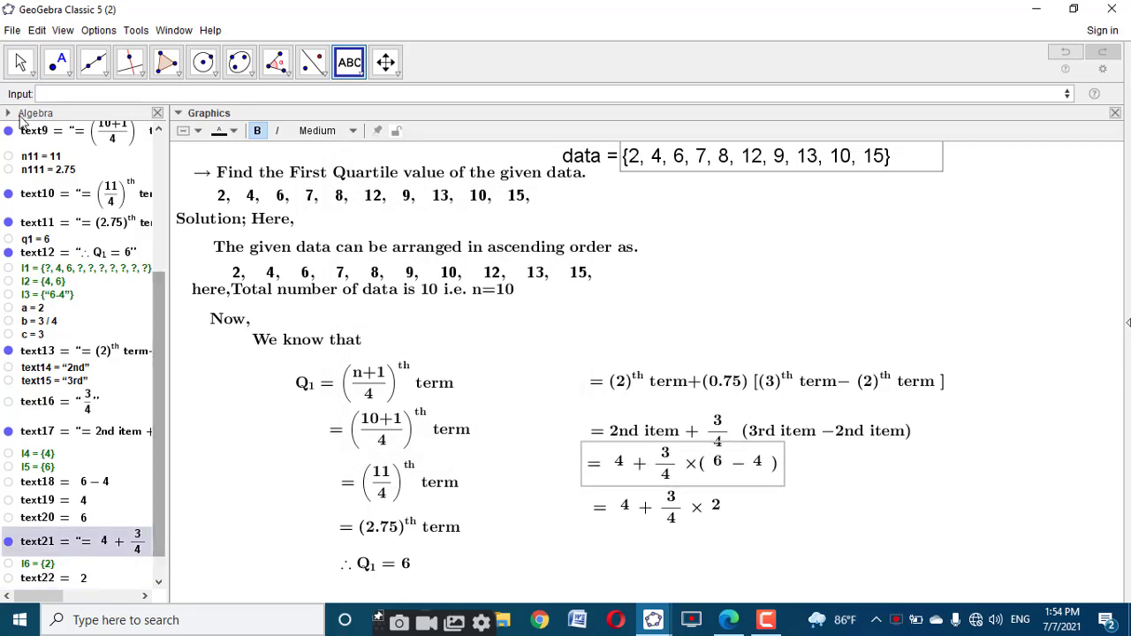
left_click(20, 64)
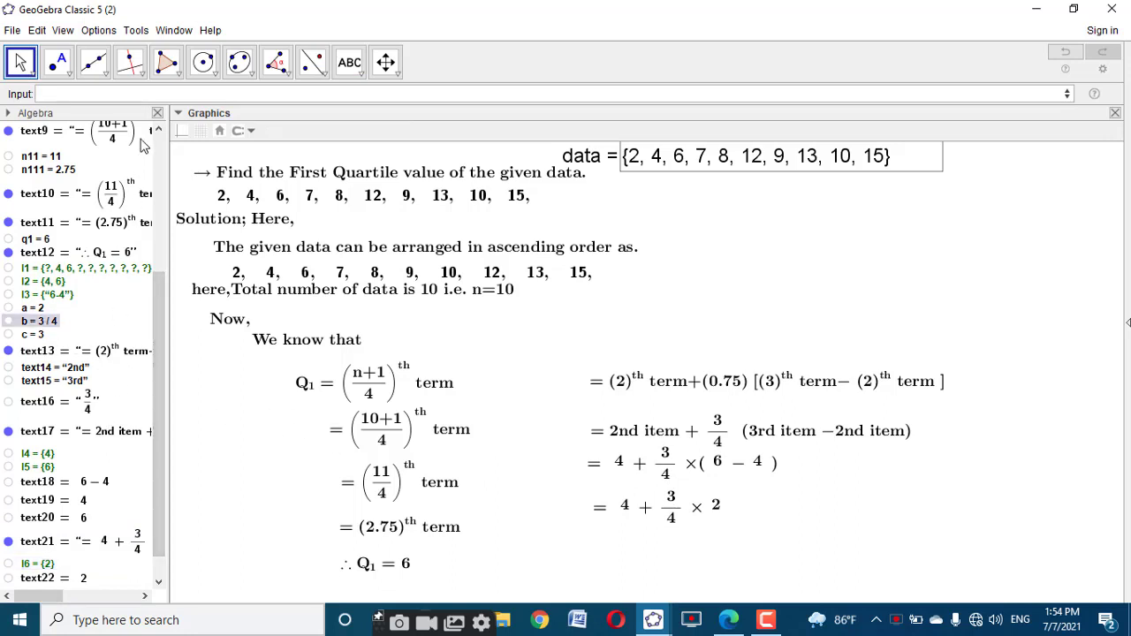
- Multiply list l6 by b with b*l6
left_click(162, 91)
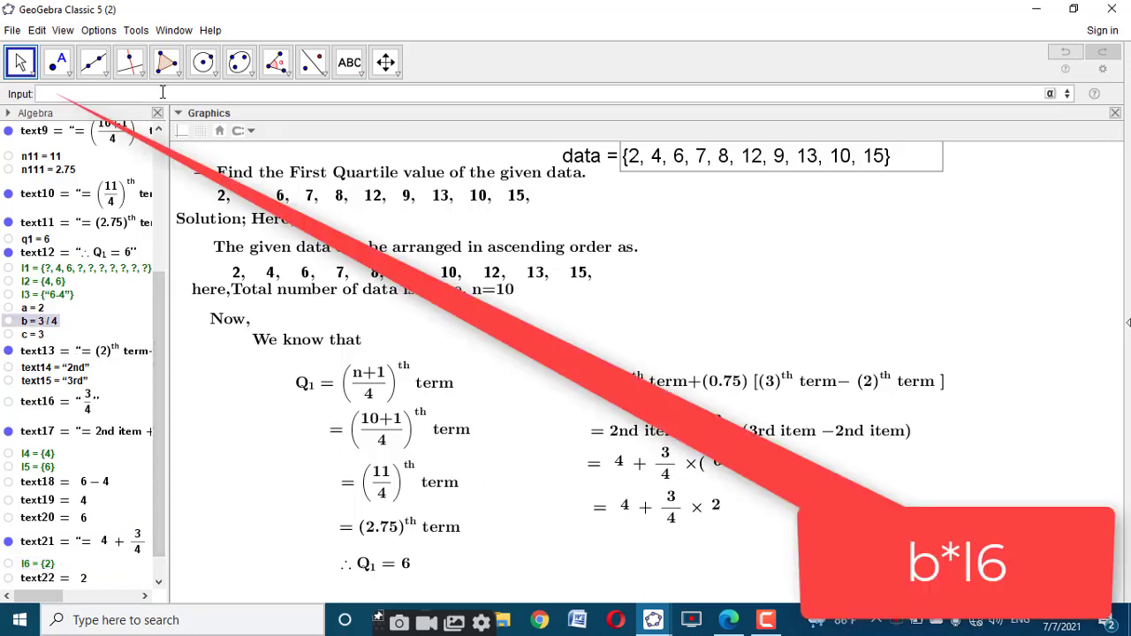
type("b*l6")
key("Return")
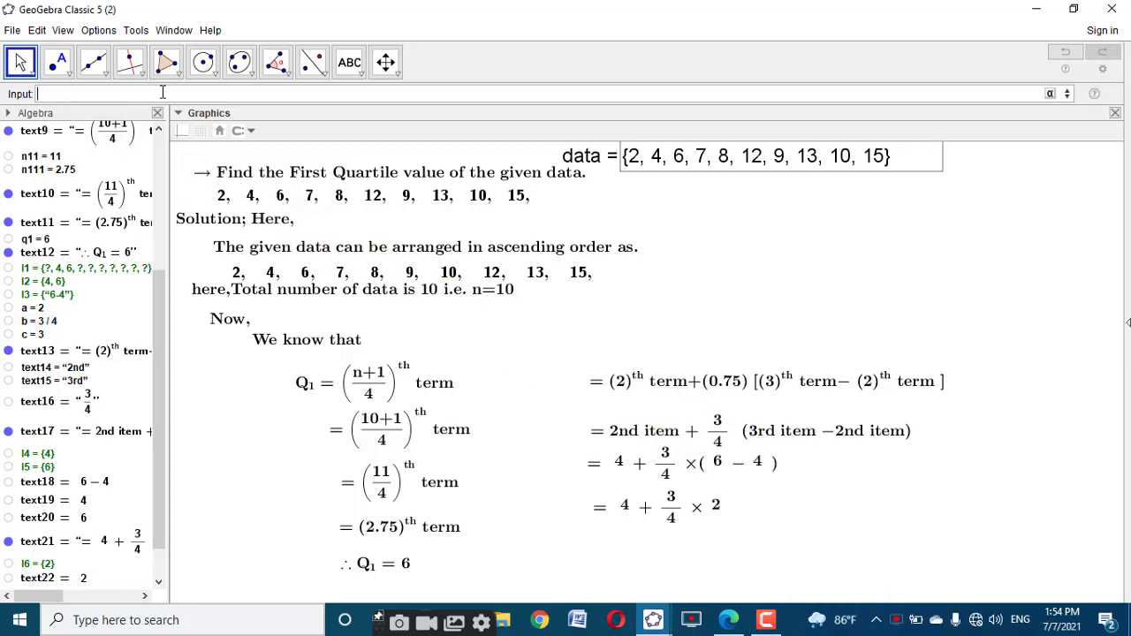
- Create a table text of the new product list with TableText(l7)
left_click_drag(159, 299, 158, 469)
right_click(62, 581)
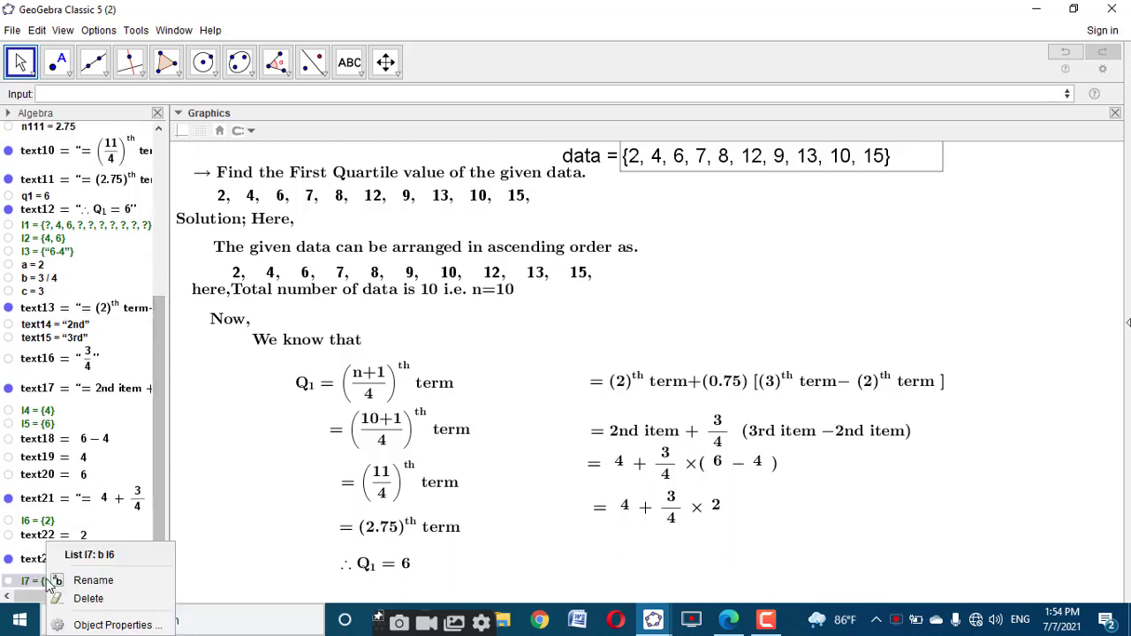
left_click(222, 457)
left_click(138, 93)
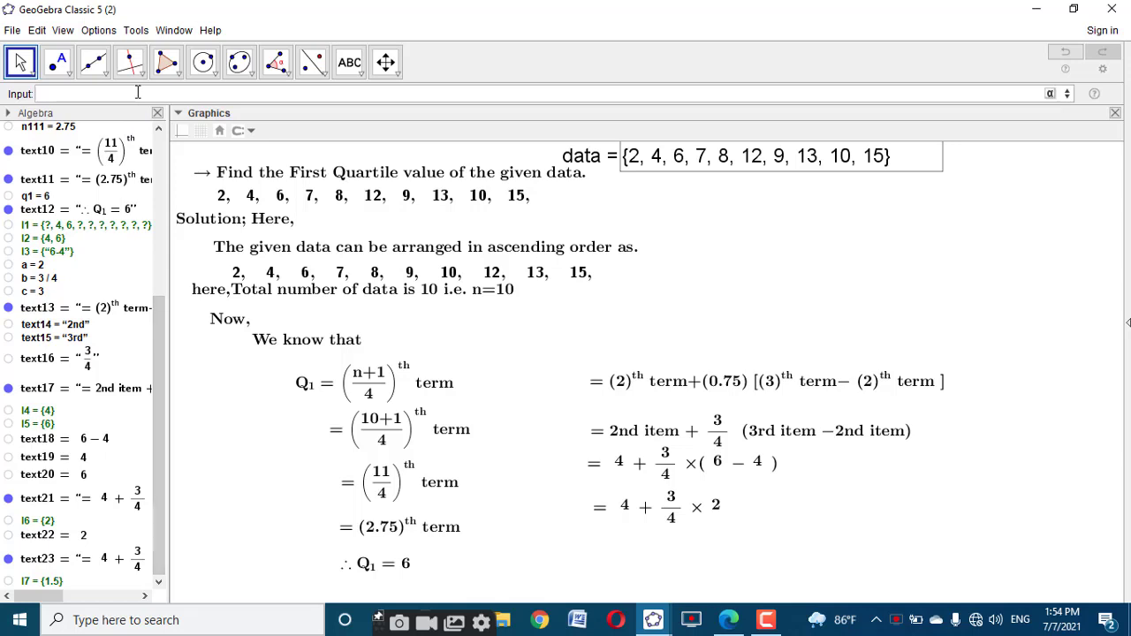
type("tablete")
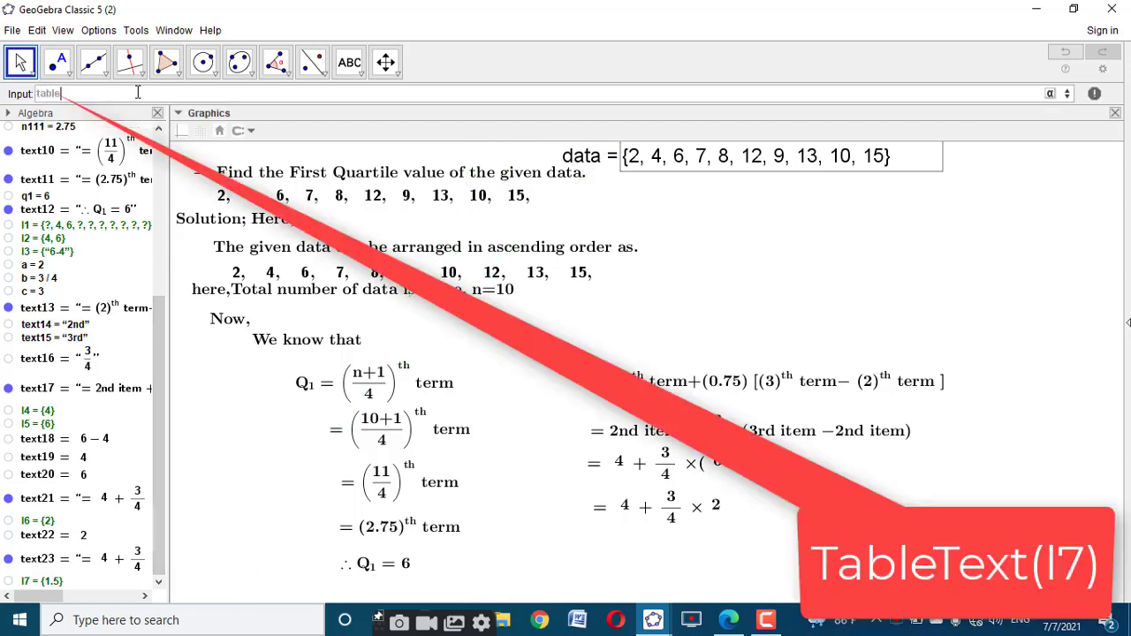
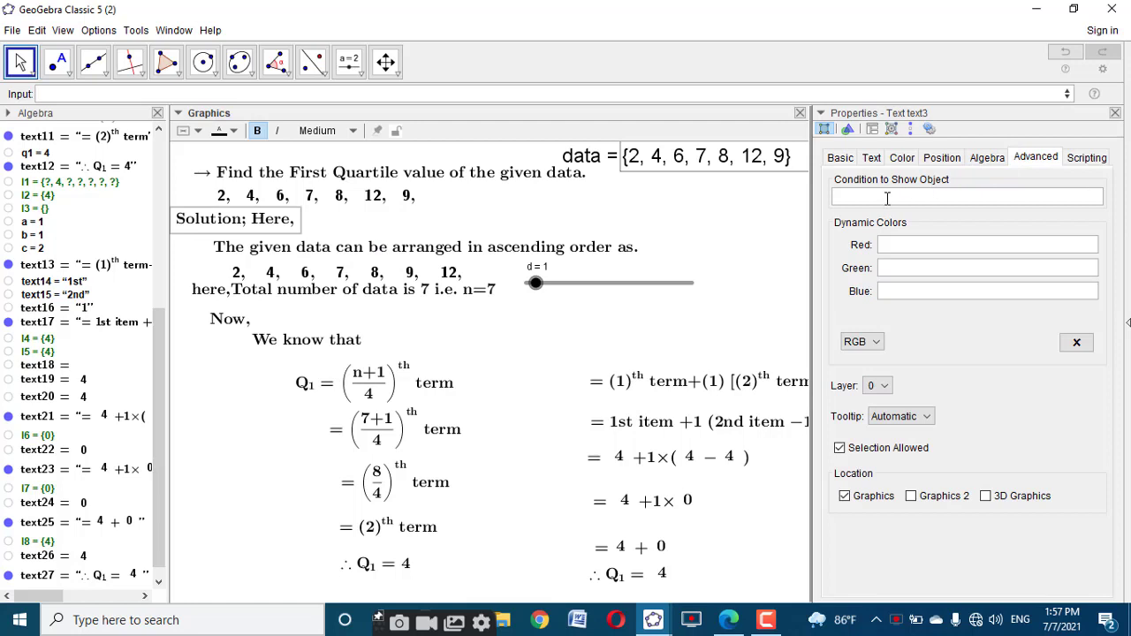
- Give the "Solution; Here," text a show condition of the form d> a threshold of slider d
left_click(888, 198)
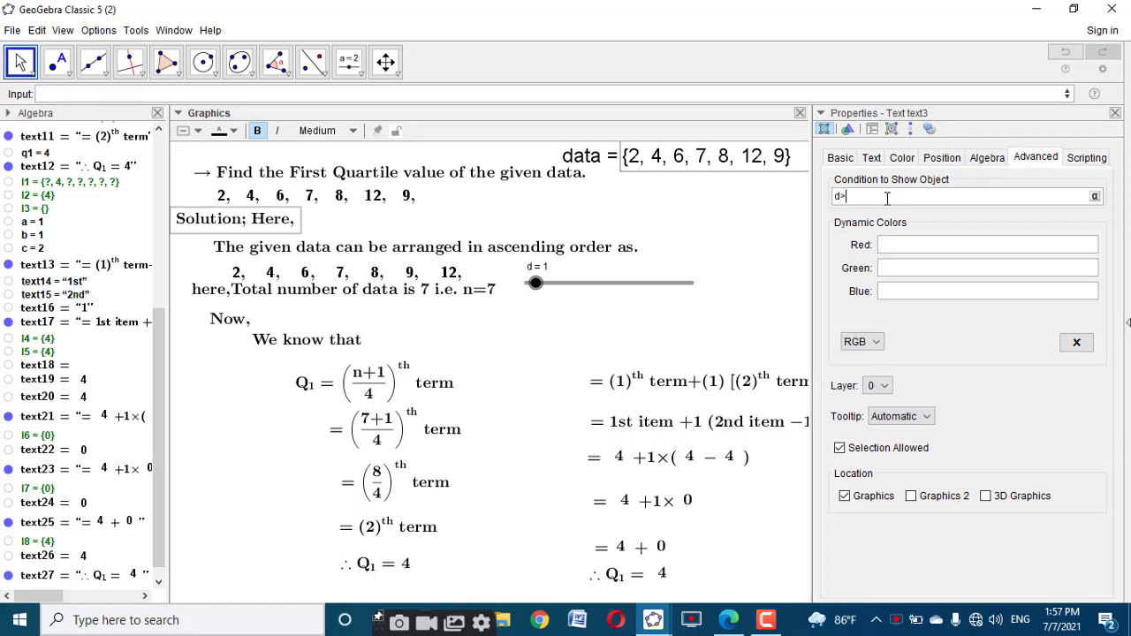
key("ctrl+a")
left_click(1115, 113)
- Give the "The given data can be arranged in ascending order as." text a d> show condition
right_click(335, 252)
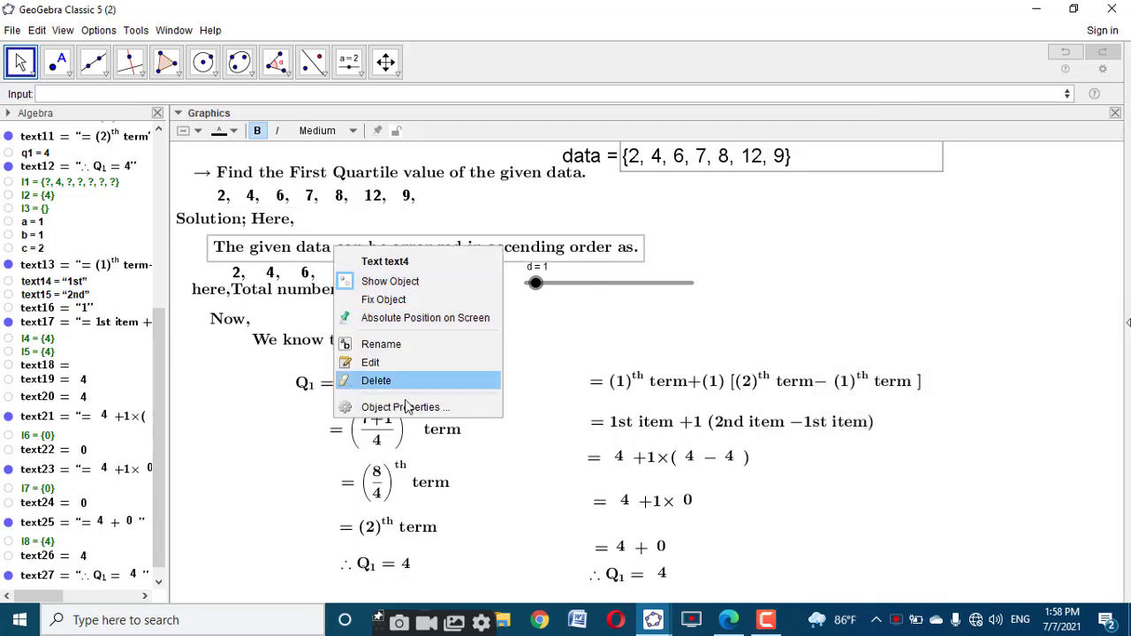
left_click(403, 409)
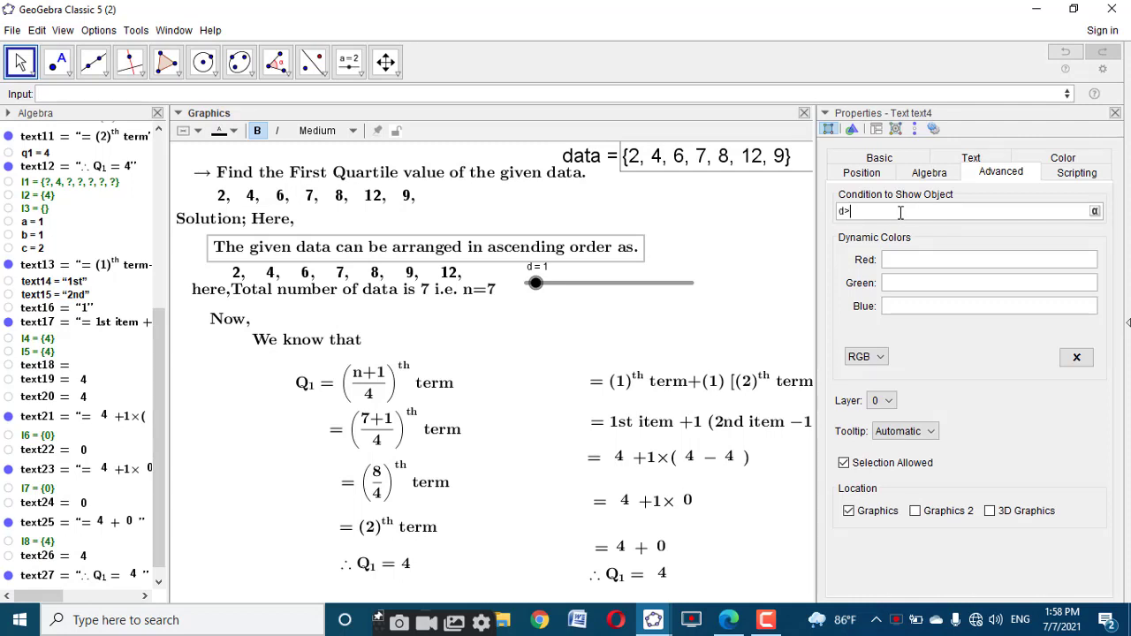
left_click(1116, 117)
- Set the condition to show the sorted data row to d>2
left_click(334, 272)
right_click(334, 268)
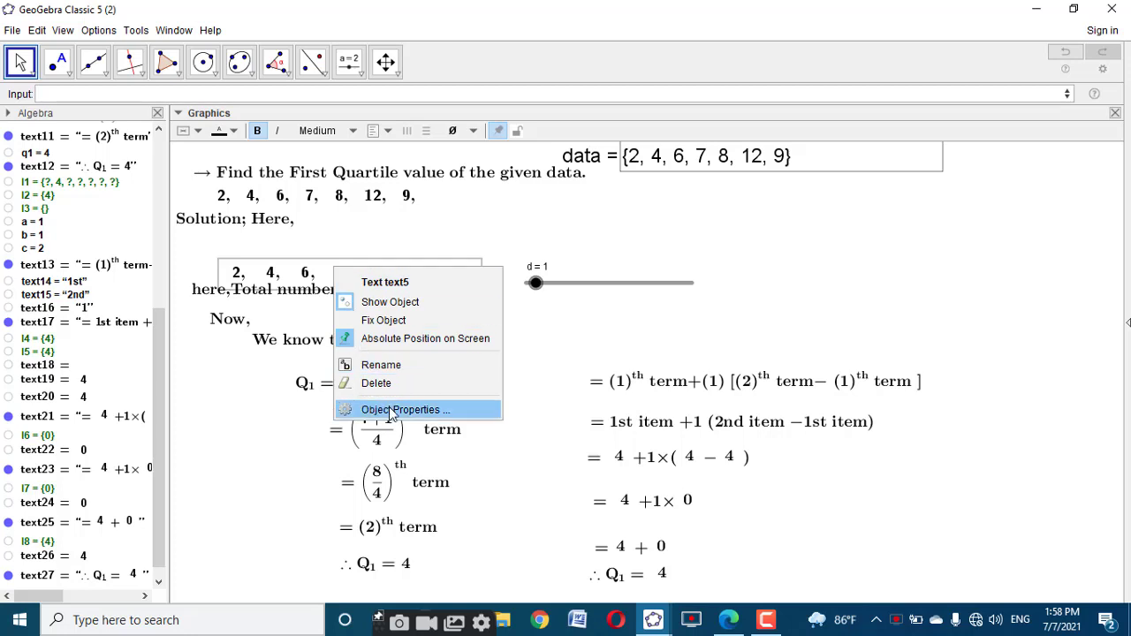
left_click(394, 410)
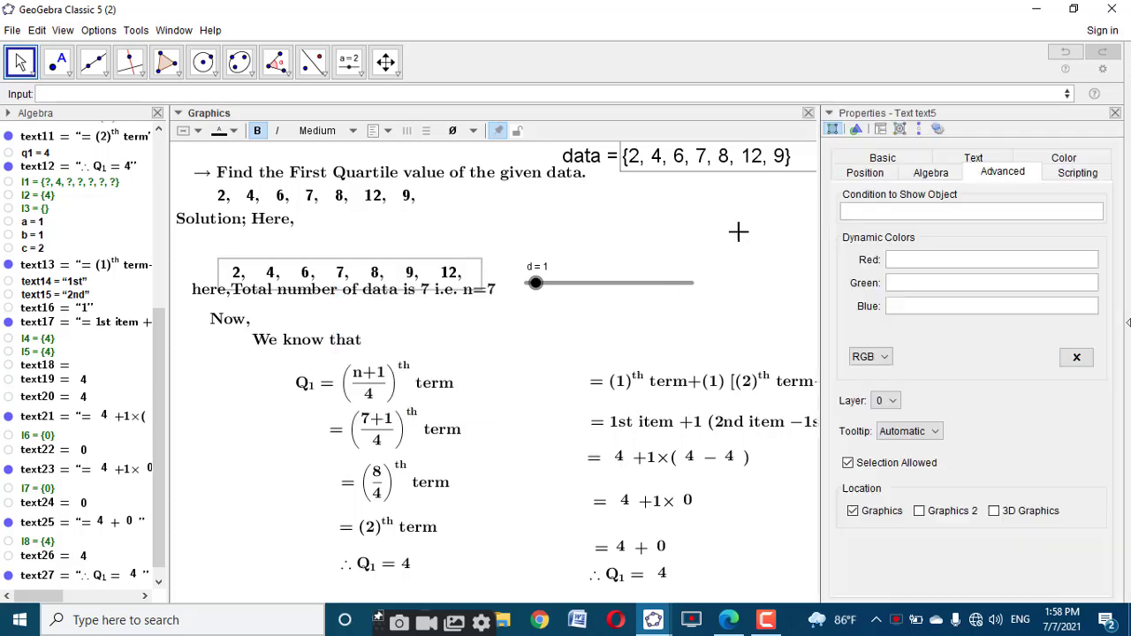
left_click(852, 211)
type("d>2")
left_click(1116, 118)
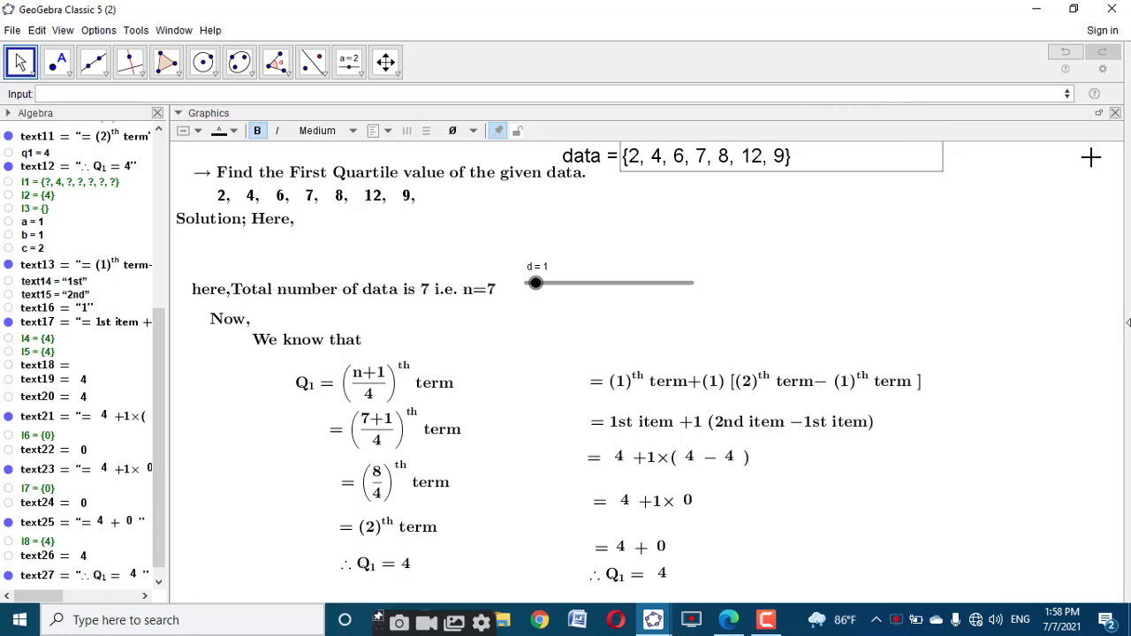
- Give the "here,Total number of data is" text a d> show condition
left_click(397, 288)
right_click(397, 288)
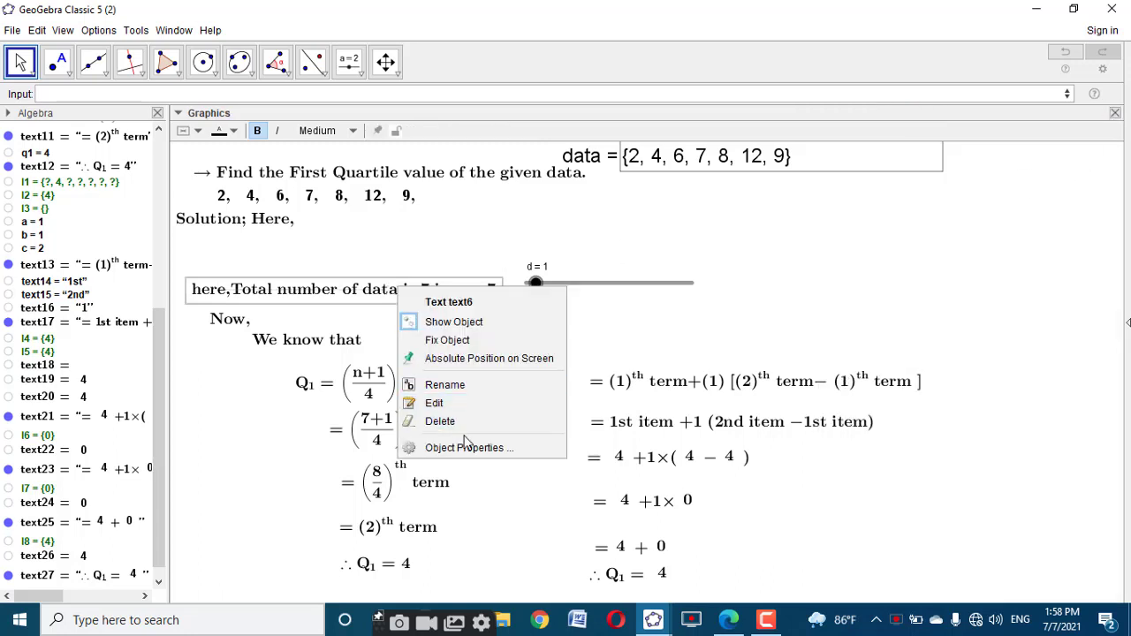
left_click(469, 447)
left_click(863, 210)
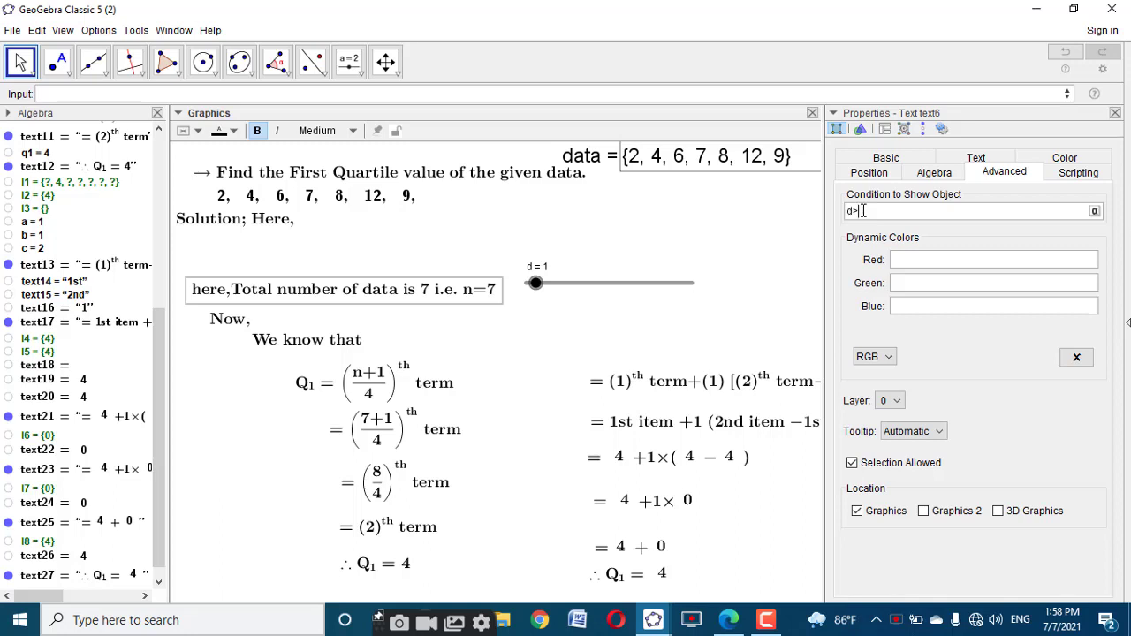
left_click(1115, 114)
- Set the condition to show the "Now, We know that" text to d>4
right_click(232, 320)
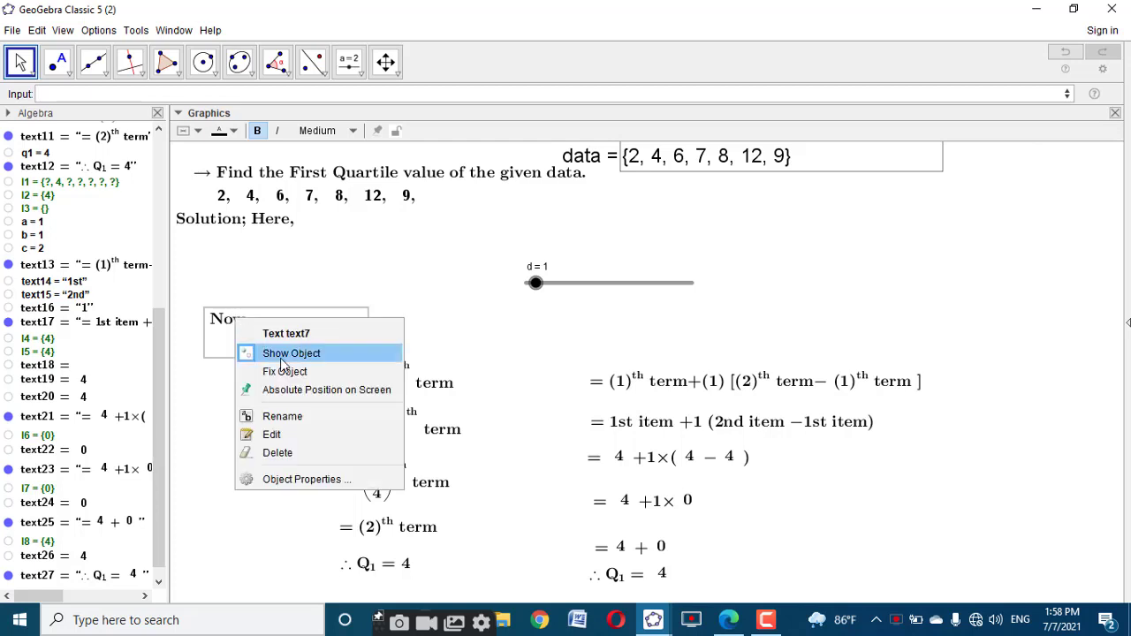
left_click(315, 477)
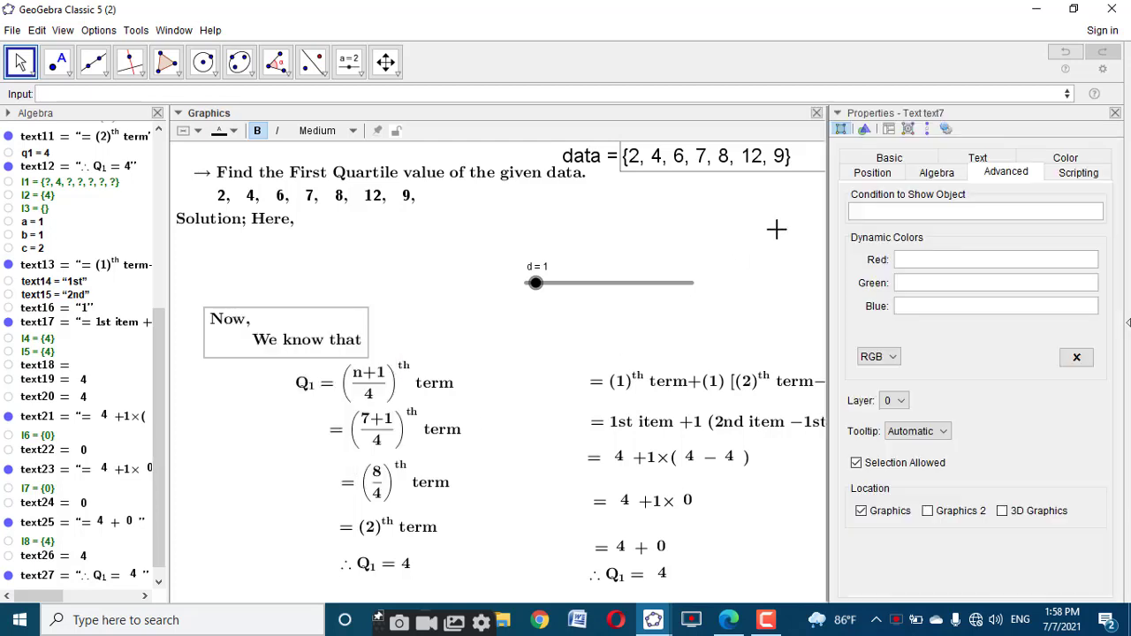
left_click(856, 210)
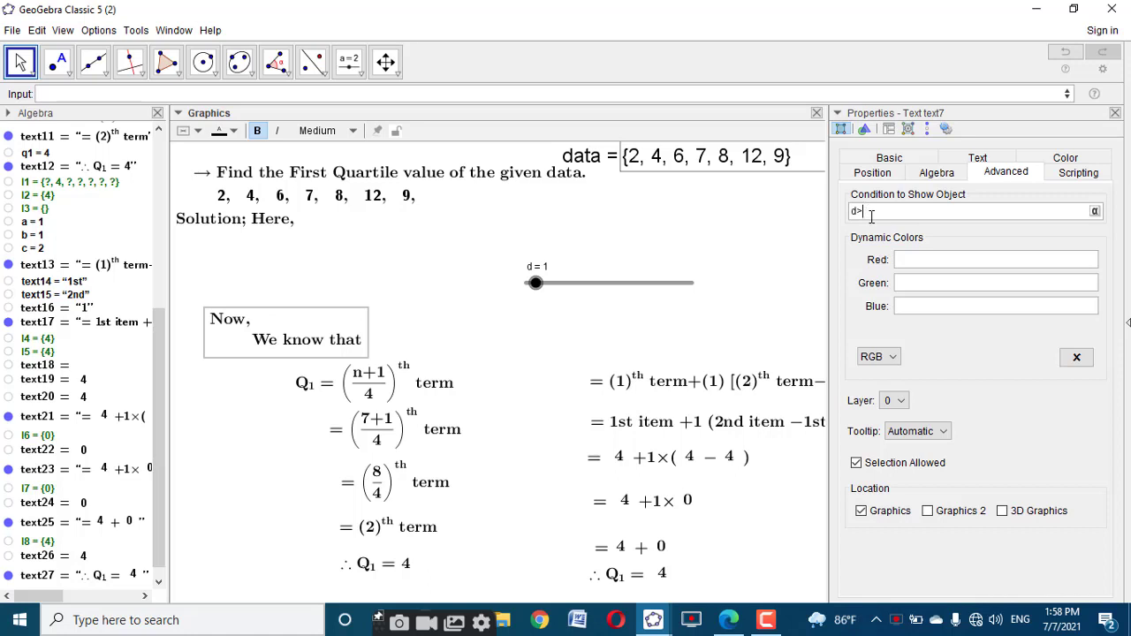
type("d>4")
left_click(1115, 113)
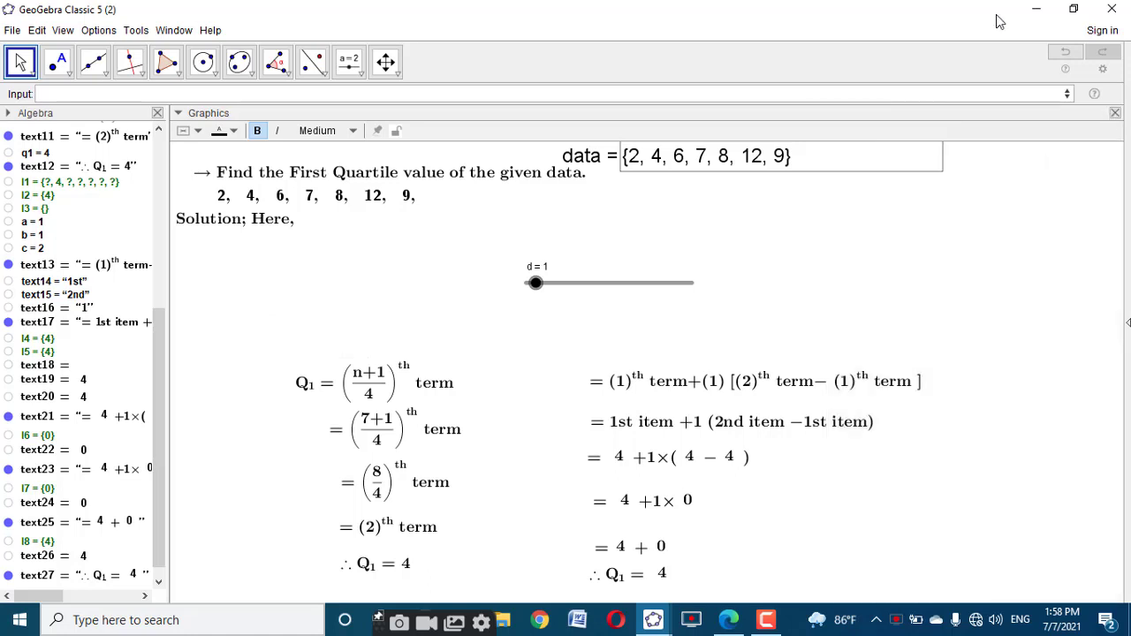
- Set the condition to show the Q1 formula line with (n+1)/4 to d>5
right_click(400, 372)
left_click(504, 533)
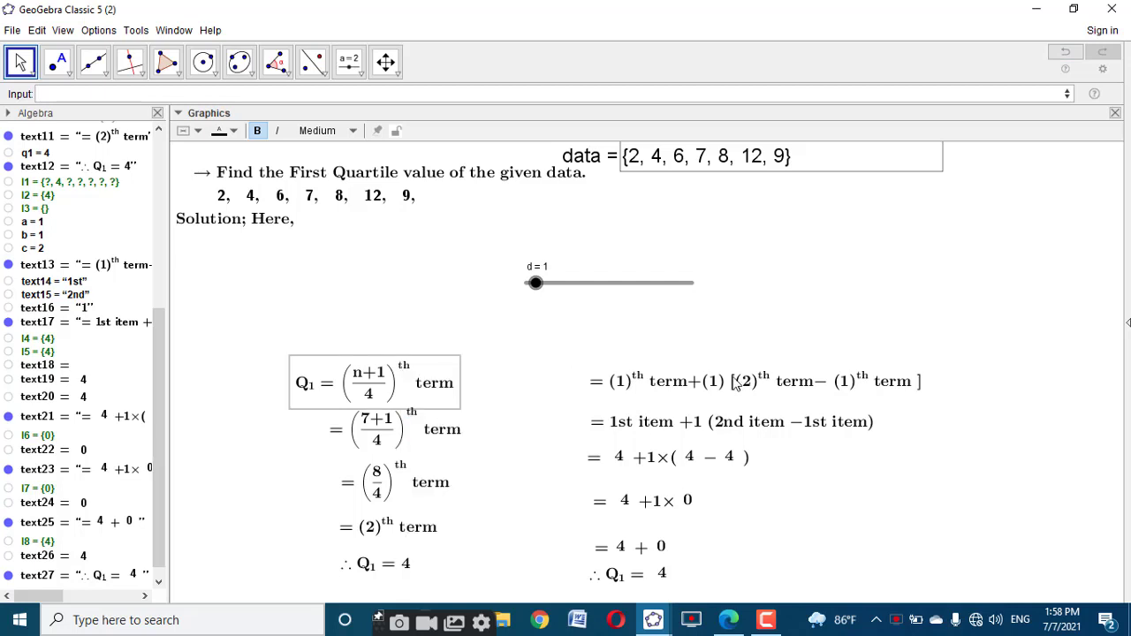
left_click(908, 214)
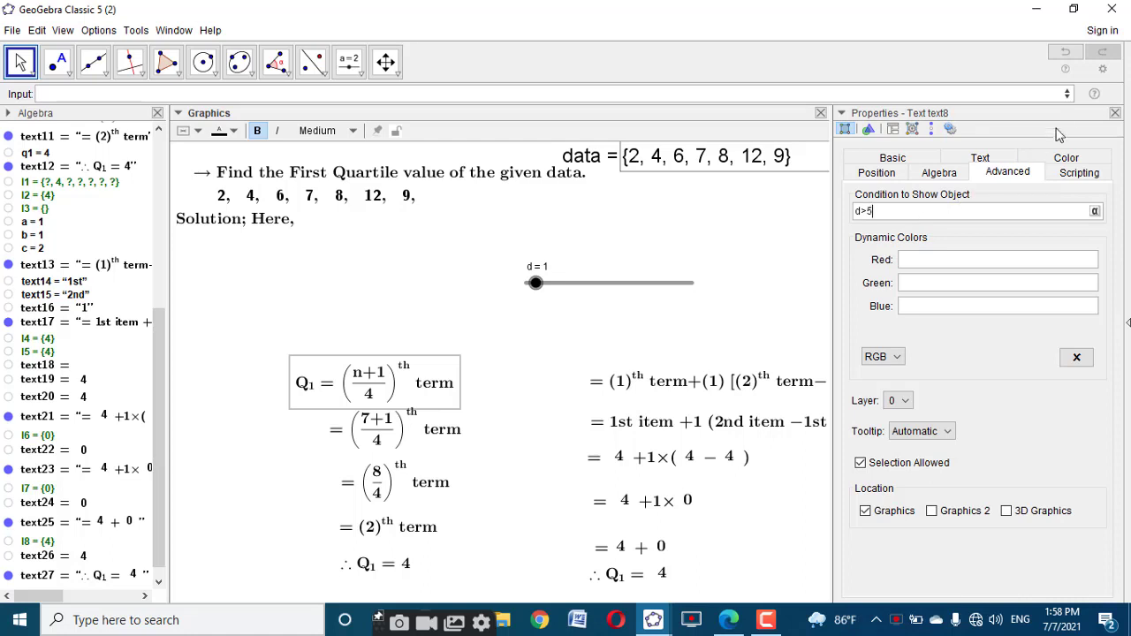
left_click(1116, 113)
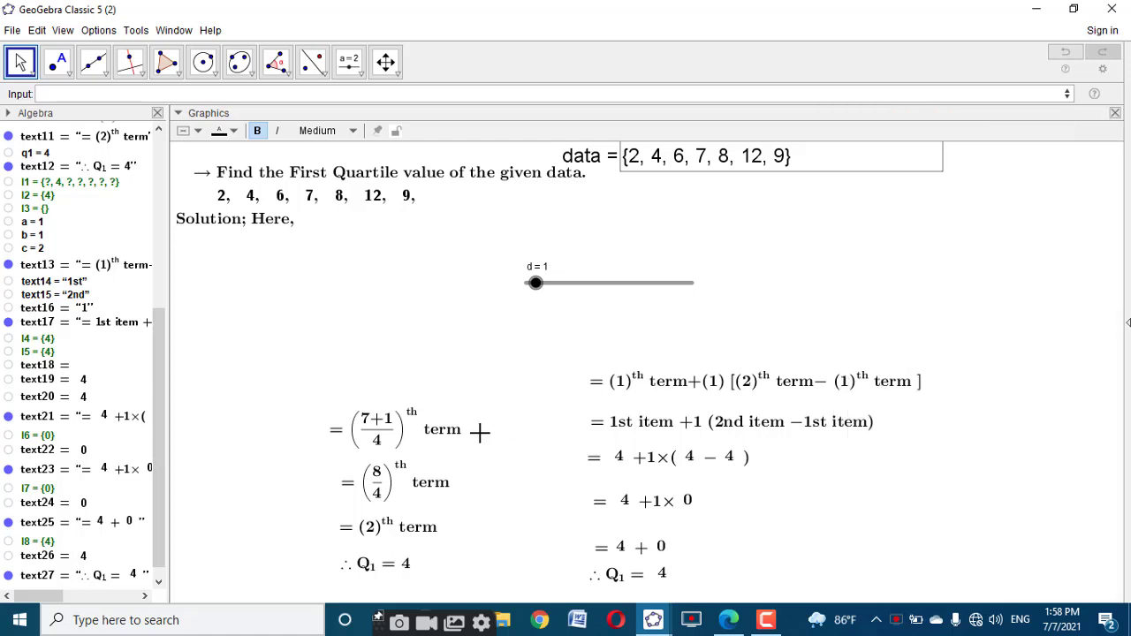
- Set the condition to show the substituted (7+1)/4 term line to d>6
right_click(388, 431)
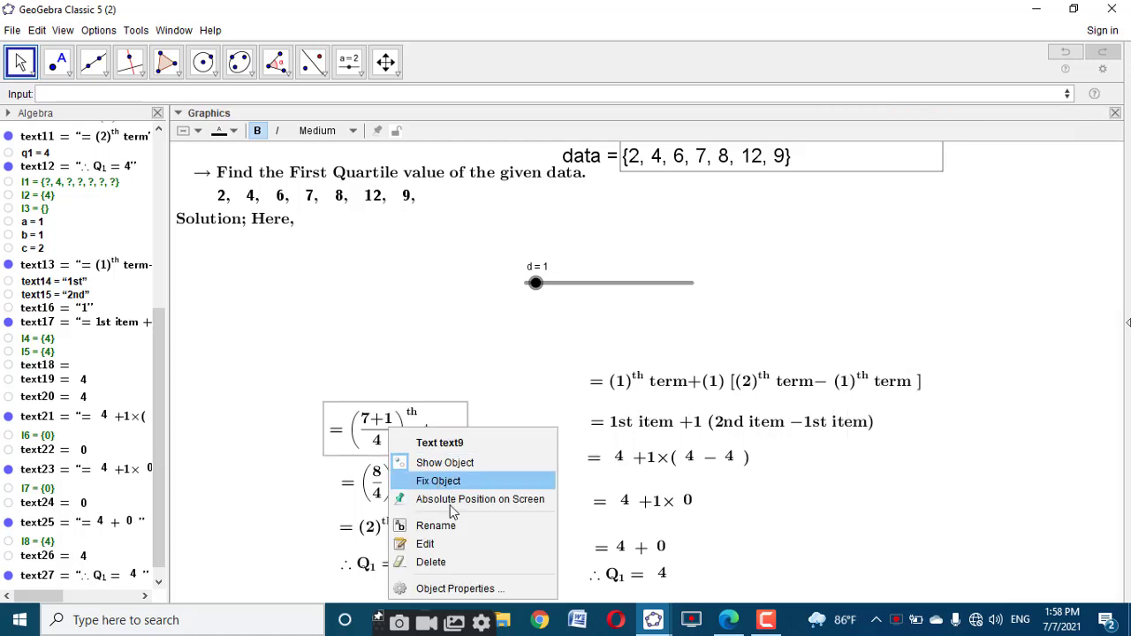
left_click(484, 588)
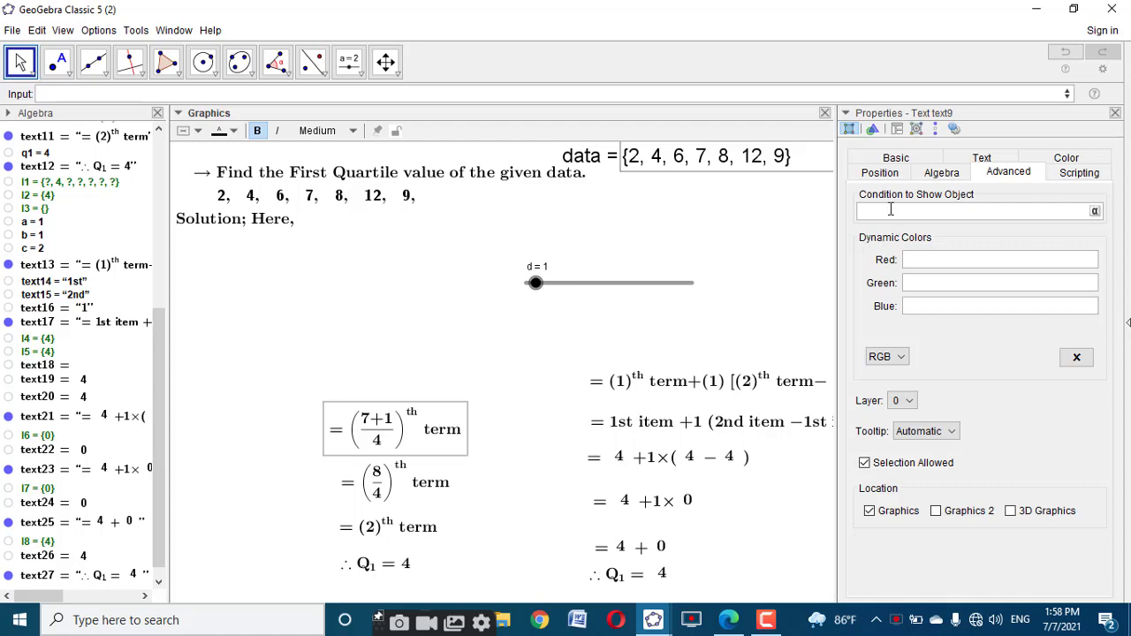
key("BackSpace")
type("6")
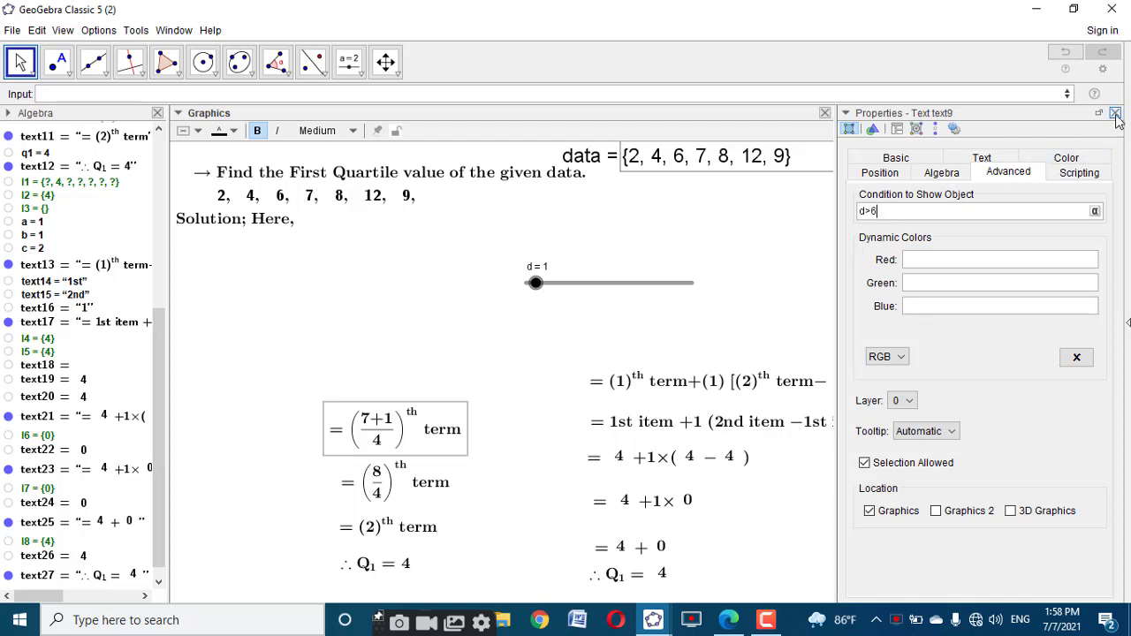
left_click(1115, 113)
- Set the condition to show the 8/4 term line to d>7
left_click(415, 477)
right_click(413, 467)
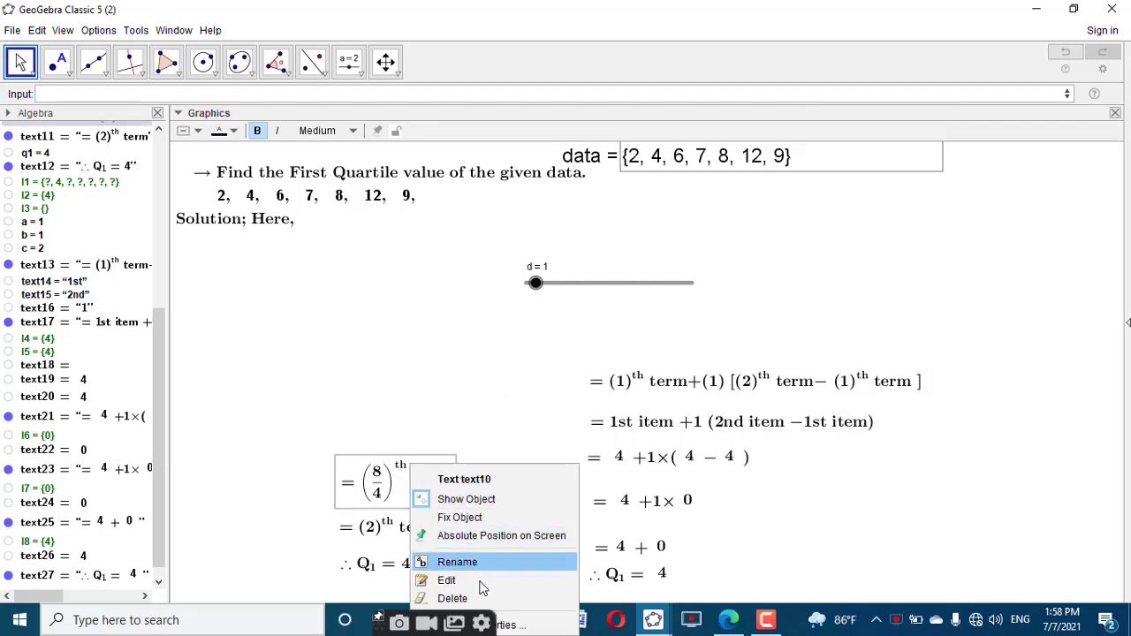
left_click(504, 624)
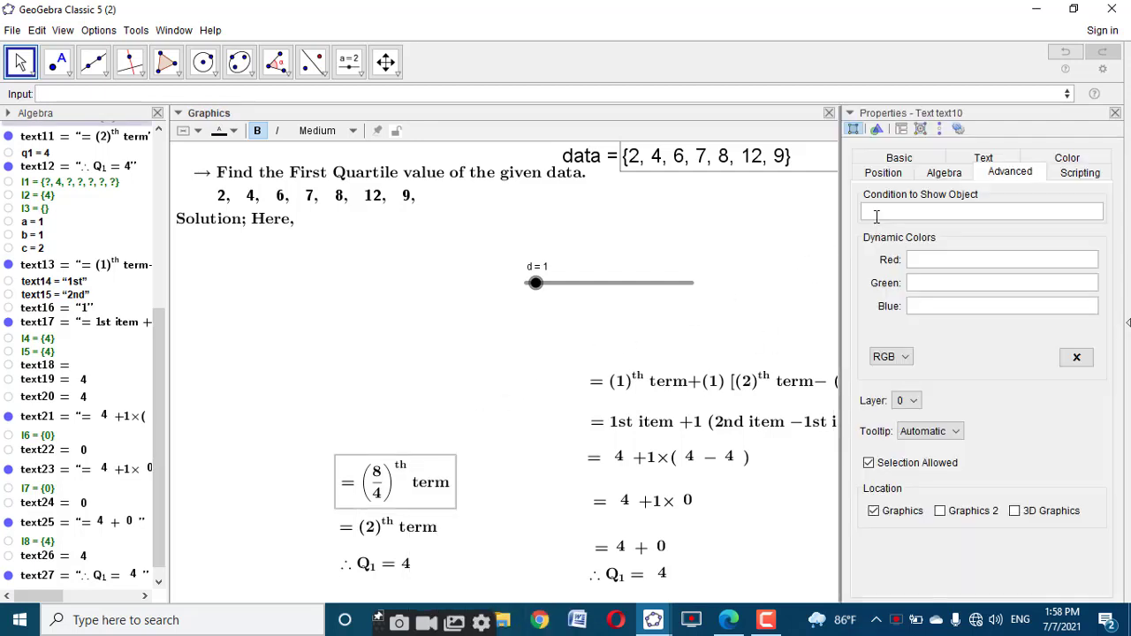
left_click(877, 213)
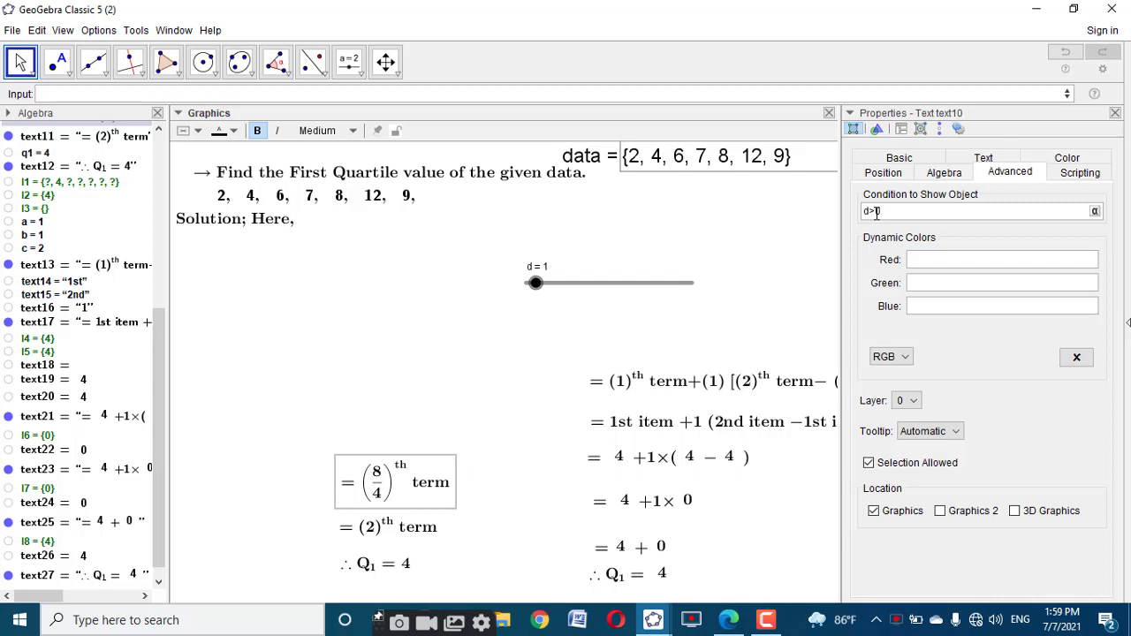
type("d > 7")
key("Return")
left_click(1115, 113)
- Set the condition to show the "= (2)th term" line to d>8
right_click(369, 528)
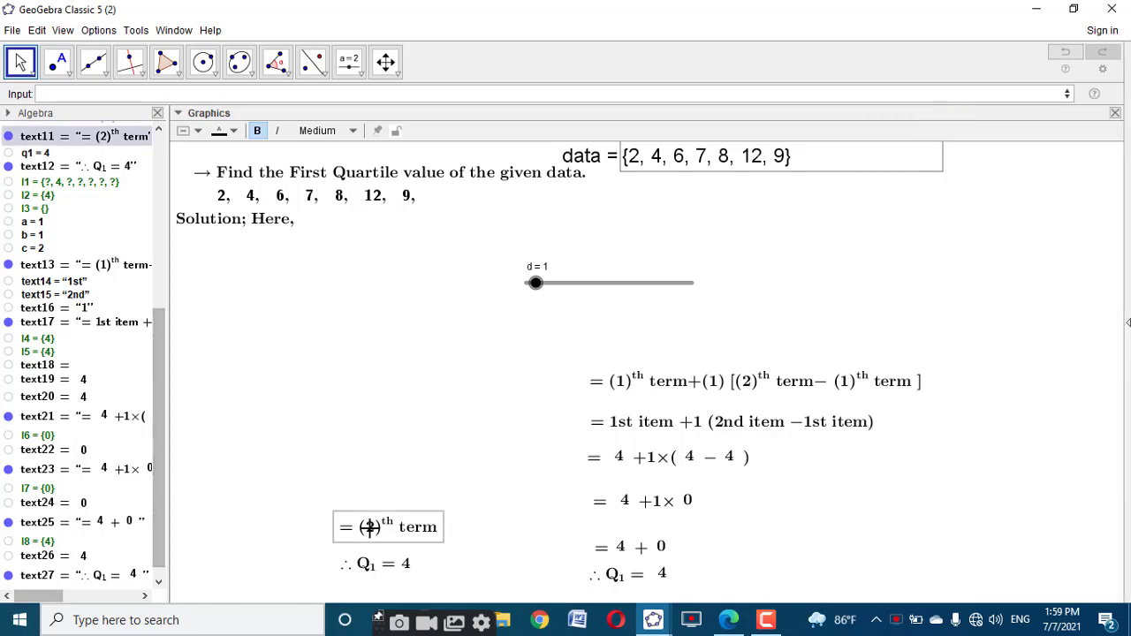
left_click(513, 621)
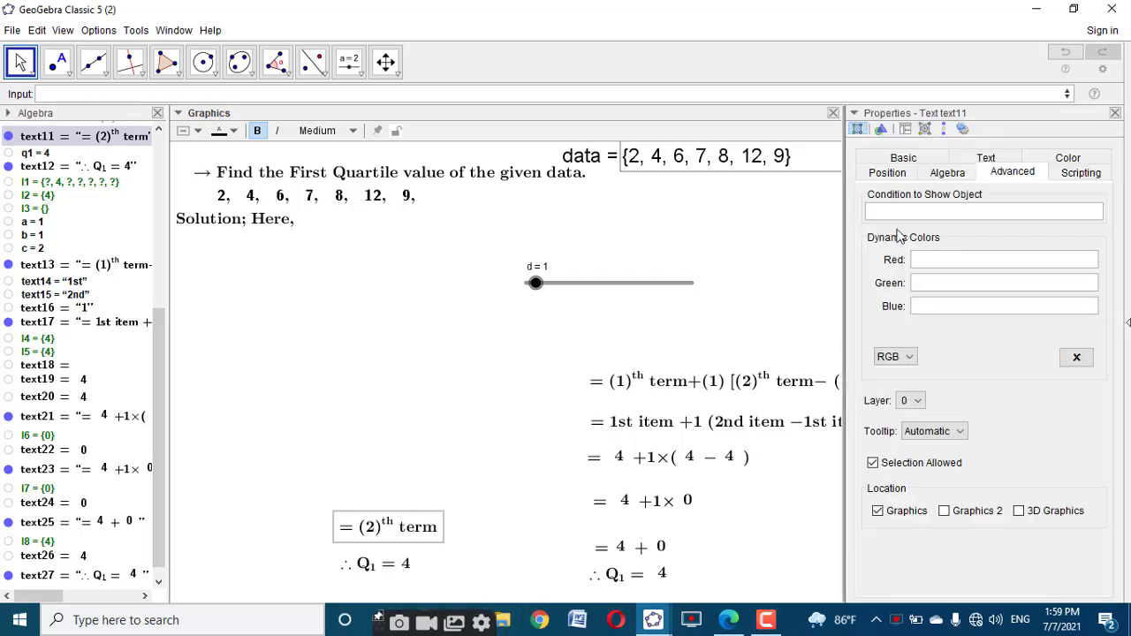
left_click(900, 210)
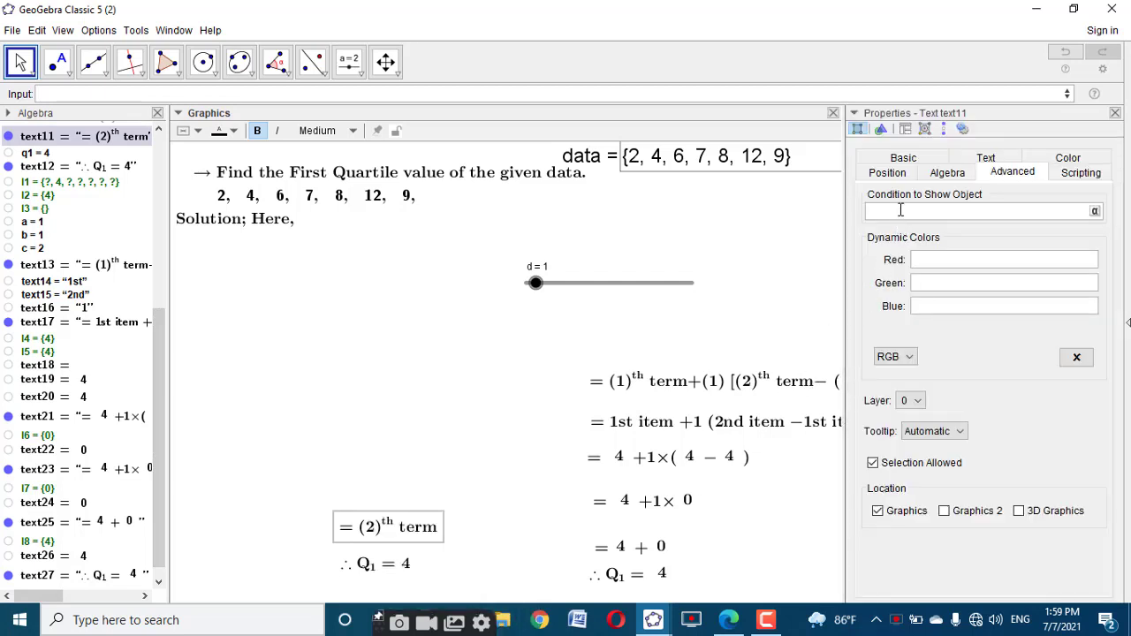
type("d>8")
left_click(1115, 113)
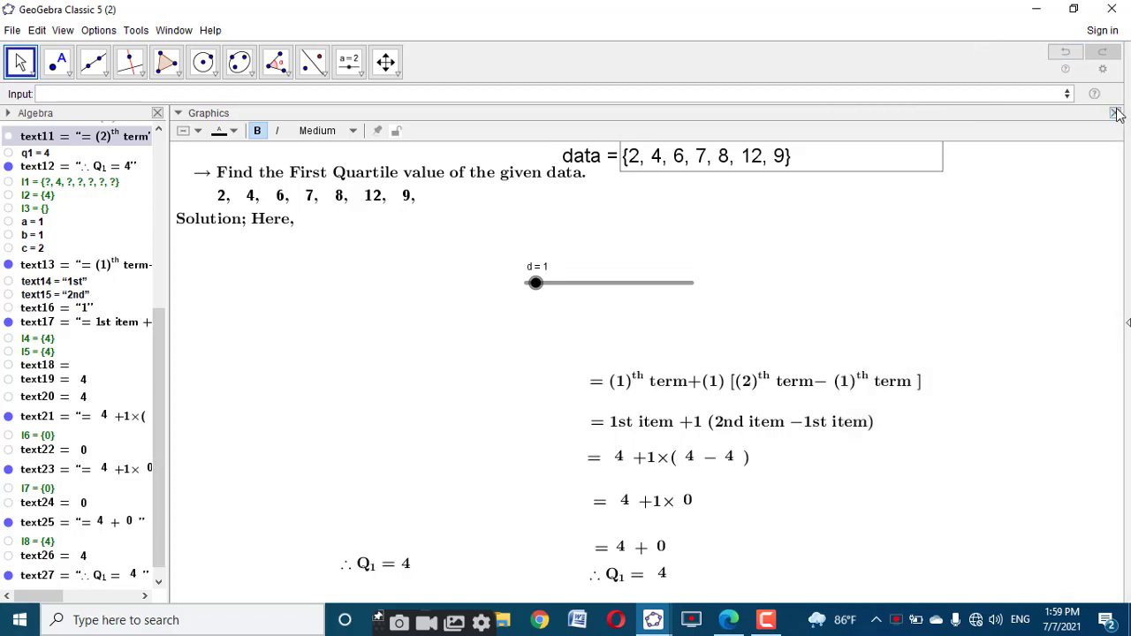
- Set the condition to show the Q1 result line that ends the first column of the solution to d>9
left_click(371, 564)
right_click(374, 564)
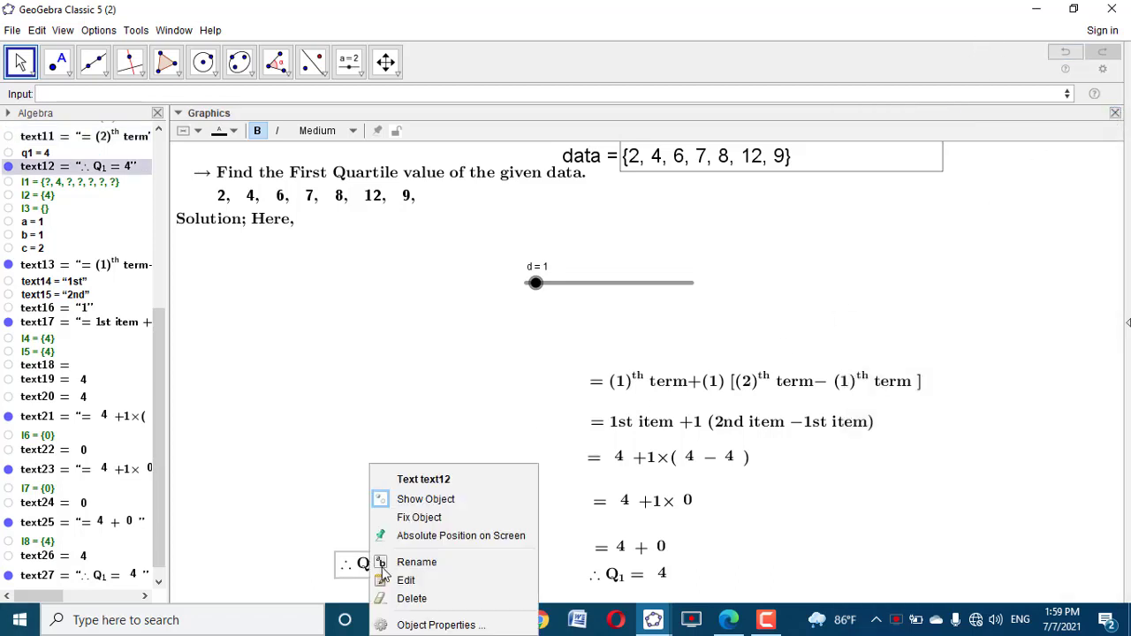
left_click(533, 624)
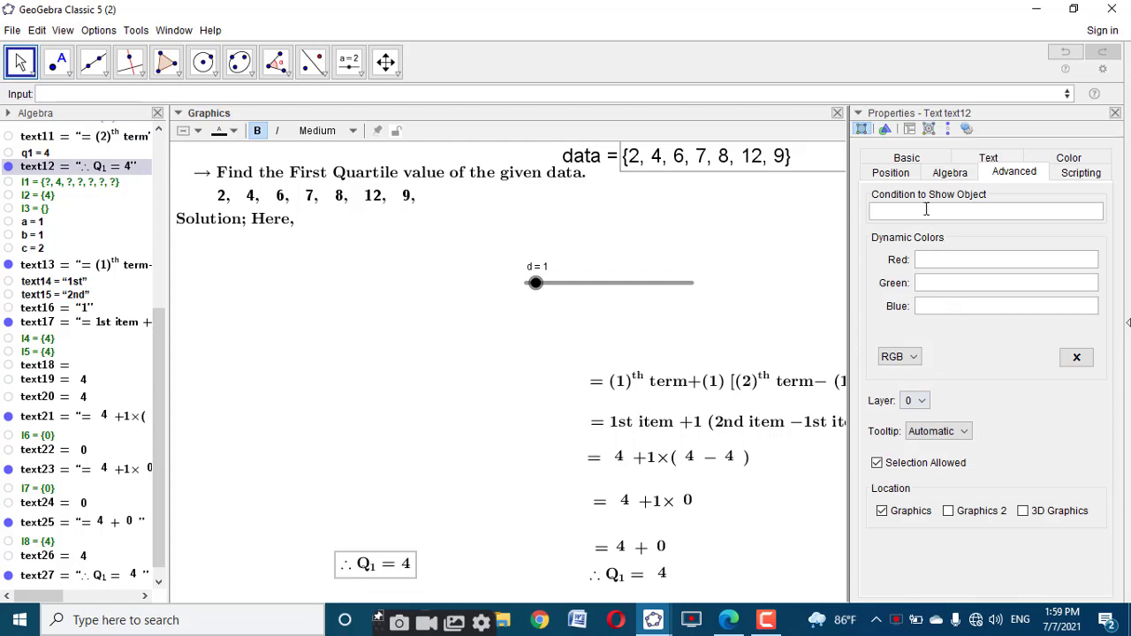
left_click(926, 210)
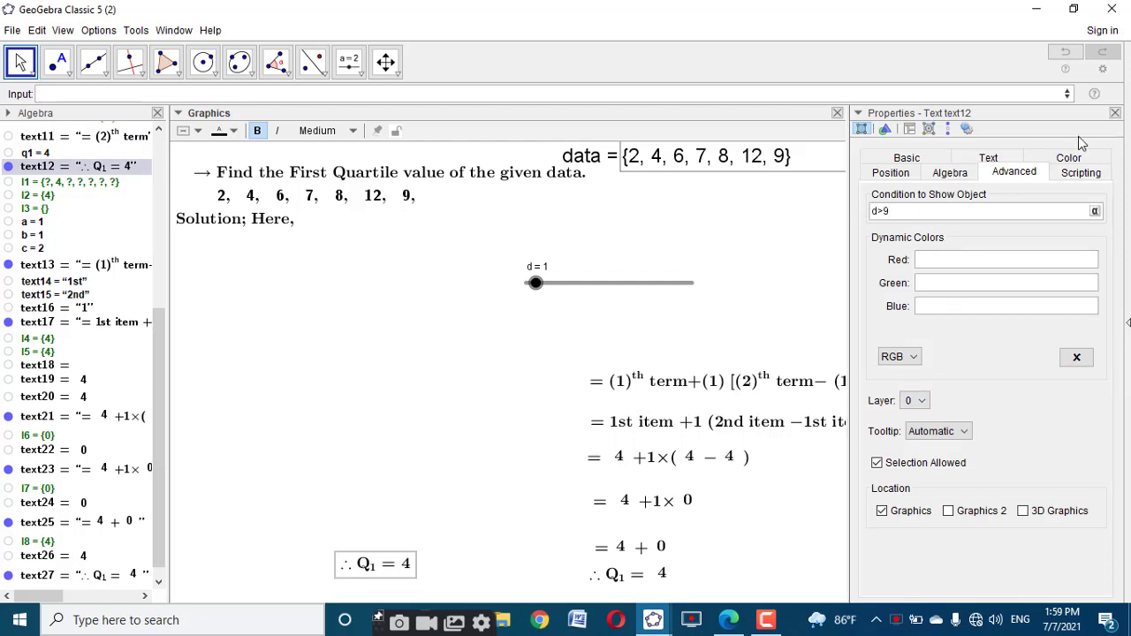
left_click(1115, 113)
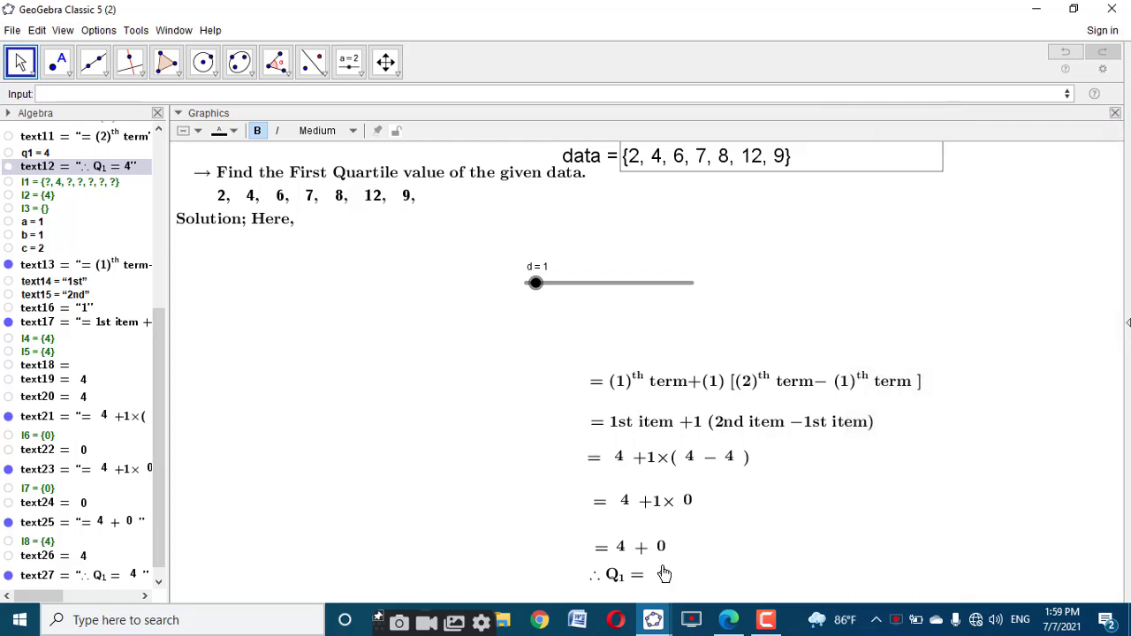
- Set the condition to show the first interpolation line, which starts the second column with (1)th term+(1), to d>9
left_click(688, 378)
right_click(689, 375)
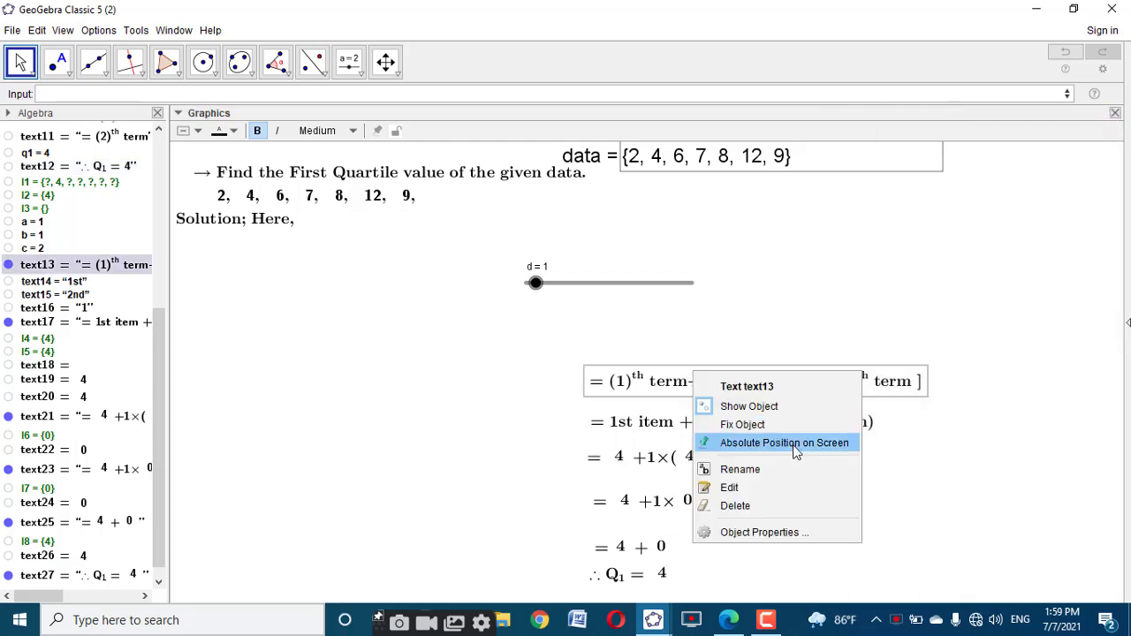
left_click(839, 534)
left_click(915, 213)
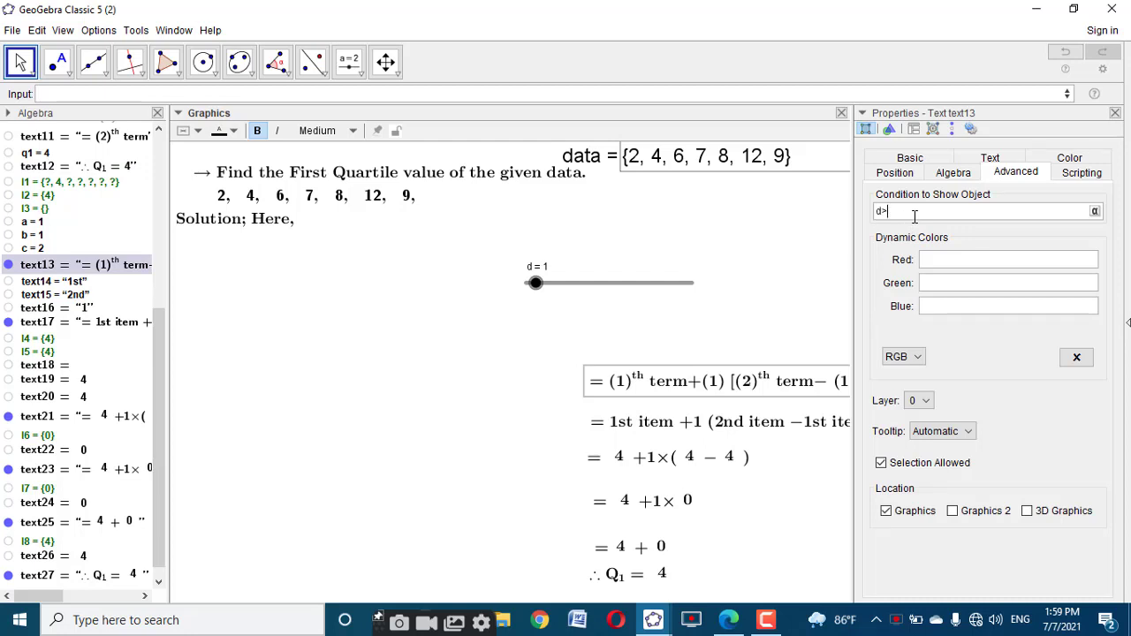
type("d>9")
left_click(1115, 113)
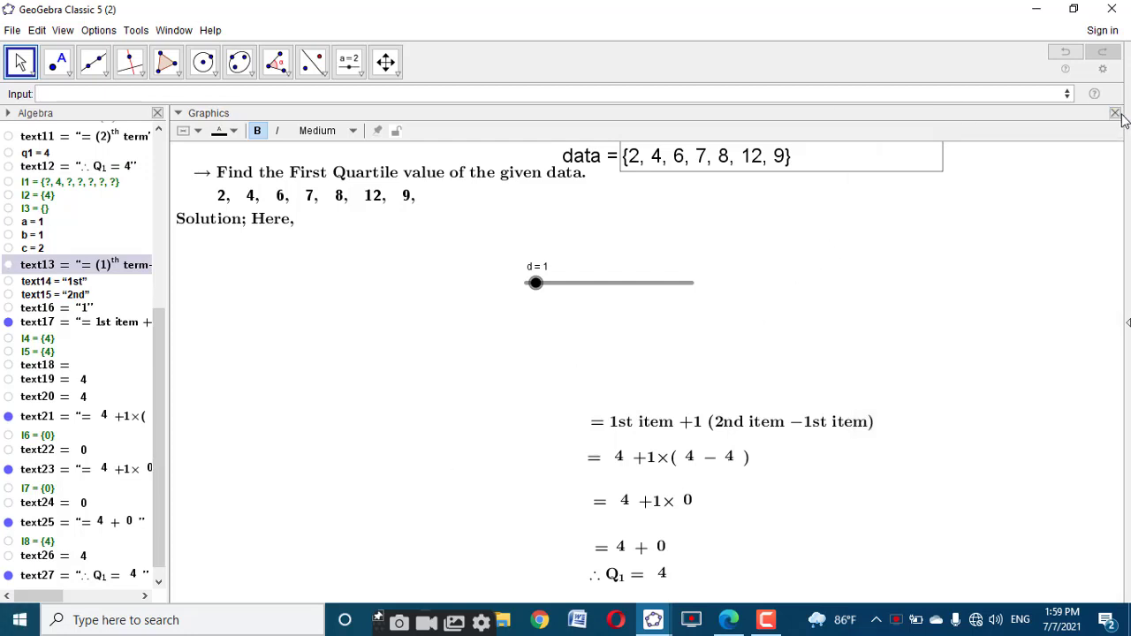
- Set the condition to show the "1st item +1 (2nd item −1st item)" line to d>10
left_click(769, 422)
right_click(769, 422)
left_click(854, 585)
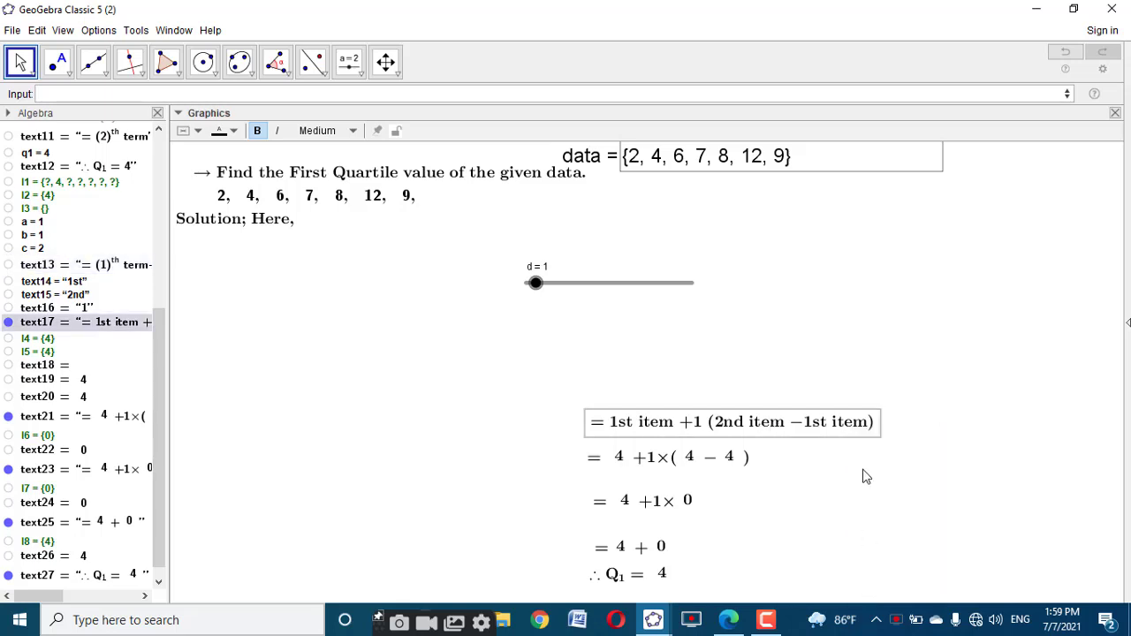
left_click(892, 215)
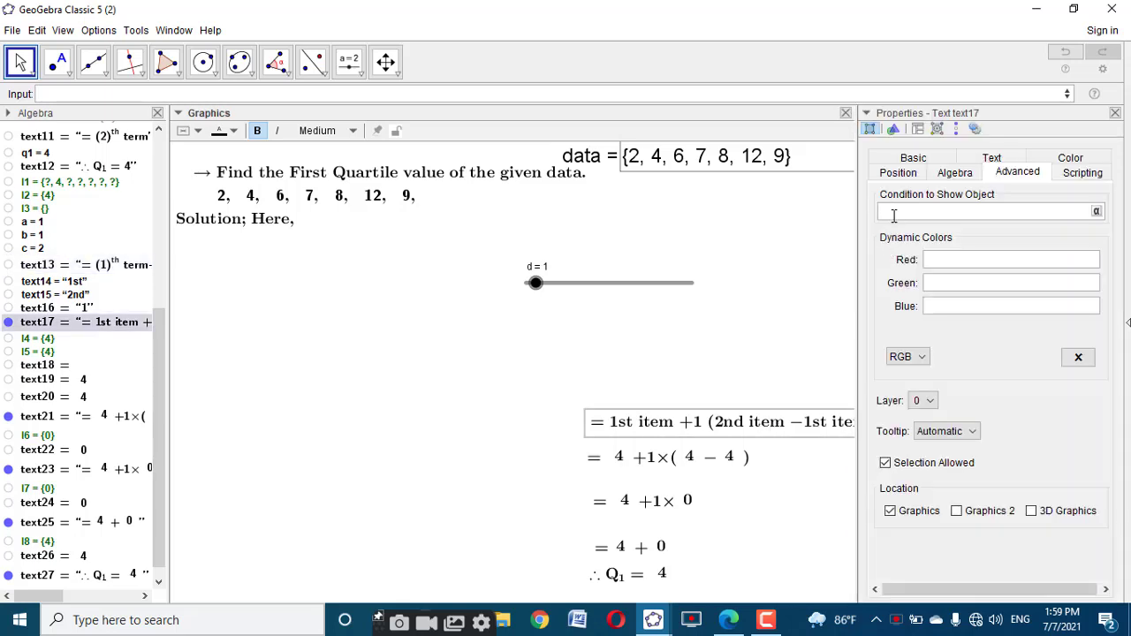
type("d>0")
left_click(890, 211)
type("1")
left_click(1117, 114)
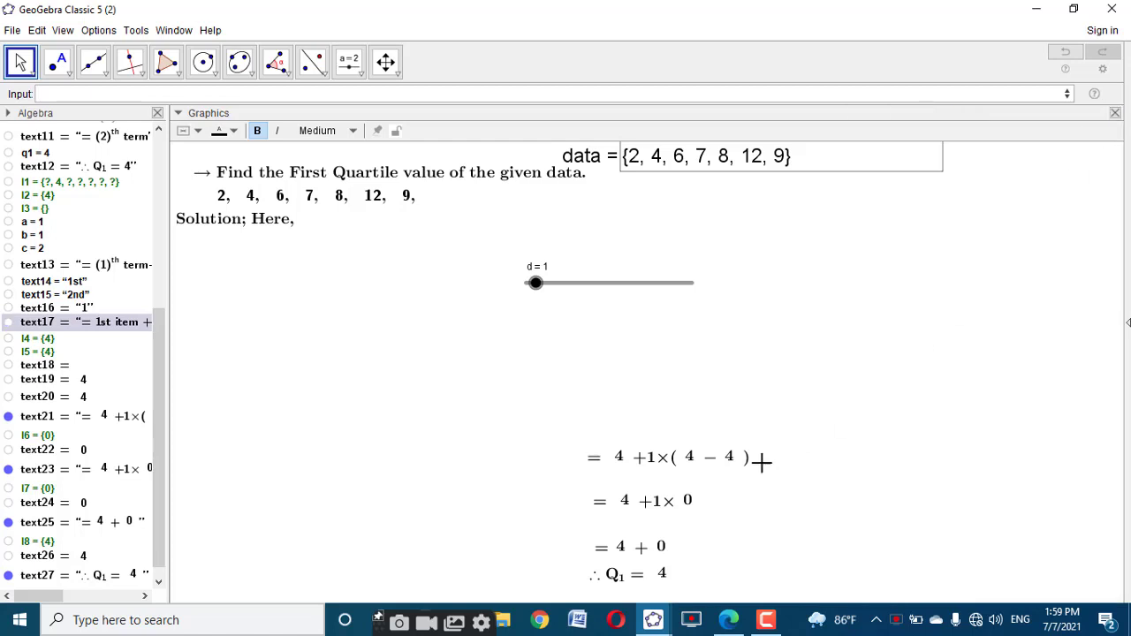
- Set the condition to show the "= 4 +1×( 4 − 4 )" line to d>11
left_click(733, 457)
right_click(729, 454)
left_click(846, 613)
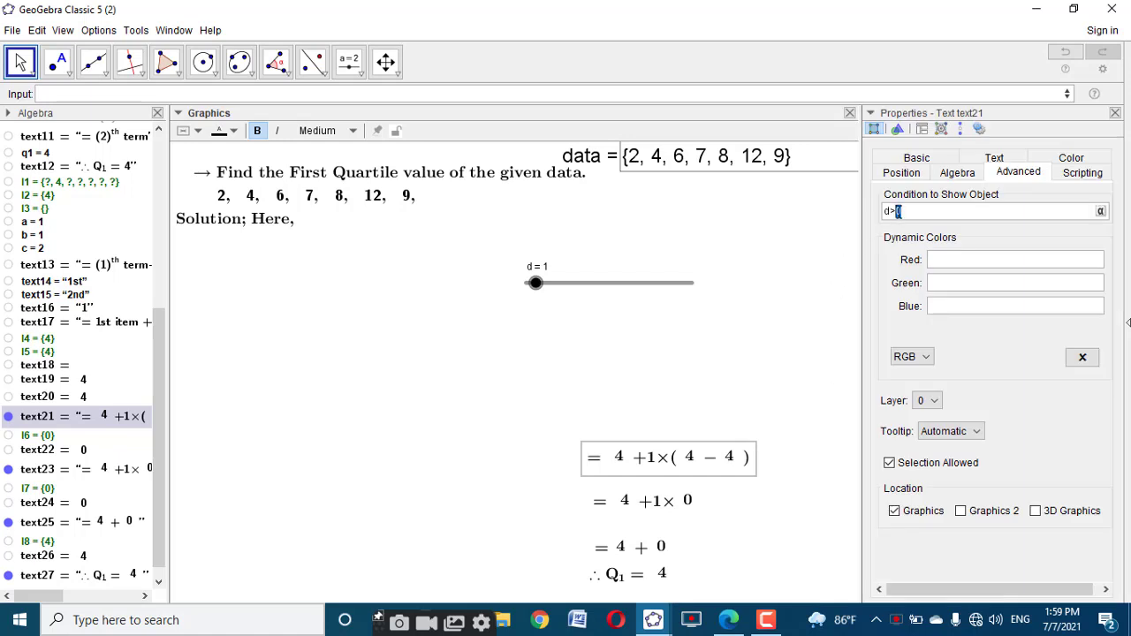
left_click(1115, 113)
- Set the condition to show the "= 4 +1× 0" line to d>12
left_click(654, 500)
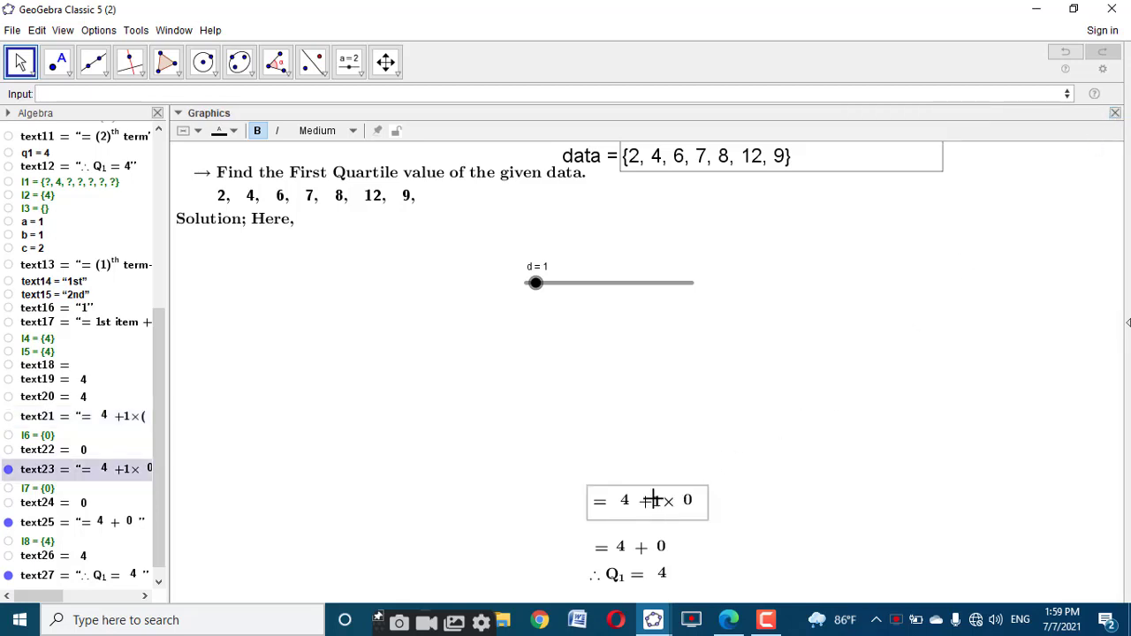
right_click(655, 500)
left_click(741, 624)
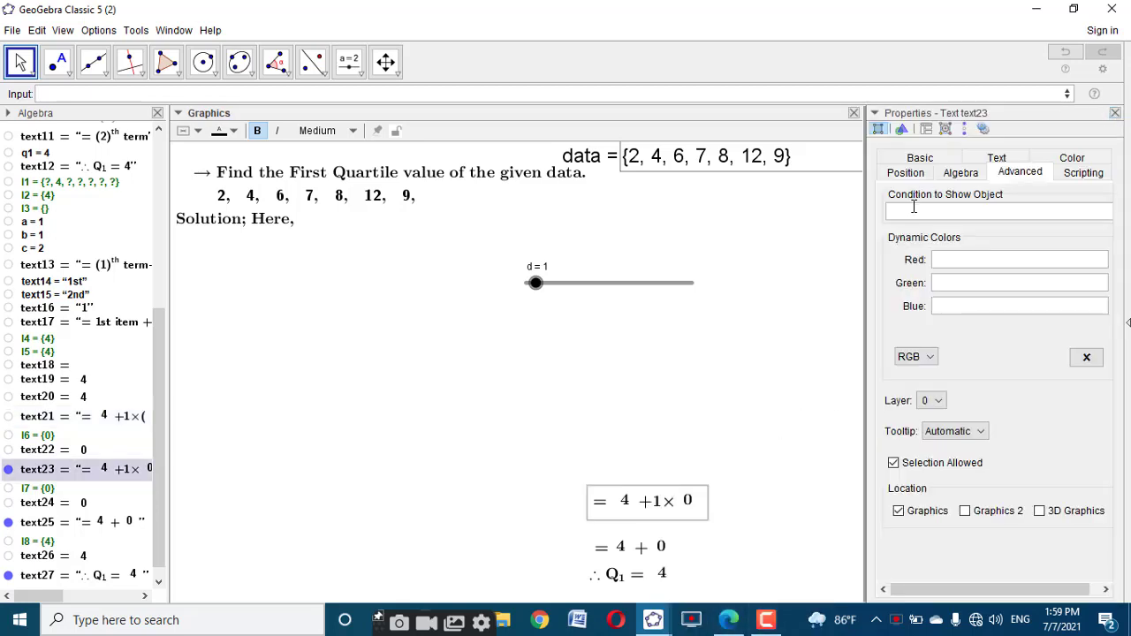
left_click(914, 210)
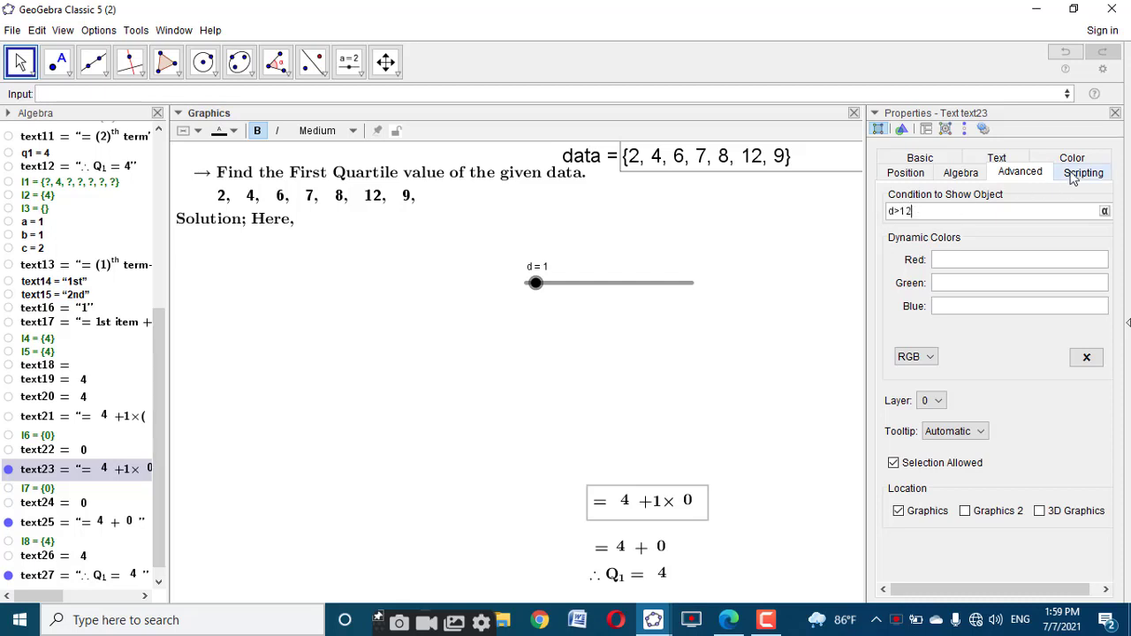
left_click(1116, 113)
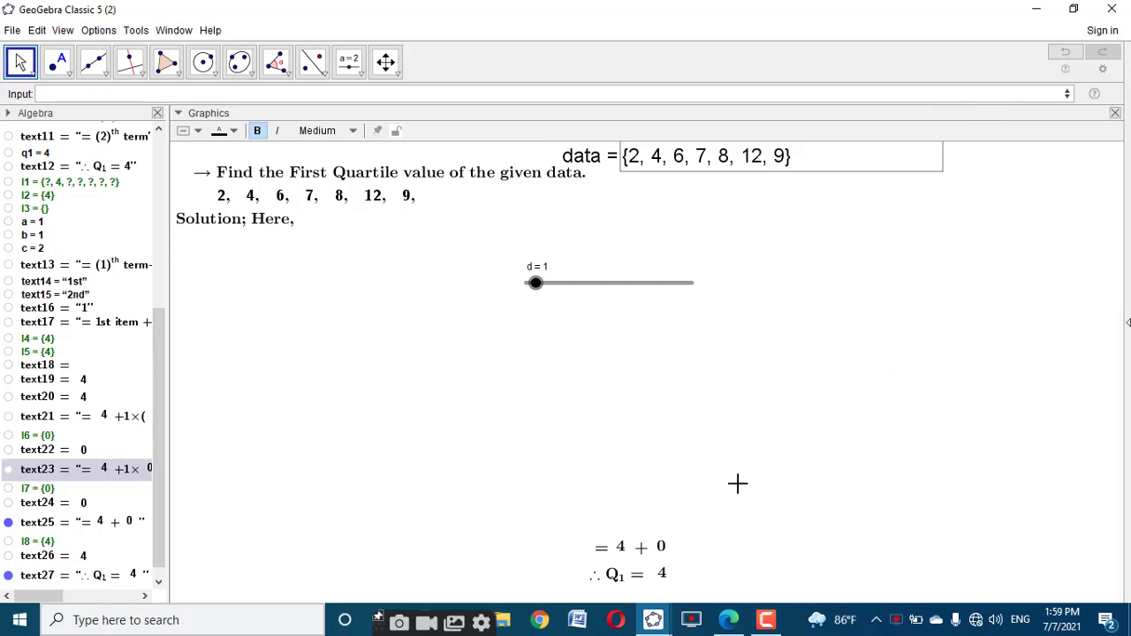
- Set the condition to show the "= 4 + 0" line to d>13
left_click(657, 549)
right_click(657, 549)
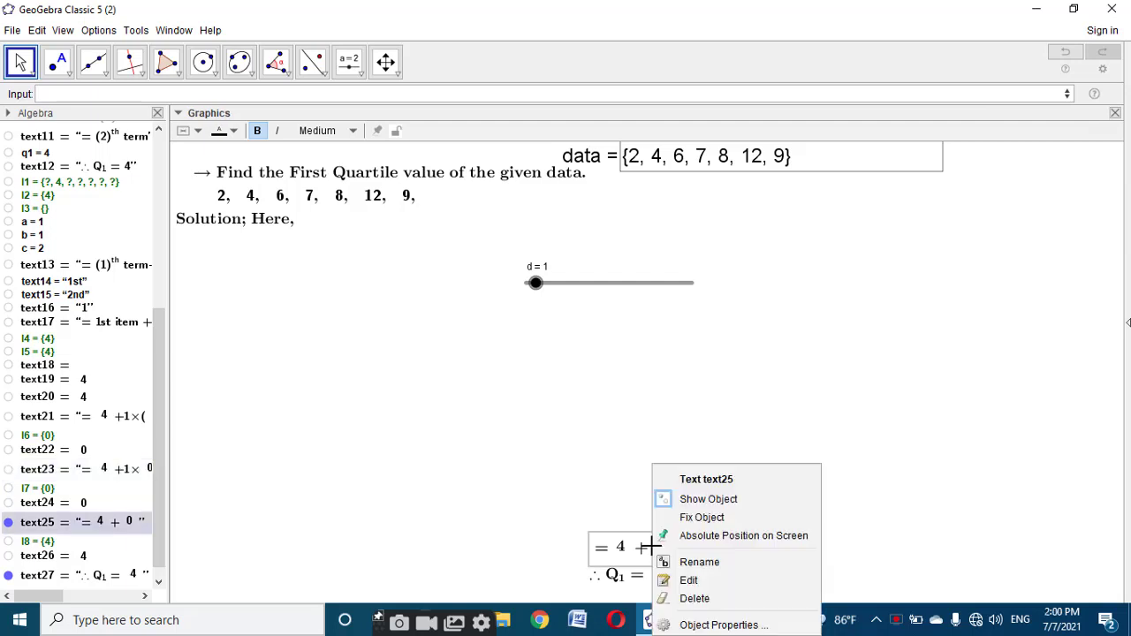
left_click(750, 624)
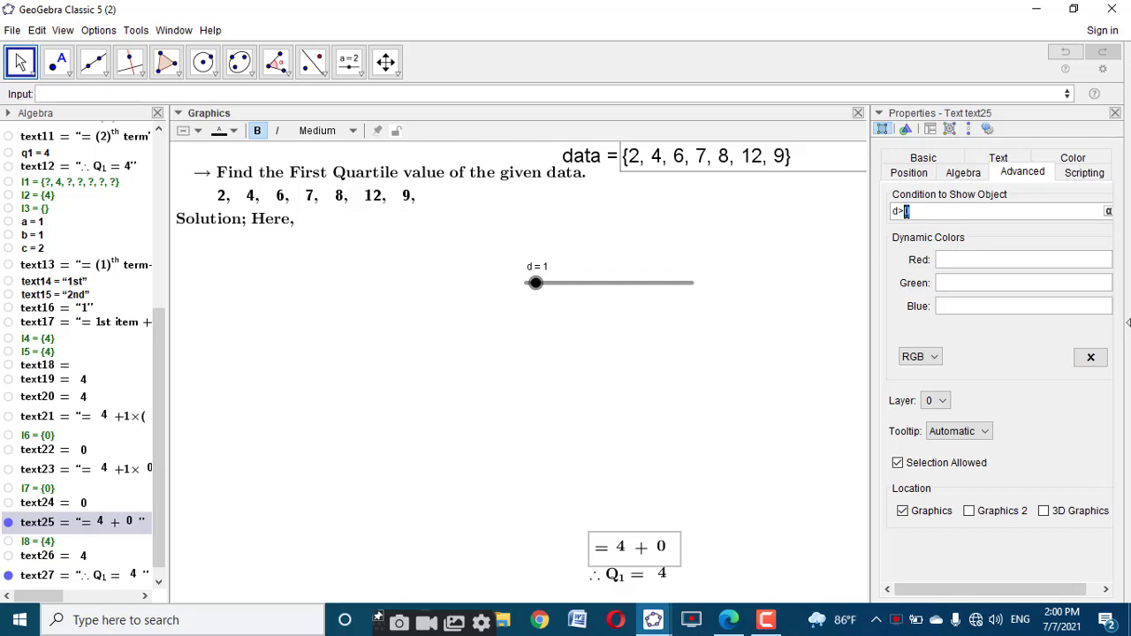
left_click(906, 211)
type("d>13")
left_click(1115, 114)
- Set the condition to show the Q1 result line that ends the second column to d>14
left_click(635, 576)
right_click(633, 576)
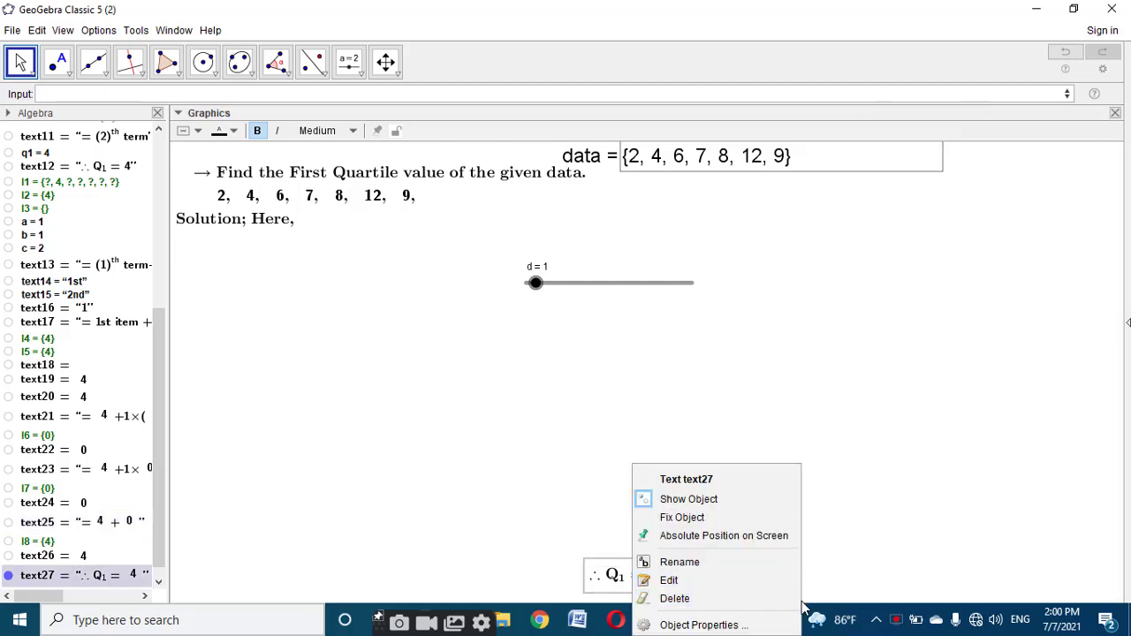
left_click(749, 625)
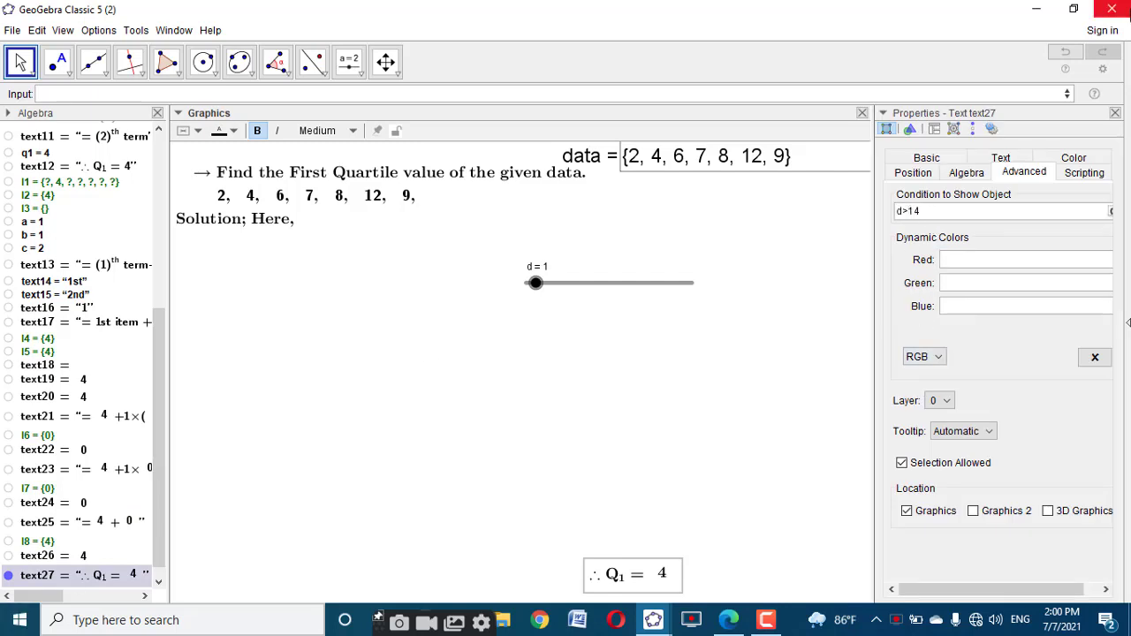
left_click(1115, 114)
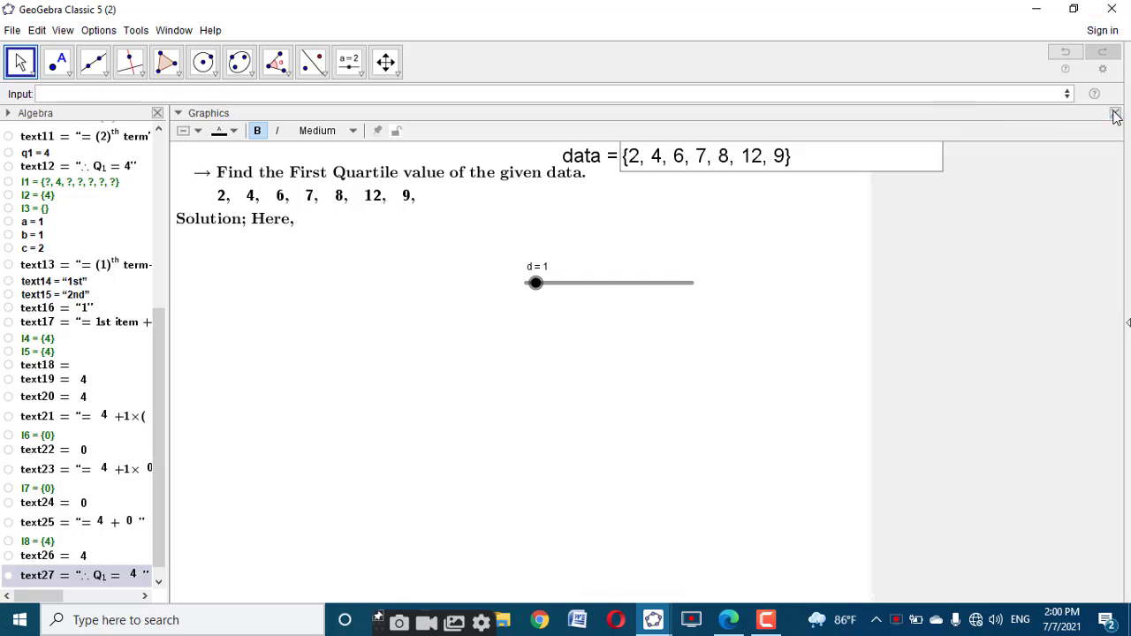
- Test the line-by-line reveal by moving slider d from 1 to 17
left_click(716, 297)
left_click(534, 286)
left_click_drag(534, 285, 695, 297)
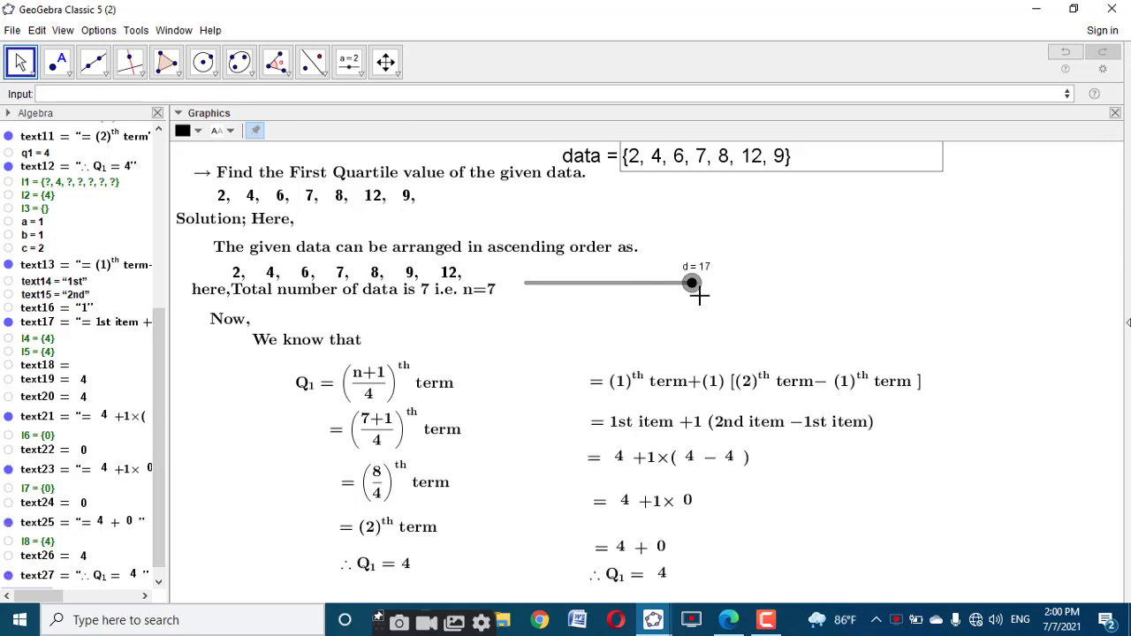
- Set the maximum of slider d to 15 and test the reveal by moving the slider back
right_click(691, 284)
left_click(765, 459)
left_click(1034, 223)
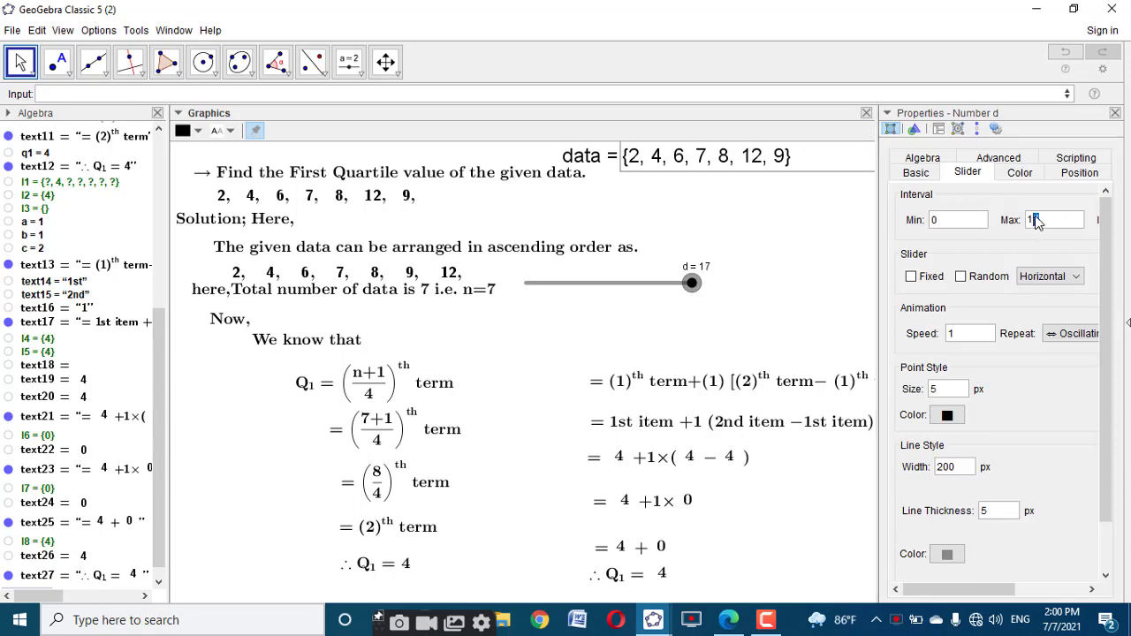
type("15")
left_click(1115, 114)
left_click_drag(690, 285, 628, 285)
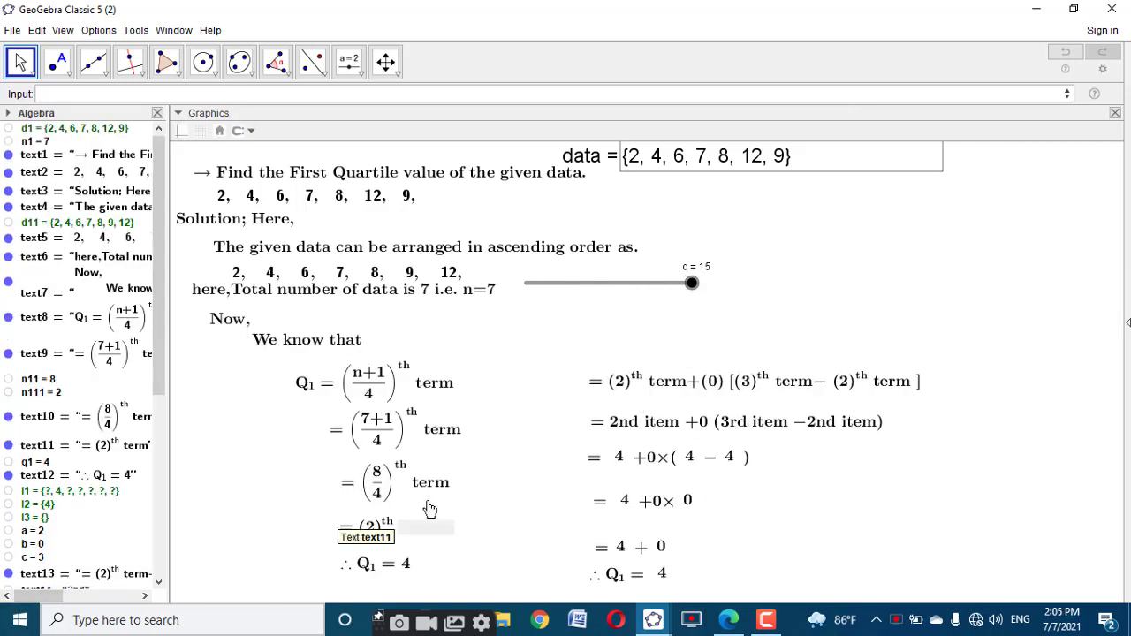
- Extend the condition to show the first column's Q1 result line to d > 9 ∧ b==0
left_click(376, 566)
right_click(389, 570)
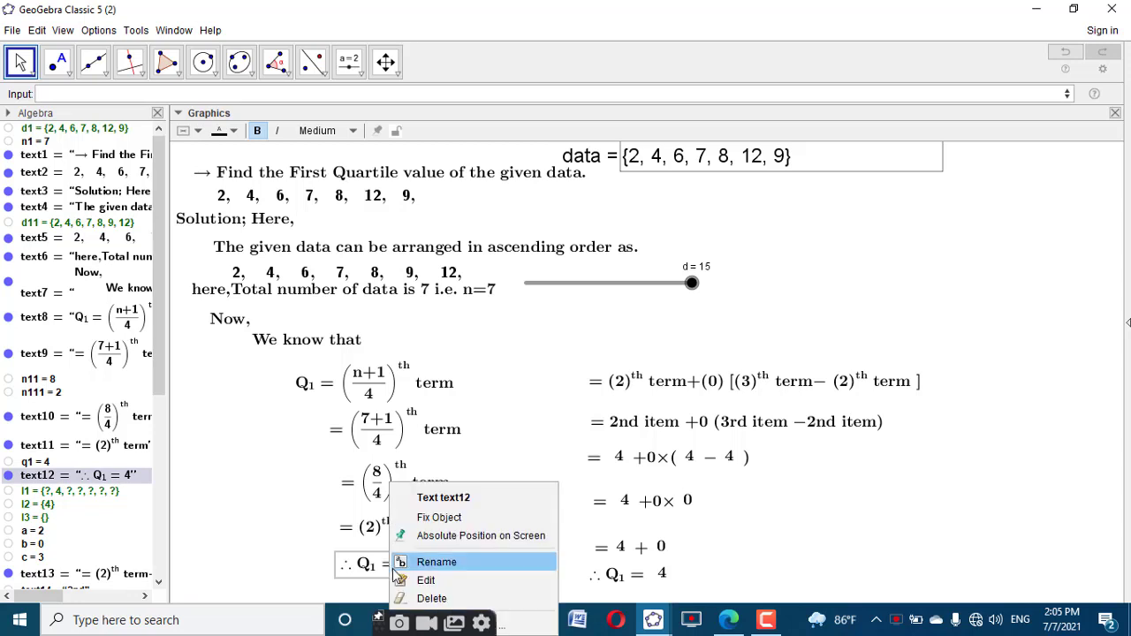
left_click(530, 625)
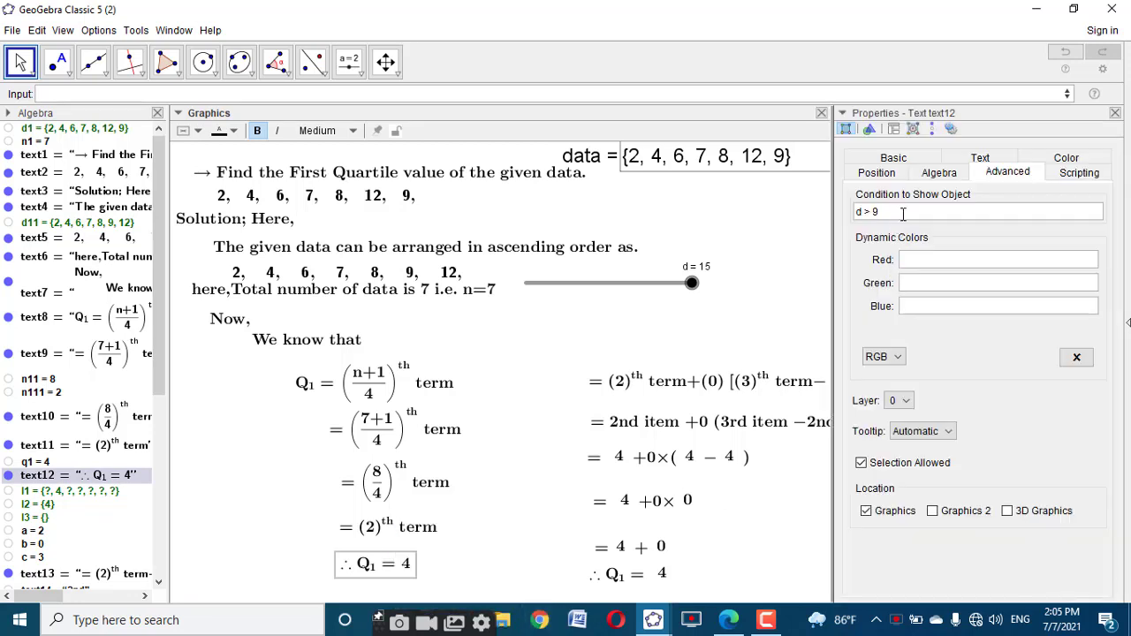
left_click(1095, 211)
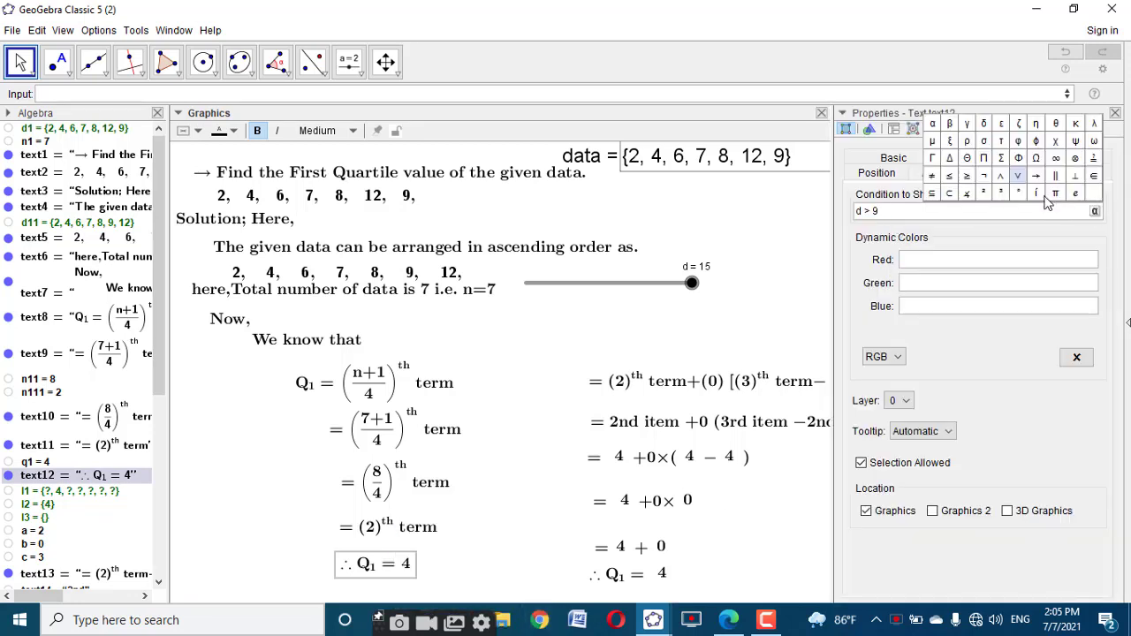
left_click(1000, 176)
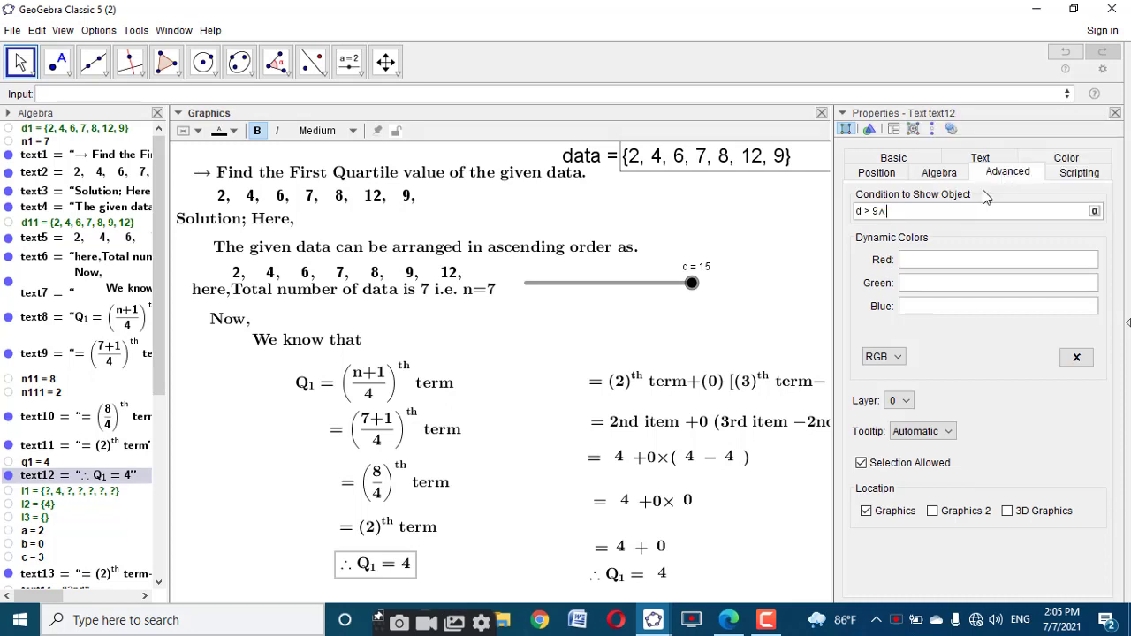
type("b==0")
left_click(1116, 113)
- Append the value 13 to the data list
left_click(784, 156)
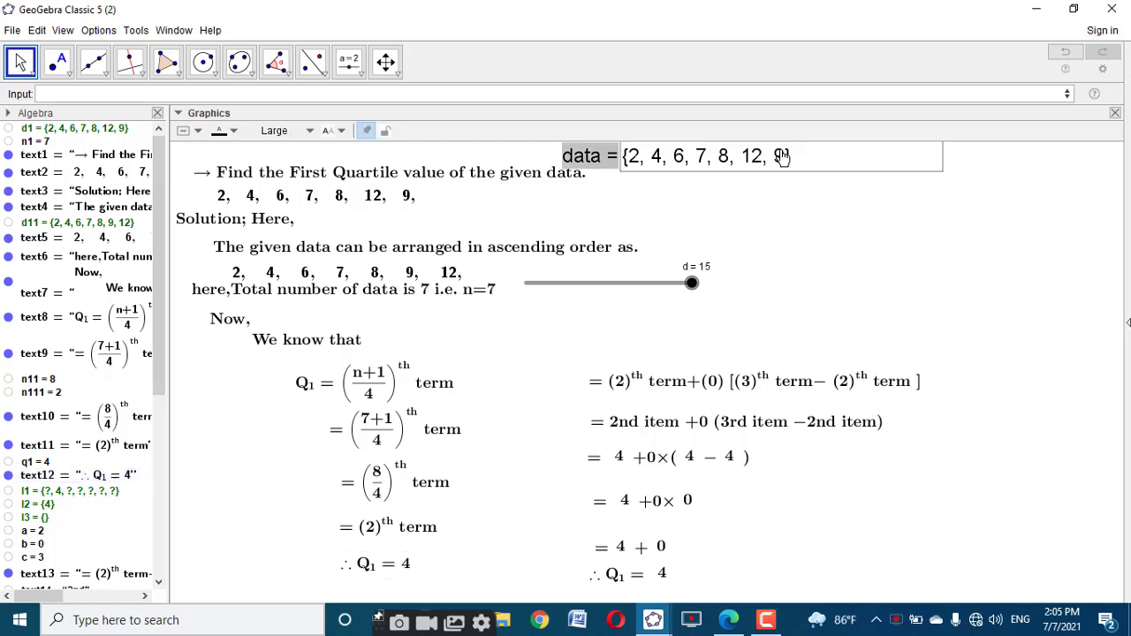
type(", ")
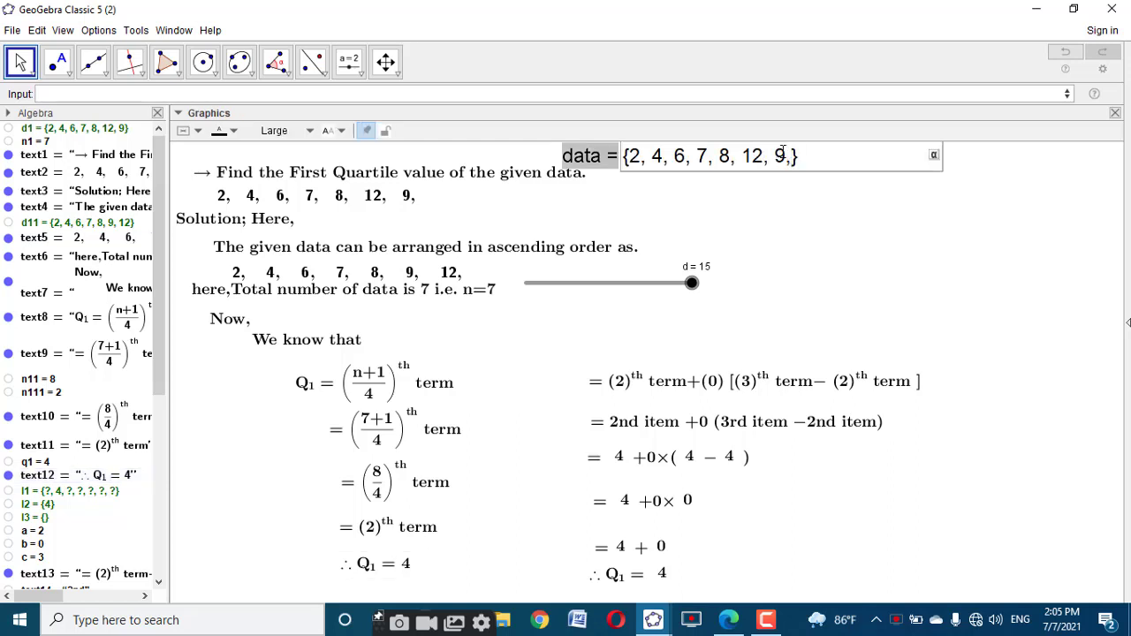
type("13")
key("Return")
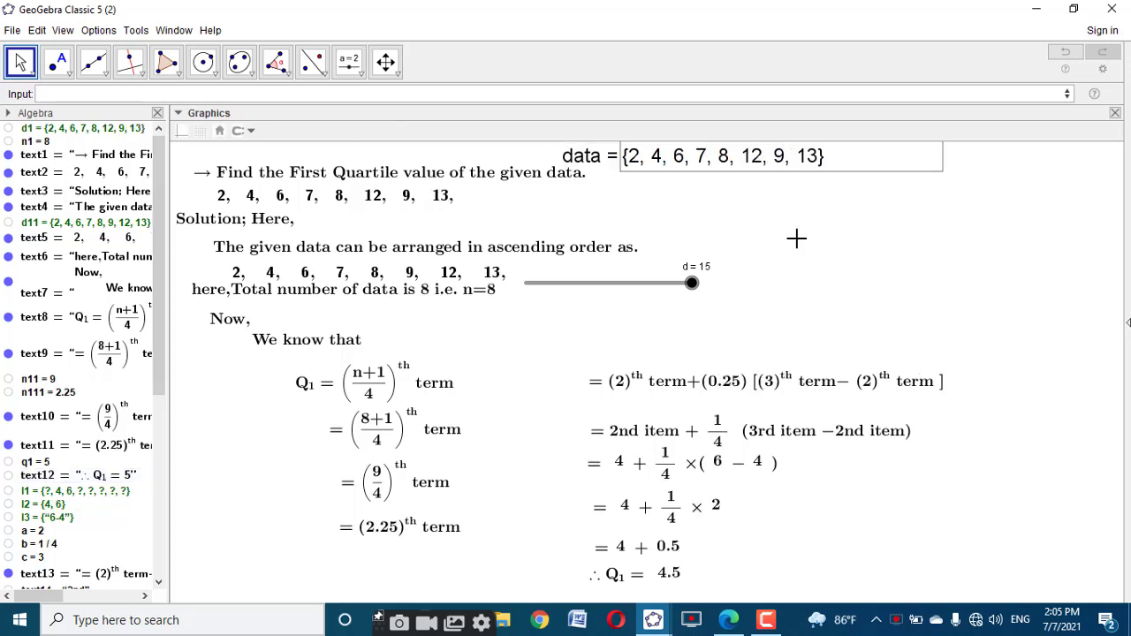
- Rewrite the second term of the show condition for the first interpolation line in the second column
right_click(683, 388)
left_click(756, 531)
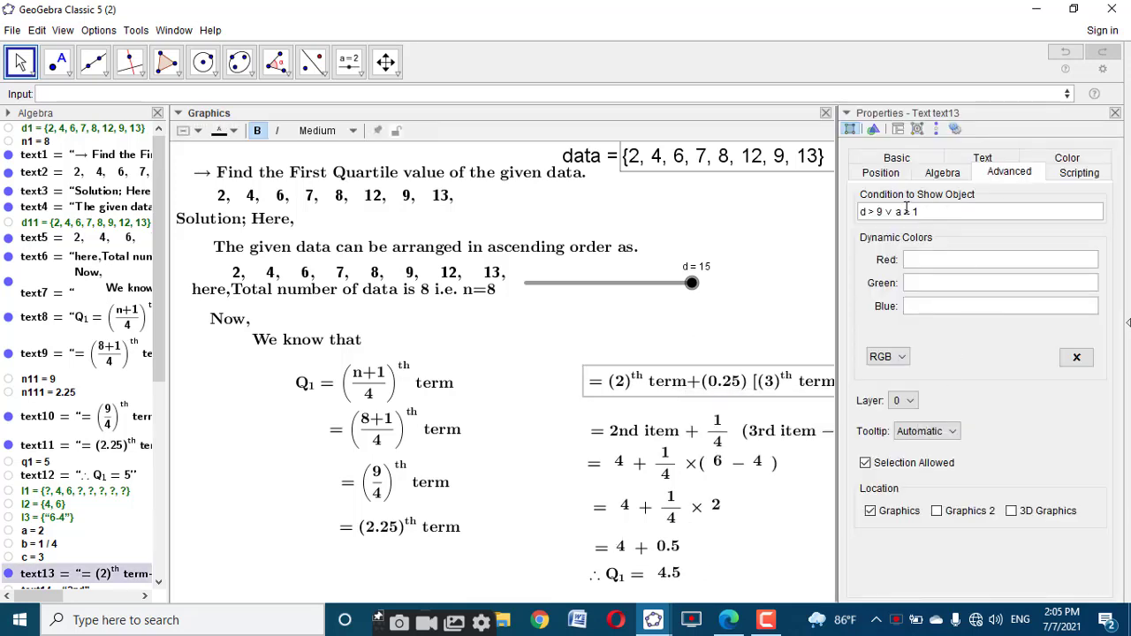
left_click(901, 210)
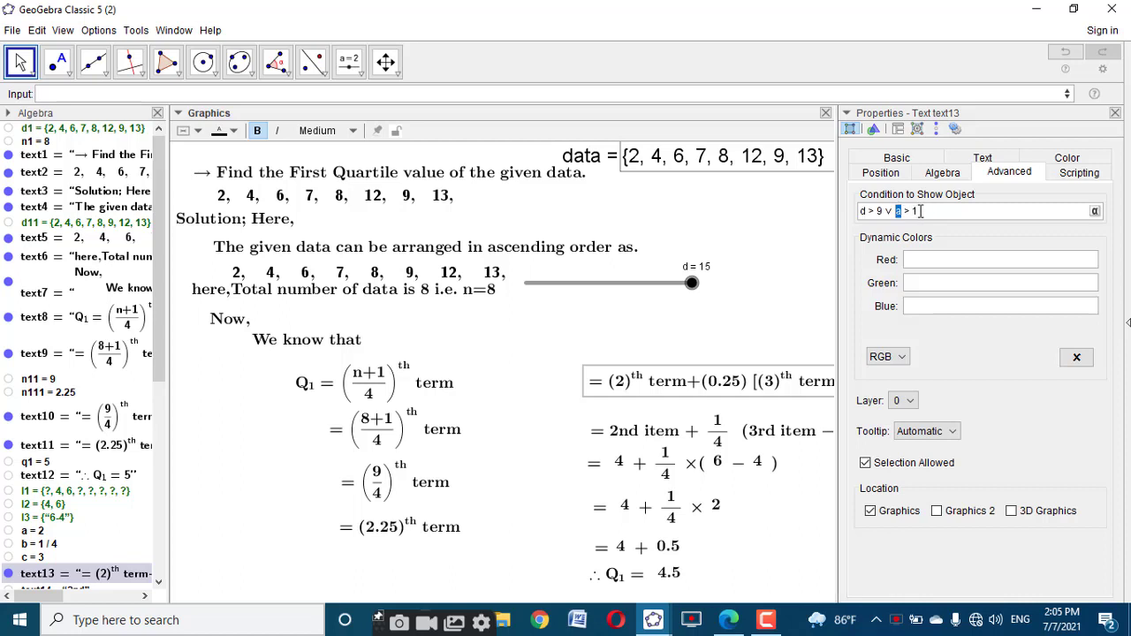
left_click_drag(920, 210, 902, 215)
type("d")
left_click(1116, 114)
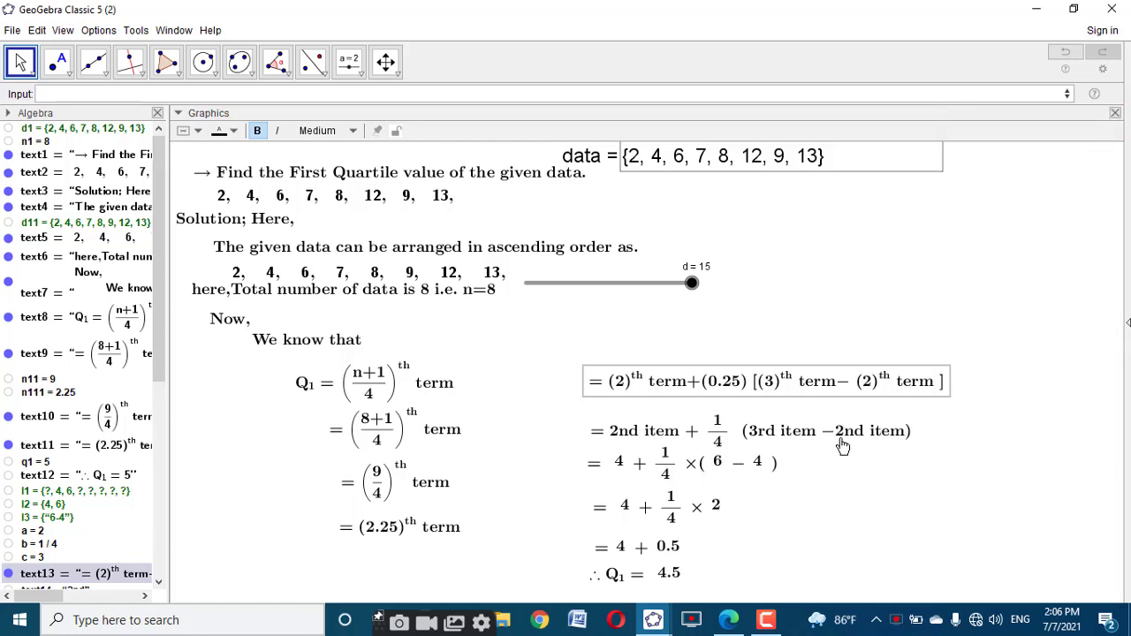
- Extend the condition to show the "2nd item + 1/4 (3rd item −2nd item)" line to d > 10 || b>0
left_click(782, 445)
right_click(782, 445)
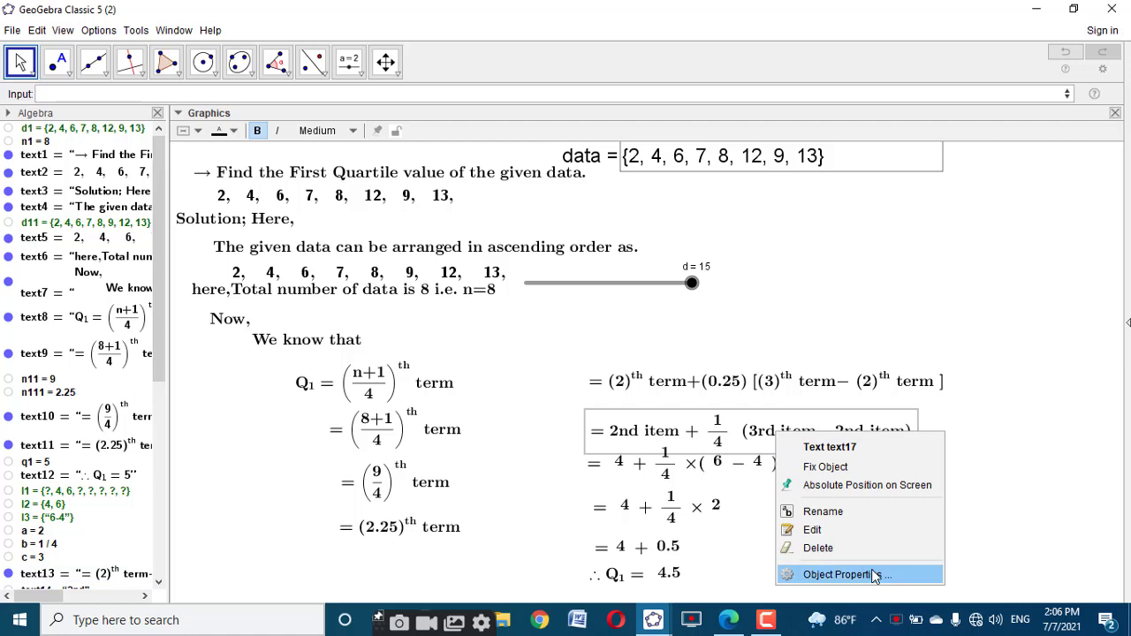
left_click(873, 574)
left_click(937, 214)
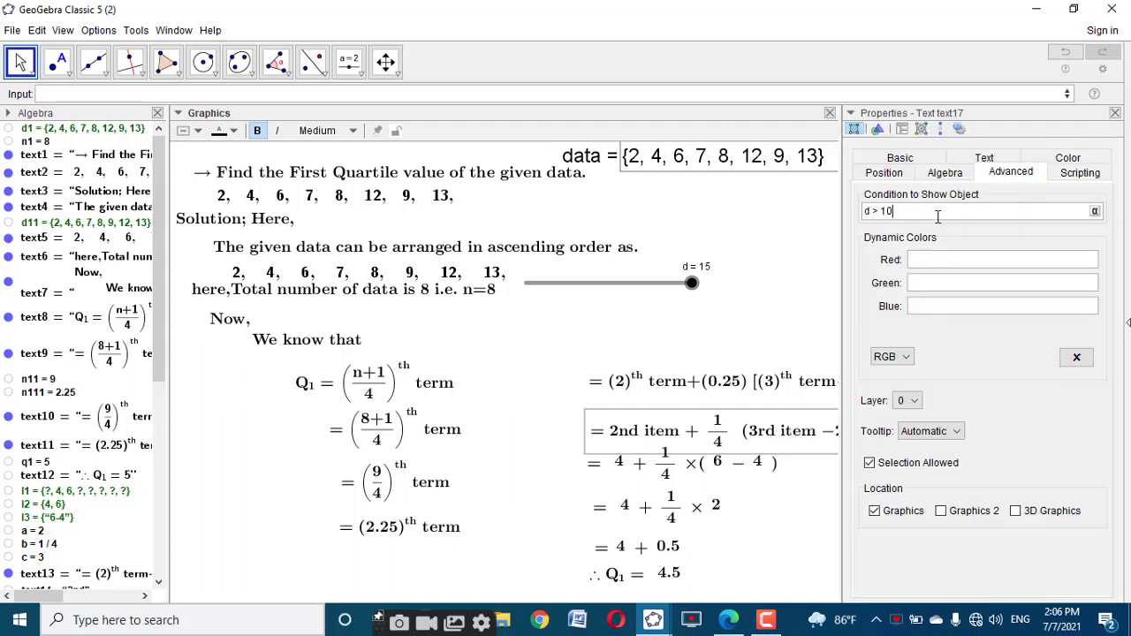
type("|| b>0")
left_click(1116, 113)
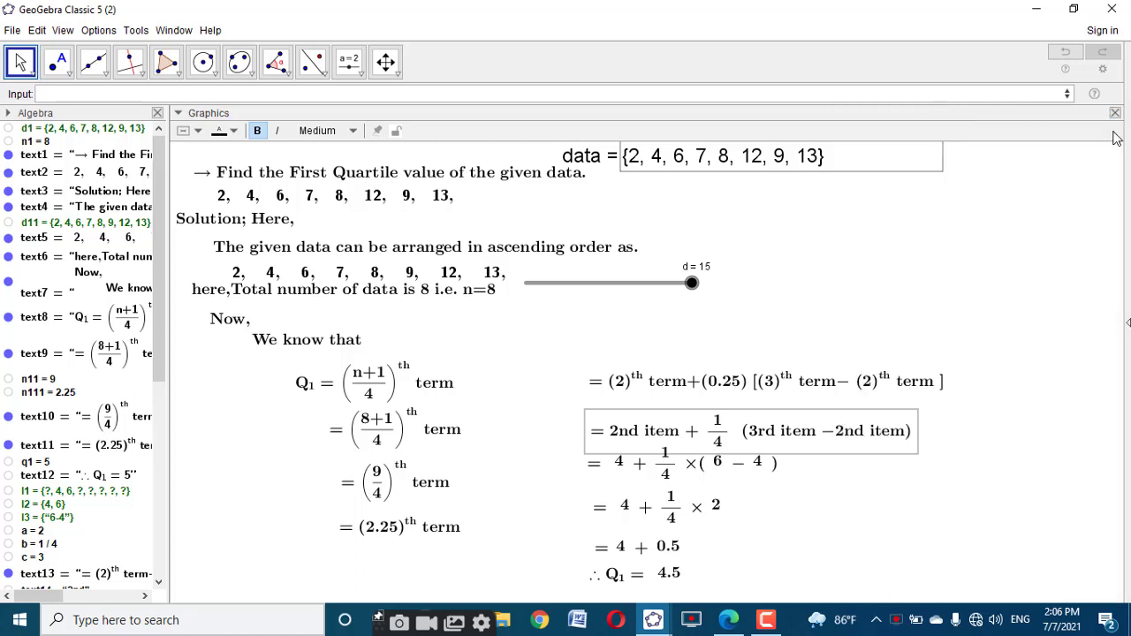
- Extend the d > 11 show condition of the "4 + 1/4 ×( 6 − 4 )" line
right_click(676, 461)
left_click(795, 604)
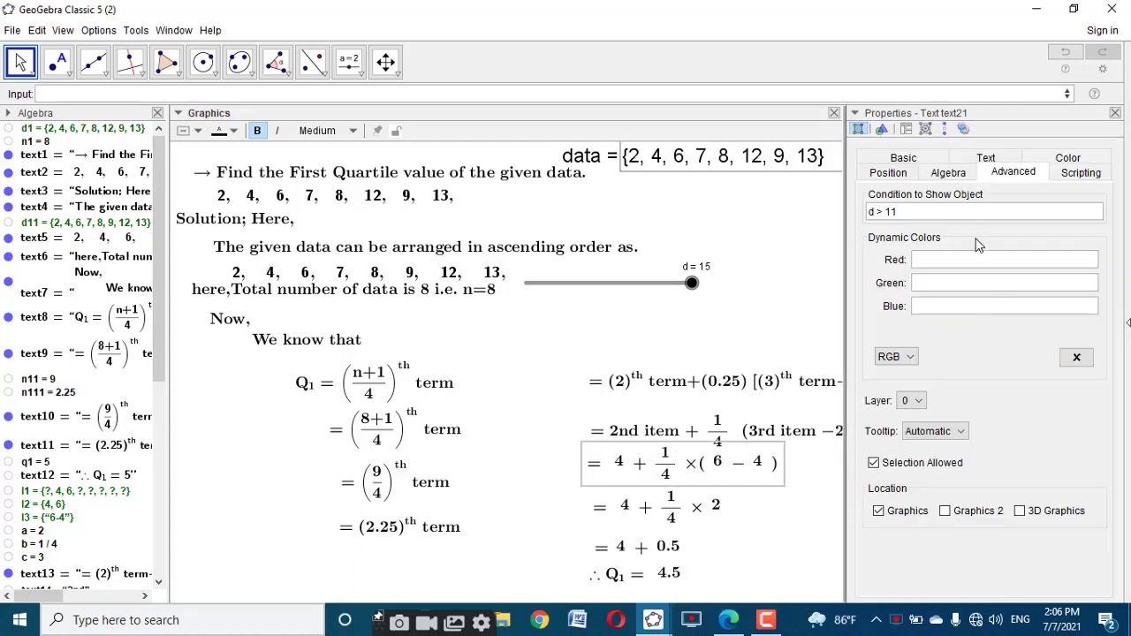
left_click(967, 215)
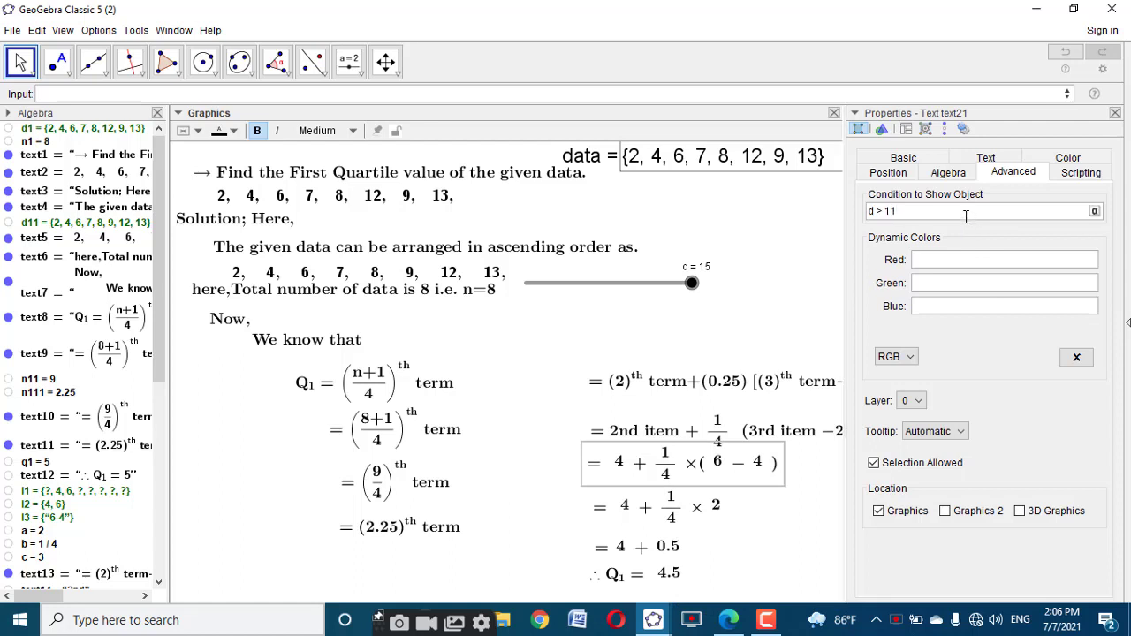
left_click(1115, 113)
- Extend the show condition of the "4 + 1/4 × 2" line to d > 12 ∨ b>0
right_click(669, 510)
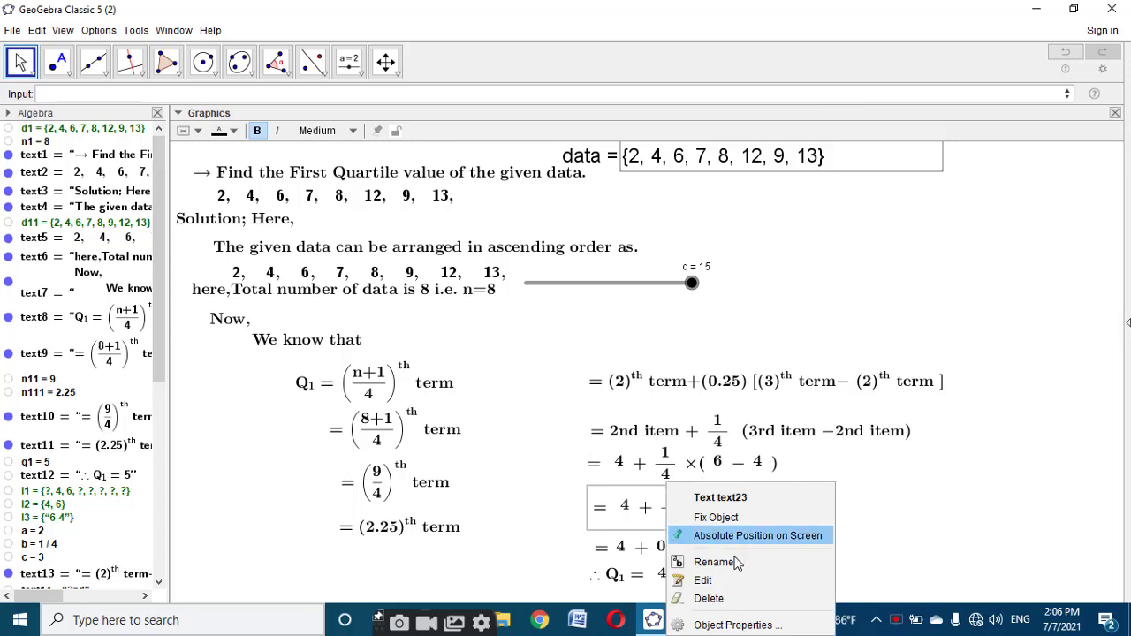
left_click(716, 621)
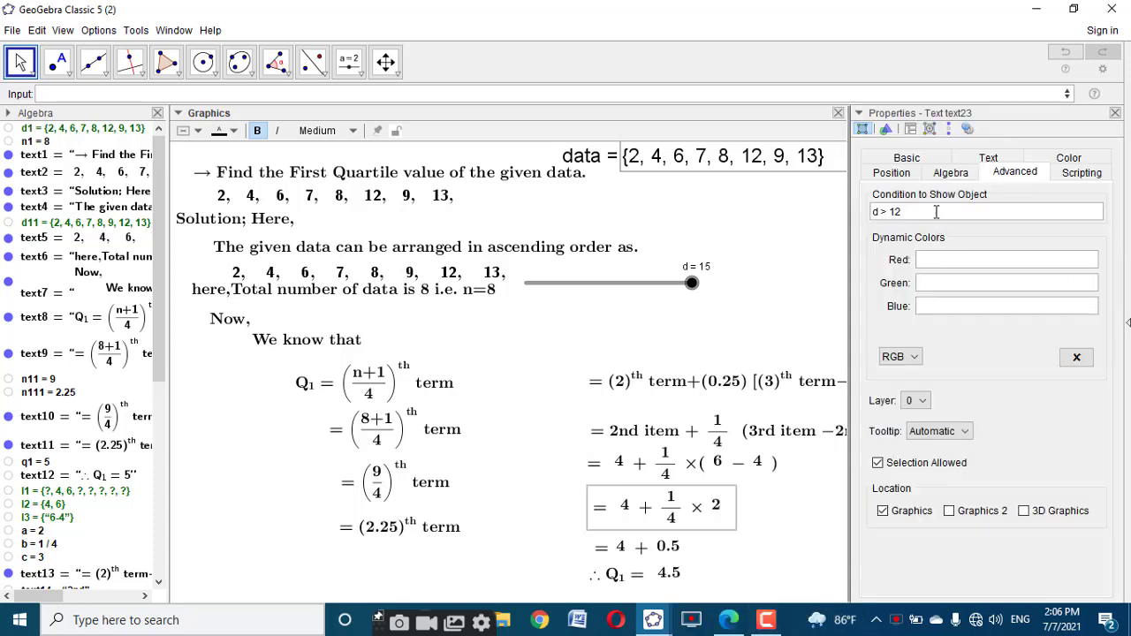
left_click(935, 211)
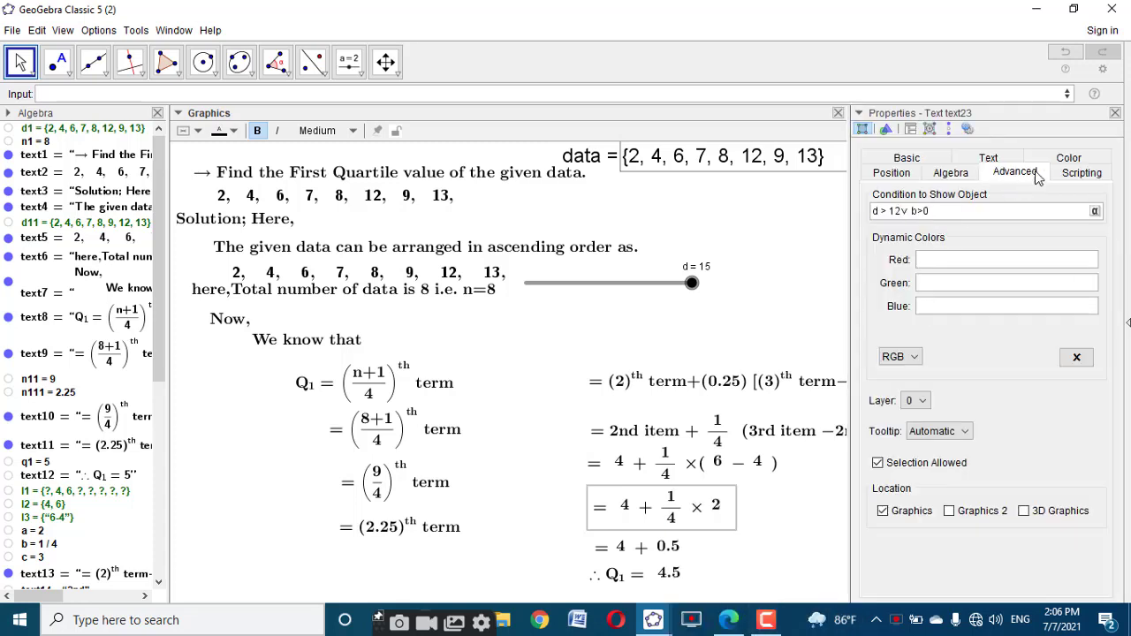
left_click(1115, 113)
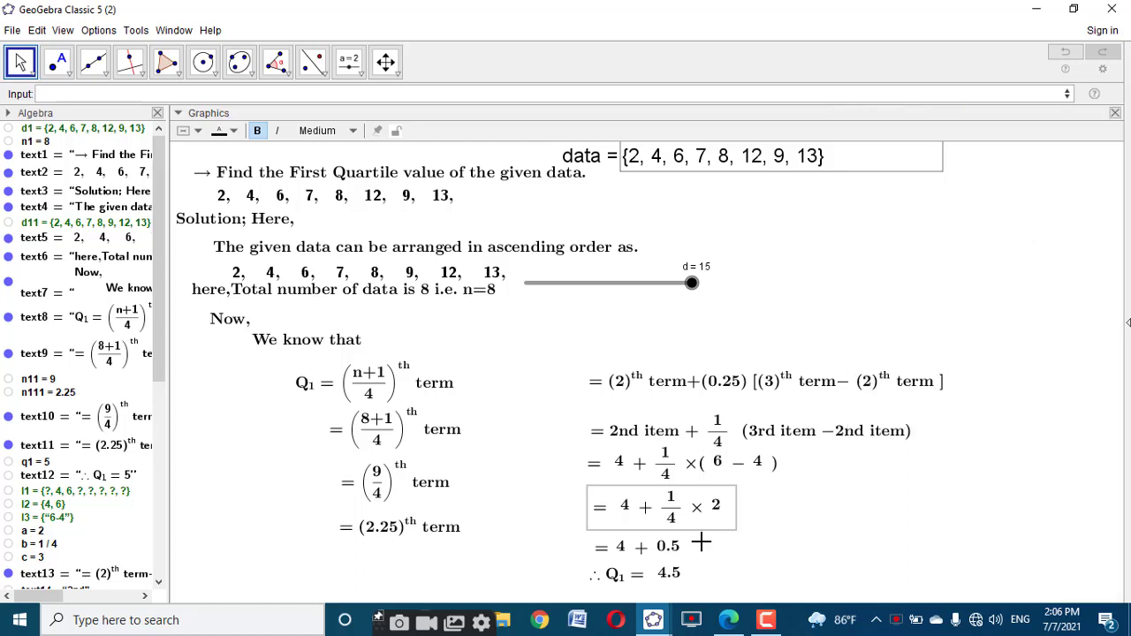
- Extend the show condition of the "4 + 0.5" line to d > 13 ∨ b > 0
left_click(669, 546)
right_click(671, 546)
left_click(760, 621)
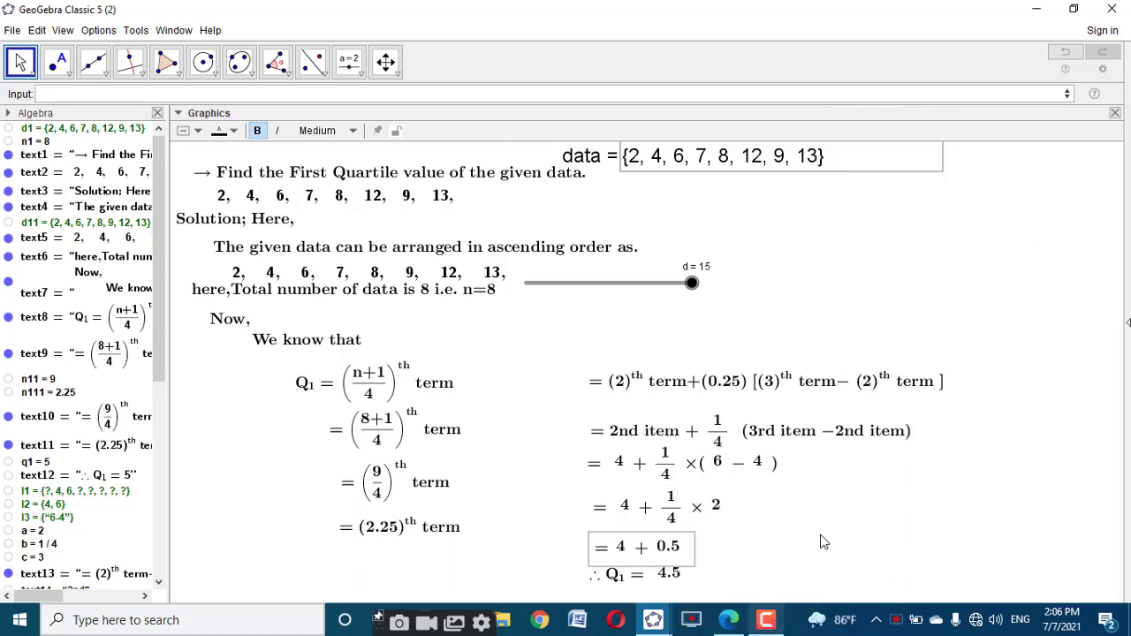
left_click(942, 210)
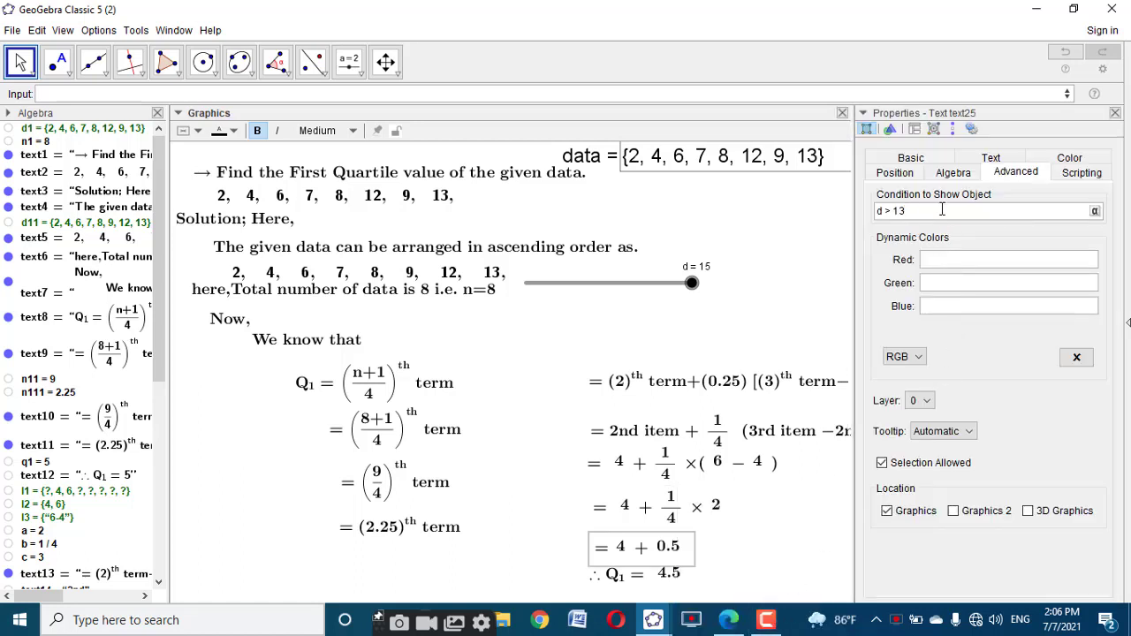
left_click(1115, 113)
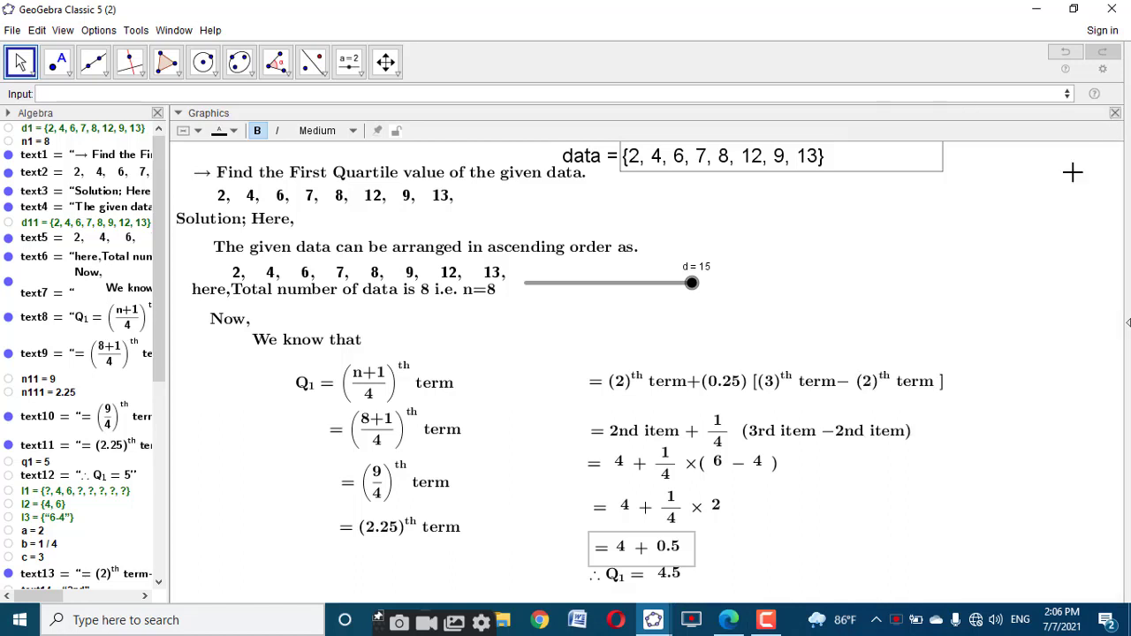
- Extend the d > 14 show condition of the "∴ Q1 = 4.5" result line in the second column
left_click(643, 582)
right_click(642, 583)
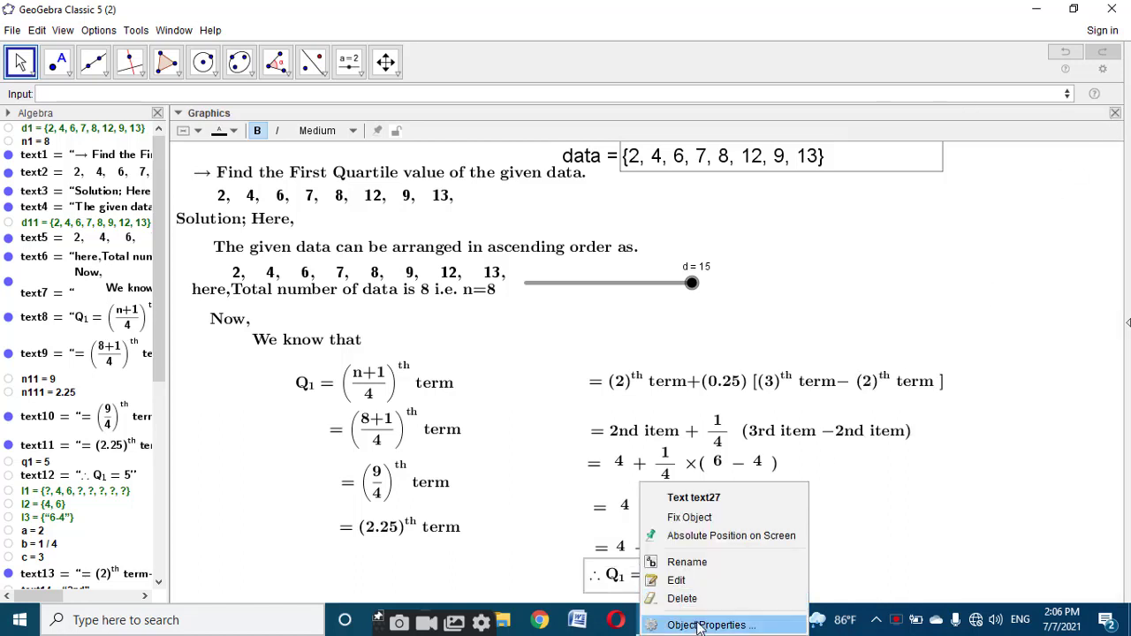
left_click(760, 621)
left_click(915, 210)
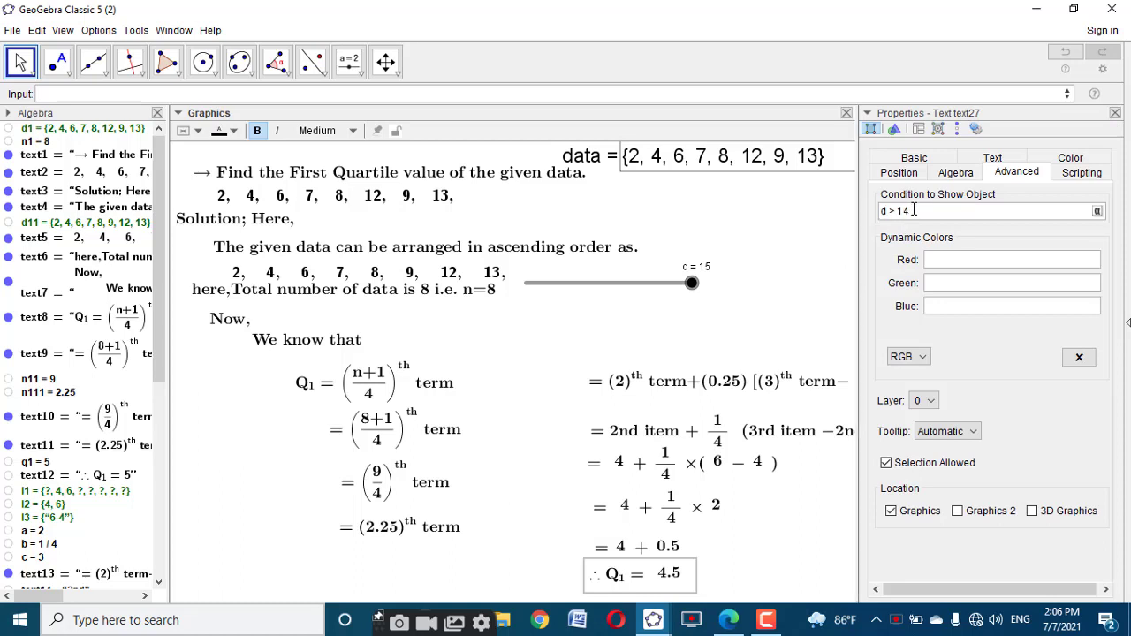
left_click(1115, 114)
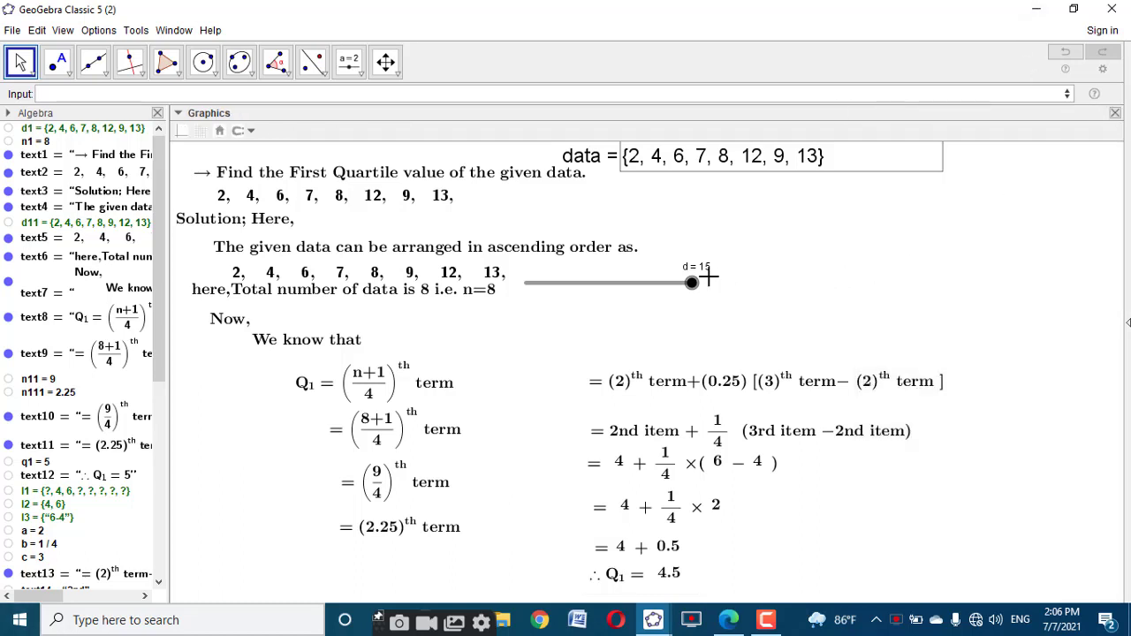
- Remove the value 13 from the end of the data list and check the displayed solution with slider d at its maximum
left_click(822, 155)
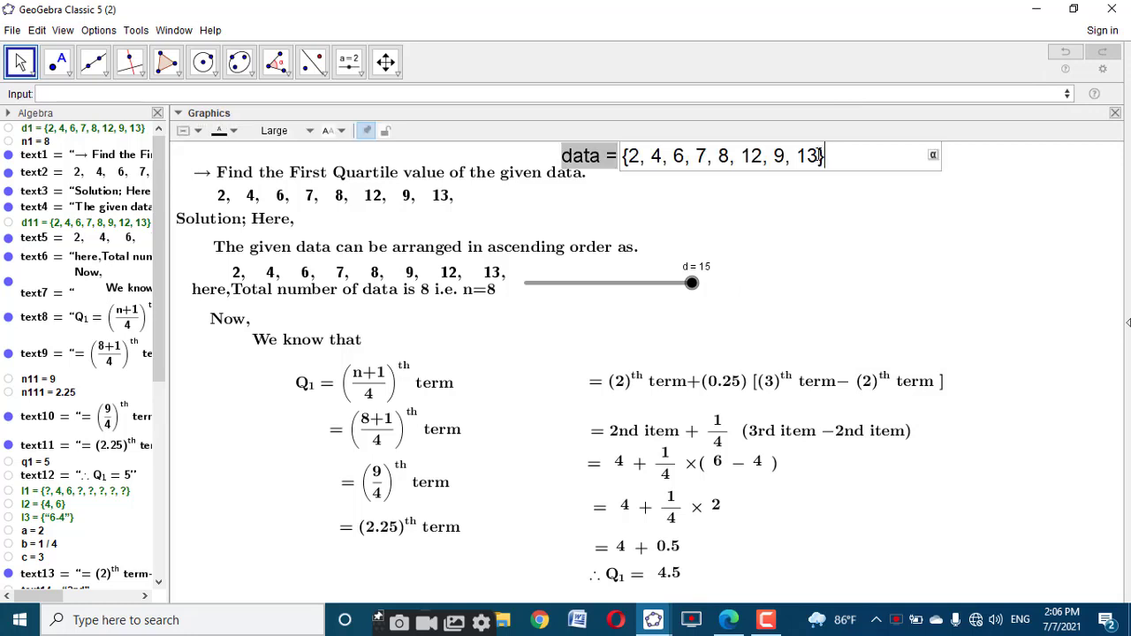
double_click(820, 156)
left_click(821, 156)
key("BackSpace")
key("BackSpace")
key("BackSpace")
left_click(835, 259)
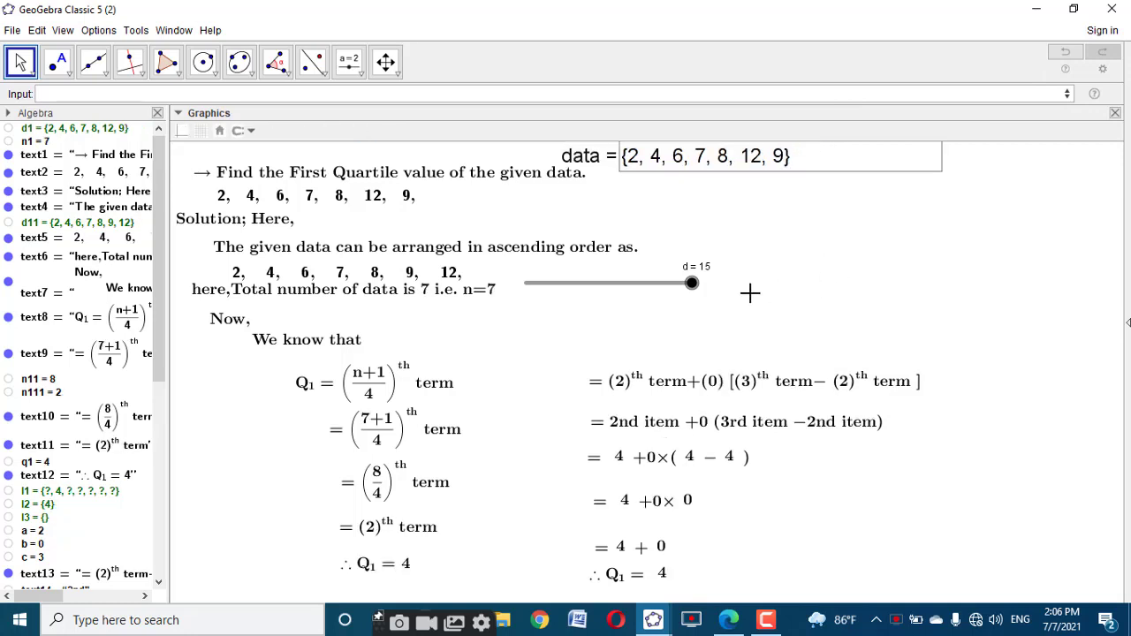
left_click_drag(692, 283, 771, 308)
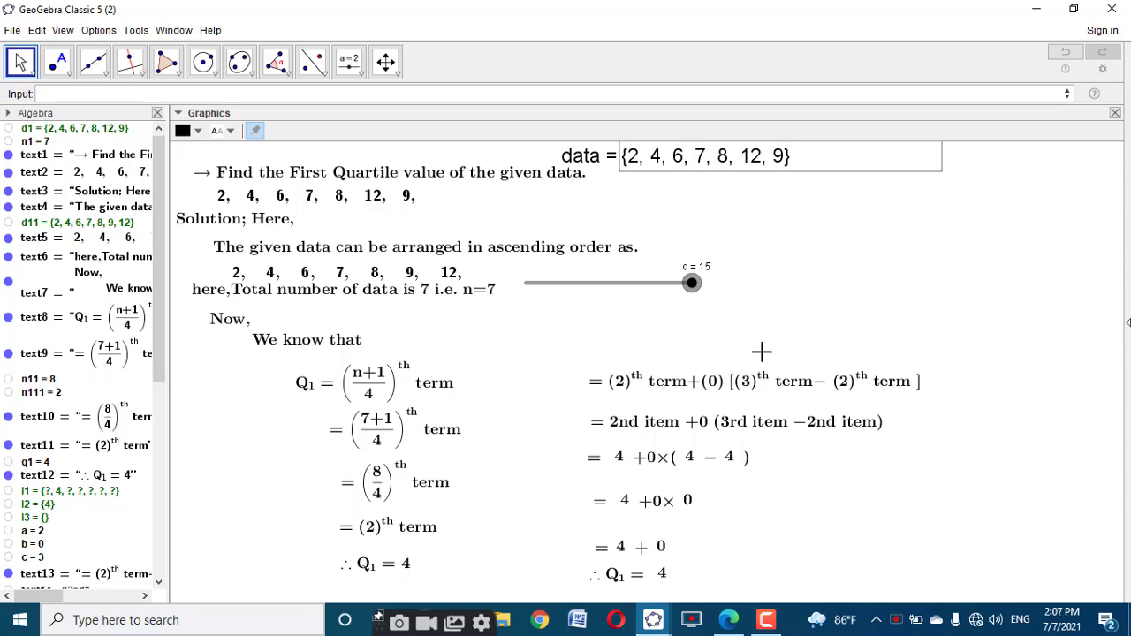
- Replace ∨ with ∧ in the first second-column line's show condition, making it d > 9 ∧ b > 0
right_click(747, 381)
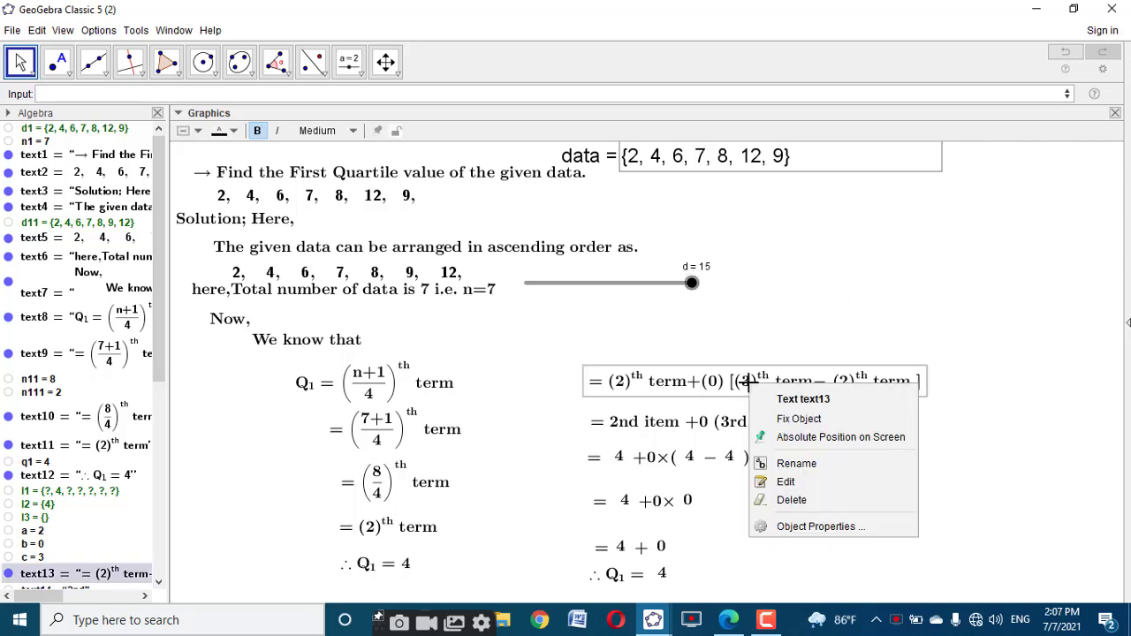
left_click(814, 525)
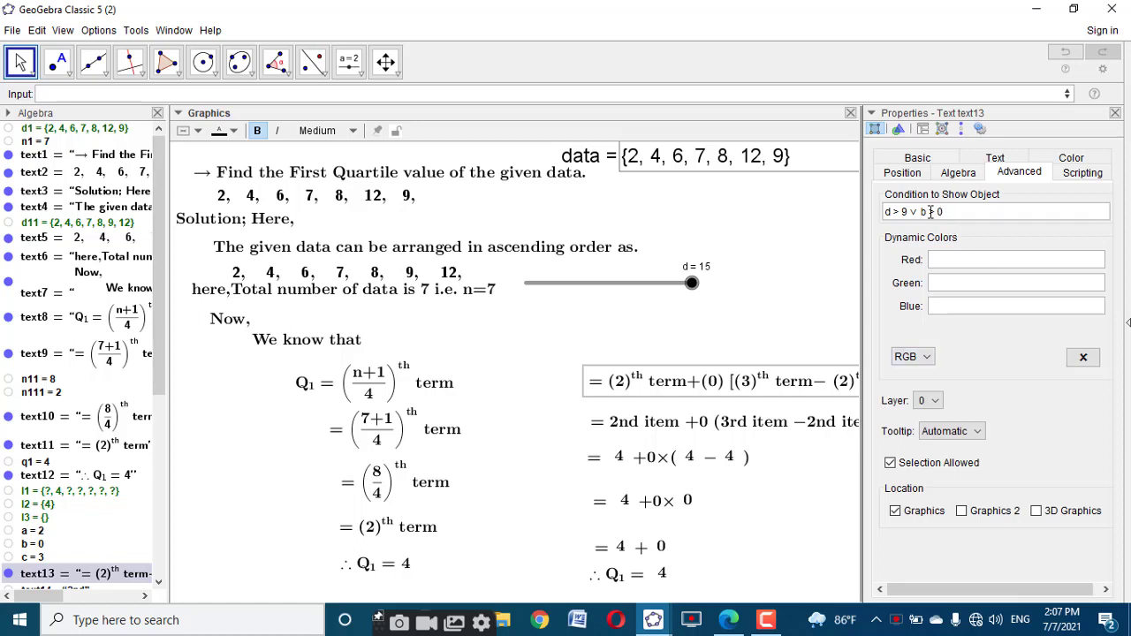
left_click(919, 211)
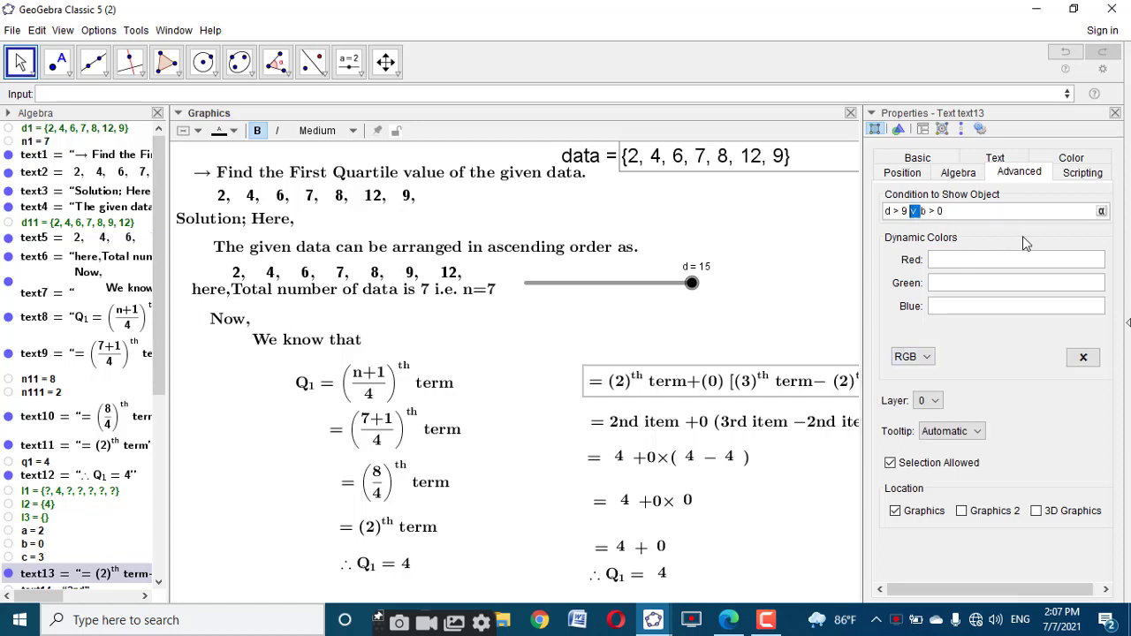
left_click(1101, 212)
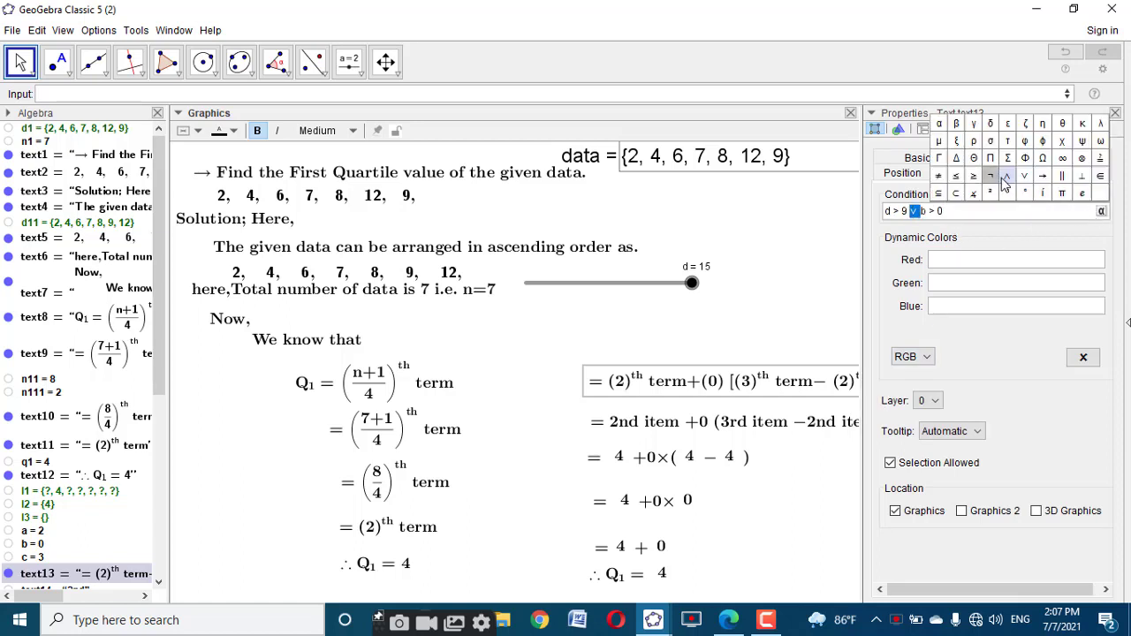
left_click(1010, 180)
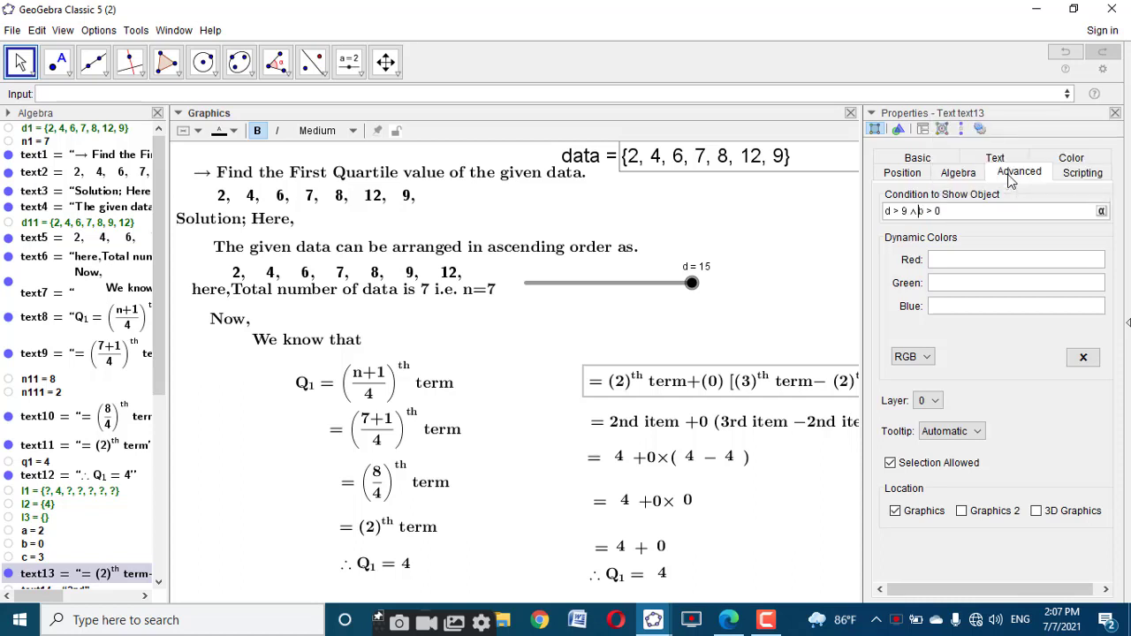
left_click(1115, 113)
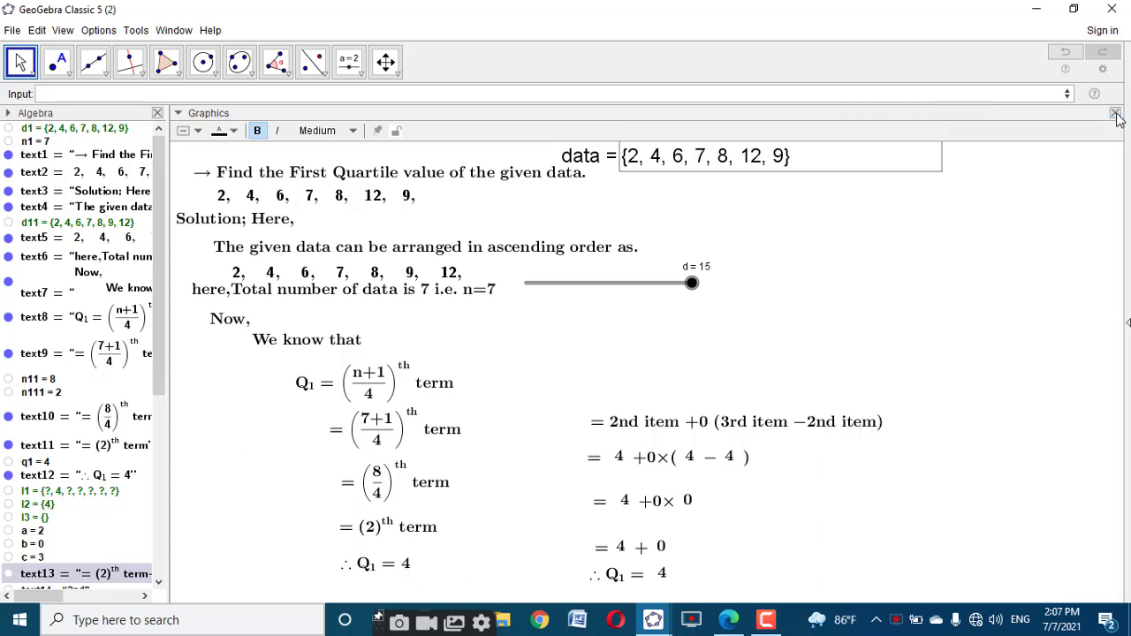
- Change the show condition of the "2nd item +0 (3rd item −2nd item)" line to d > 10 ∧ b > 0
right_click(782, 426)
left_click(881, 563)
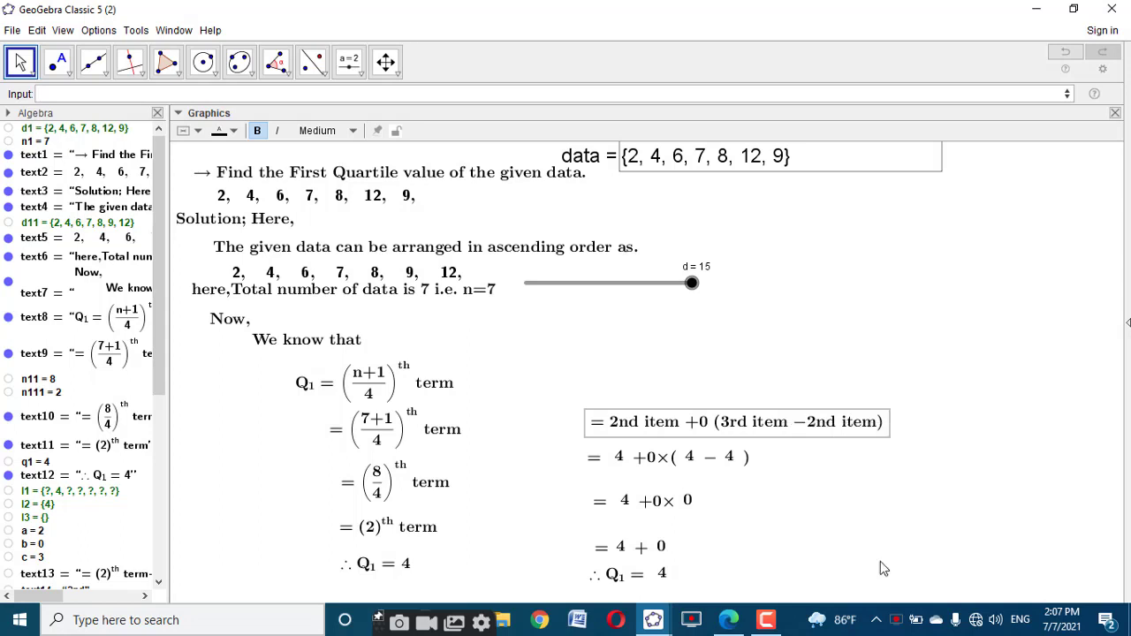
double_click(922, 211)
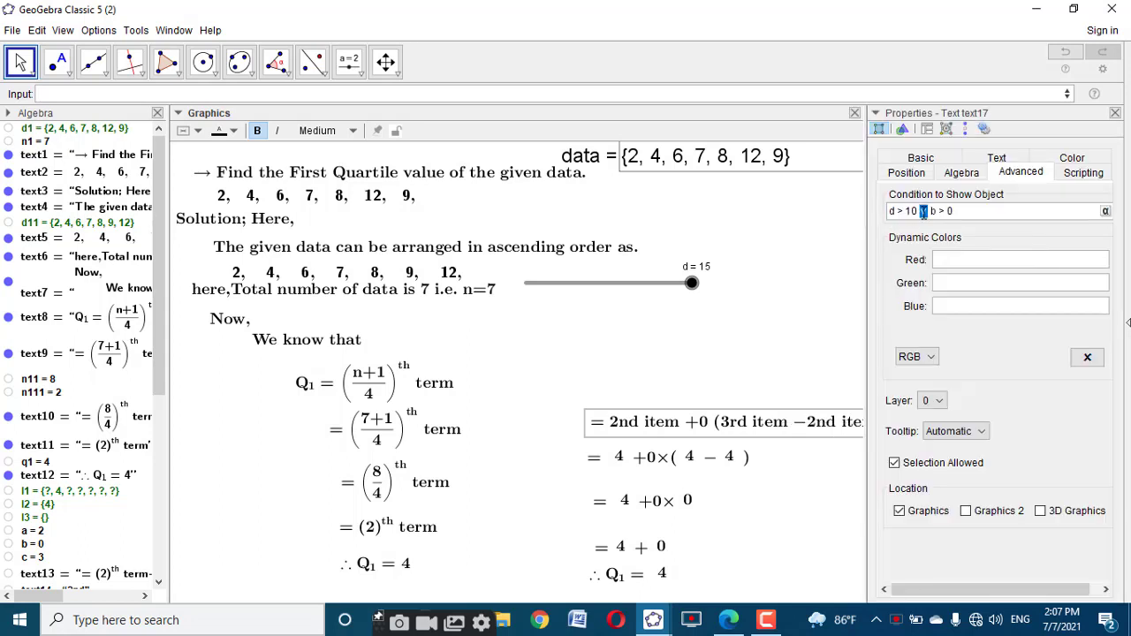
left_click(1104, 210)
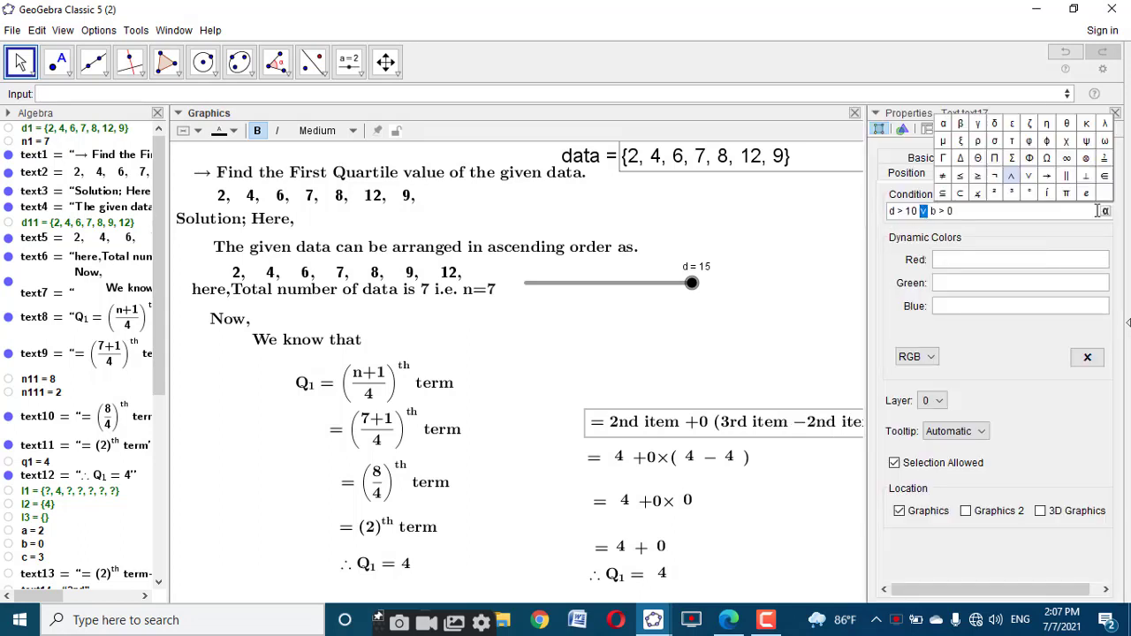
left_click(1011, 179)
left_click(1115, 113)
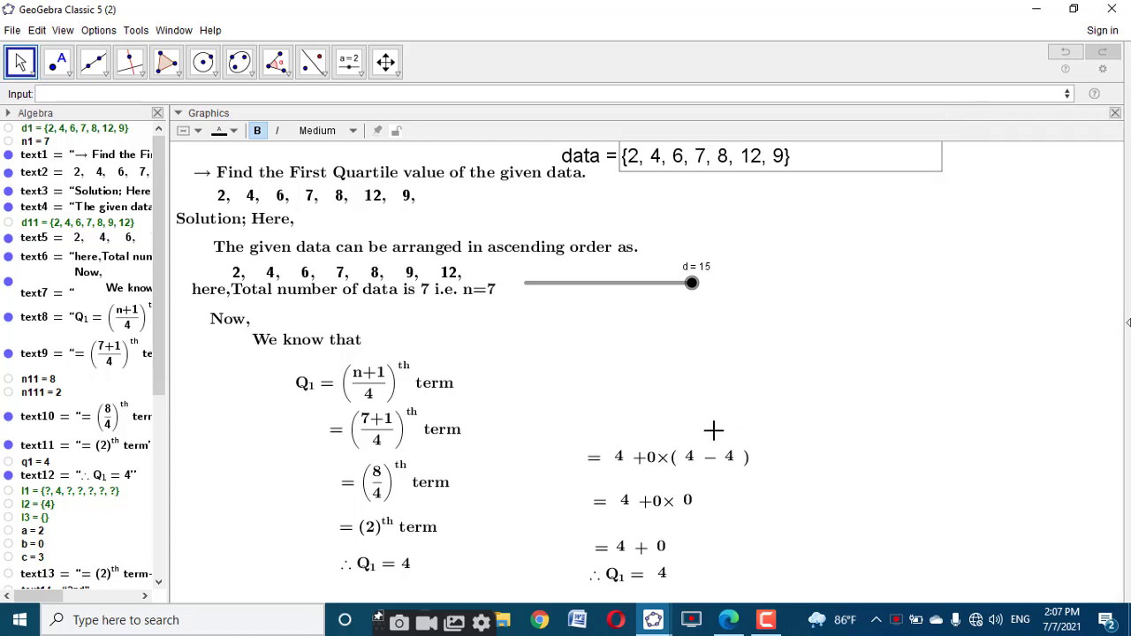
- Change the show condition of the "4 +0×( 4 − 4 )" line to d > 11 ∧ b > 0
left_click(696, 452)
right_click(692, 449)
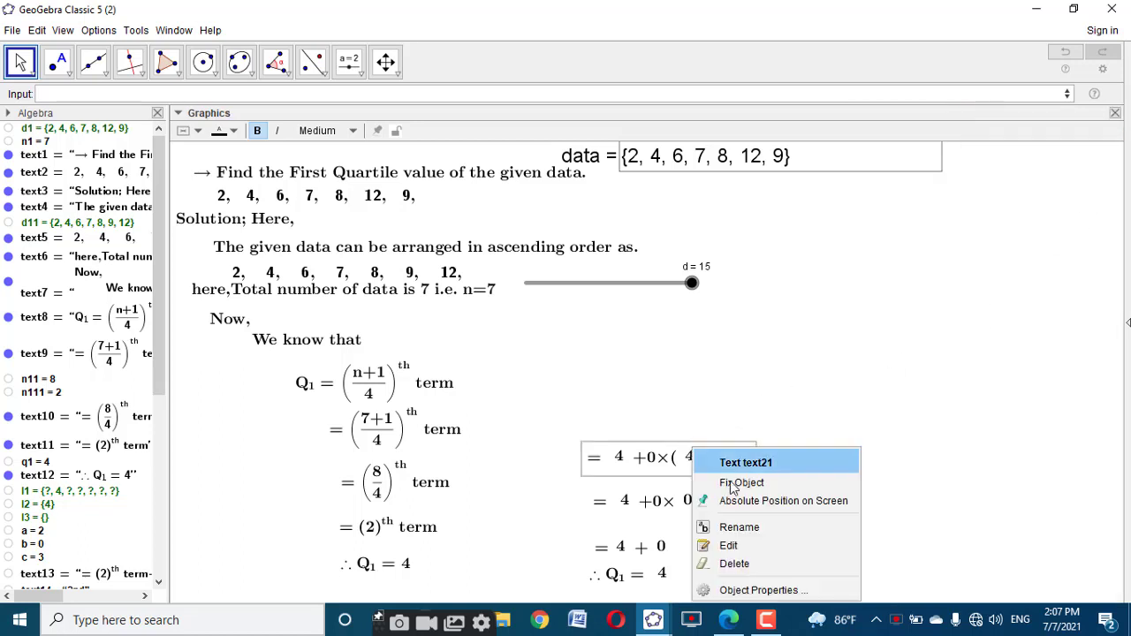
left_click(809, 589)
left_click(926, 210)
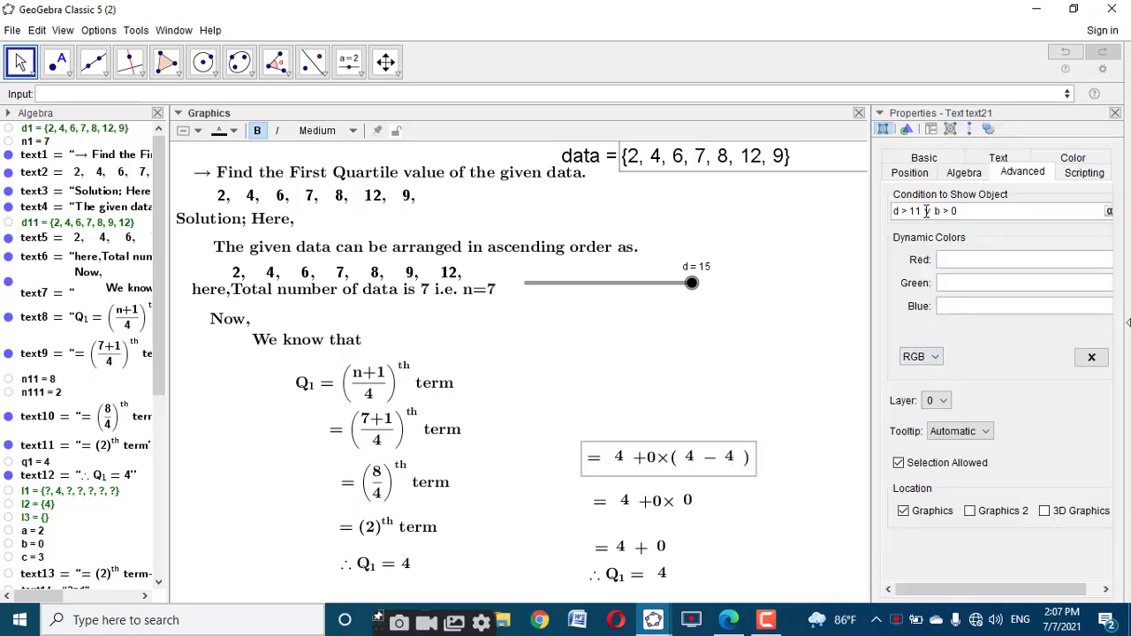
left_click(1111, 212)
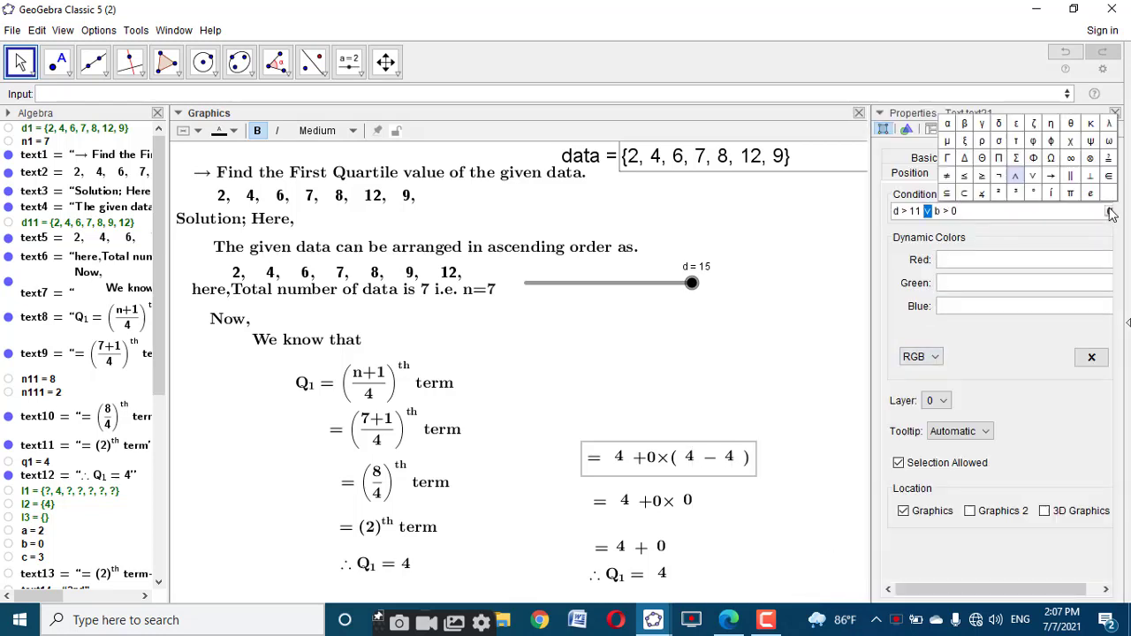
left_click(1017, 179)
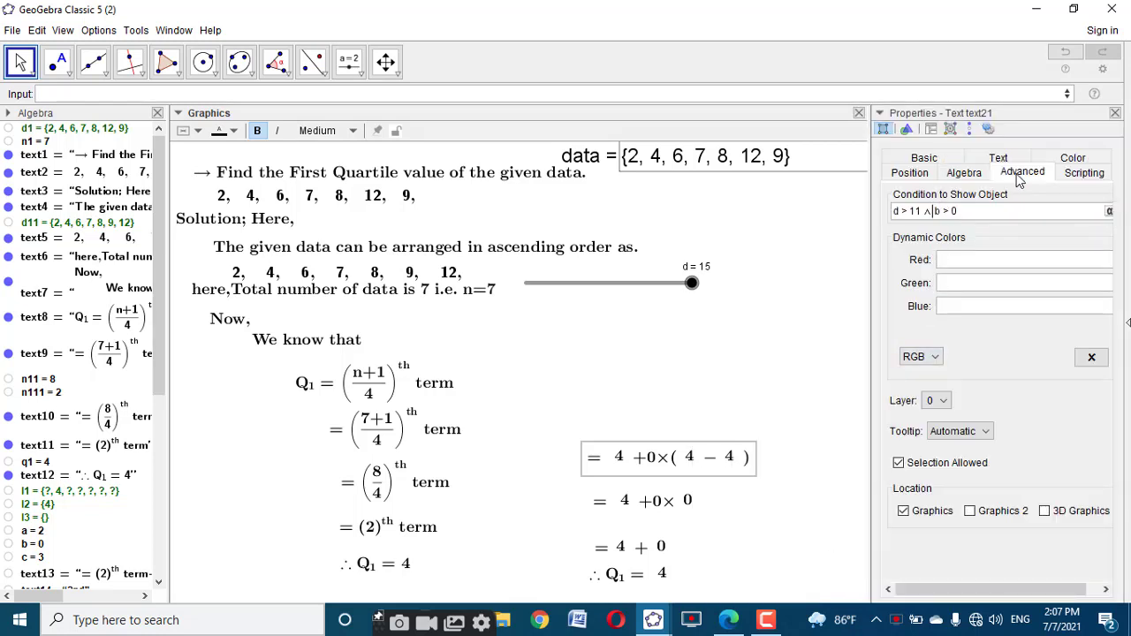
left_click(1115, 115)
- Change the show condition of the "4 +0× 0" line to d > 12 ∧ b > 0
right_click(664, 502)
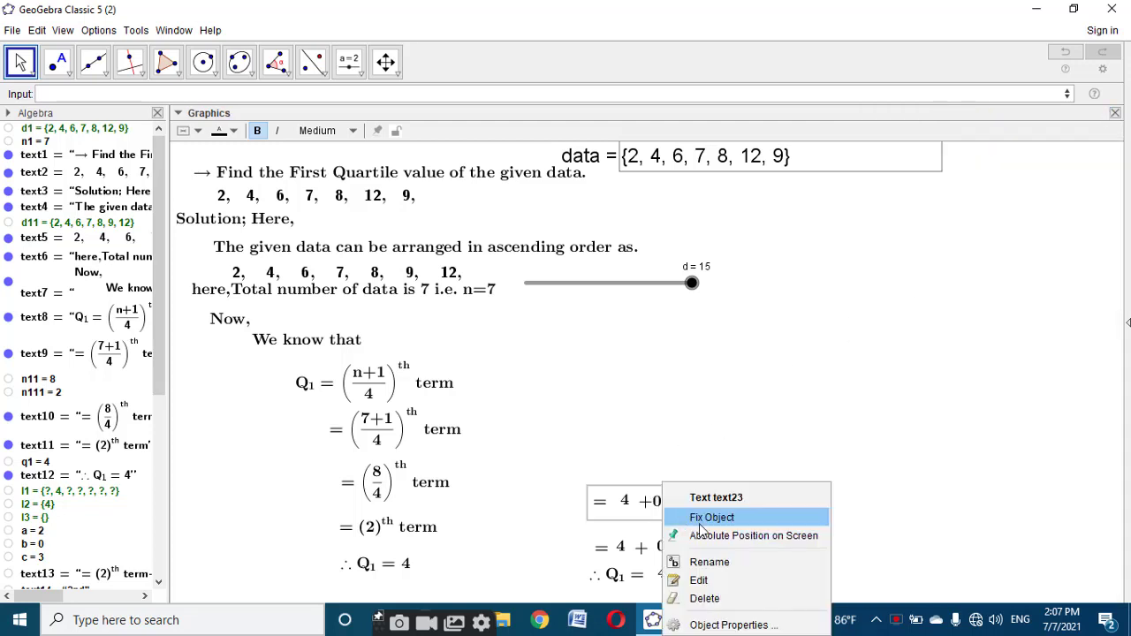
left_click(767, 625)
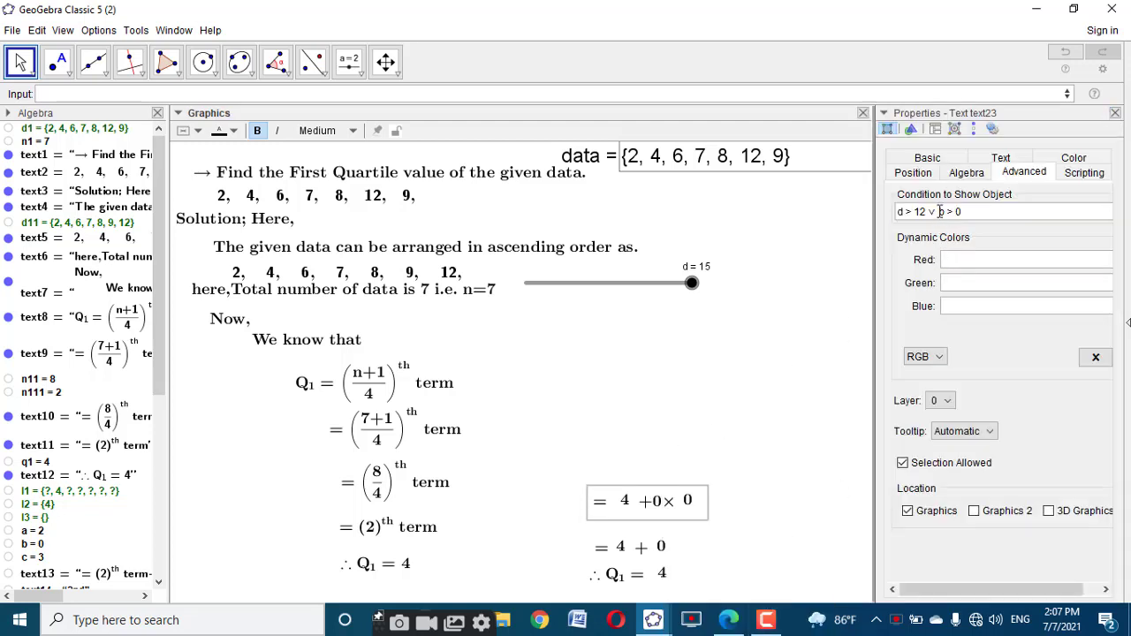
left_click_drag(940, 212, 928, 211)
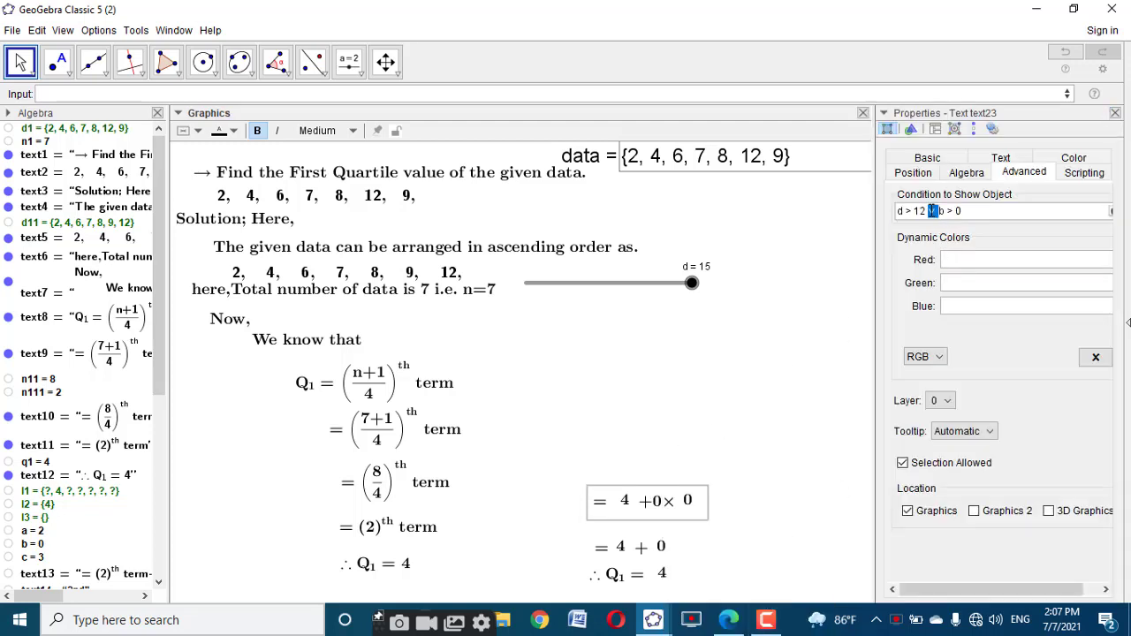
left_click(1111, 213)
left_click(1021, 184)
left_click(1115, 114)
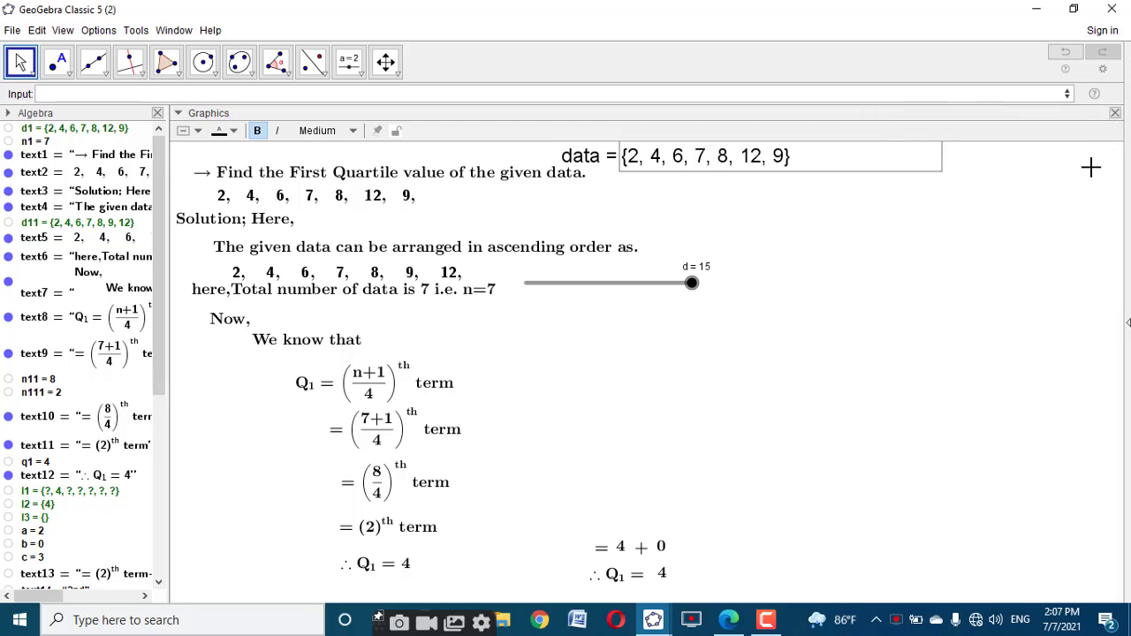
- Change the show condition of the "= 4 + 0" line to d > 13 ∧ b > 0
left_click(648, 560)
right_click(648, 560)
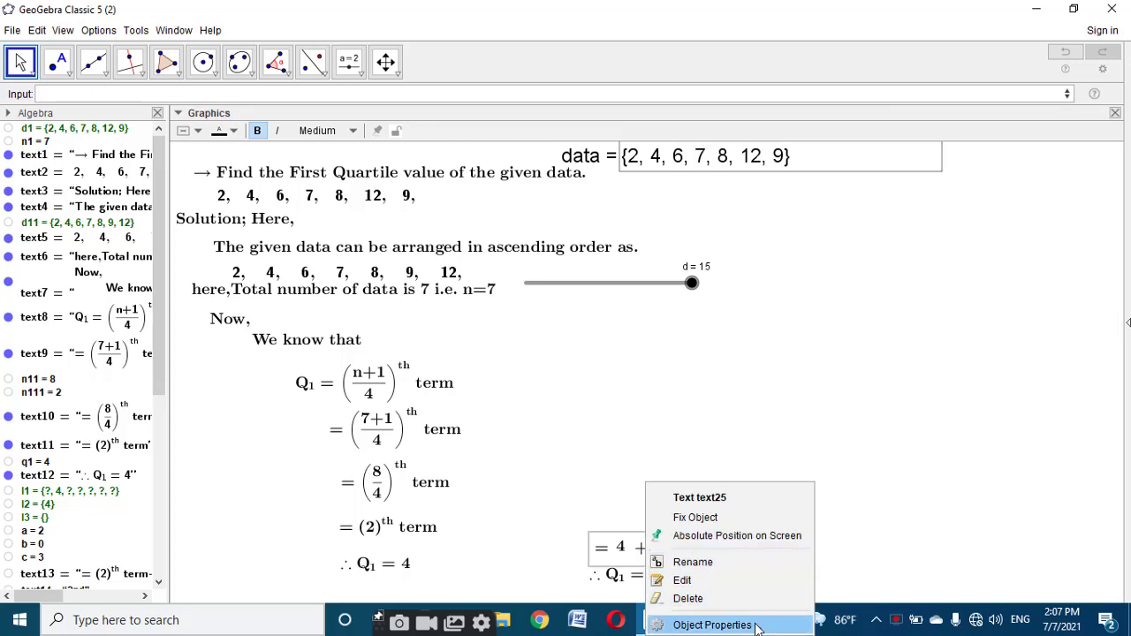
left_click(712, 625)
left_click(939, 212)
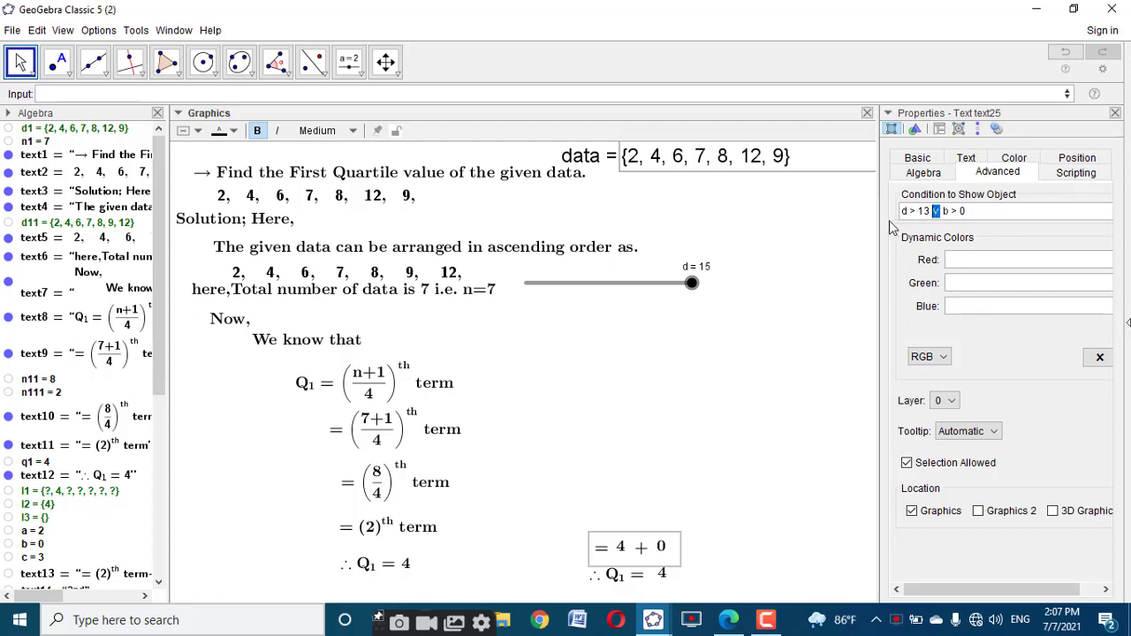
left_click_drag(881, 228, 833, 228)
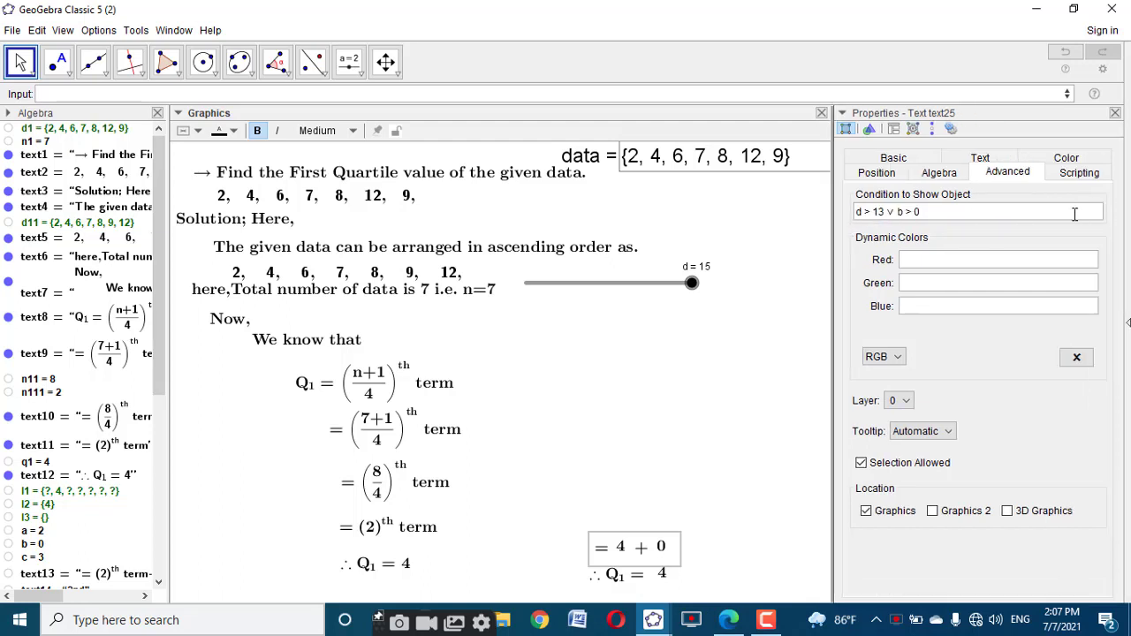
left_click_drag(899, 213, 886, 212)
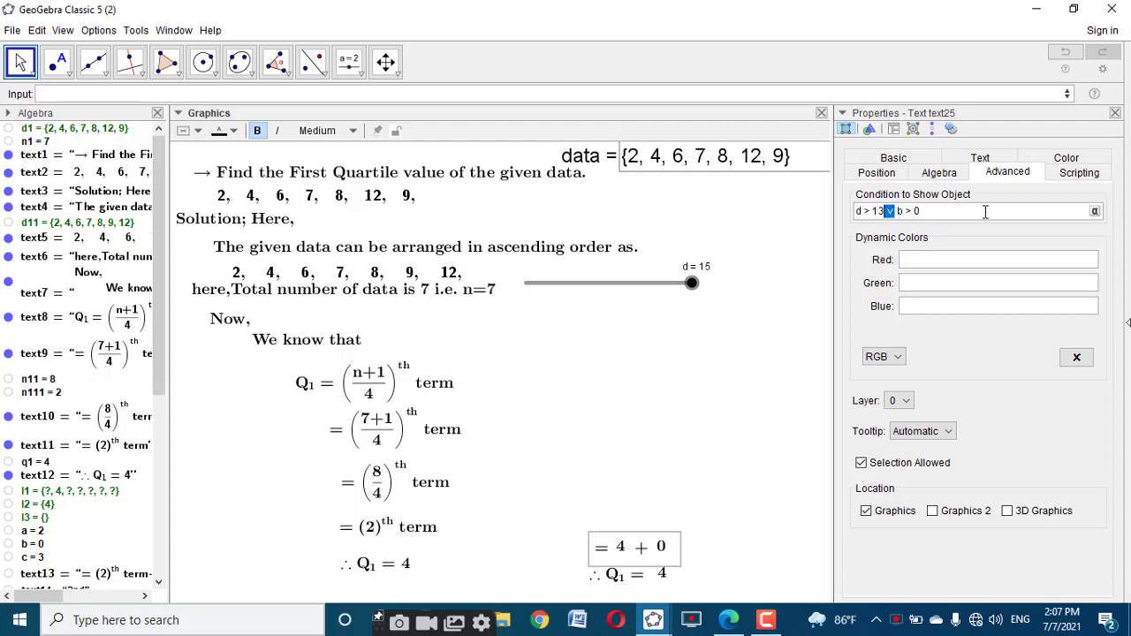
left_click(1093, 212)
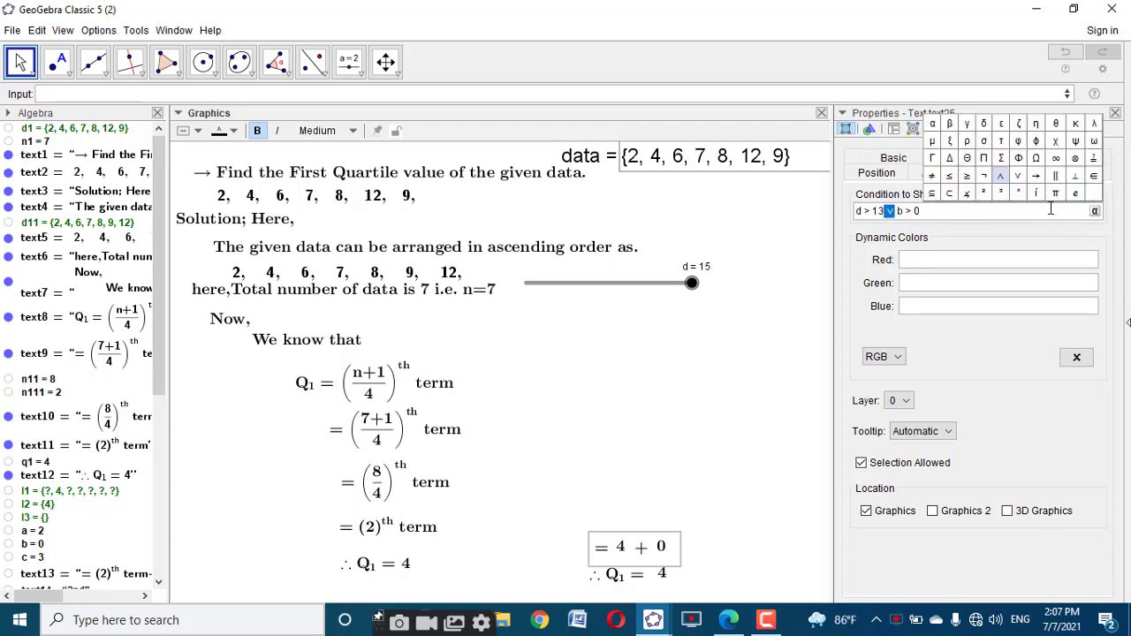
left_click(1002, 179)
key("Return")
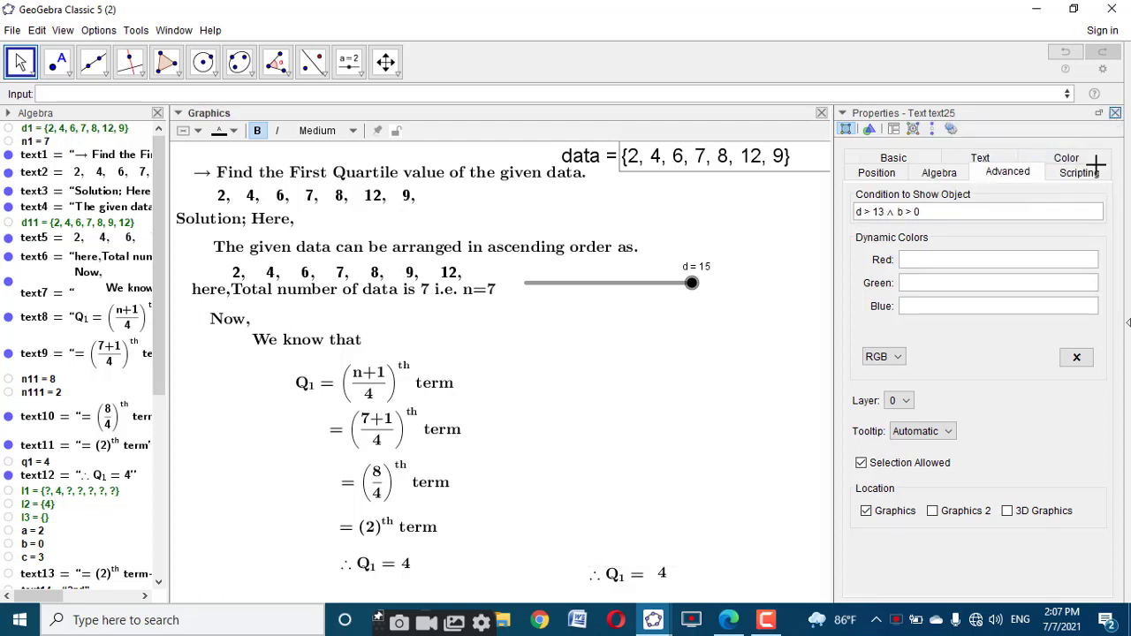
- Change the show condition of the second-column "∴ Q₁ = 4" line to d > 14 ∧ b > 0
right_click(652, 579)
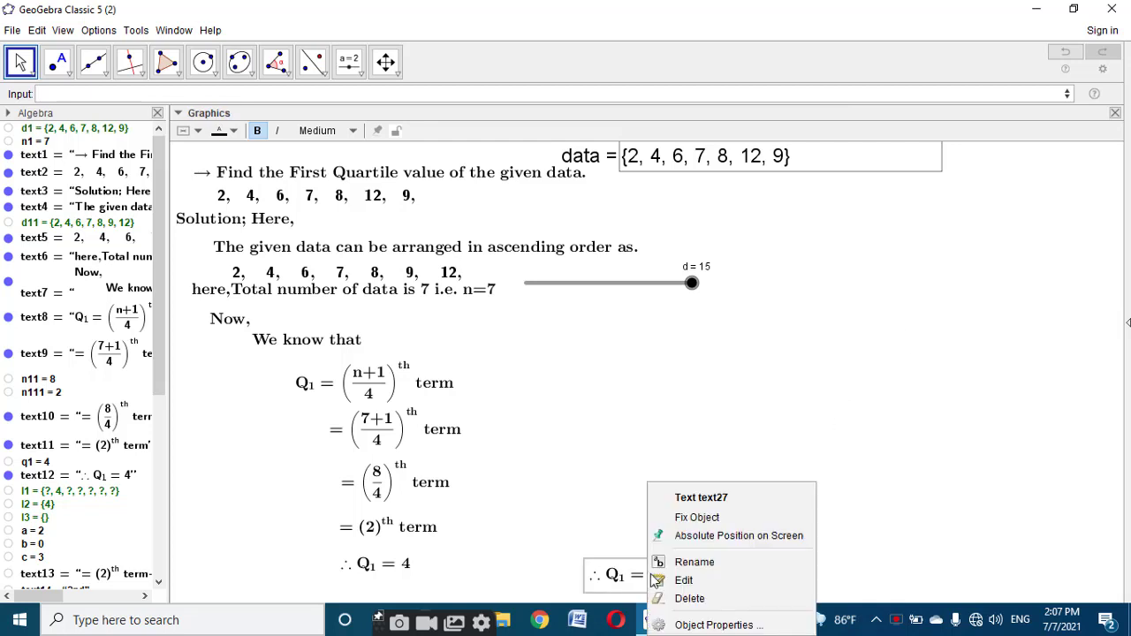
left_click(714, 625)
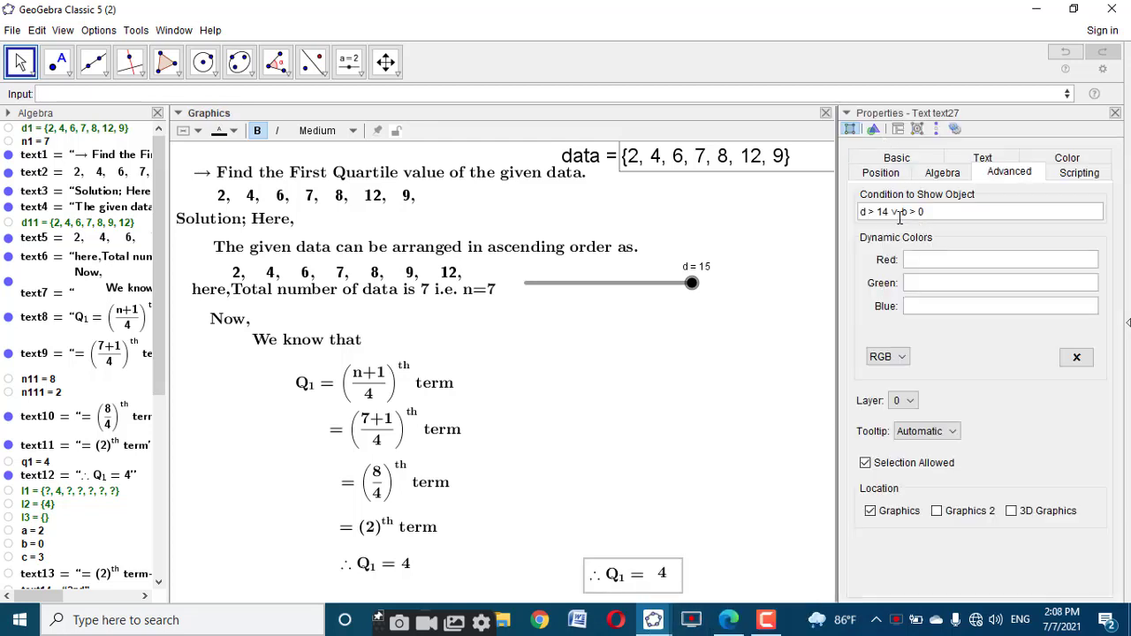
double_click(894, 218)
left_click(1095, 213)
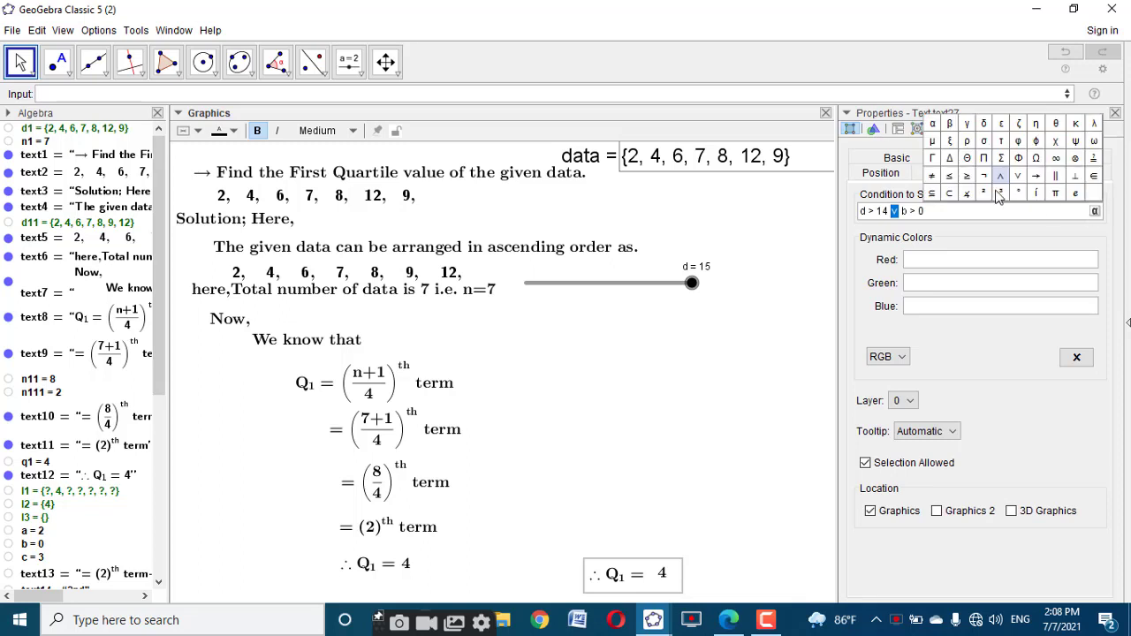
left_click(1003, 176)
left_click(1116, 113)
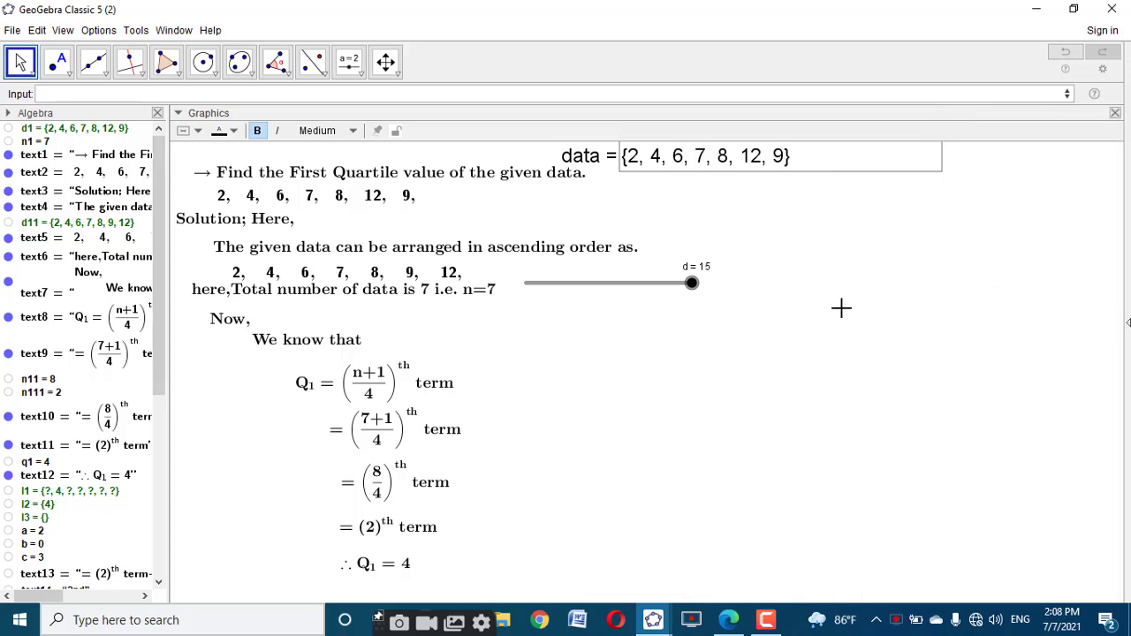
- Append 13 to the data list so it reads {2, 4, 6, 7, 8, 12, 9, 13}
left_click_drag(687, 285, 756, 316)
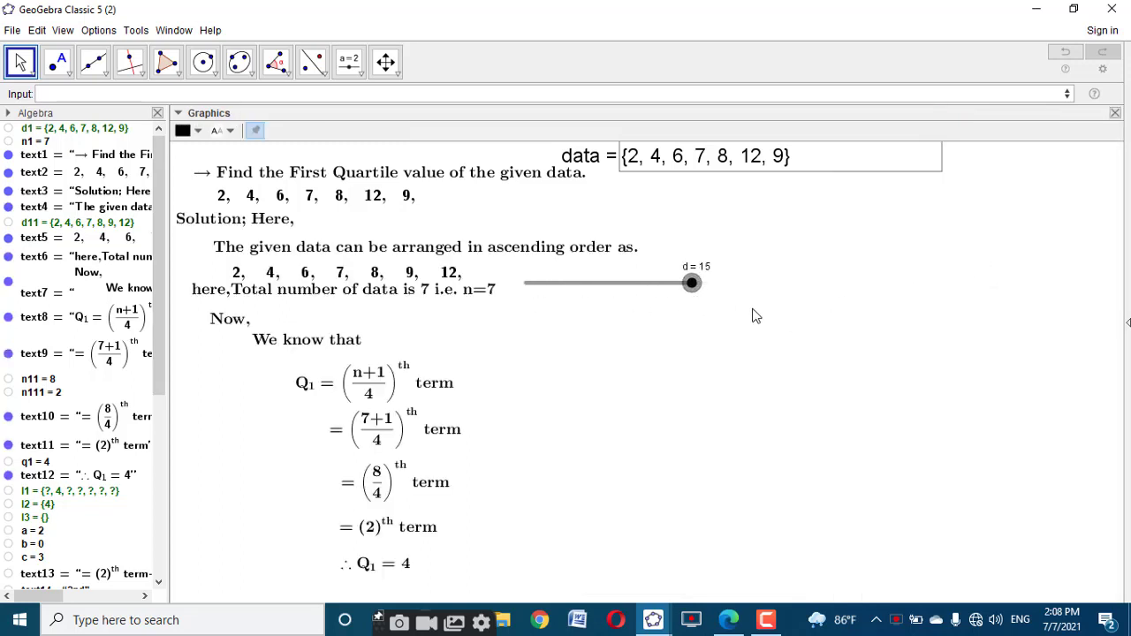
left_click(790, 156)
type(",13")
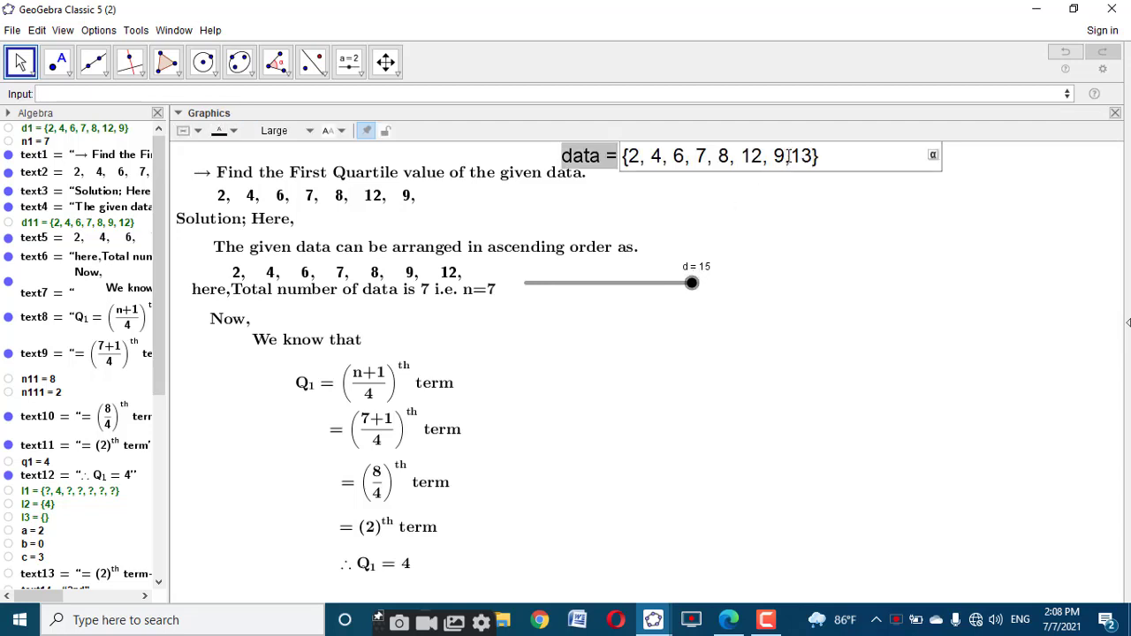
key("Return")
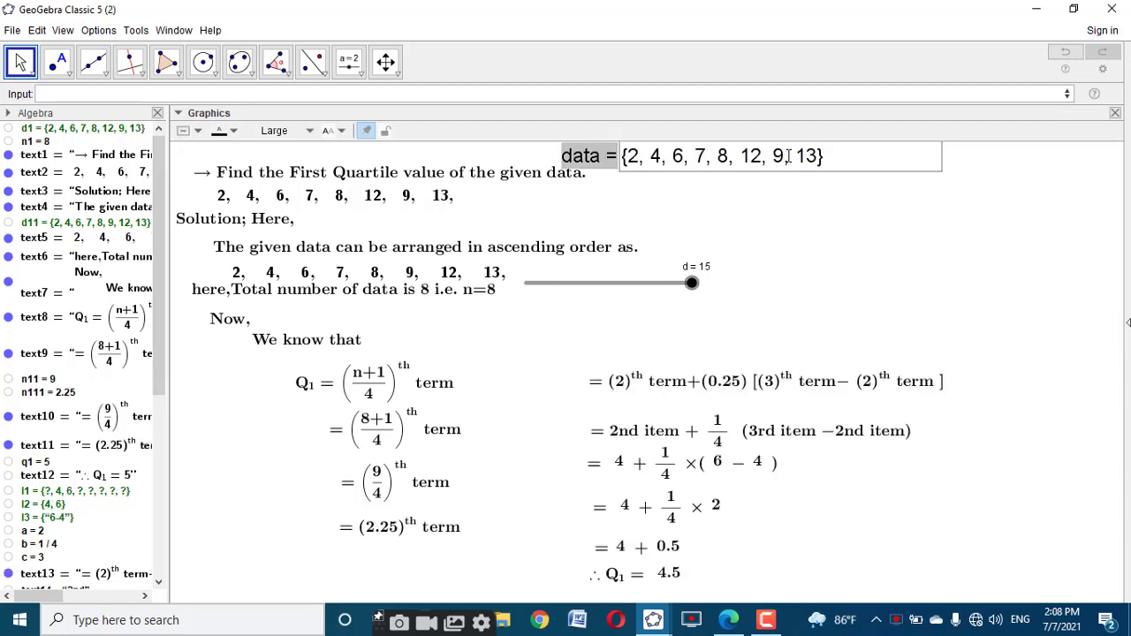
- Hide the Algebra view and the Input Bar, and move the data input box and slider d clear of the solution text
left_click(157, 113)
left_click(63, 30)
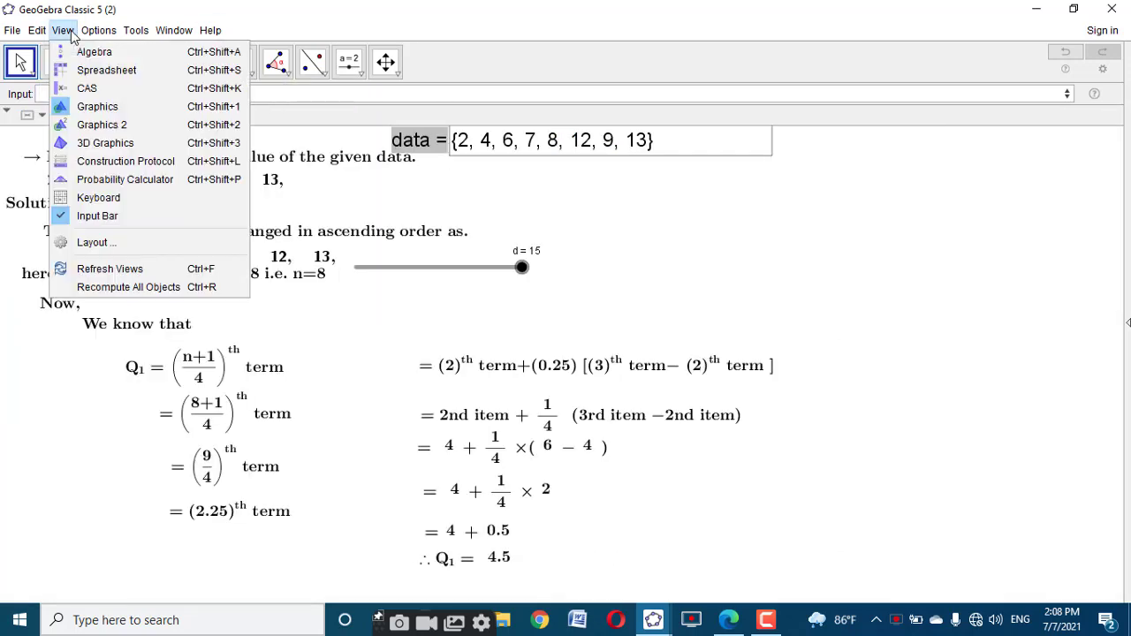
left_click(831, 300)
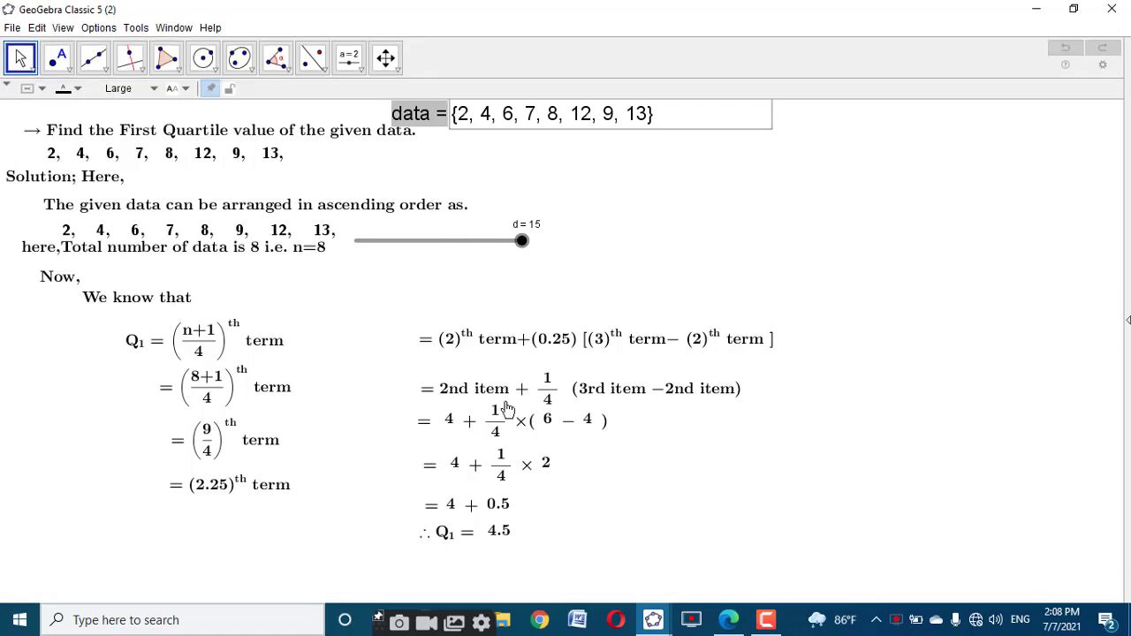
left_click_drag(409, 114, 528, 135)
left_click_drag(442, 242, 815, 229)
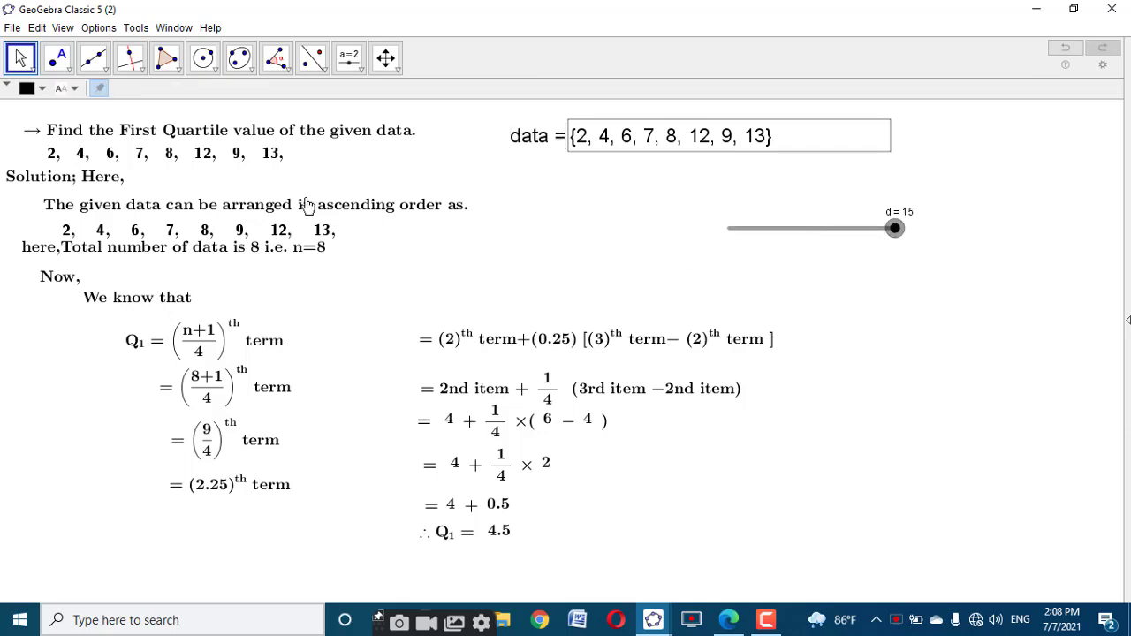
left_click(350, 58)
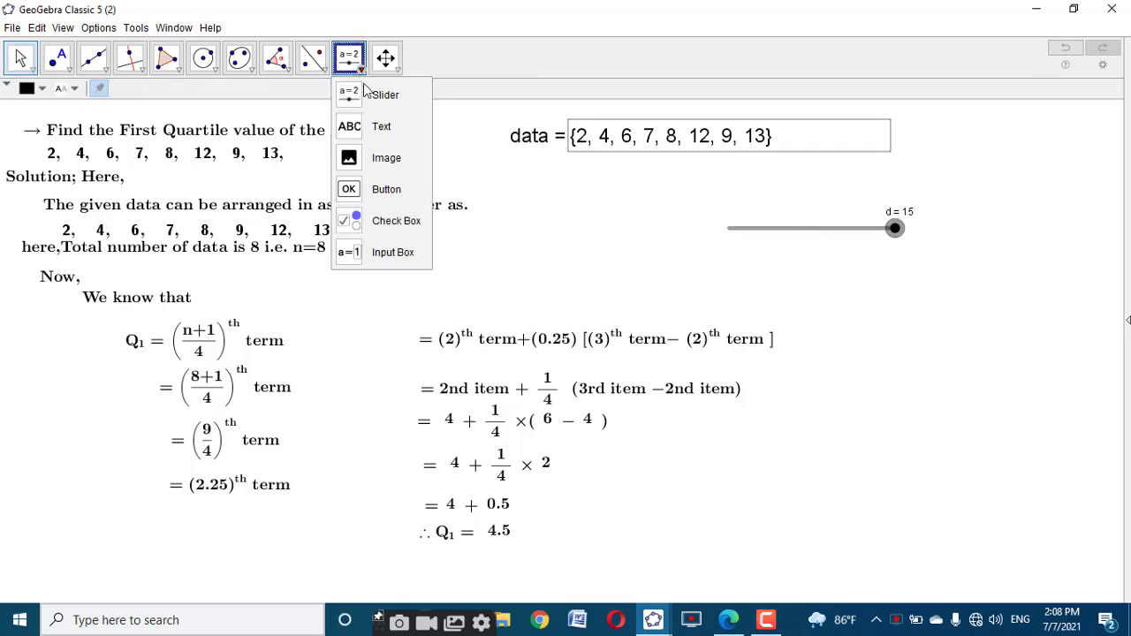
left_click(373, 129)
left_click(467, 214)
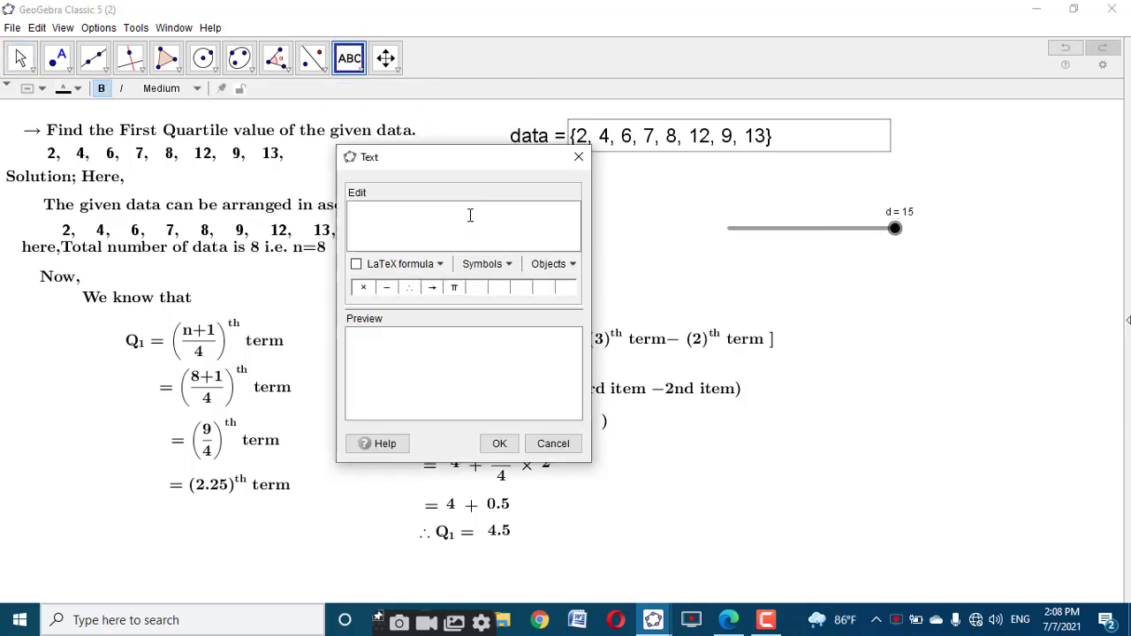
key("Escape")
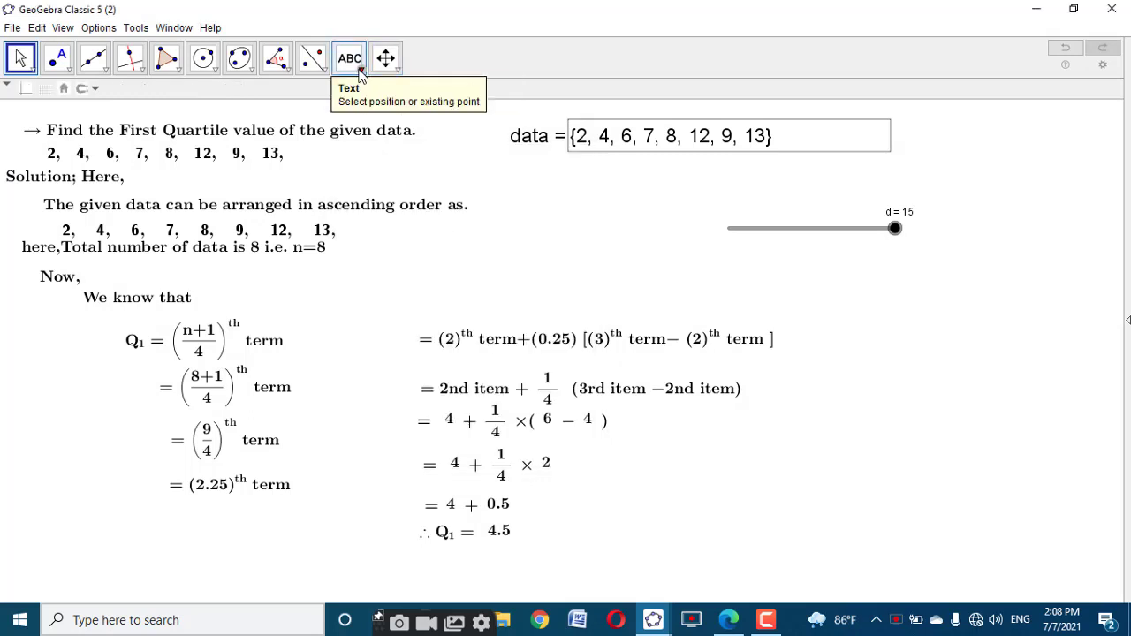
- Insert a button without a caption above the second solution column, with the script SetValue(d,d+1)
left_click(350, 58)
left_click(380, 187)
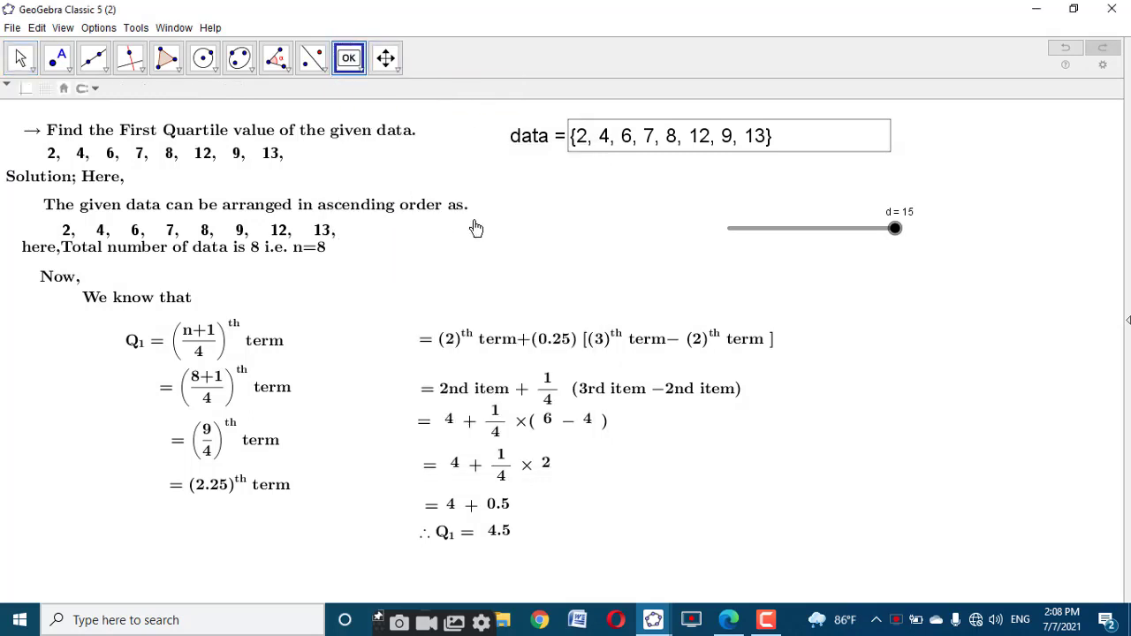
left_click(533, 251)
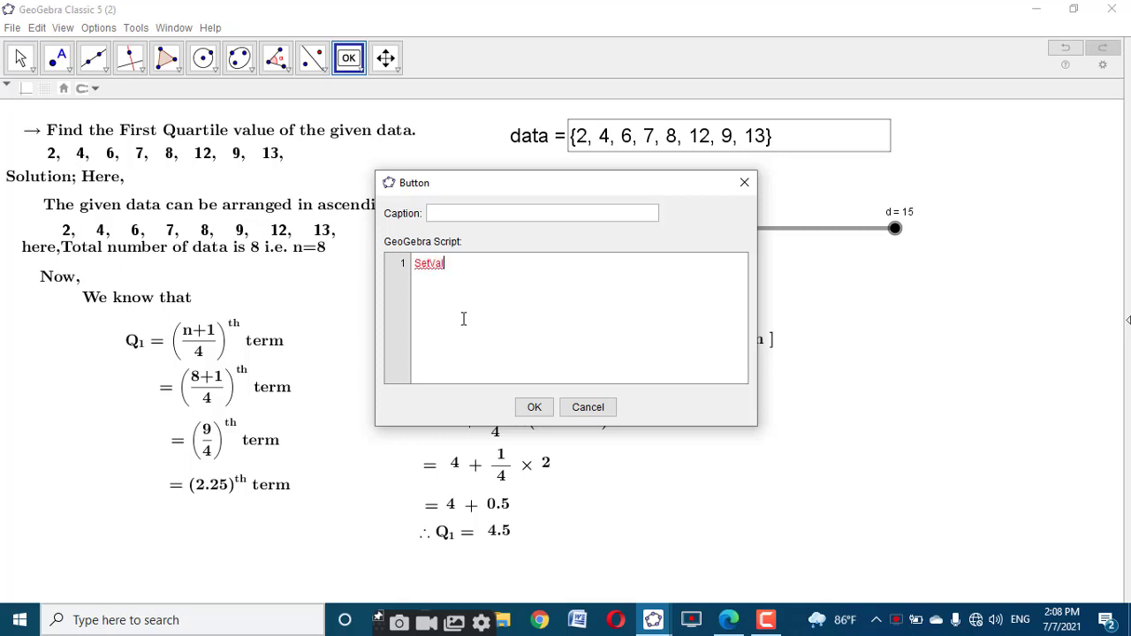
type("SetValue(d,d+1")
key("ctrl+a")
key("ctrl+c")
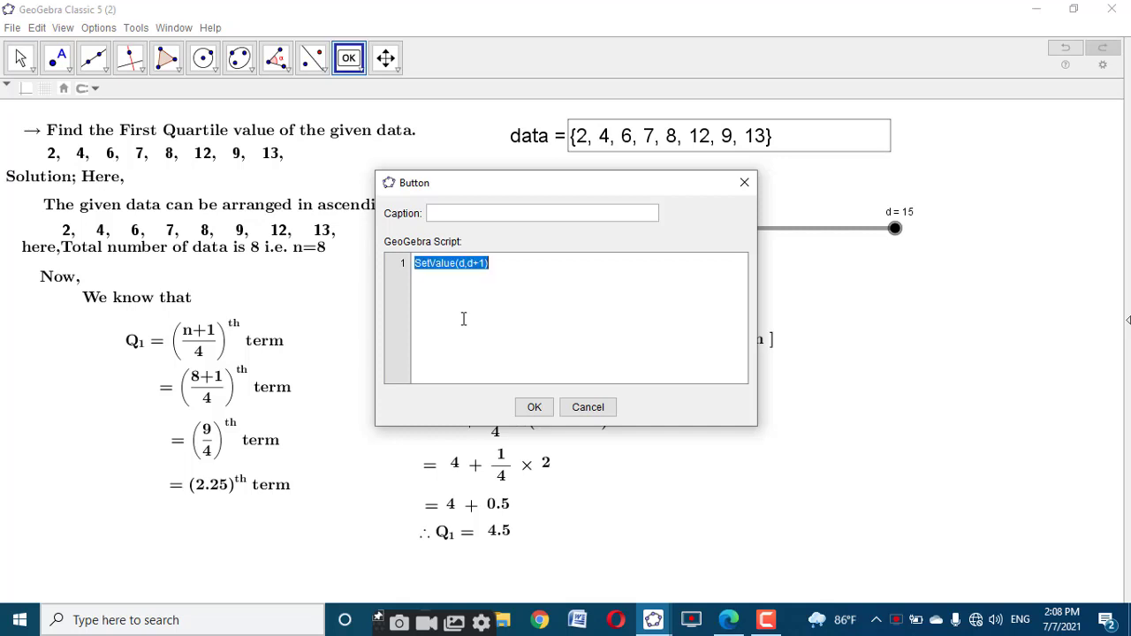
left_click(529, 406)
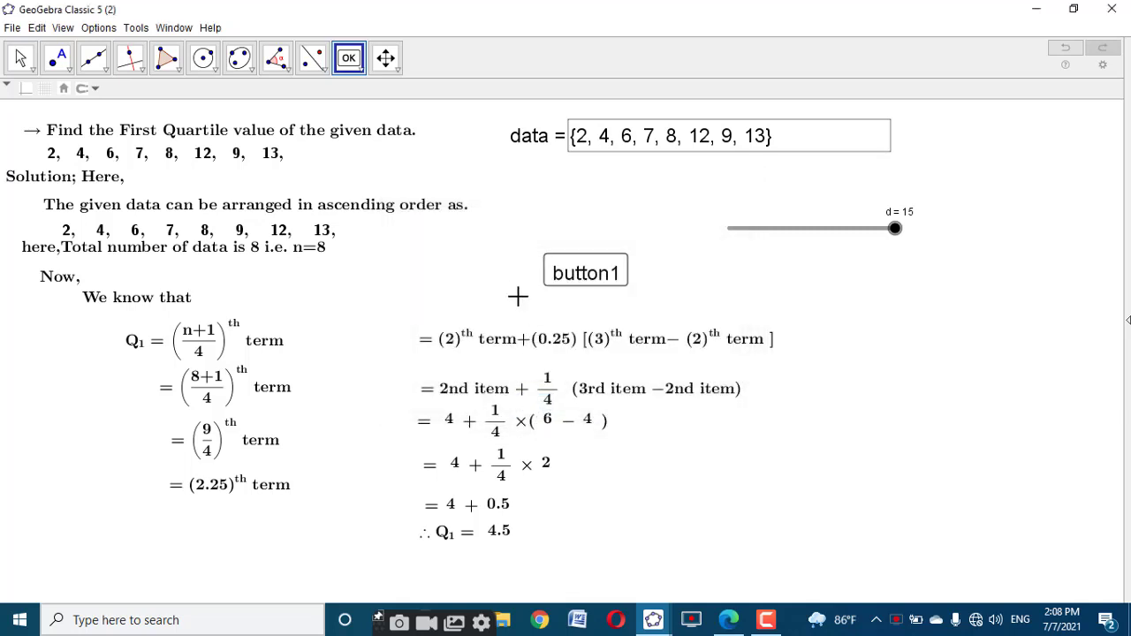
- Insert a second uncaptioned button just below the first, reusing the copied SetValue script for slider d
left_click(512, 281)
key("ctrl+v")
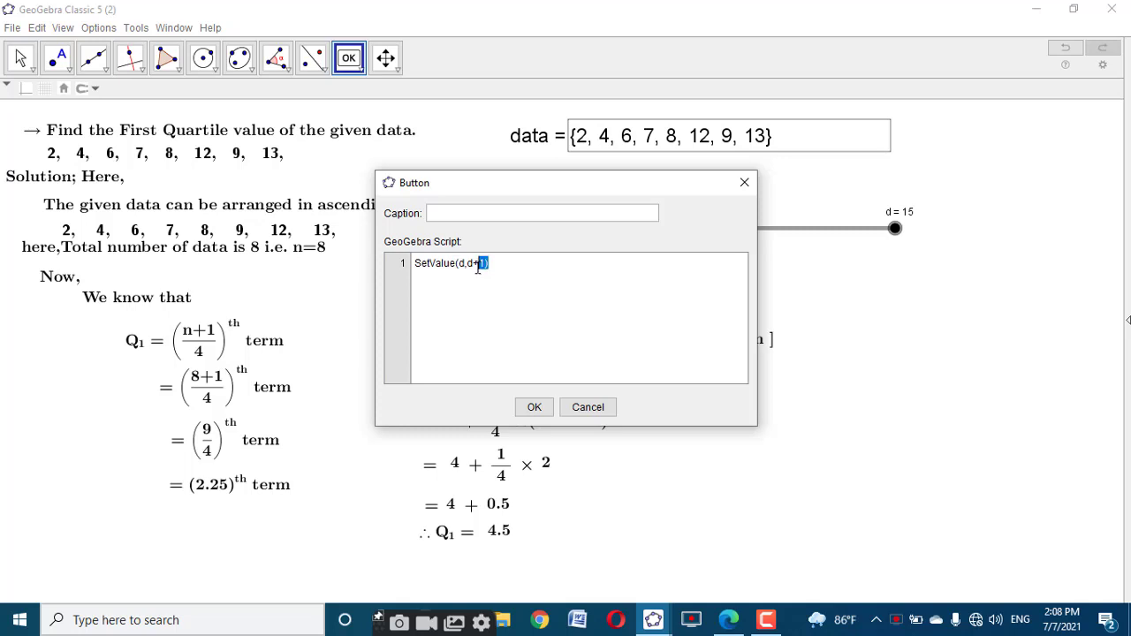
left_click(476, 263)
left_click(532, 407)
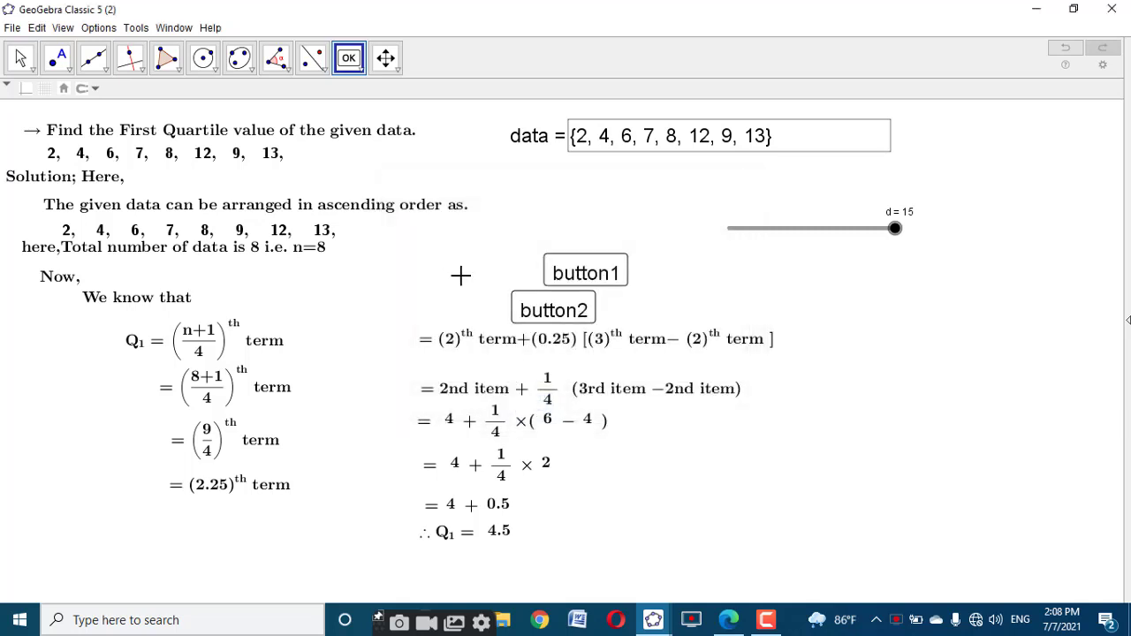
- Insert a third uncaptioned button beside the other two, with a script acting on slider d
left_click(460, 276)
left_click(464, 283)
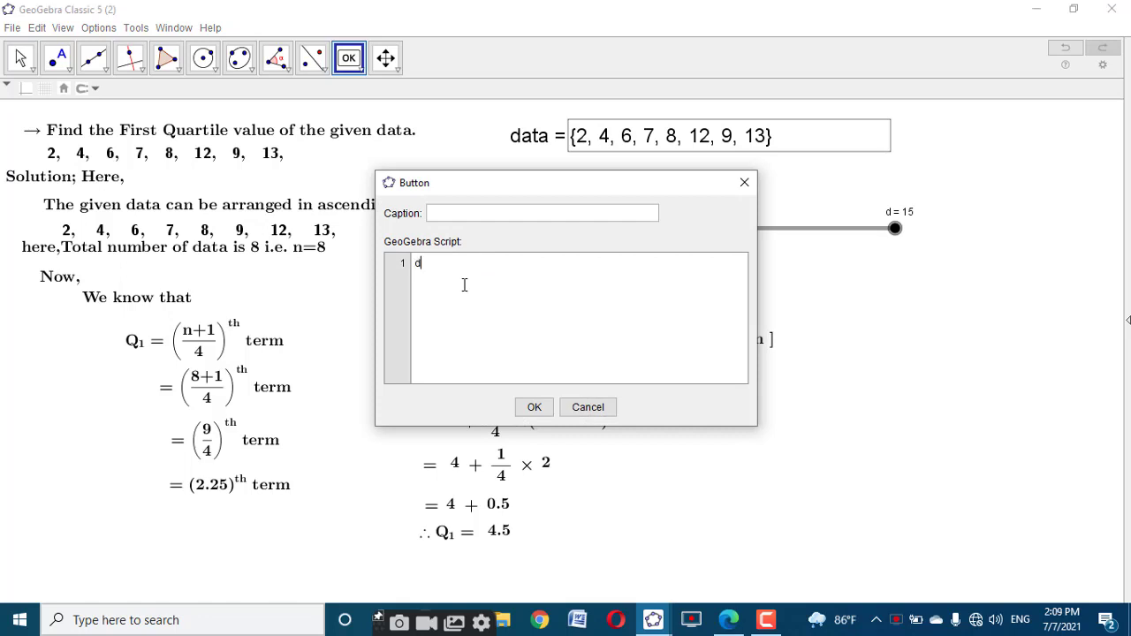
left_click(535, 407)
left_click(20, 58)
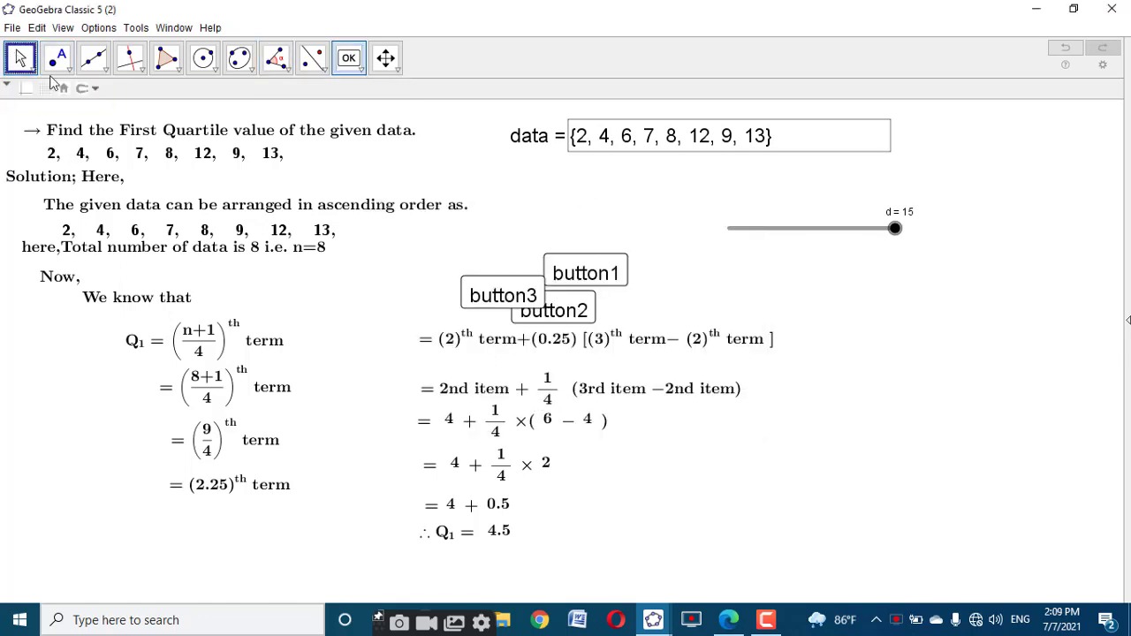
- Give button1 the skip-forward image in its style properties
right_click(593, 267)
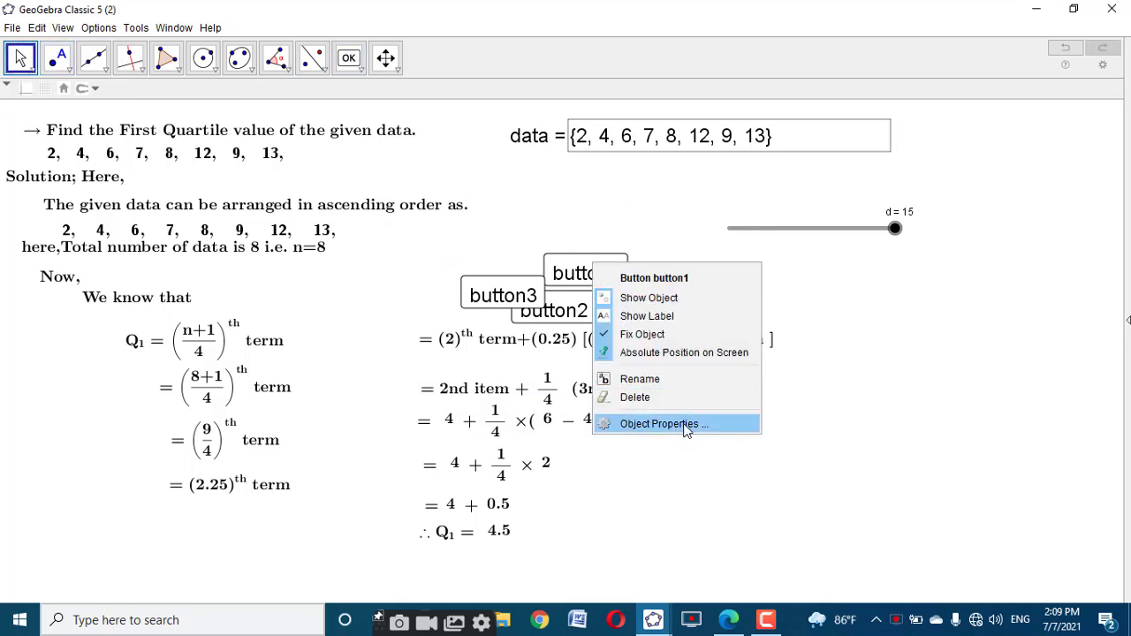
left_click(687, 425)
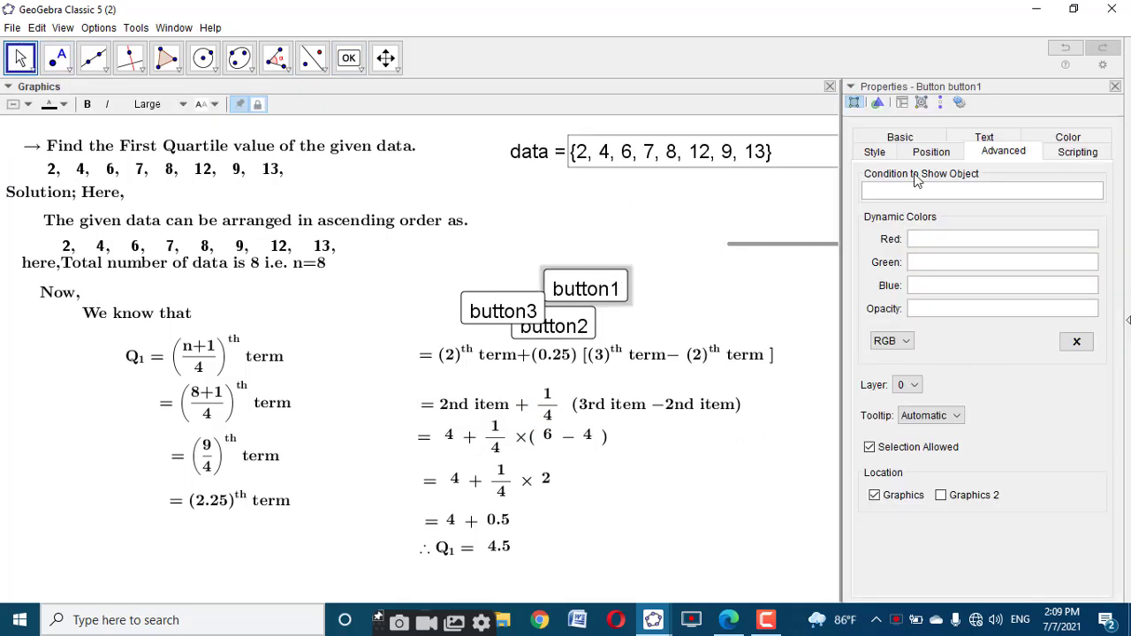
left_click(875, 152)
left_click(899, 276)
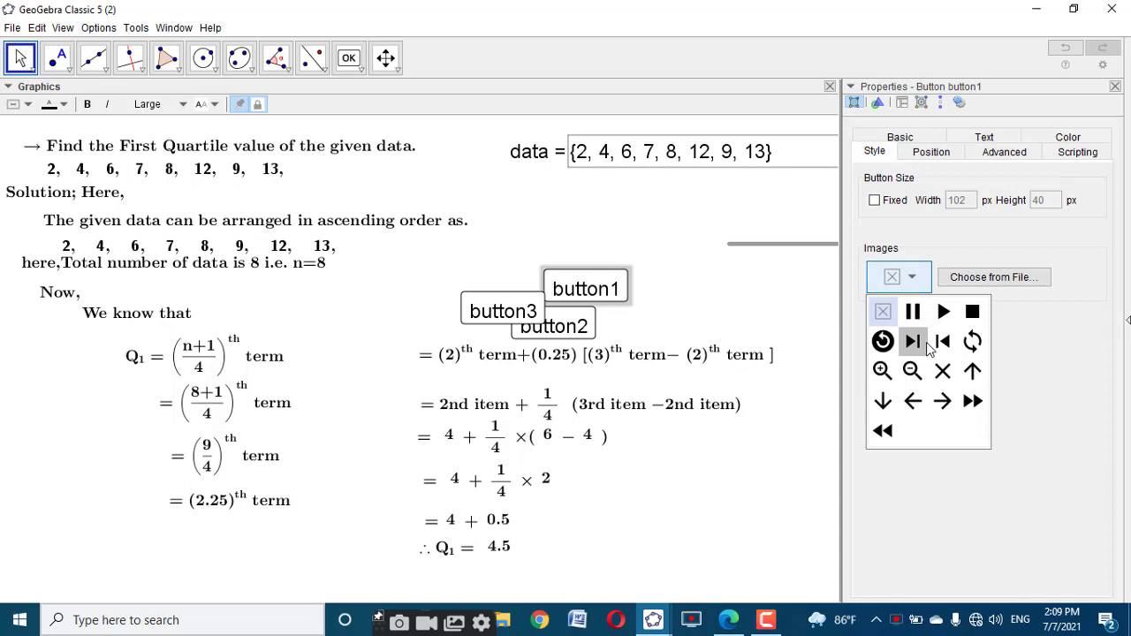
left_click(915, 342)
- Give button2 the skip-back image
left_click(579, 328)
left_click(902, 277)
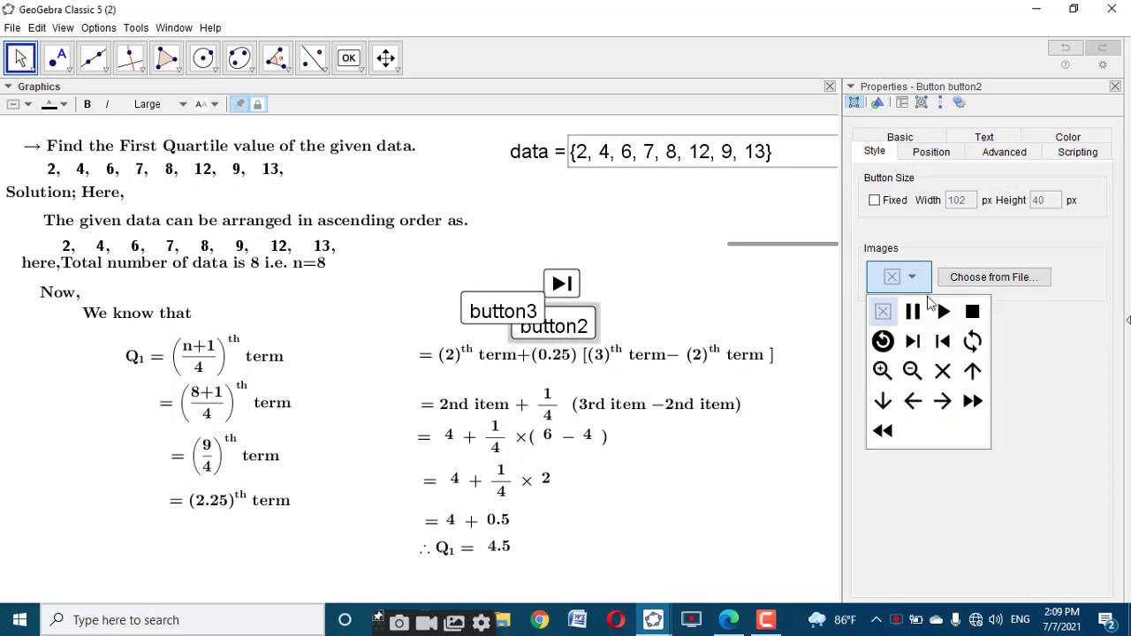
left_click(942, 341)
- Give button3 the X-shaped cross image
left_click(532, 314)
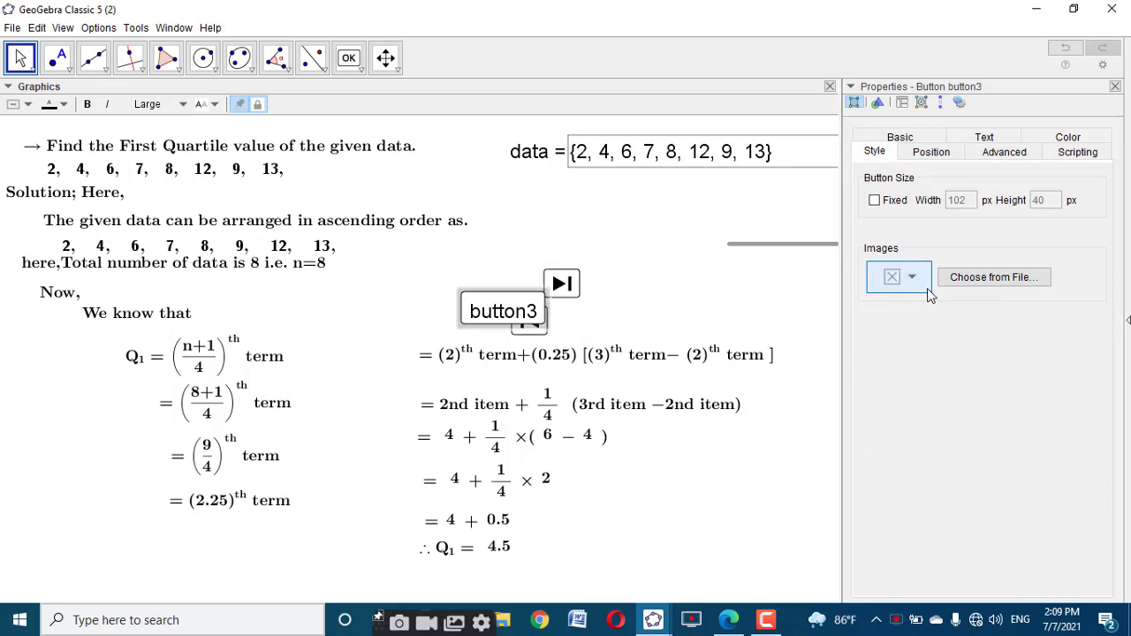
left_click(901, 278)
left_click(943, 372)
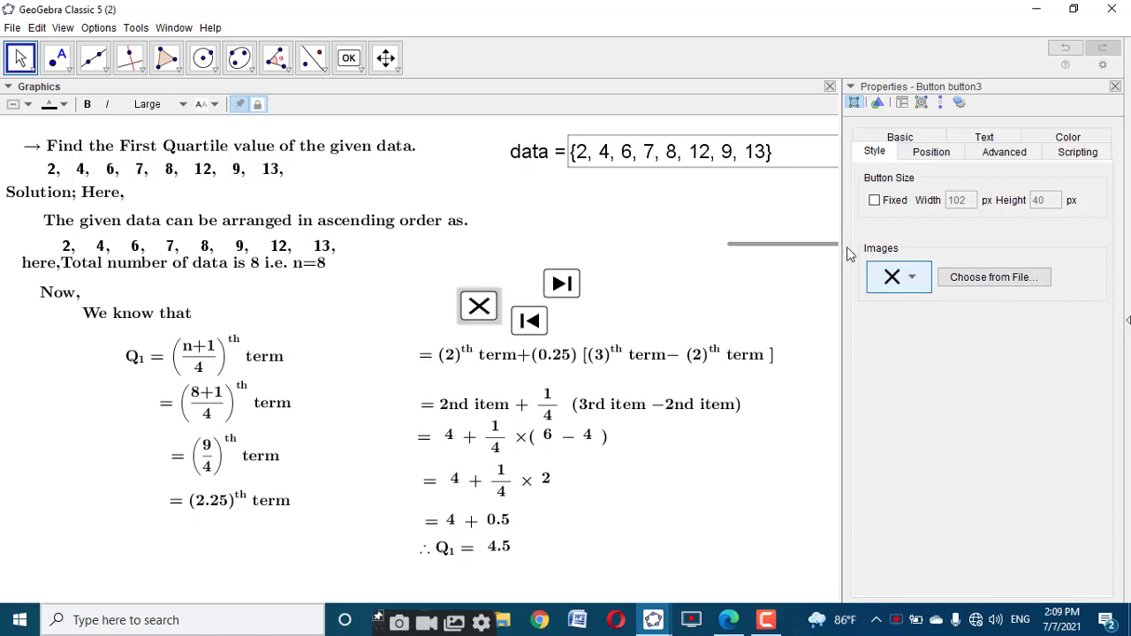
- Give the data input box the On Click script d=0 and hide slider d from the graphics view
left_click(587, 152)
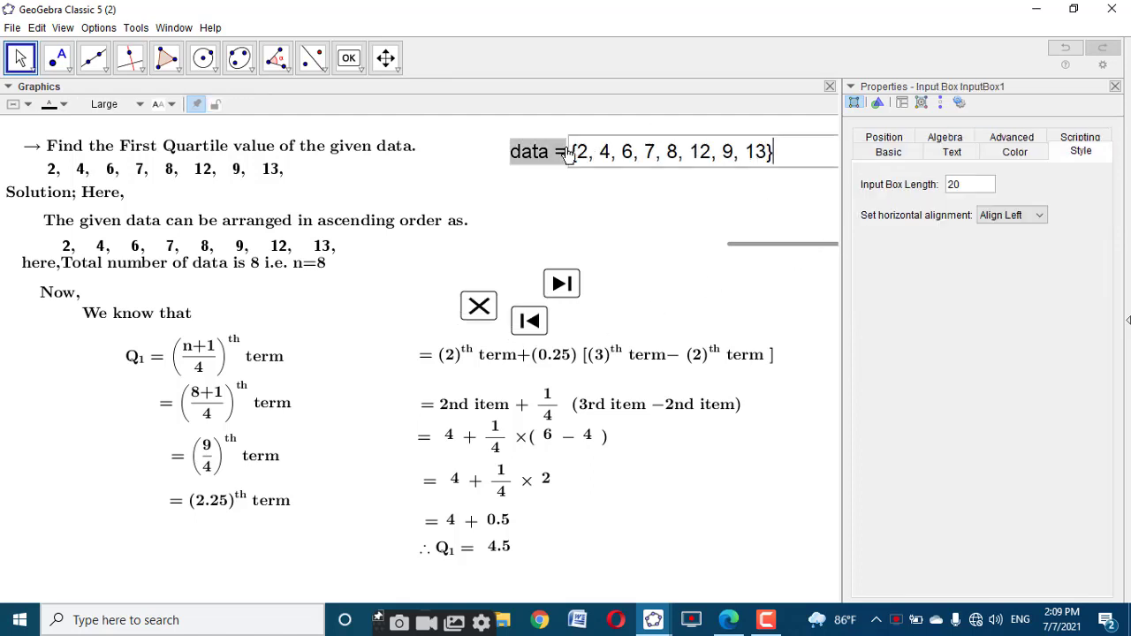
left_click(1072, 143)
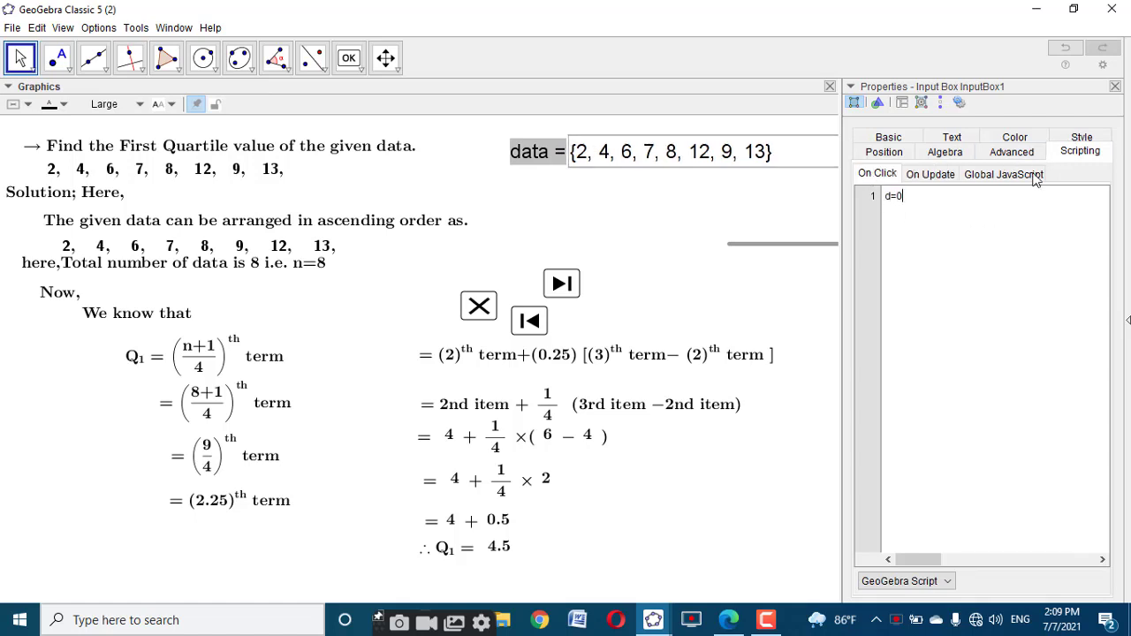
right_click(809, 237)
left_click(861, 266)
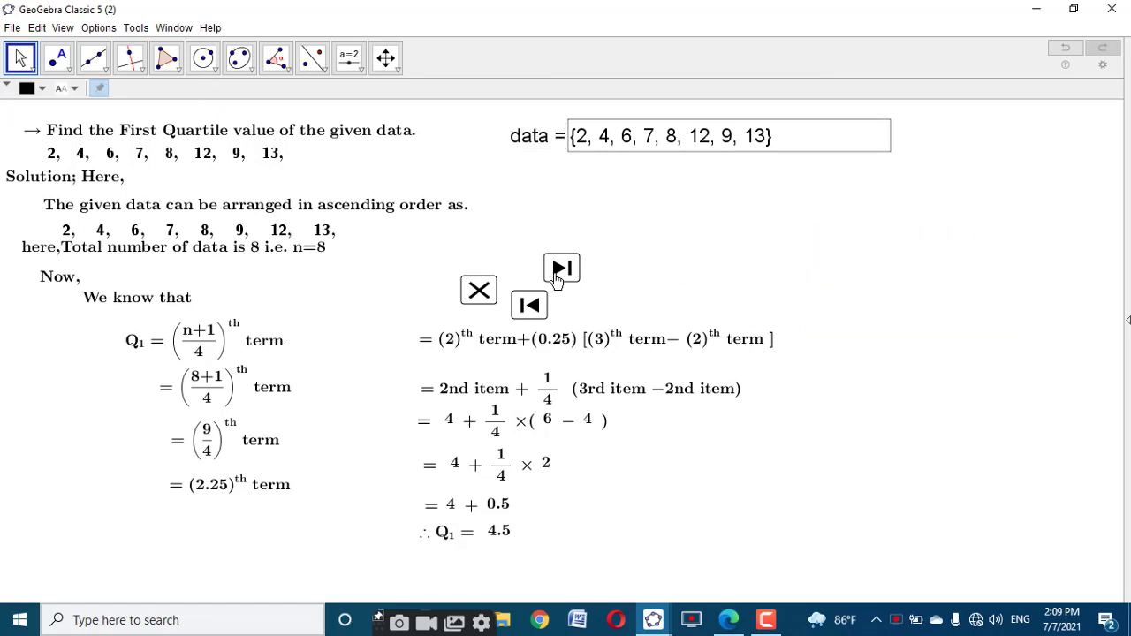
- Unfix the skip-forward and skip-back buttons and move them beneath the data input box, leaving a gap between them
right_click(557, 279)
left_click(588, 343)
left_click_drag(569, 283, 664, 173)
right_click(536, 305)
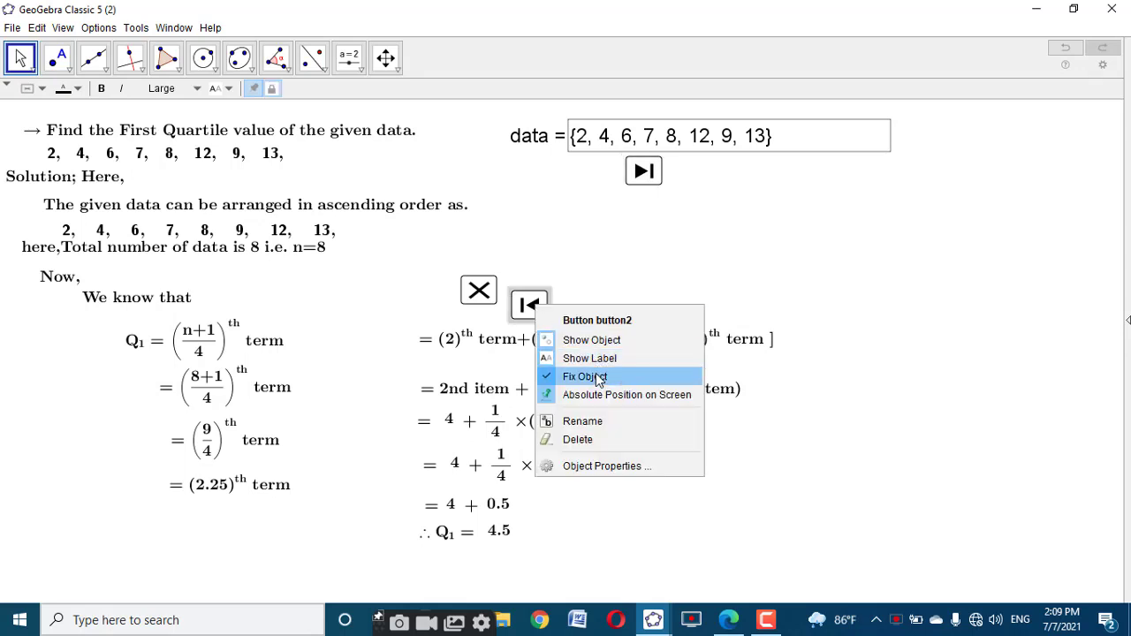
left_click(585, 376)
left_click_drag(535, 306, 758, 180)
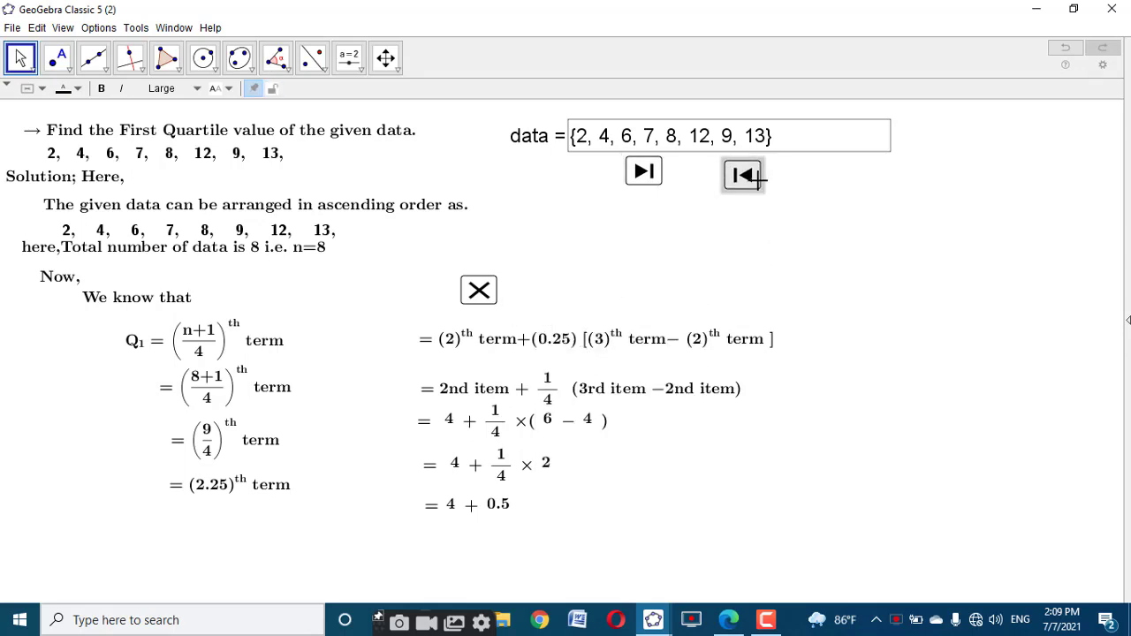
- Unfix the cross button, move it between the skip-forward and skip-back buttons, and line up the row
right_click(480, 306)
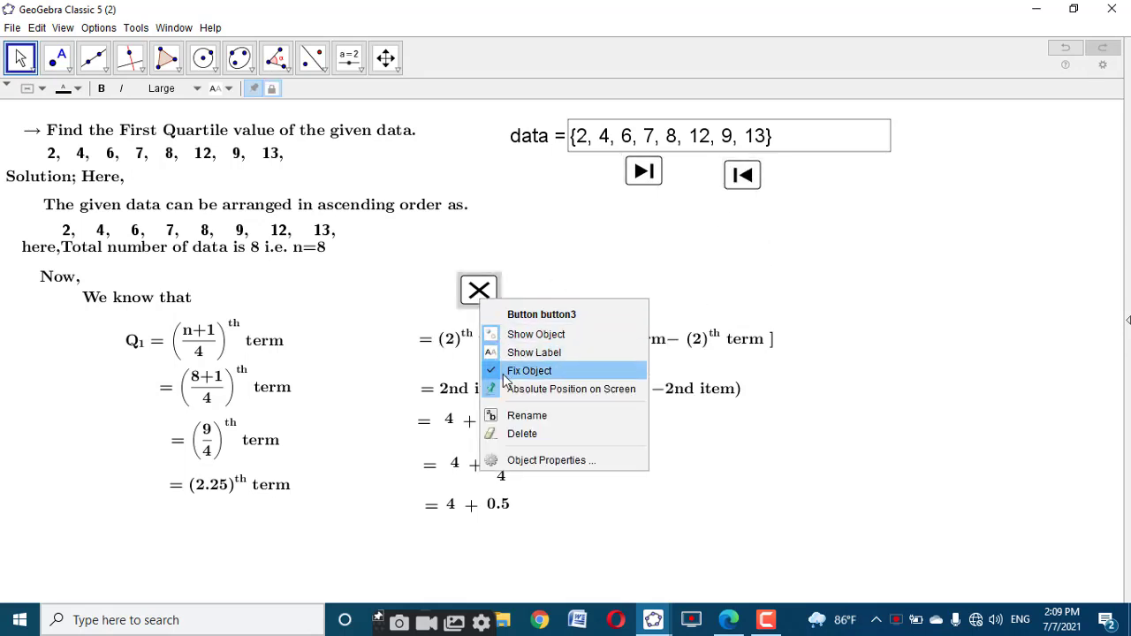
left_click(508, 372)
left_click_drag(481, 296, 709, 175)
left_click(645, 174)
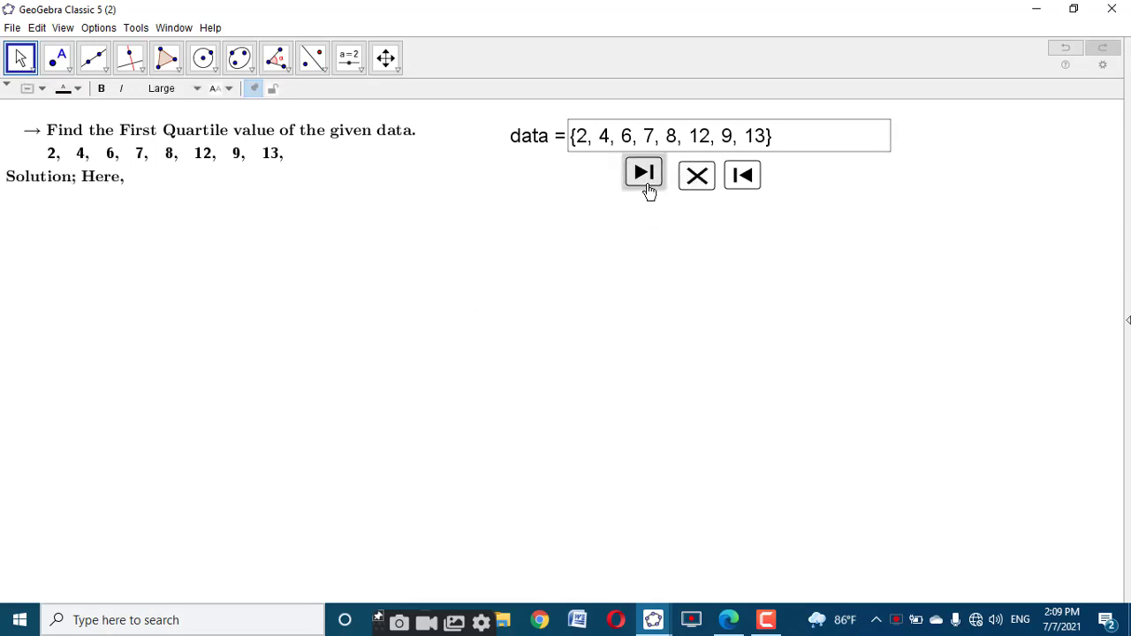
- Set the graphics view's background color to light gray
right_click(575, 201)
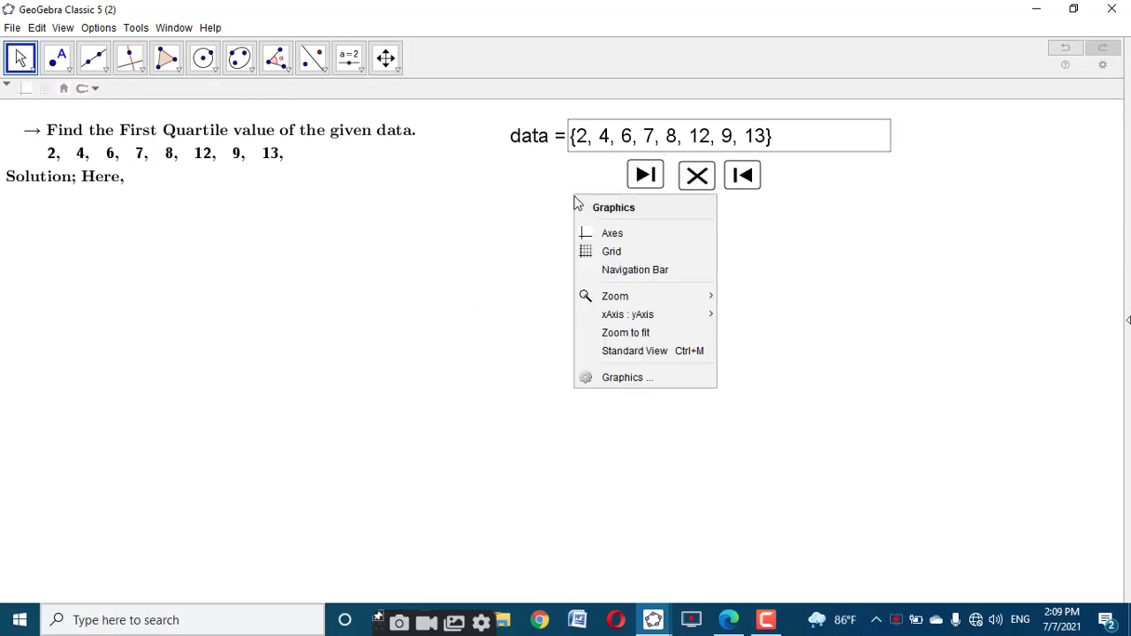
left_click(629, 378)
left_click(883, 104)
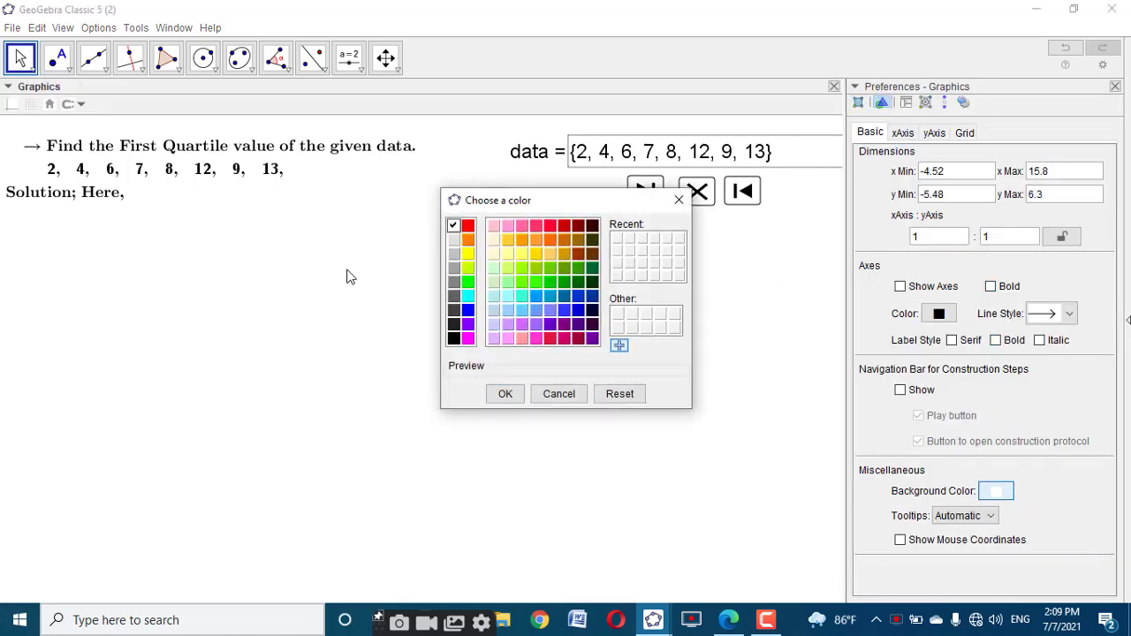
left_click(504, 394)
left_click(1115, 86)
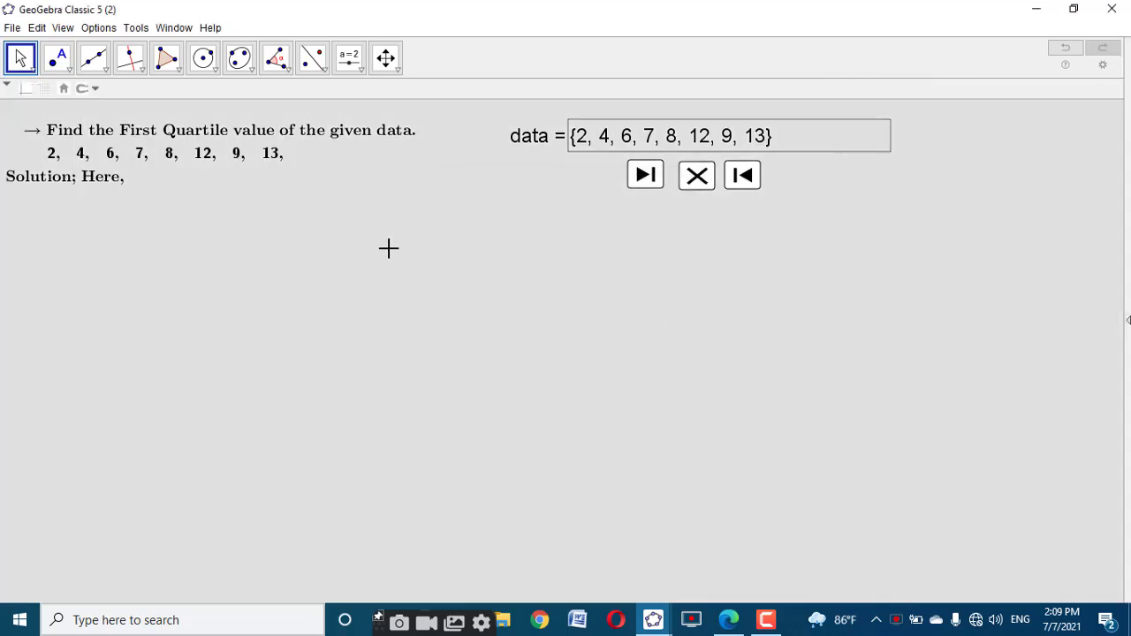
- Set the data input box's background color to white
left_click(515, 142)
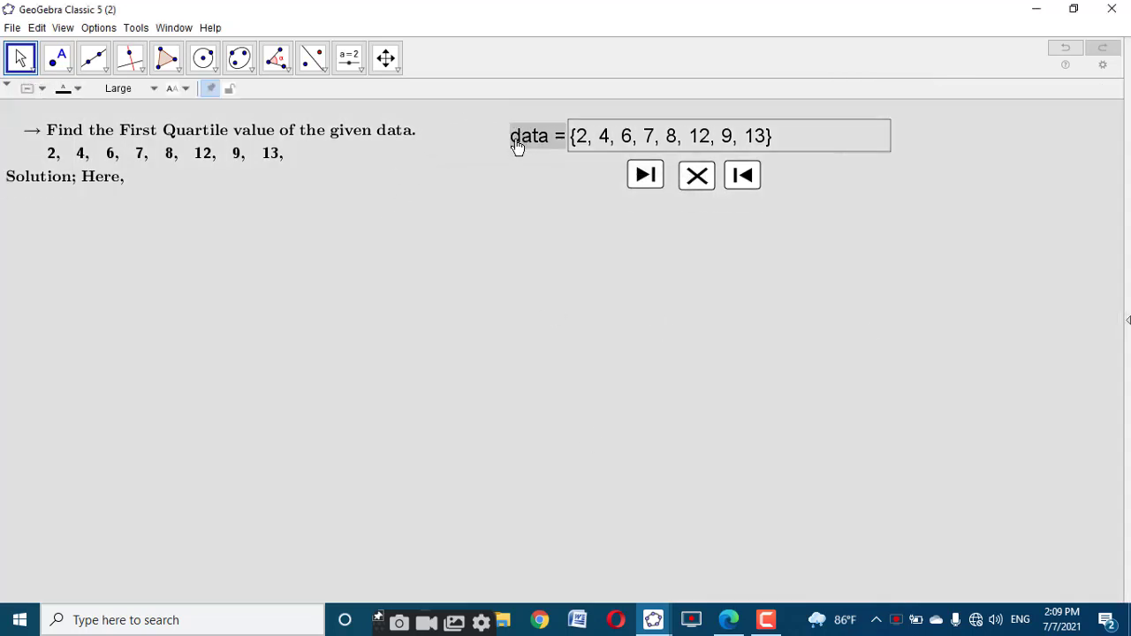
left_click(44, 89)
left_click(29, 139)
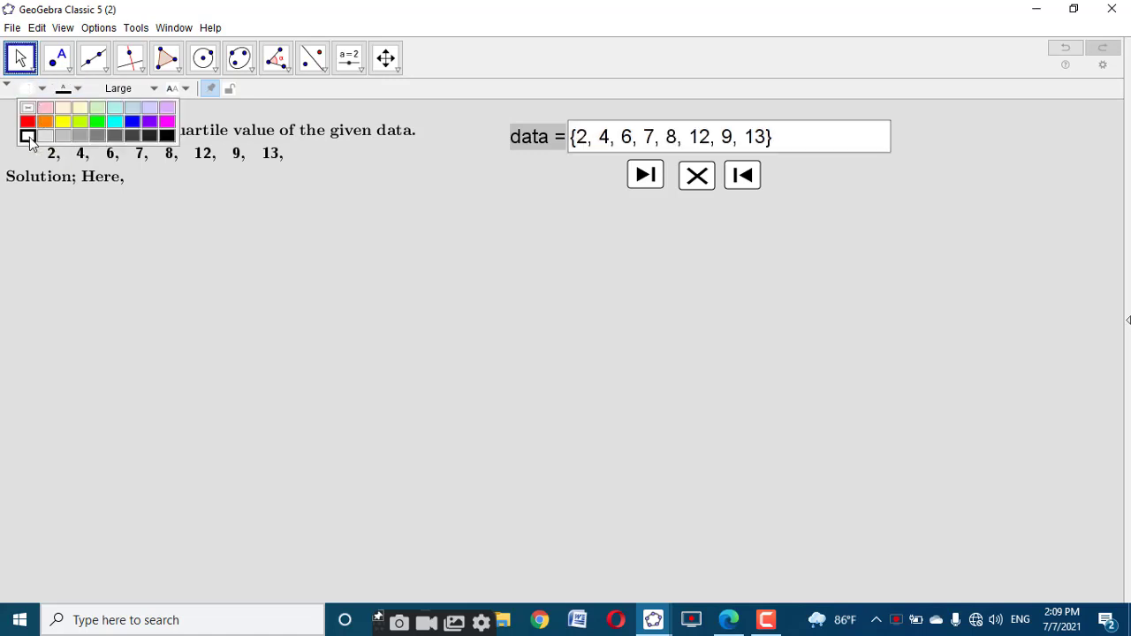
left_click(531, 309)
- Test the skip-forward button by advancing the solution line by line to the final Q₁ line
left_click(639, 177)
left_click(643, 177)
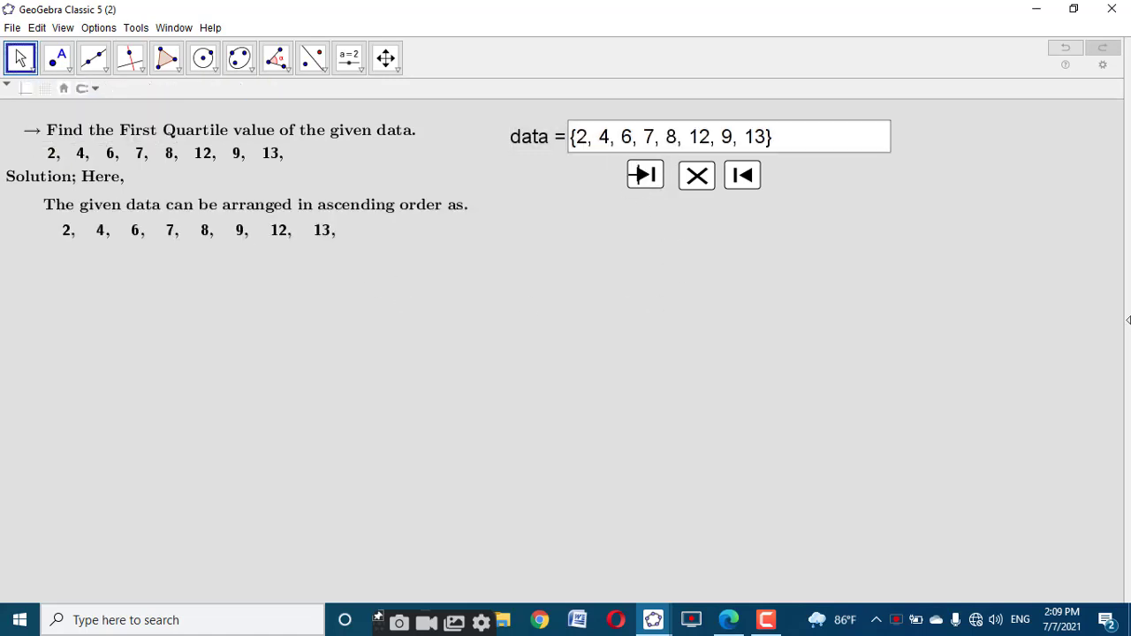
left_click(643, 177)
left_click(642, 178)
left_click(642, 177)
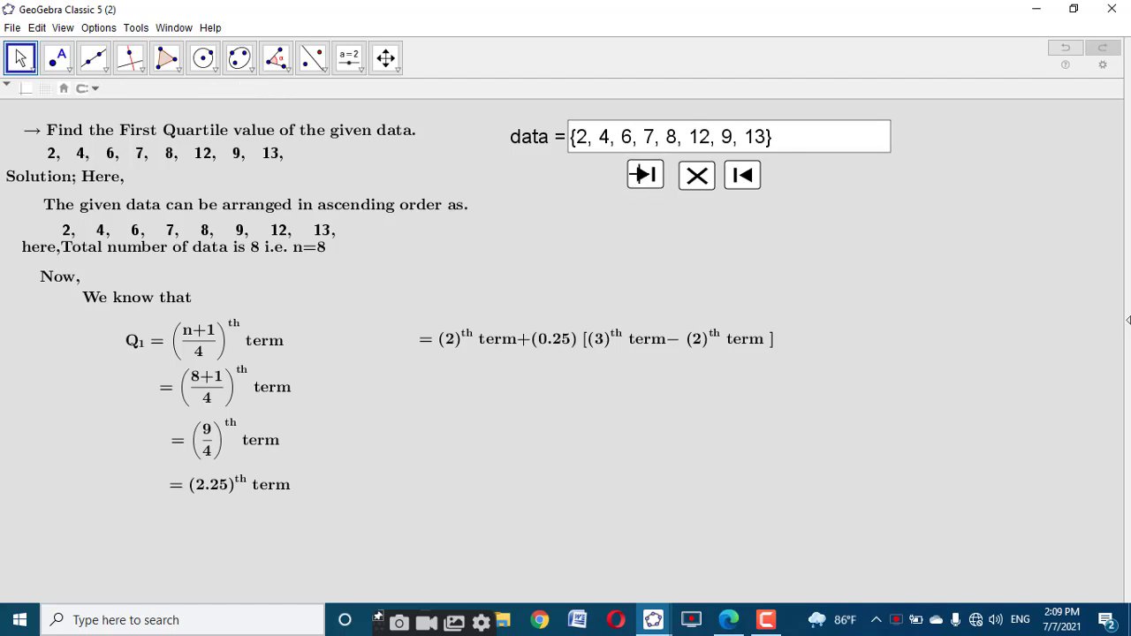
left_click(643, 176)
left_click(642, 176)
left_click(642, 175)
left_click(641, 176)
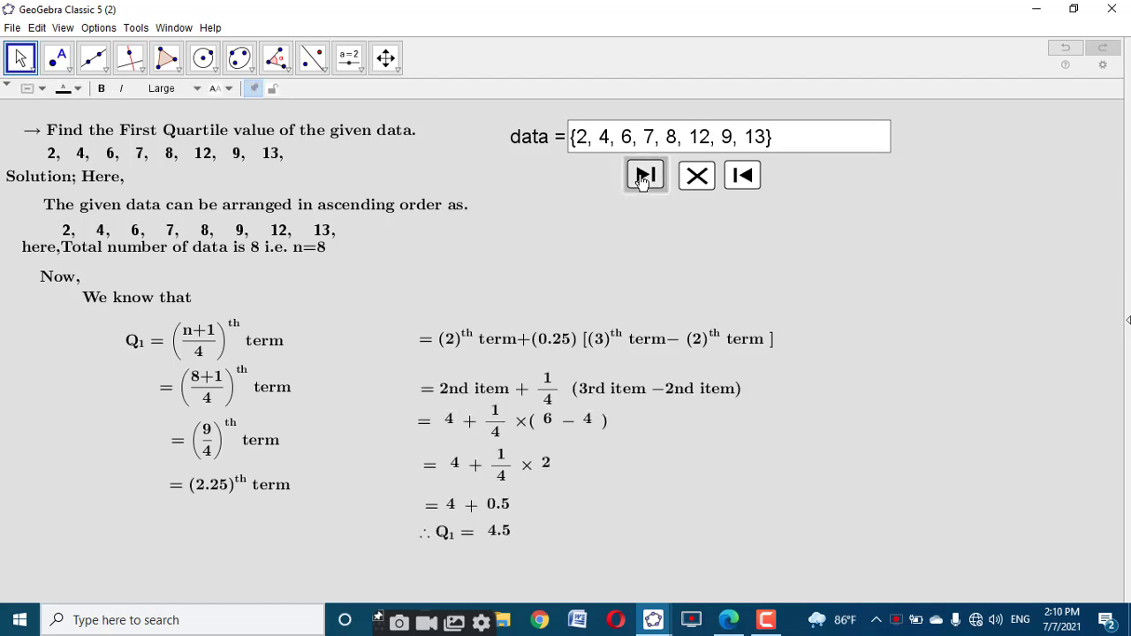
- Open the list in the data input box for editing at its last value
left_click(763, 146)
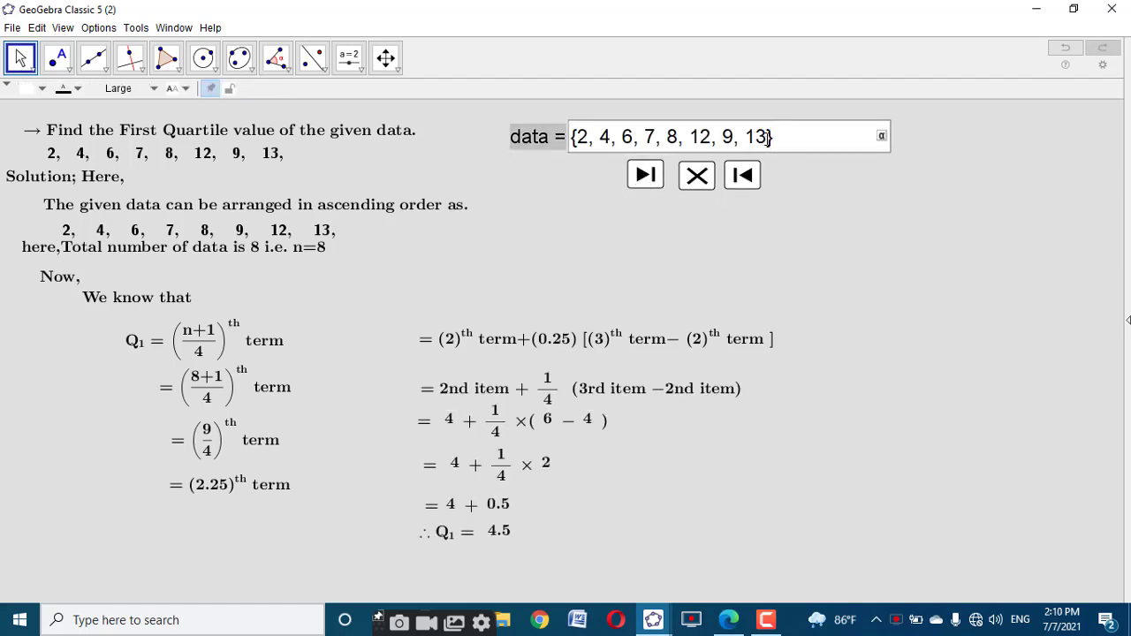